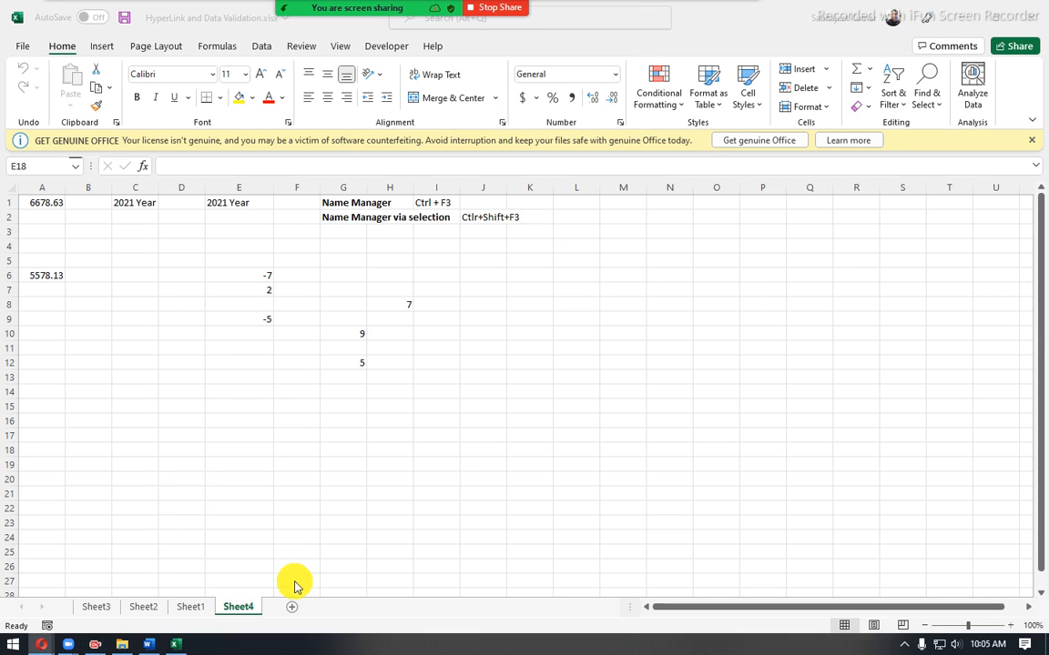
- Dismiss the Office licensing notice above the worksheet
click(64, 51)
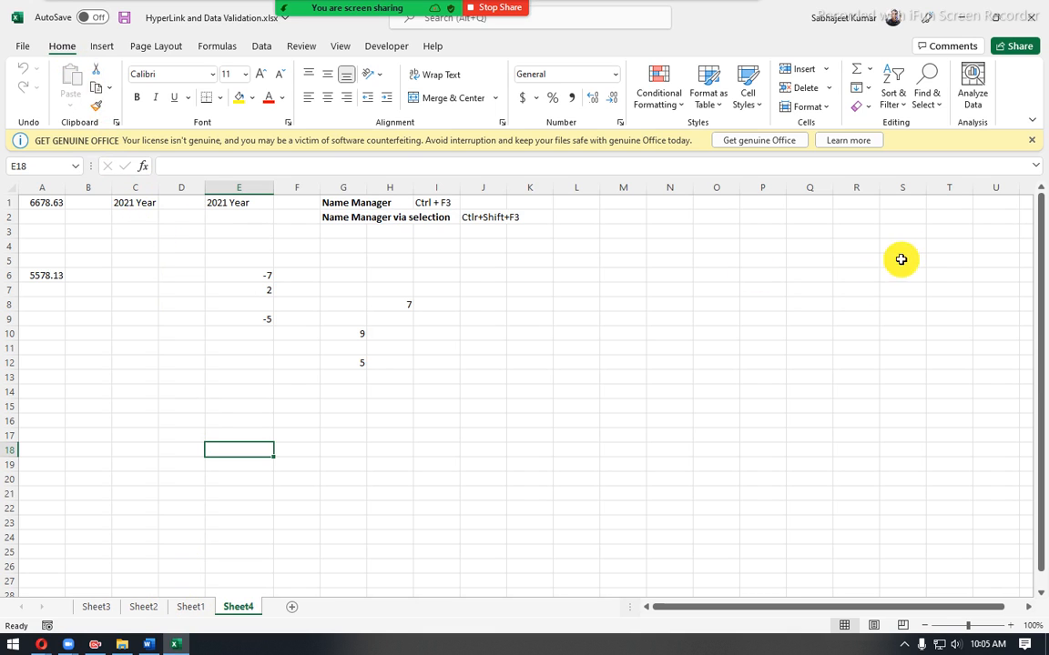
click(1033, 141)
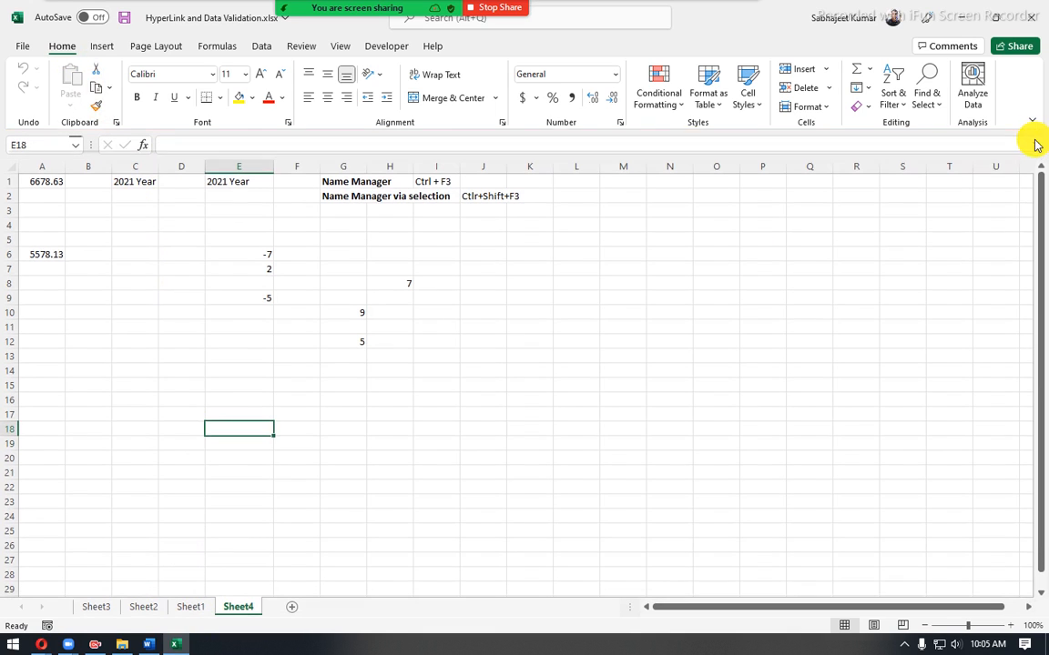
click(250, 368)
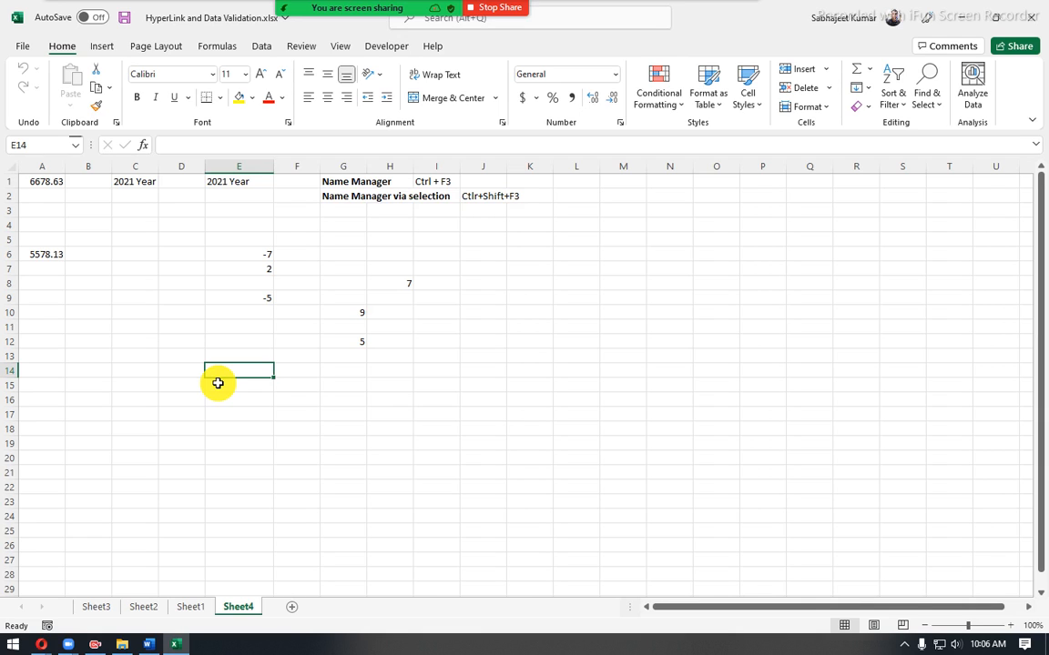
- Switch to Sheet1 and select the TRUNC entry with its description in A140:B140
click(176, 644)
click(179, 645)
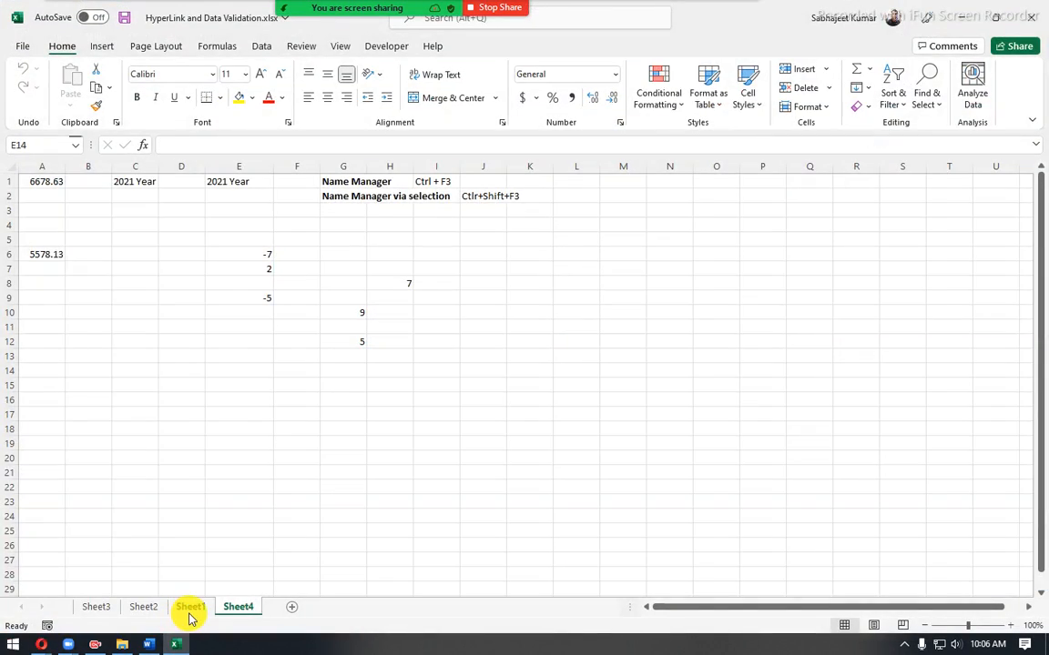
click(186, 609)
scroll(74, 403, down, 16)
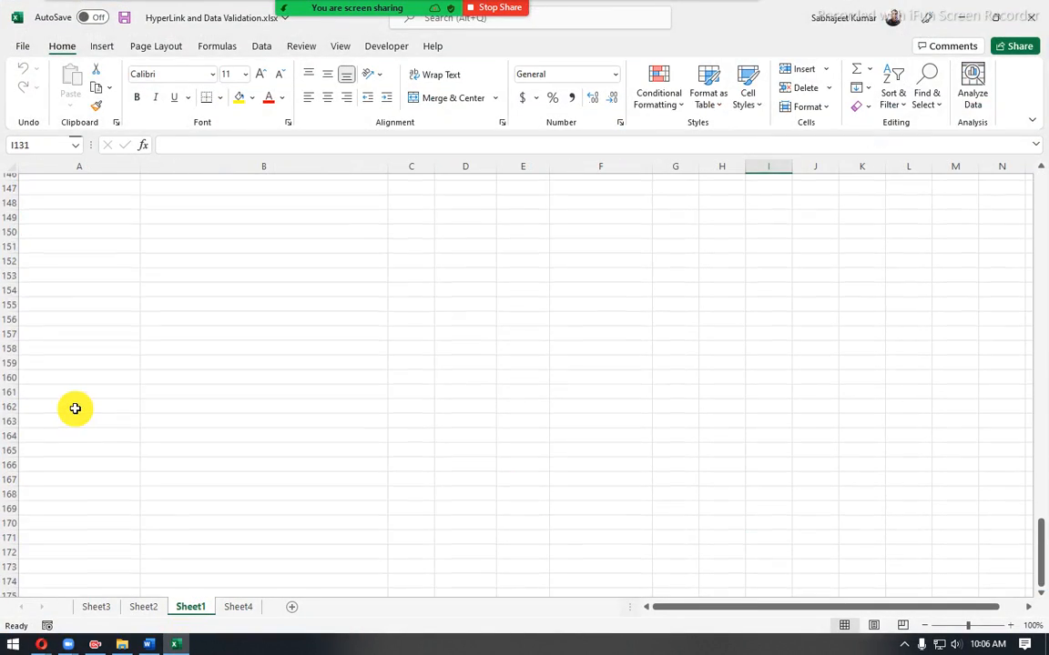
scroll(75, 409, up, 4)
drag(32, 330, 209, 314)
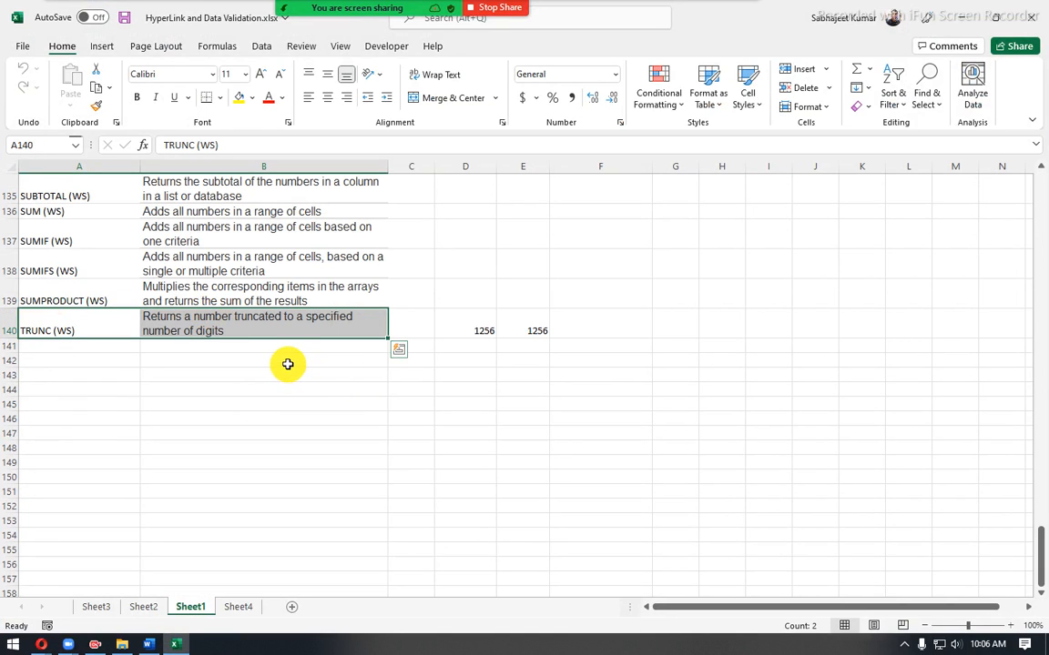
- Enter the decimal number 125.88 in cell B142 below the function list
click(288, 363)
text(125)
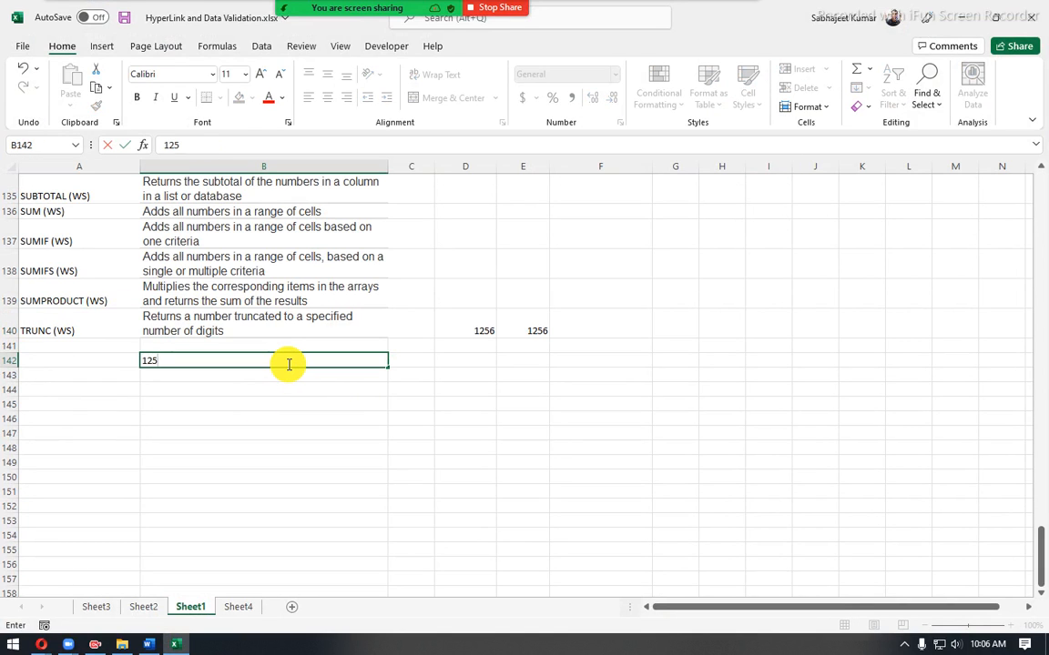
text(.88)
key(Return)
key(Return)
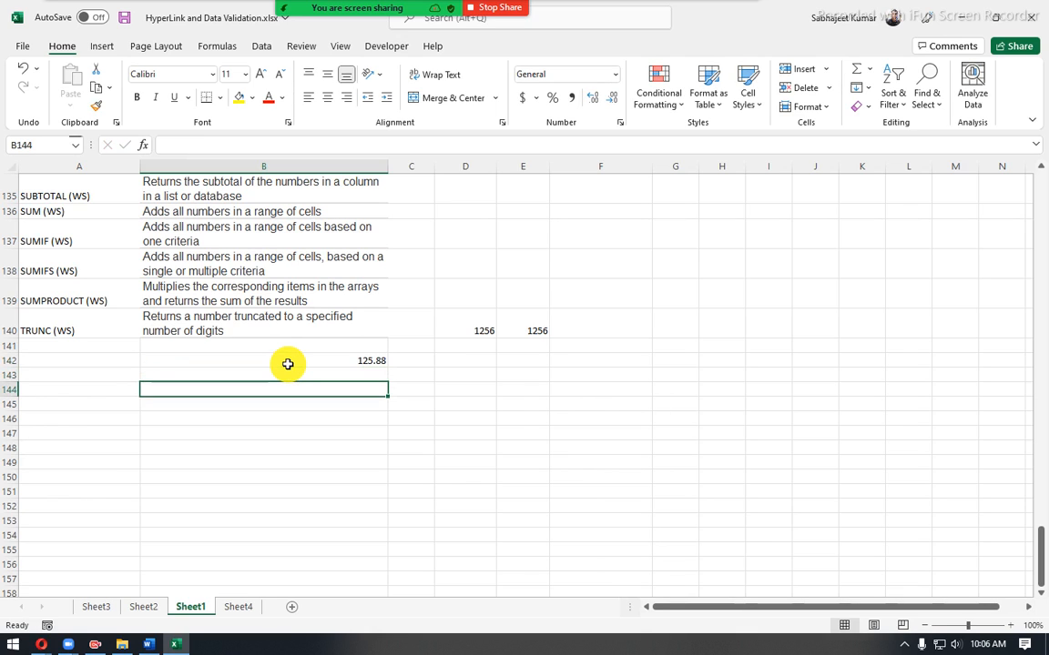
- Enter an INT formula in cell B144 that refers to the number in B142
text(=int)
key(Tab)
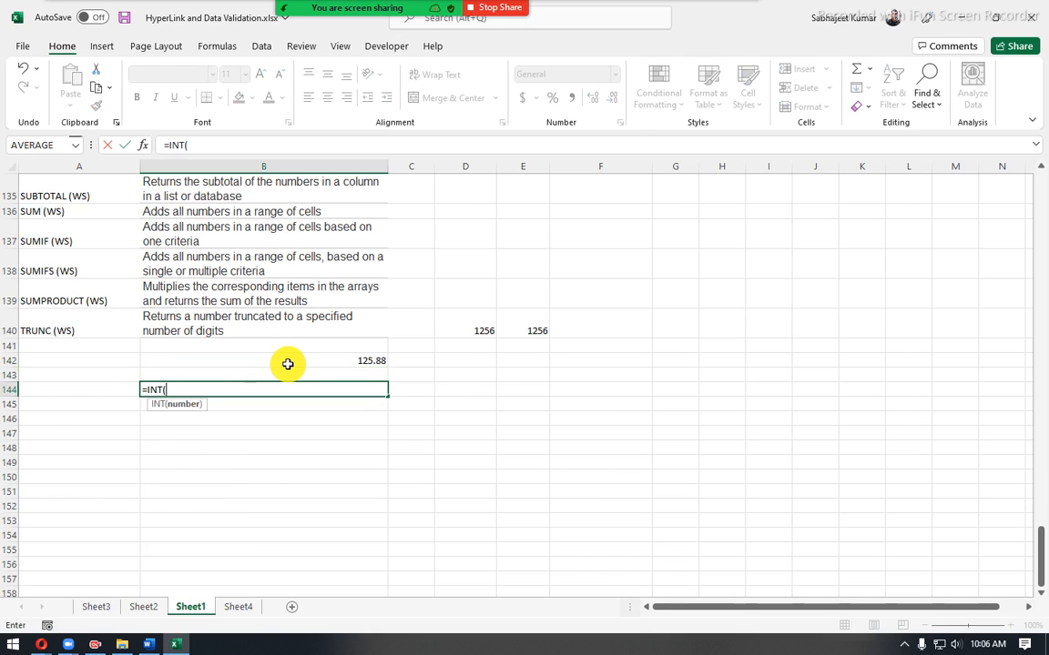
click(283, 362)
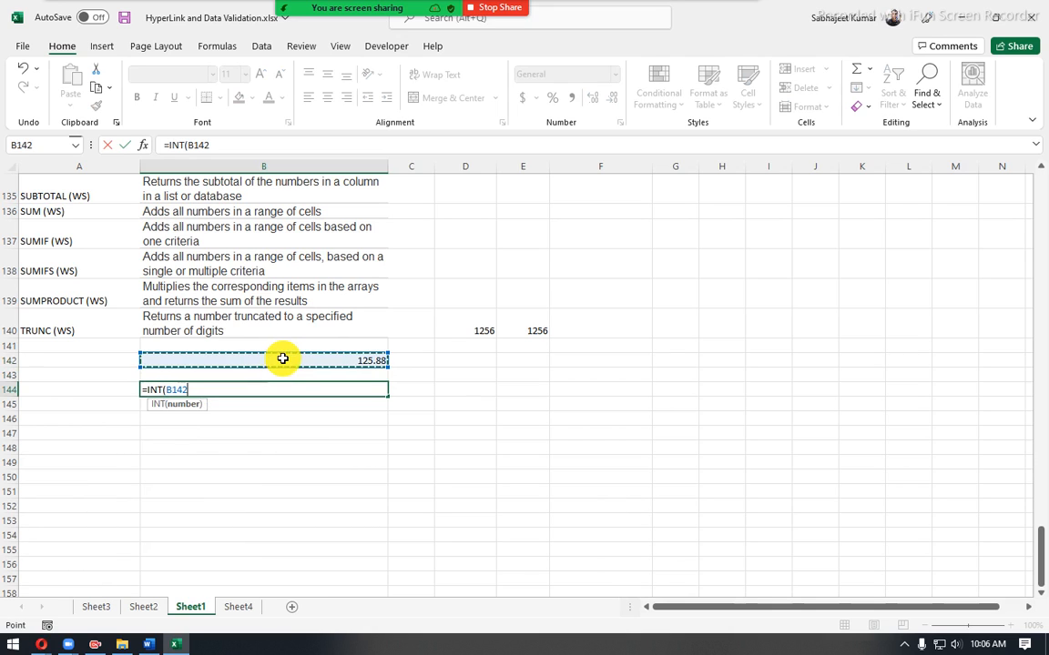
key(Return)
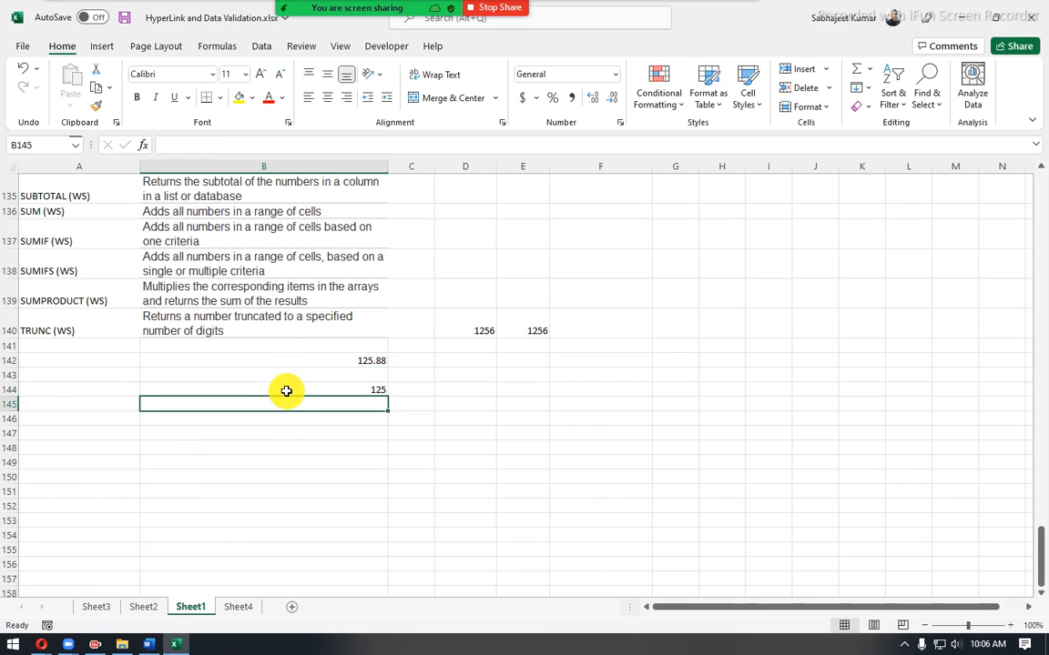
click(286, 390)
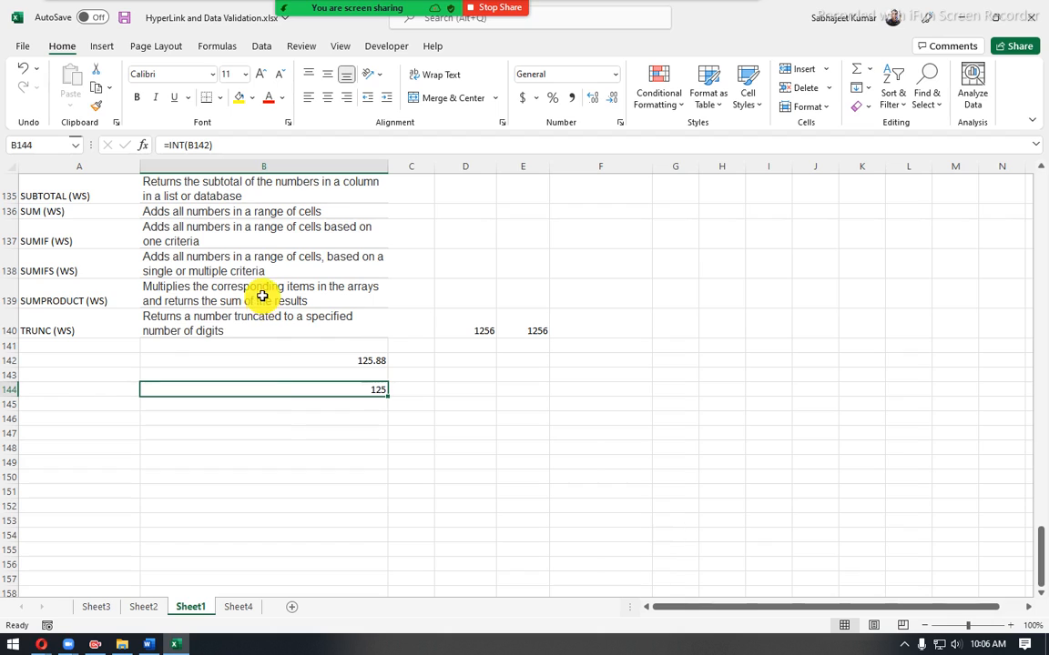
click(275, 411)
text(=truc)
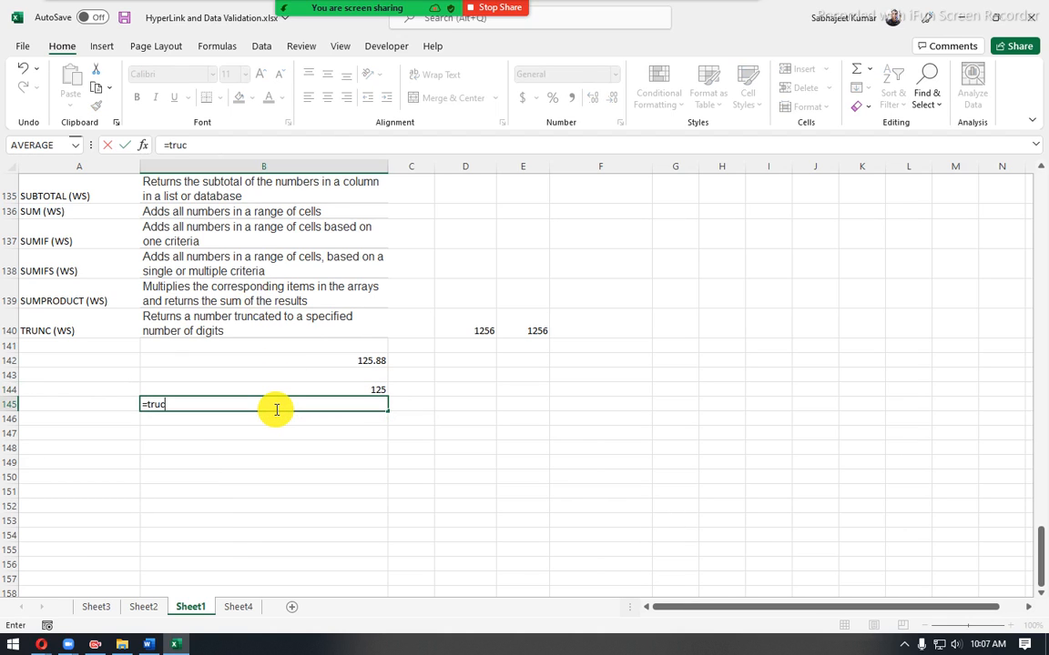
key(Tab)
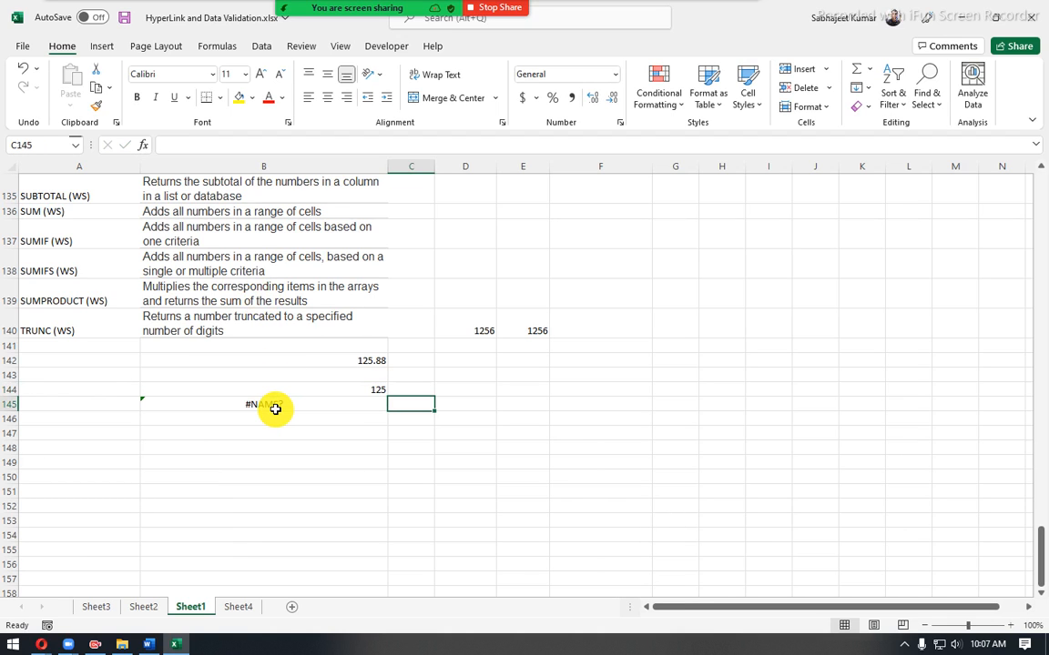
- Enter a TRUNC formula in cell B145 that truncates B142 to 1 decimal digit
click(275, 410)
text(=tru)
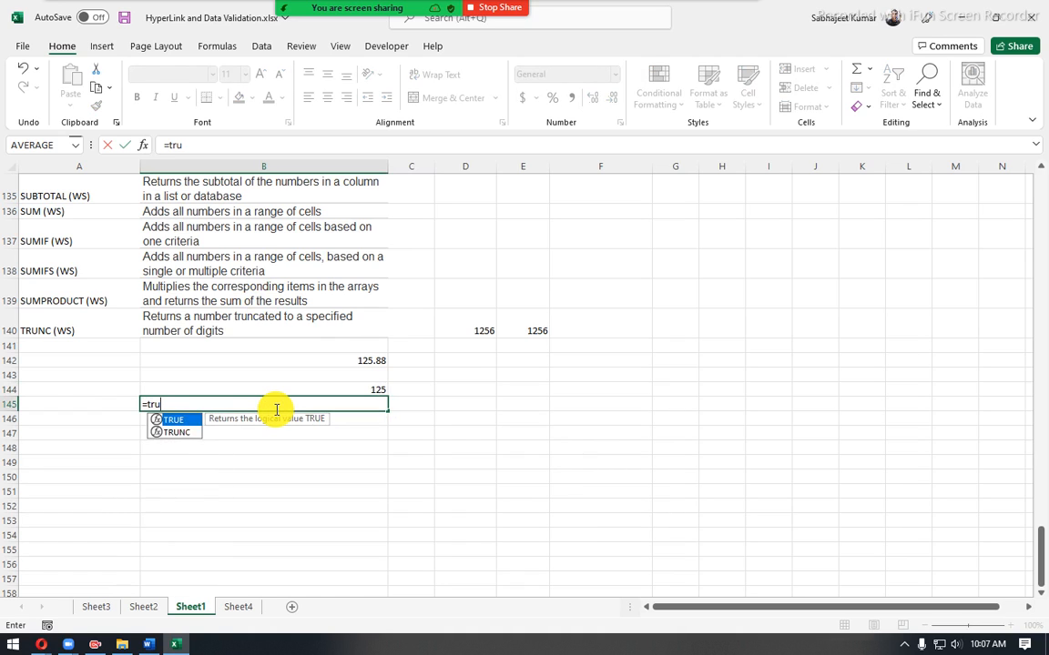
key(Down)
key(Tab)
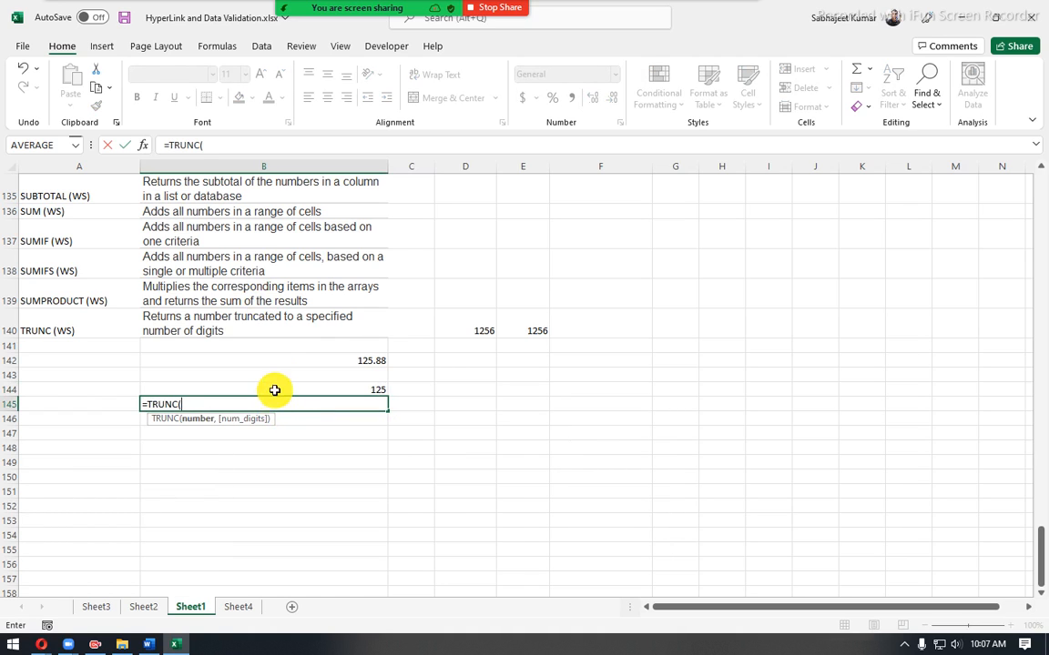
click(278, 361)
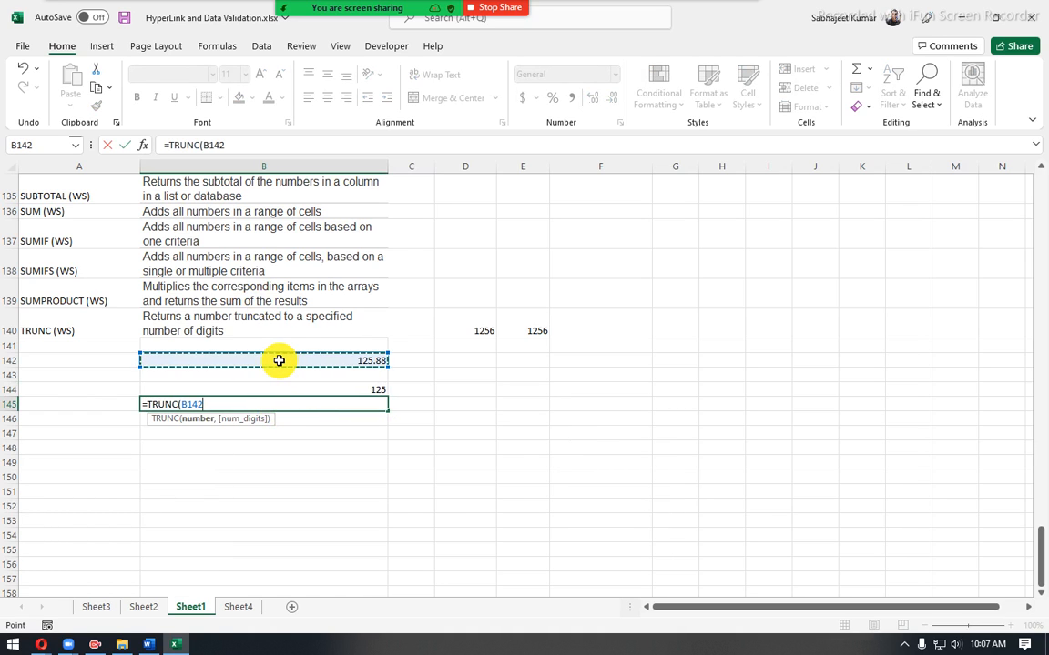
text(,)
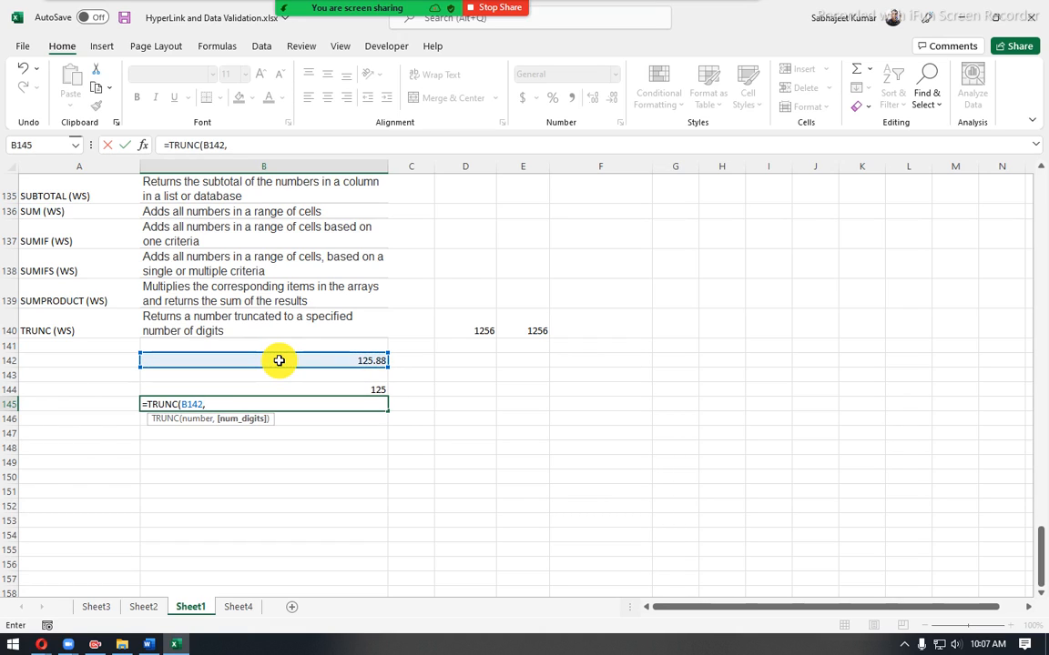
text(1)
key(Return)
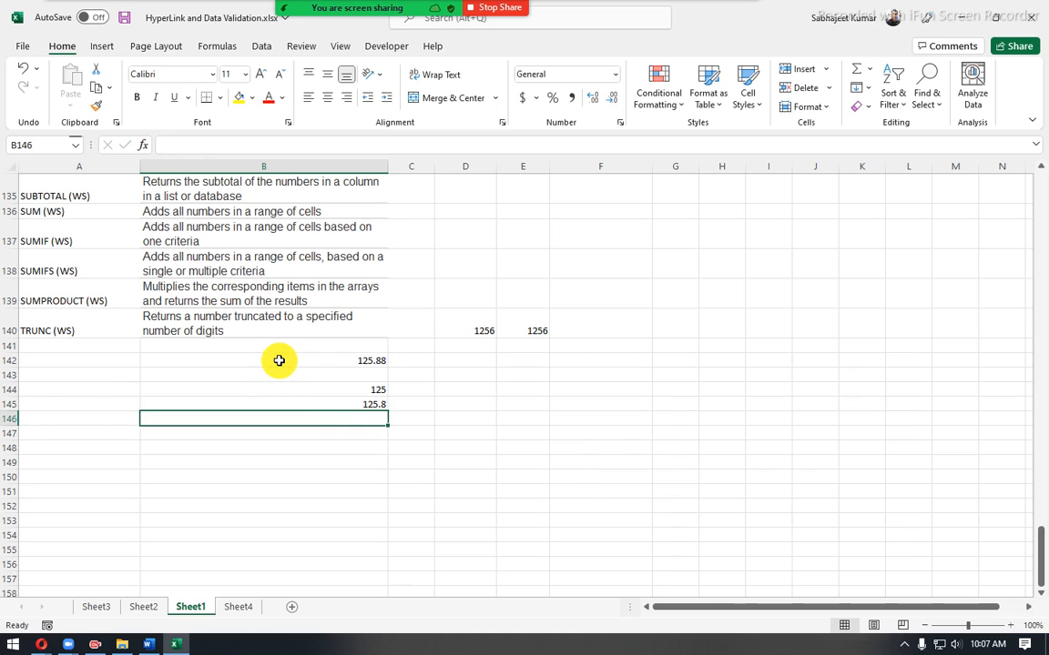
- Change the number of digits in B145's TRUNC formula to 0
click(280, 403)
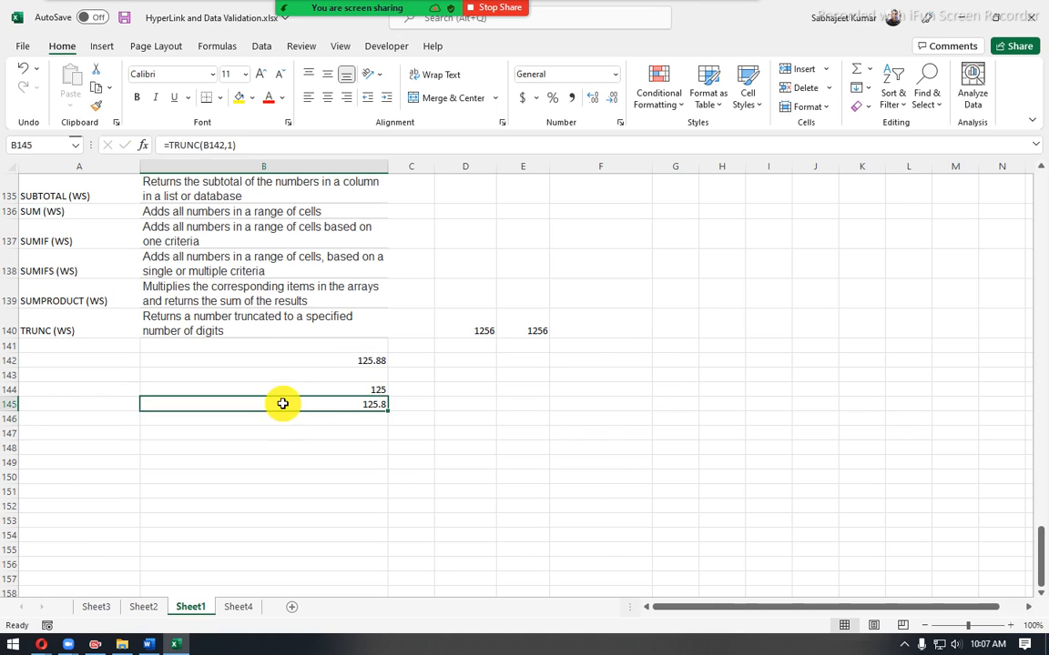
click(234, 144)
key(BackSpace)
key(BackSpace)
text(0)
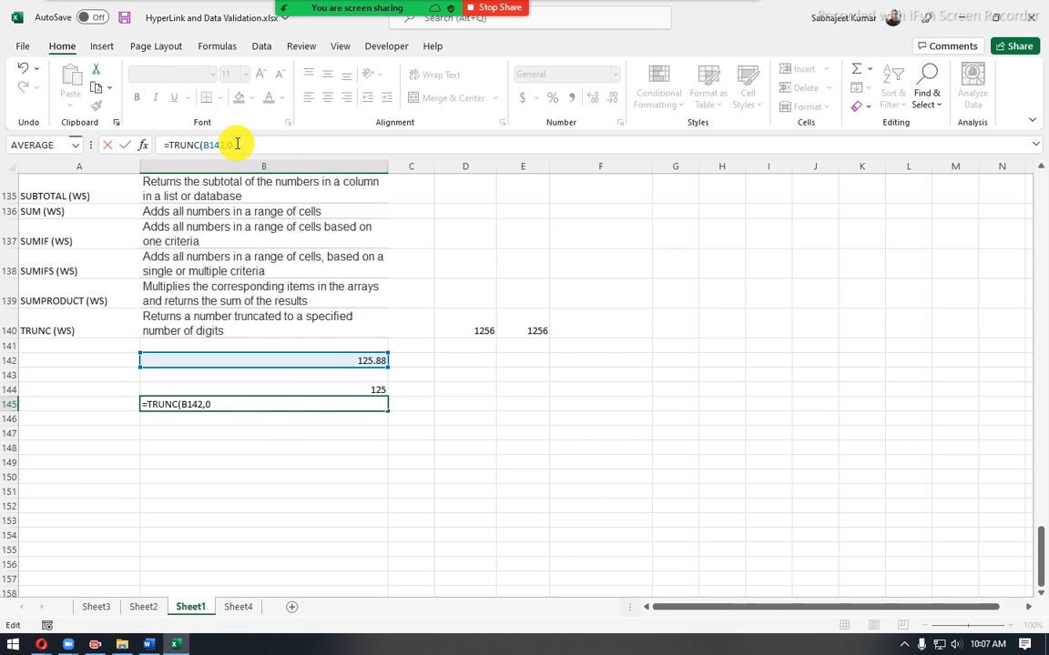
key(Return)
key(Up)
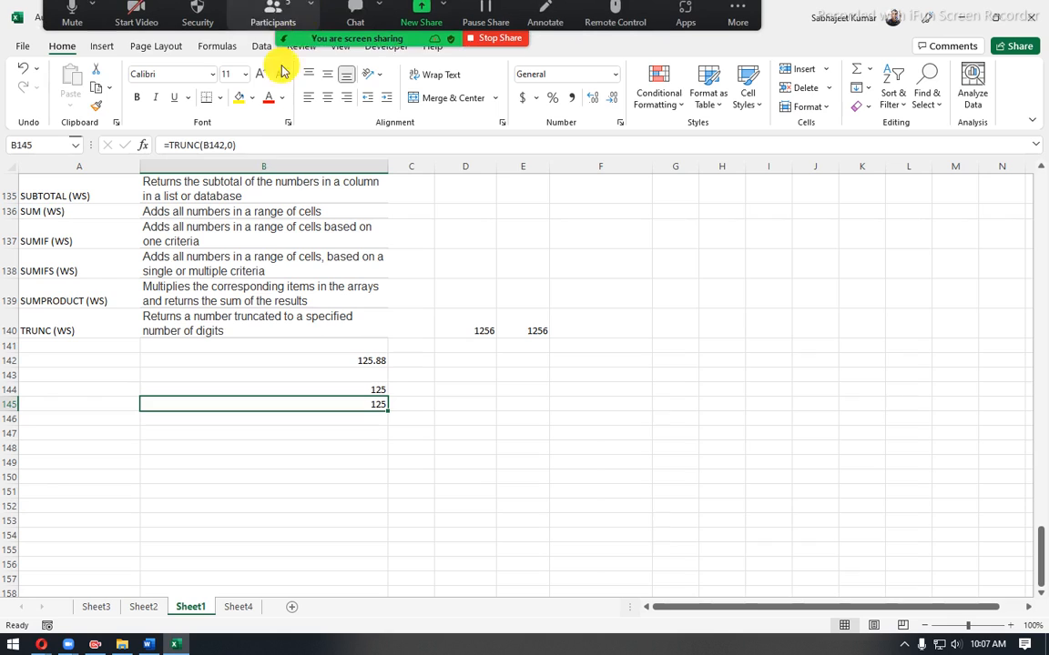
- Try 9 as the number of digits in B145's TRUNC formula
drag(227, 144, 254, 142)
text(2,9)
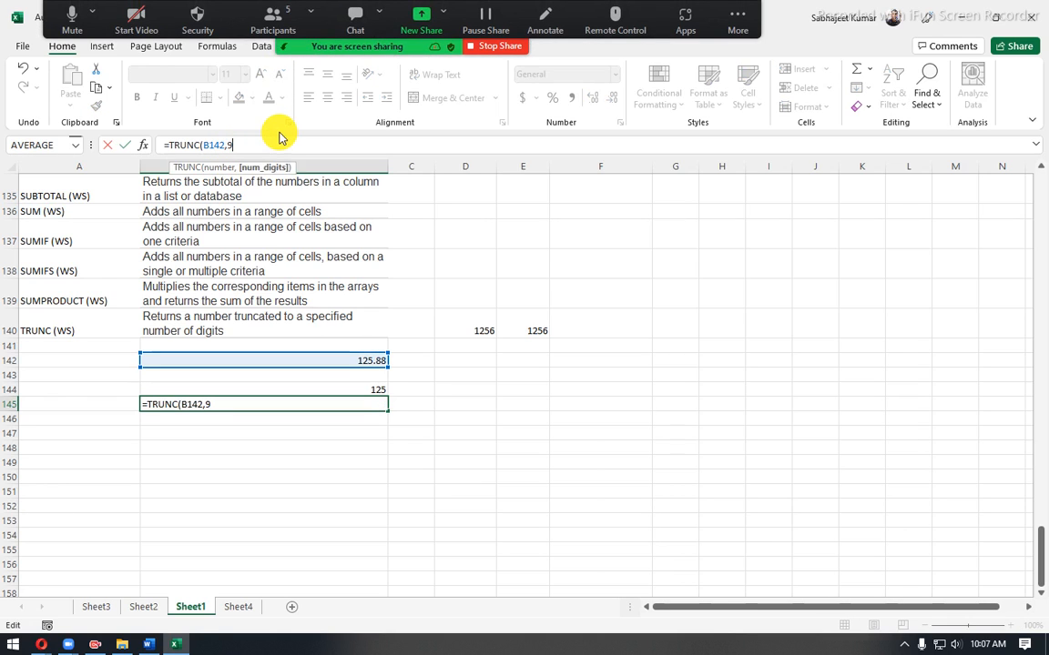
key(Return)
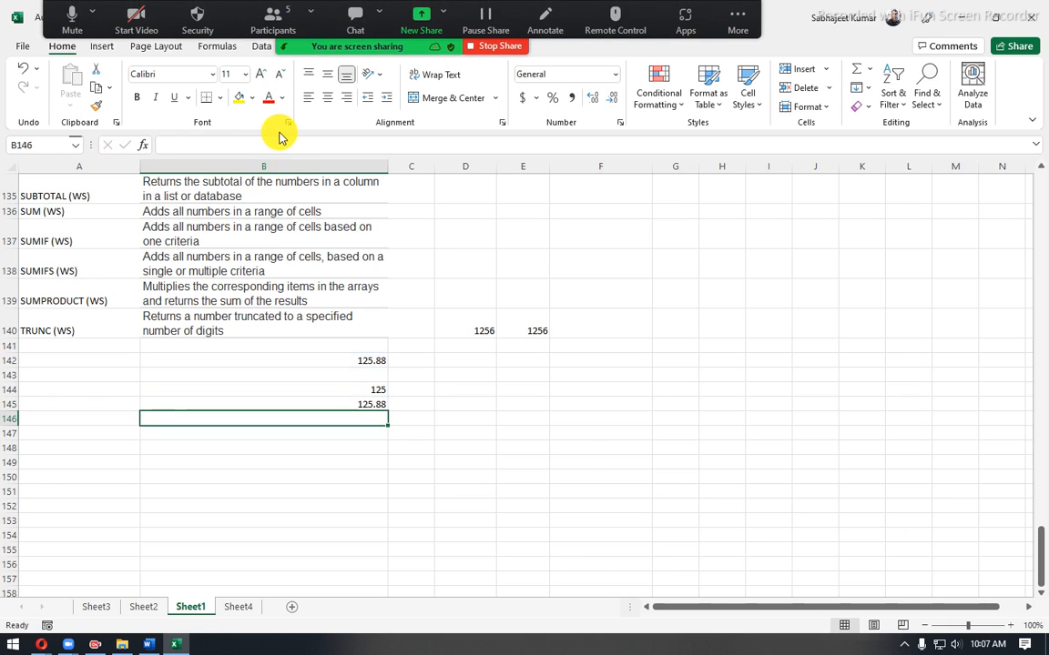
drag(319, 389, 319, 404)
click(284, 405)
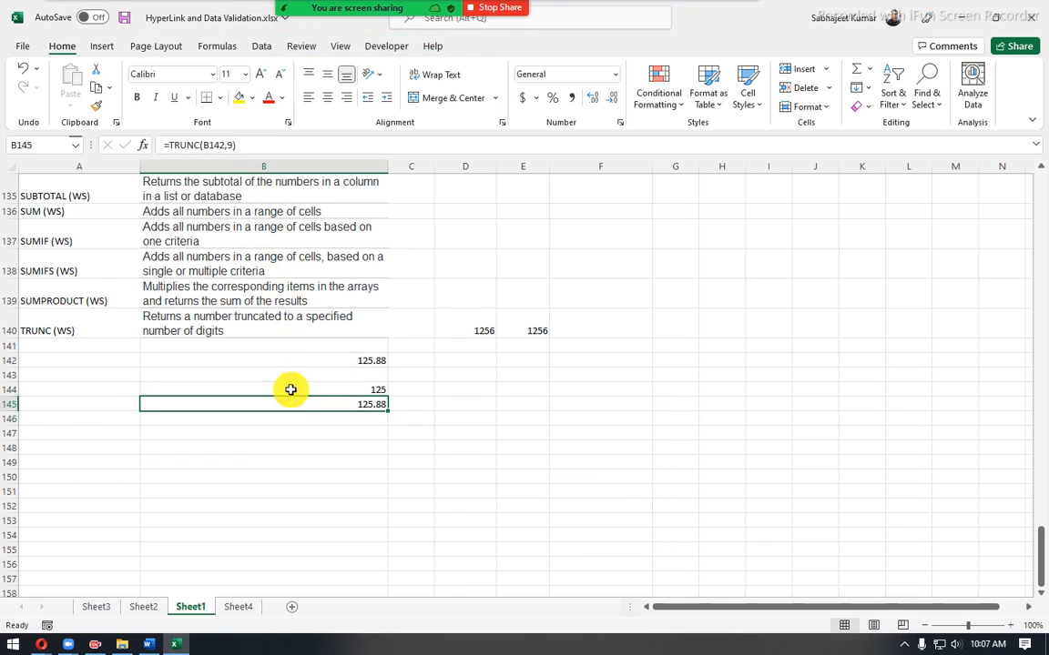
drag(229, 146, 259, 144)
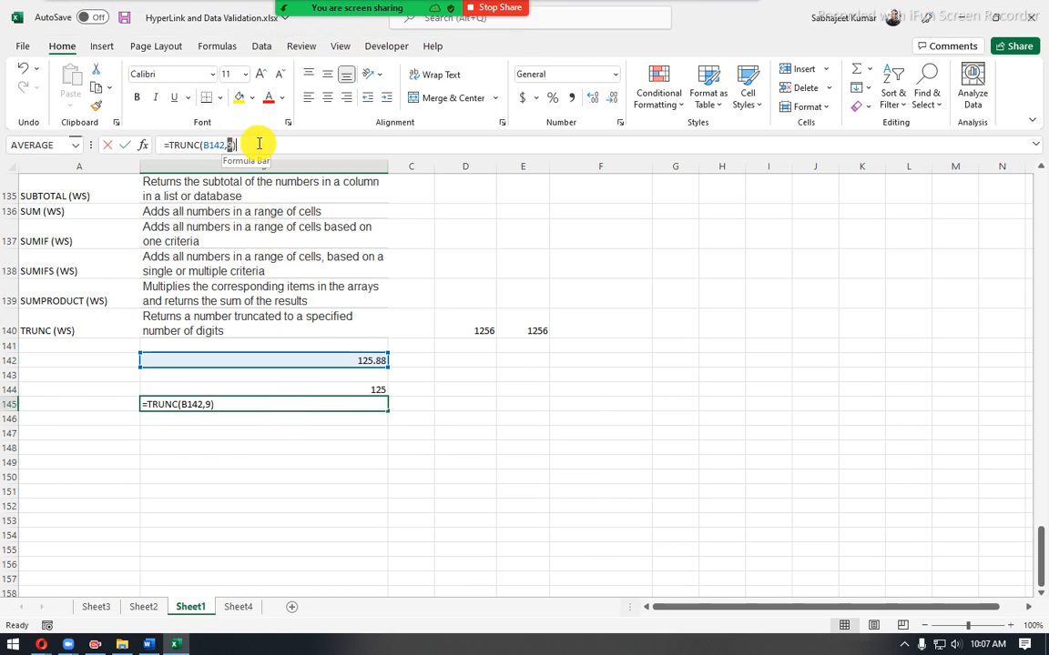
text(9)
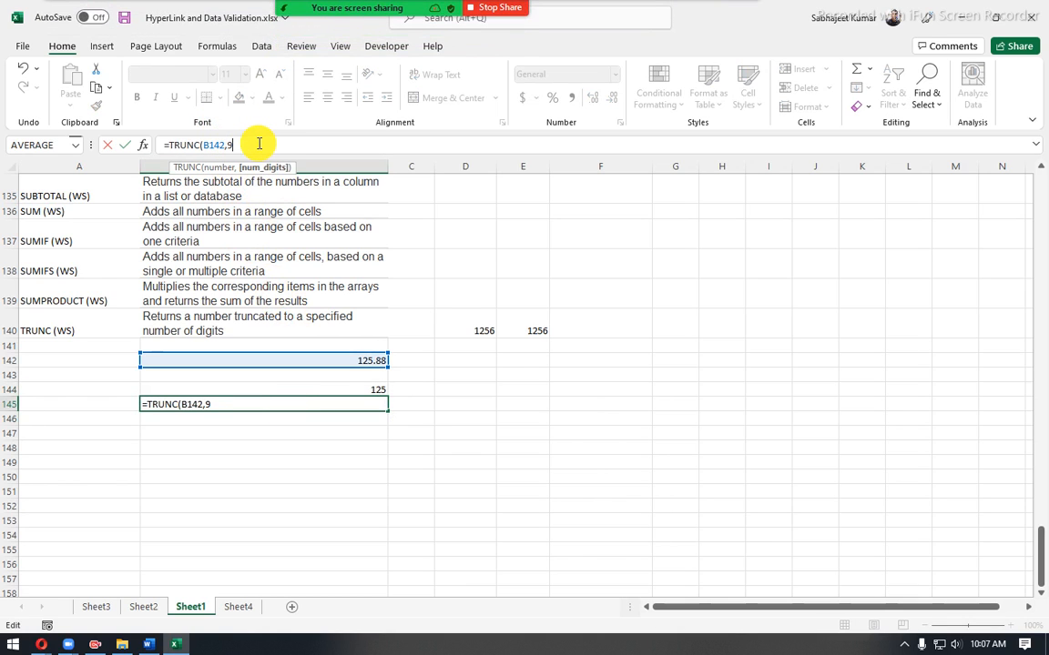
key(Return)
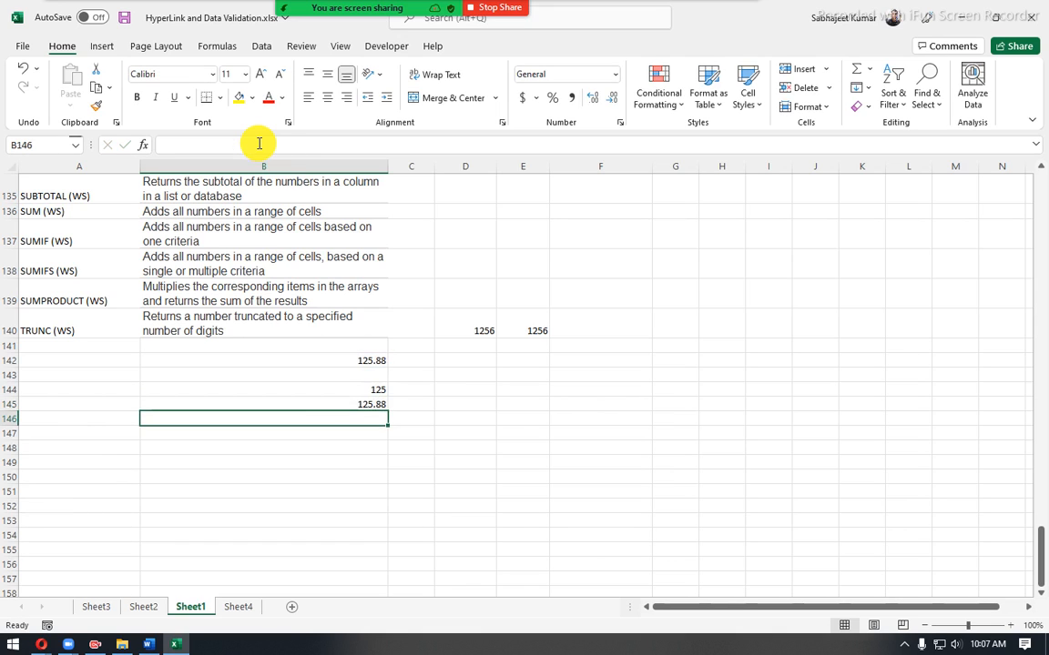
- Set the digits argument of the TRUNC formula in B145 back to 0
click(336, 405)
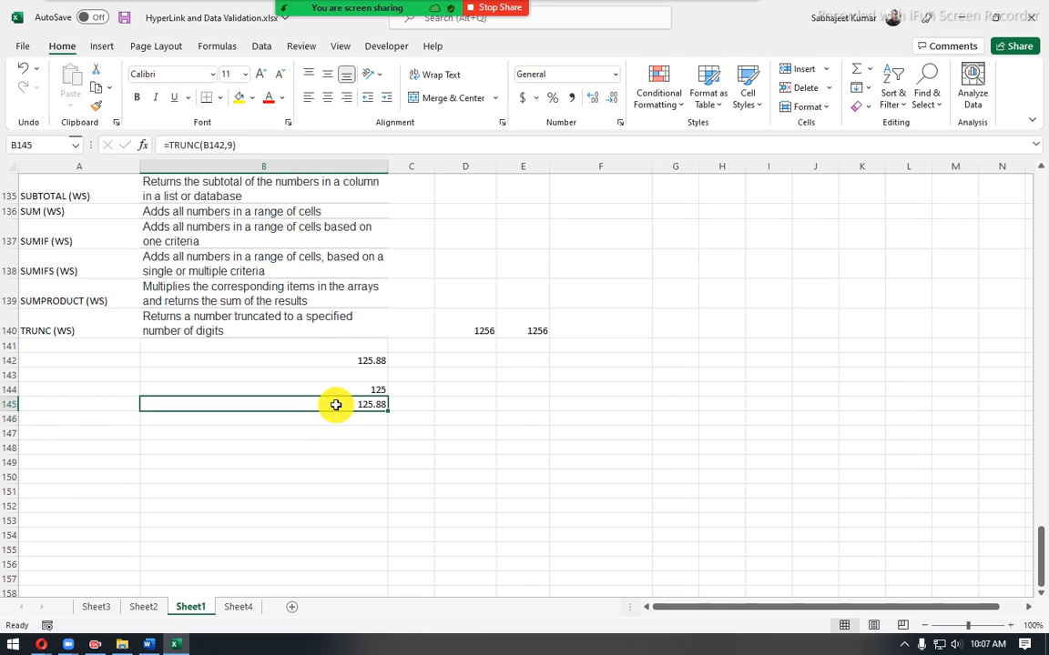
click(233, 143)
key(shift+Left)
key(shift+Left)
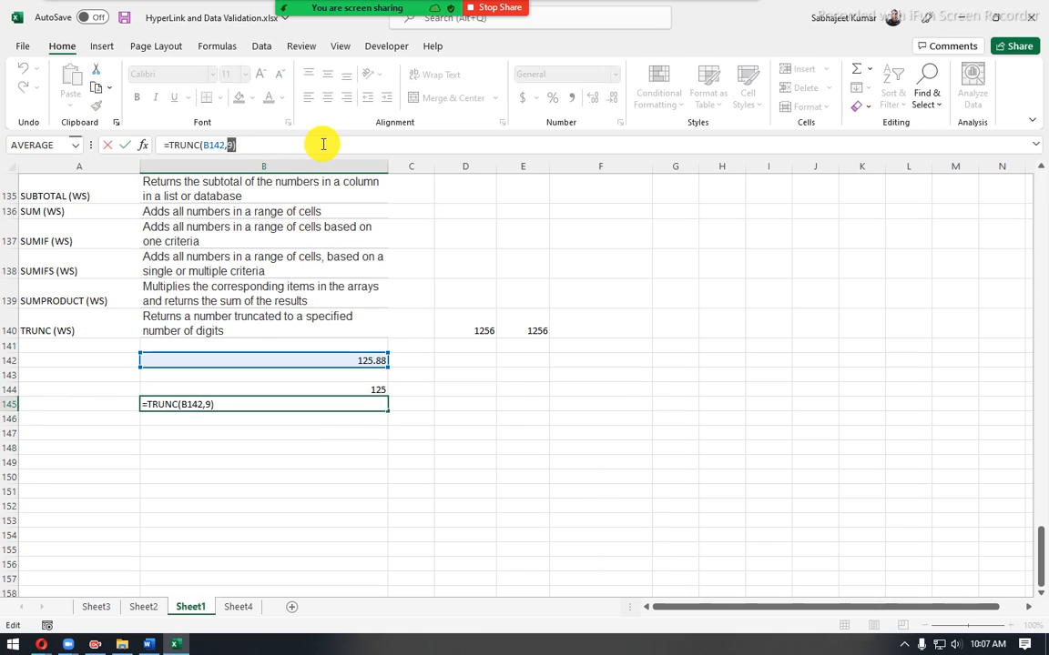
text(0)
key(Return)
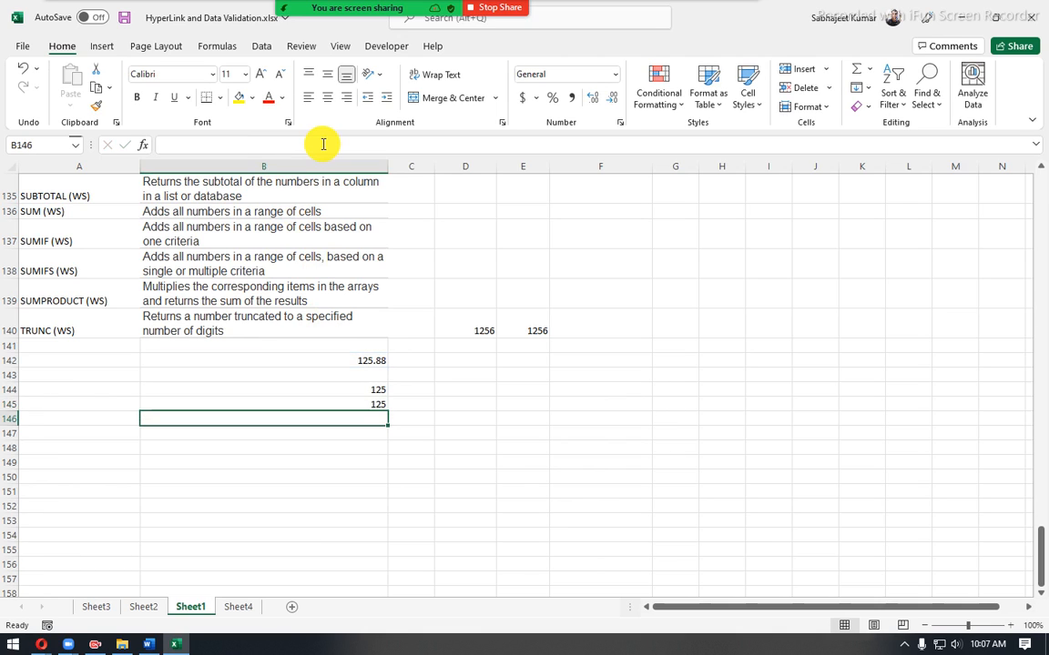
- Replace the number in B142 with 129.9999 and select B142:B145 to compare the INT and TRUNC results
click(330, 388)
click(330, 355)
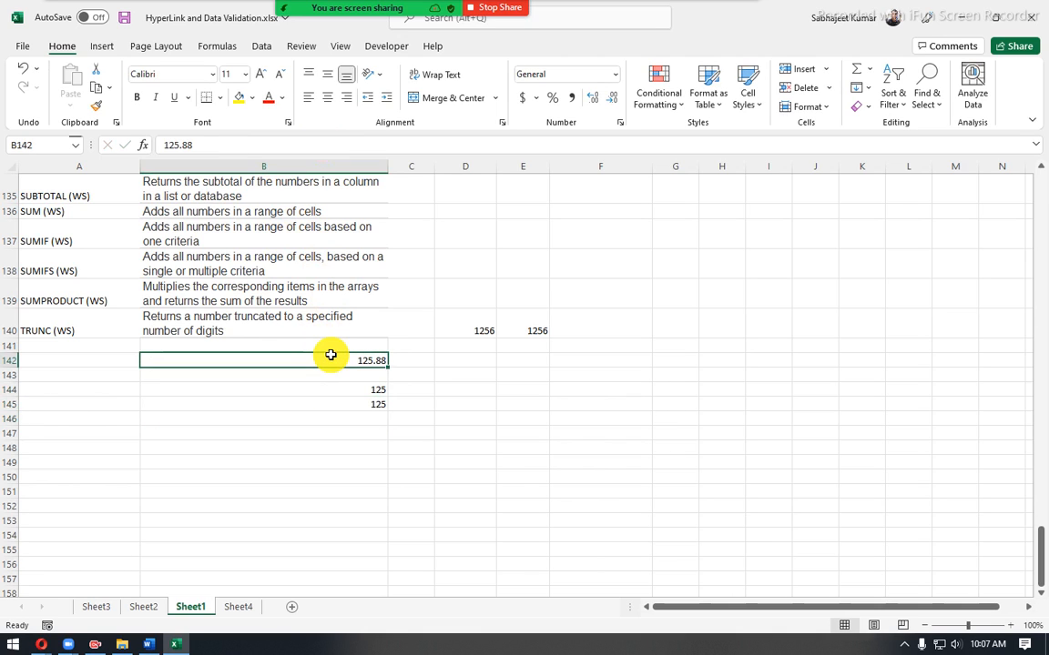
text(129.)
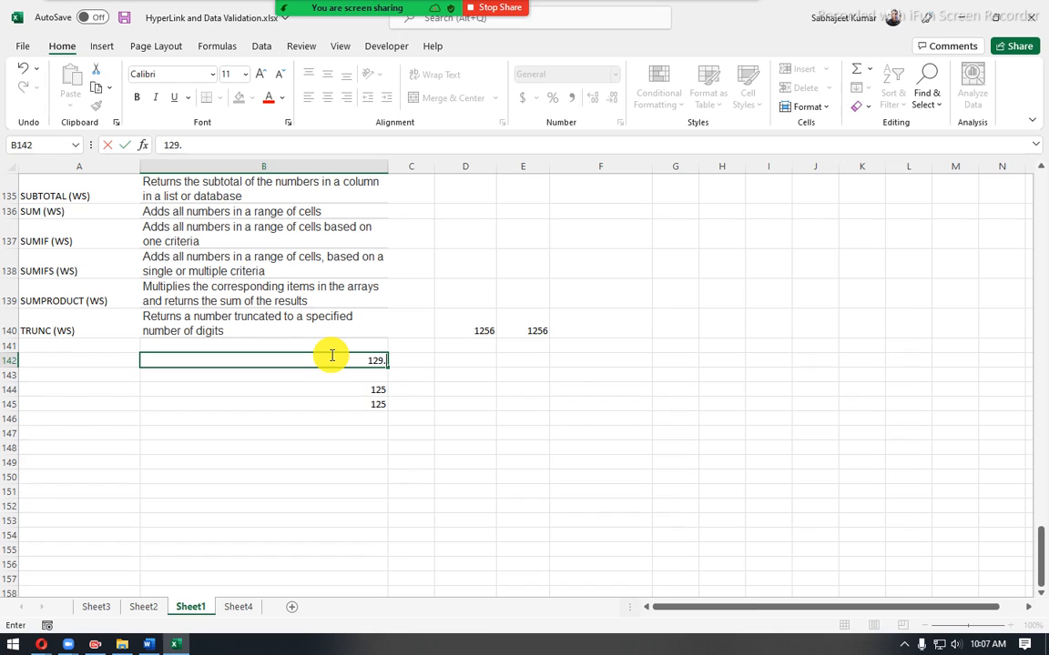
text(9999)
key(Return)
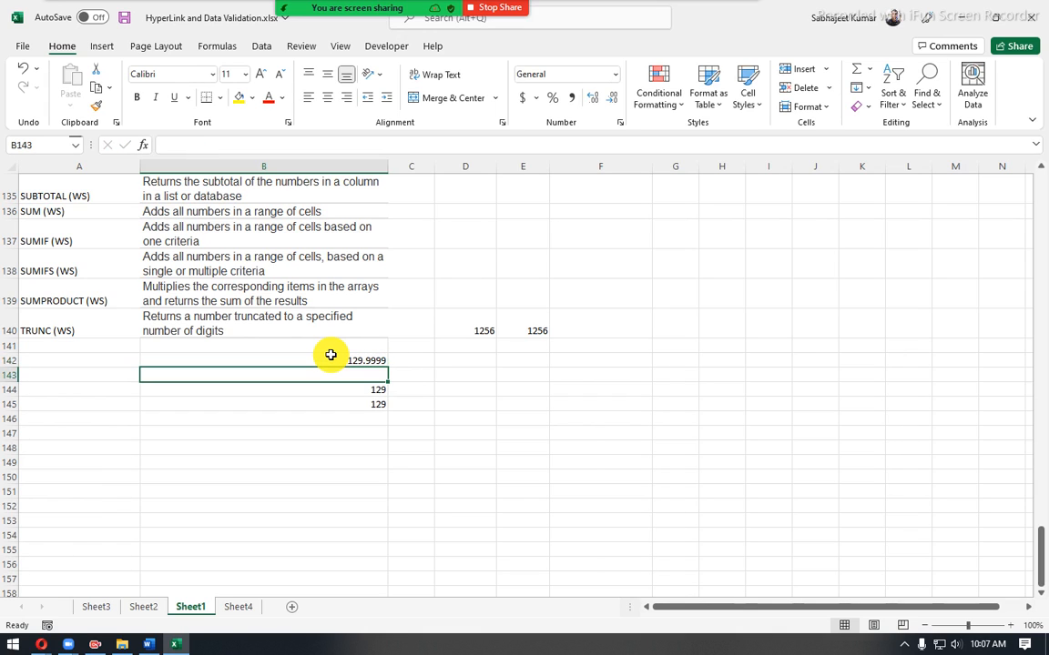
drag(330, 362, 331, 398)
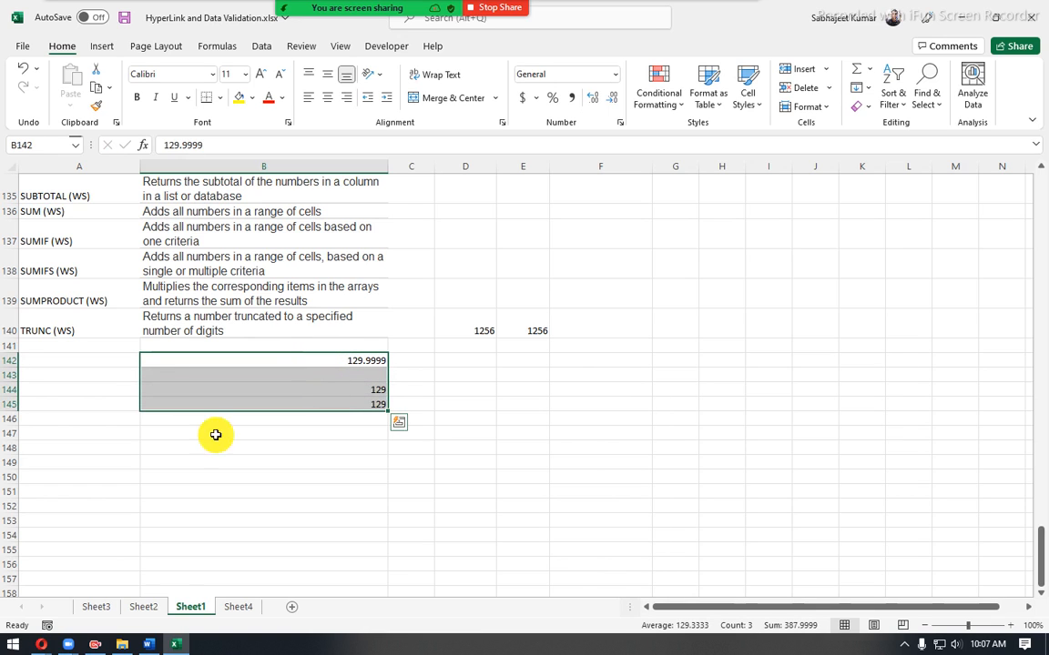
- Switch to Sheet4 and select cell E15
click(237, 608)
click(244, 382)
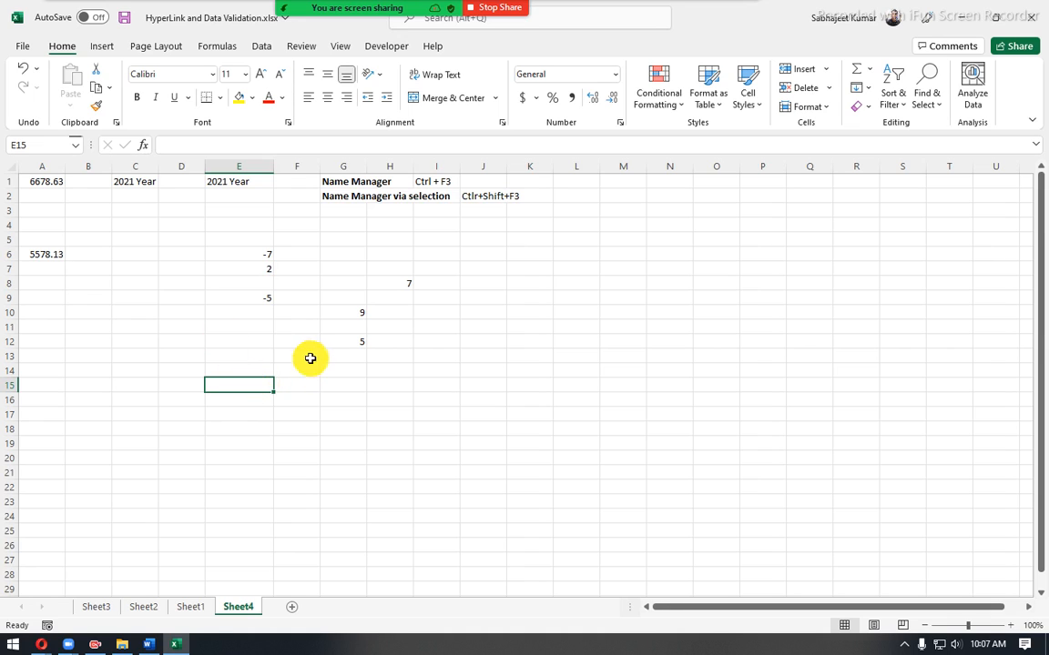
- Enter the sample number 128.99 in D14
click(162, 370)
text(1)
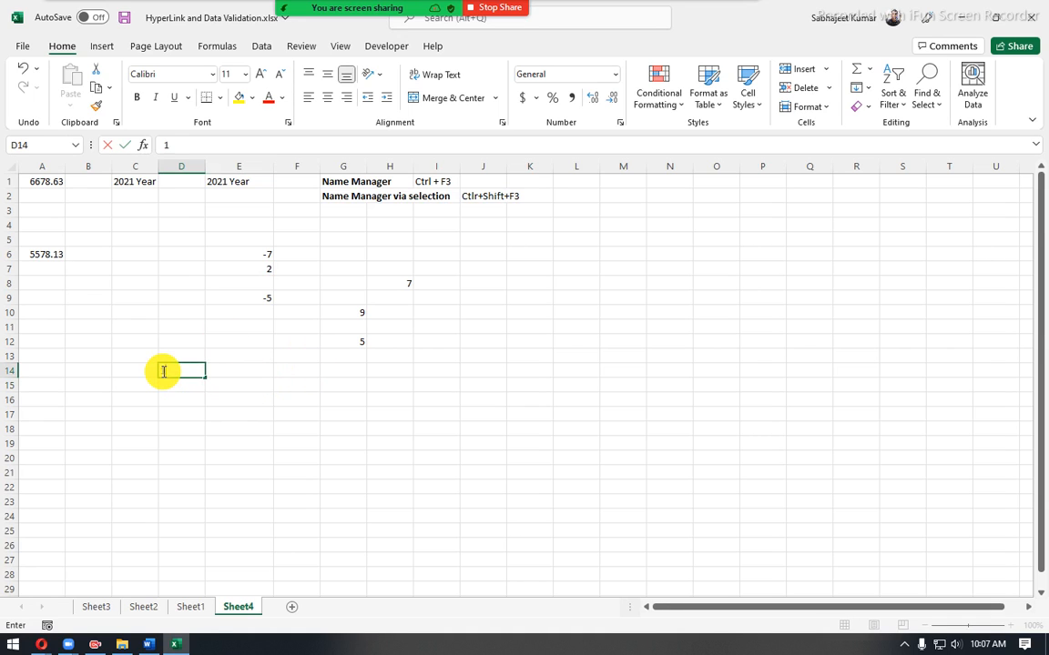
text(28.)
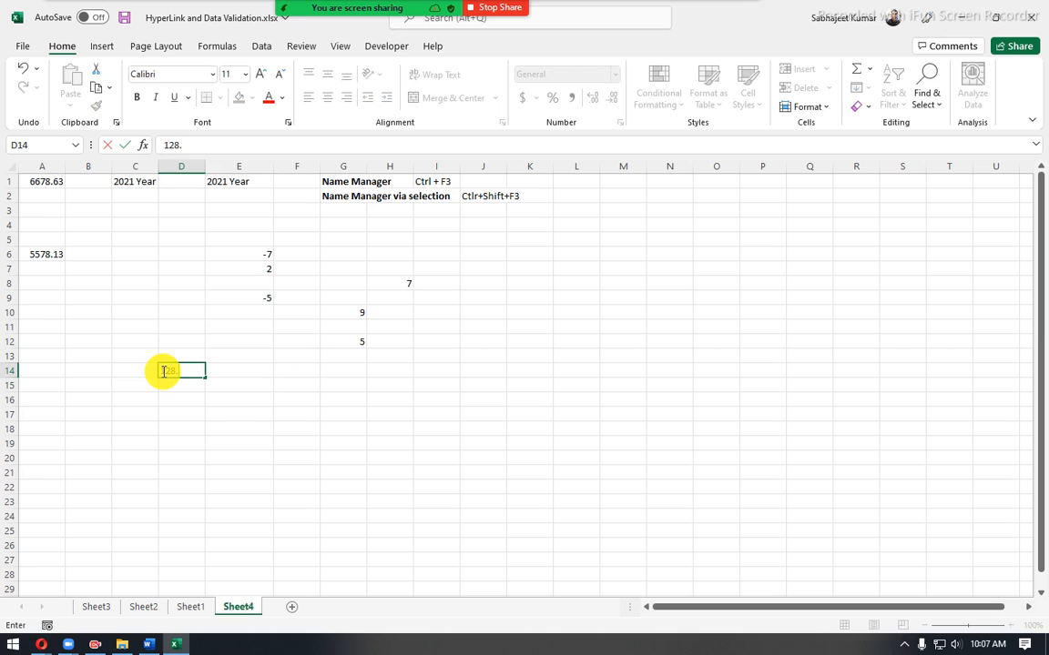
text(99)
key(Return)
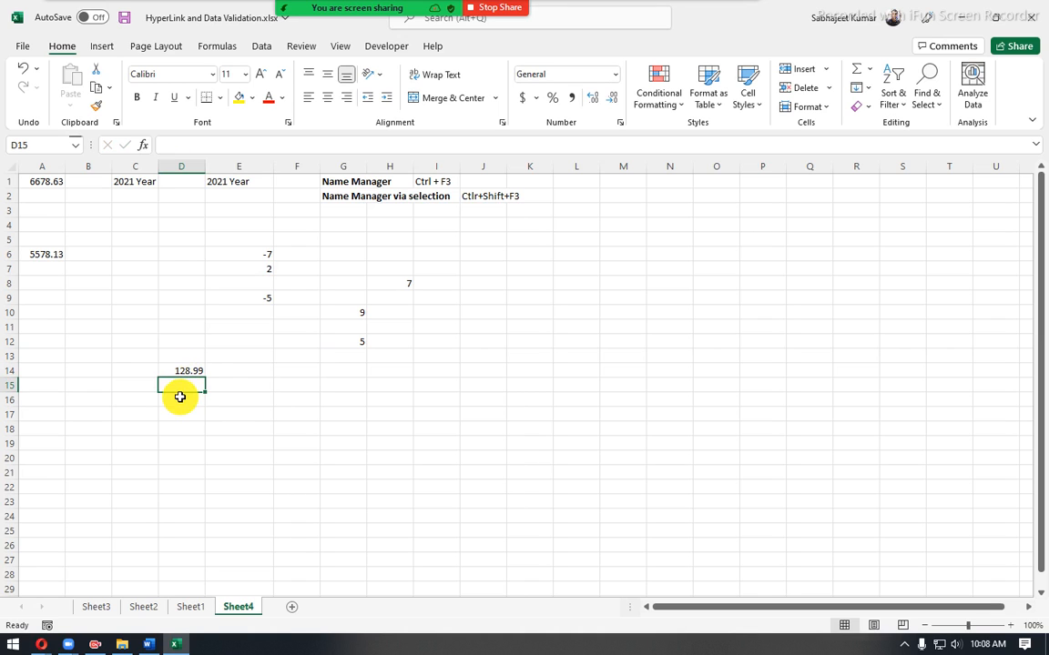
- Enter .99 in D16, and clear the sample numbers from D14:D17
click(176, 396)
text(.99)
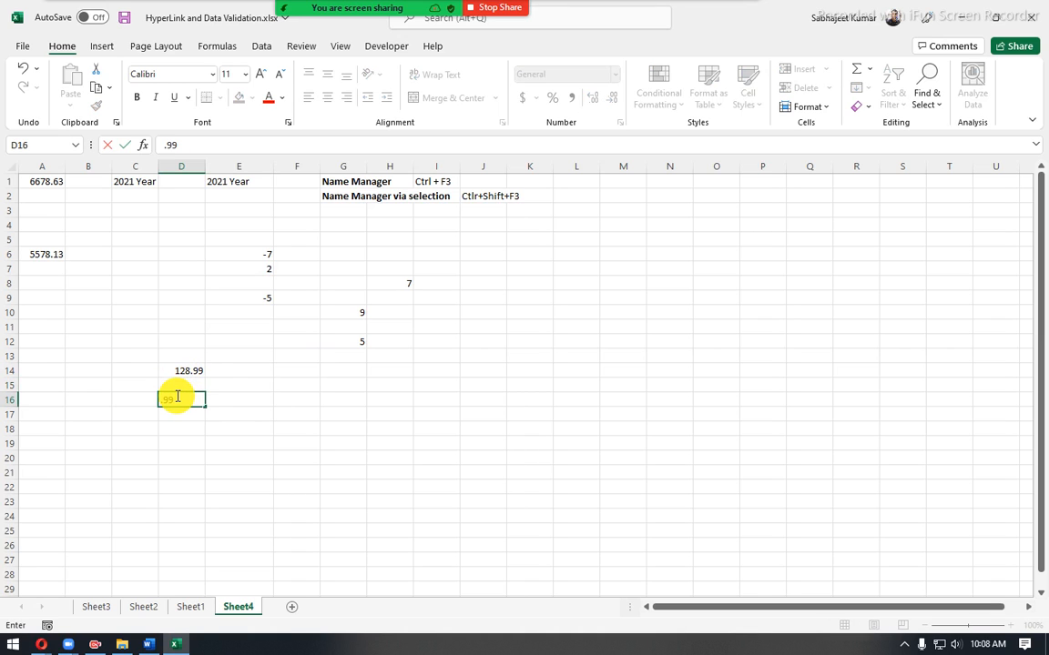
key(Return)
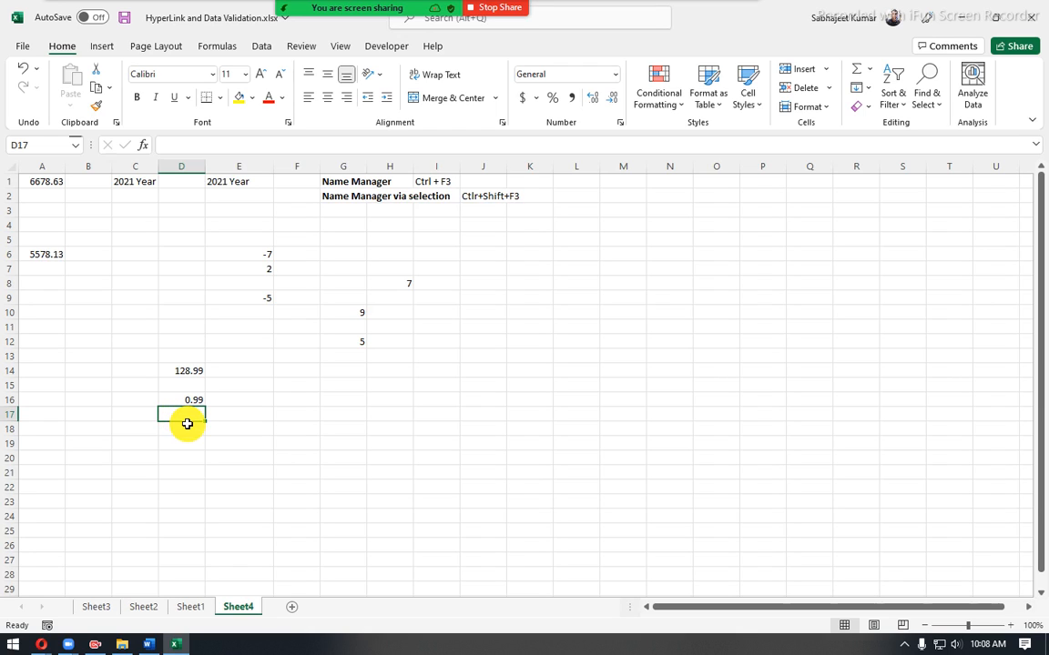
click(237, 388)
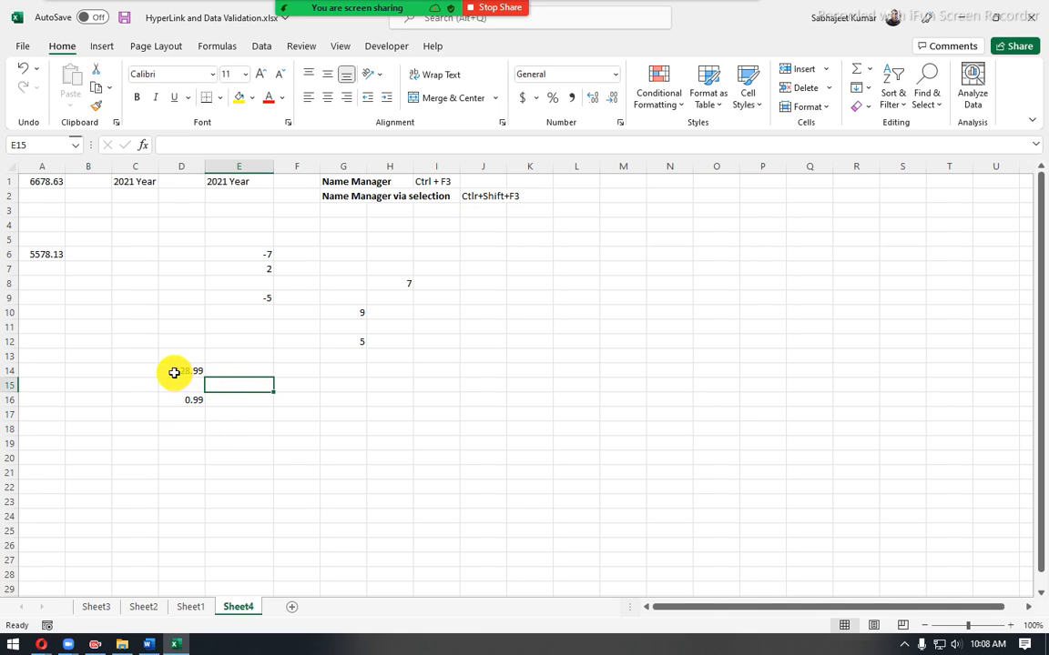
drag(173, 369, 202, 412)
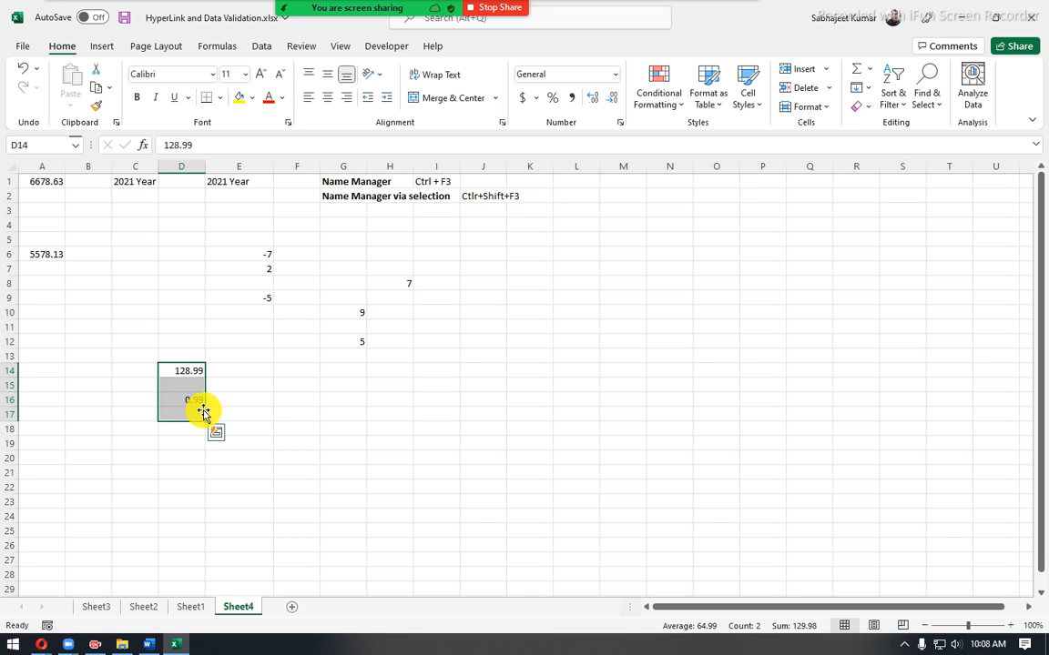
- Switch to the Word course outline and review the Module 2 topics from Hyperlink through Grouping, ungrouping and Subtotal
click(149, 644)
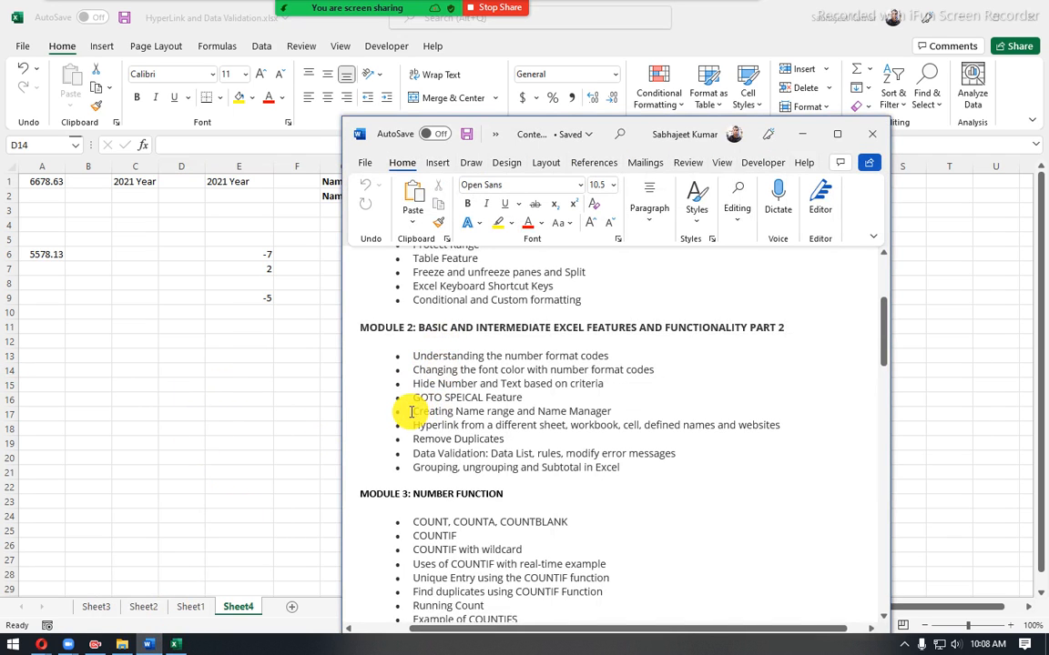
drag(412, 430, 798, 435)
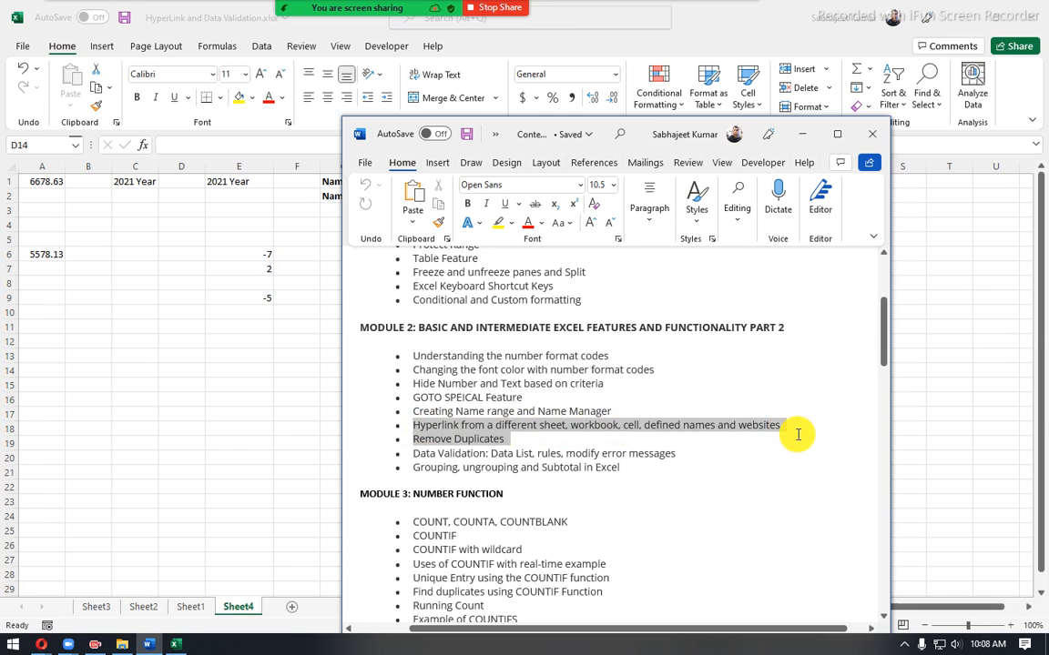
click(522, 444)
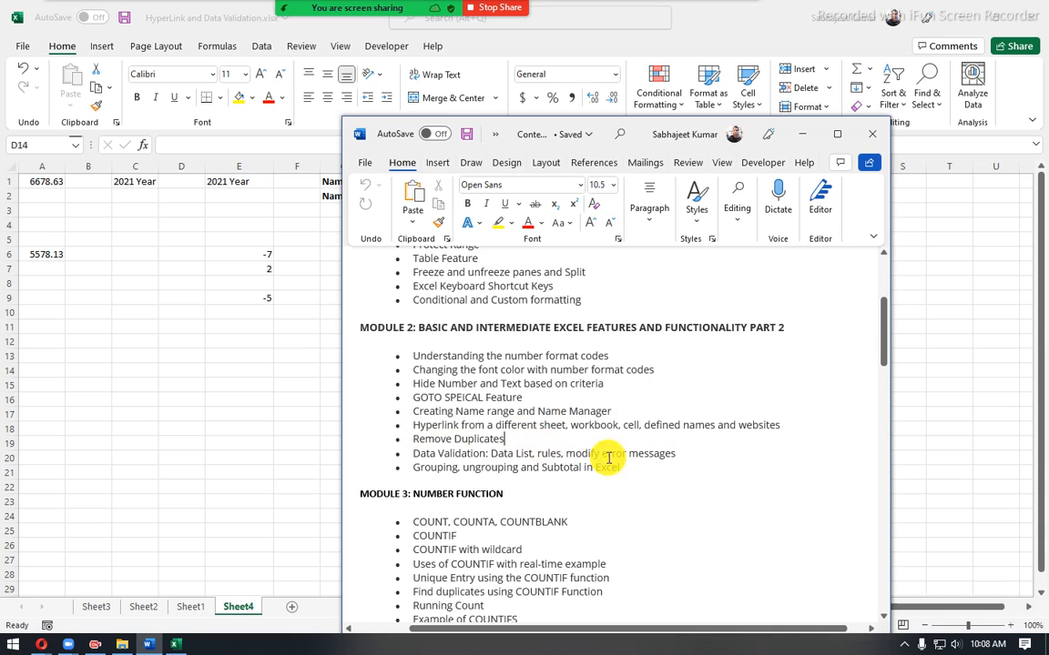
drag(627, 465, 421, 421)
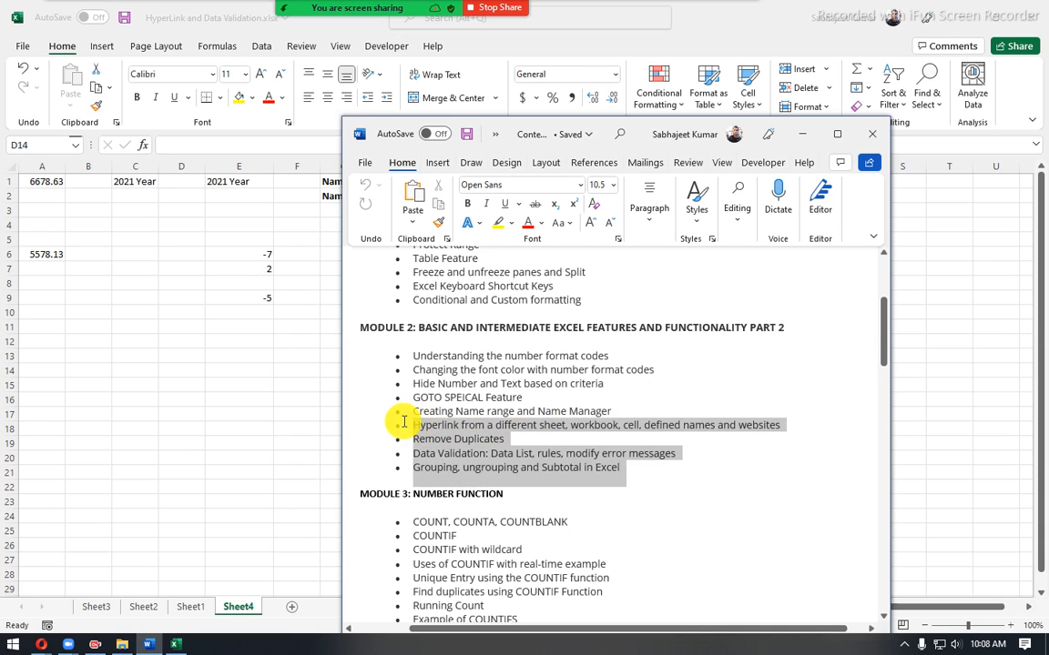
click(478, 443)
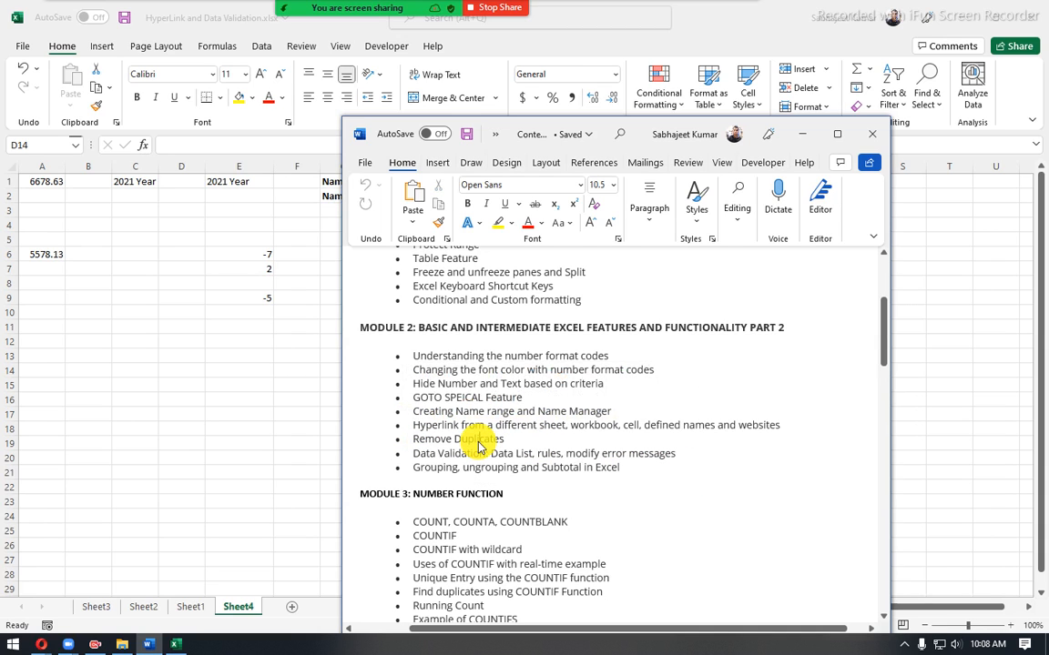
click(147, 303)
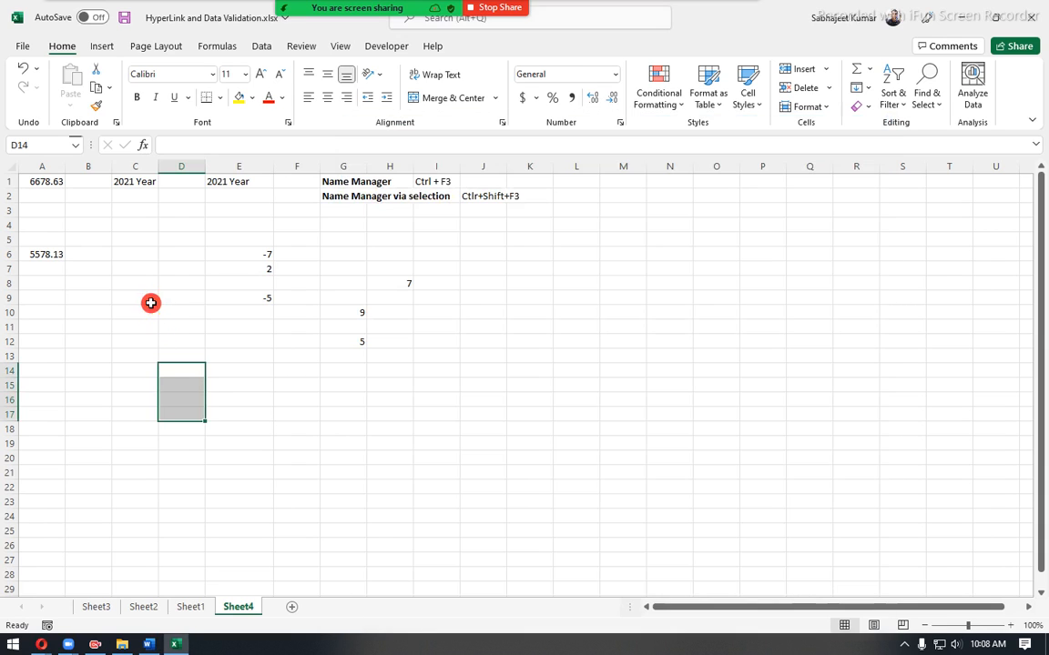
click(62, 332)
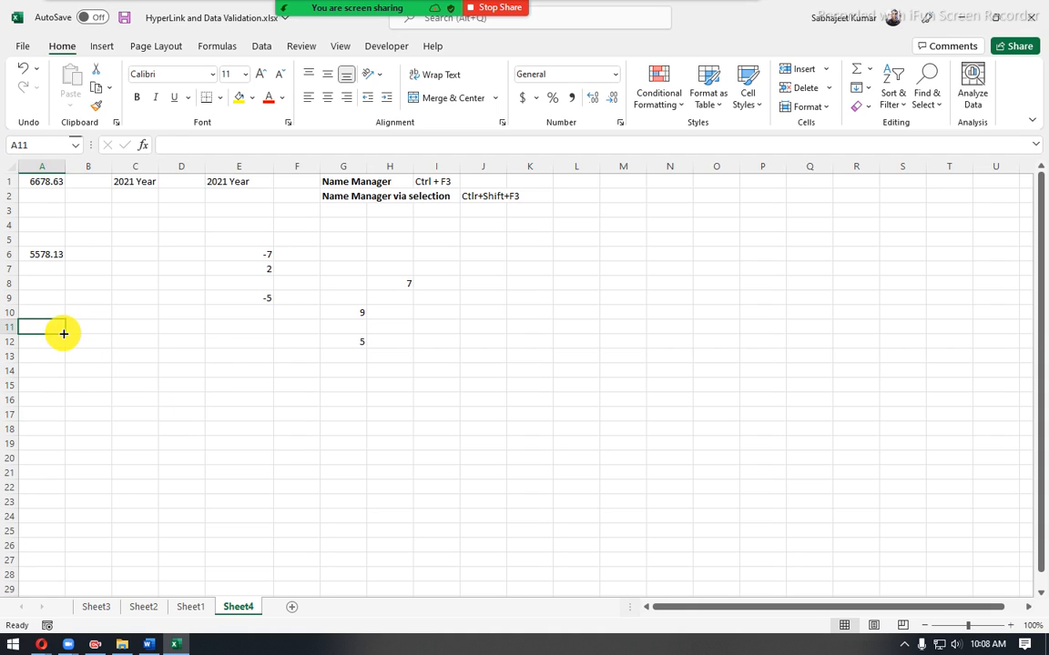
text(=g)
key(Escape)
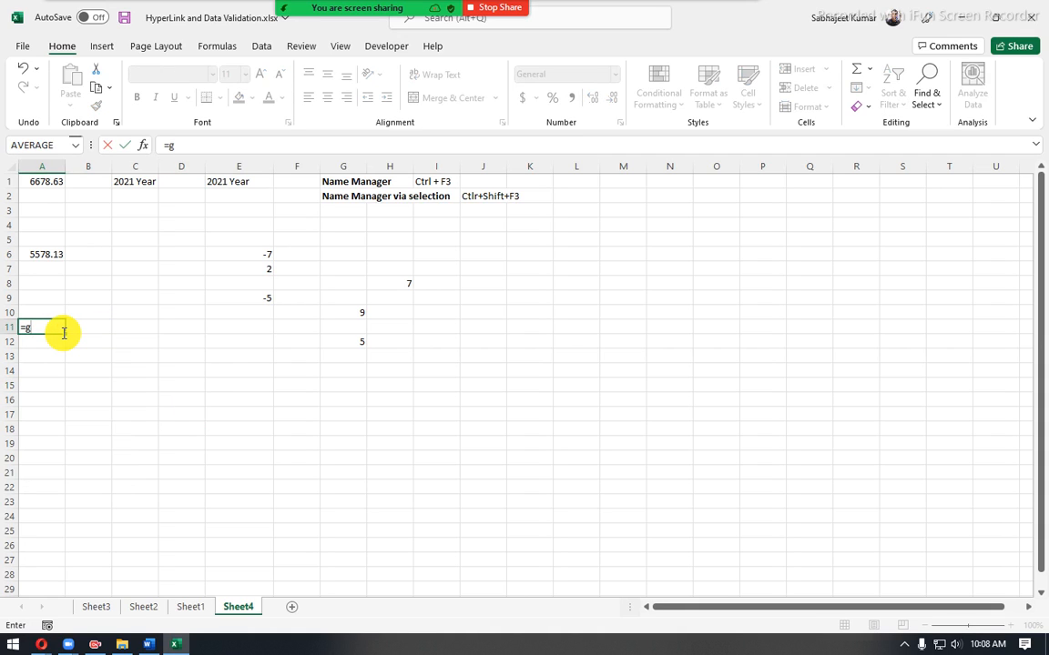
key(Escape)
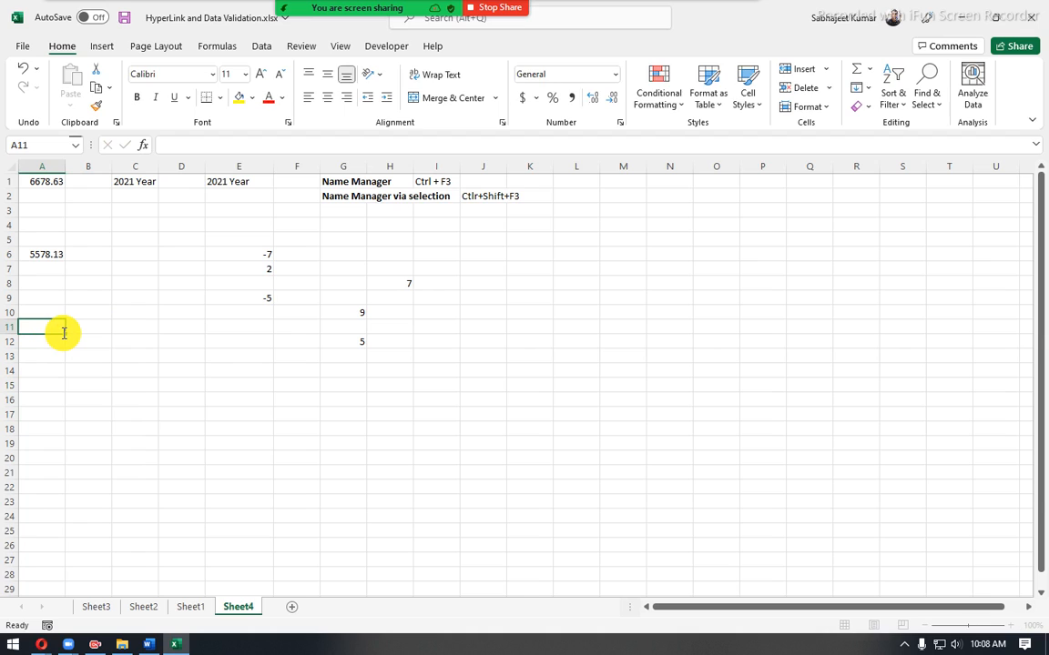
text(www.g)
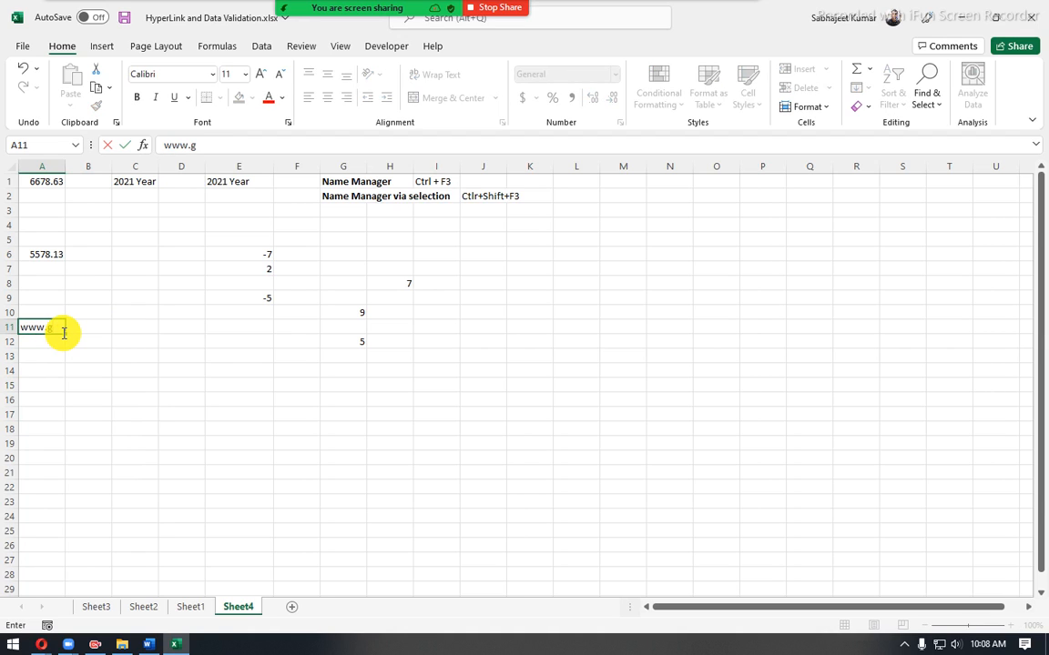
text(oogle.com)
key(Return)
click(63, 414)
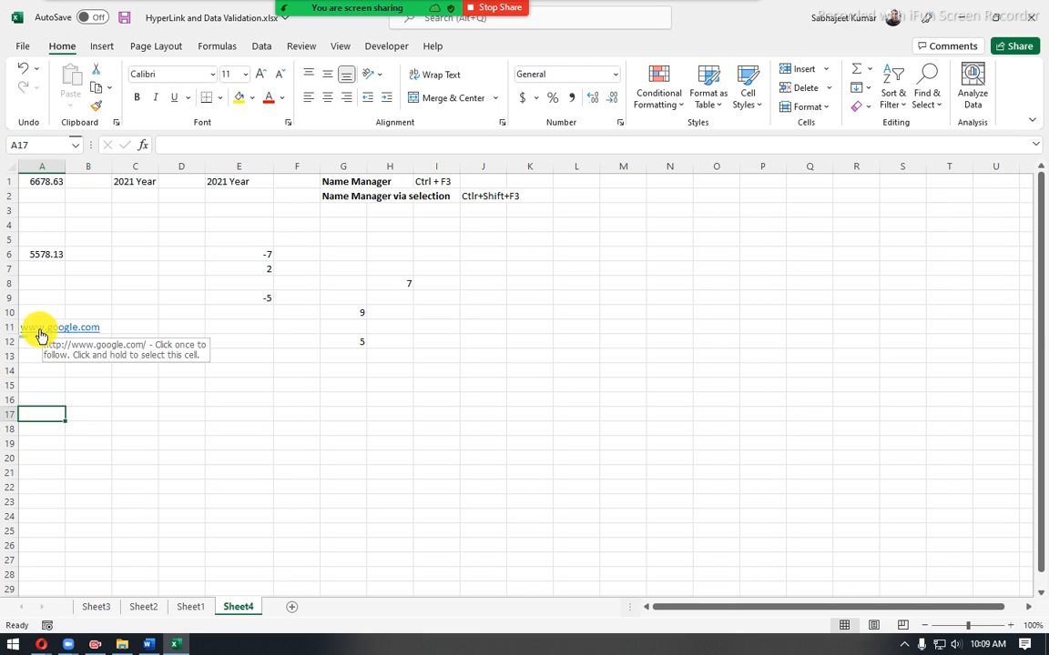
click(36, 327)
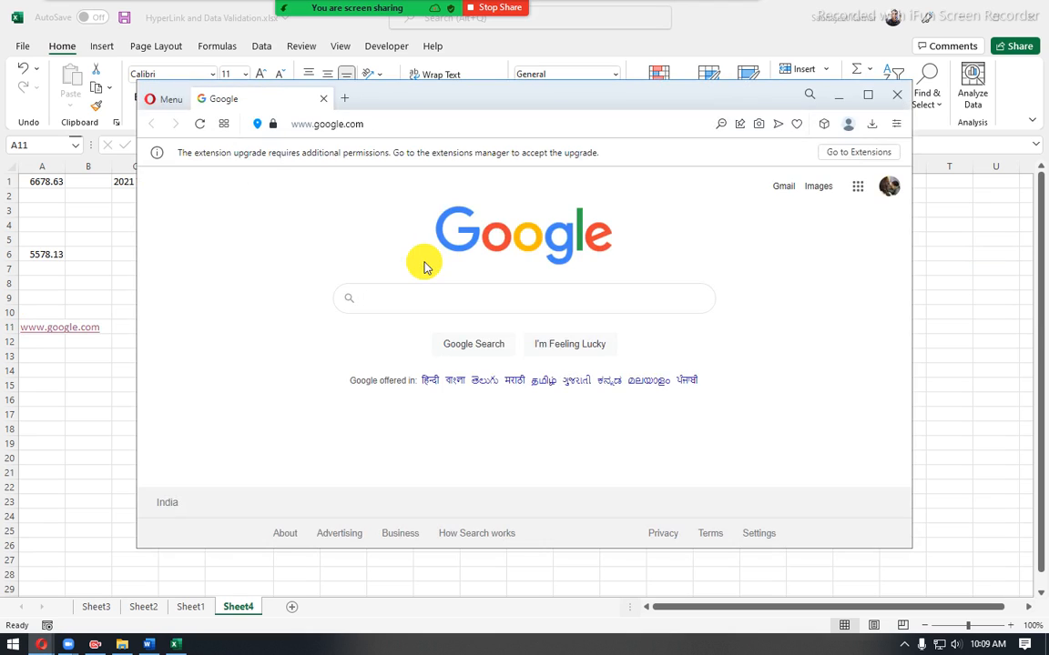
click(340, 294)
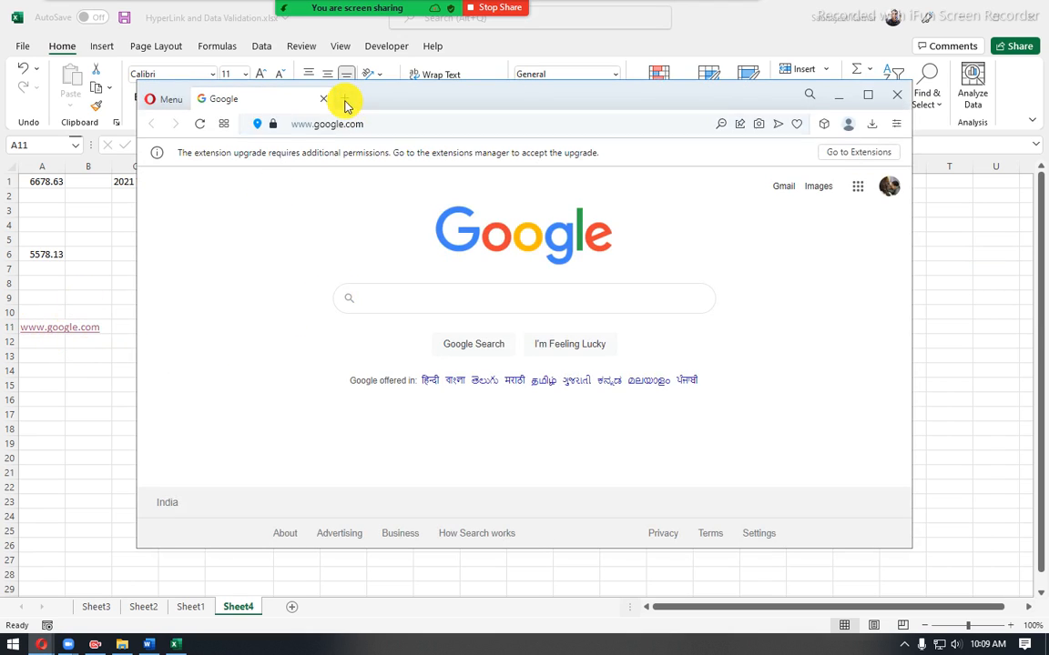
click(53, 342)
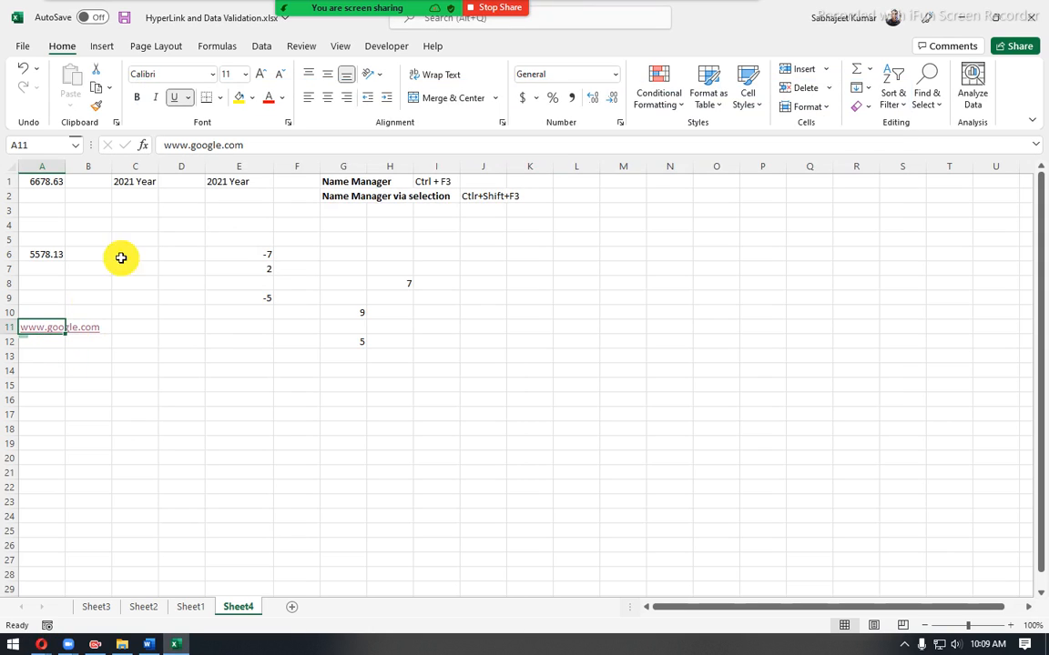
click(257, 146)
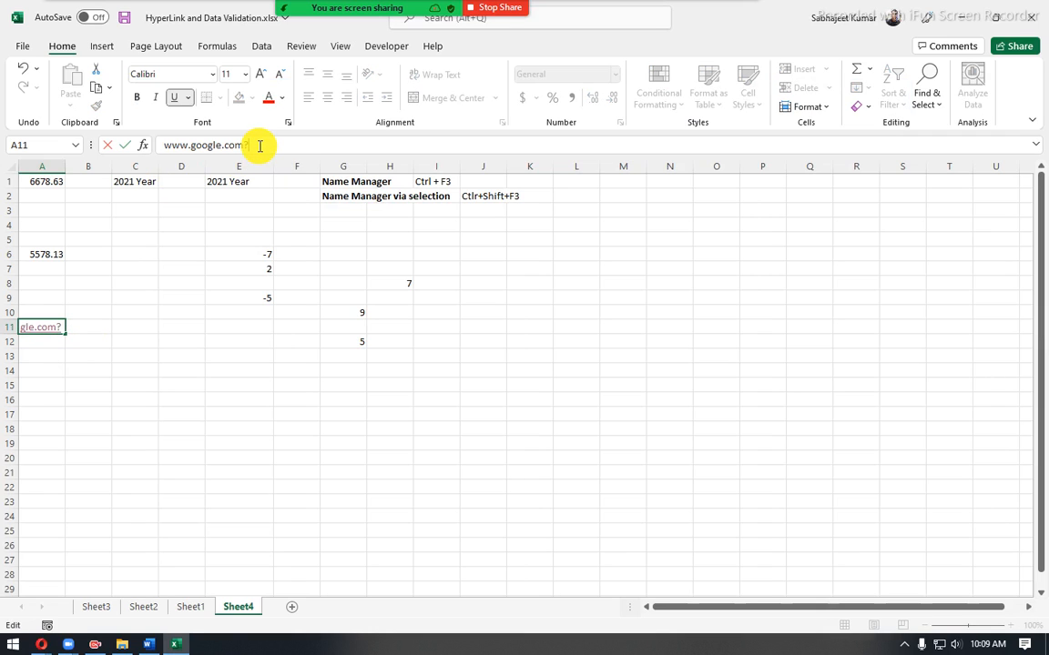
text(/search)
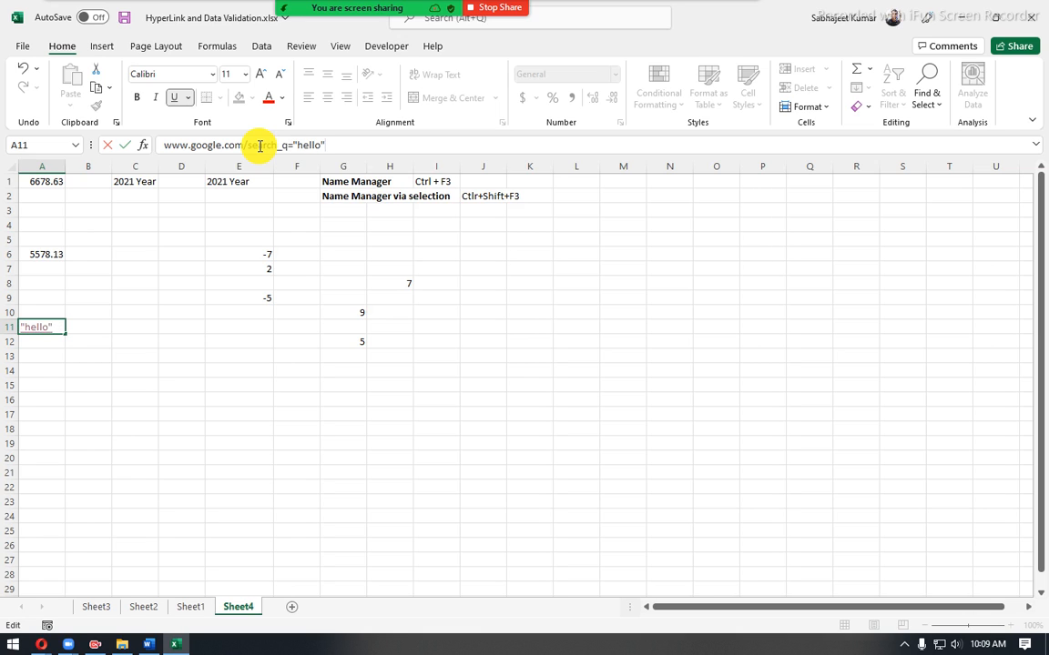
key(Return)
- Follow the search hyperlink in A11, and run a Google search for dfd from the Google home page
click(102, 368)
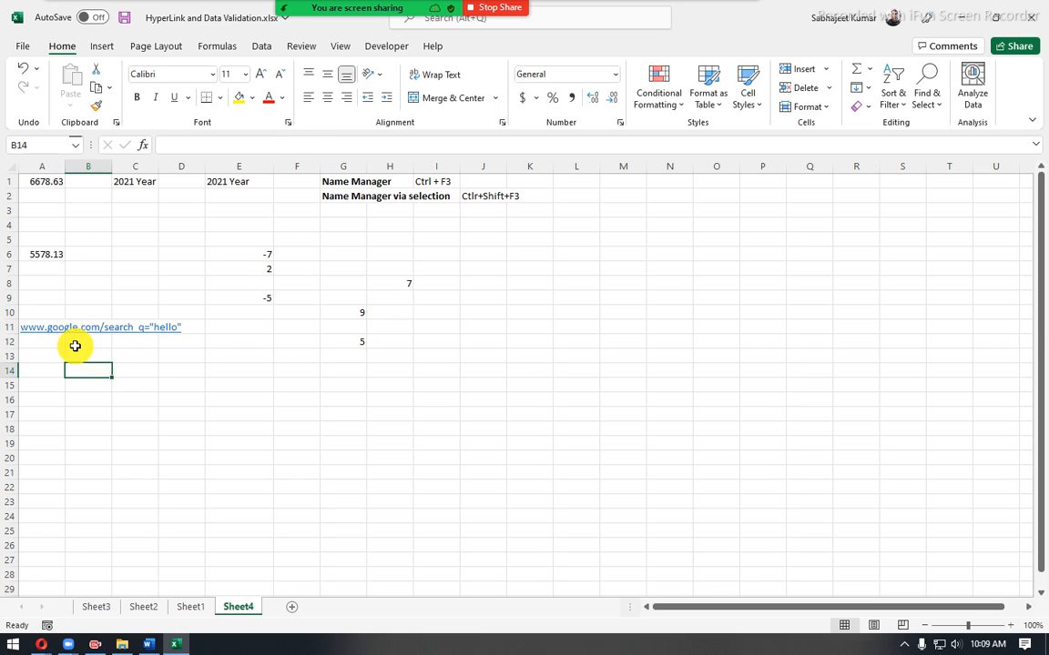
click(52, 327)
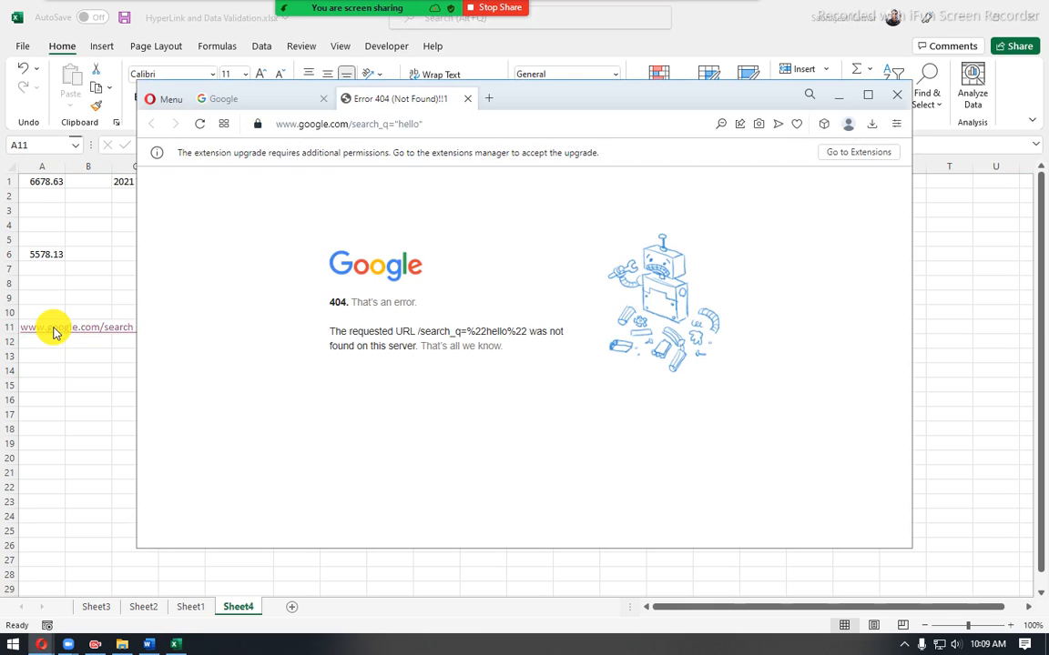
click(255, 100)
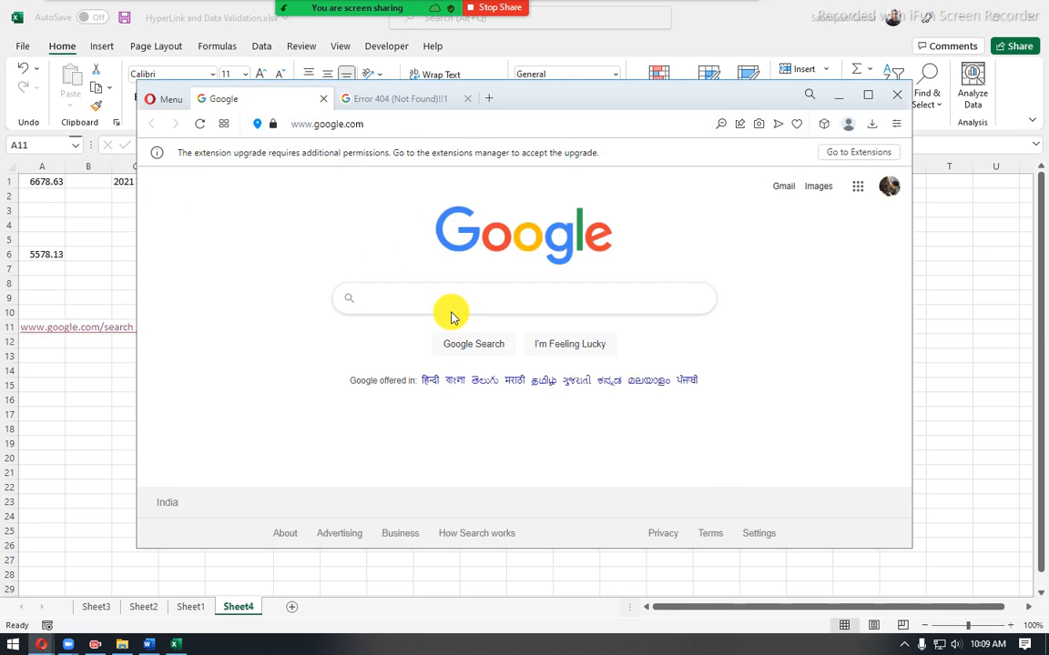
click(445, 301)
text(dfd)
key(Return)
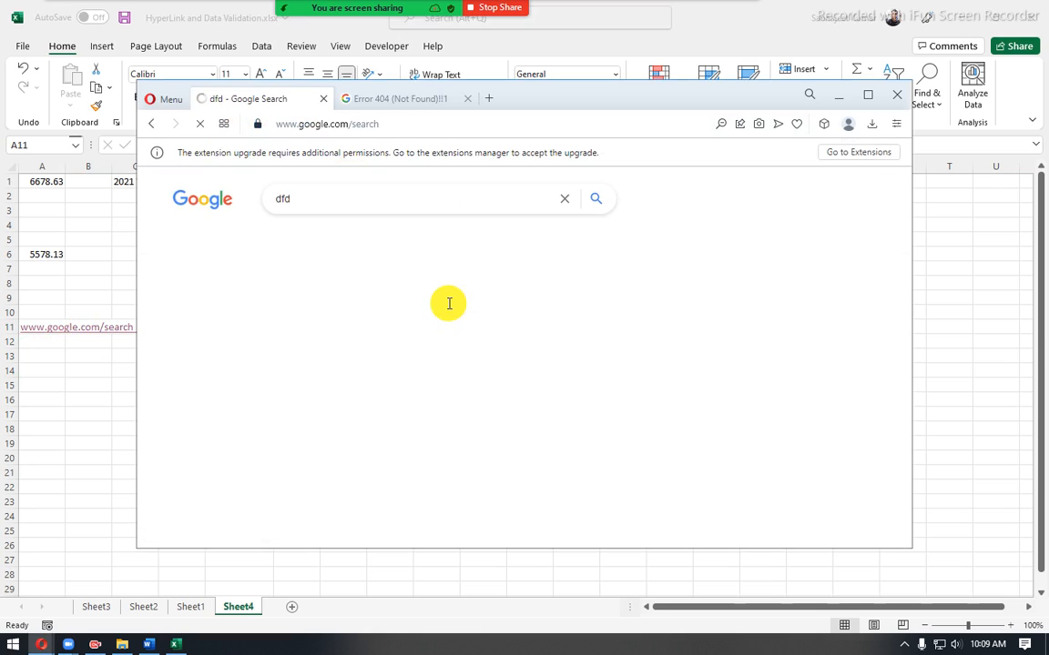
- Examine the query part of the dfd results page's URL and move the browser window aside to compare it with A11
click(549, 124)
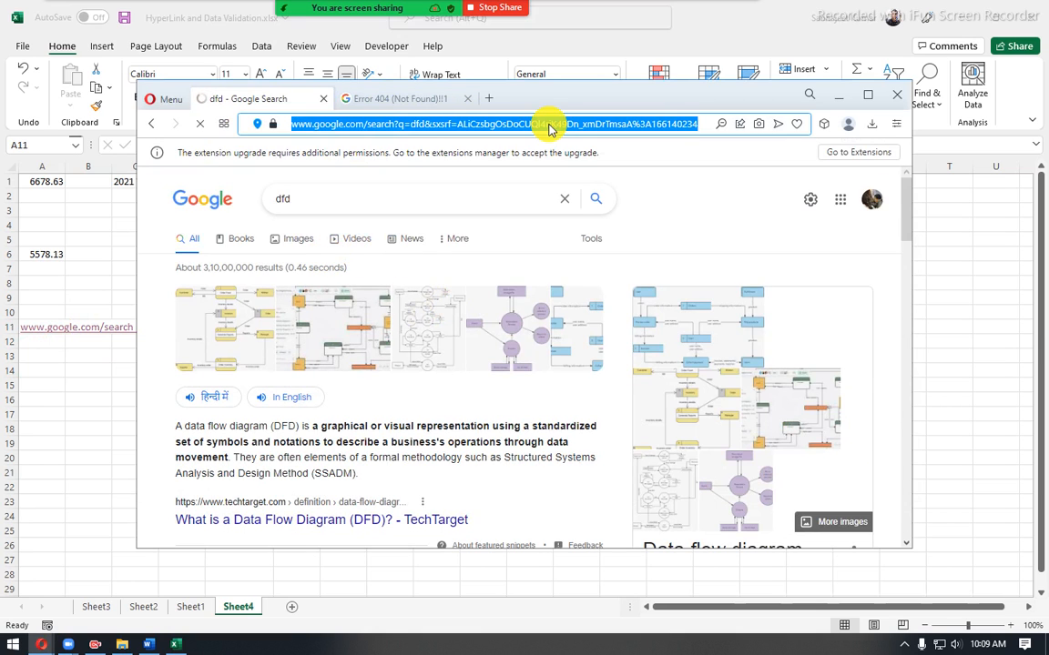
double_click(423, 125)
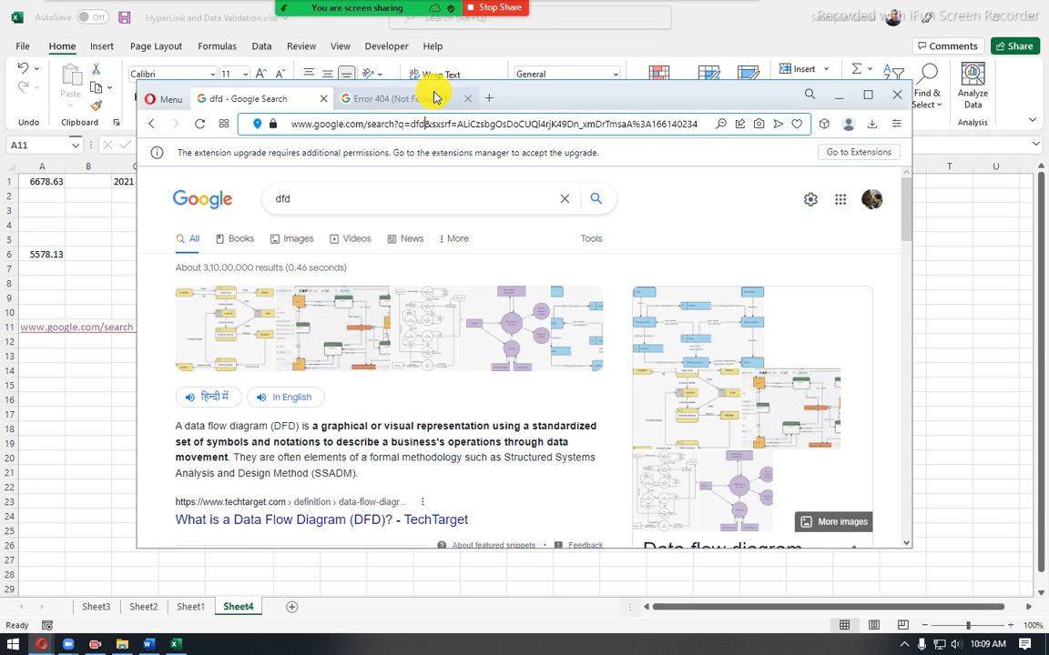
drag(528, 98, 661, 126)
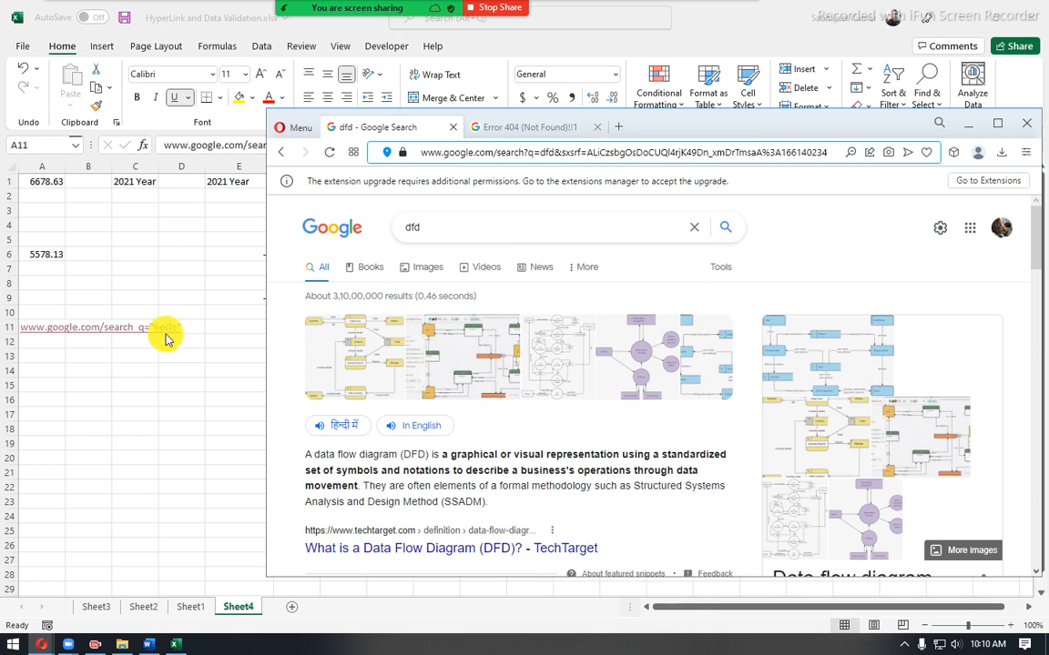
click(42, 329)
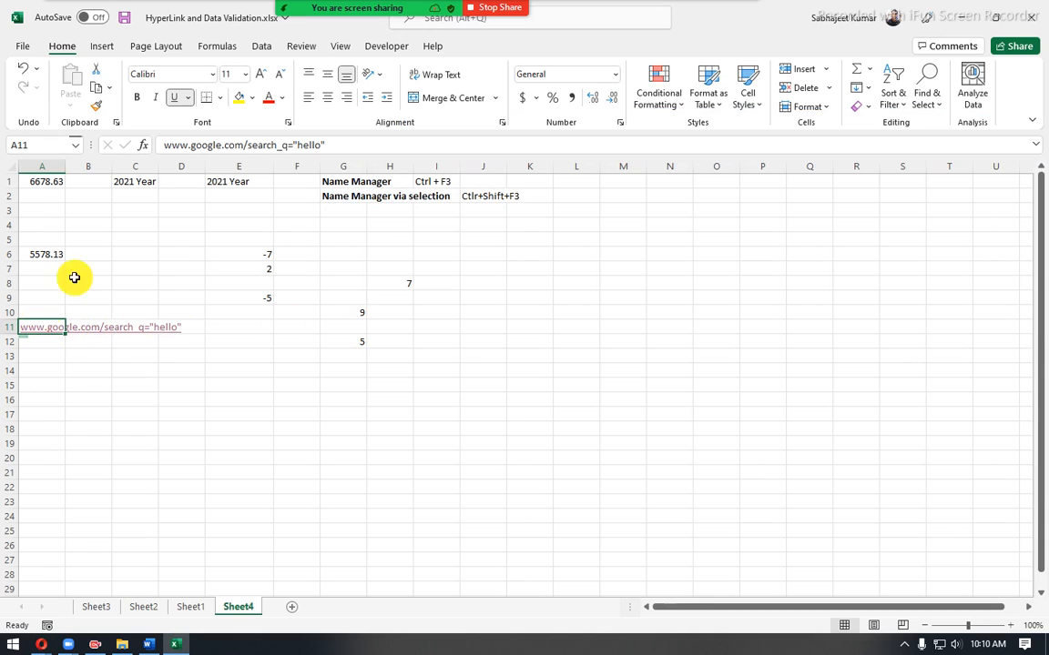
click(285, 146)
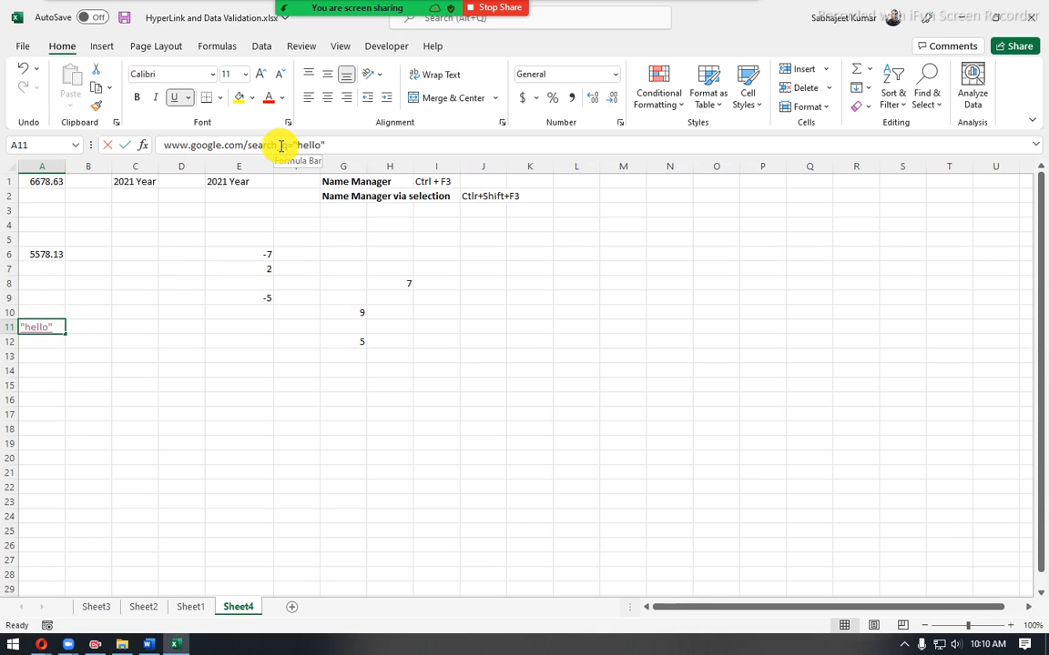
click(275, 146)
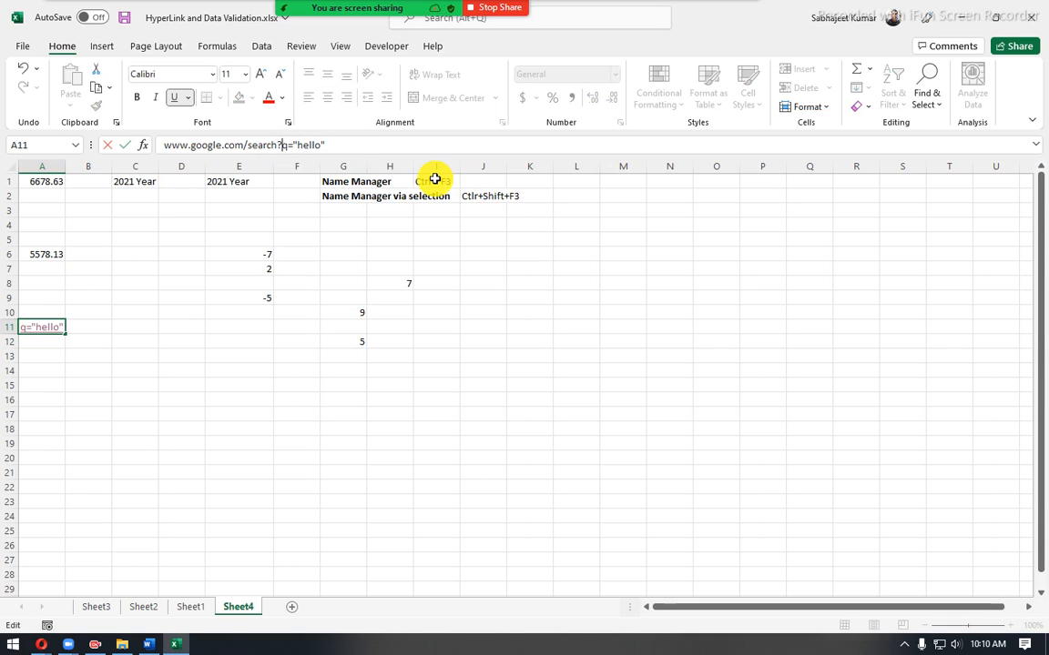
key(Return)
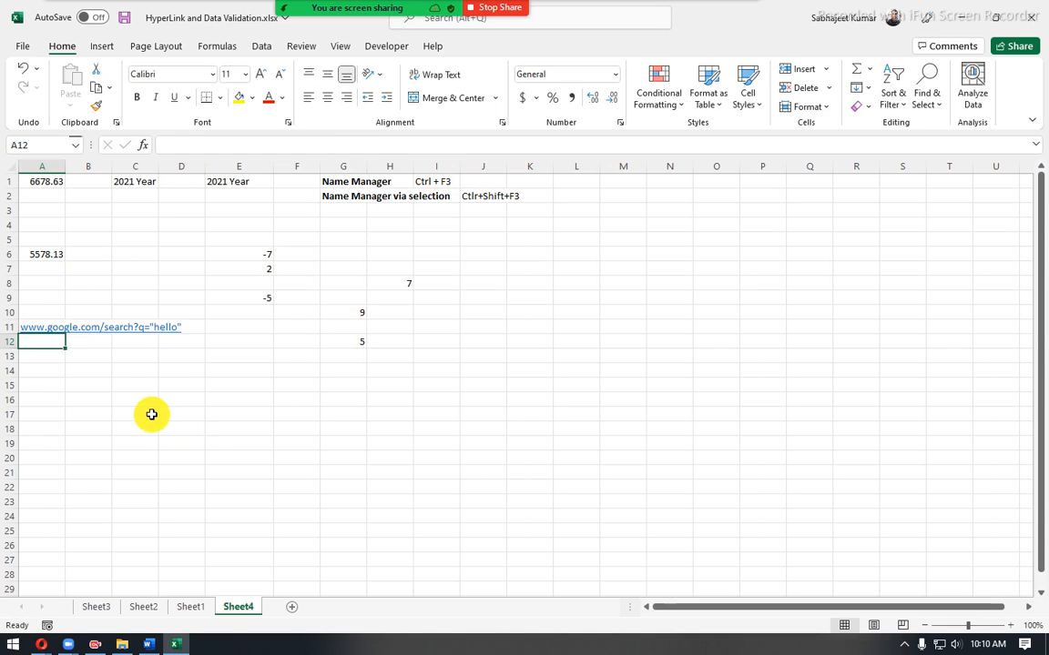
click(135, 383)
click(50, 308)
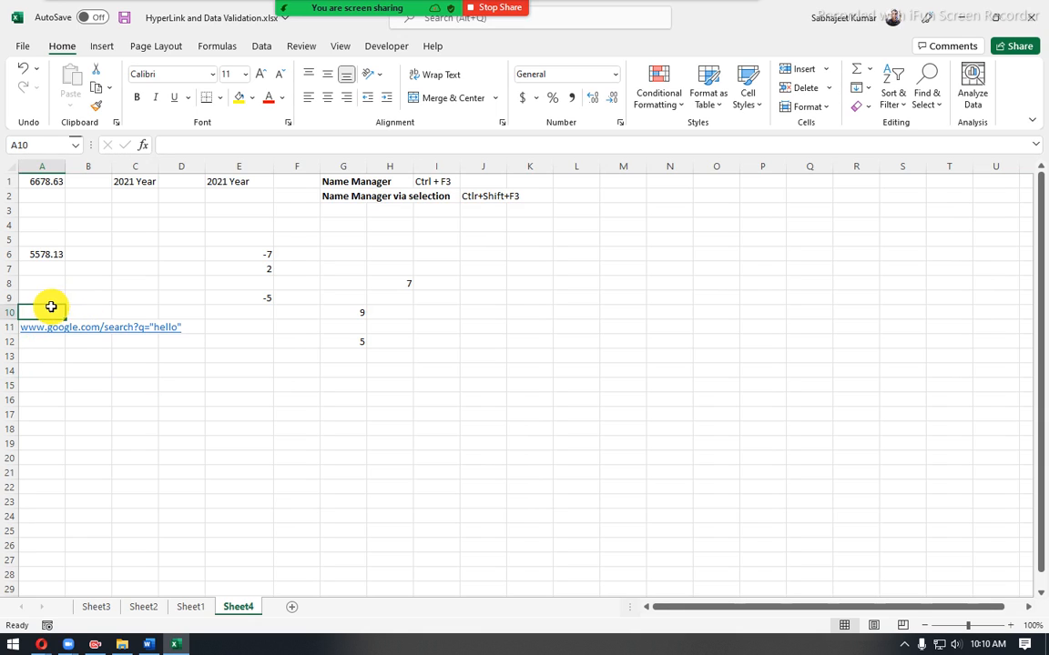
key(Down)
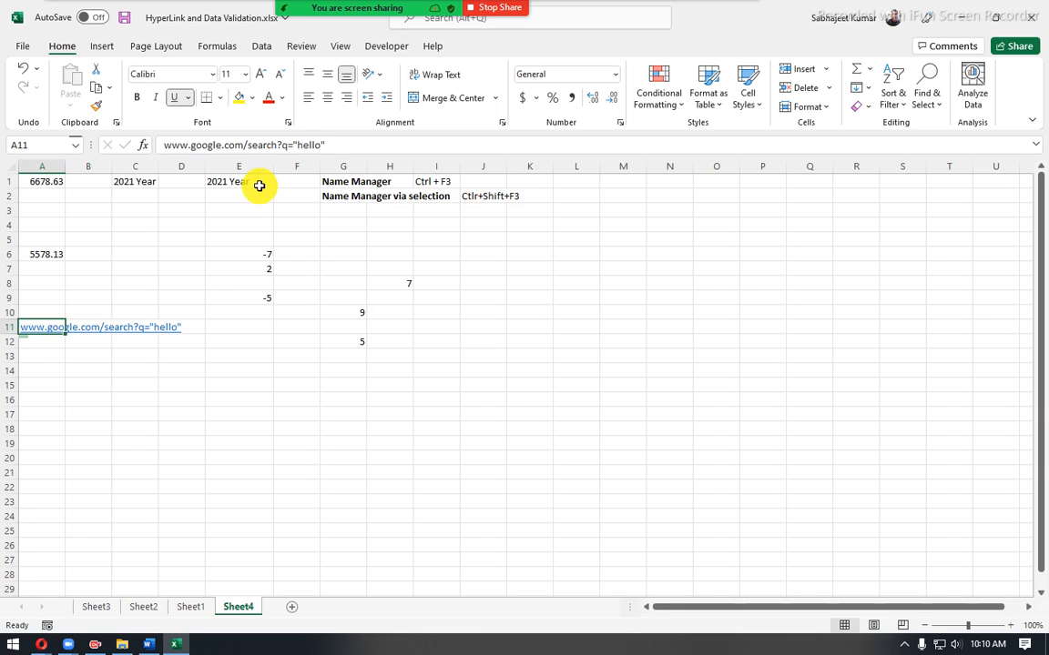
click(296, 145)
shift+click(431, 138)
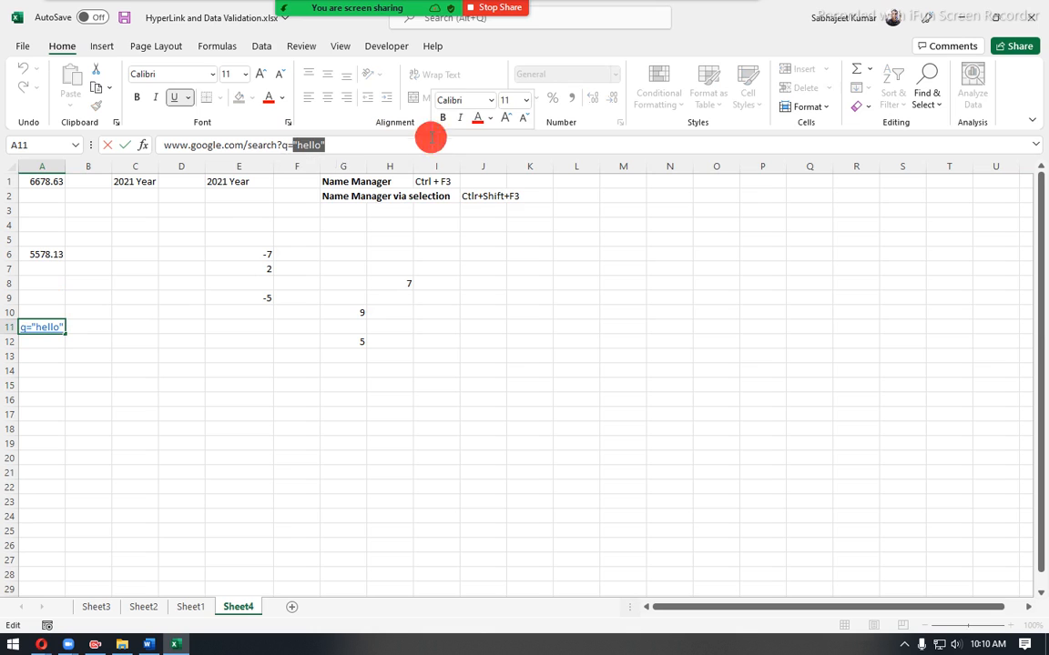
text(india)
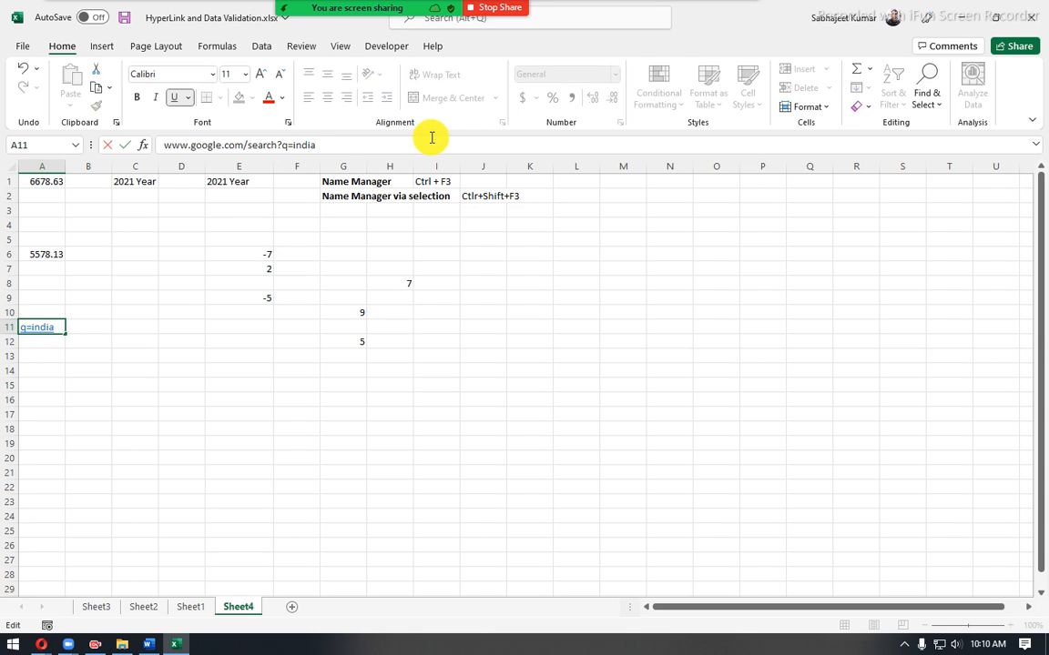
key(Return)
drag(170, 443, 166, 431)
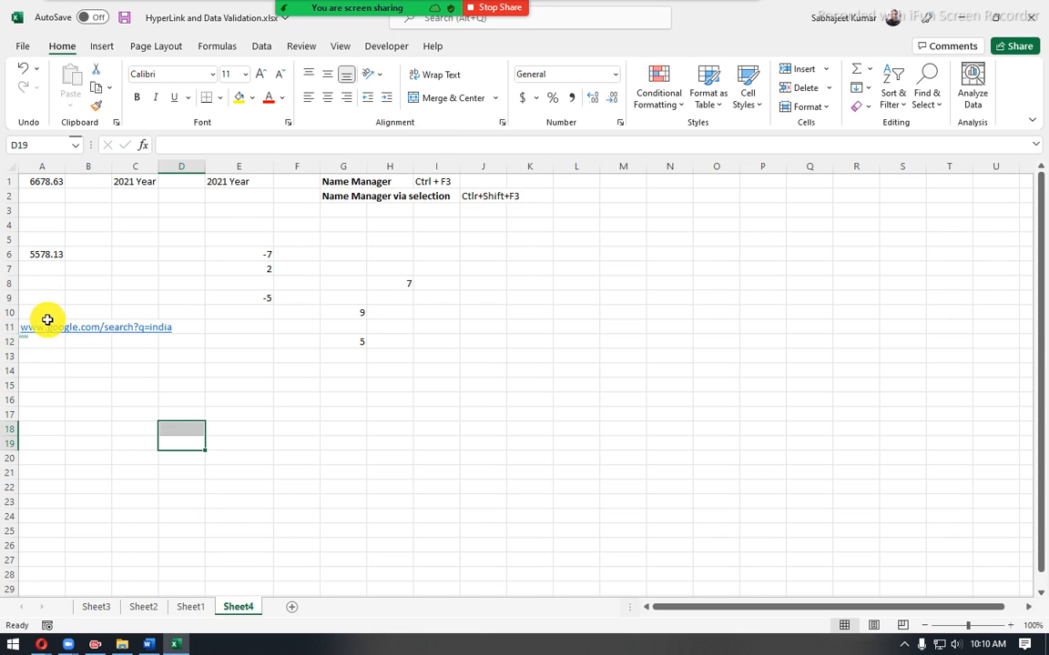
- Follow the search hyperlink in A11, look through the Google results in the browser, and return to the Excel workbook
click(37, 328)
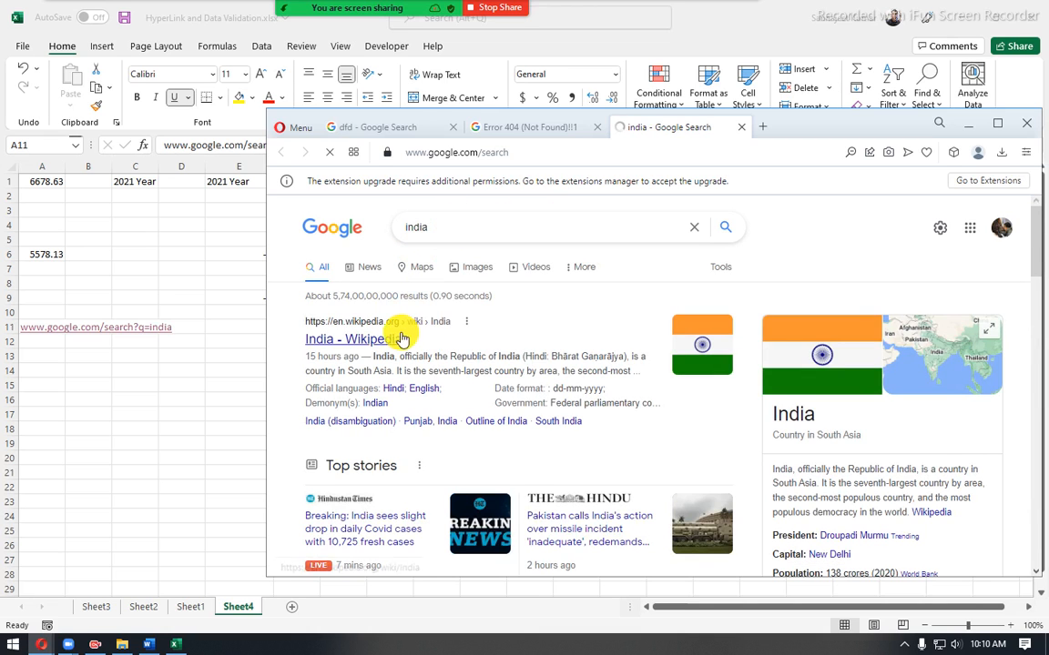
scroll(387, 344, down, 10)
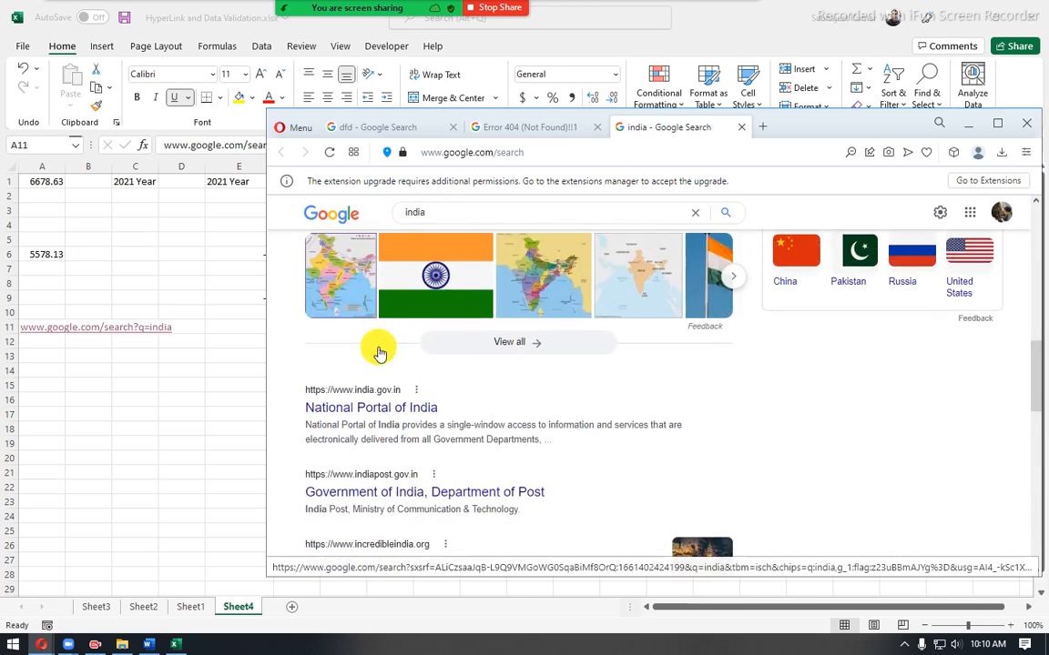
scroll(378, 353, up, 5)
key(alt+Tab)
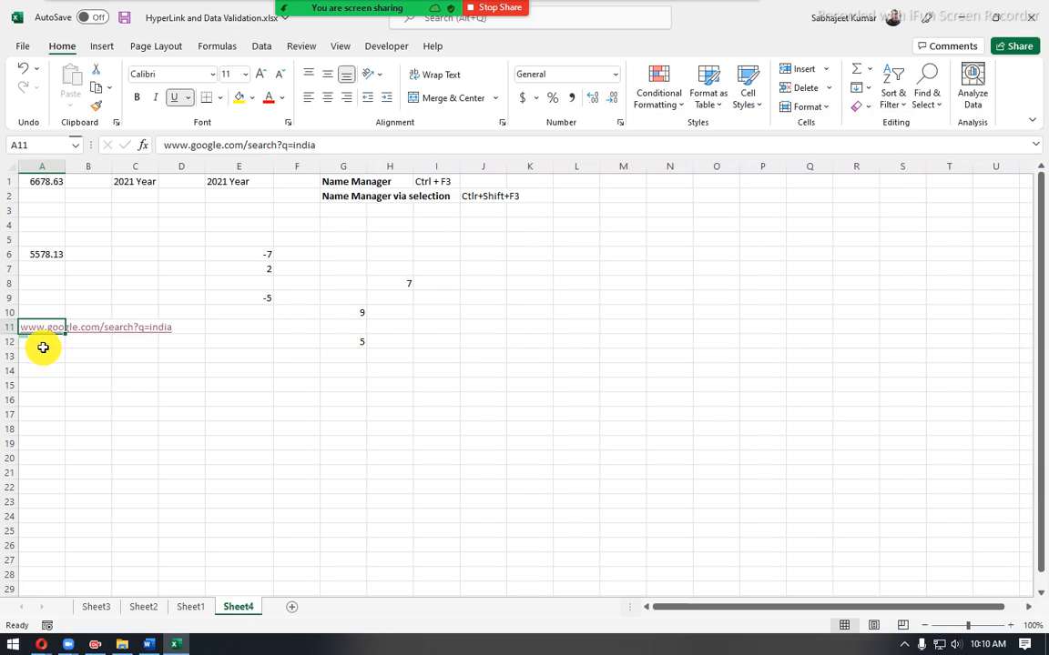
- Look over the function list on Sheet1 and the sales table on Sheet3, and return to Sheet4
click(136, 416)
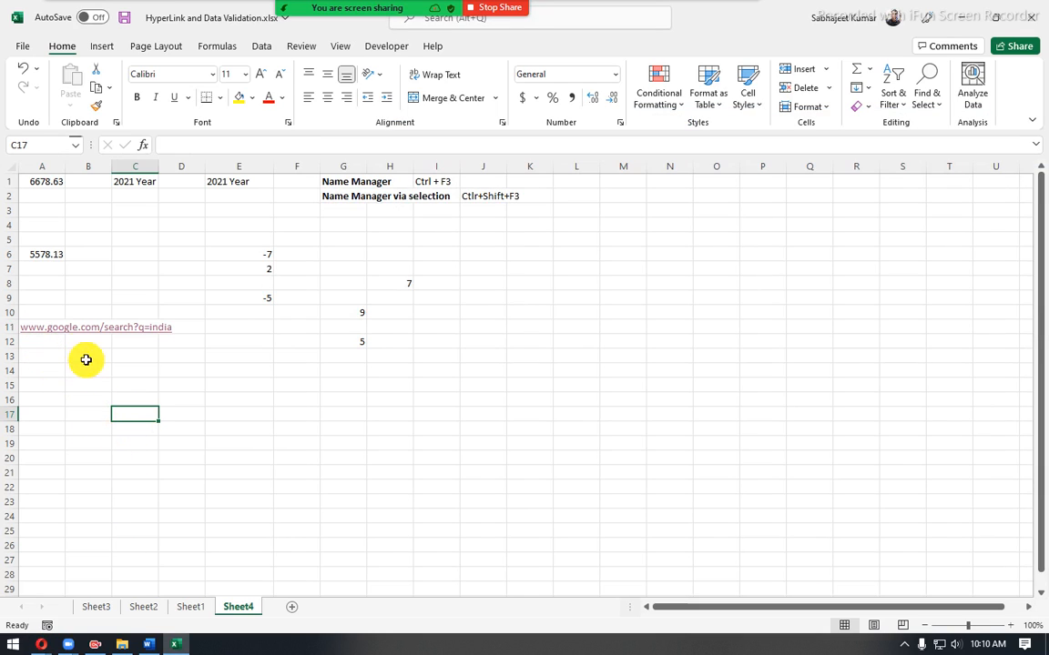
click(198, 612)
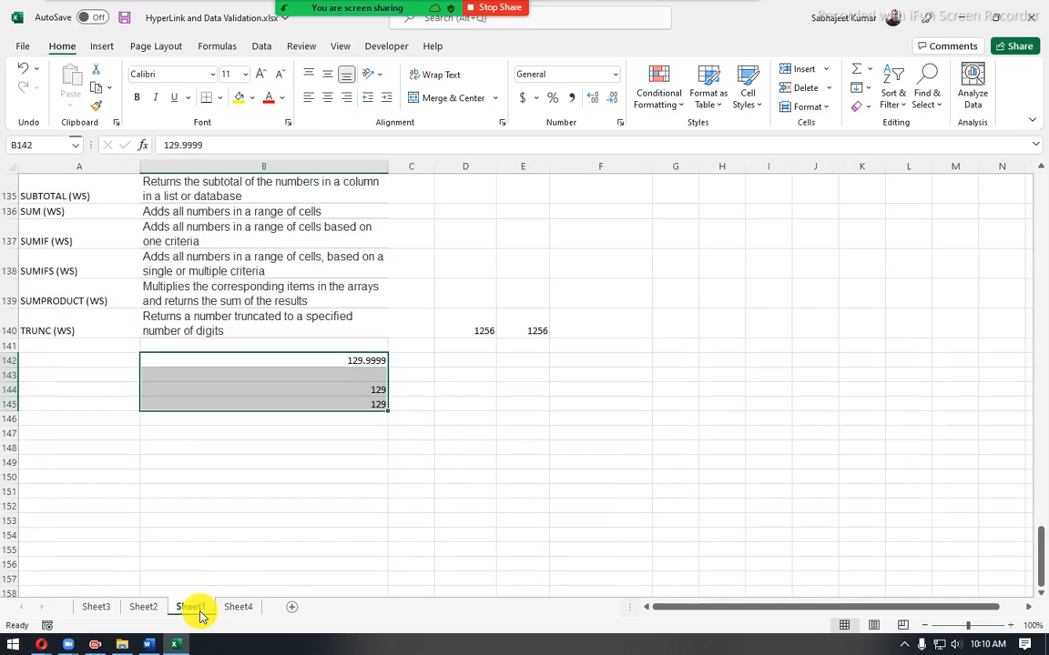
scroll(112, 289, up, 20)
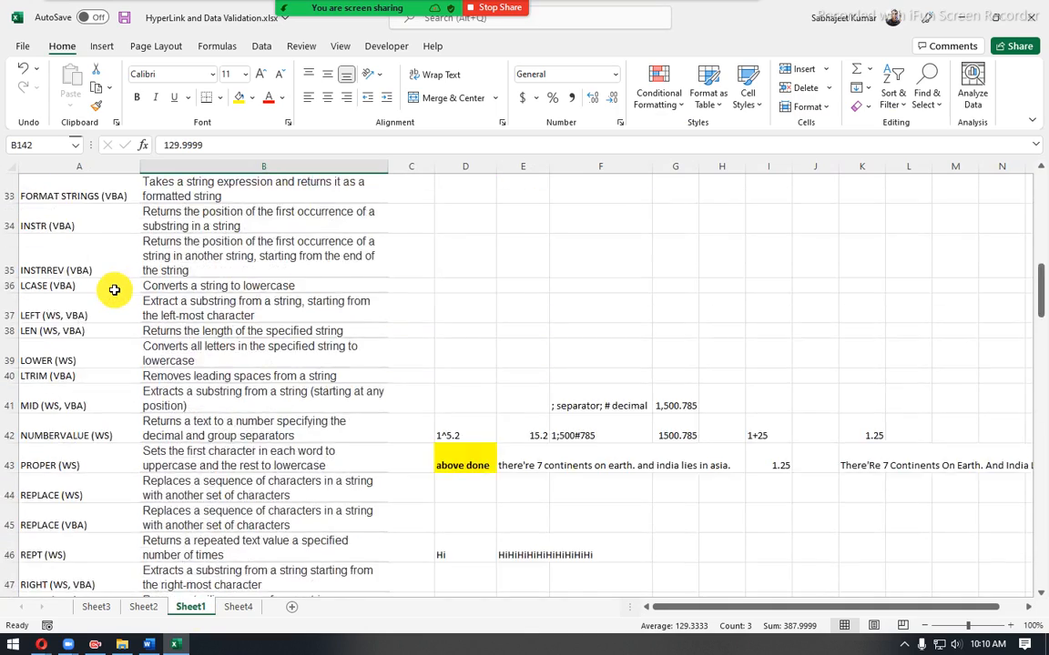
click(93, 608)
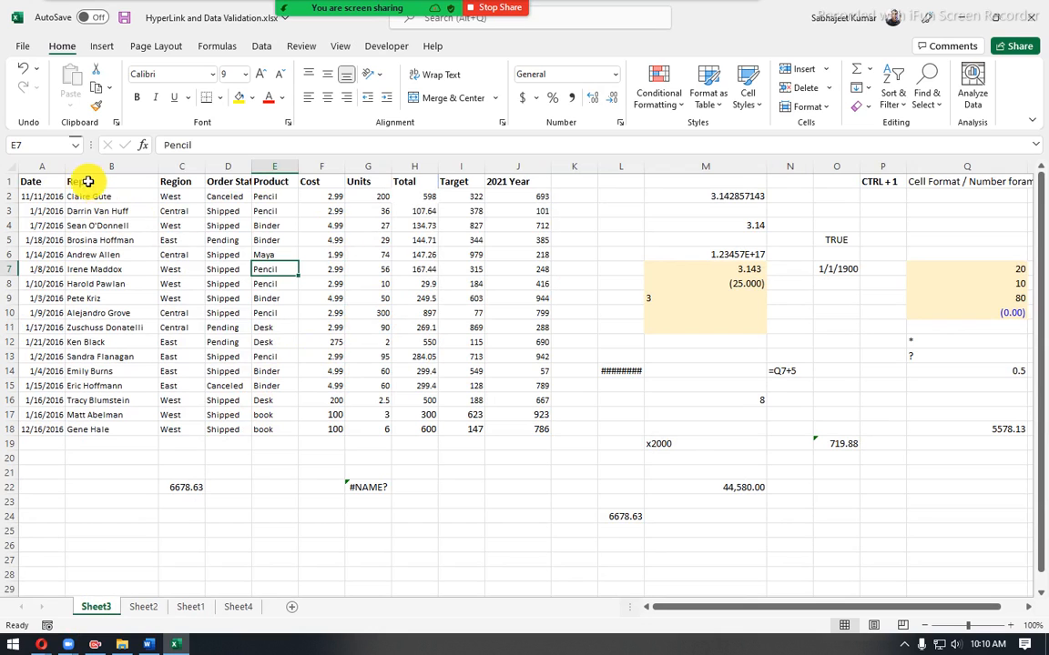
drag(42, 182, 518, 430)
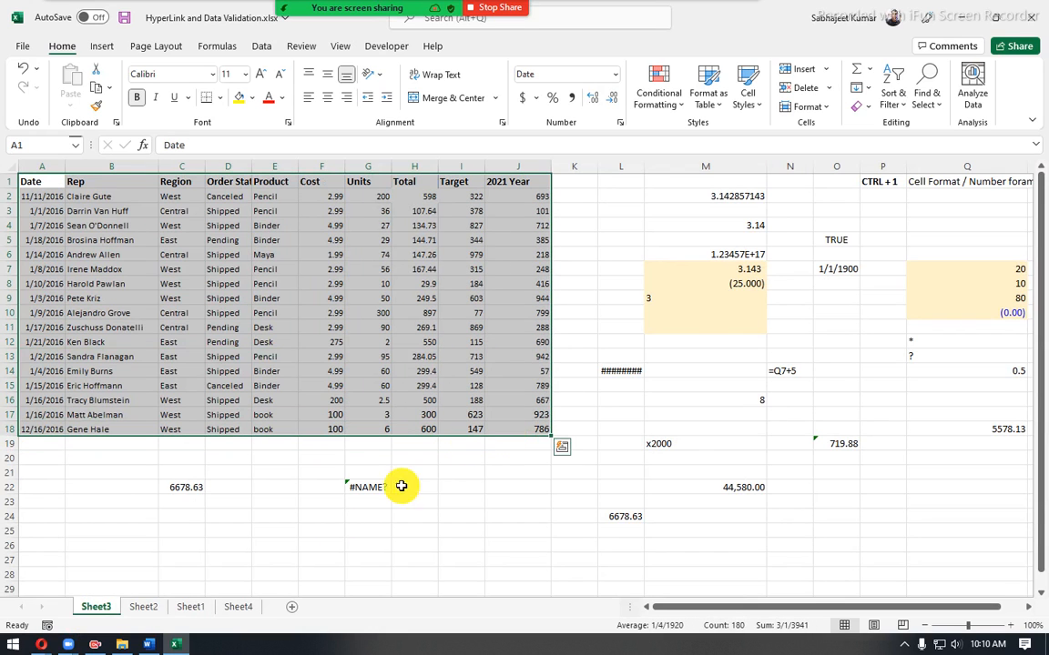
click(146, 607)
click(191, 608)
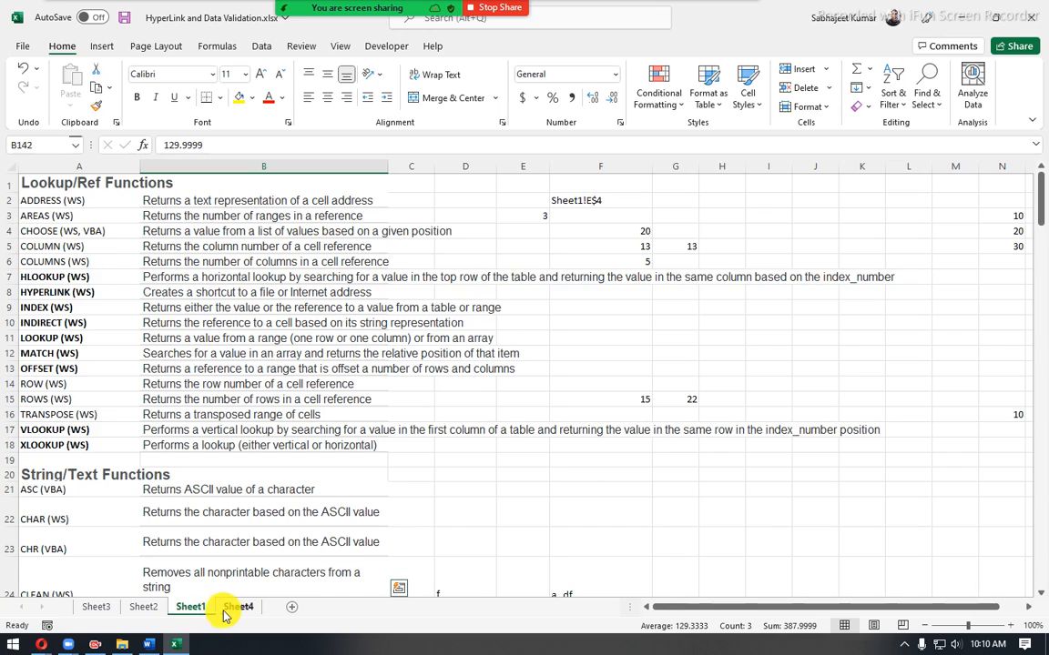
click(229, 607)
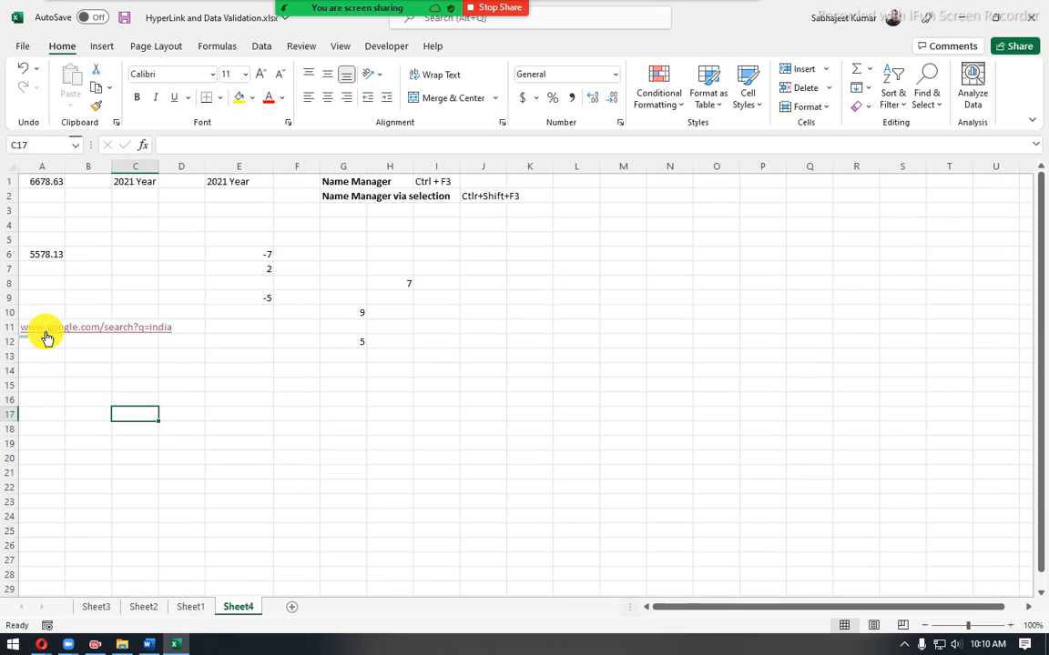
- Follow the india search hyperlink in A11 once more and switch back to the Excel worksheet
click(50, 294)
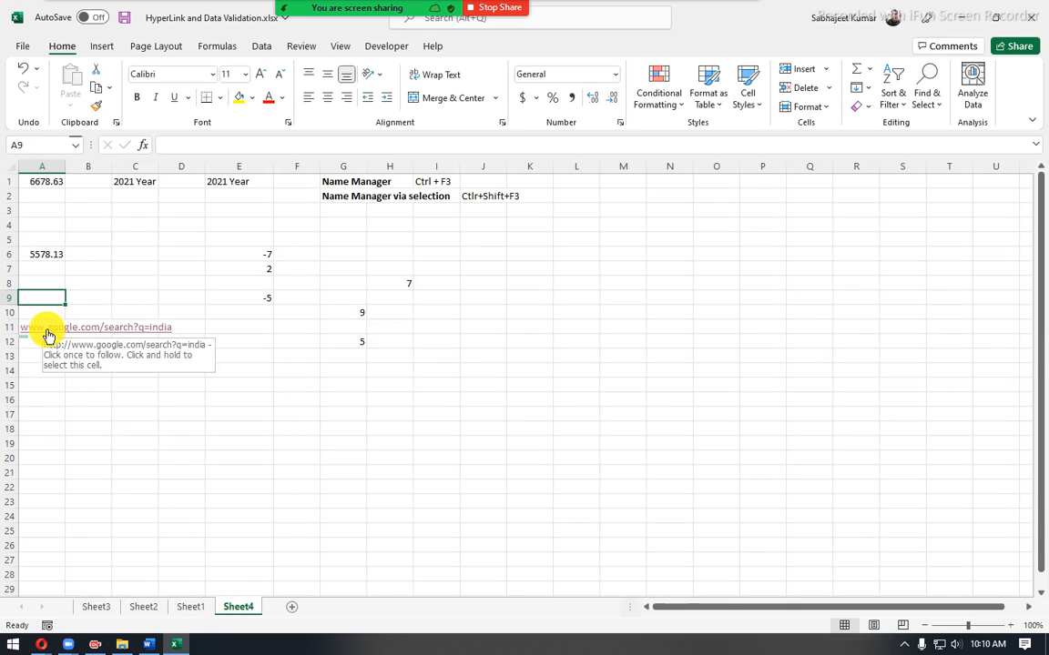
click(48, 332)
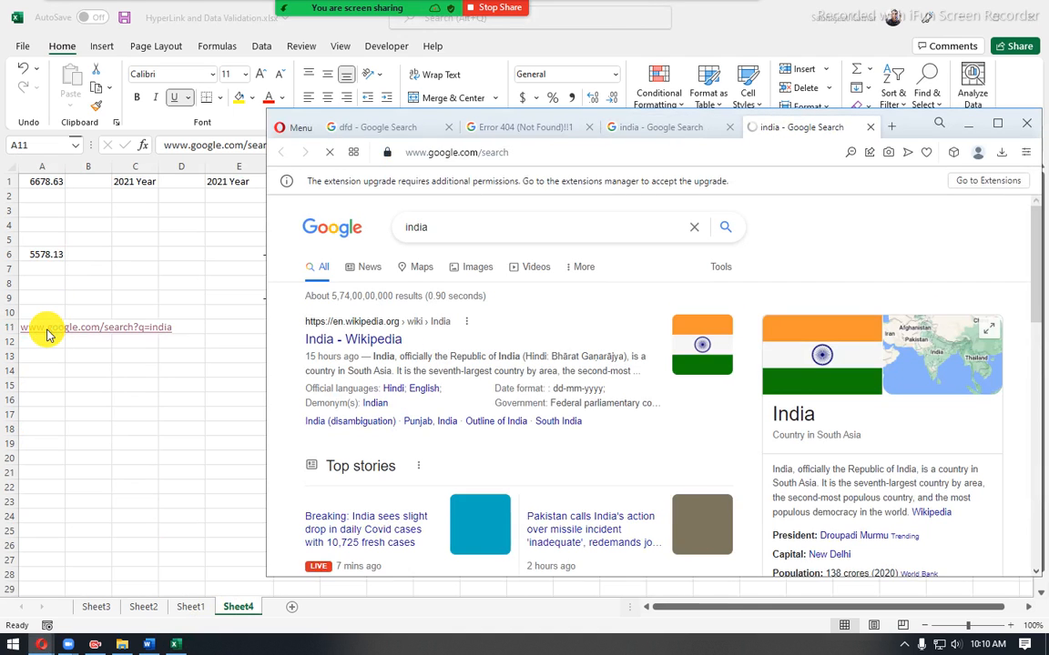
click(47, 315)
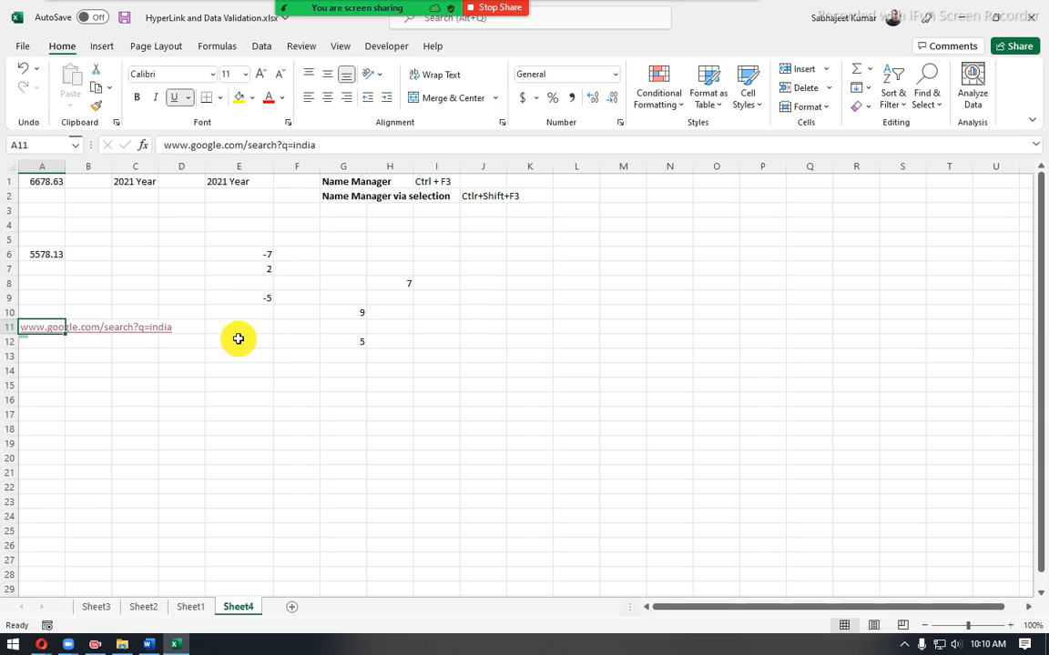
drag(236, 340, 239, 576)
click(55, 340)
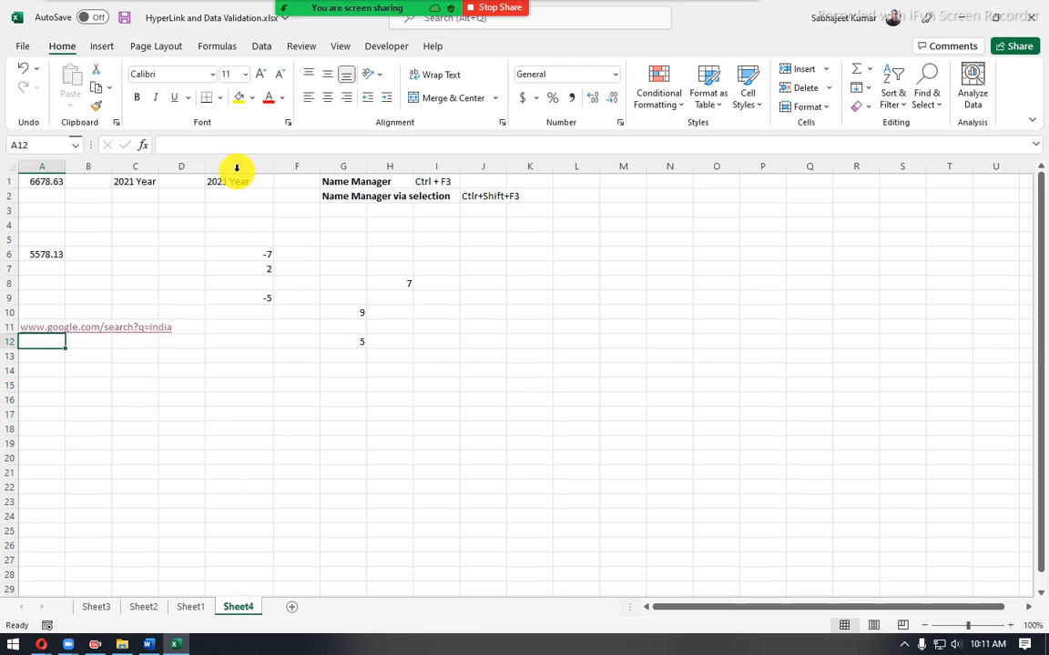
click(32, 316)
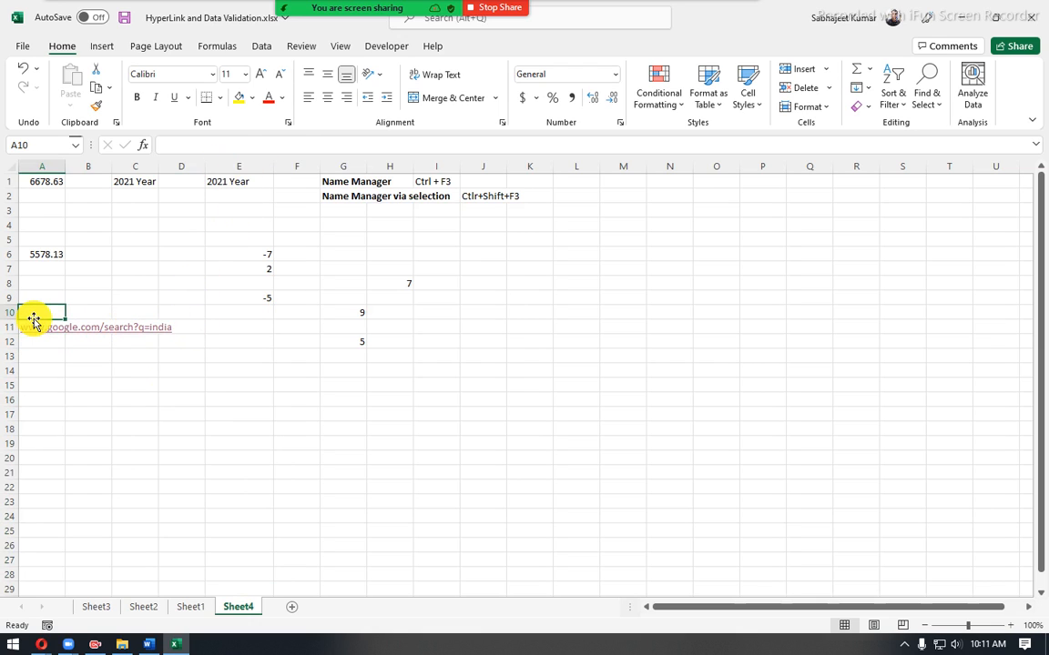
key(Down)
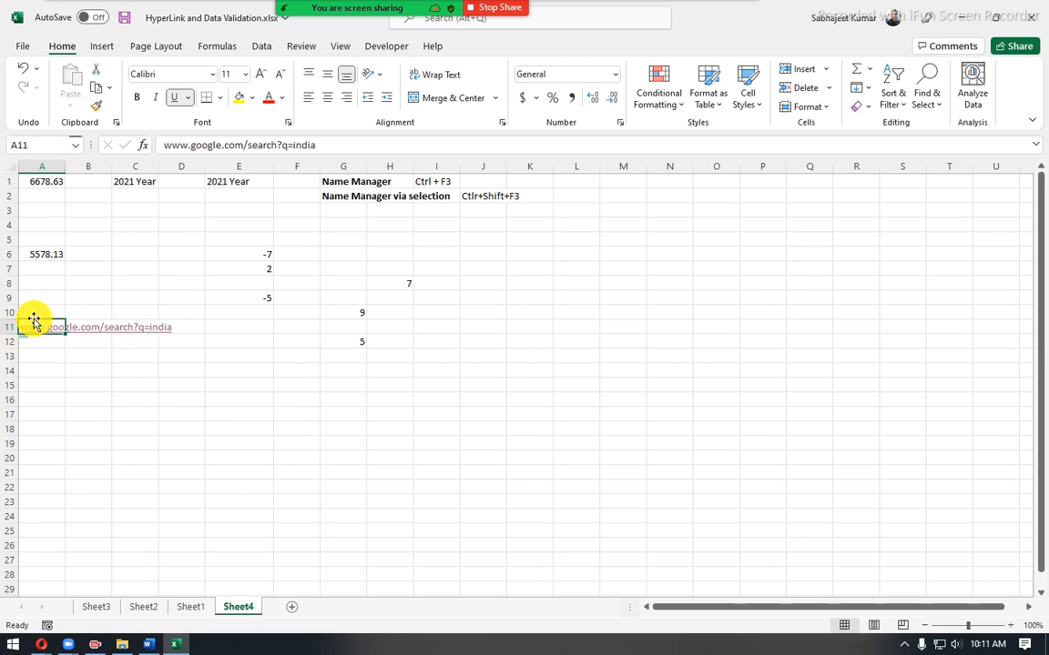
double_click(295, 145)
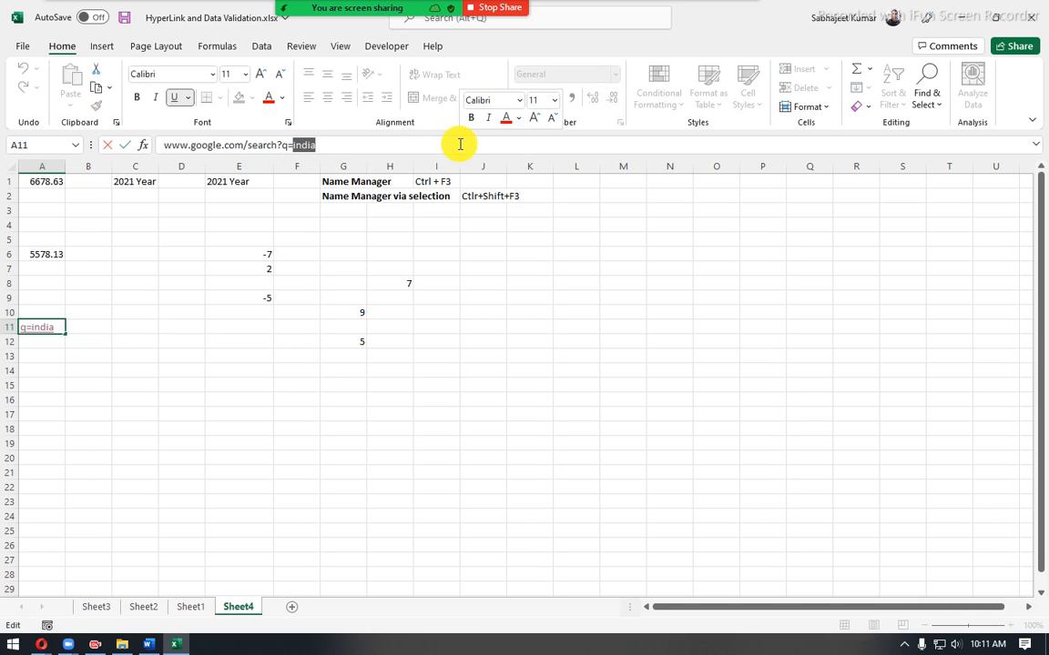
click(164, 146)
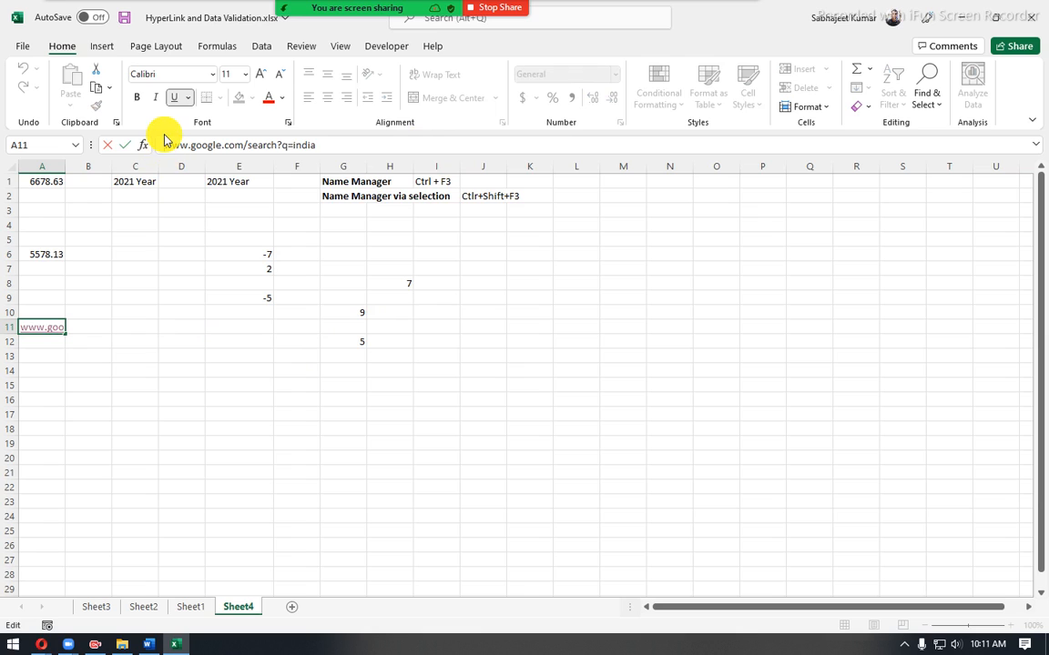
text(=")
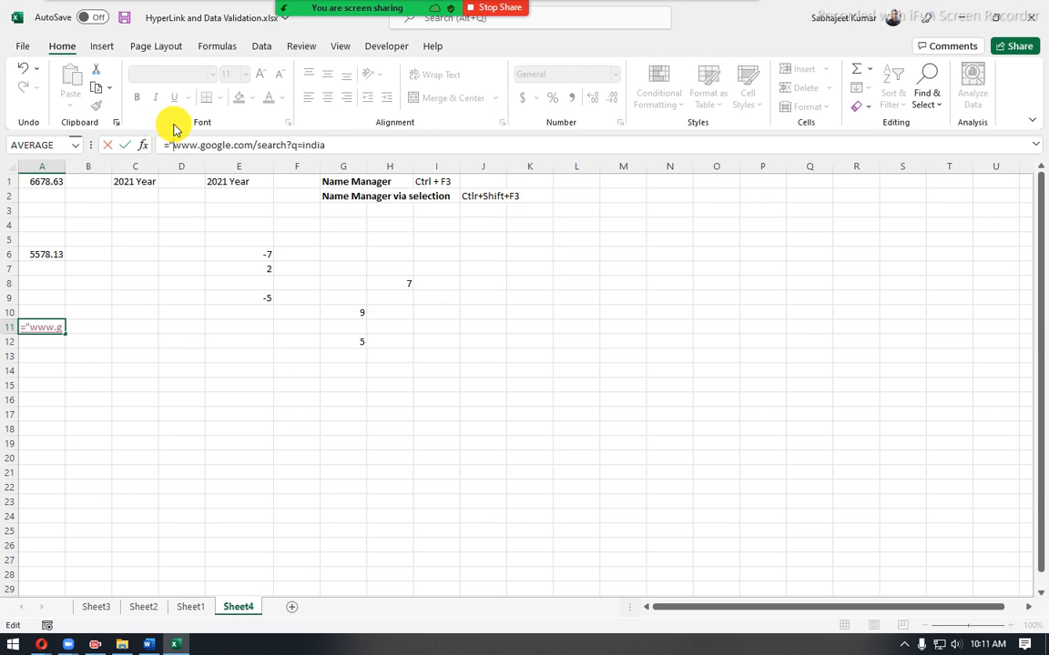
click(302, 142)
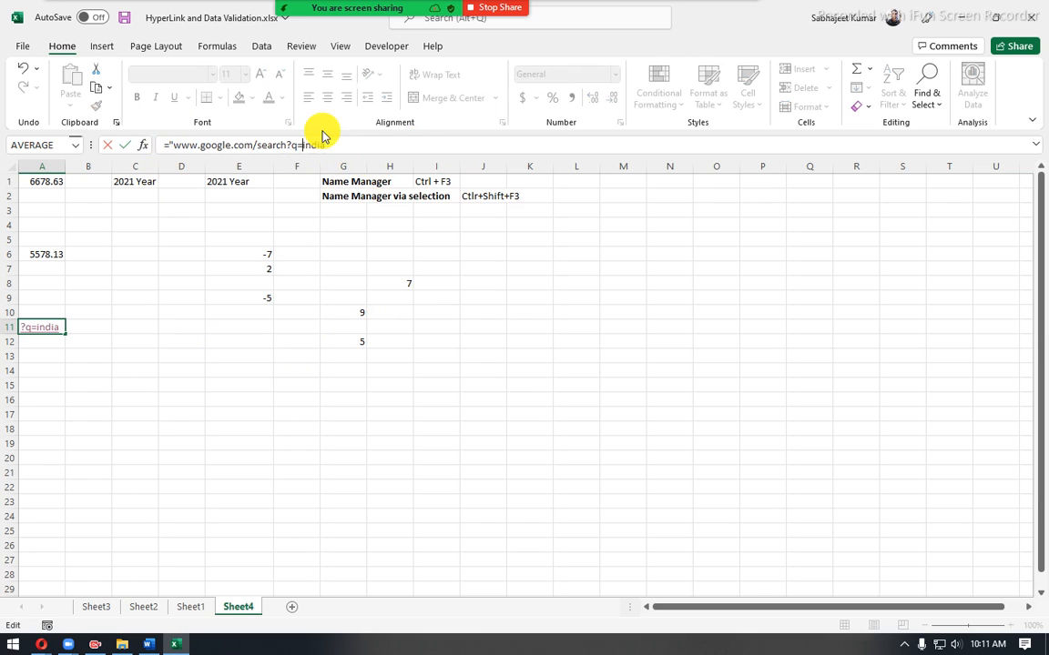
text(")
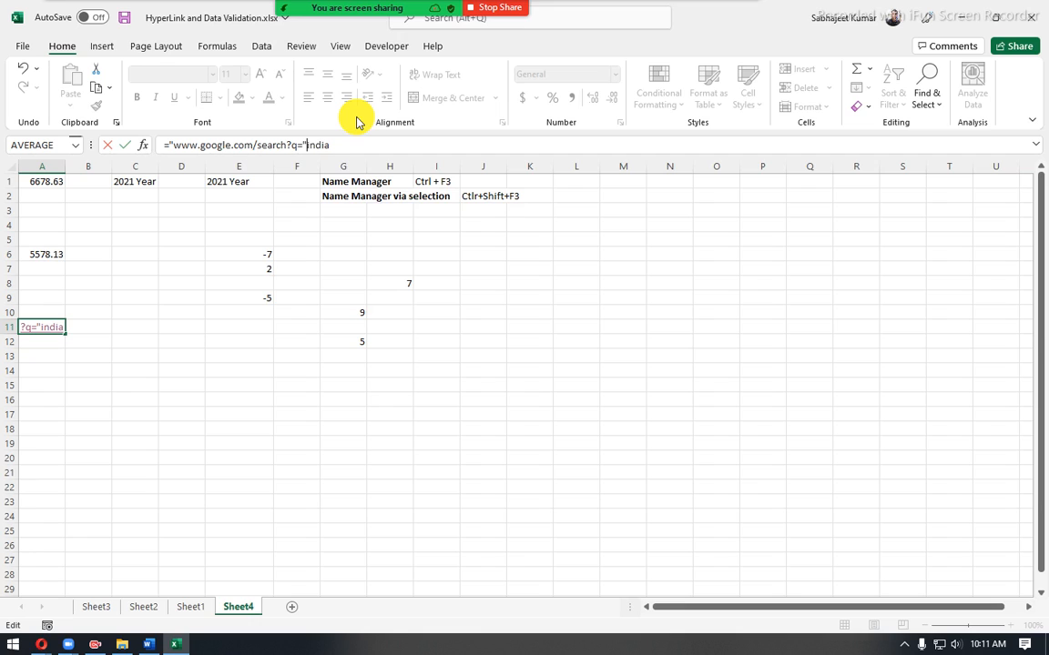
key(Delete)
key(Delete)
key(Delete)
text(&)
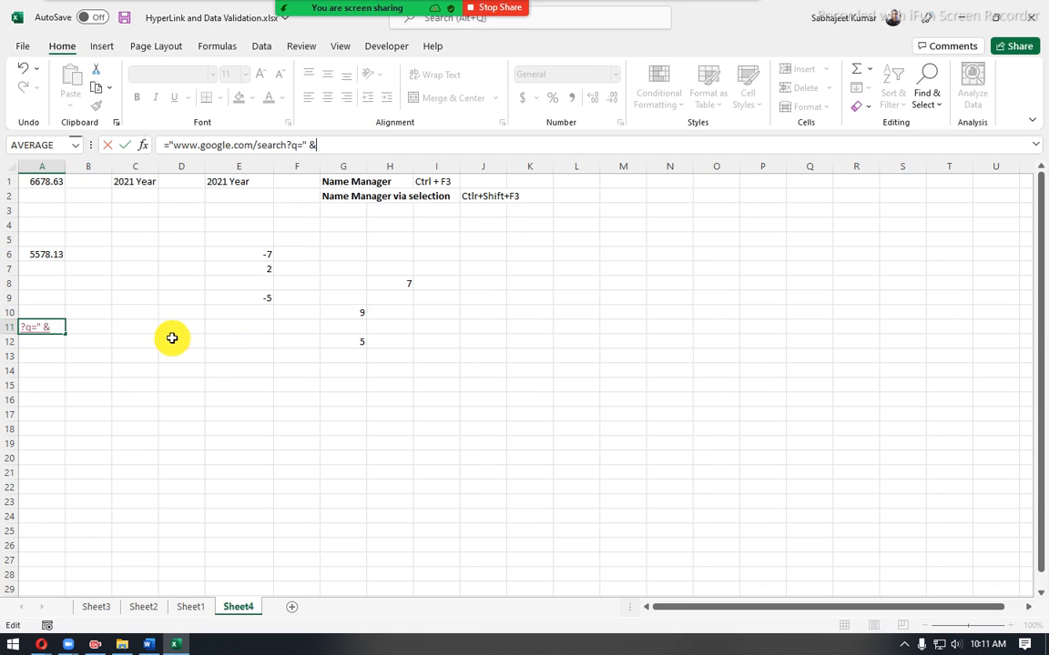
click(175, 328)
key(Return)
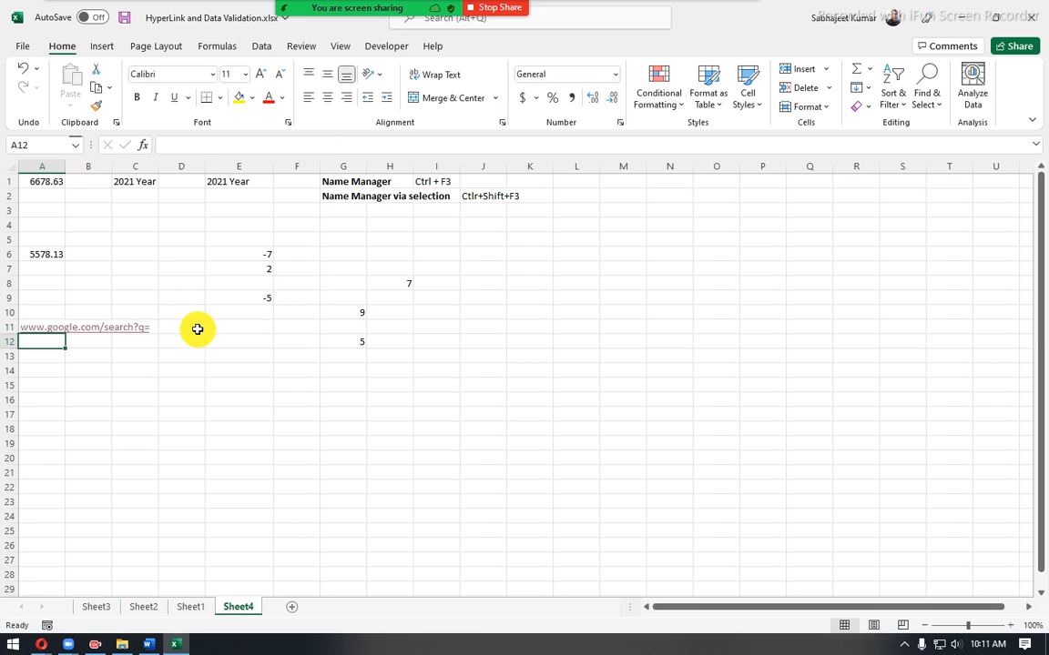
click(199, 328)
click(219, 331)
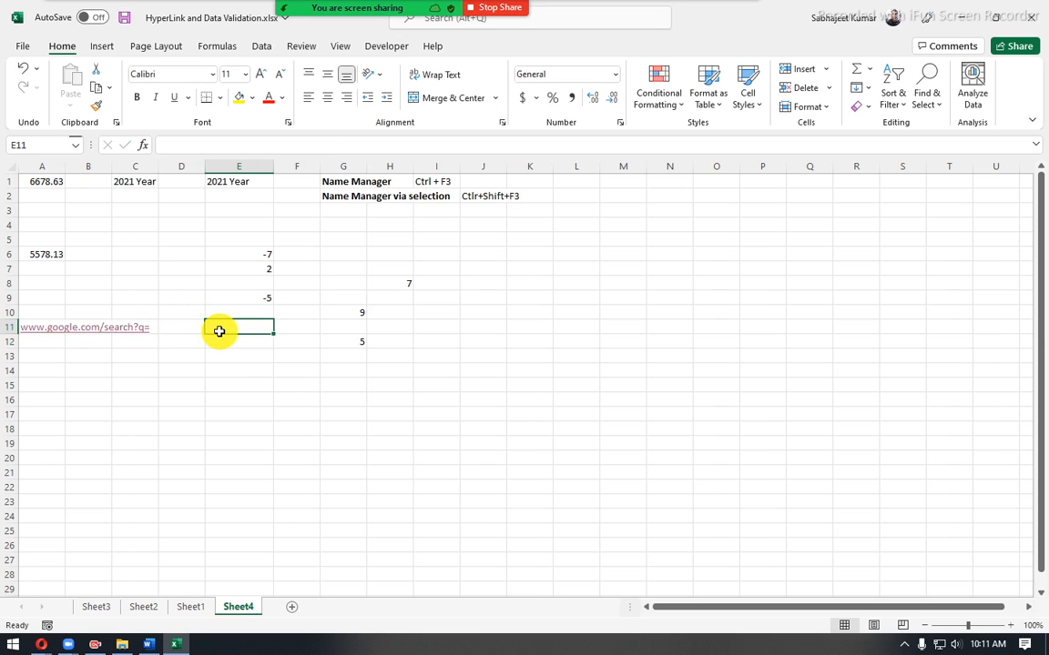
text(d)
key(Return)
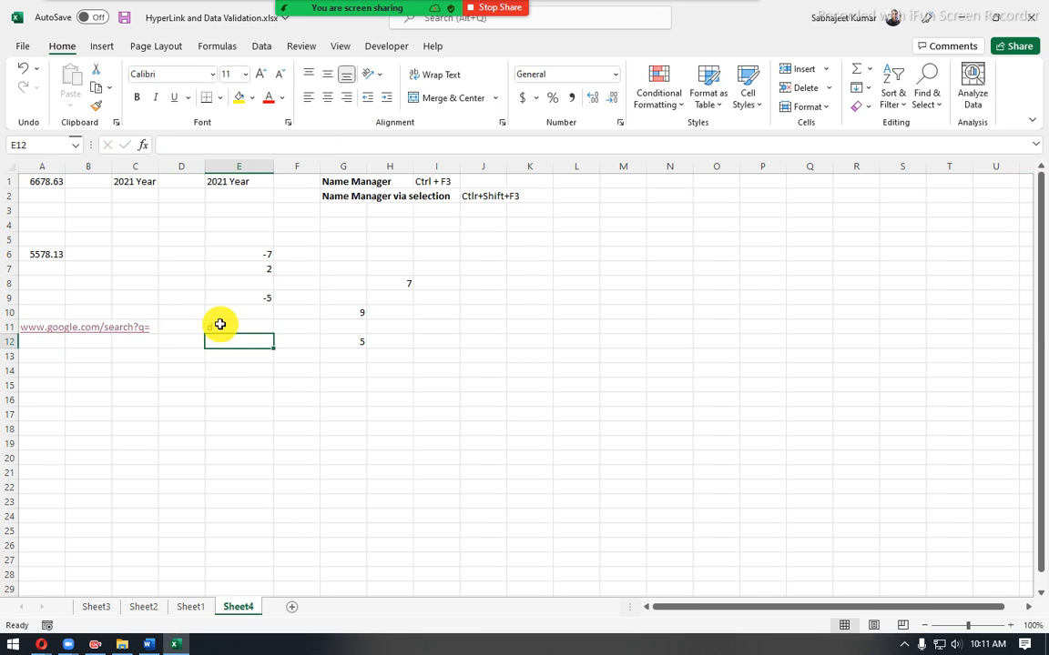
click(219, 330)
key(Delete)
- Check which cell the A11 formula references, enter usa as the search term in D11, and widen column C
click(37, 339)
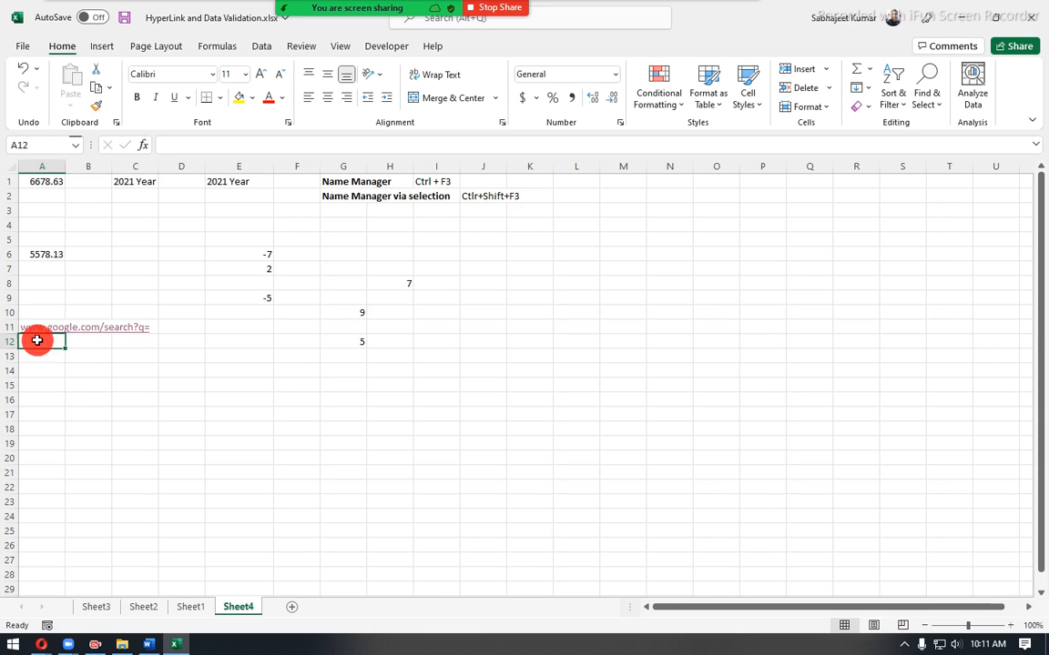
key(Up)
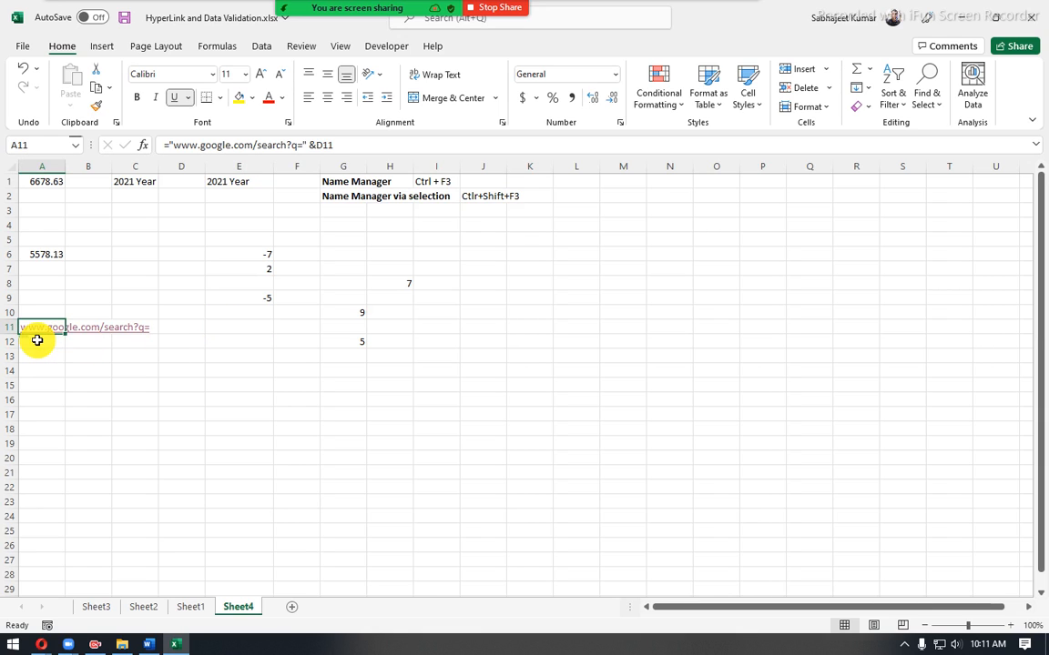
click(190, 325)
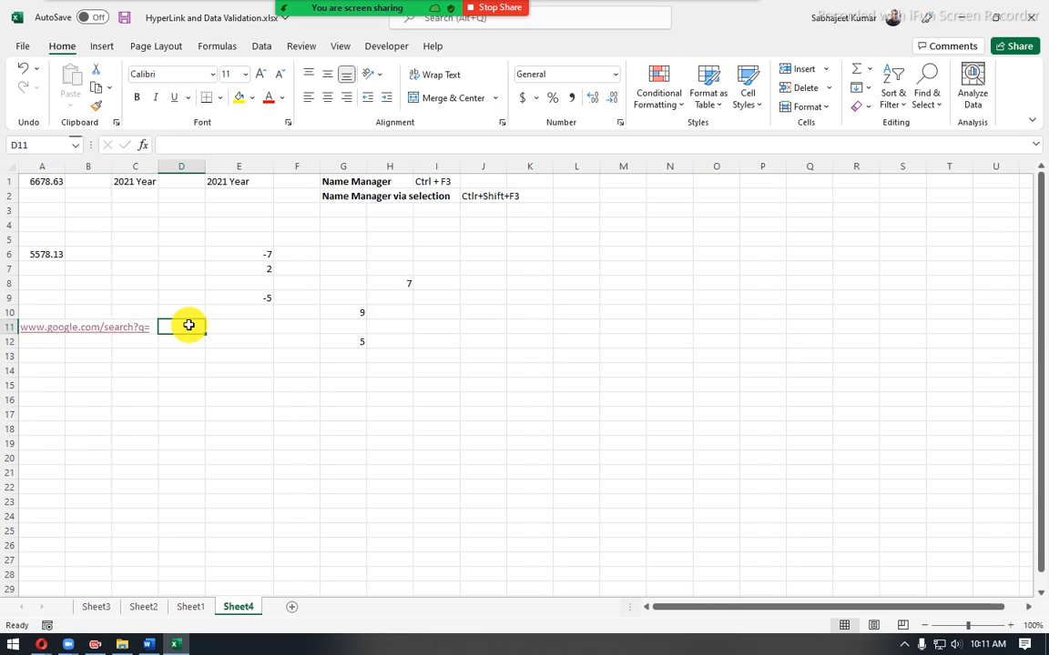
text(usa)
key(Return)
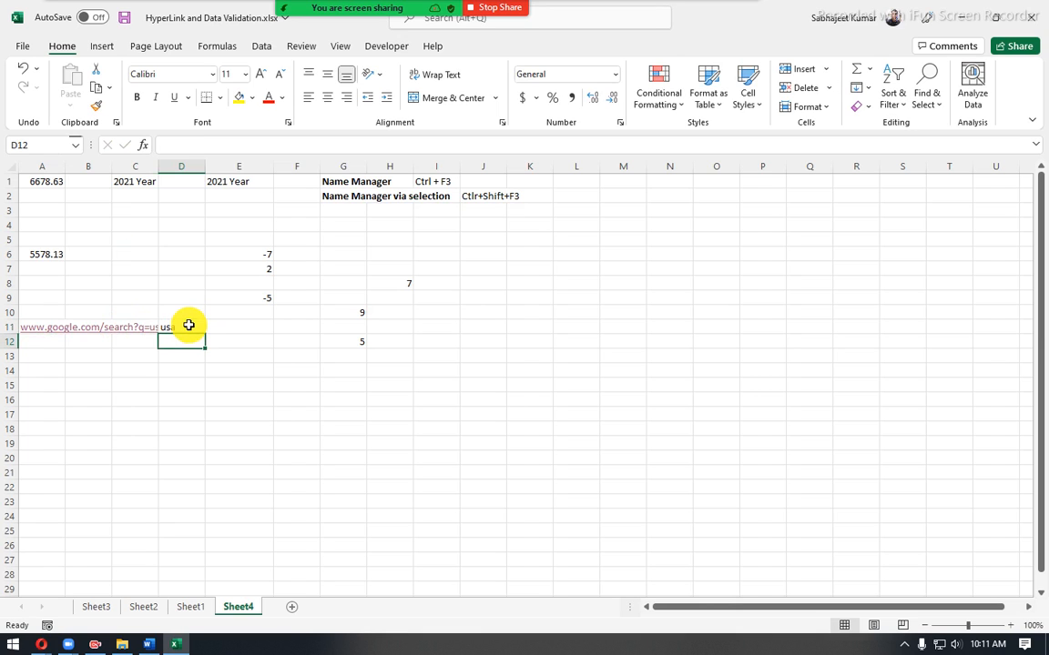
drag(159, 166, 183, 186)
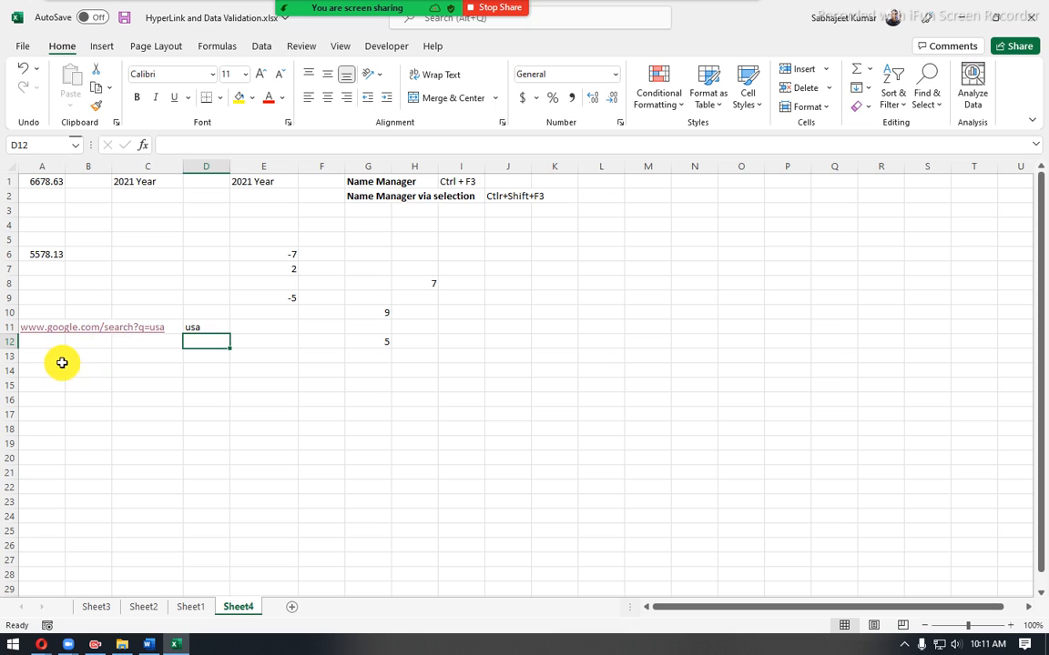
- Follow the hyperlink in A11 to test the search with the D11 term, and return to the worksheet
click(38, 328)
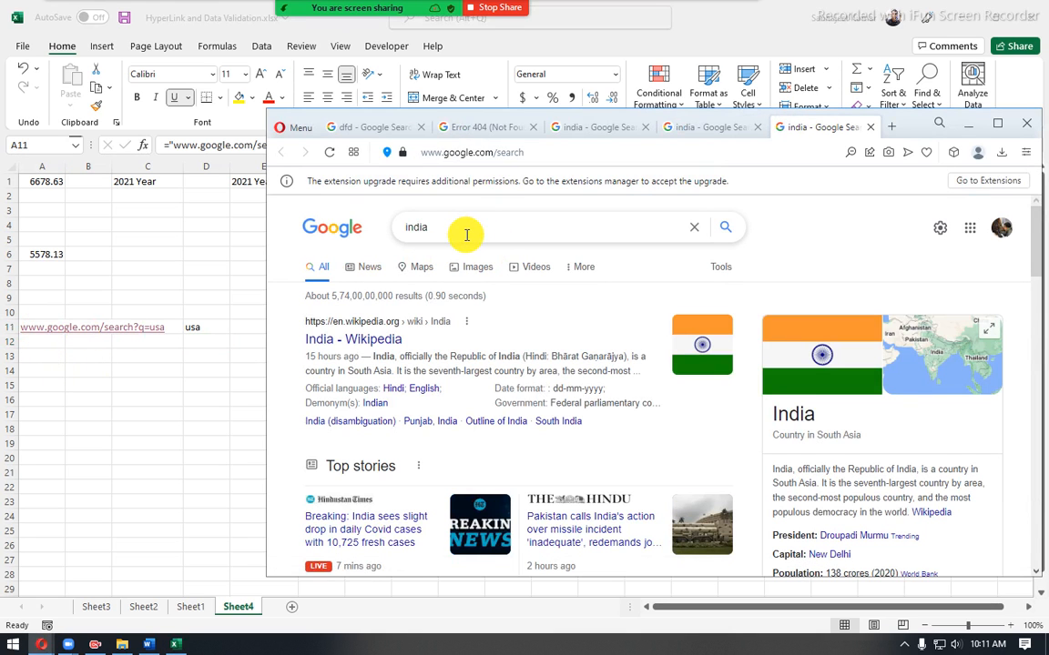
click(57, 343)
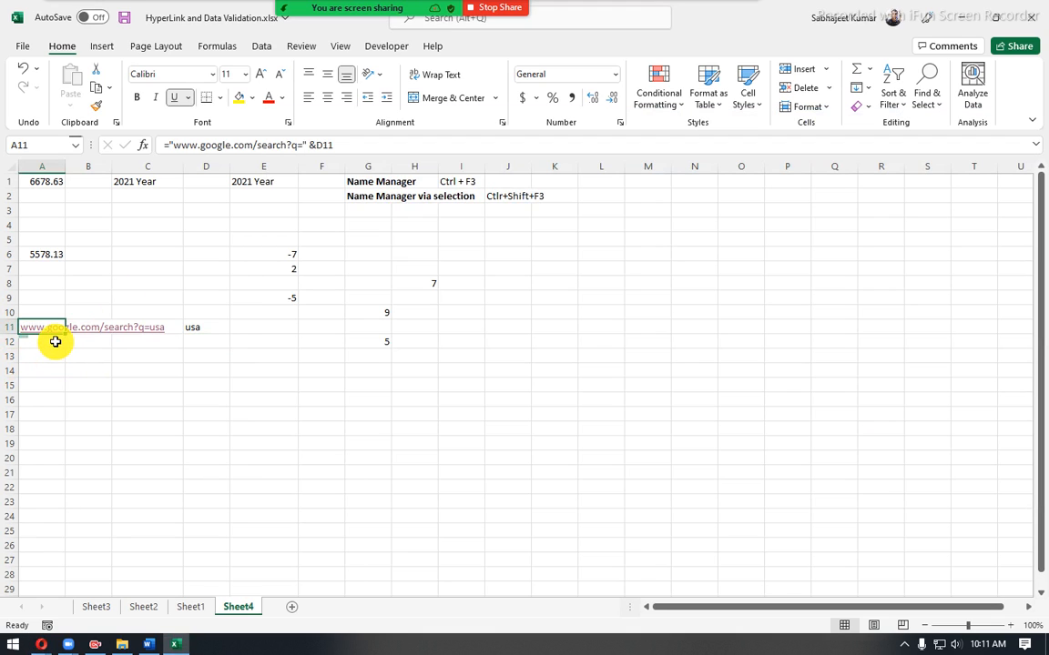
click(201, 324)
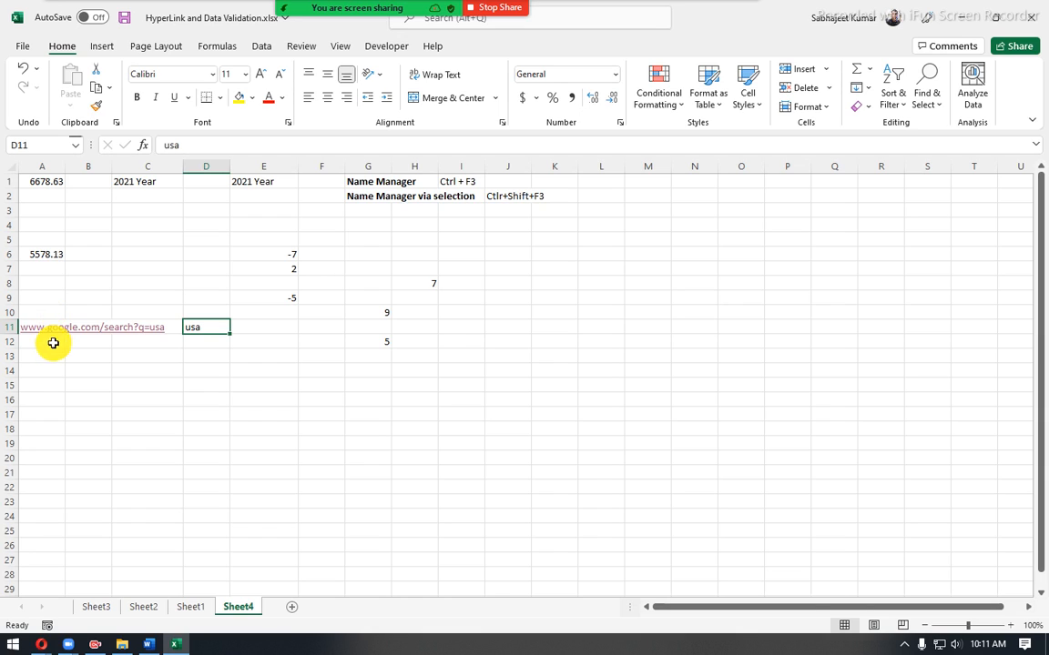
click(41, 336)
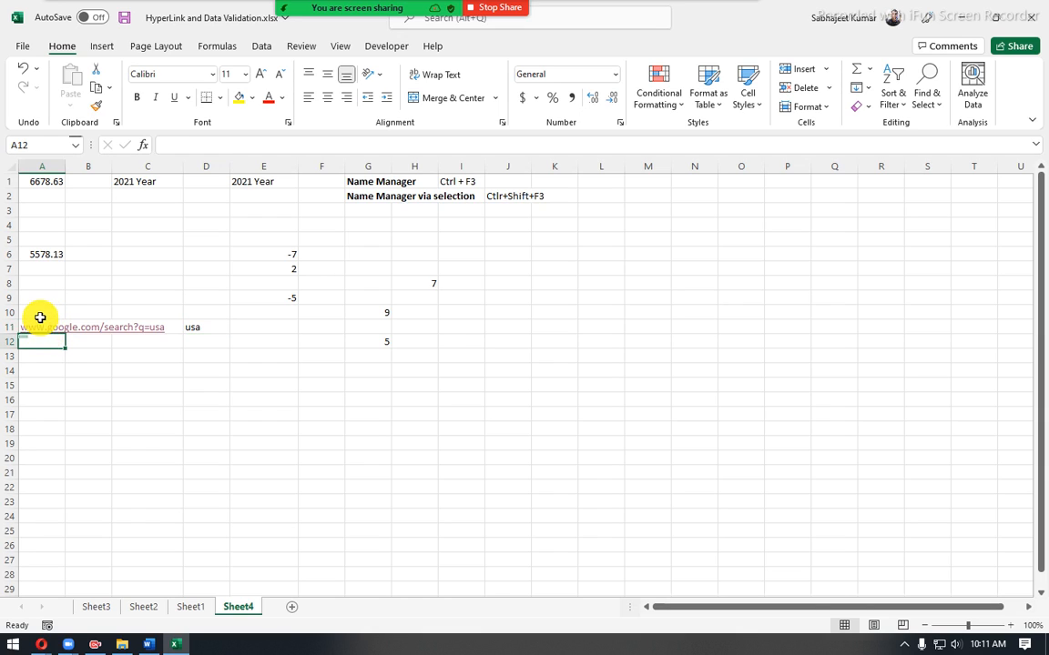
click(40, 316)
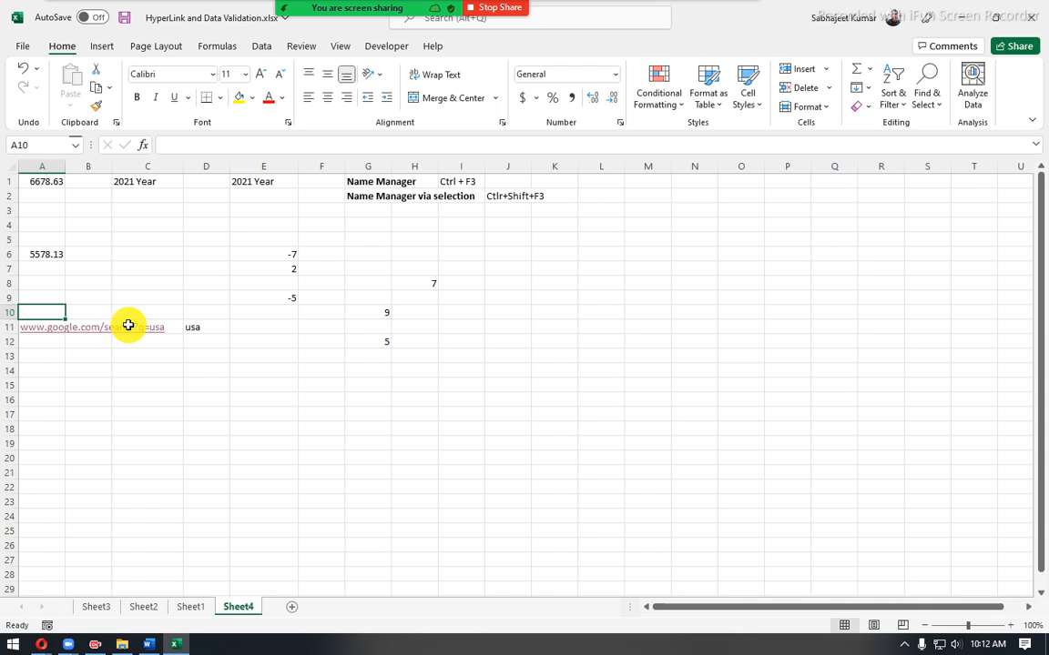
- Glance at Sheet1, return to Sheet4, and check the target address behind the A11 hyperlink
click(187, 608)
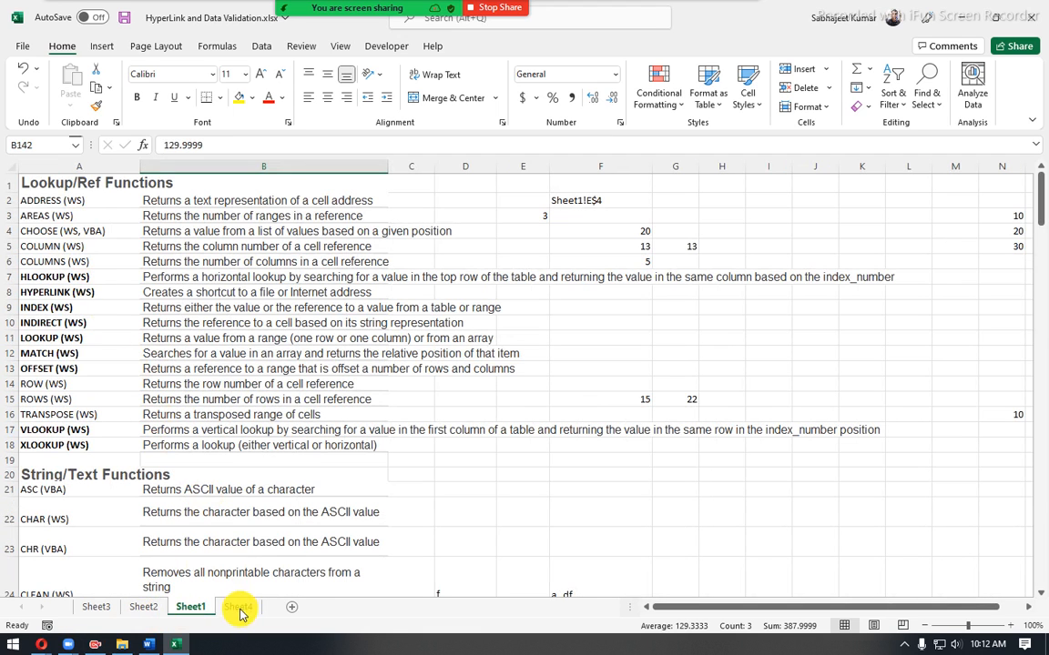
drag(40, 181, 217, 491)
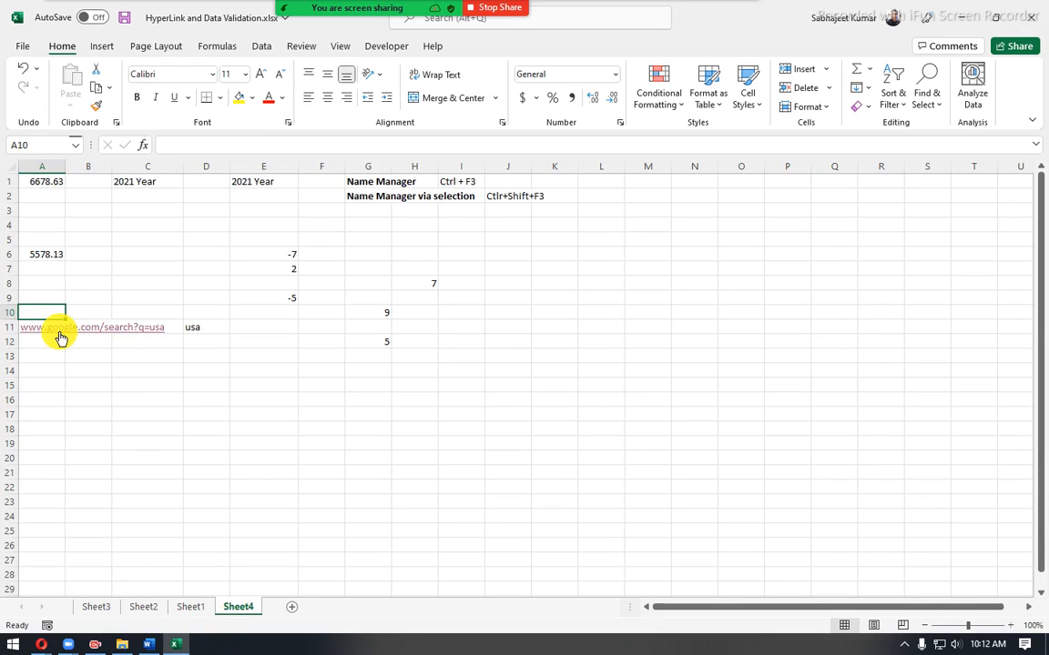
mouse_move(35, 337)
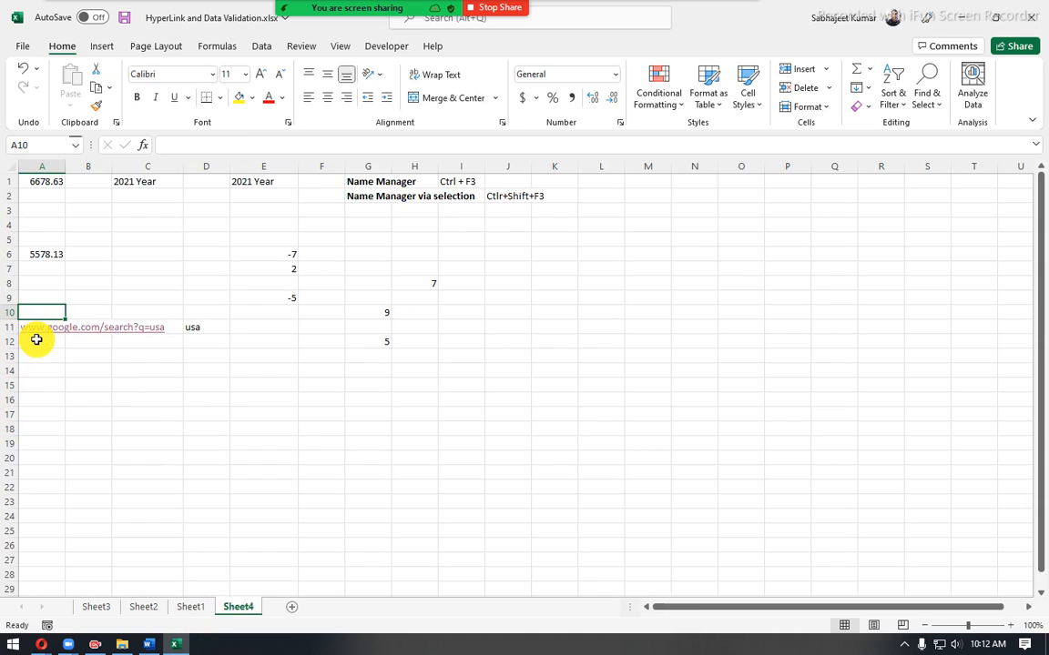
click(116, 293)
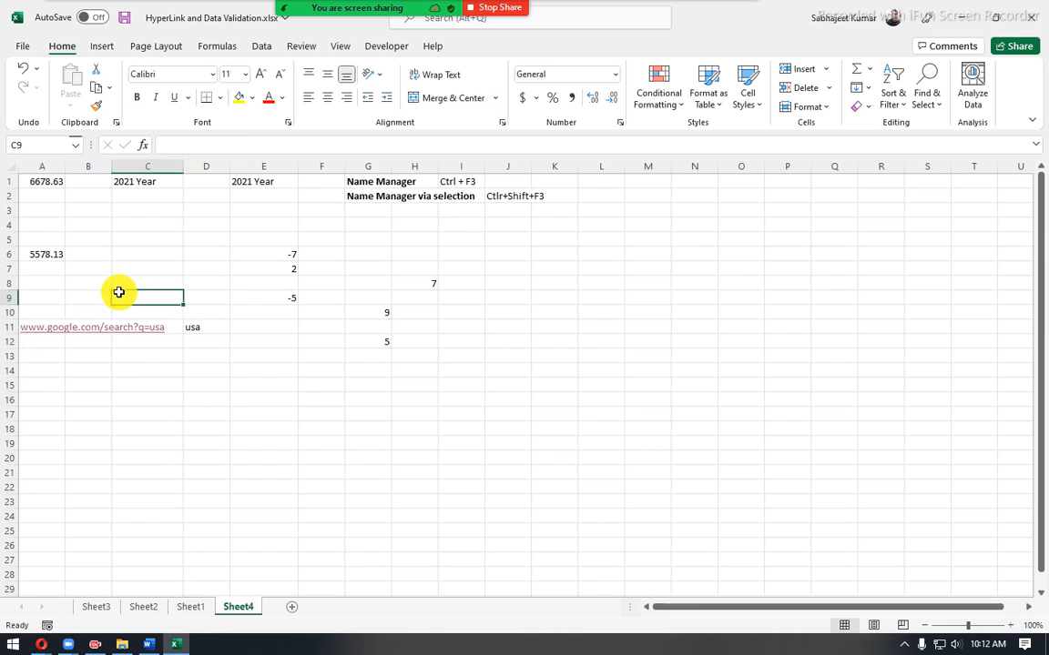
right_click(48, 301)
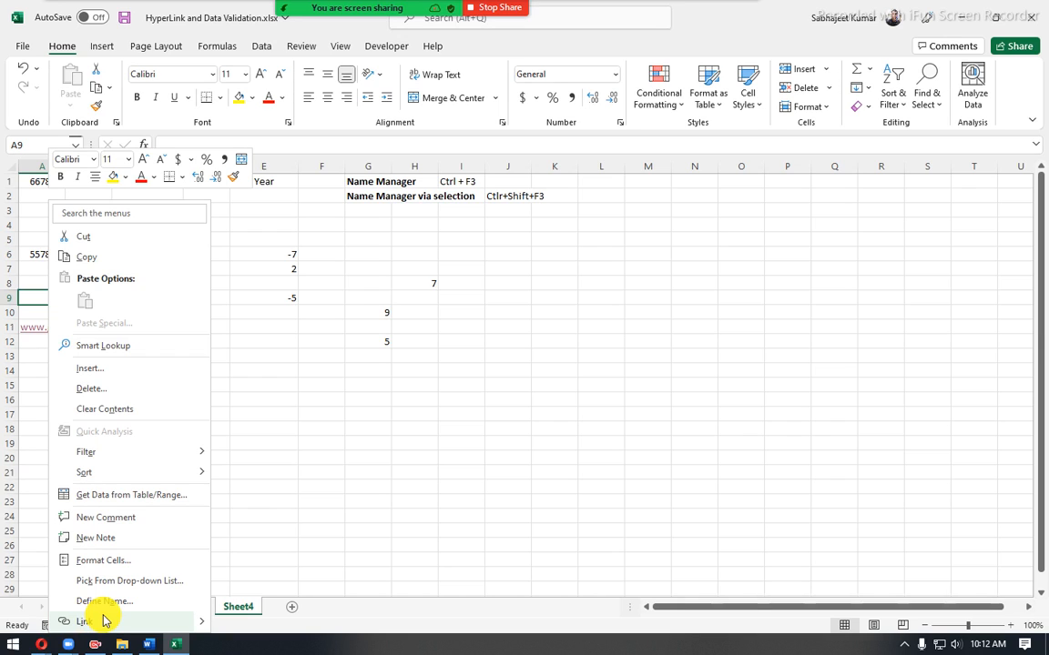
click(355, 444)
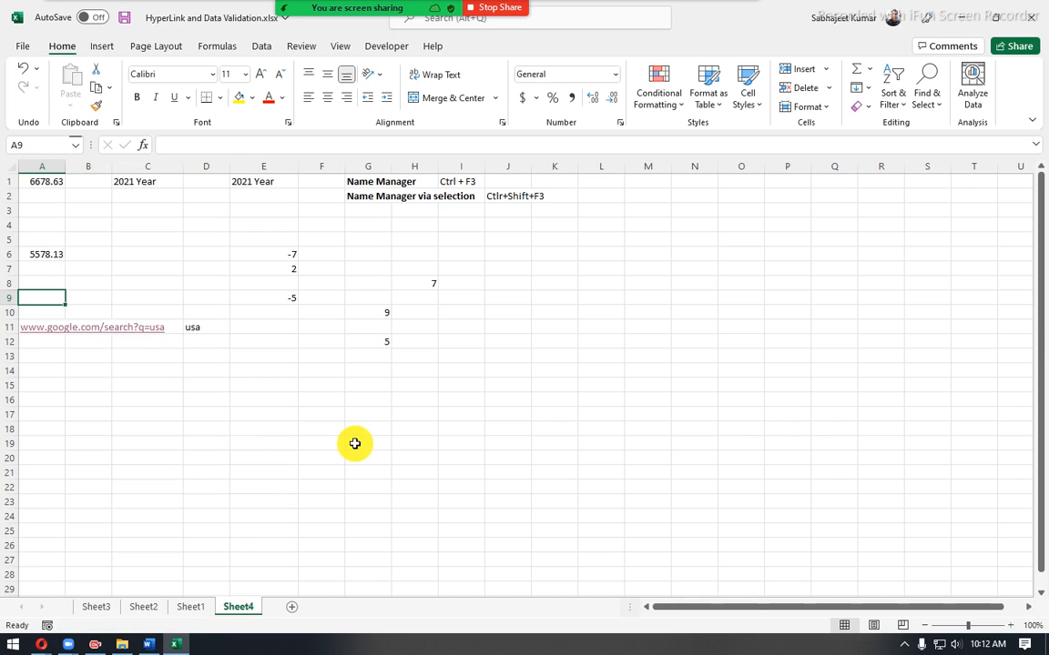
right_click(43, 297)
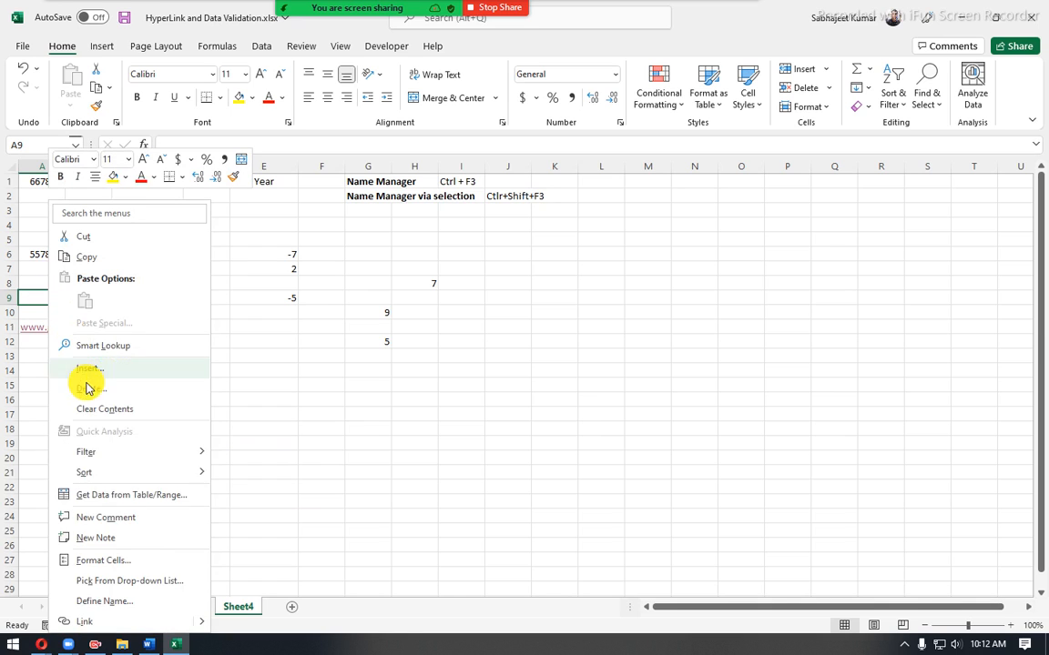
click(266, 431)
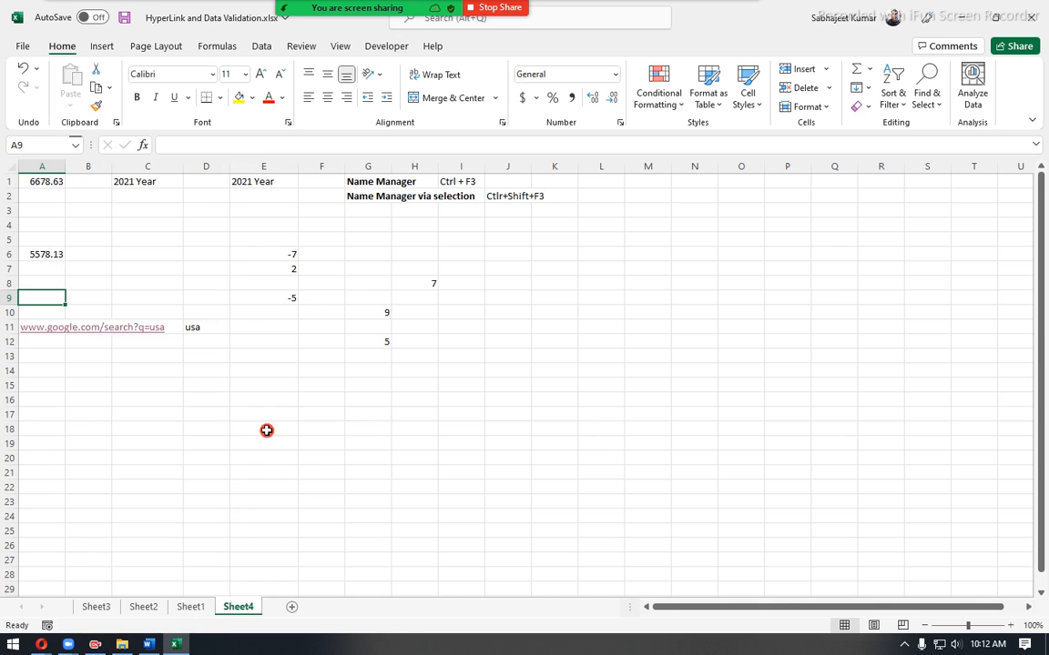
right_click(39, 328)
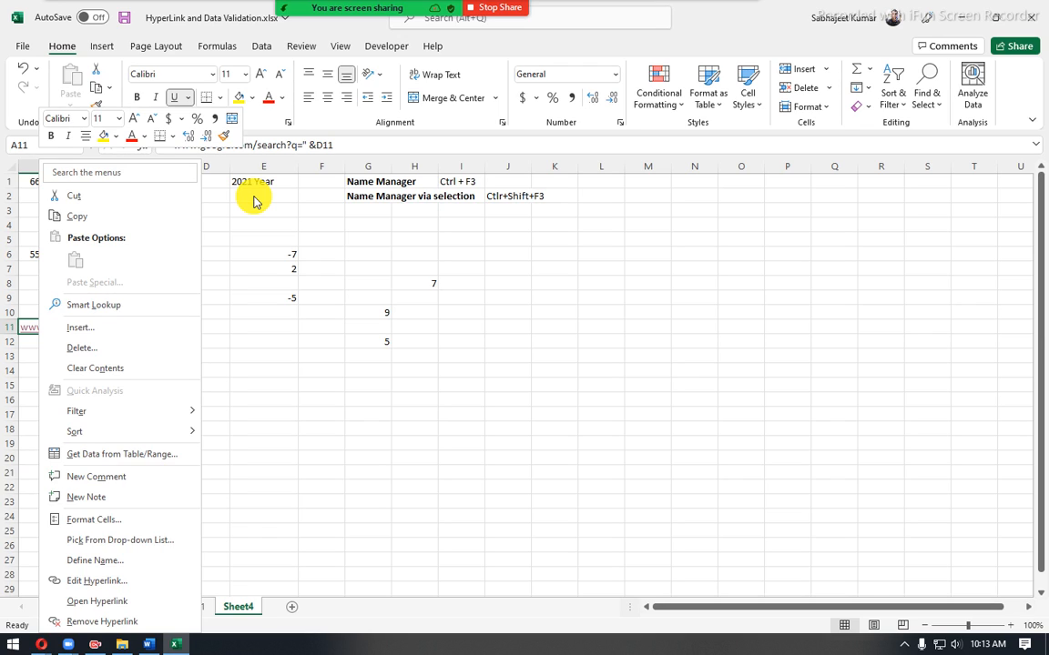
click(283, 402)
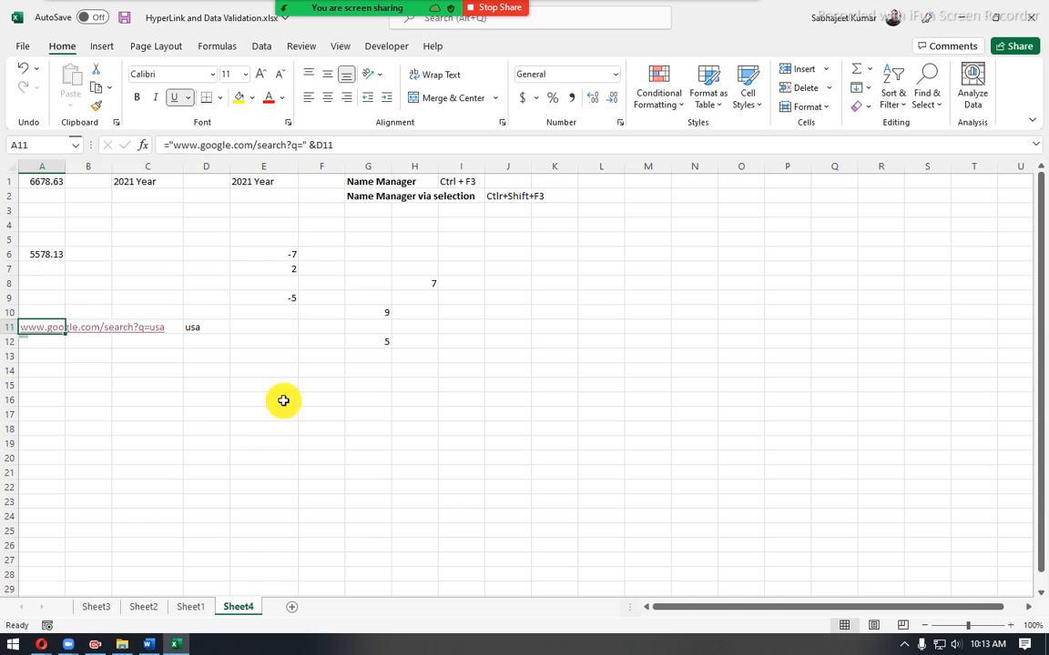
- Start inserting a hyperlink to an existing file in cell A14 and look through the files on the Desktop
click(51, 369)
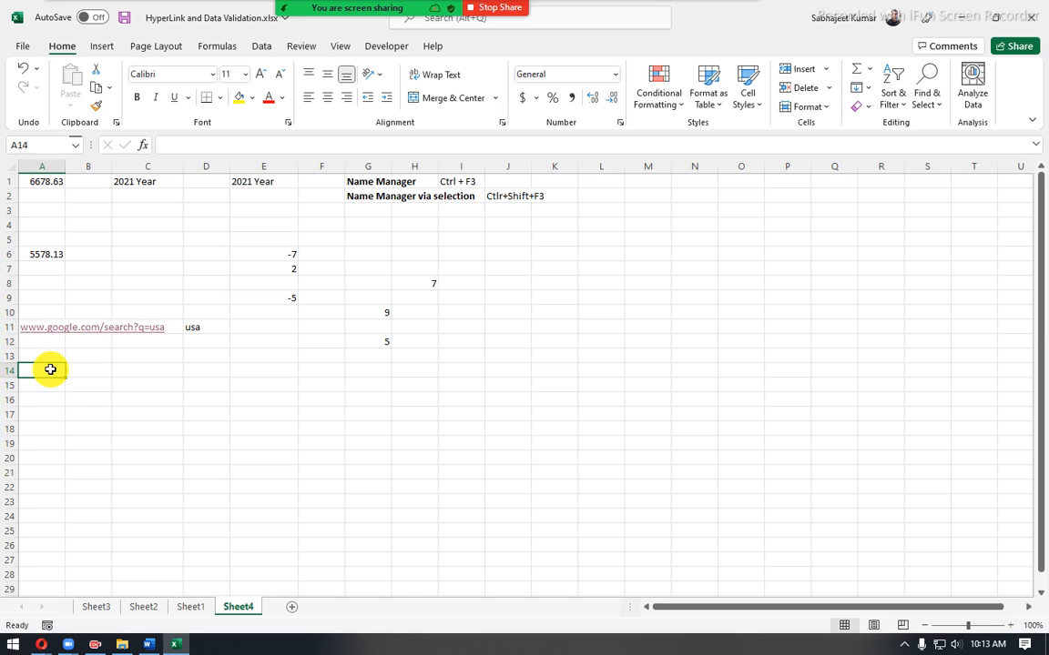
right_click(51, 369)
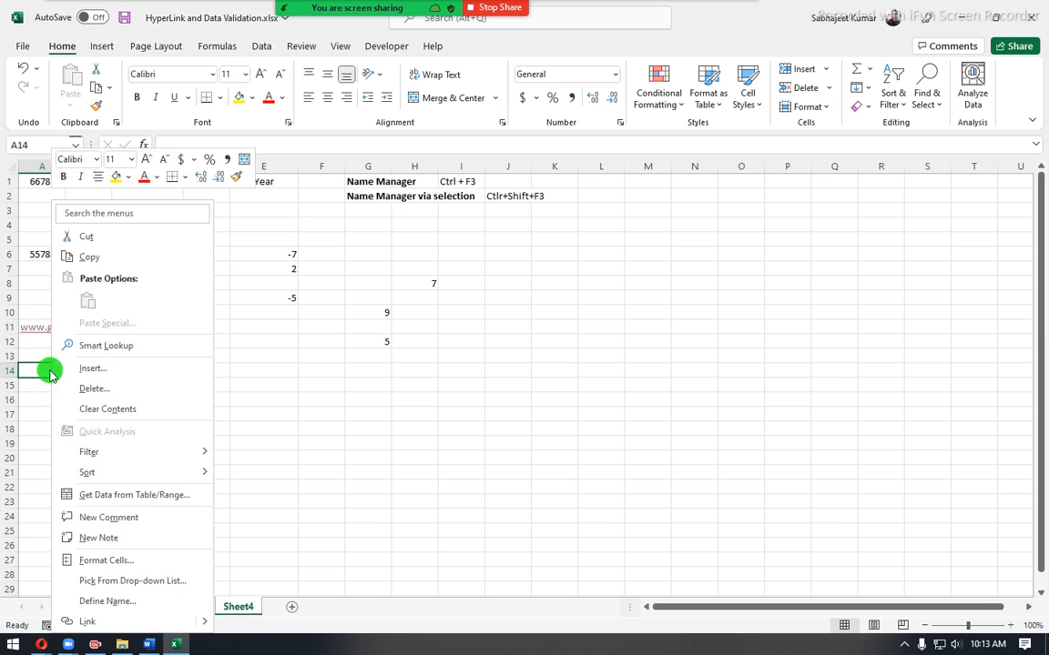
click(107, 622)
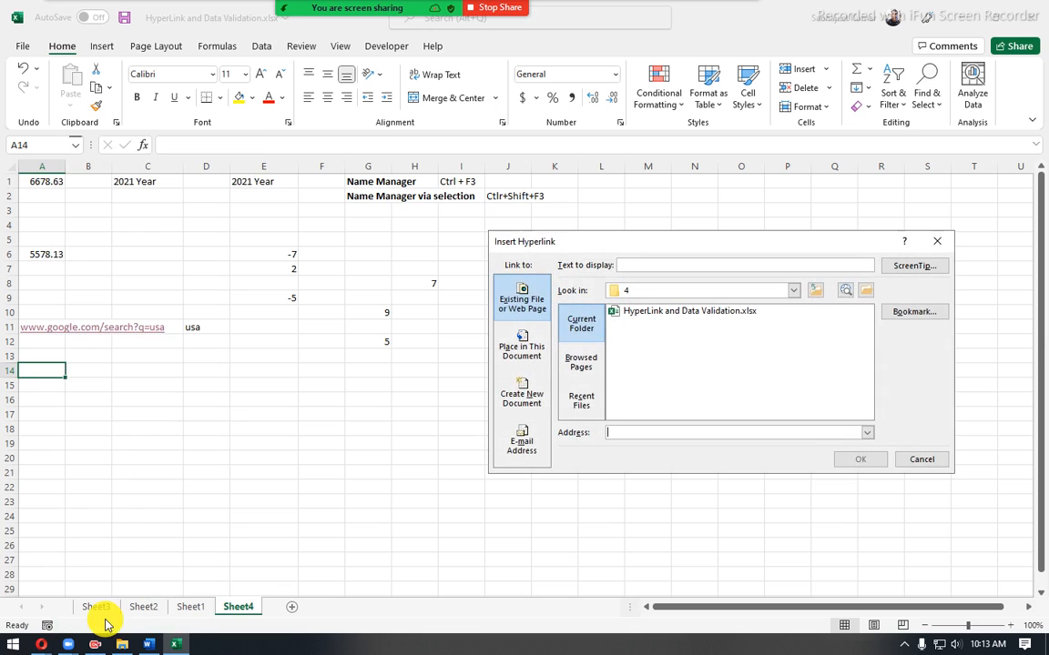
drag(580, 242, 369, 279)
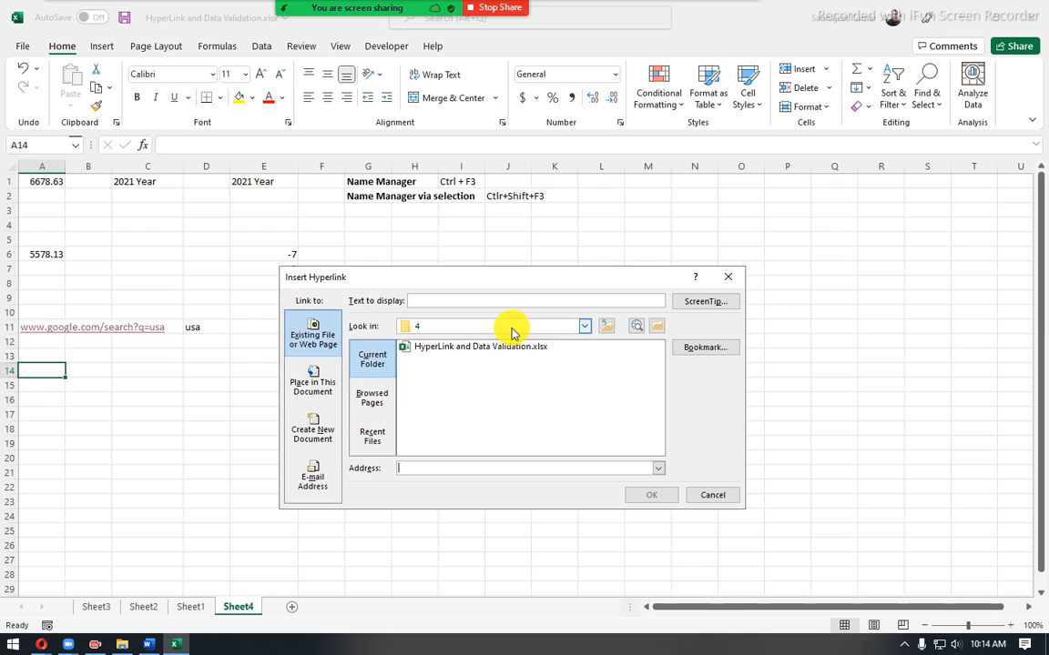
click(584, 327)
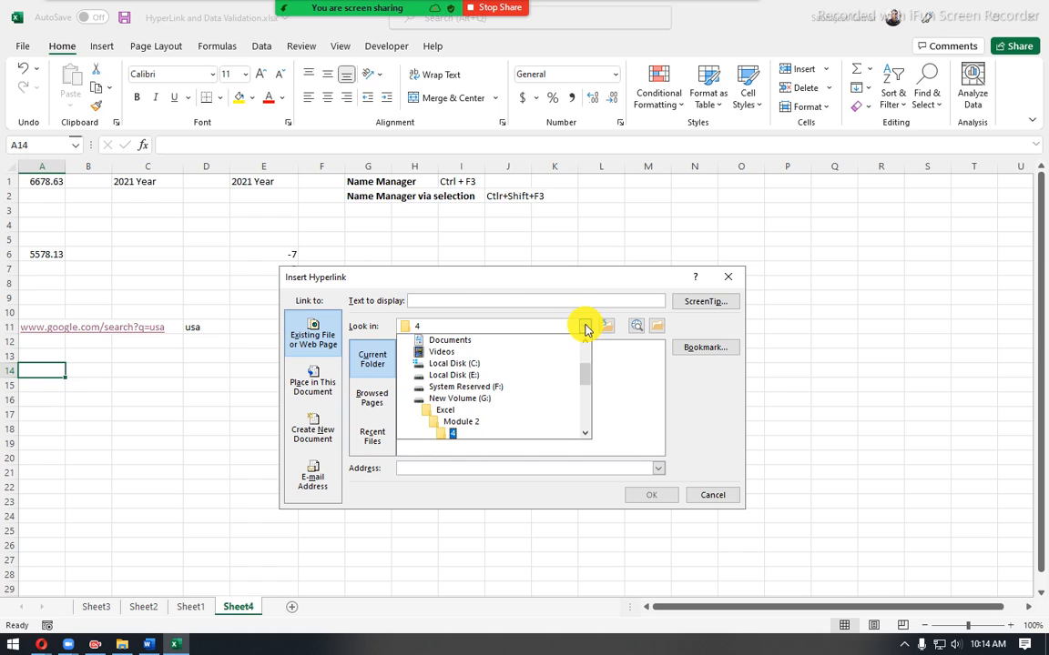
scroll(469, 396, up, 2)
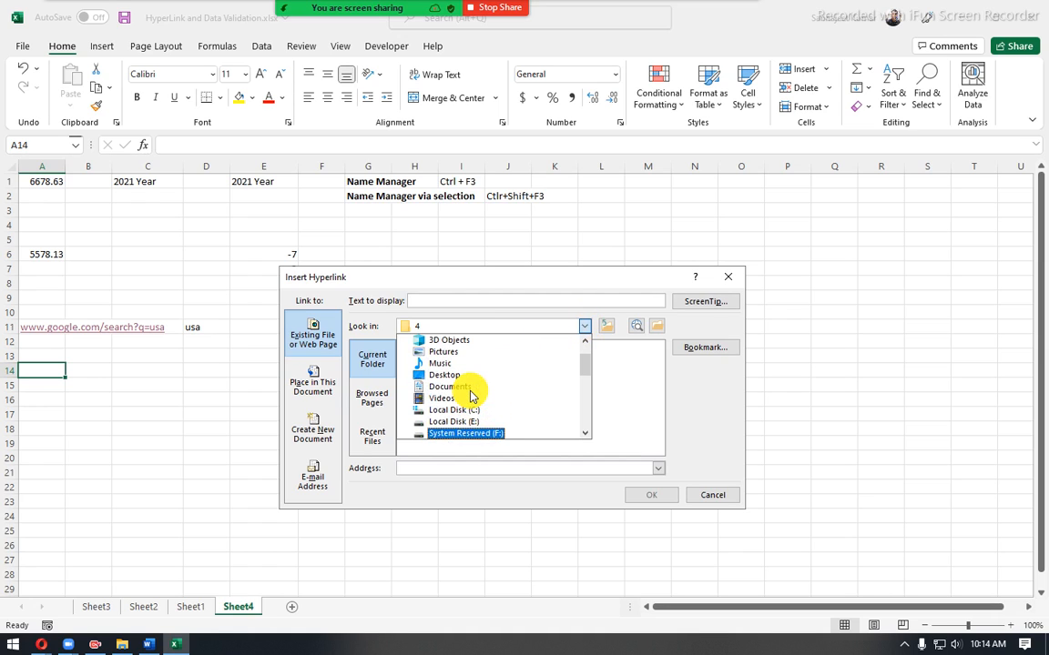
scroll(449, 384, up, 1)
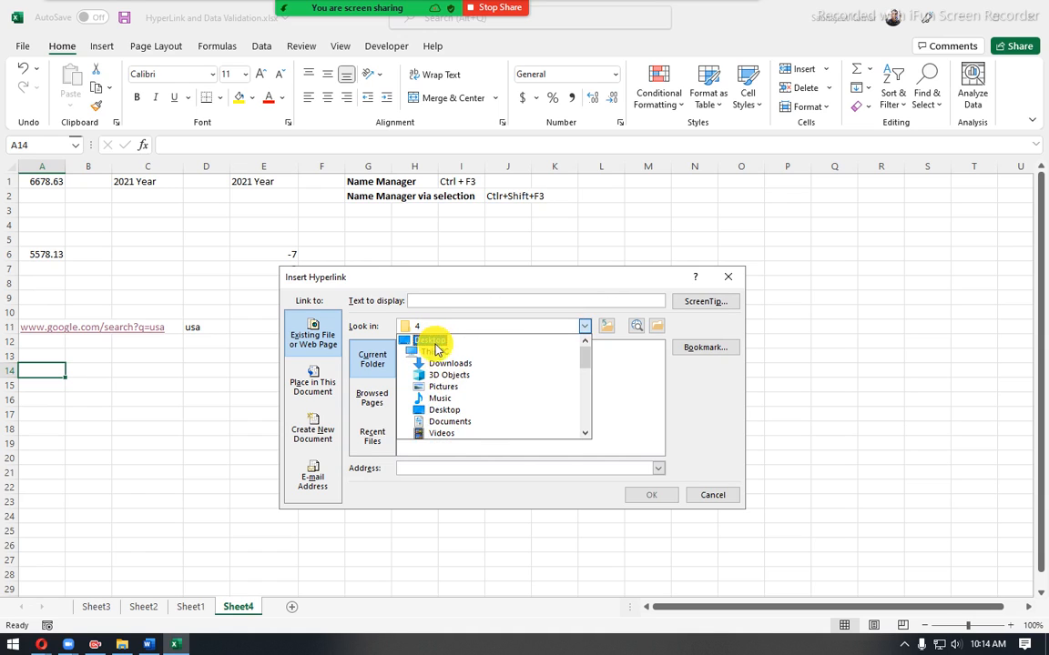
click(441, 411)
scroll(428, 364, down, 8)
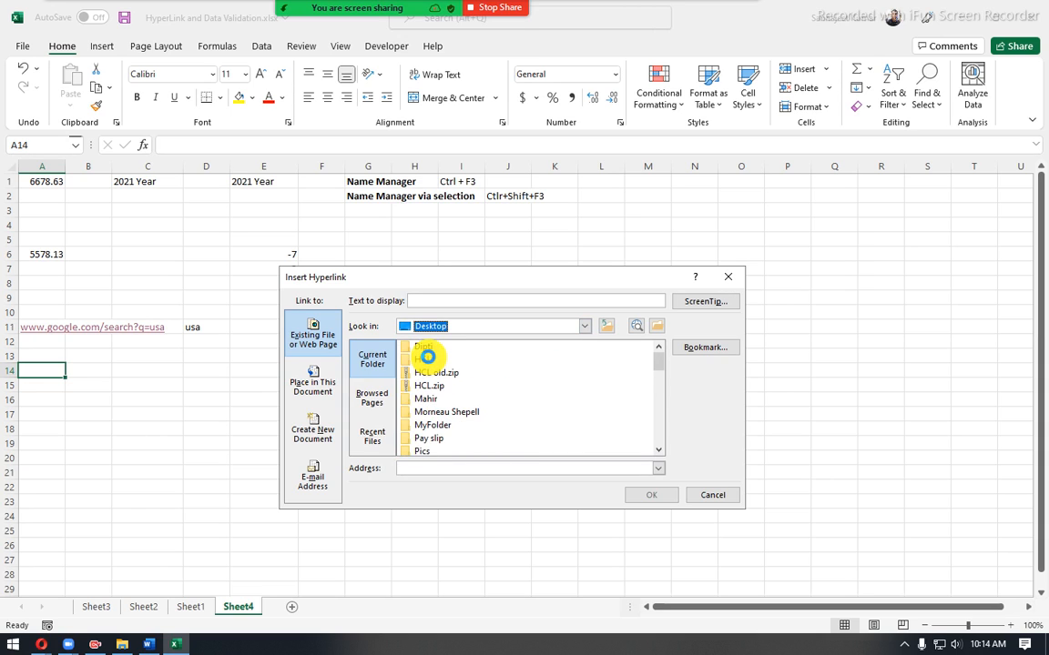
scroll(429, 367, down, 5)
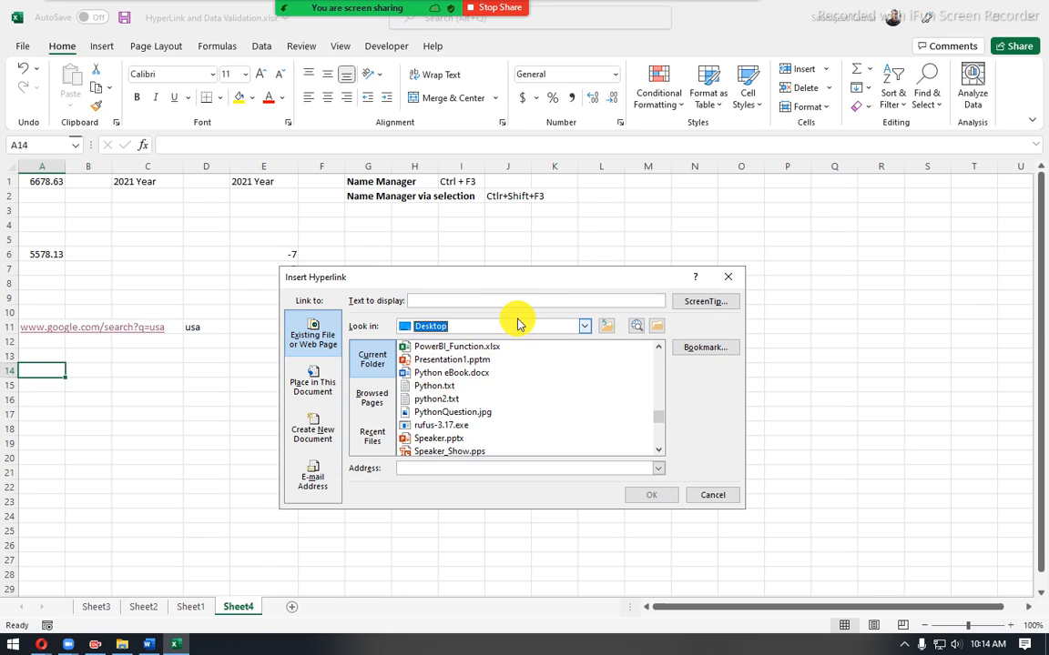
- Open MyFolder on the Desktop so that its path fills the hyperlink's address and display text
click(471, 326)
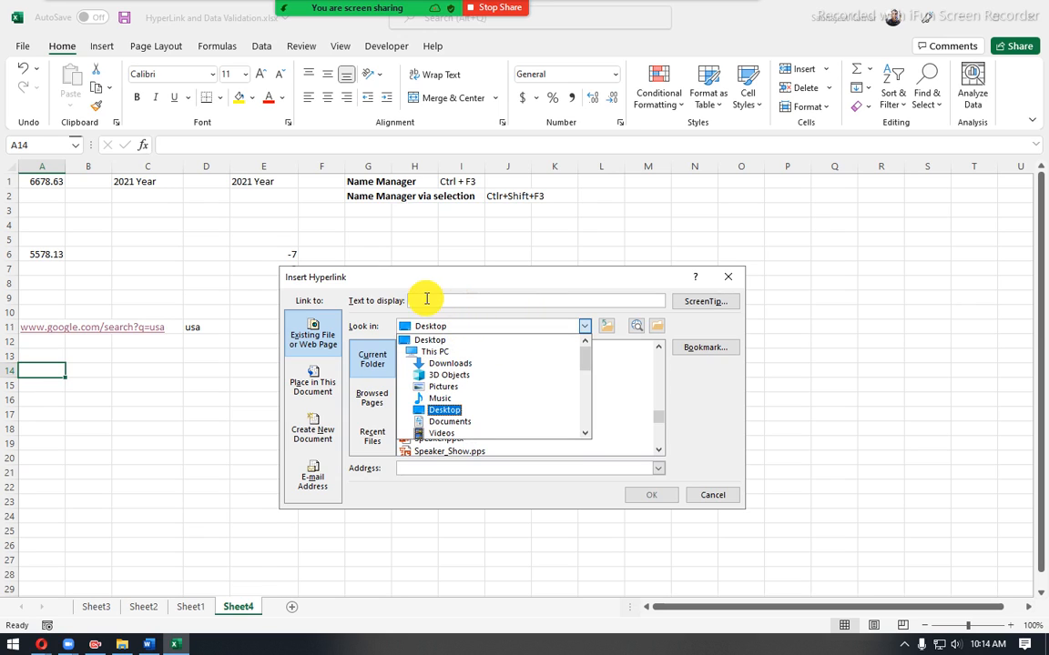
click(350, 301)
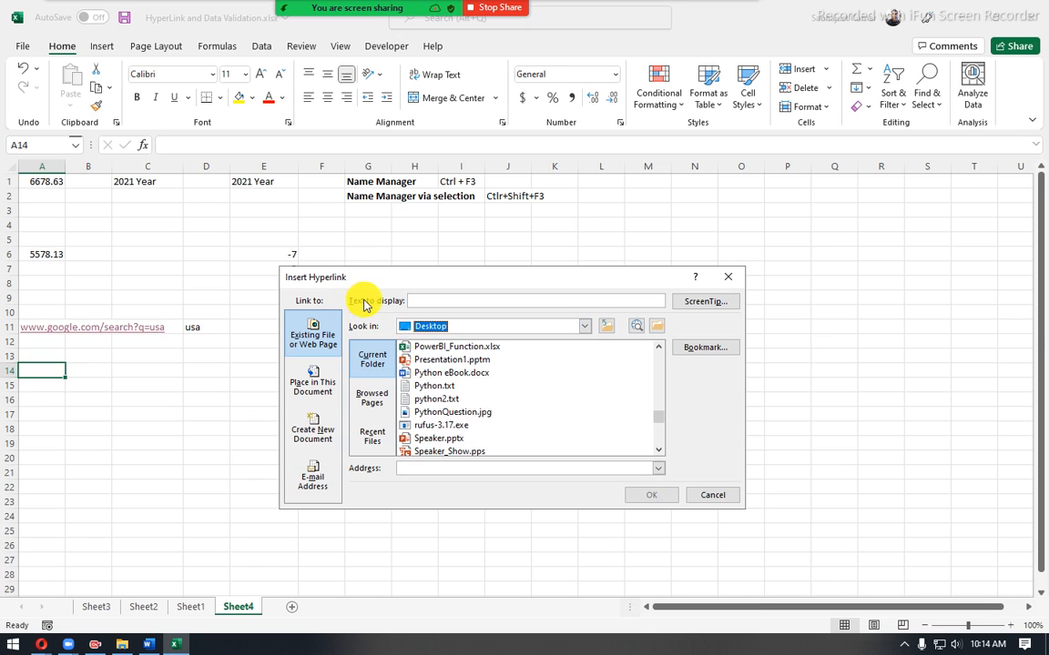
click(410, 300)
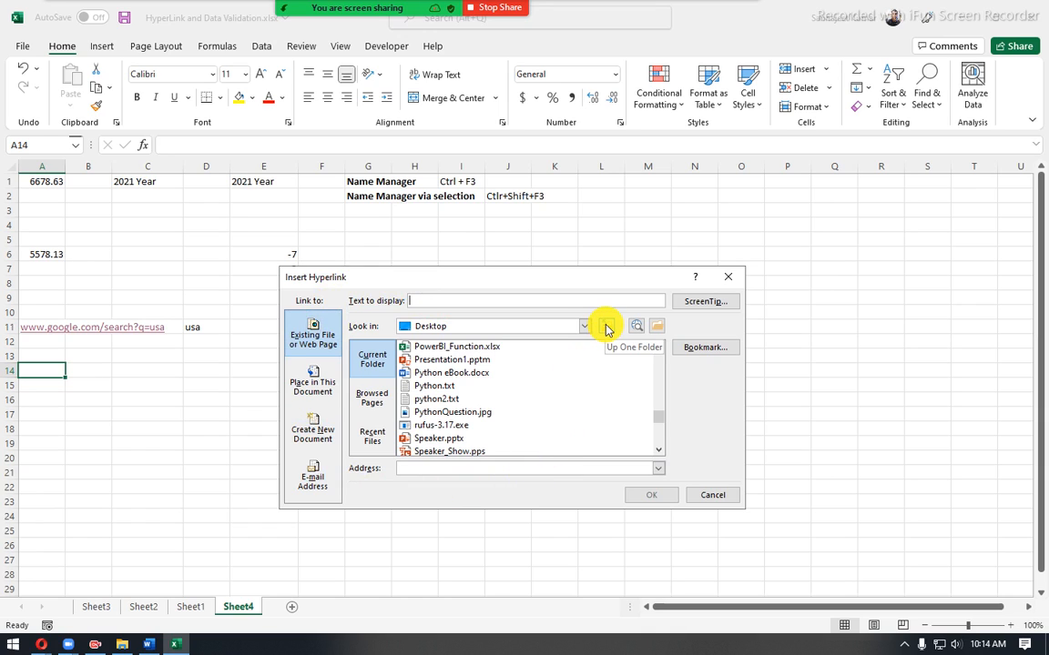
scroll(428, 437, up, 15)
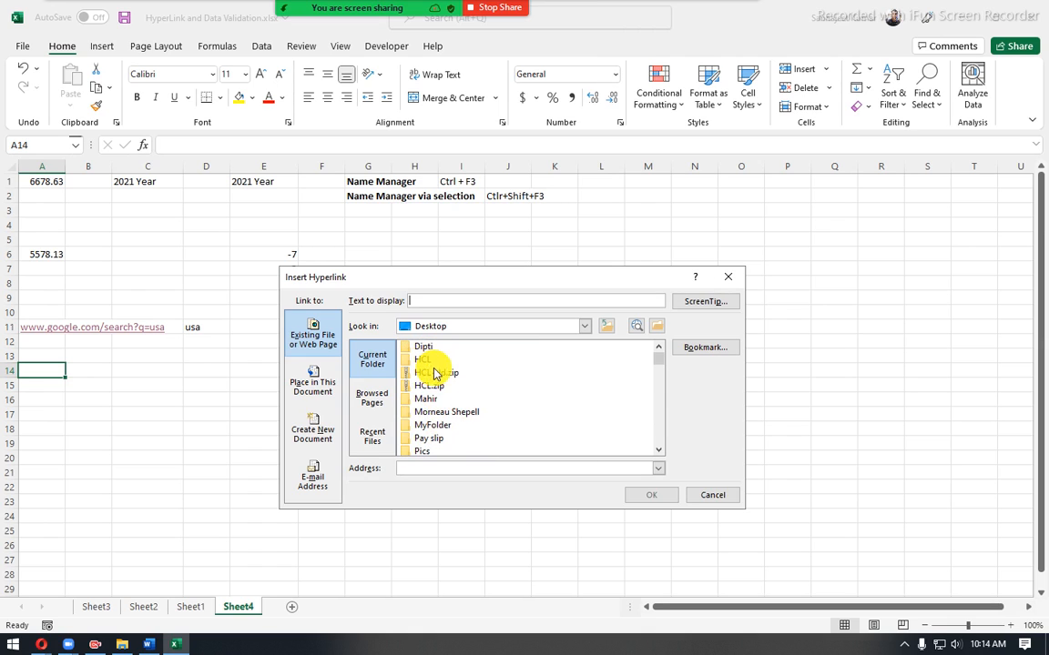
click(433, 432)
double_click(432, 431)
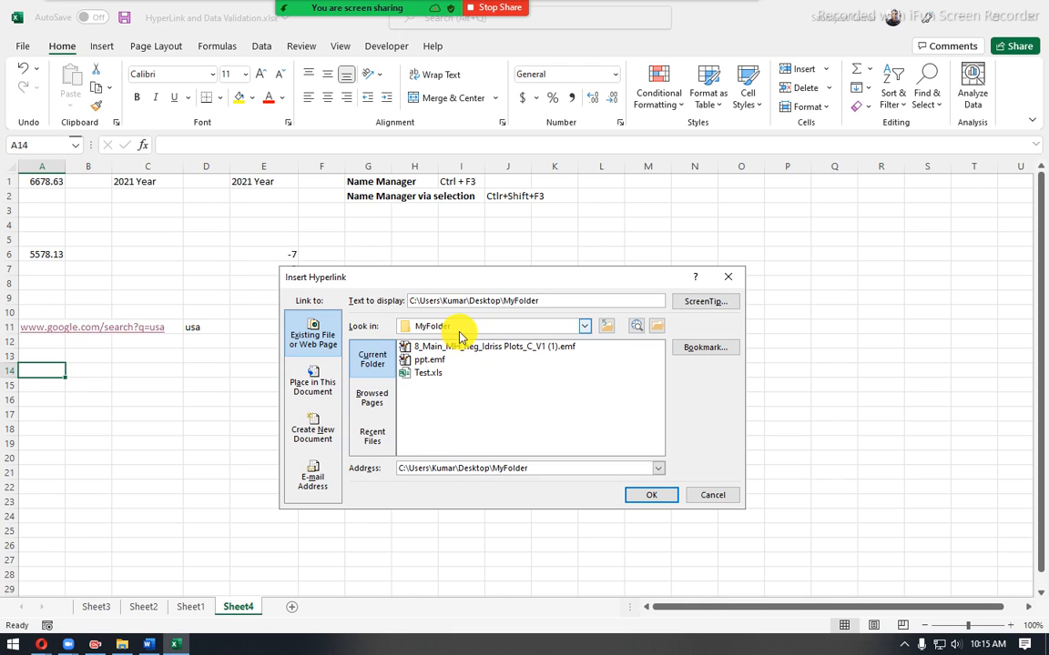
- Go up two folder levels from MyFolder to This PC and admit the waiting participant to the meeting
click(606, 327)
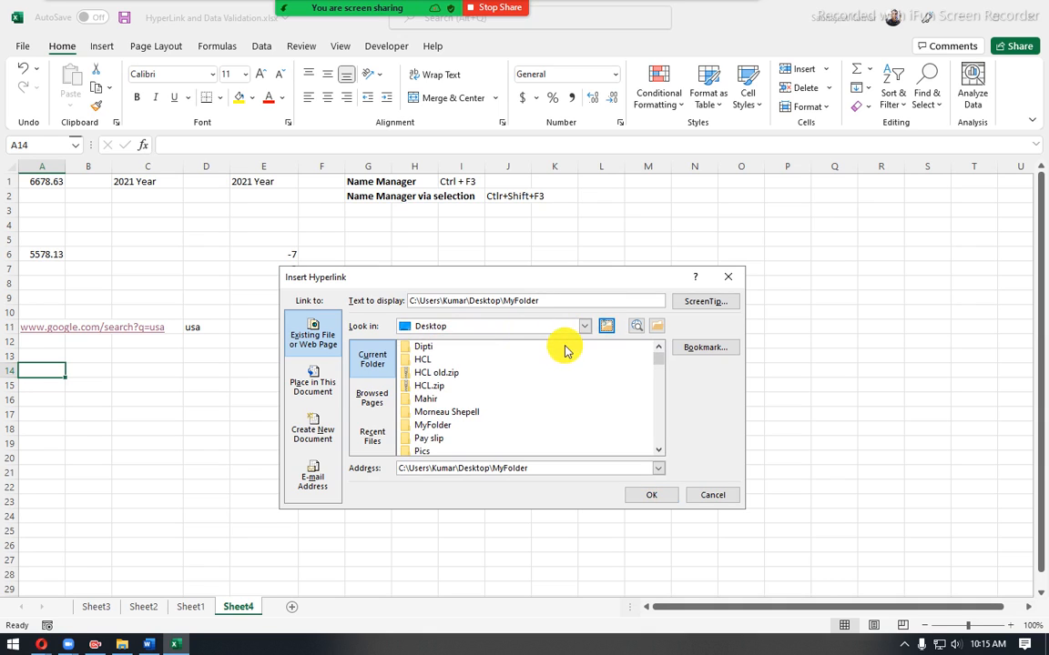
click(604, 330)
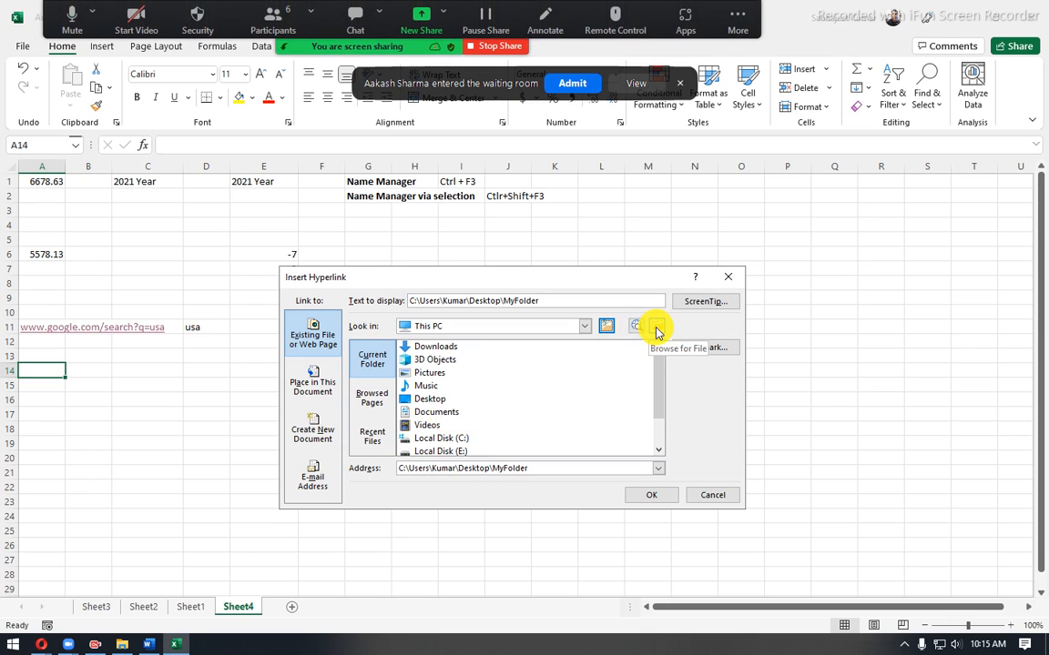
click(574, 84)
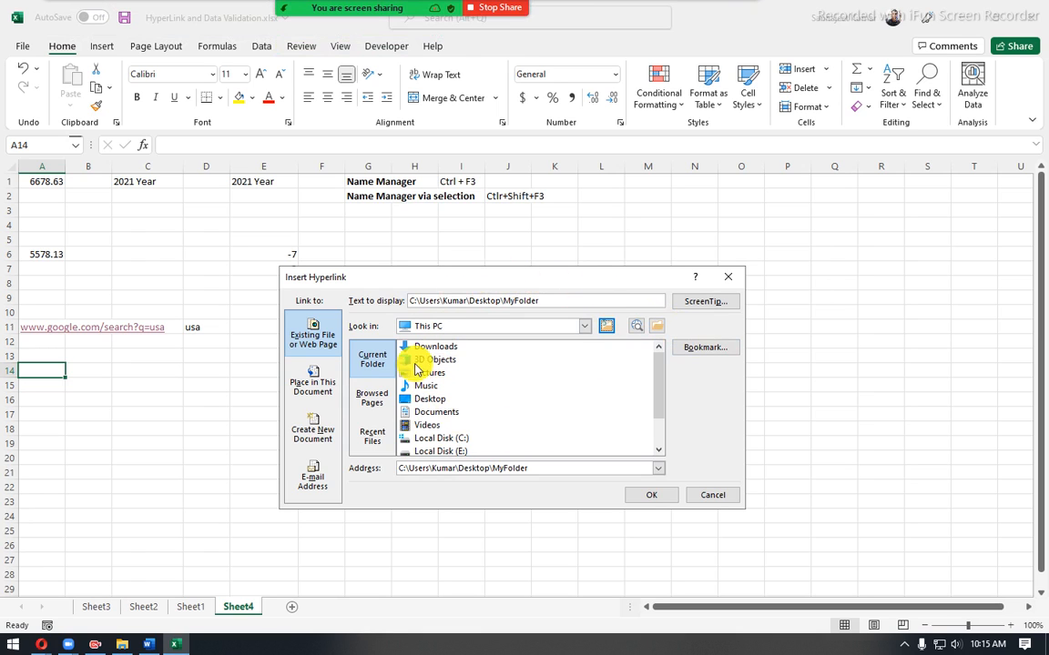
- Browse for a file and choose Speaker_Show.pps on the Desktop as the hyperlink's target, checking its address and display text
click(656, 326)
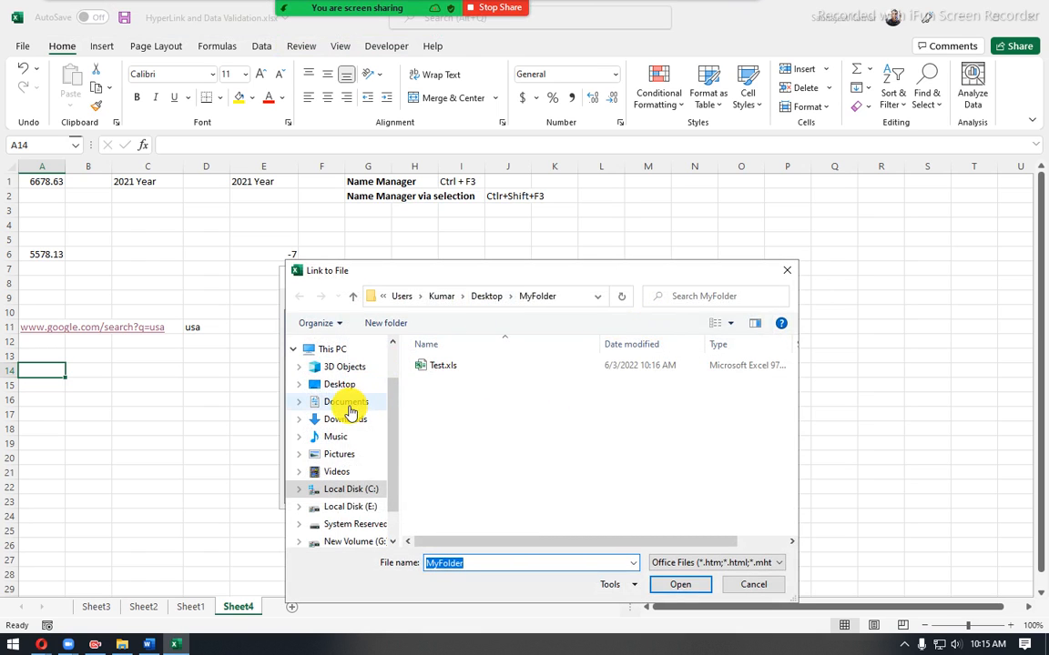
click(349, 403)
scroll(346, 409, up, 1)
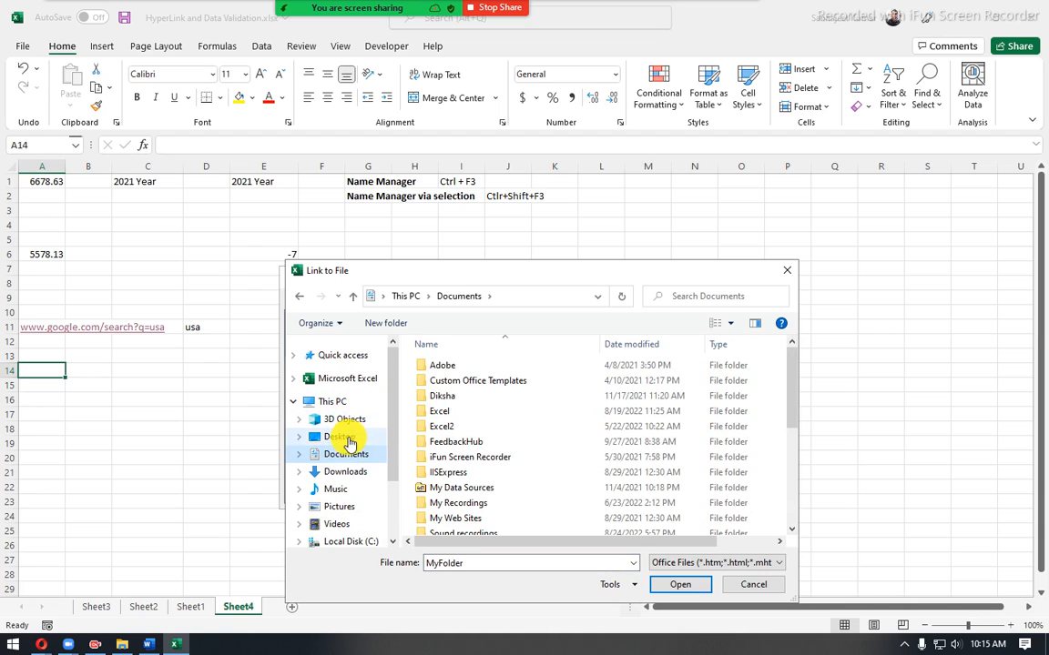
click(344, 437)
scroll(496, 411, down, 10)
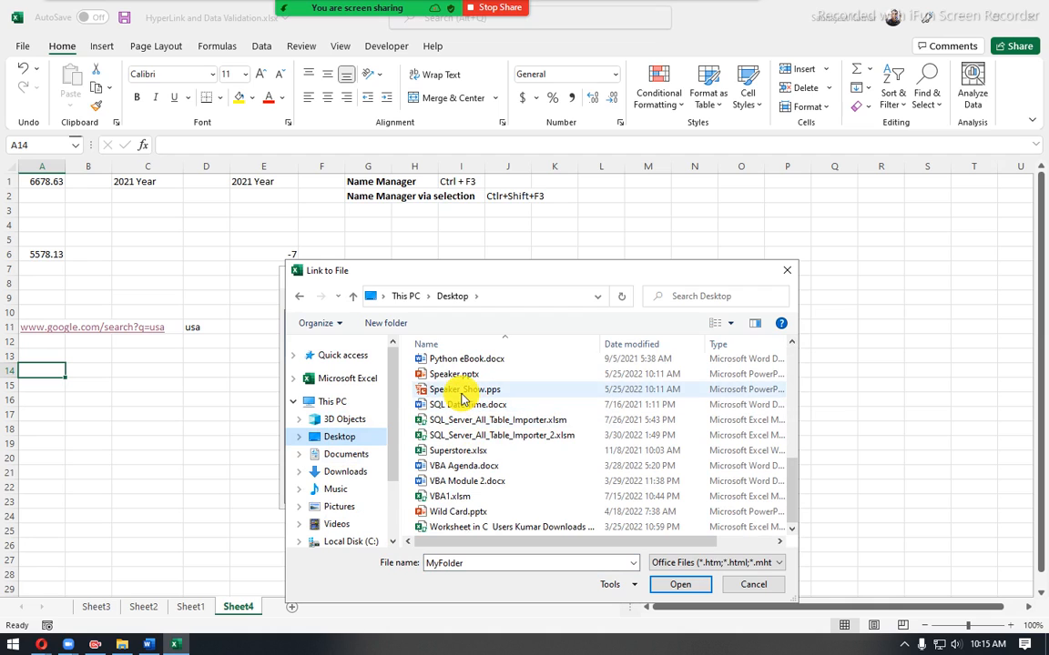
click(463, 398)
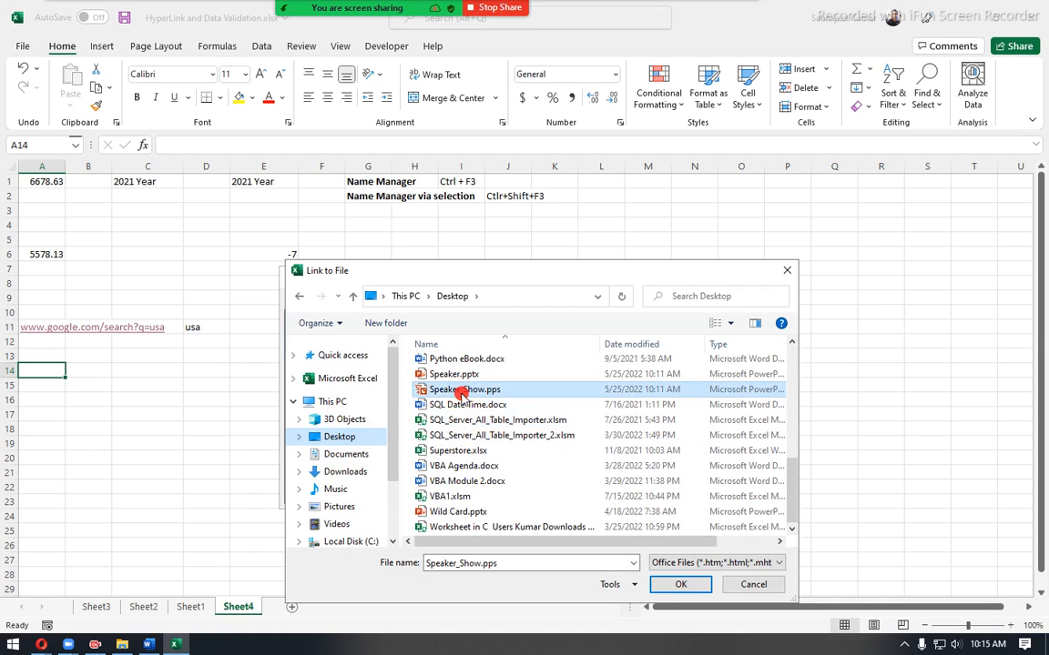
click(662, 589)
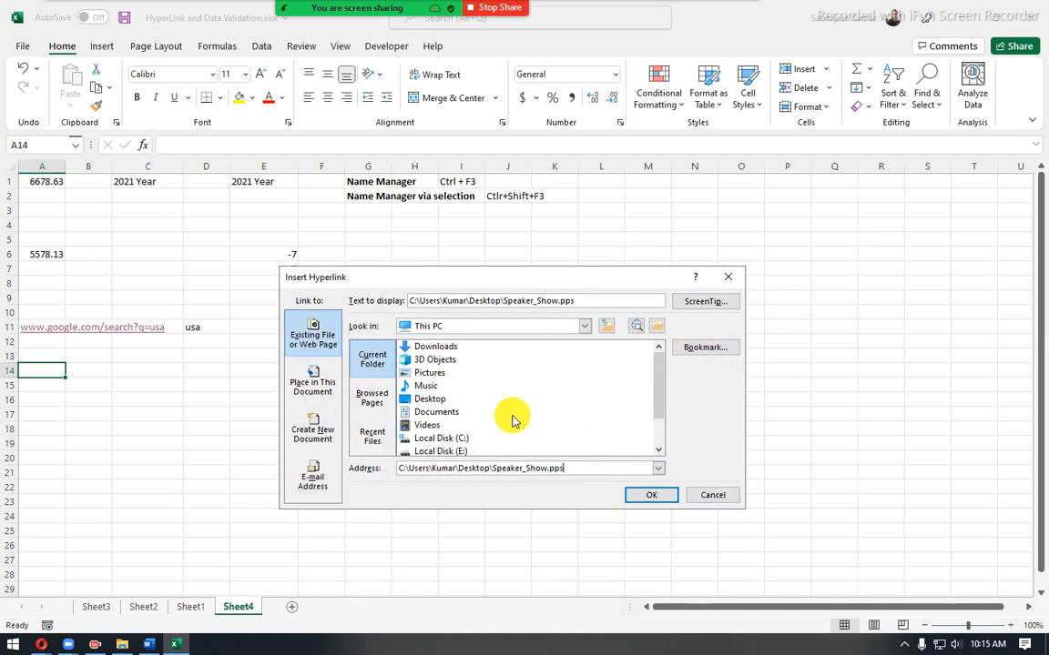
drag(577, 472, 398, 467)
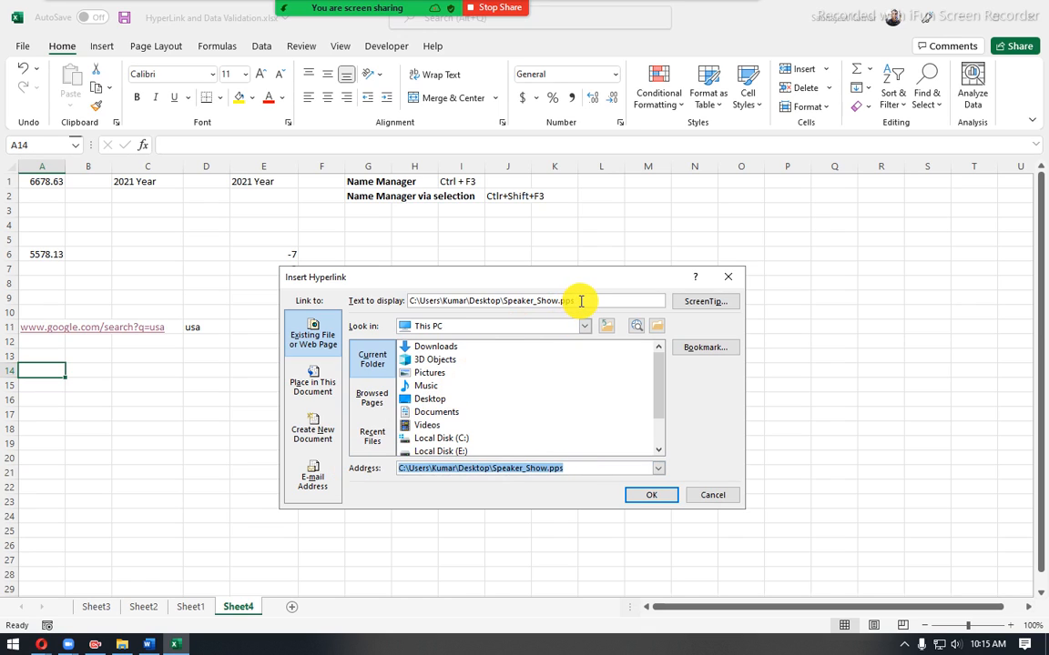
drag(581, 301, 409, 304)
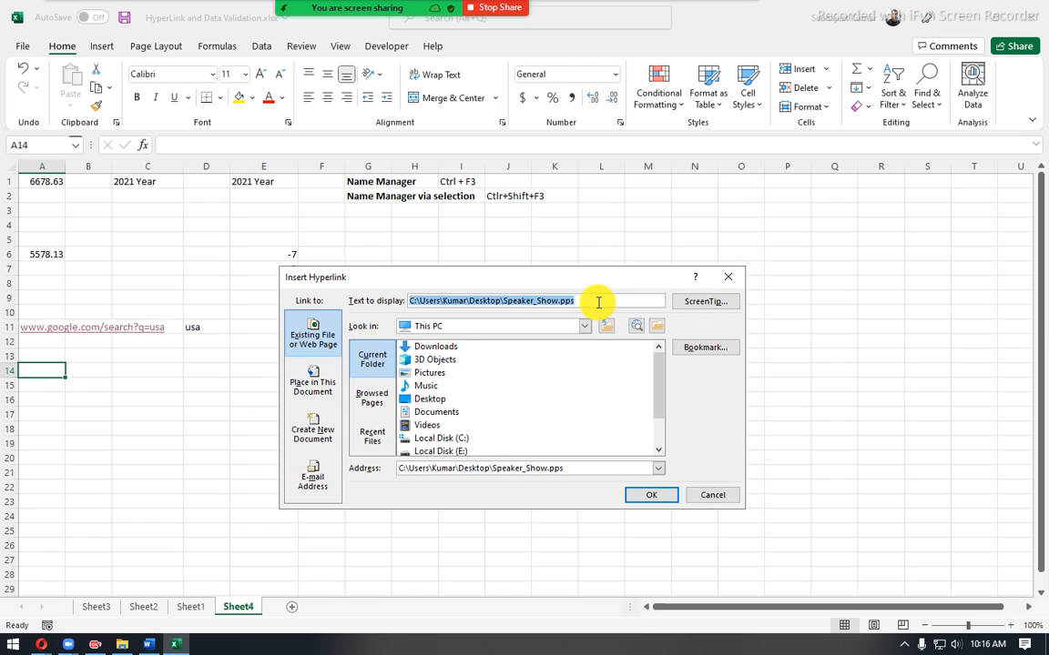
- Switch to the course outline in Word and place the cursor in the empty area after its last list
click(148, 644)
scroll(417, 480, up, 5)
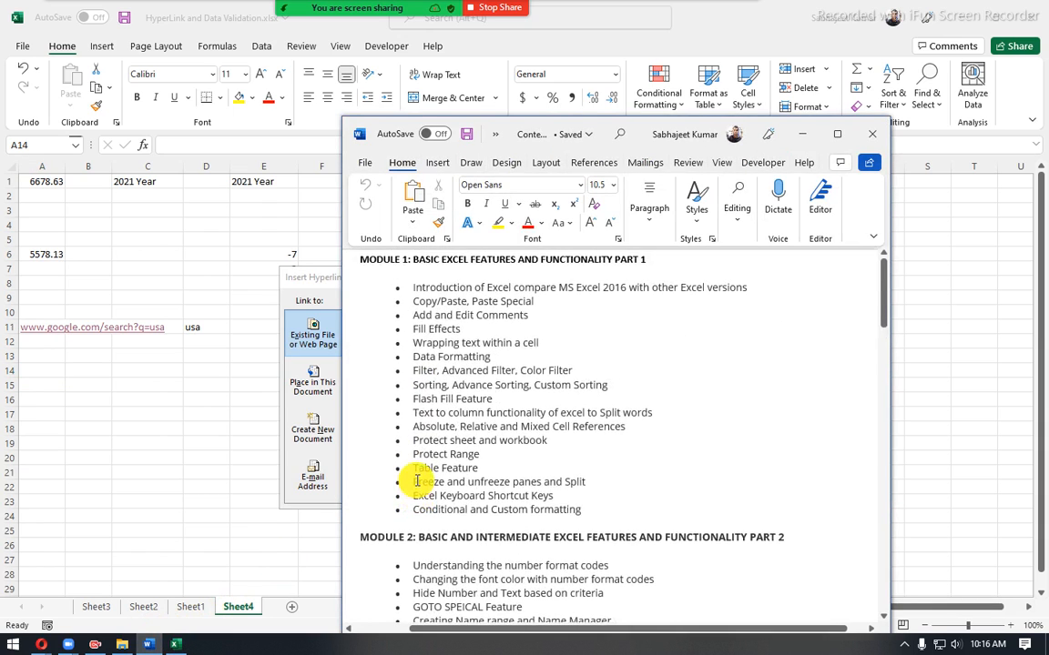
scroll(417, 481, down, 20)
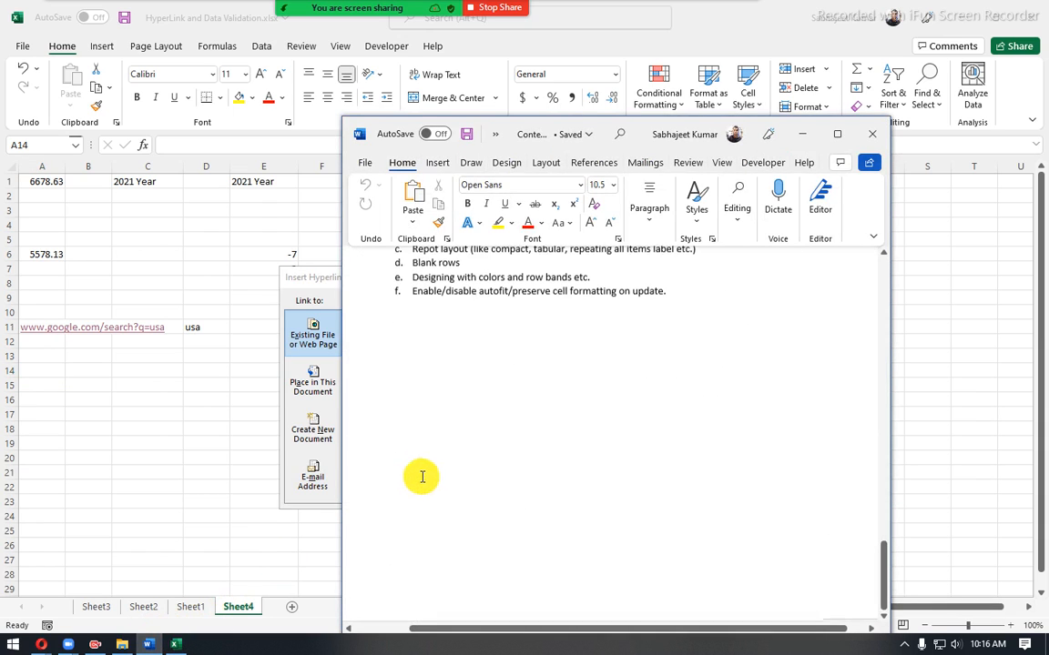
click(645, 352)
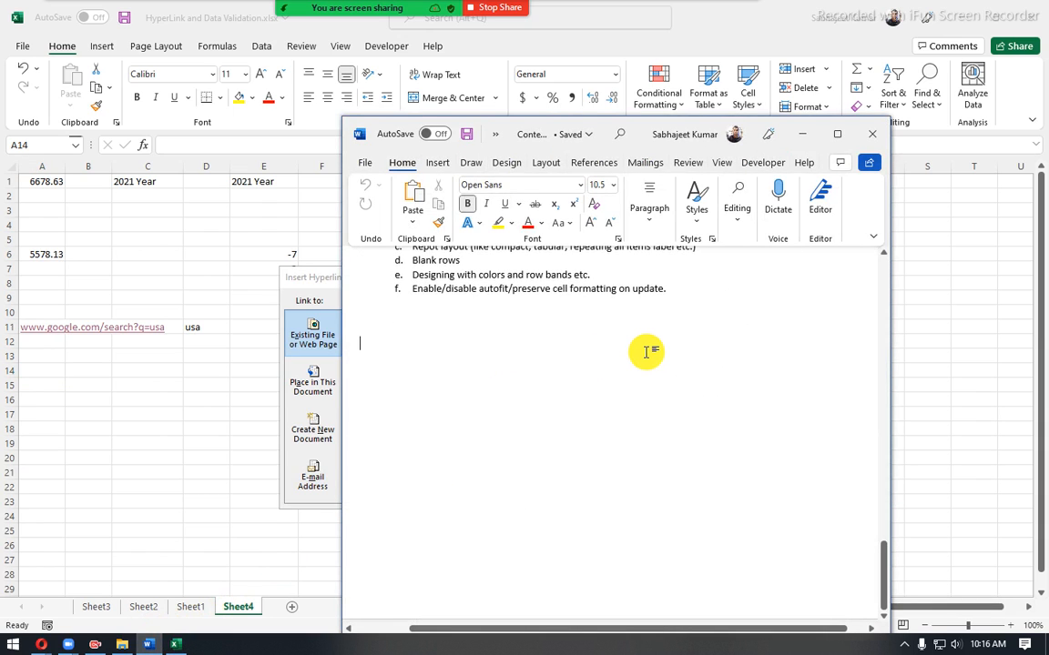
- Add a couple of blank lines below the outline's last list and clear the trial text
text(th)
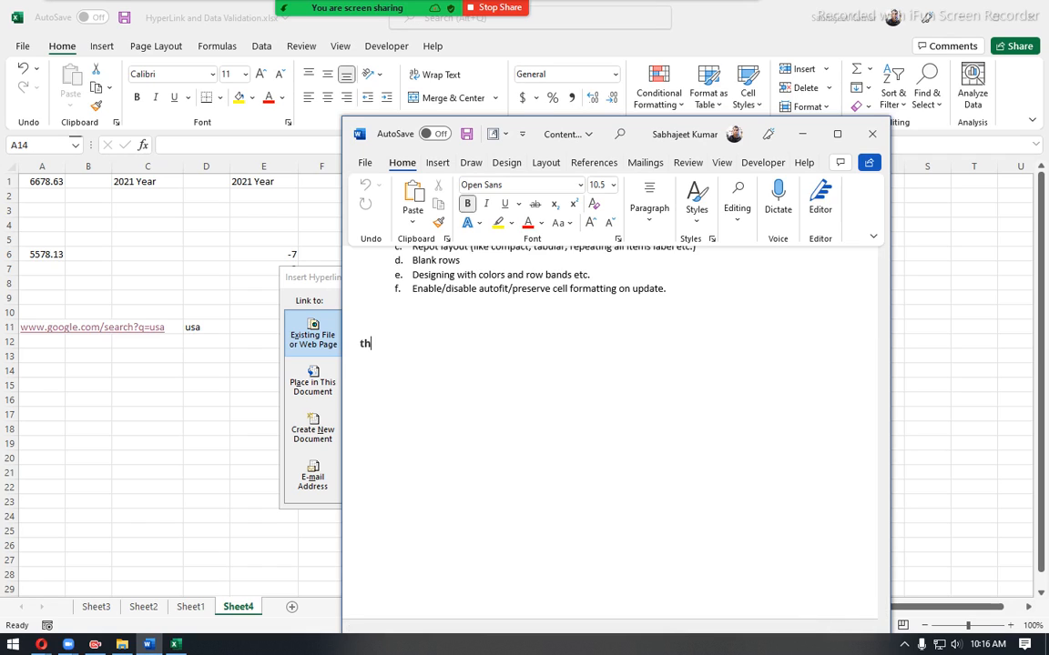
key(BackSpace)
key(BackSpace)
key(BackSpace)
key(Return)
key(Return)
key(BackSpace)
key(BackSpace)
text(fast)
key(BackSpace)
key(BackSpace)
key(BackSpace)
key(BackSpace)
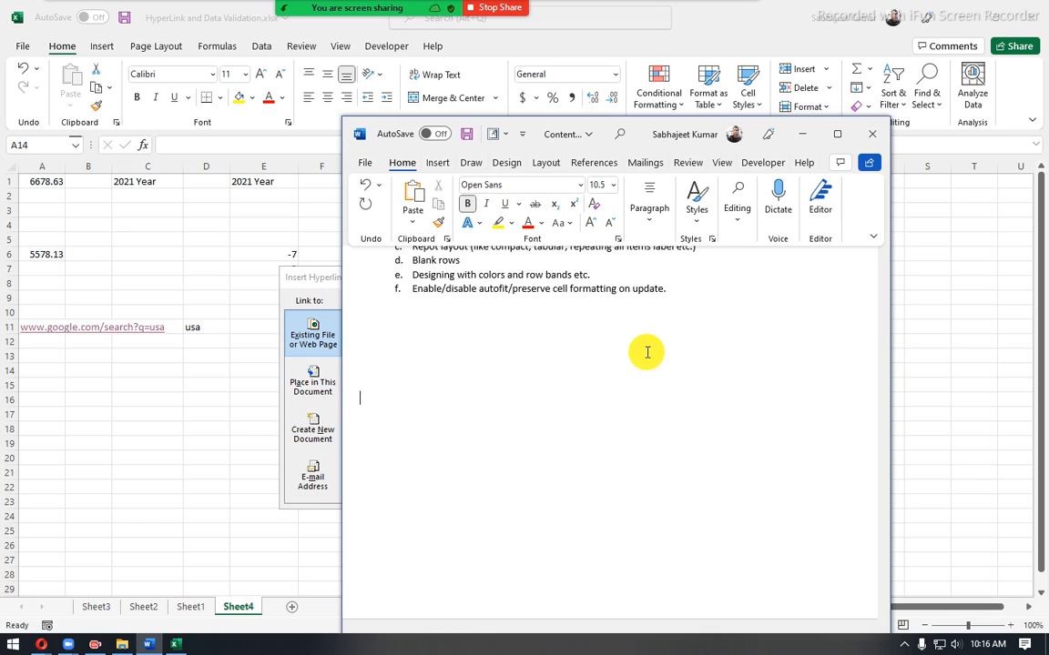
- Enter the sample line "Best Search Egnine" at the end of the Word document
text(Best SEar)
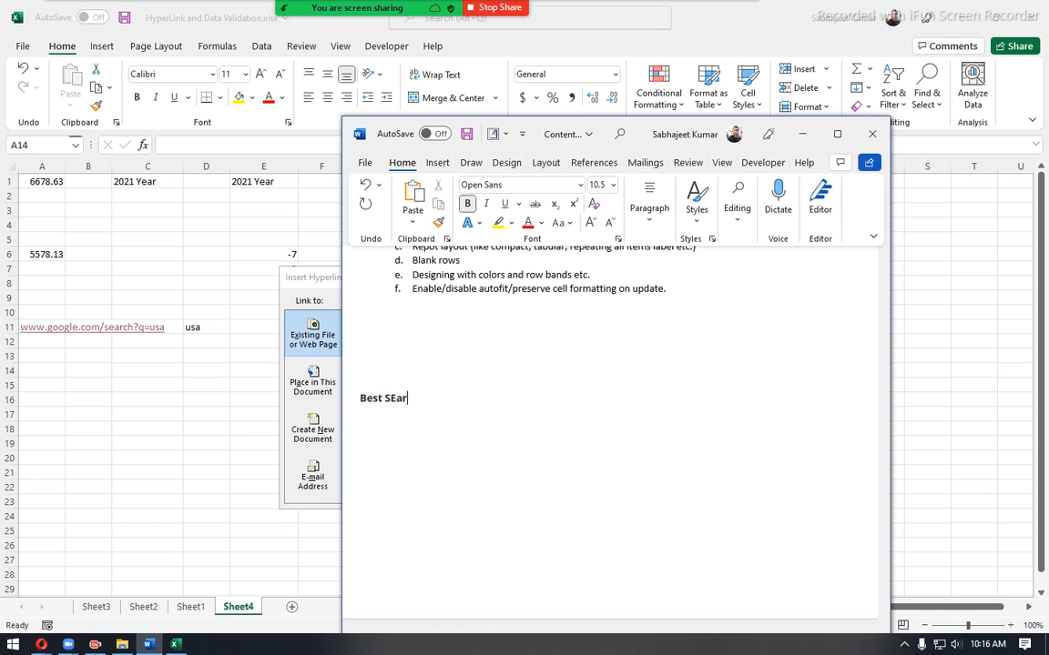
key(BackSpace)
key(BackSpace)
key(BackSpace)
text(earch)
text( eng)
key(BackSpace)
key(BackSpace)
key(BackSpace)
text(Egni)
click(594, 485)
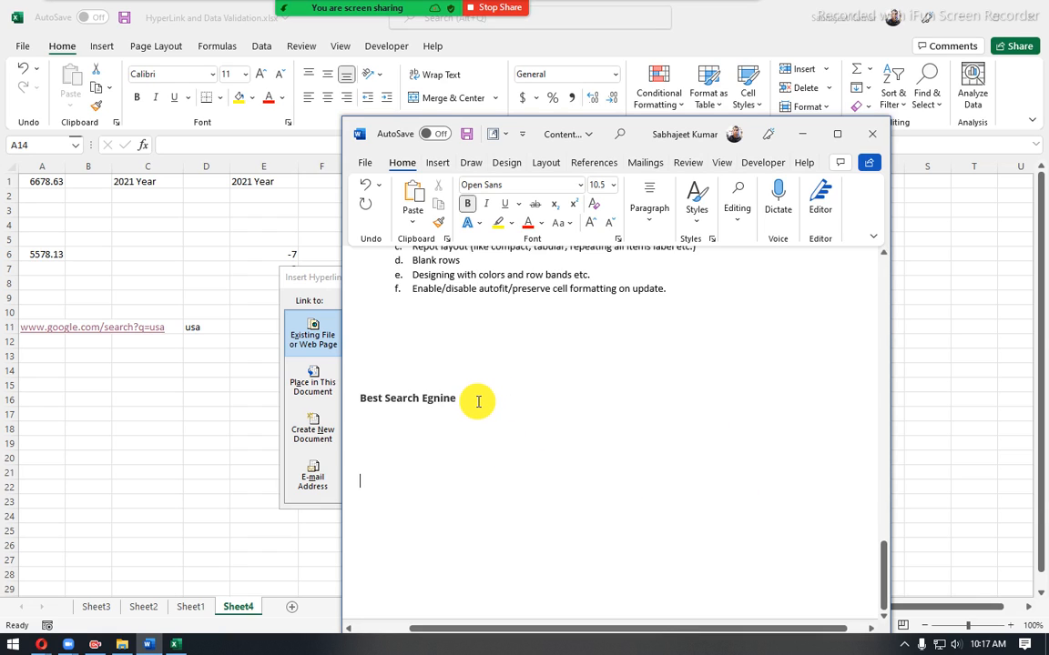
- Highlight the "Best Search Egnine" line in Word and compare it with the display text in Excel's hyperlink dialog
drag(478, 402, 364, 407)
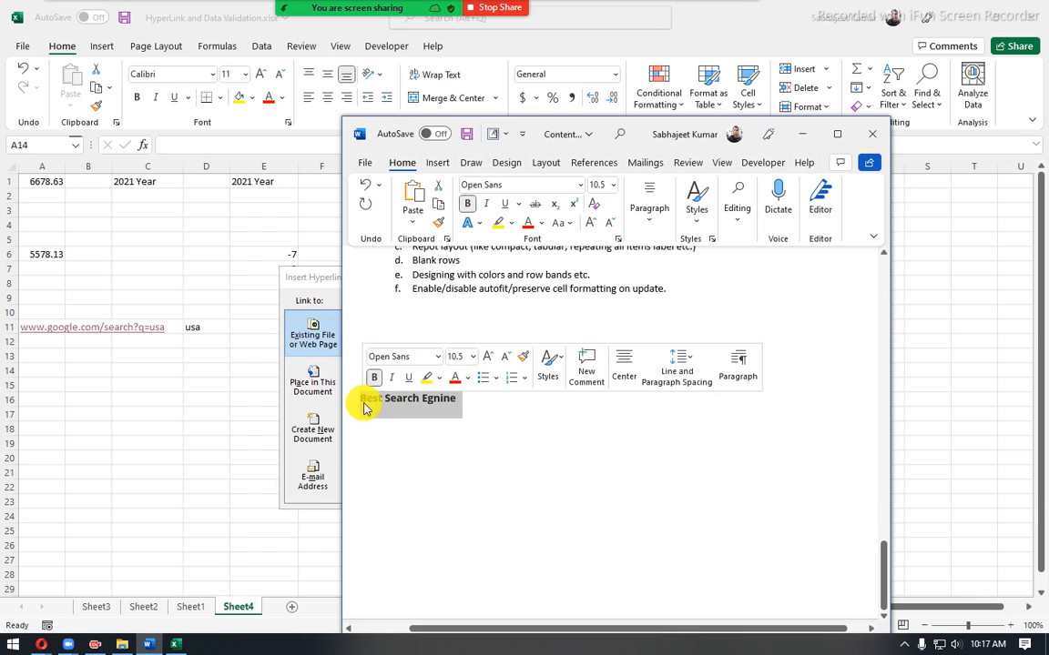
click(318, 288)
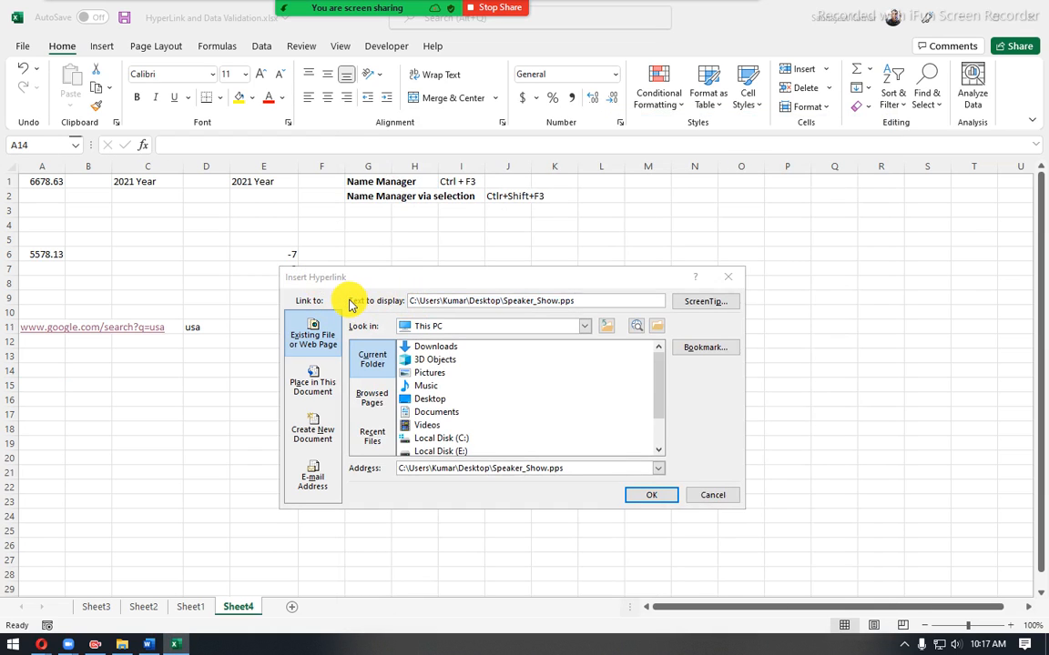
key(alt+Tab)
click(461, 398)
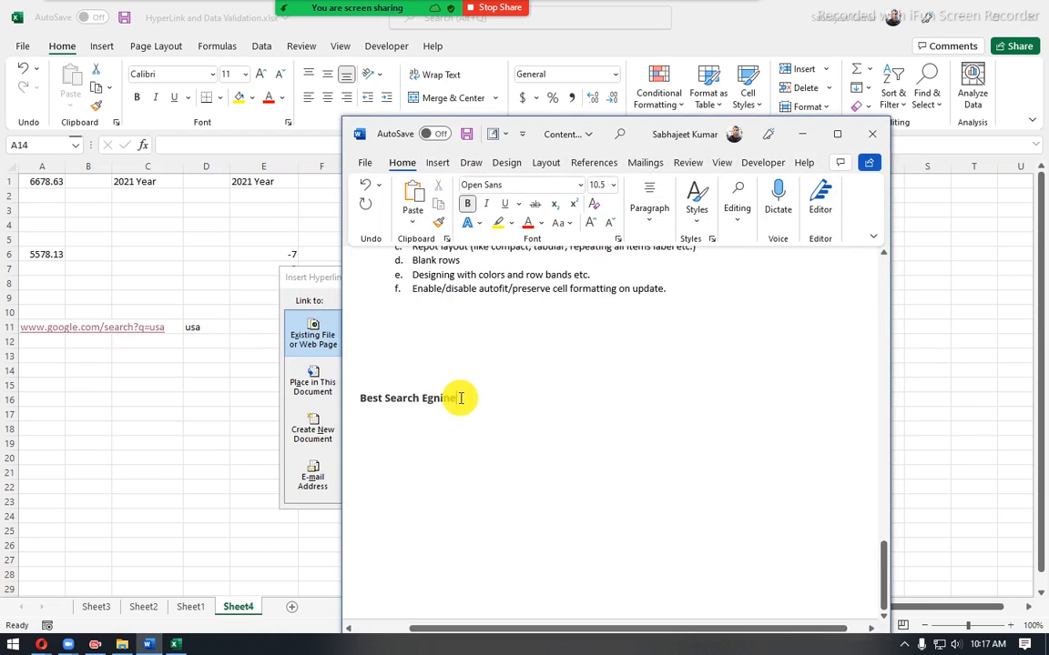
drag(461, 398, 351, 398)
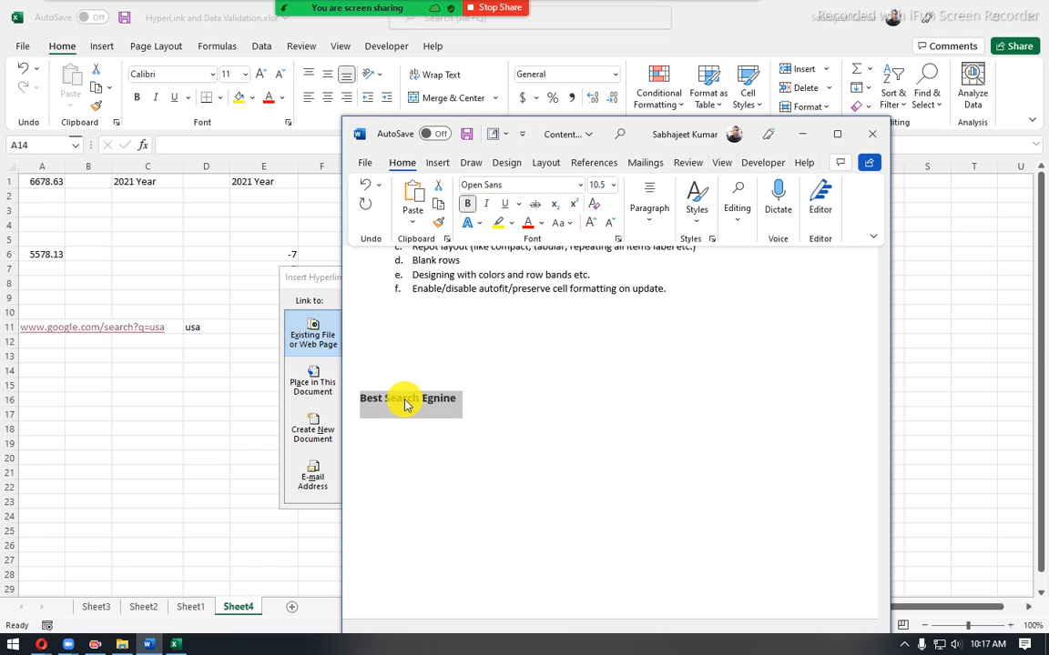
- Return to the Excel hyperlink dialog and try to choose a bookmark inside Speaker_Show.pps
click(307, 280)
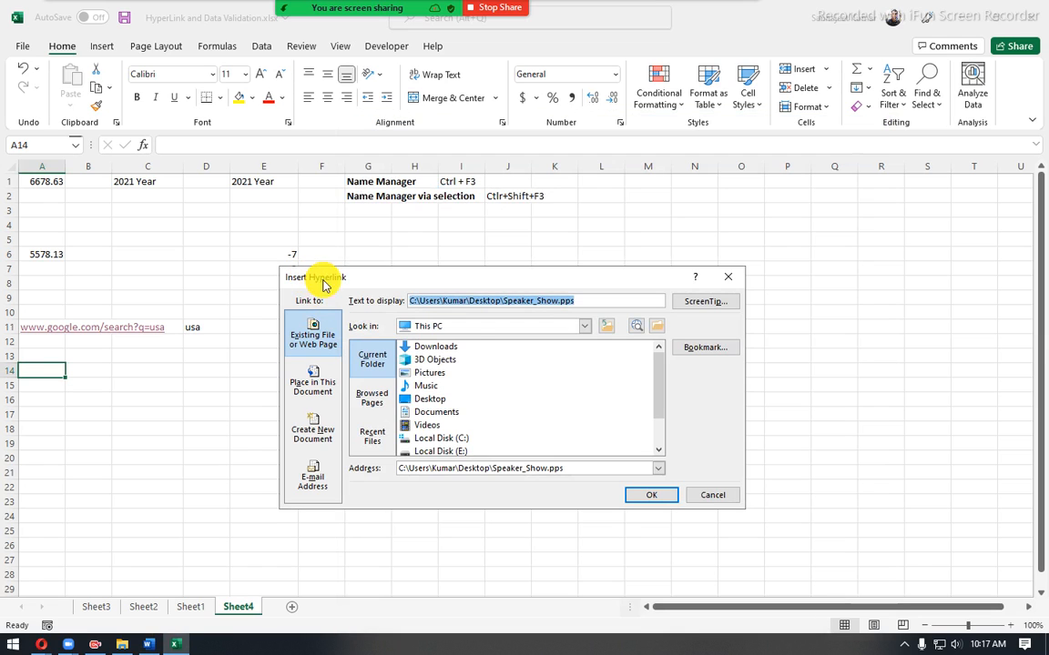
click(688, 349)
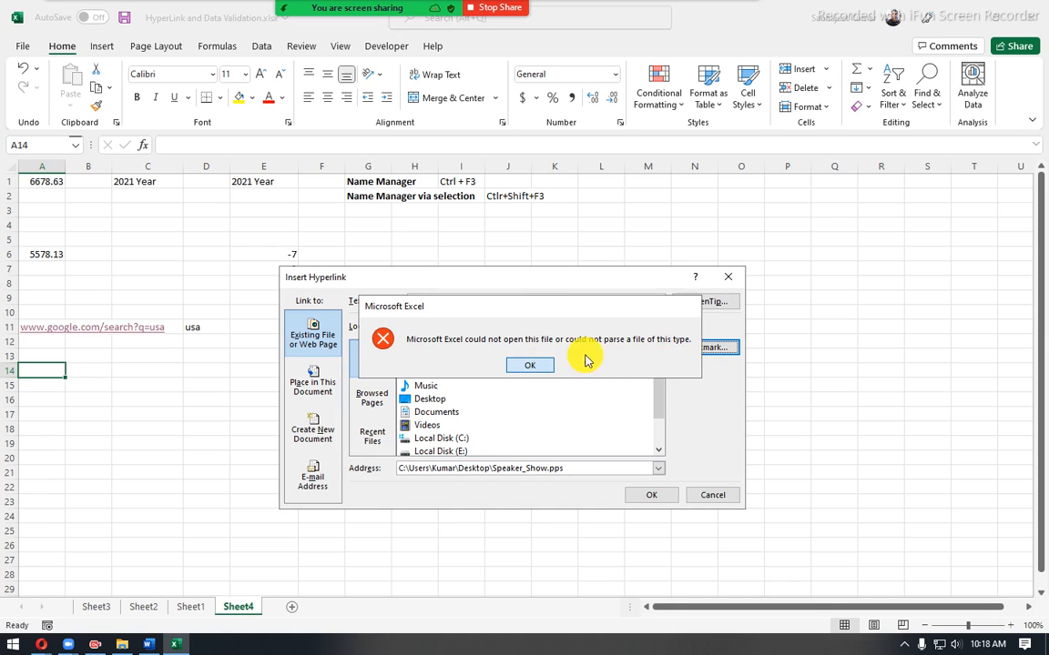
click(532, 367)
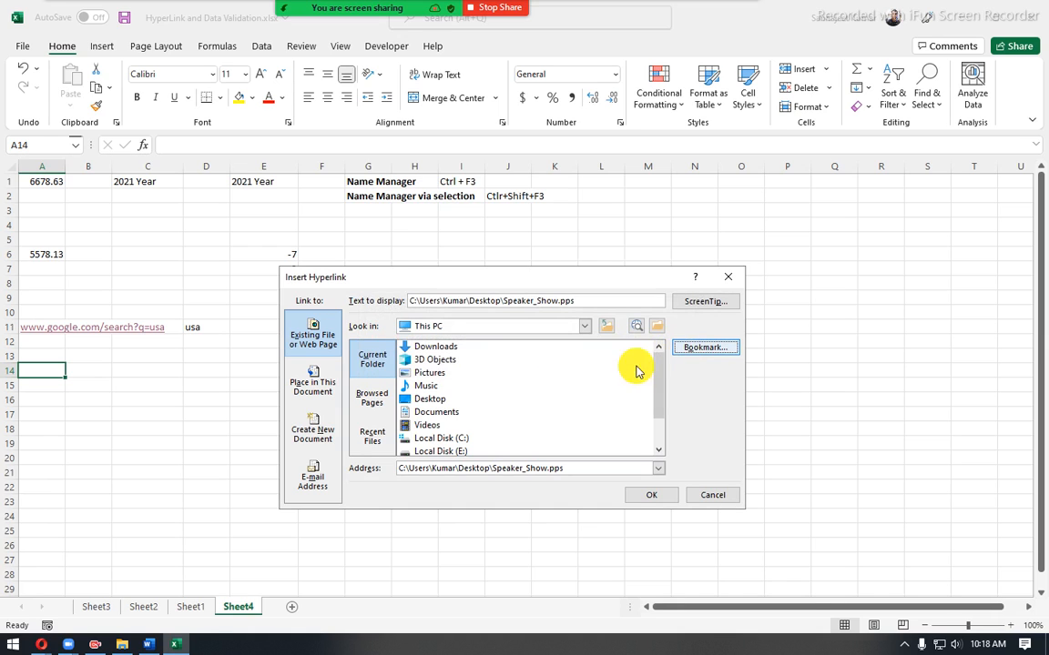
- Switch to the Opera window with the india search and look through its Speed Dial page
click(45, 642)
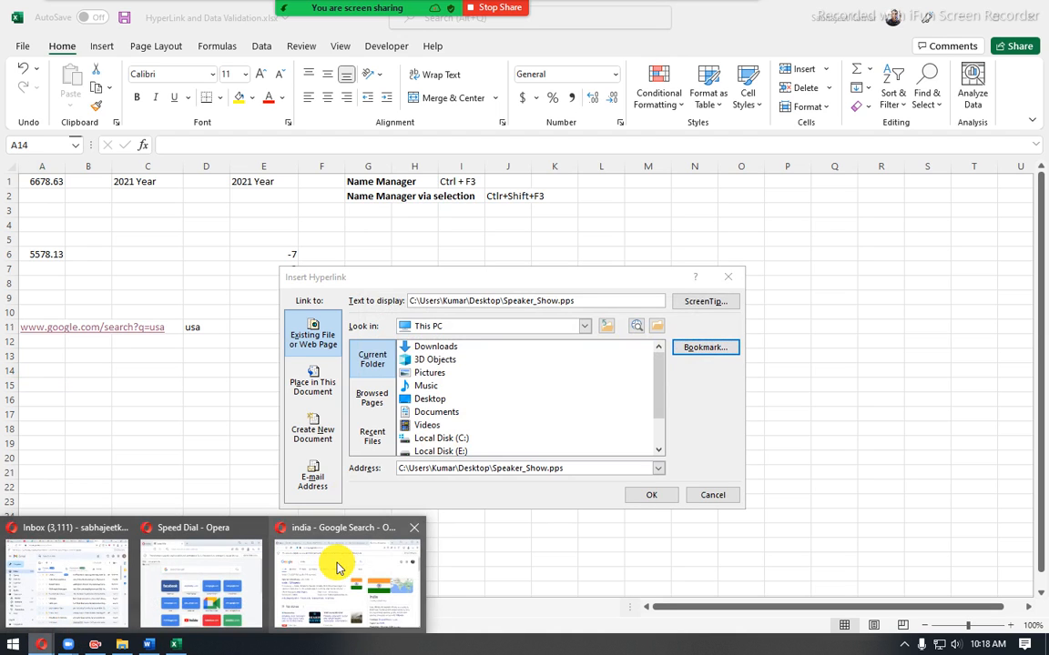
click(341, 569)
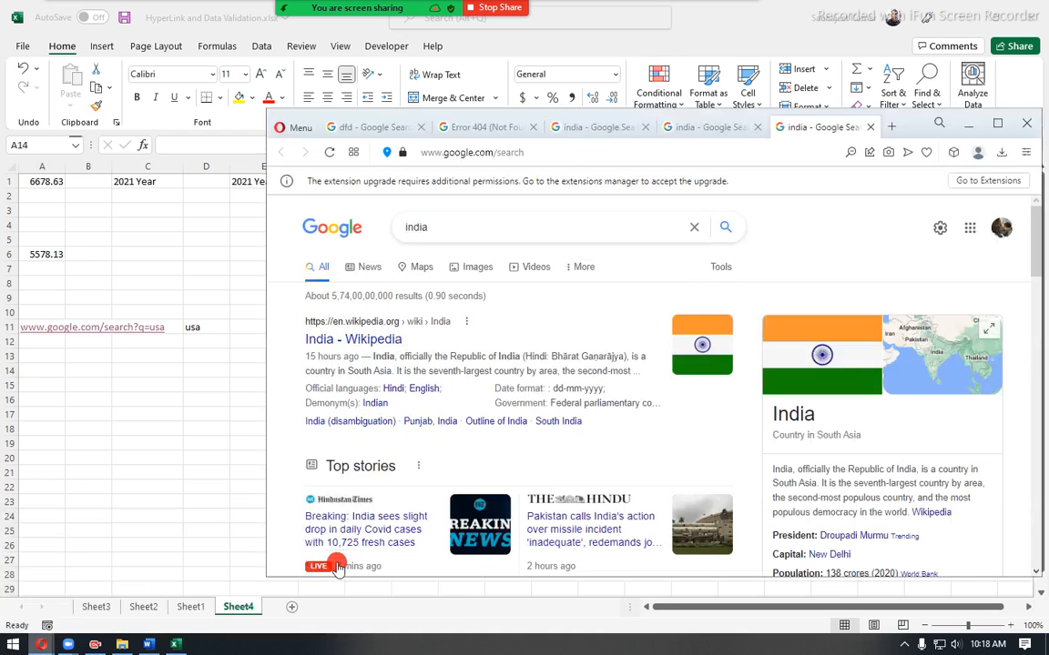
click(353, 153)
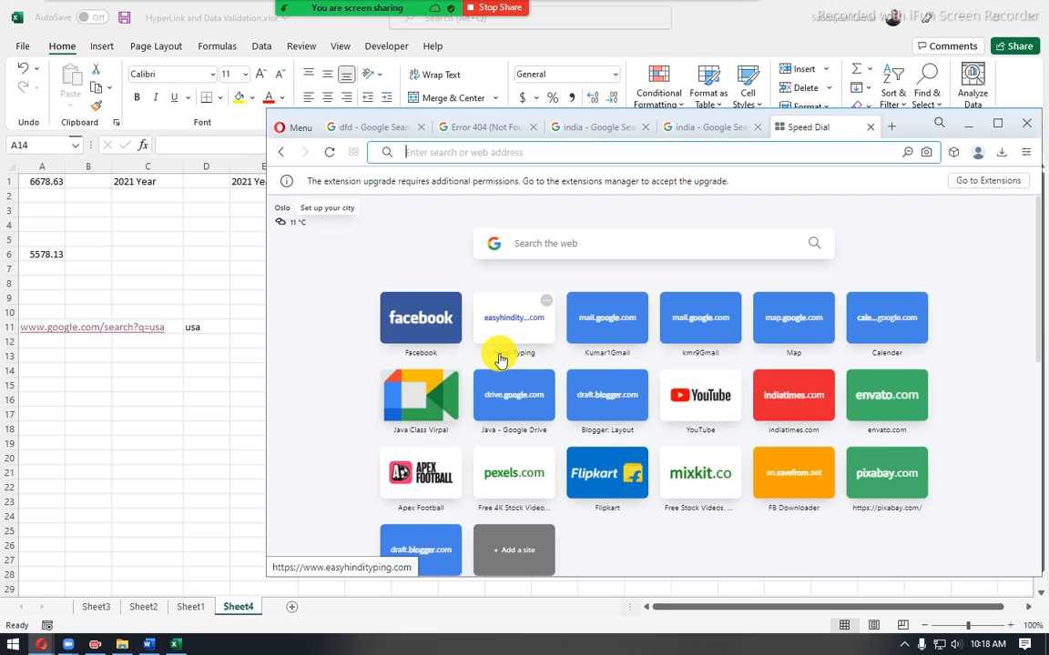
scroll(476, 374, down, 3)
scroll(623, 437, up, 3)
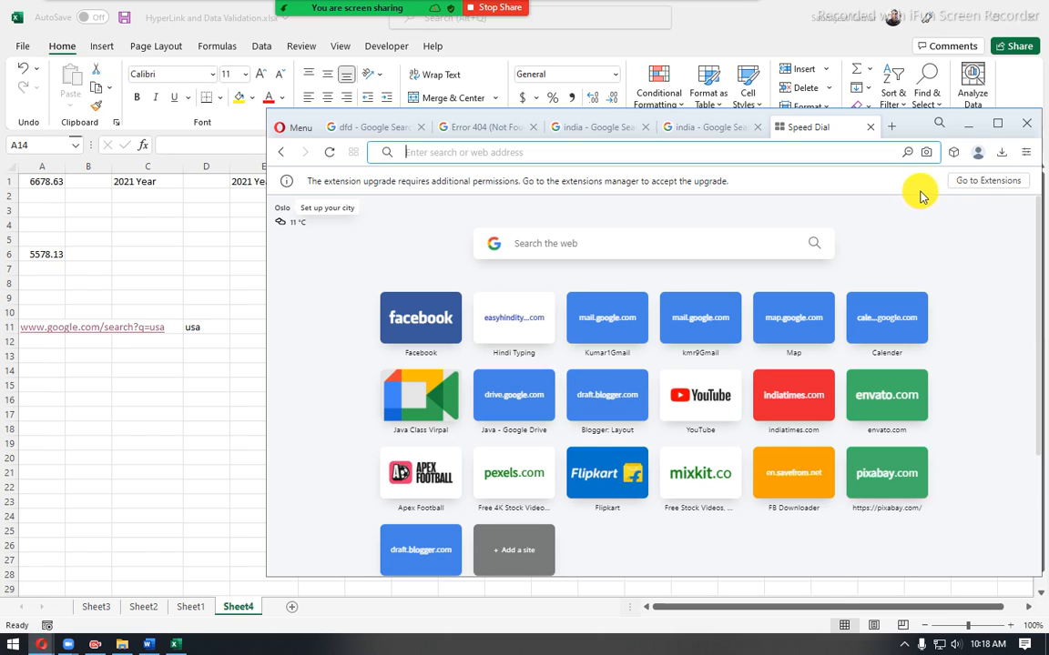
- Show Opera's bookmarks bar and open the bookmarked SSIS interview questions page, then return to Excel
click(1026, 153)
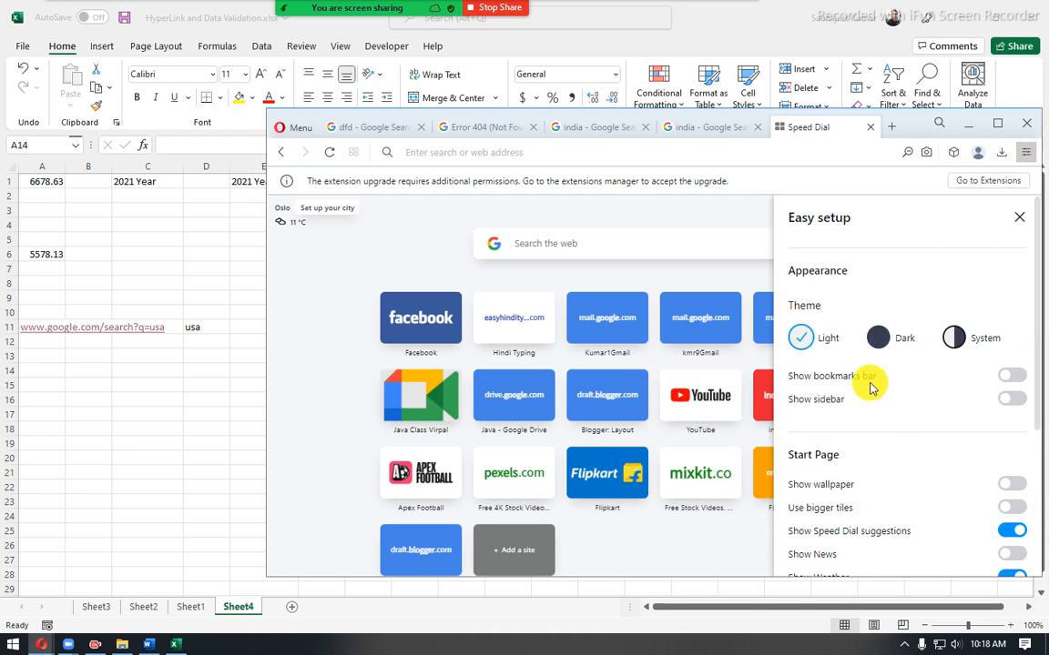
click(1011, 375)
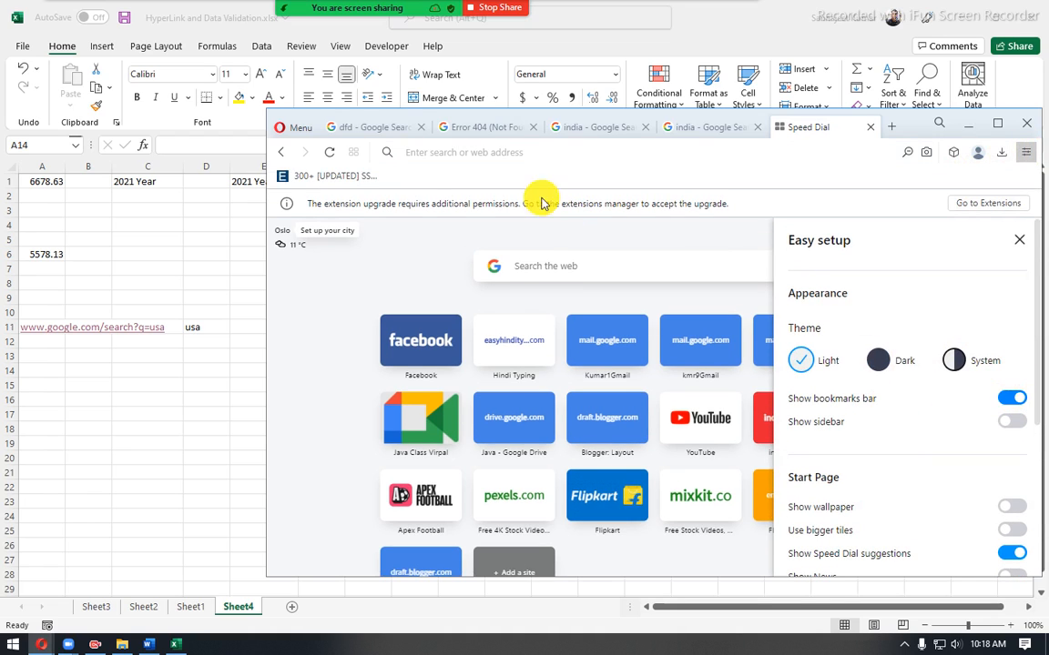
click(368, 180)
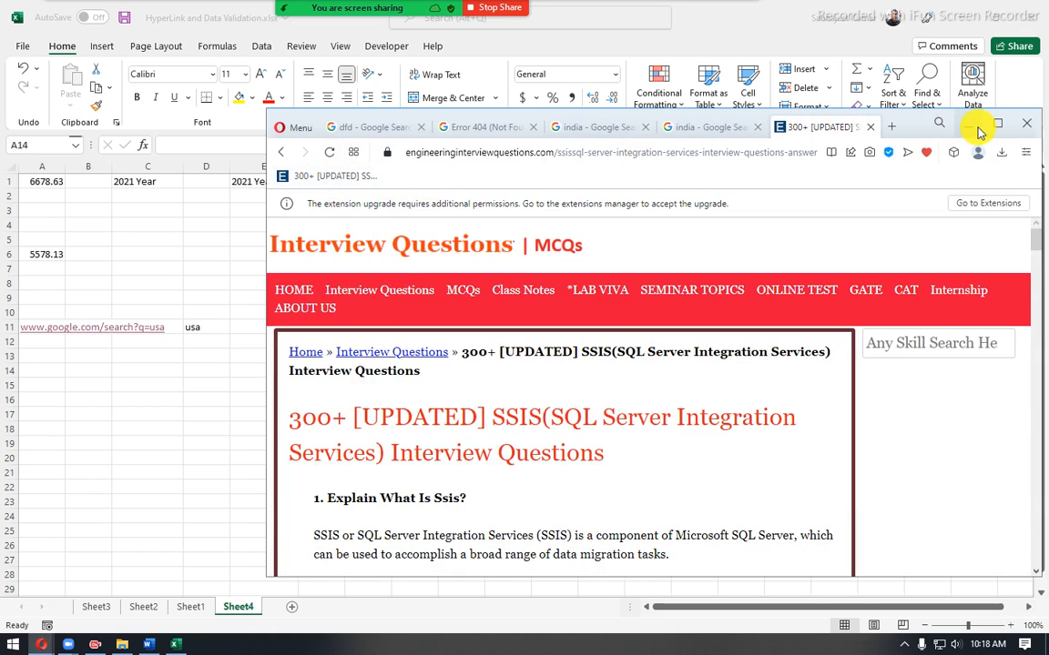
click(968, 123)
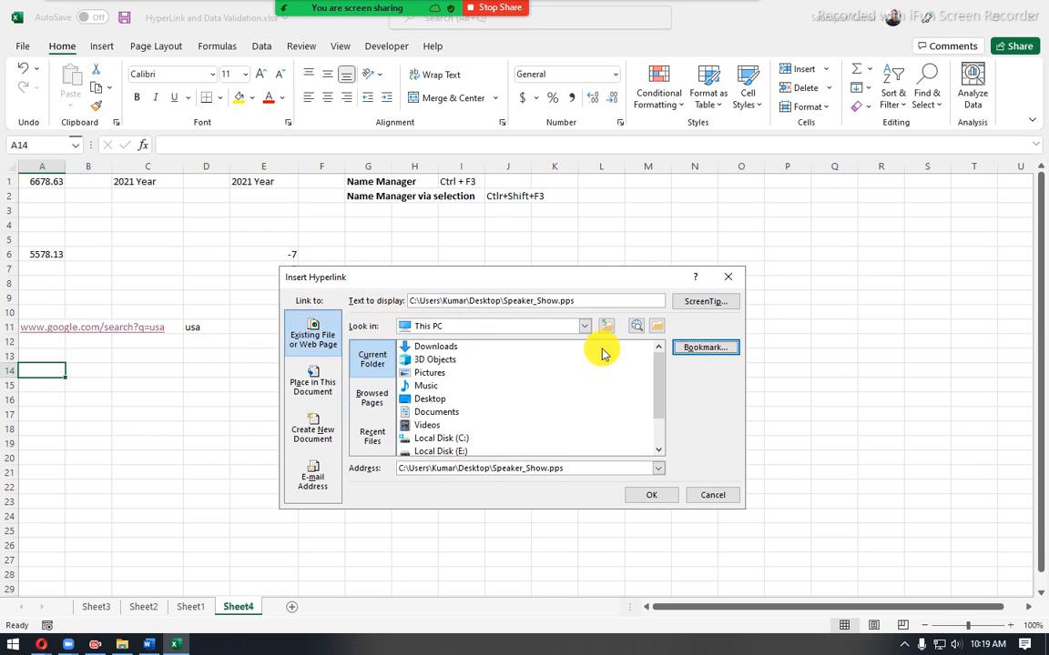
- Change the link type to Place in This Document and review the available sheets and defined names
click(329, 376)
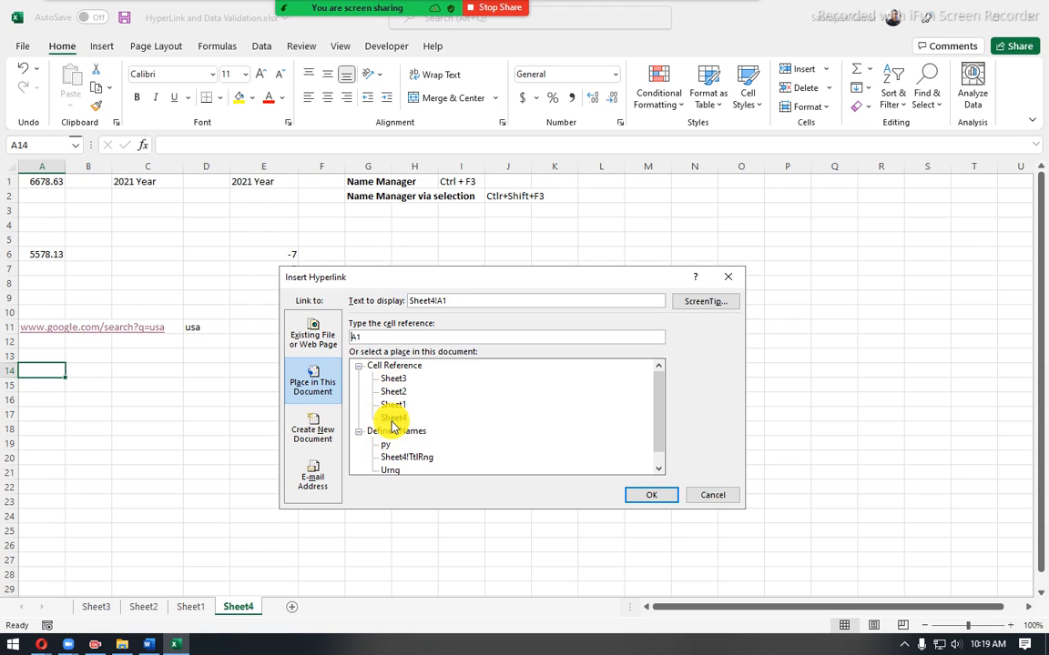
scroll(389, 428, down, 1)
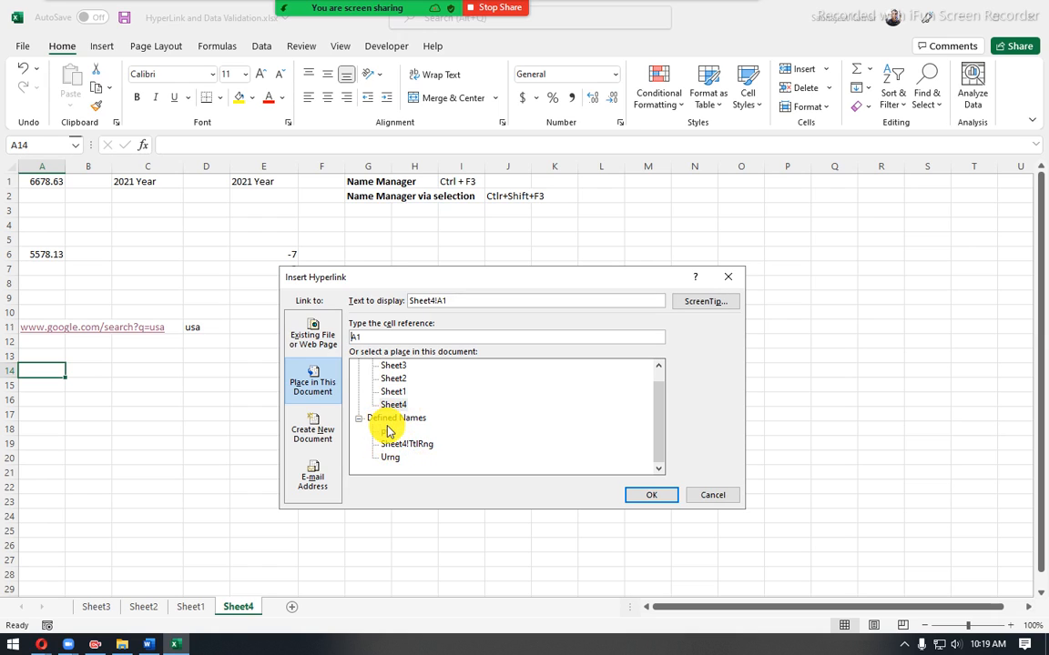
scroll(391, 427, up, 1)
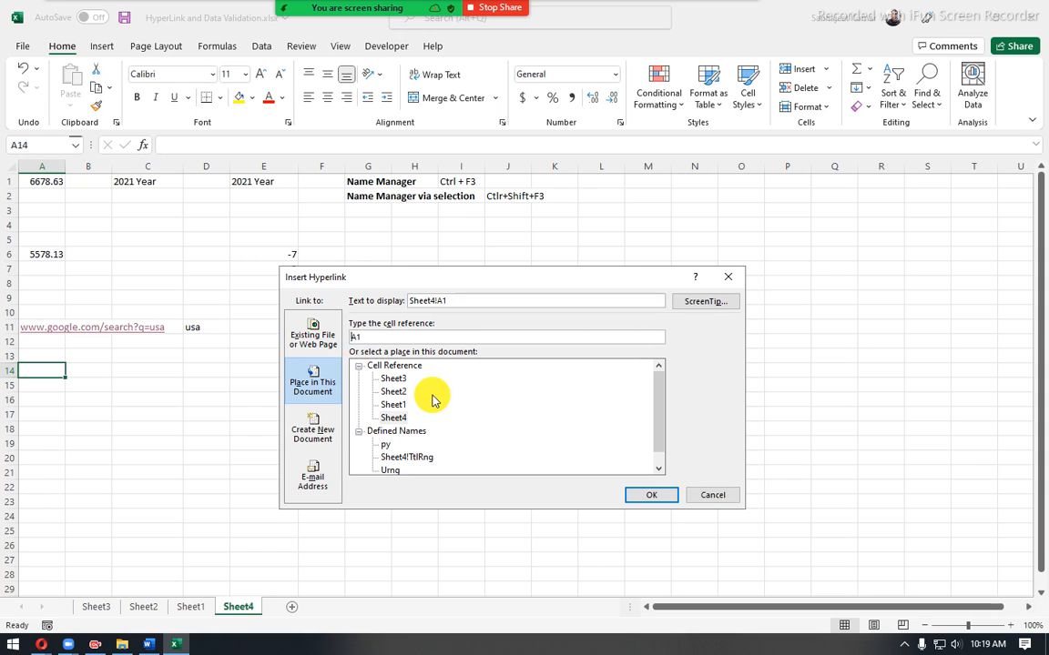
- Review the Create New Document link options, including the Project folder on the Desktop, the available file types and the editing choices
click(314, 428)
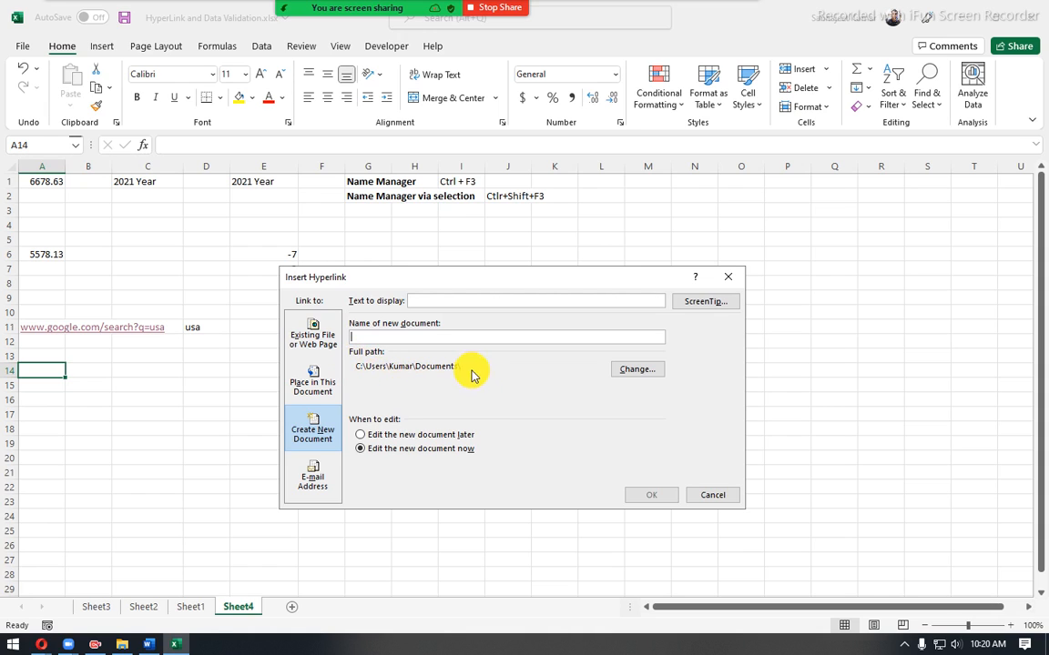
click(628, 369)
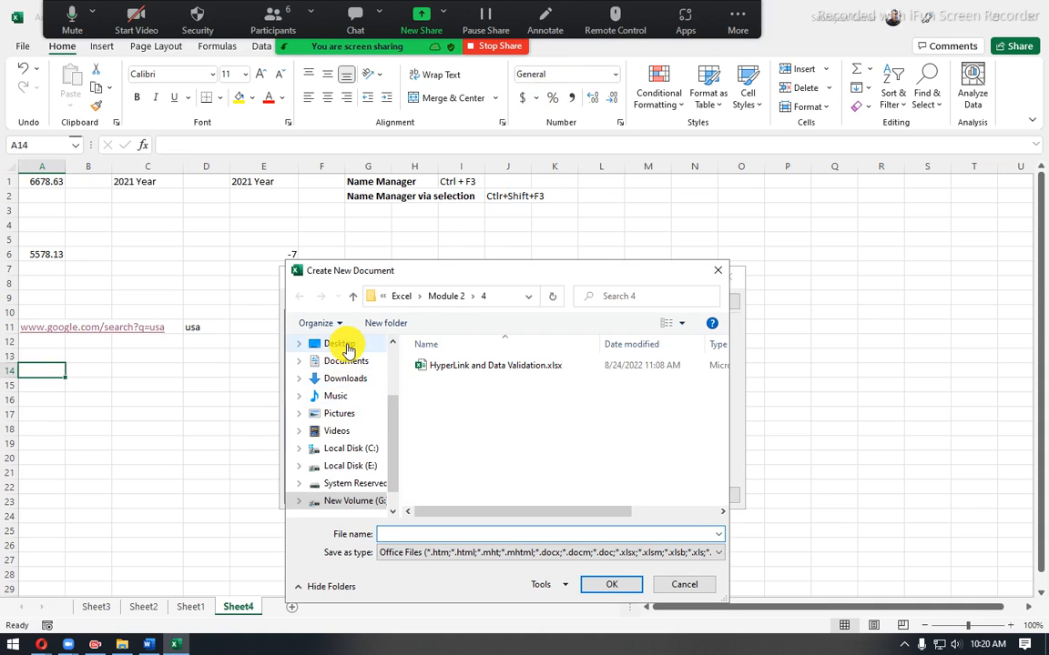
click(347, 350)
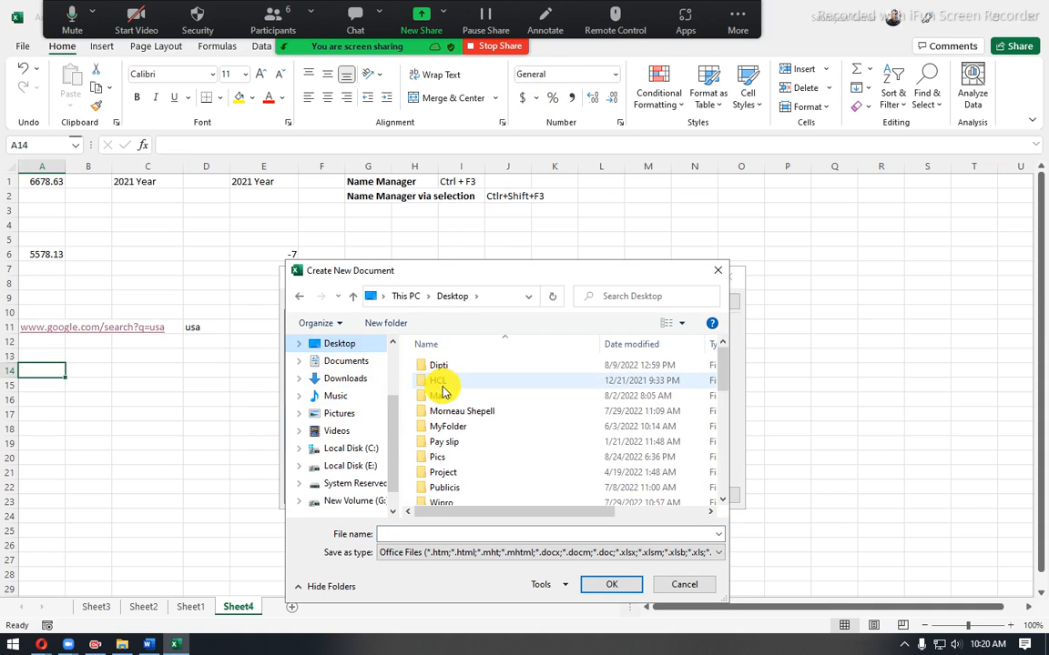
double_click(444, 473)
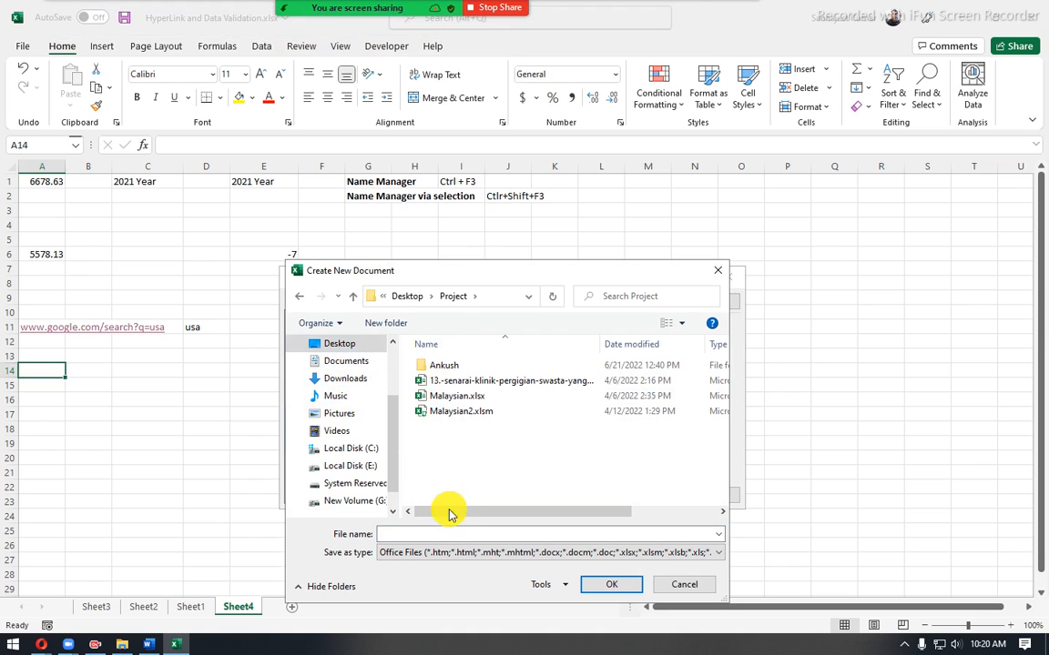
click(441, 536)
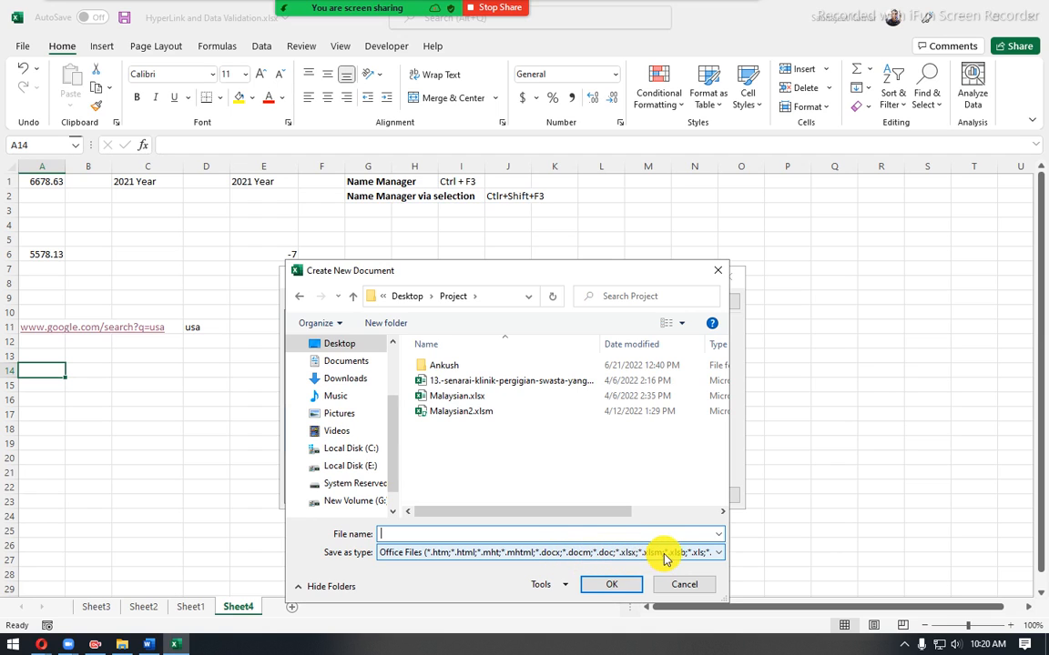
click(713, 552)
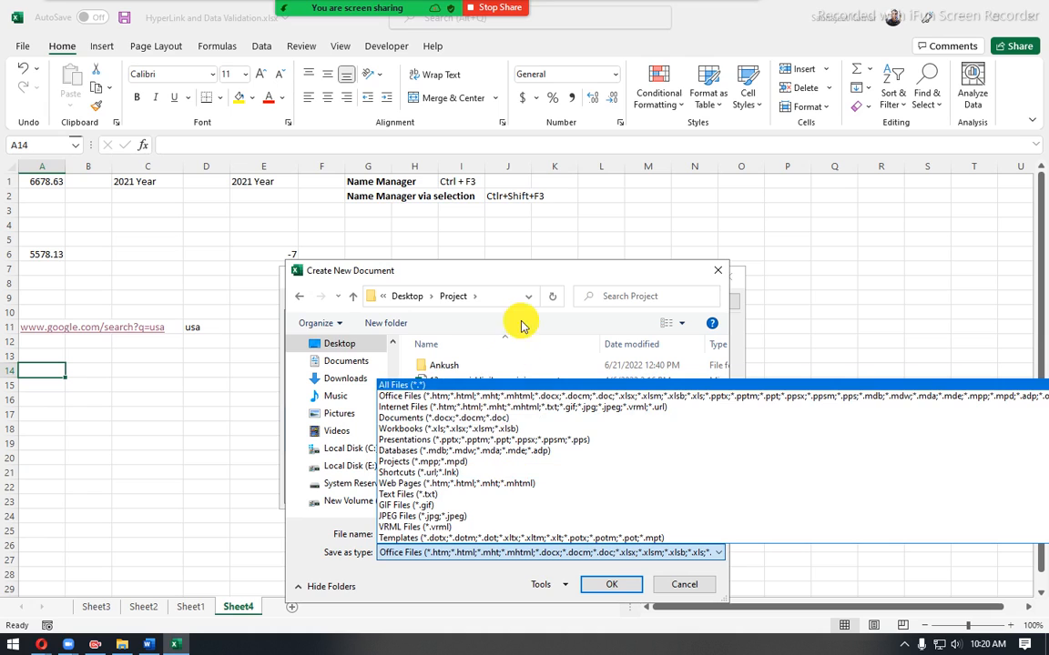
click(491, 274)
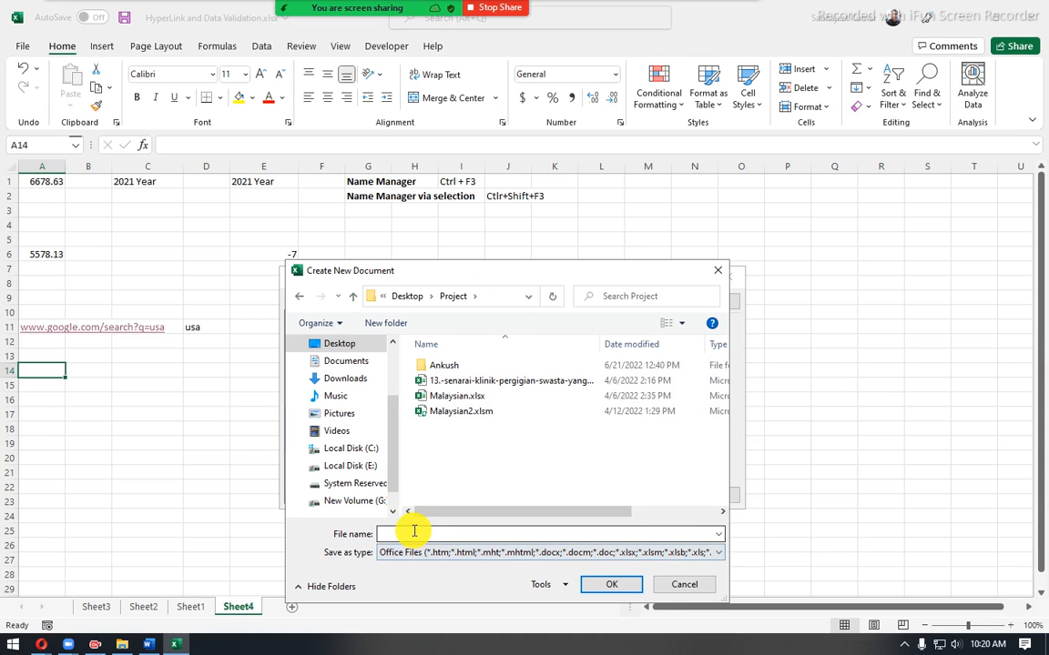
click(676, 585)
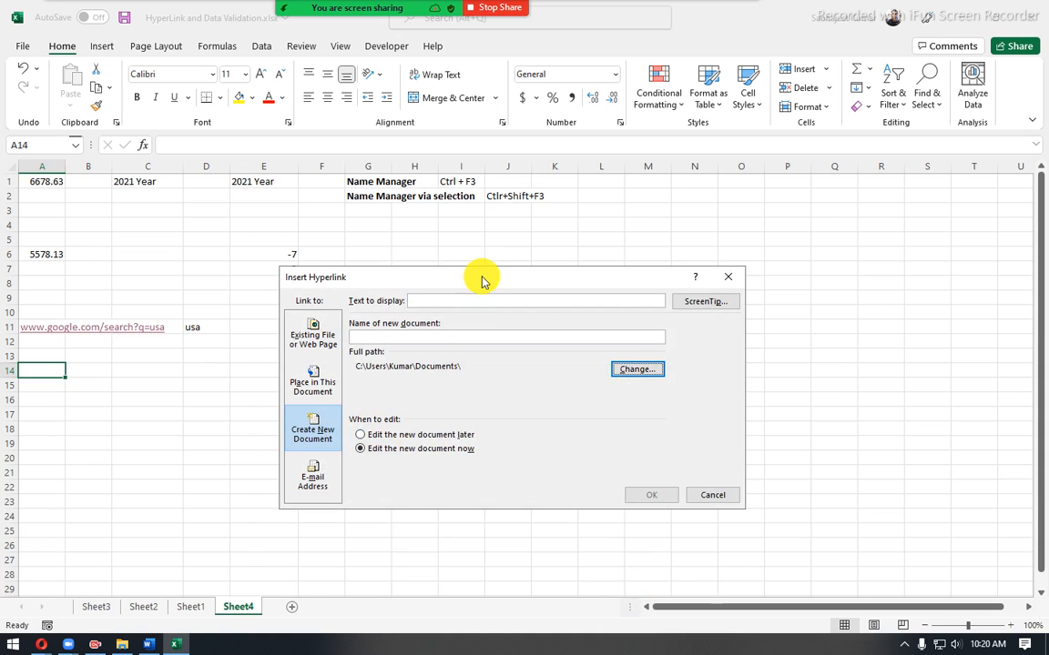
drag(484, 282, 415, 279)
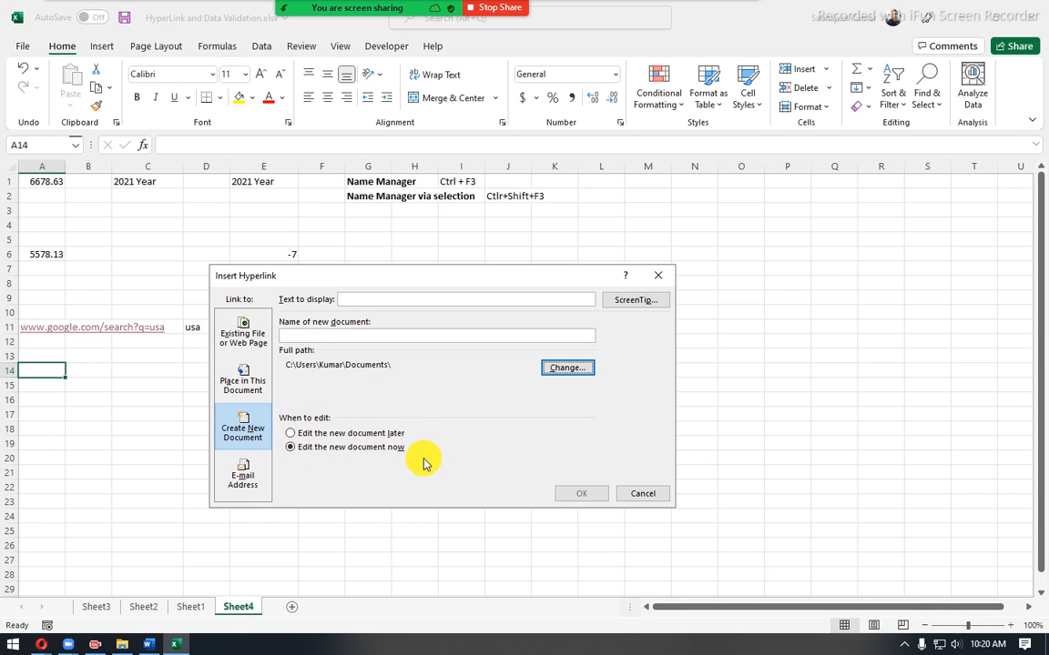
click(291, 449)
- Change the link type to E-mail Address and review its display text, address, subject, recent addresses and ScreenTip settings
click(246, 480)
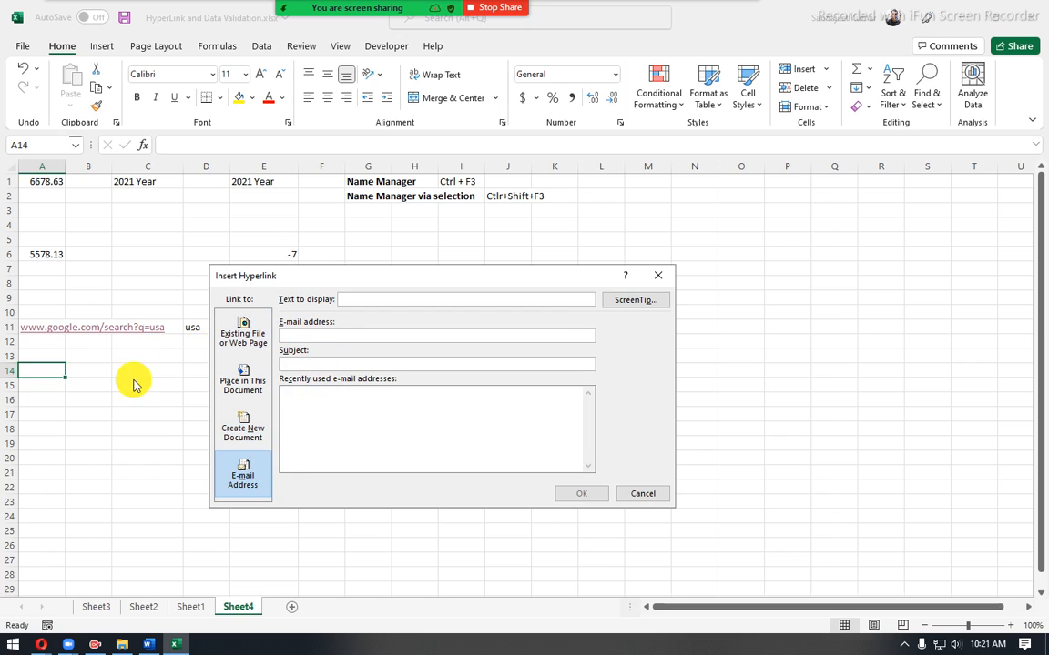
click(312, 336)
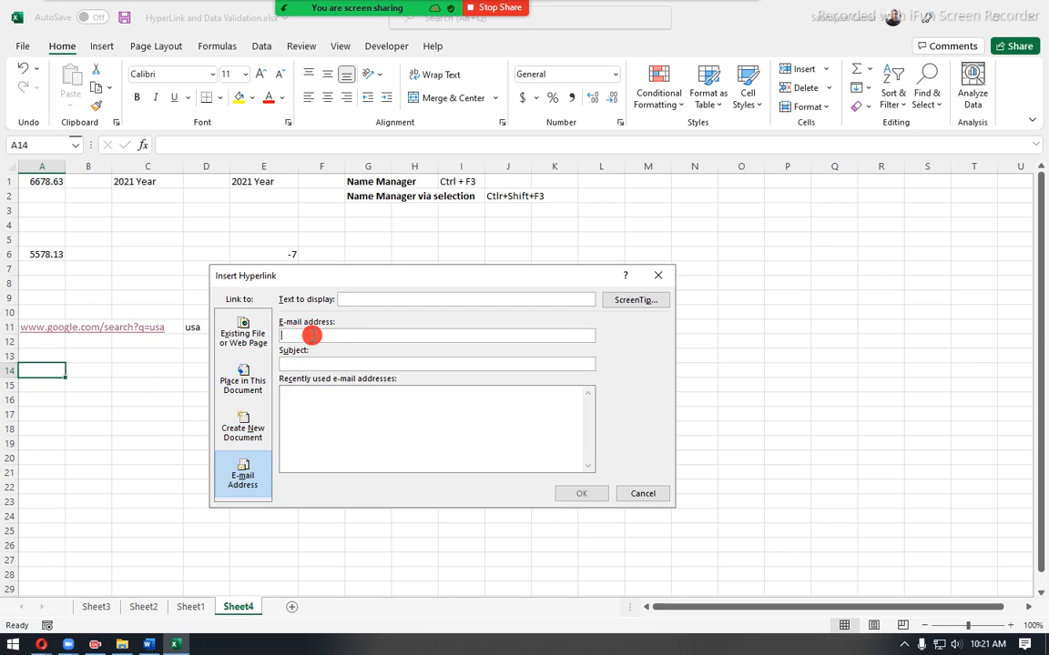
click(303, 336)
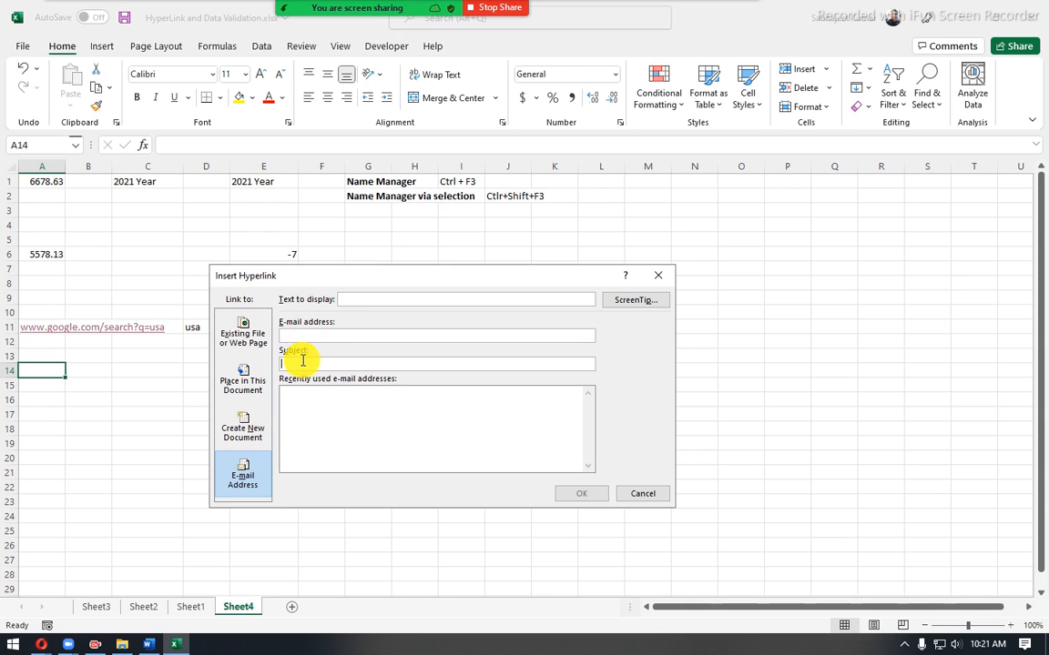
click(307, 411)
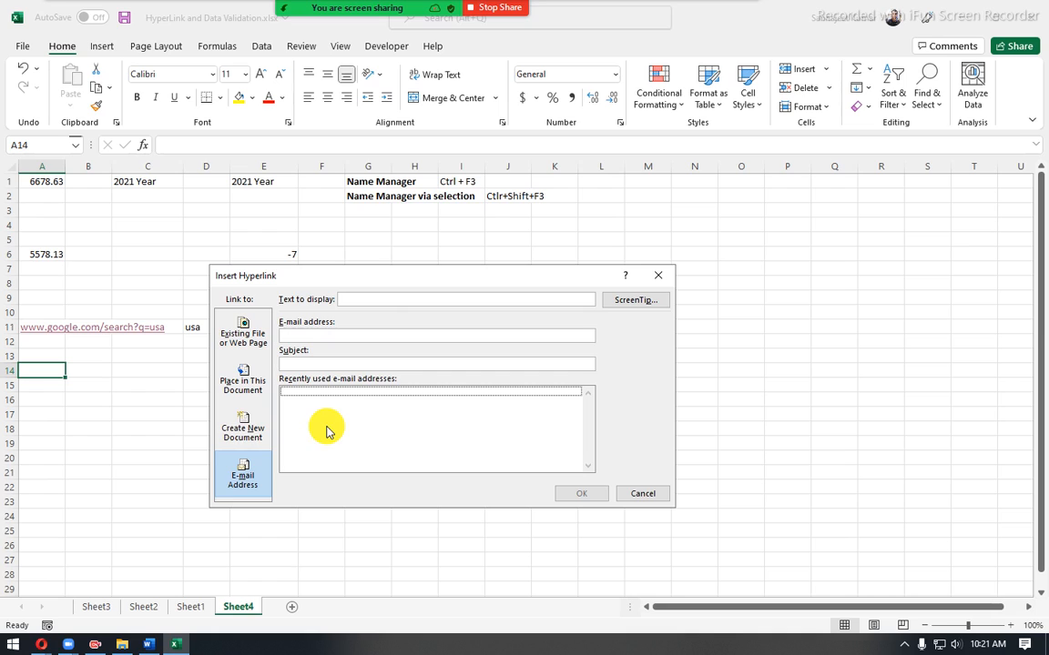
click(375, 299)
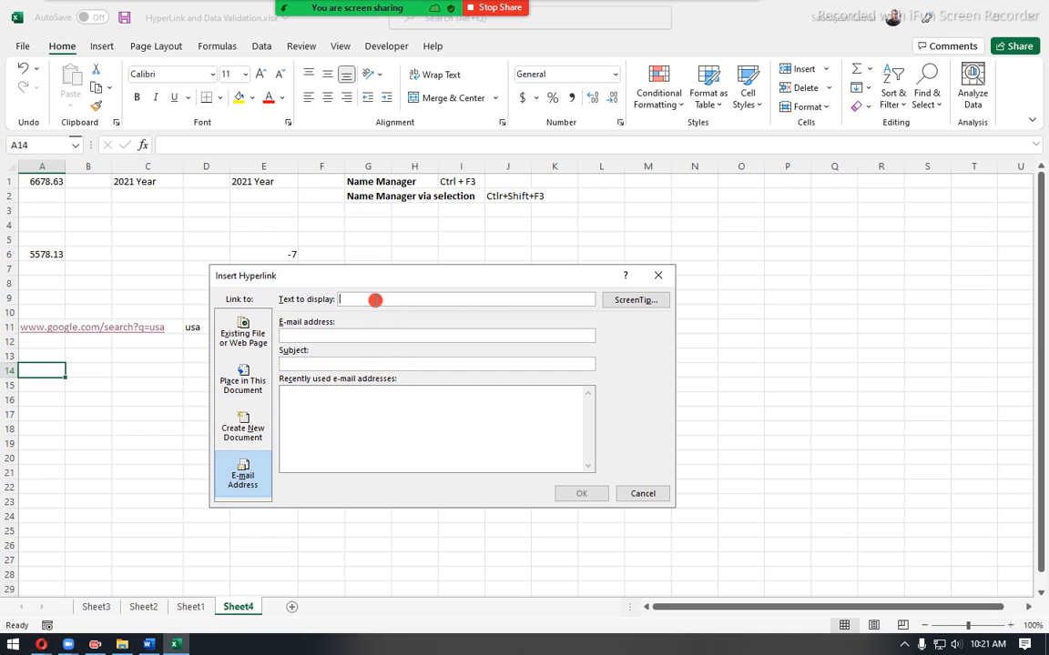
click(638, 300)
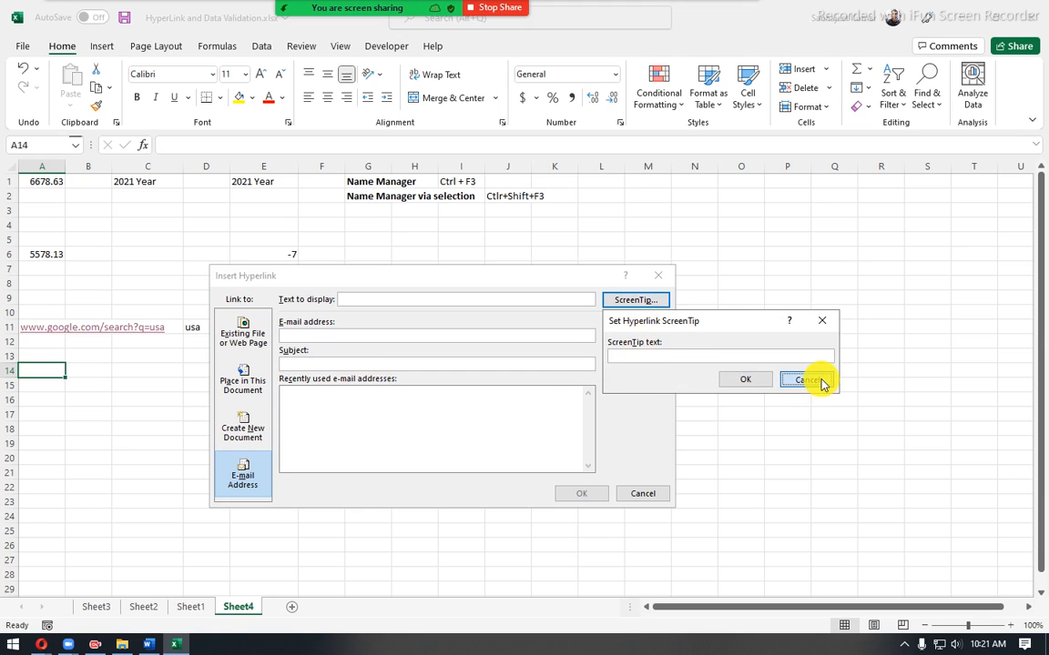
click(817, 380)
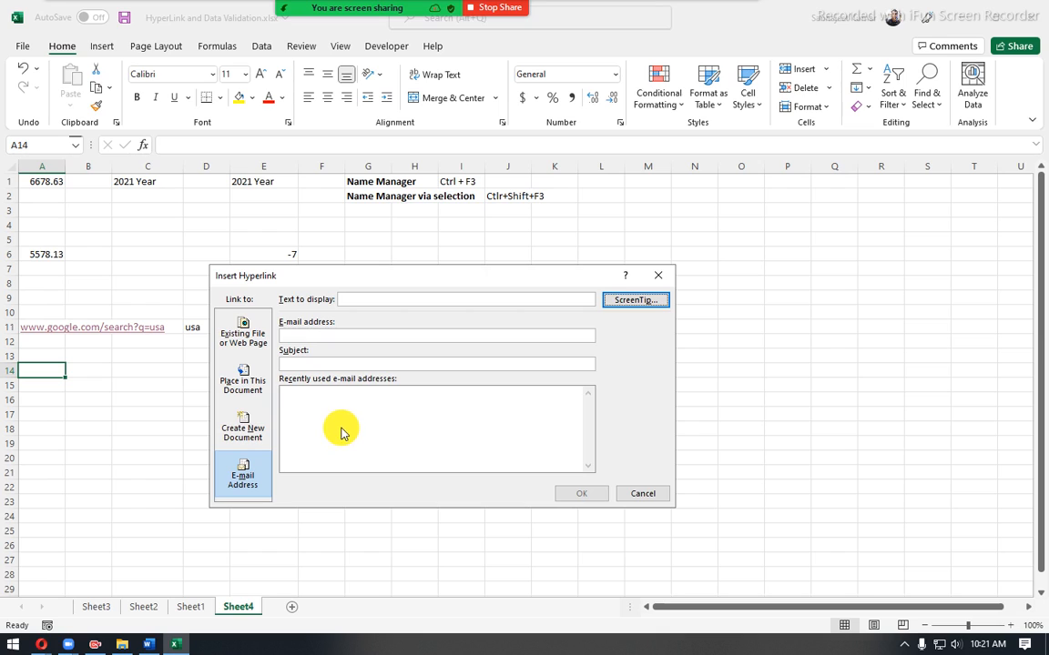
click(302, 397)
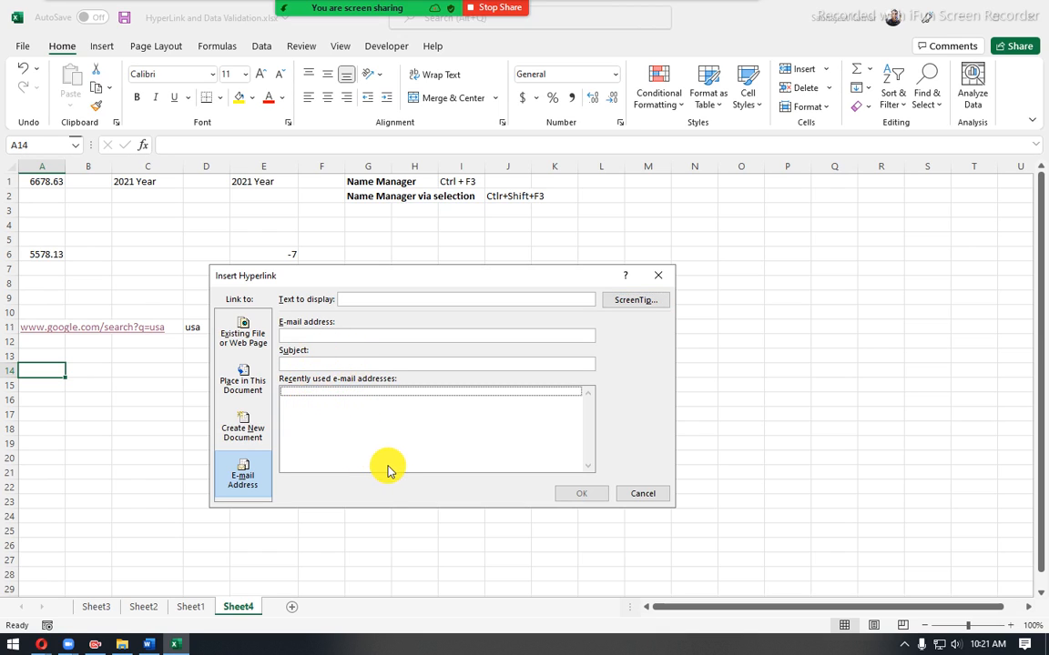
click(392, 336)
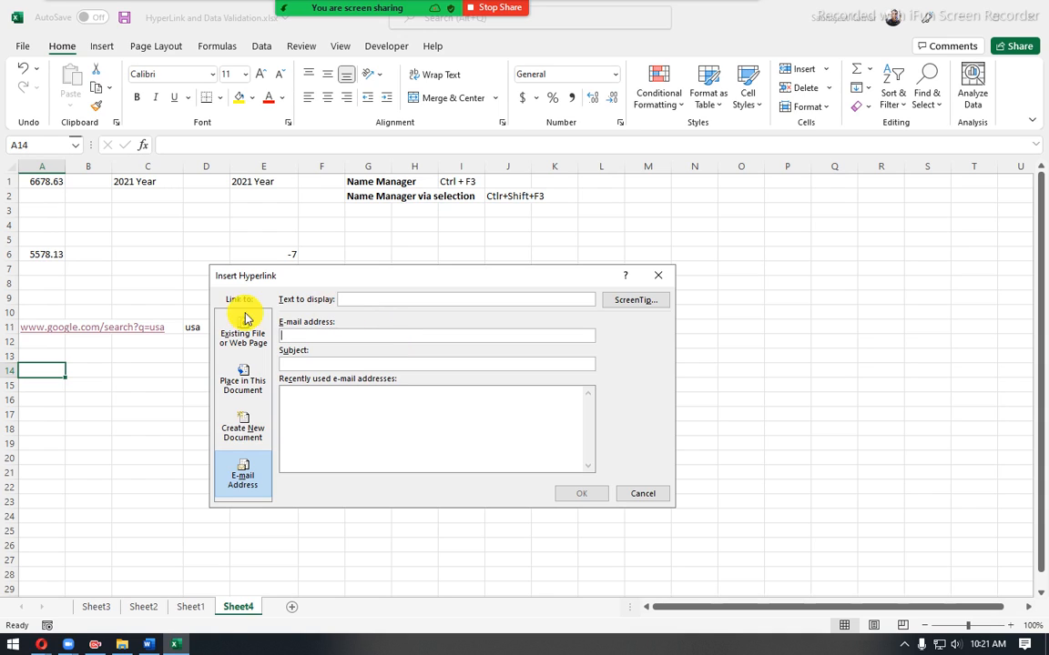
- Change the link type to Existing File or Web Page and choose EMF.txt from the Desktop as the target
click(226, 337)
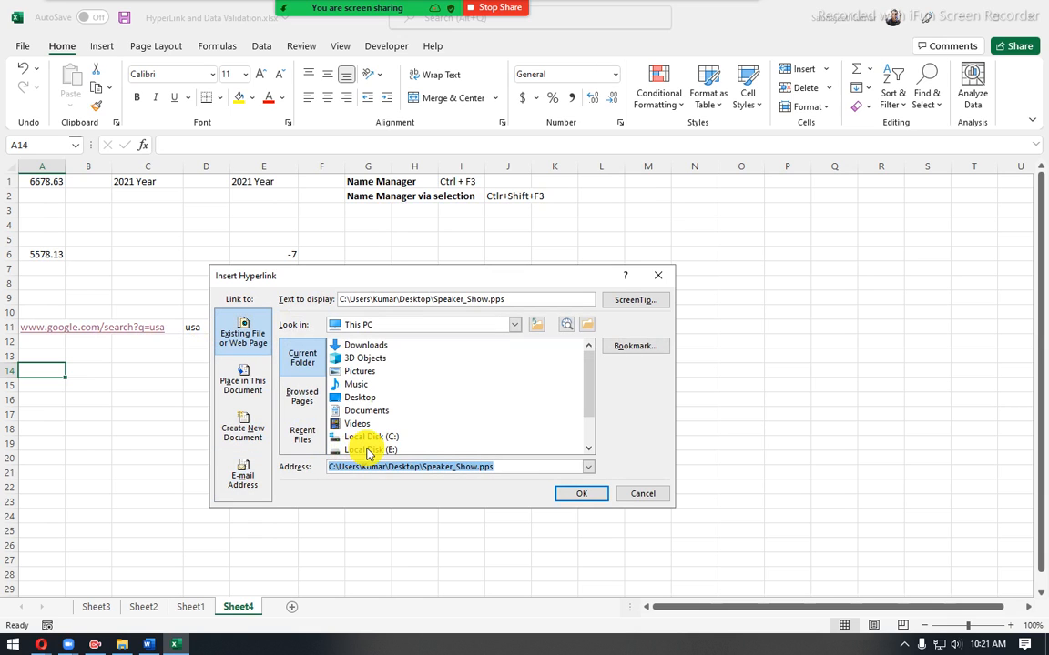
scroll(386, 384, down, 1)
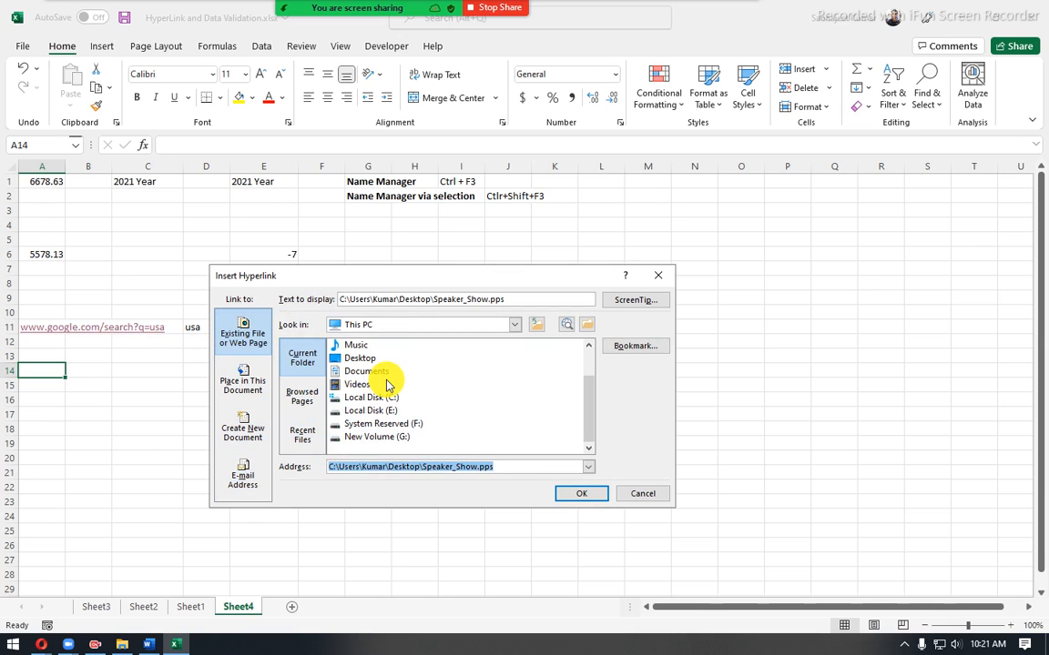
scroll(386, 384, up, 1)
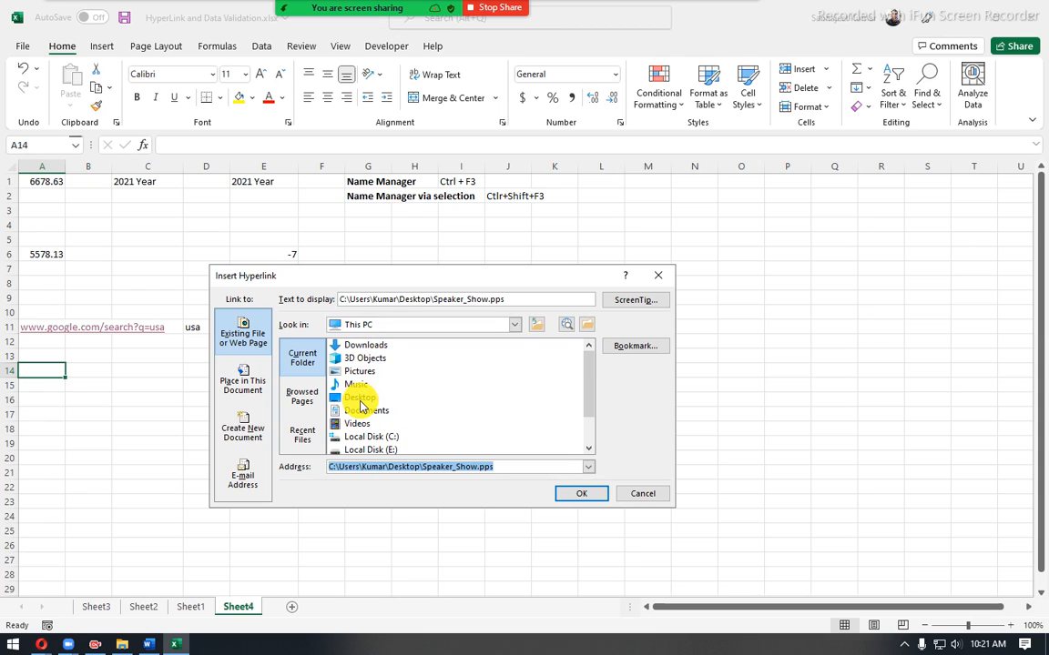
double_click(361, 402)
scroll(362, 404, down, 5)
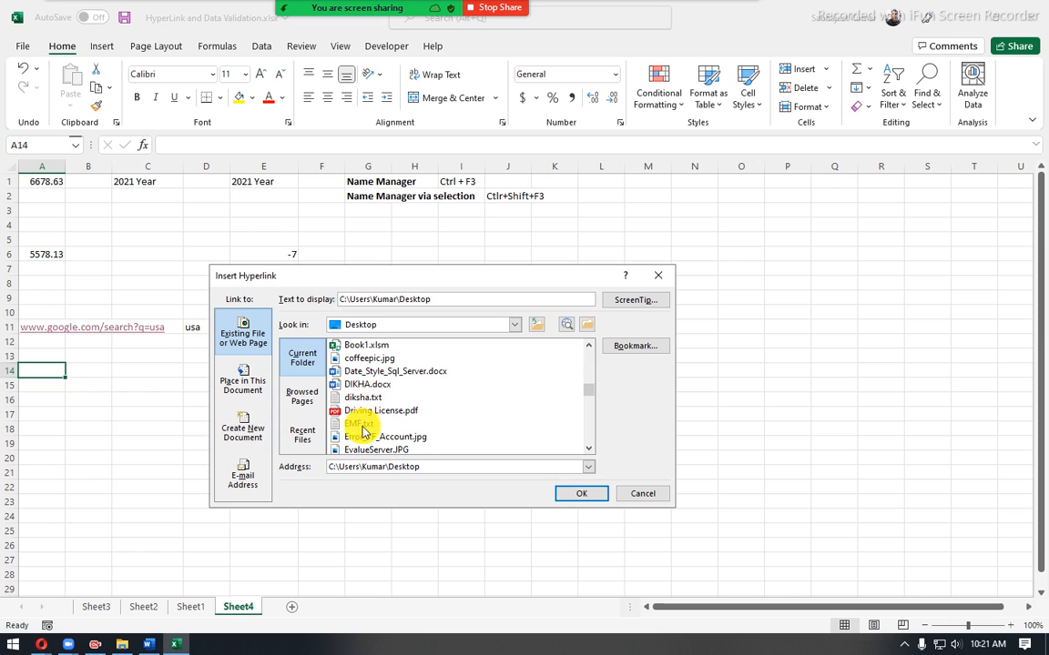
click(359, 424)
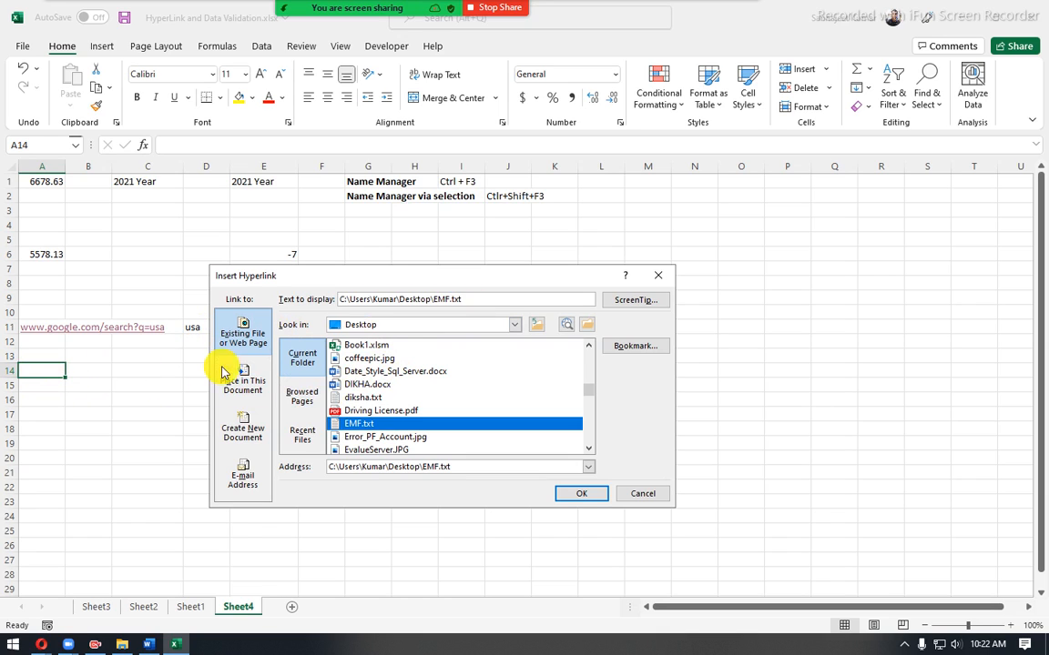
- Replace the hyperlink's display text with "EMF text file"
drag(457, 470, 325, 472)
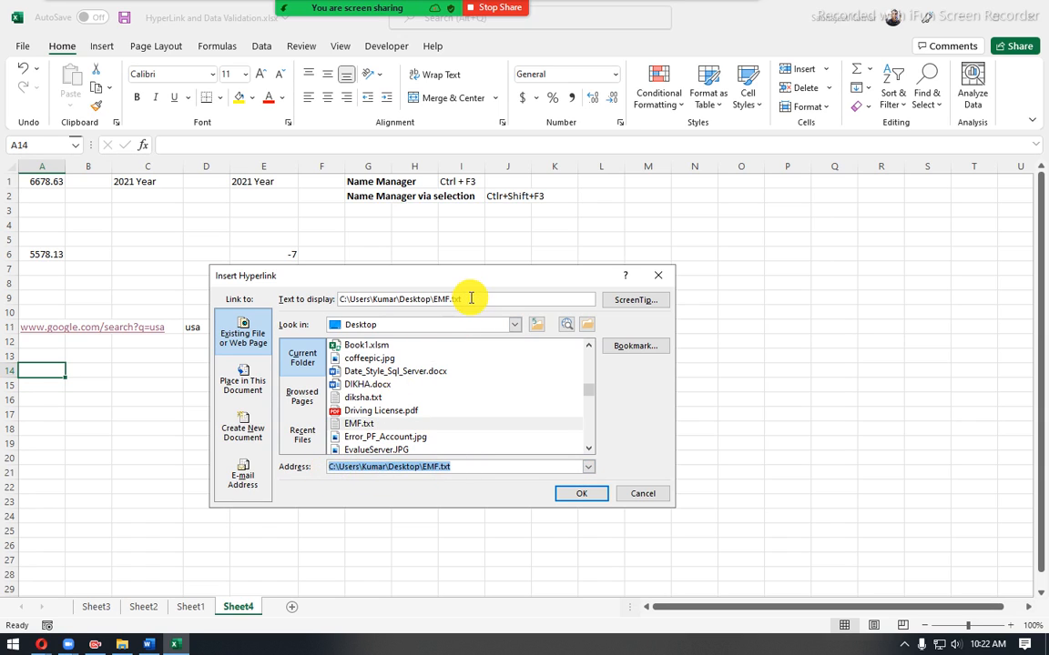
drag(465, 299, 338, 298)
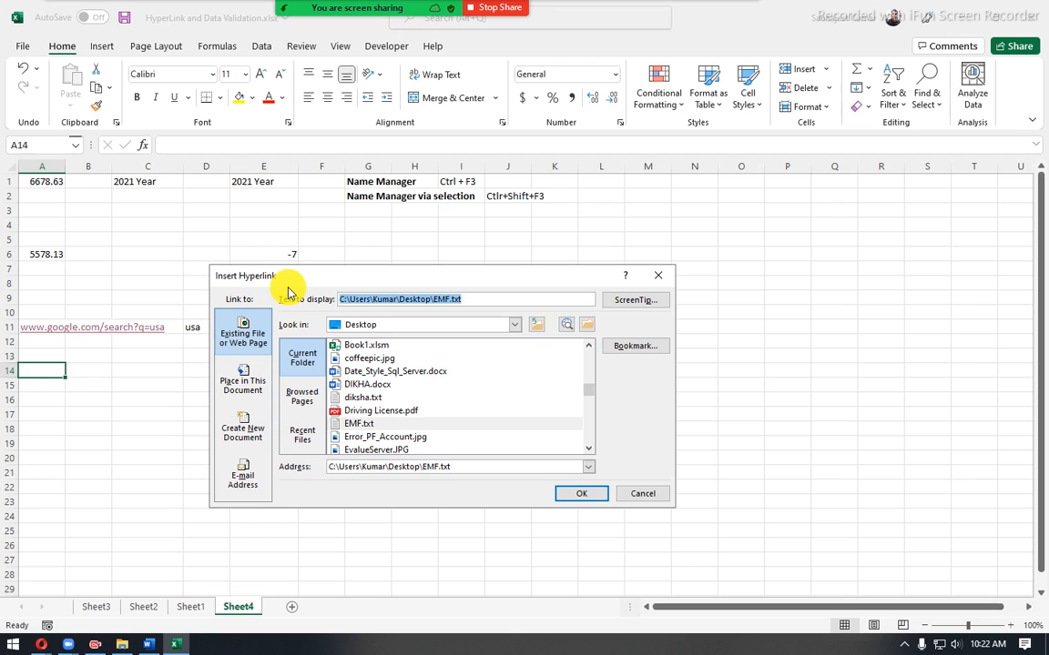
text(EMF text file)
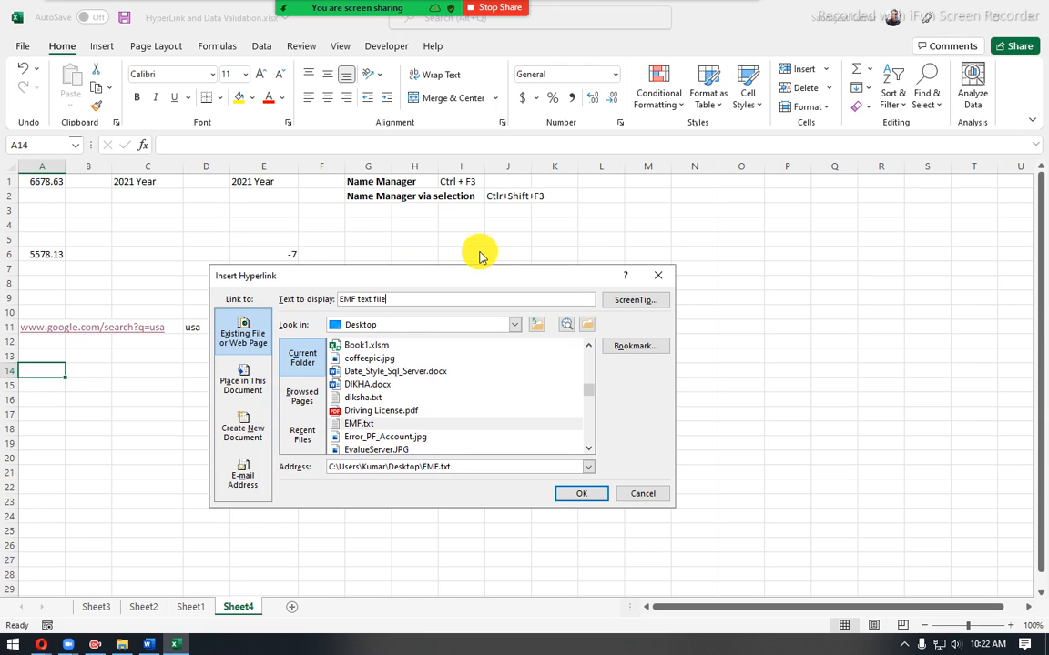
- Set the hyperlink's ScreenTip to "click me to open emf file." and insert the link in cell A14
click(637, 302)
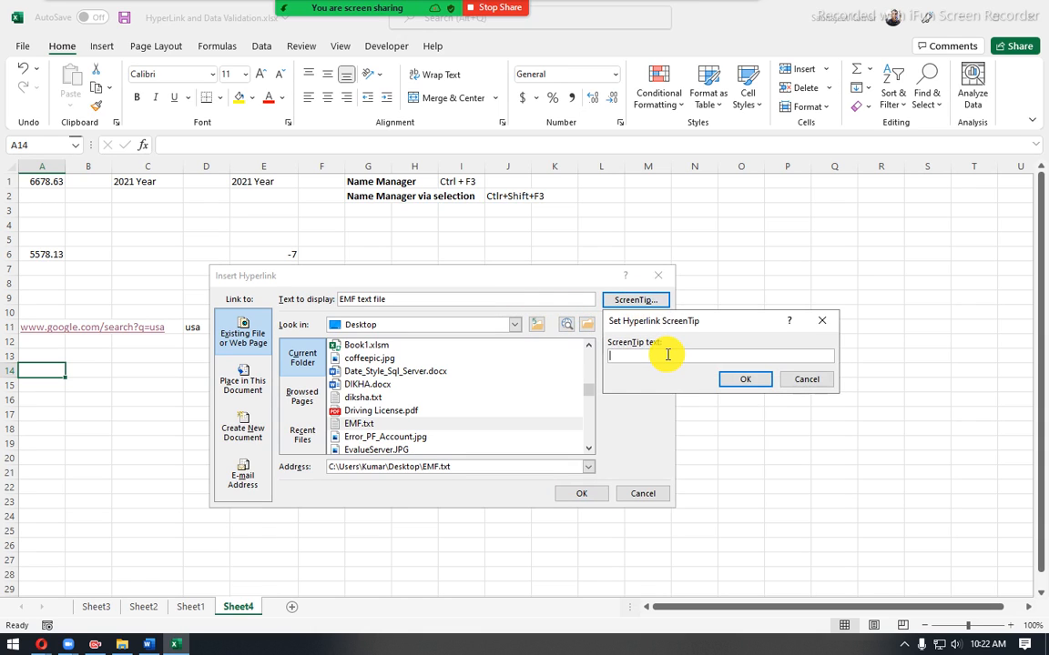
text(click me to)
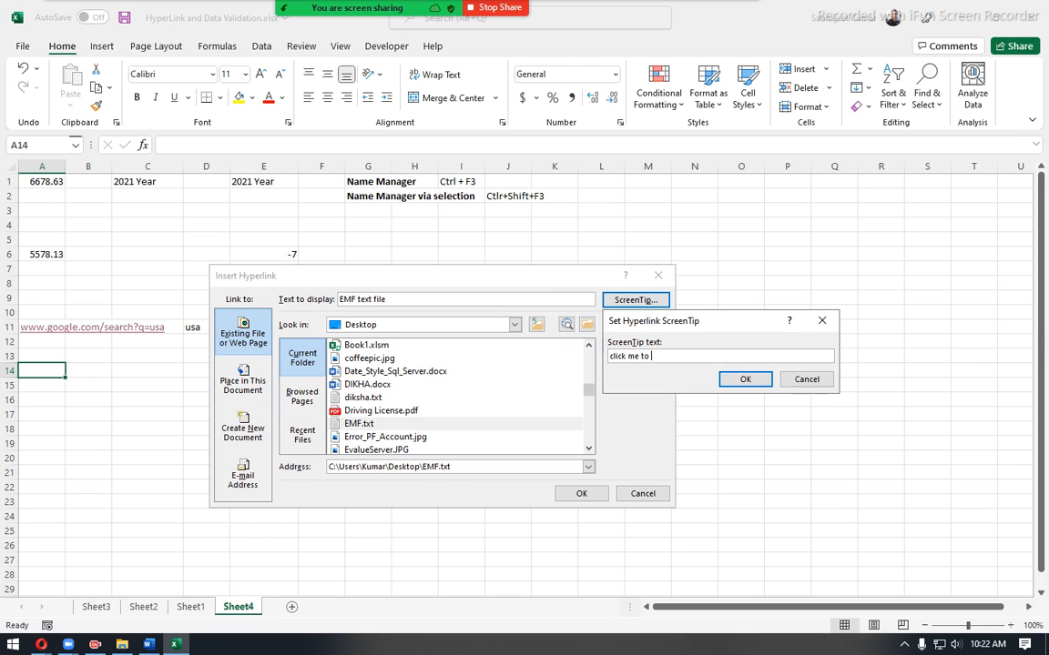
text(open emf file.)
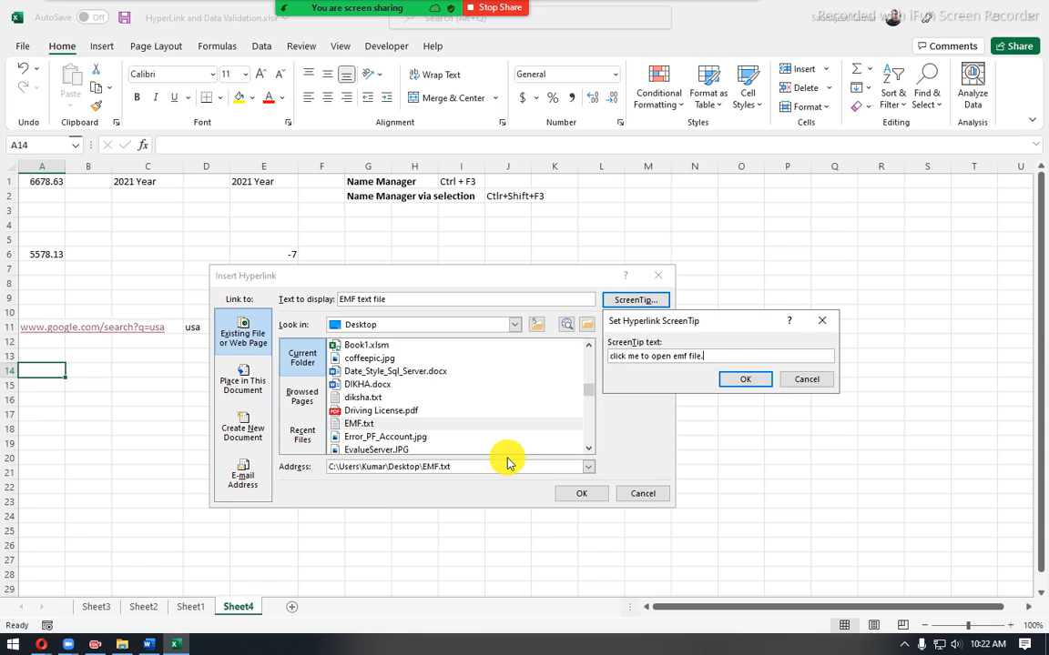
click(748, 381)
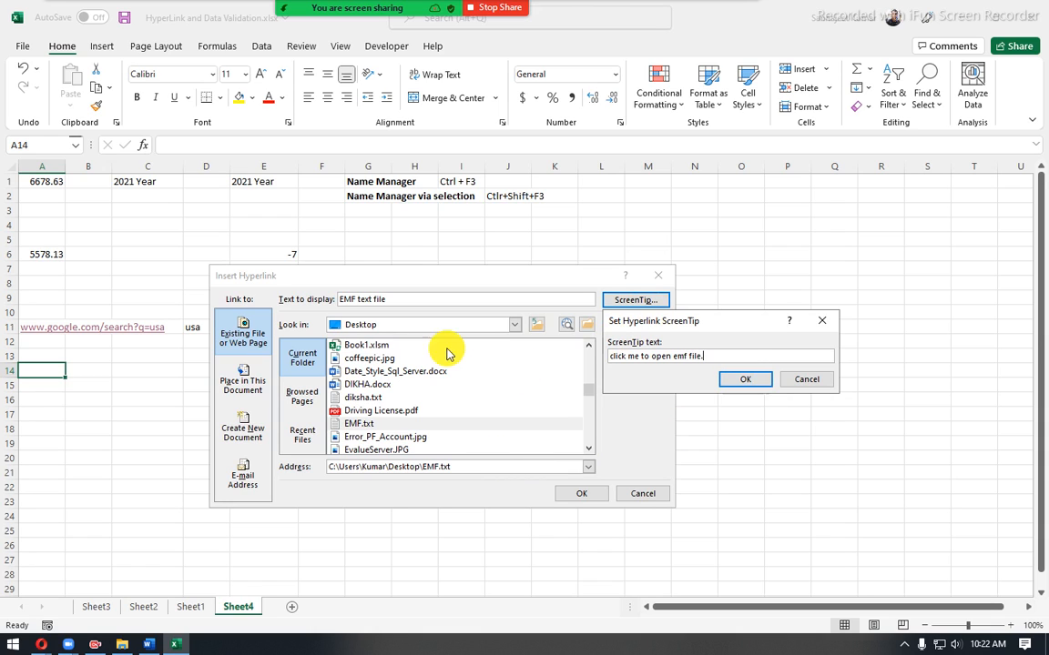
click(745, 380)
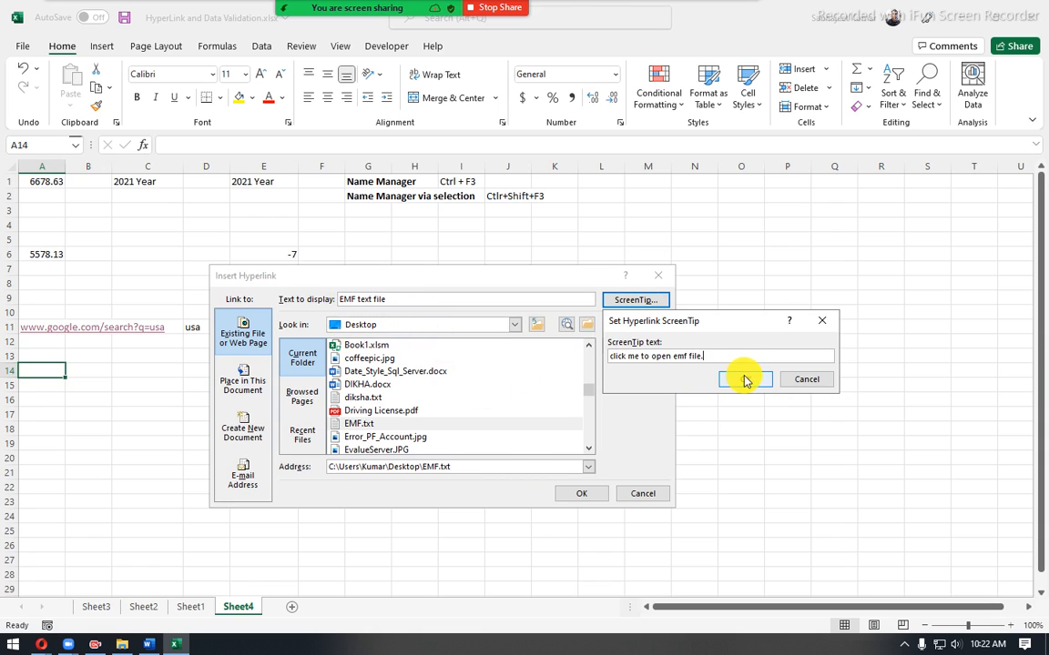
click(584, 494)
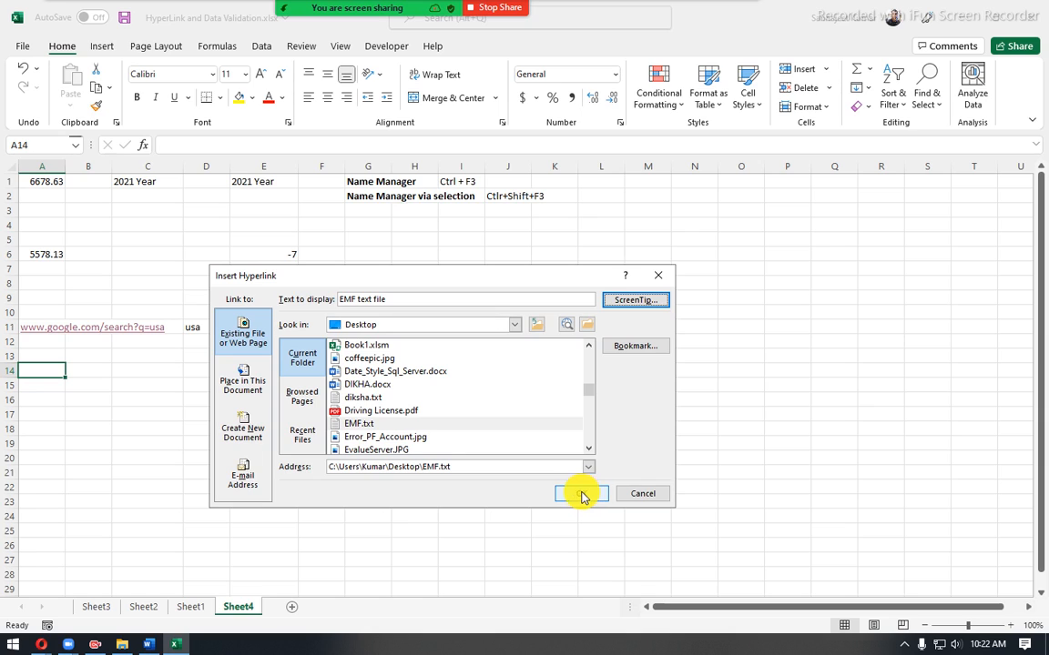
click(579, 497)
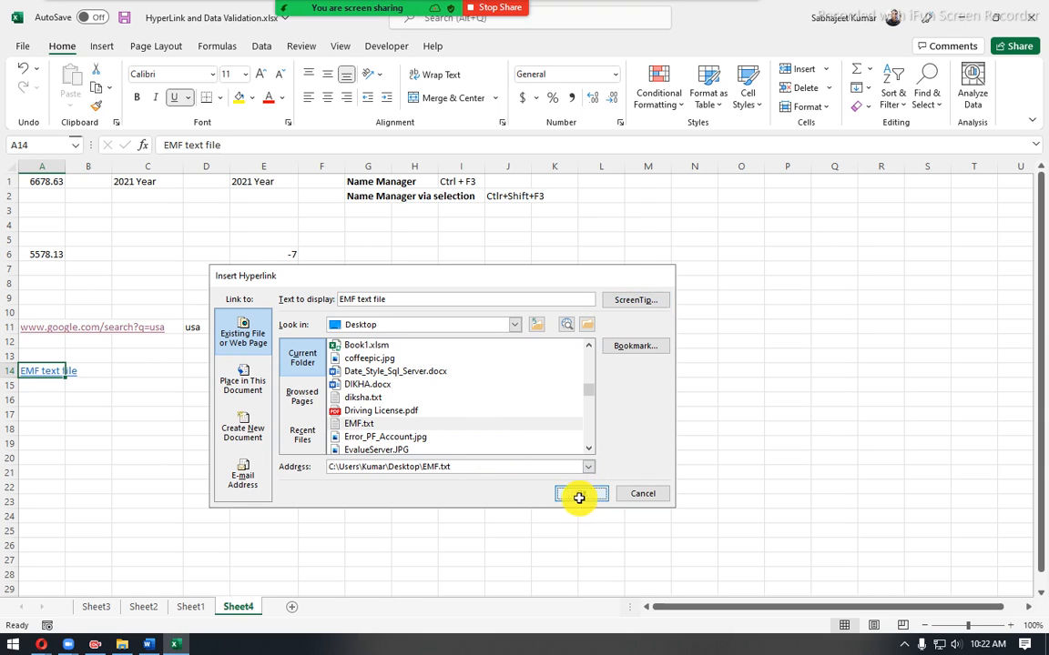
click(88, 399)
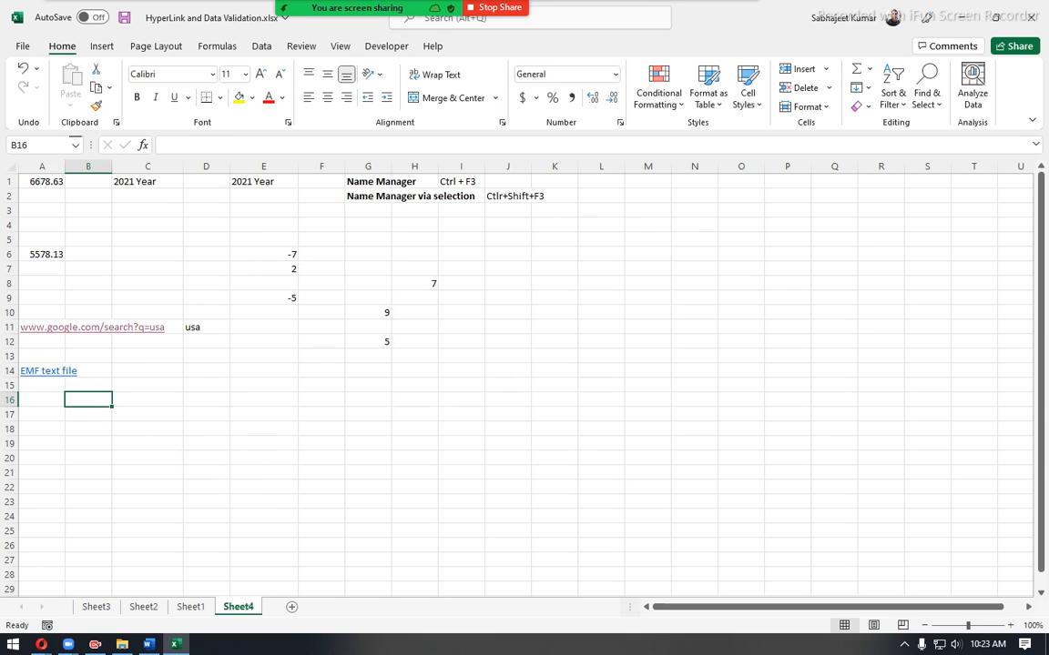
click(42, 646)
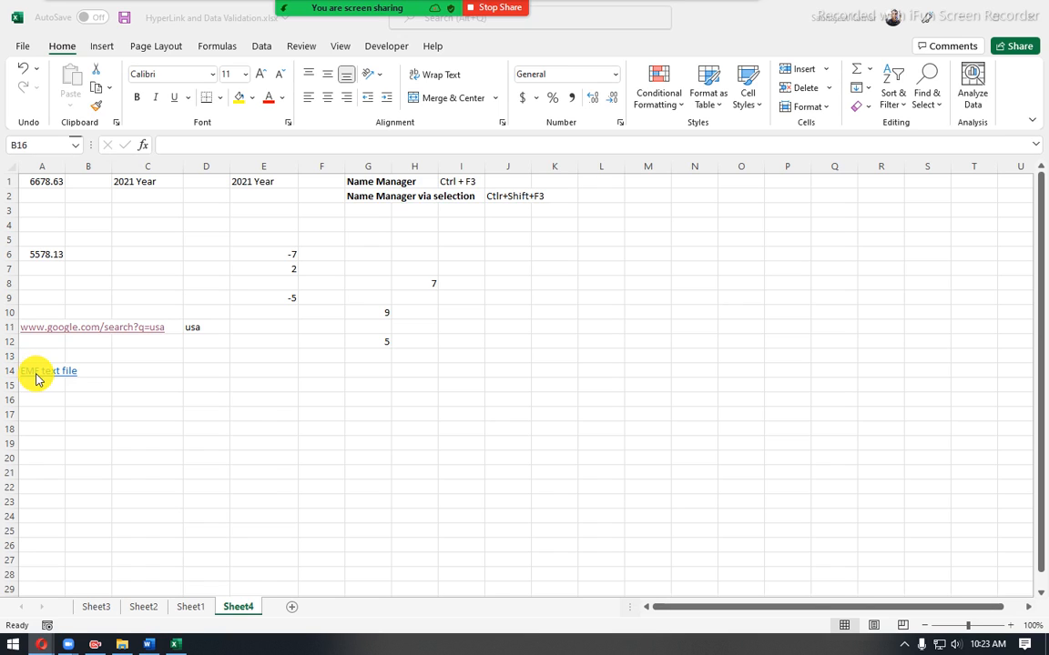
- Check the ScreenTip on the "EMF text file" link in cell A14 and follow the link to open EMF.txt
click(128, 364)
mouse_move(48, 375)
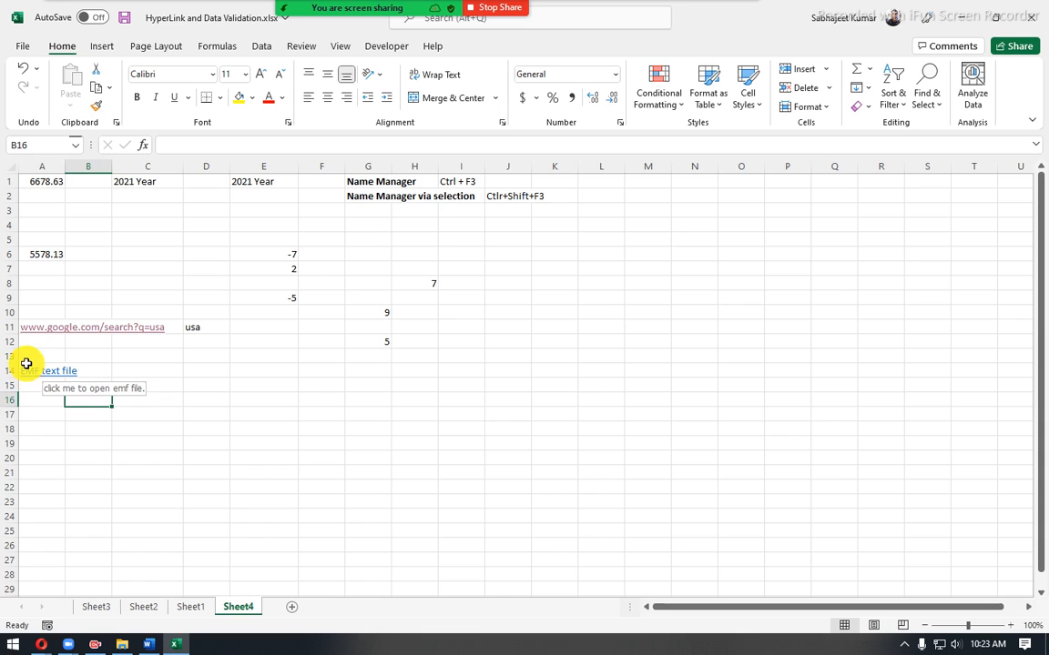
click(26, 356)
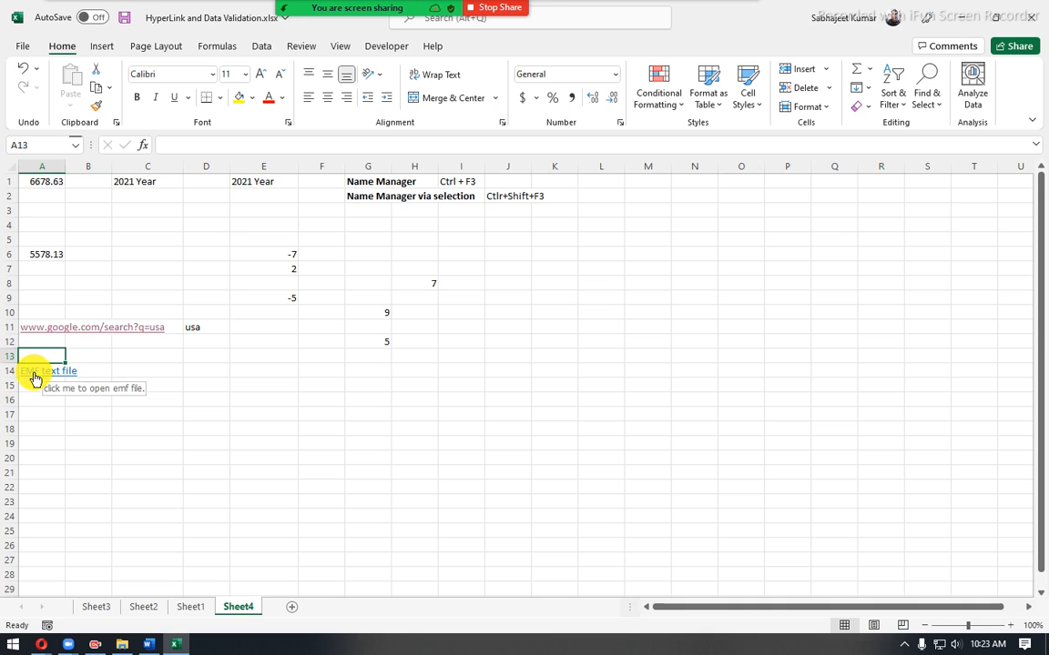
click(34, 373)
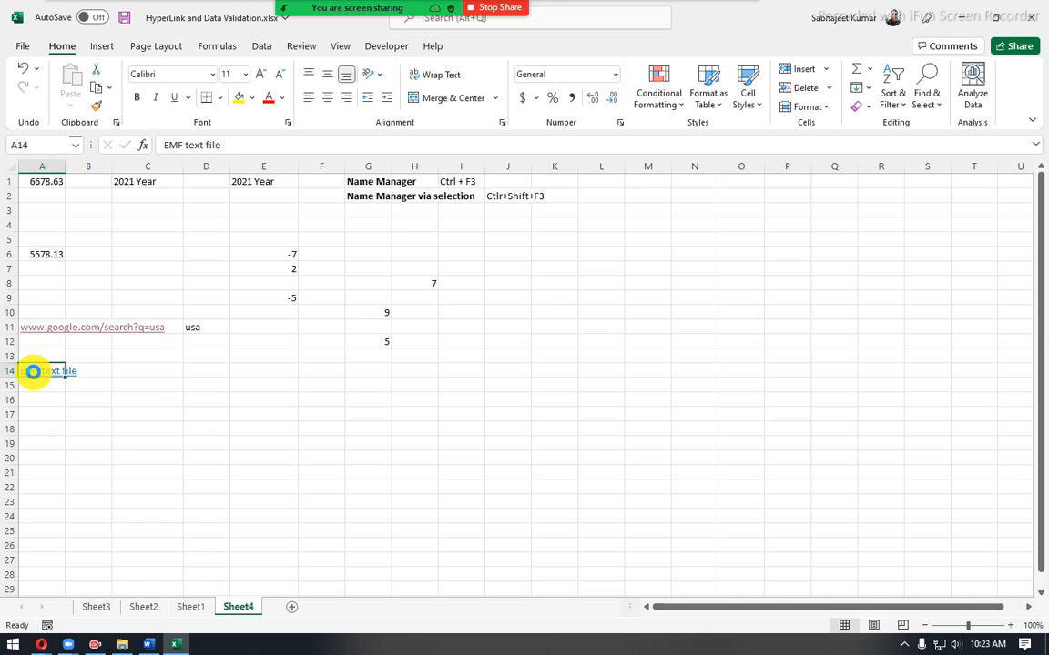
click(34, 371)
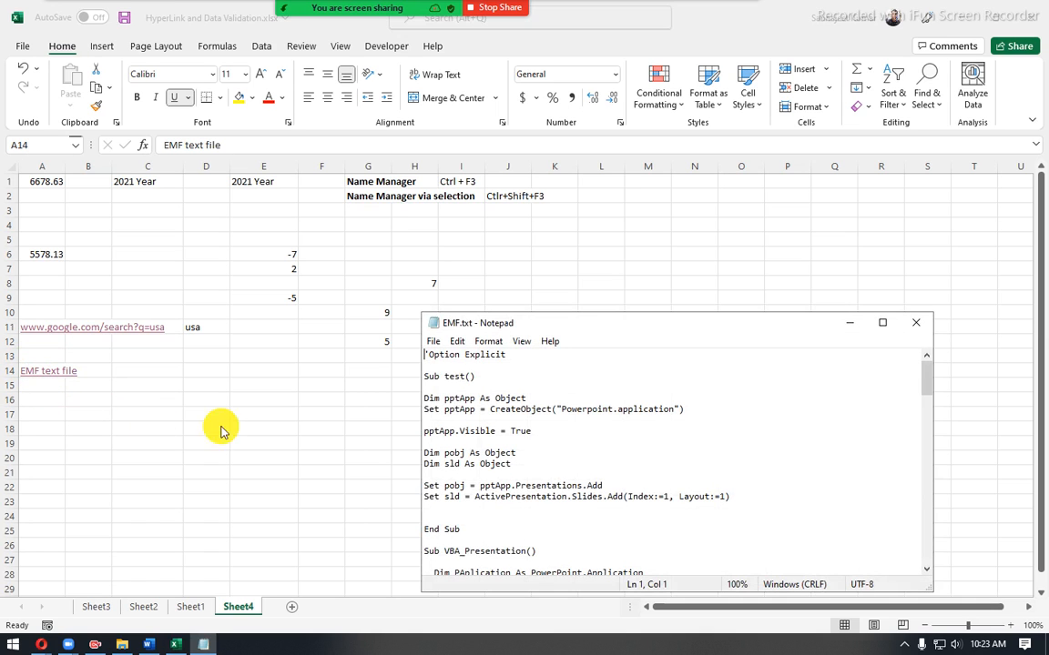
- Skim through the contents of the opened EMF.txt file in Notepad and close it
drag(604, 326, 492, 278)
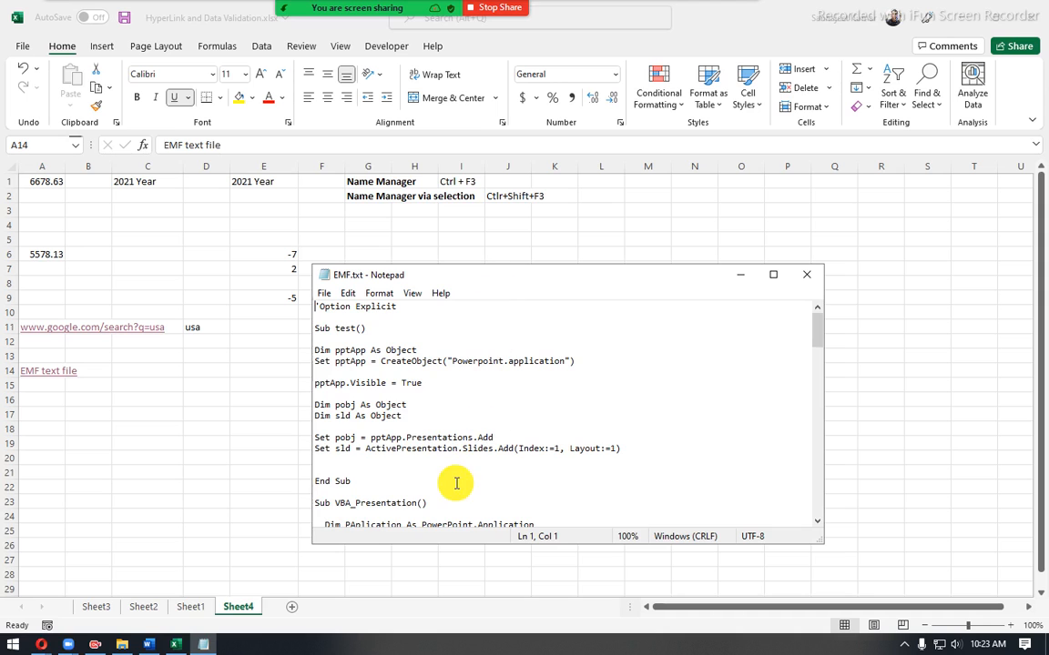
scroll(452, 487, down, 4)
scroll(452, 492, down, 10)
scroll(452, 493, up, 10)
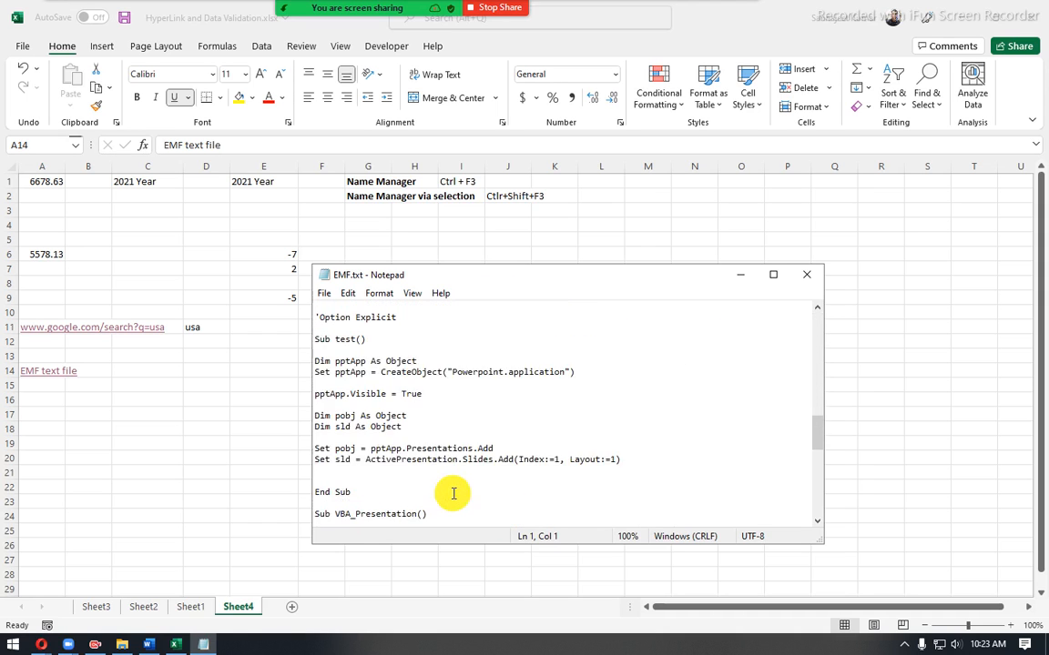
scroll(453, 493, down, 10)
scroll(453, 492, up, 10)
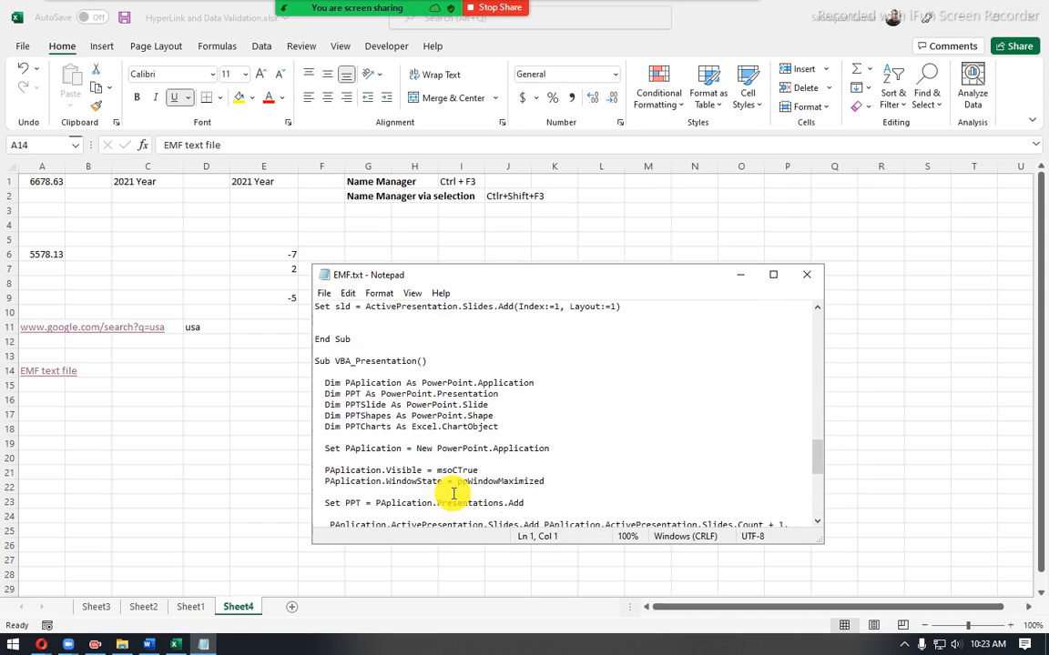
scroll(454, 493, down, 10)
scroll(453, 492, down, 12)
scroll(453, 493, up, 7)
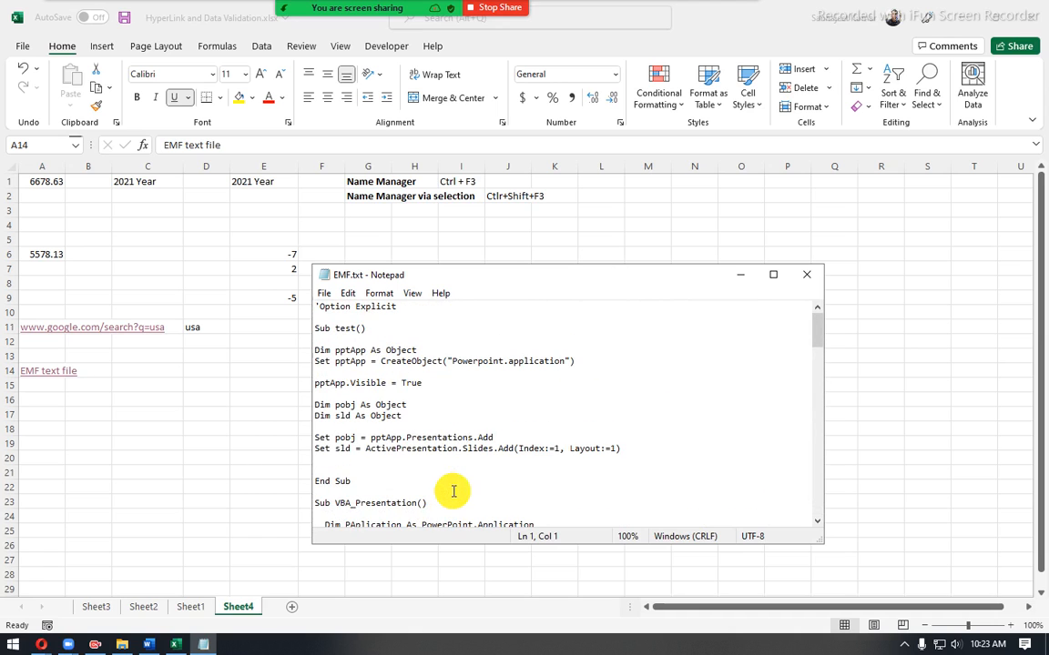
click(807, 273)
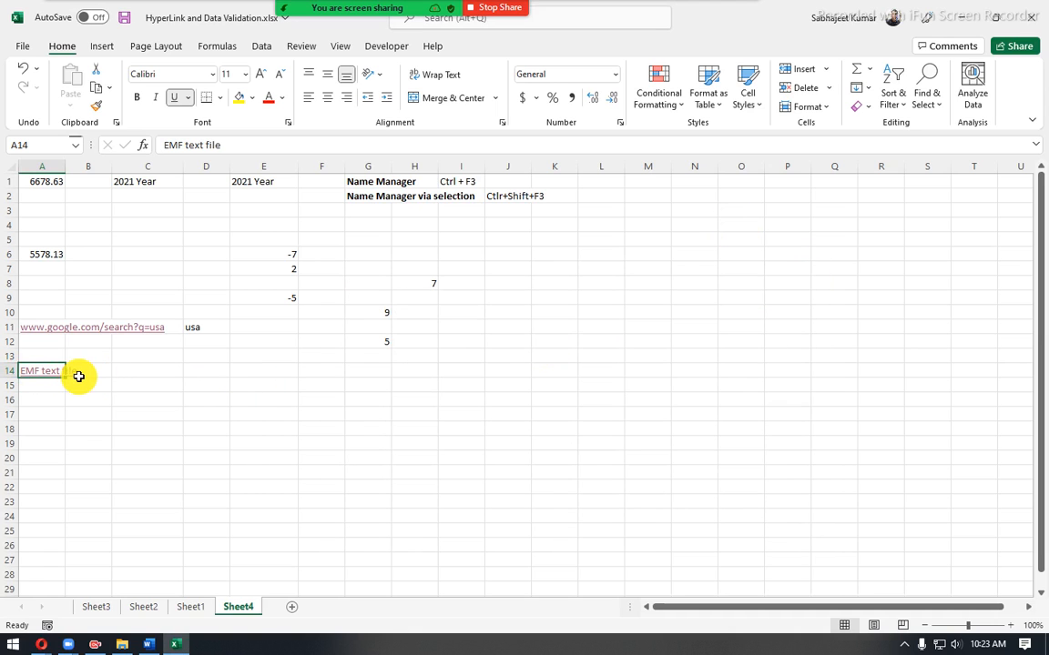
- Review the ScreenTip on the "EMF text file" link again and admit the waiting participant to the meeting
mouse_move(40, 382)
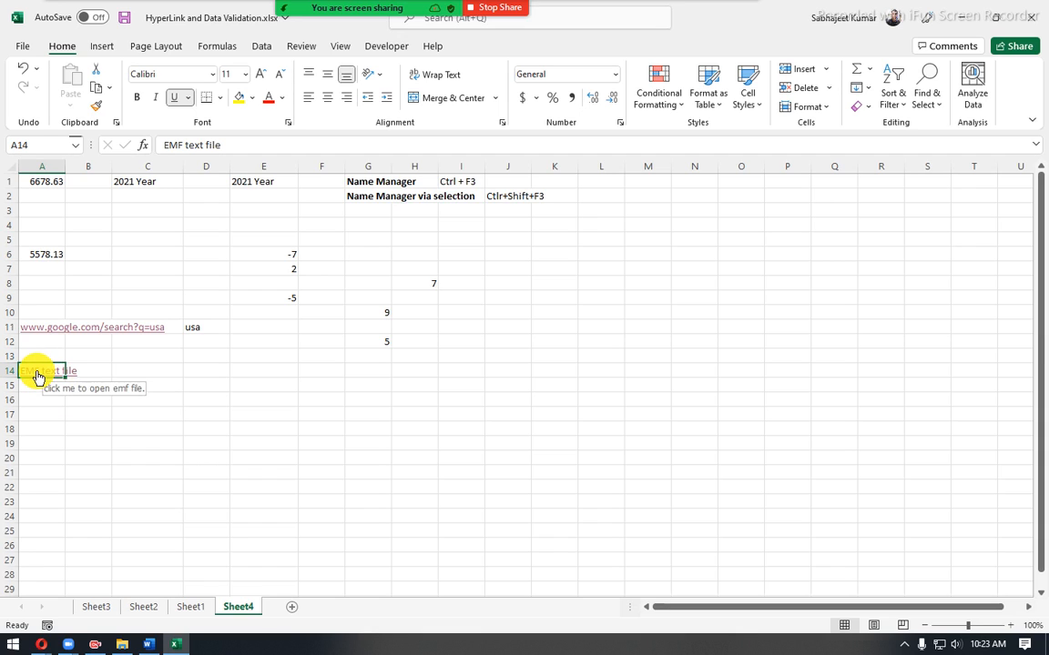
mouse_move(35, 335)
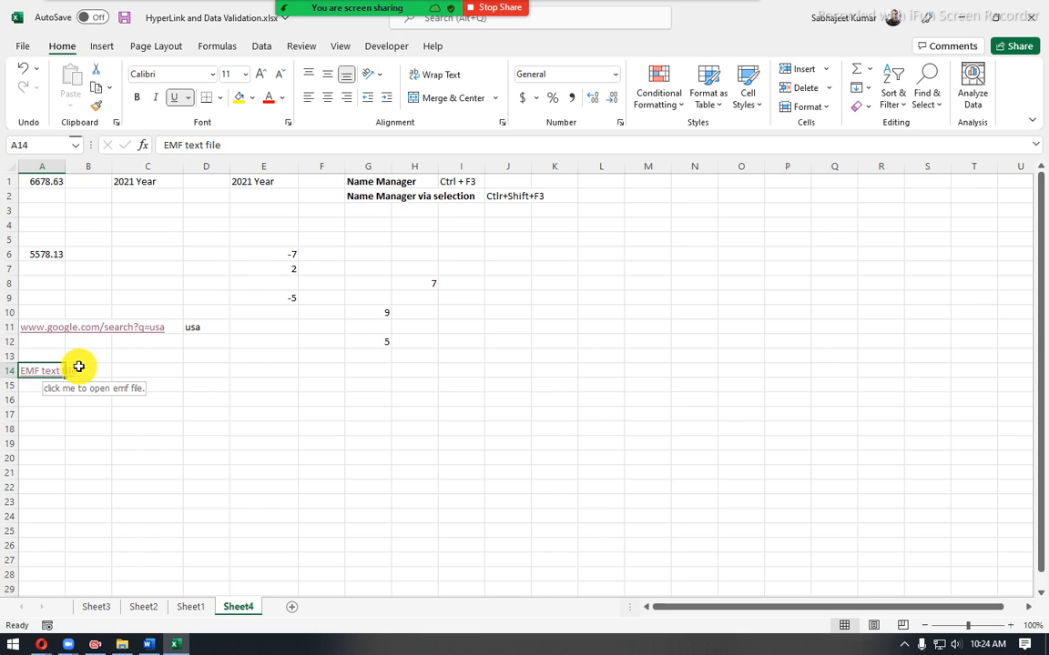
click(106, 413)
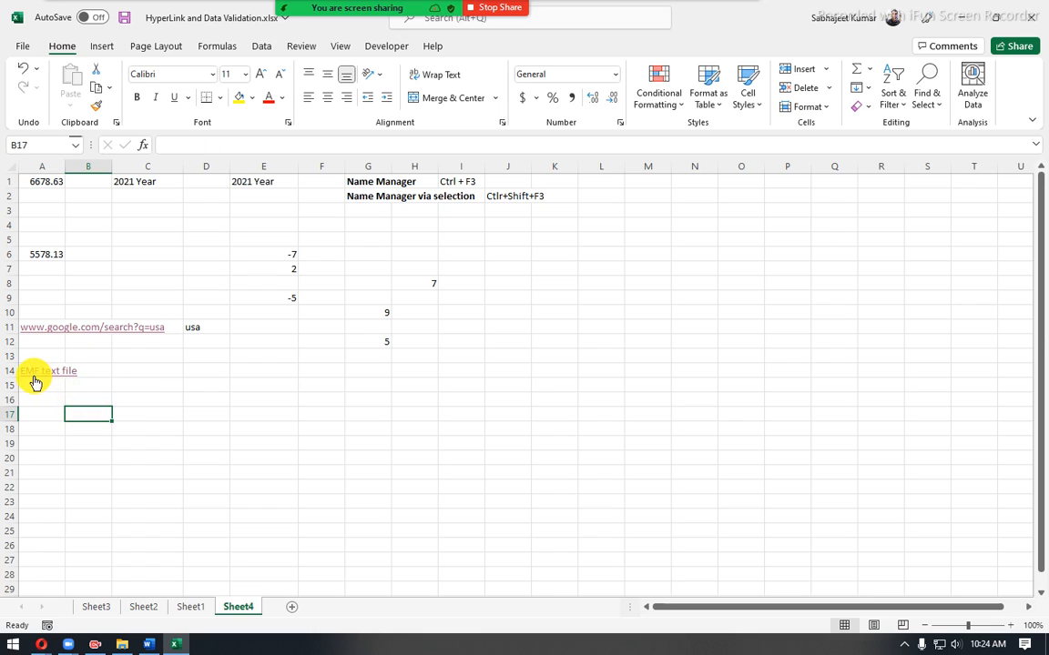
mouse_move(40, 384)
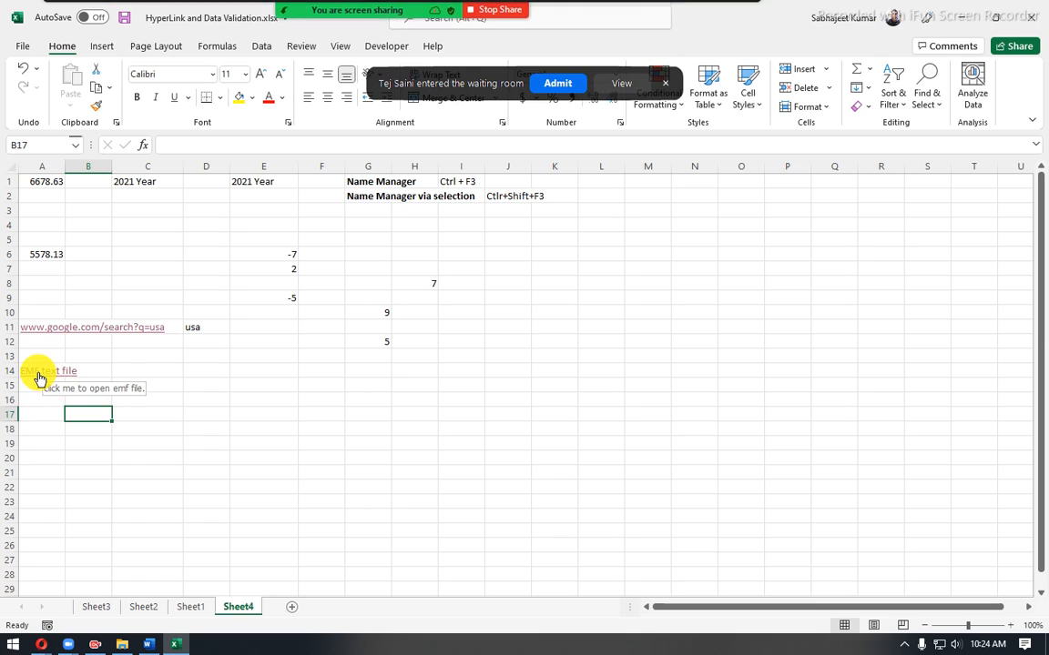
click(564, 89)
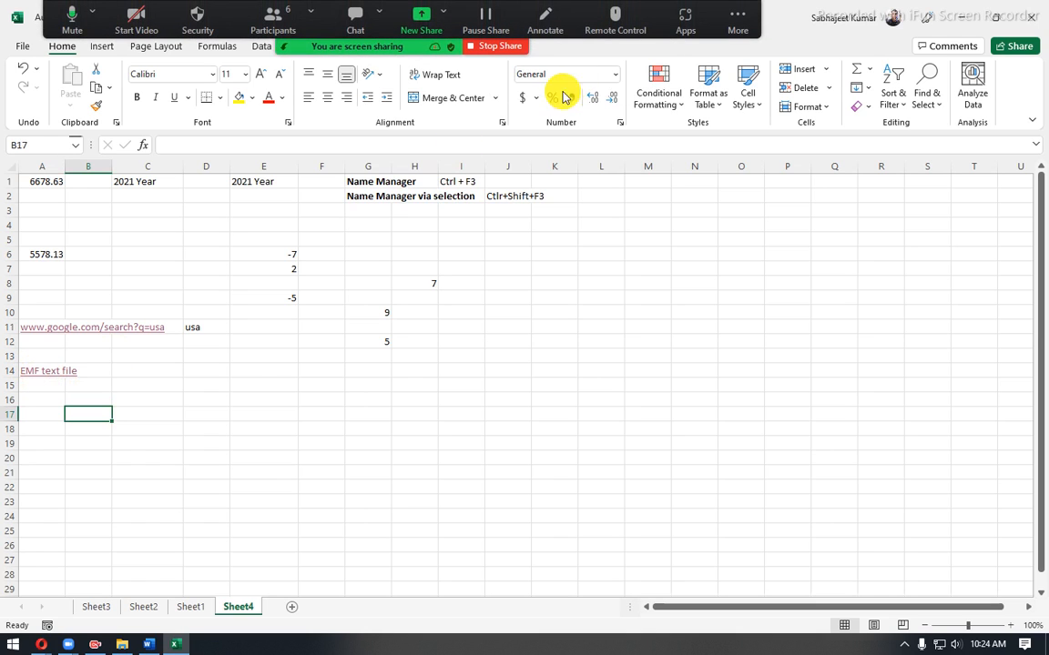
- Edit the hyperlink in cell A14, changing its link type to Place in This Document with Sheet1 as the target
click(38, 360)
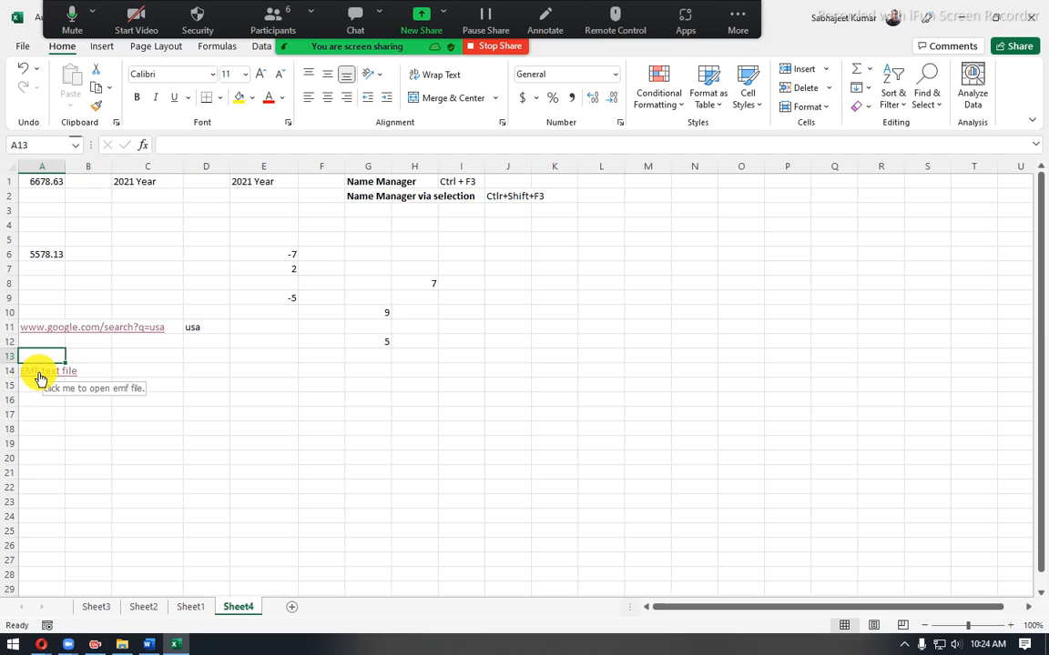
click(39, 375)
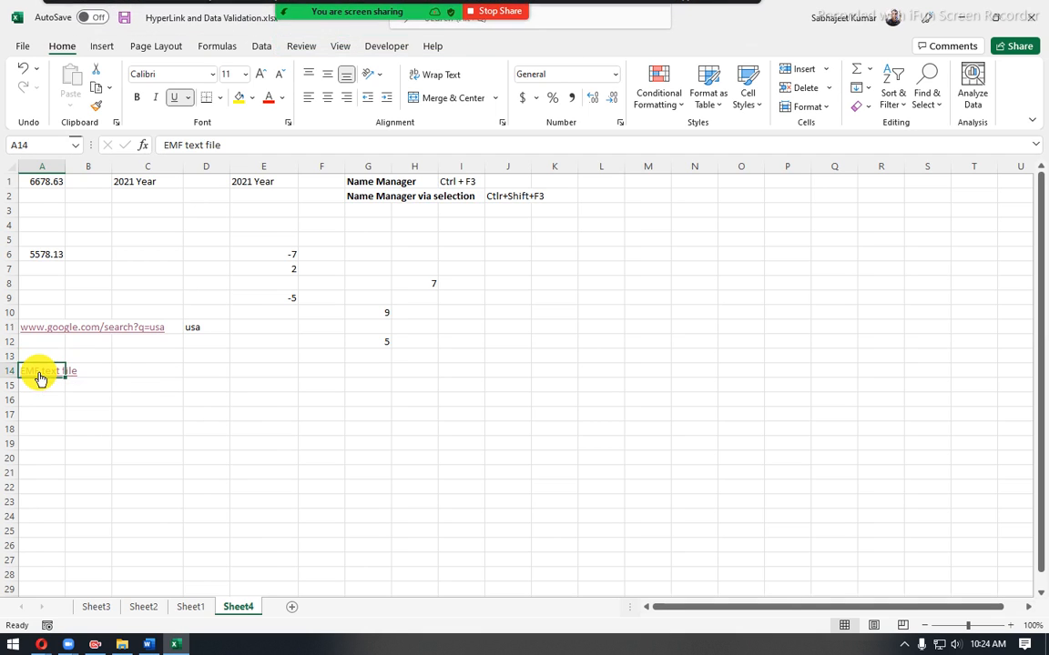
right_click(40, 372)
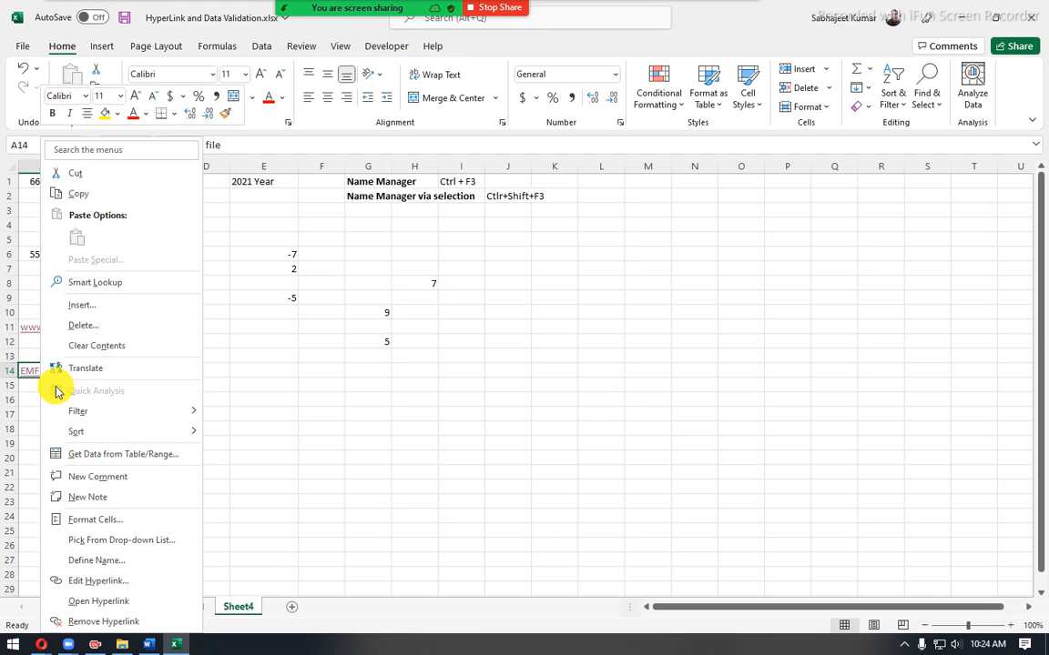
click(94, 590)
drag(181, 398, 487, 335)
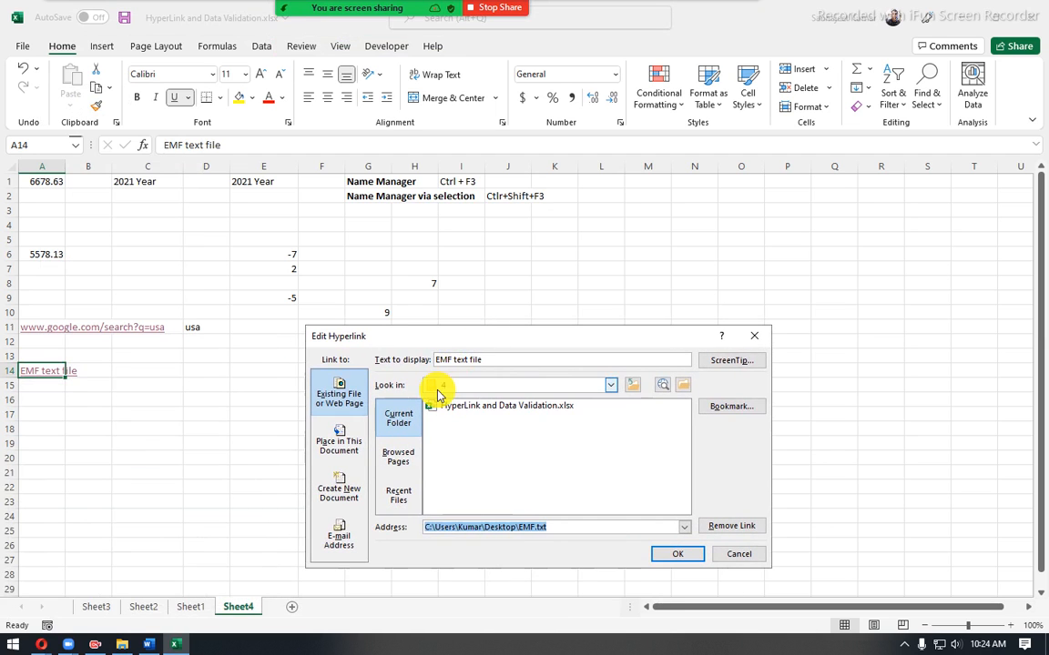
click(353, 446)
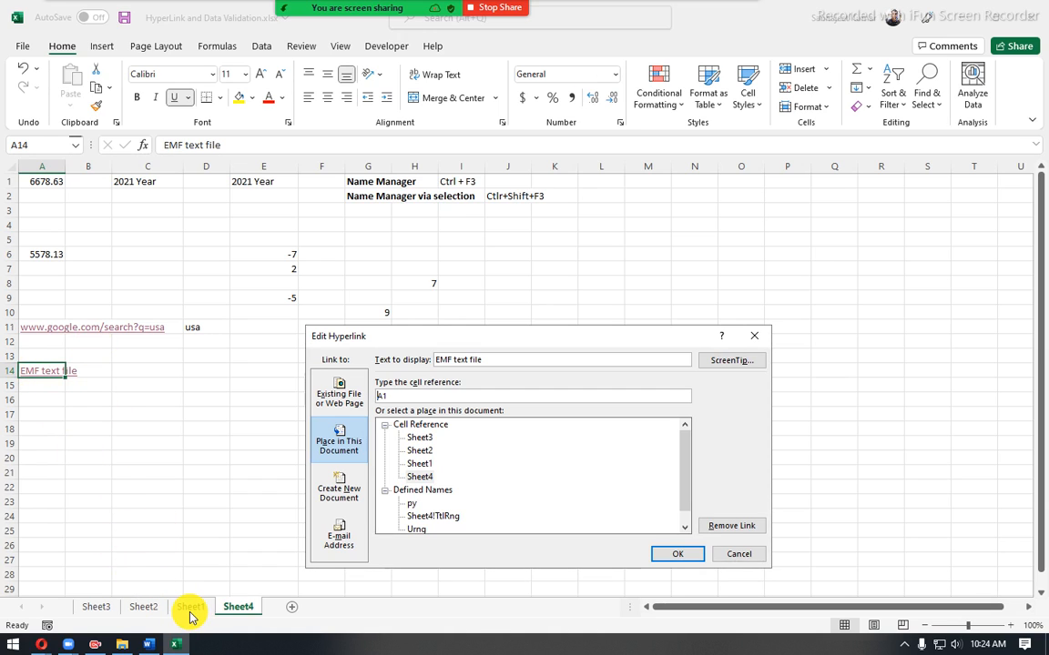
click(417, 464)
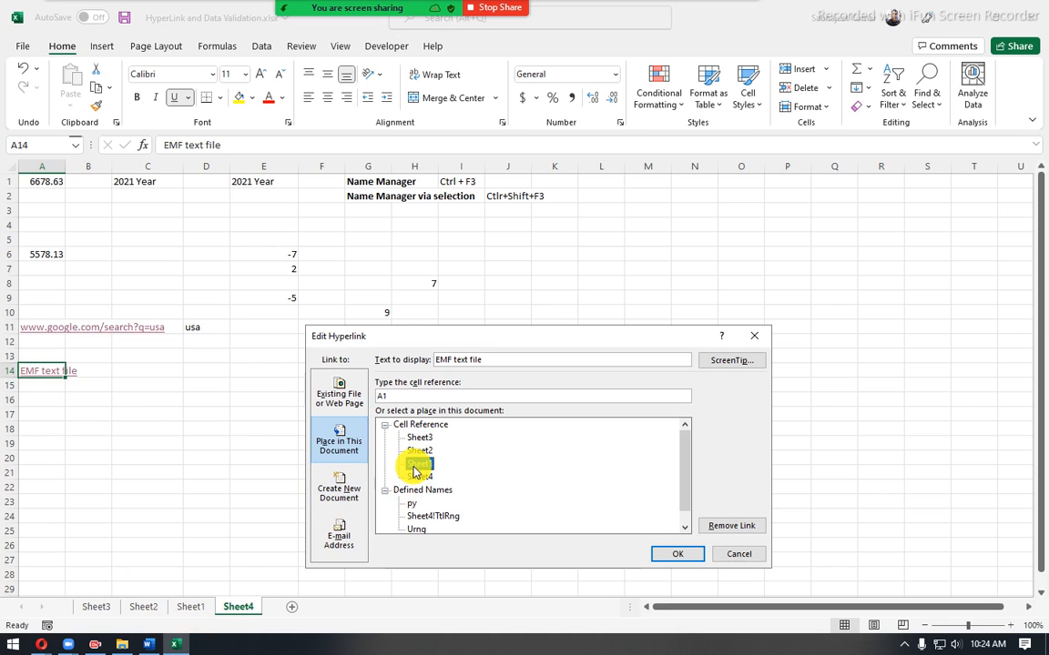
- Set the hyperlink's cell reference to C10 on Sheet1 and apply the edit
drag(392, 397, 308, 393)
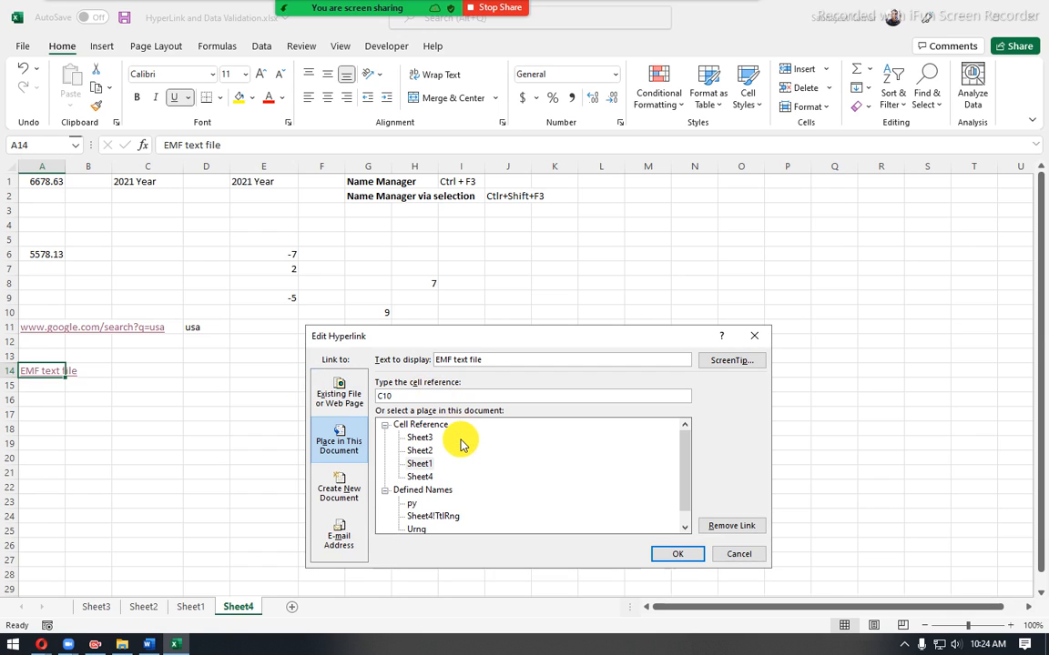
click(416, 466)
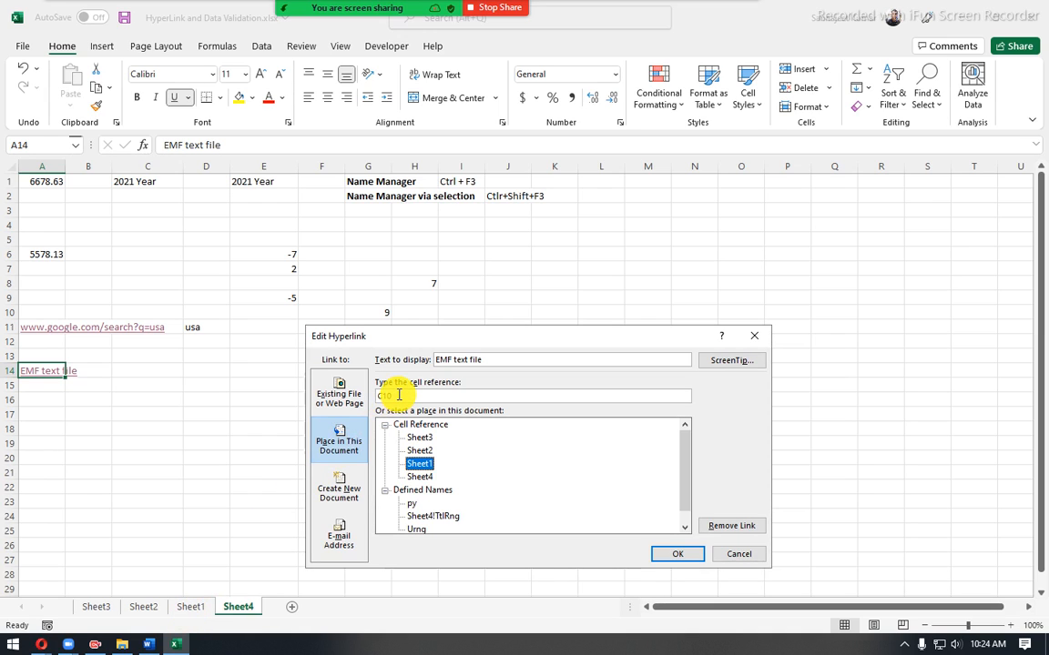
click(677, 554)
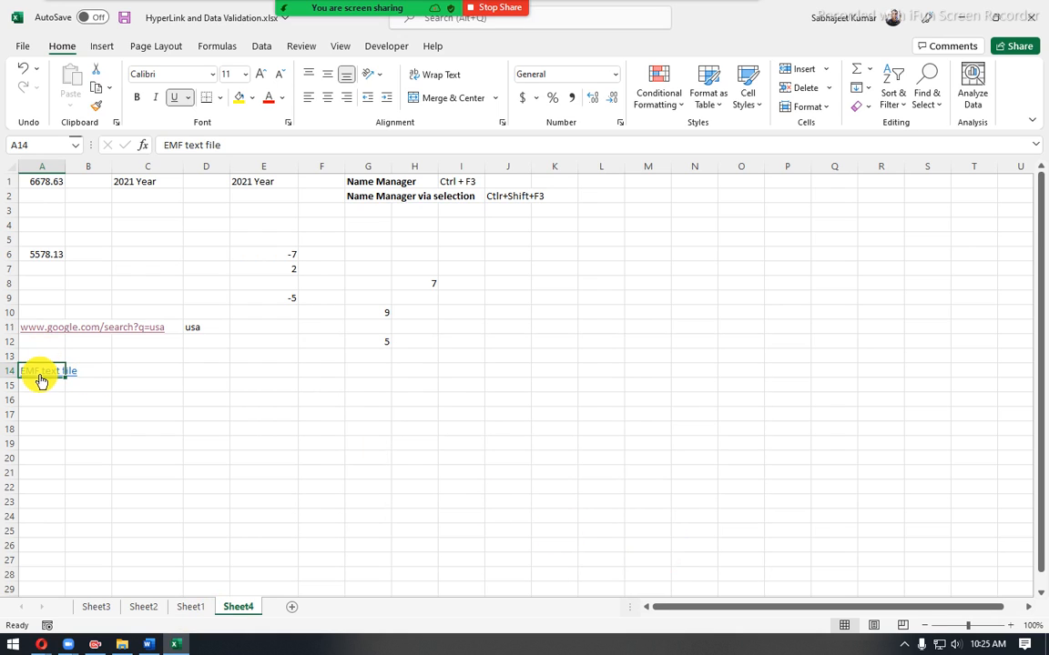
- Review the A14 hyperlink's Existing File or Web Page and Place in This Document settings, then leave the edit without changes
mouse_move(37, 376)
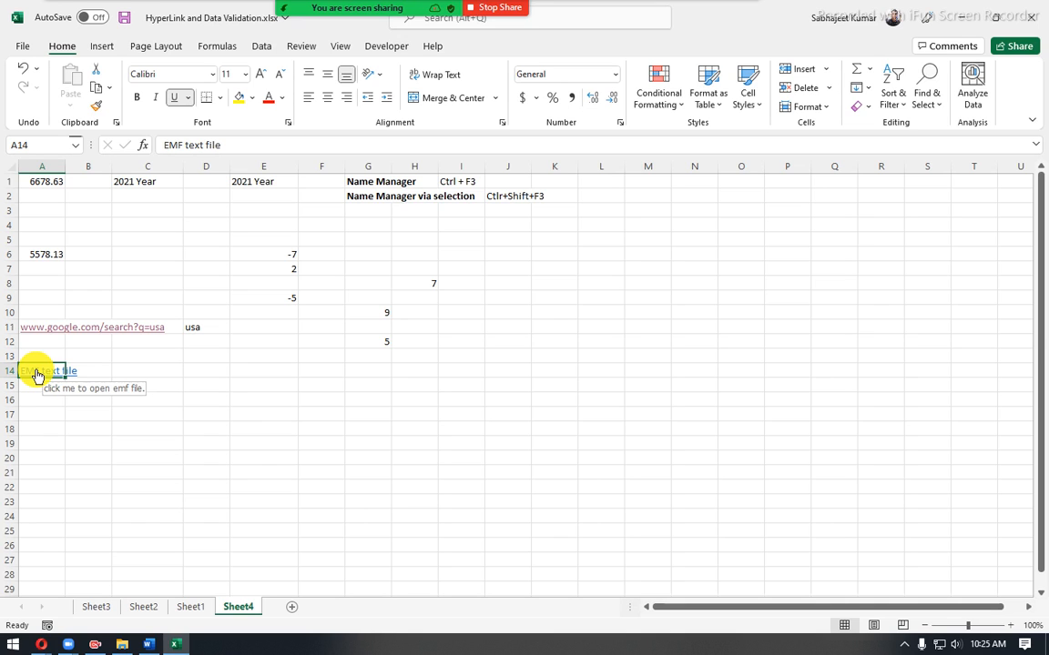
right_click(37, 376)
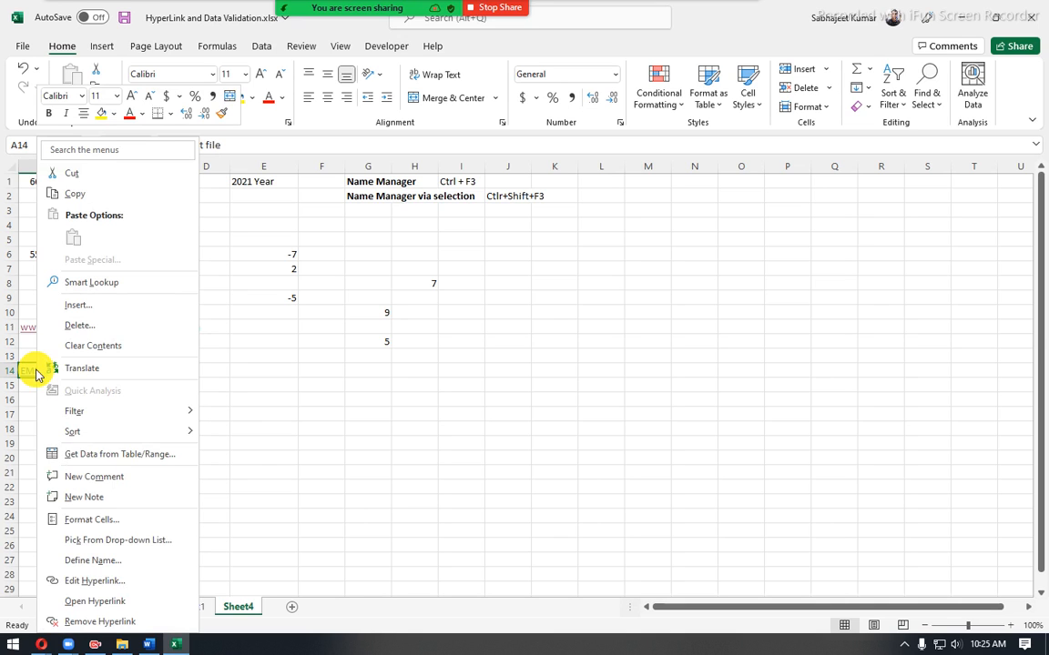
click(91, 581)
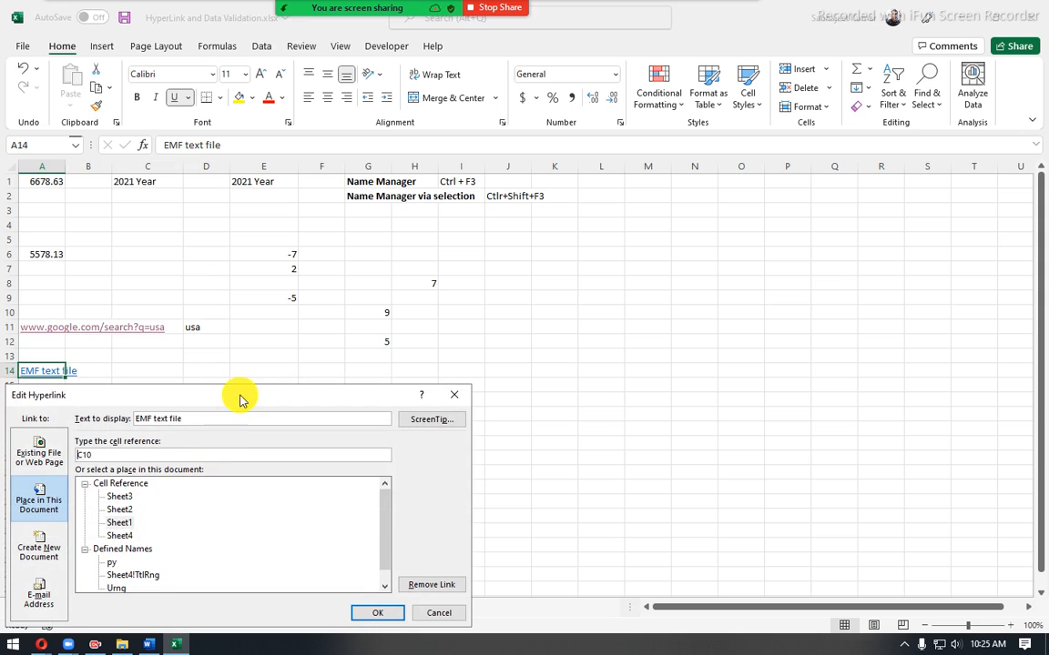
drag(242, 400, 396, 349)
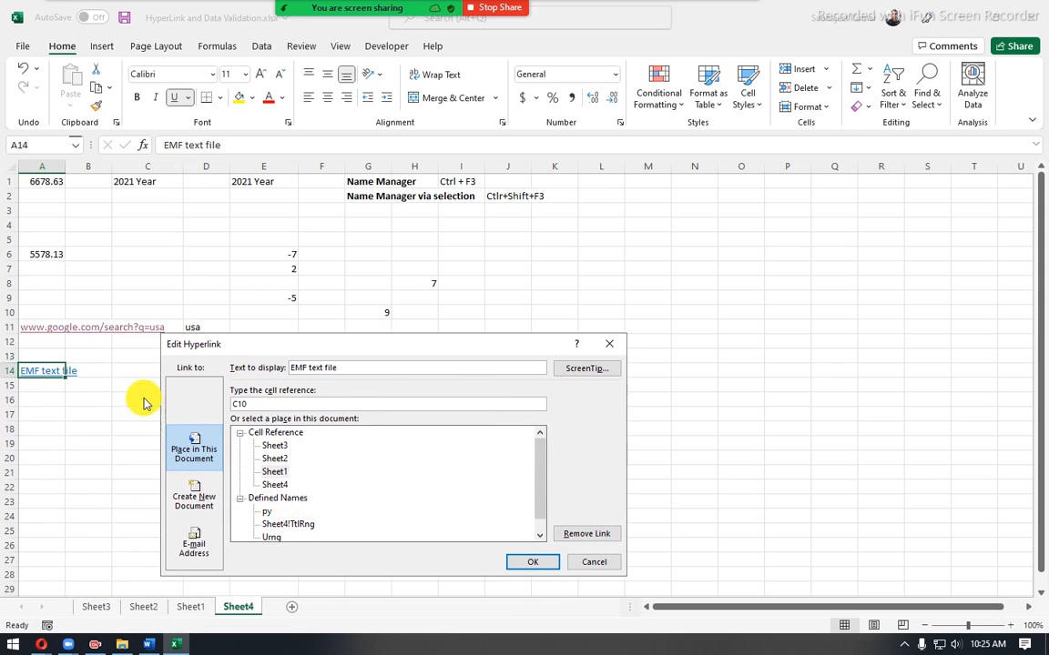
click(186, 400)
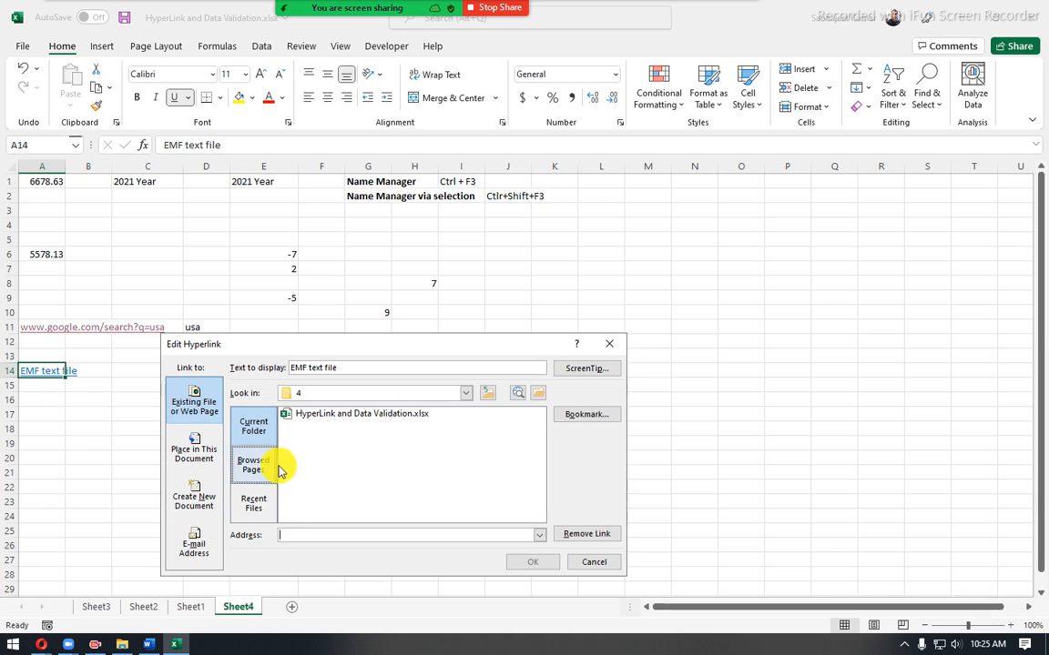
click(197, 450)
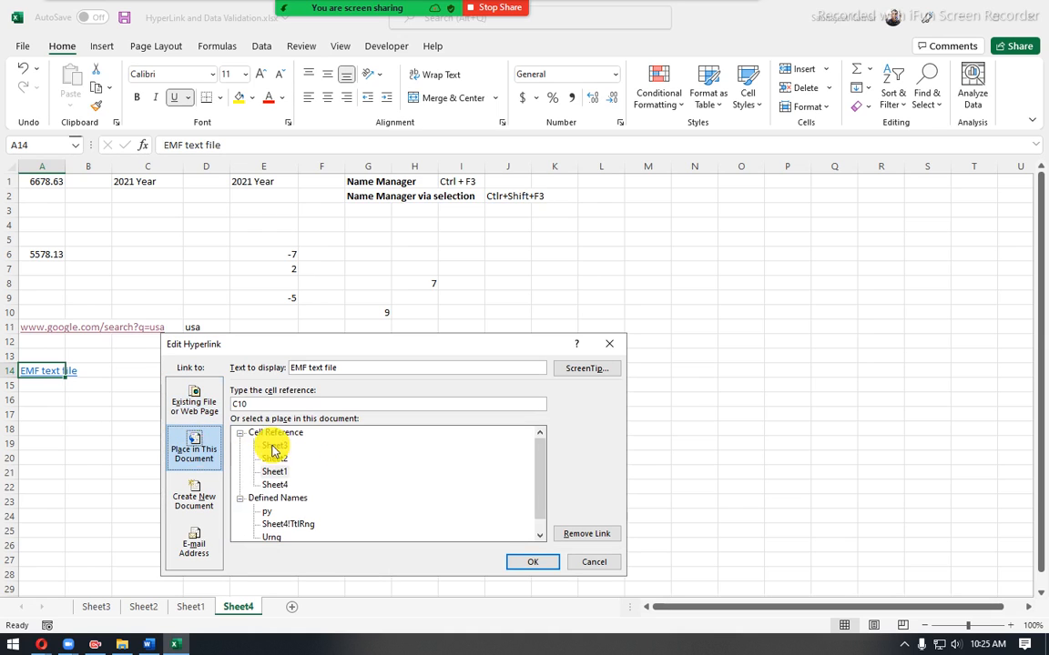
click(592, 563)
- Go to Sheet1 and locate cell C10, the target of the A14 hyperlink
click(264, 413)
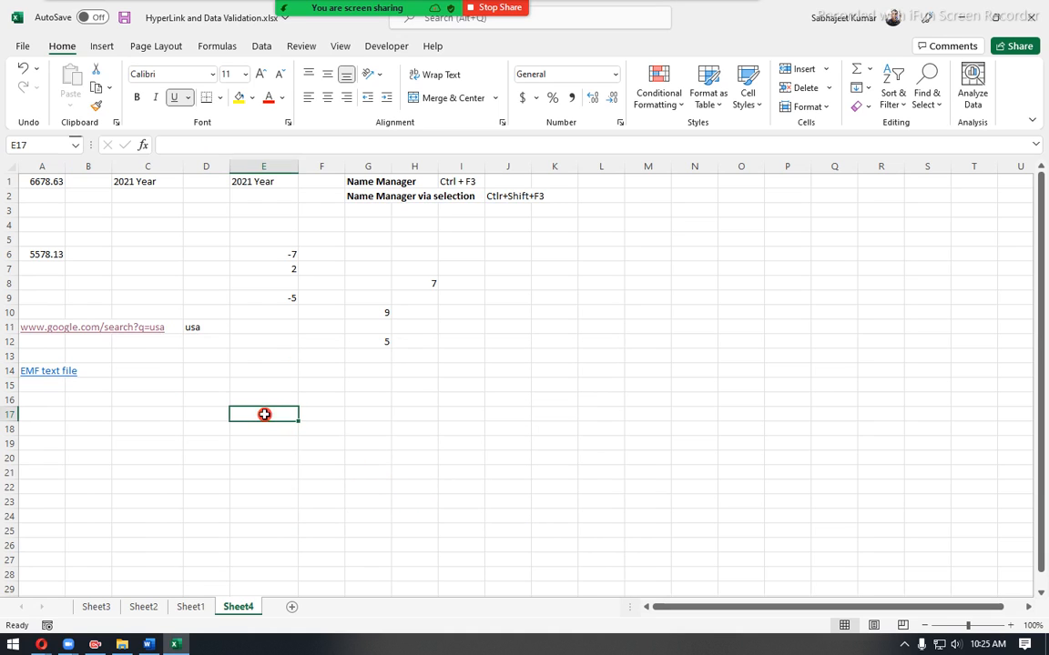
click(44, 385)
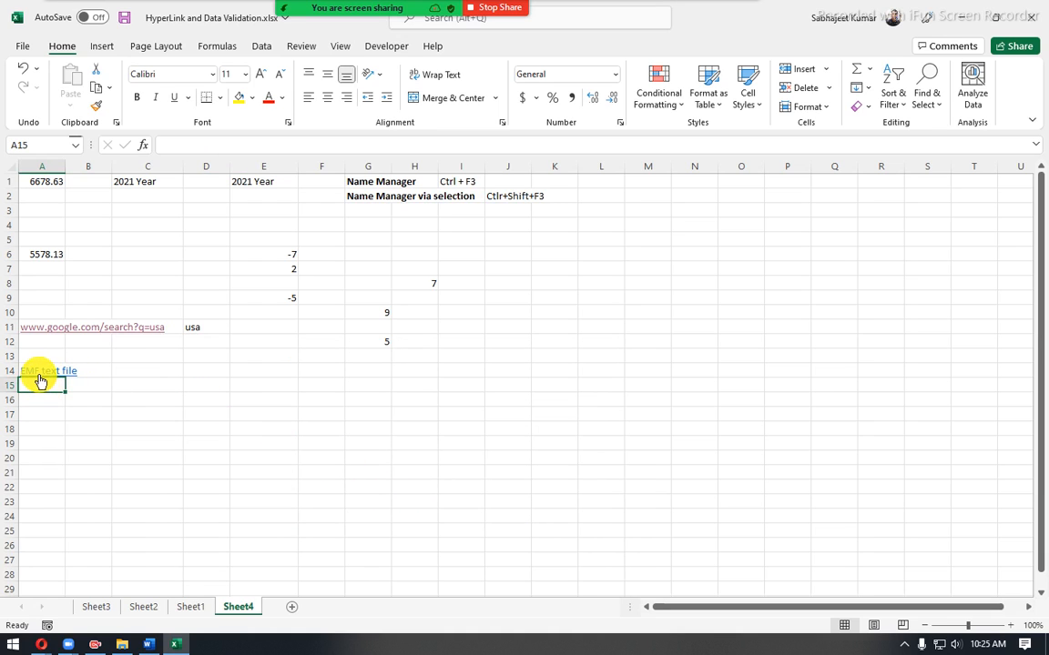
click(191, 608)
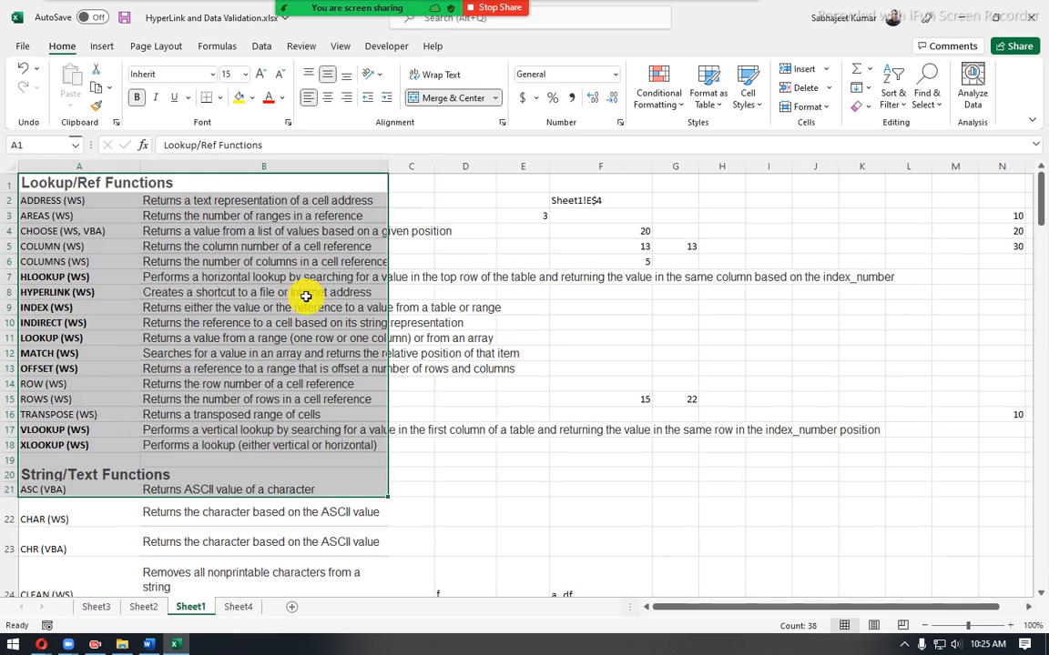
click(398, 308)
click(410, 322)
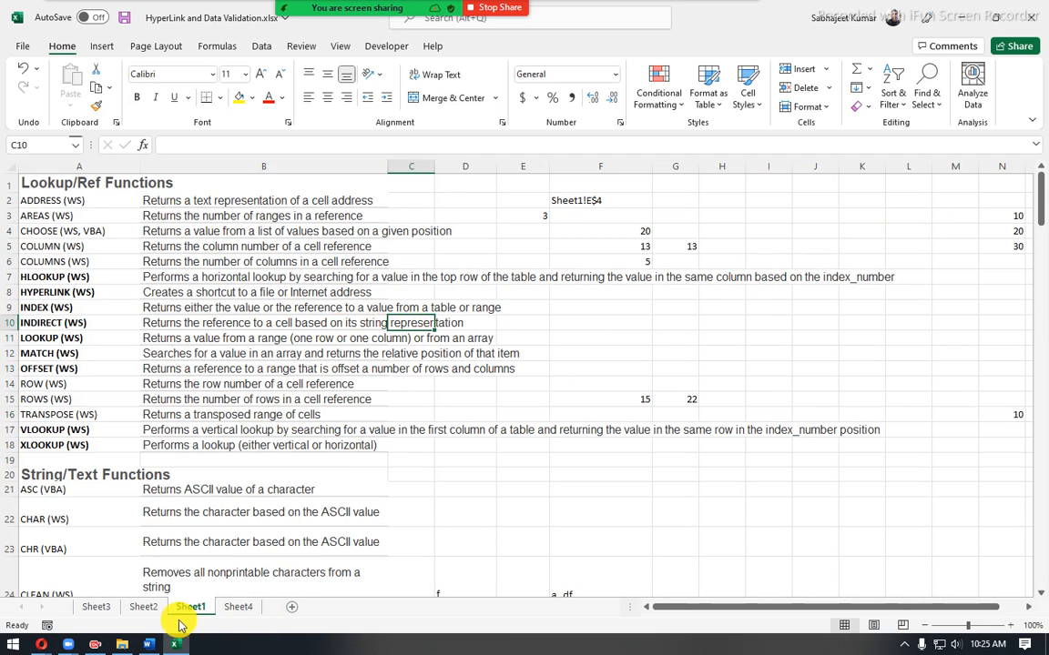
- Move the selection away from C10 on Sheet1 and select cell E3 on Sheet2
click(769, 262)
click(146, 606)
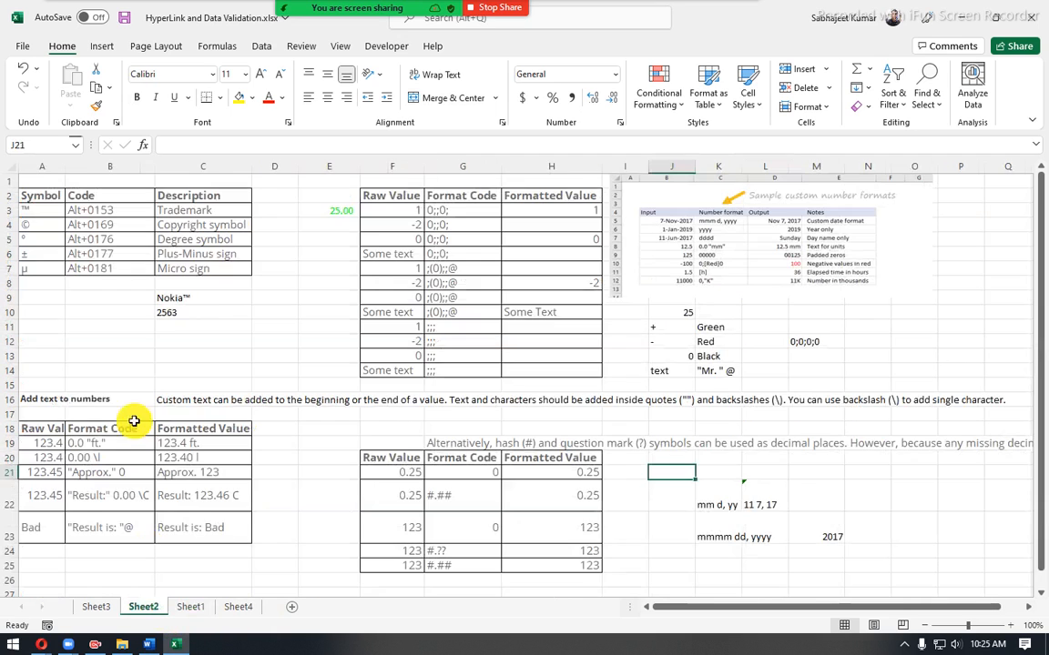
click(307, 207)
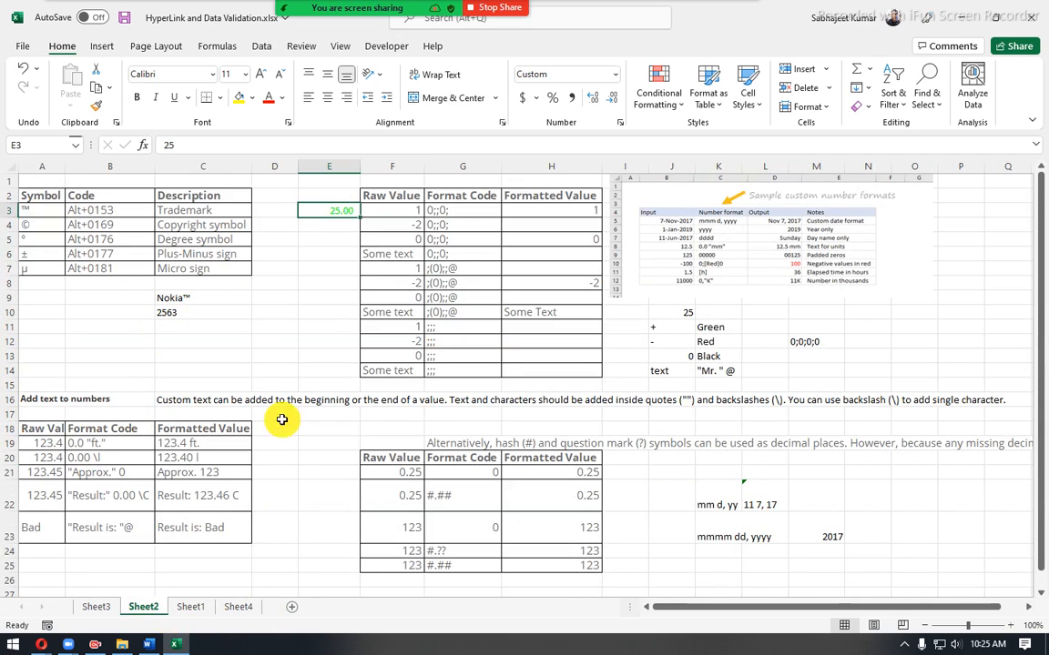
- Test the A14 hyperlink on Sheet4 by following it to its target cell on Sheet1, and return to Sheet4
click(240, 607)
click(30, 372)
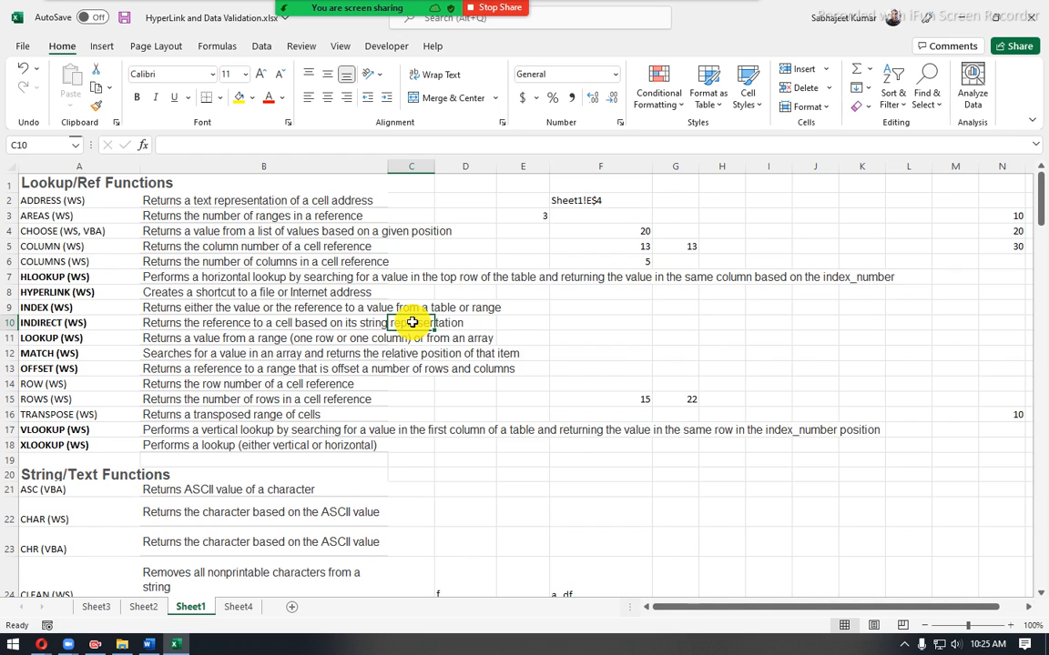
click(228, 612)
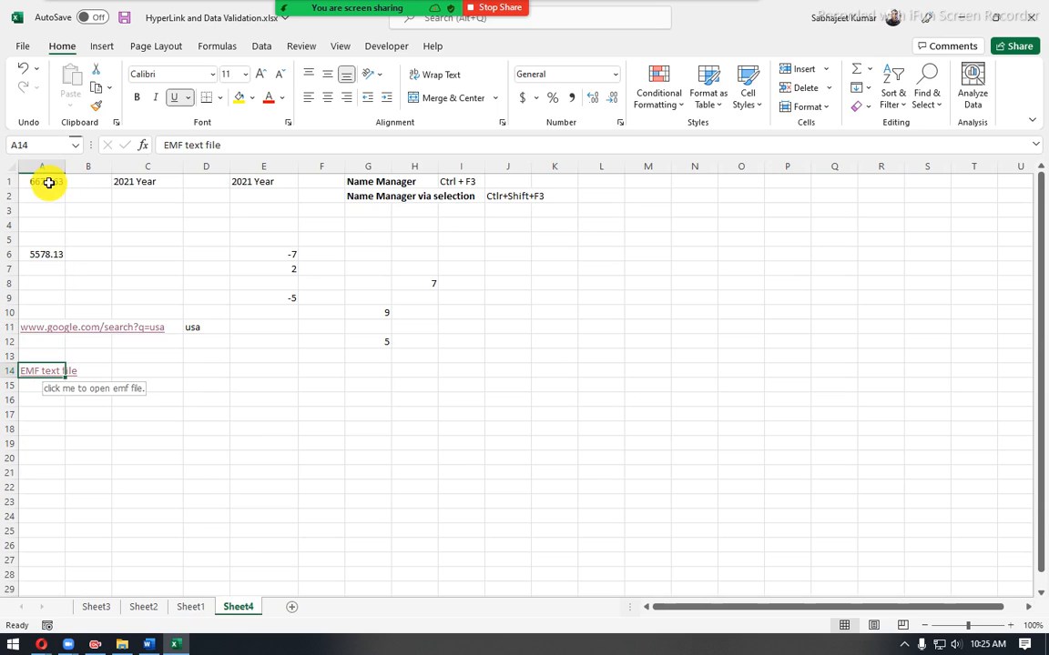
drag(42, 180, 226, 445)
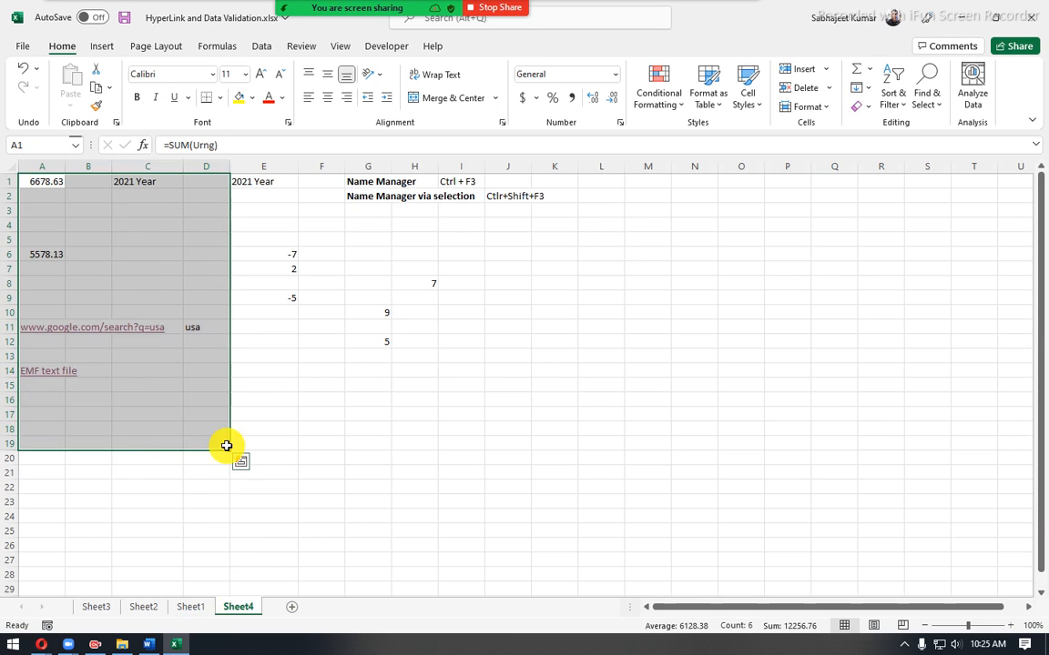
right_click(34, 377)
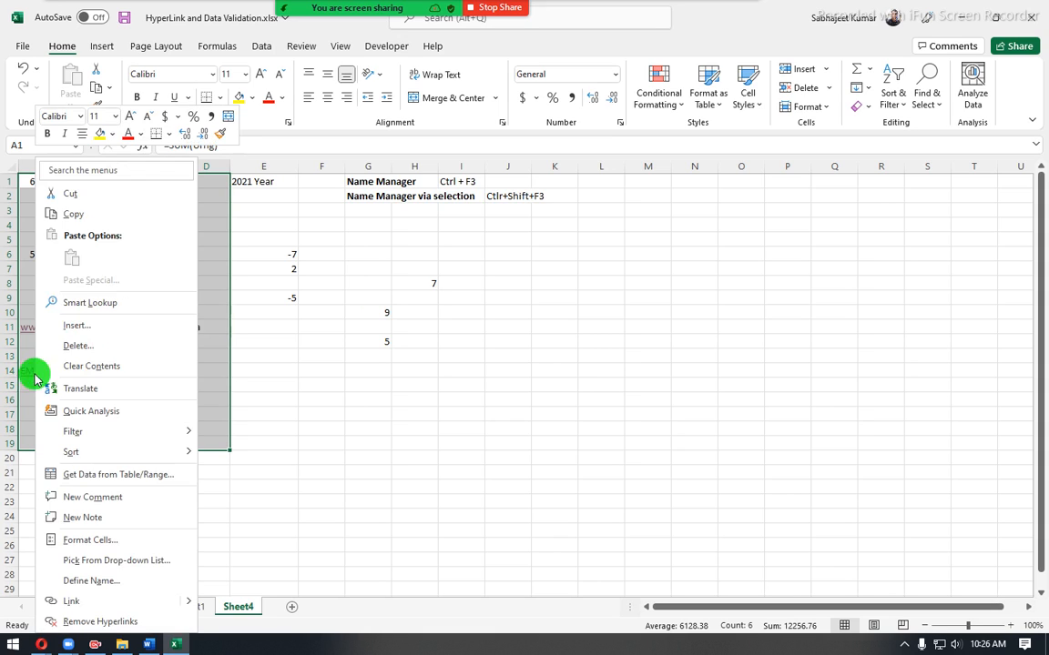
key(Escape)
click(107, 373)
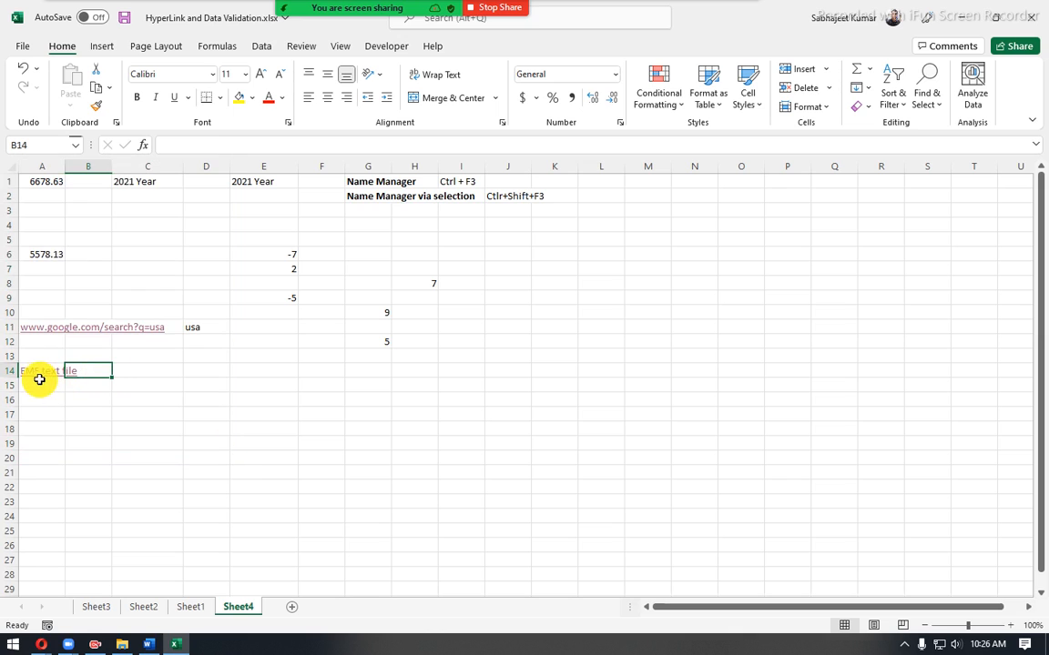
- Open the A14 hyperlink for editing, review the document's sheets and defined names, and switch the link type to Create New Document
right_click(33, 377)
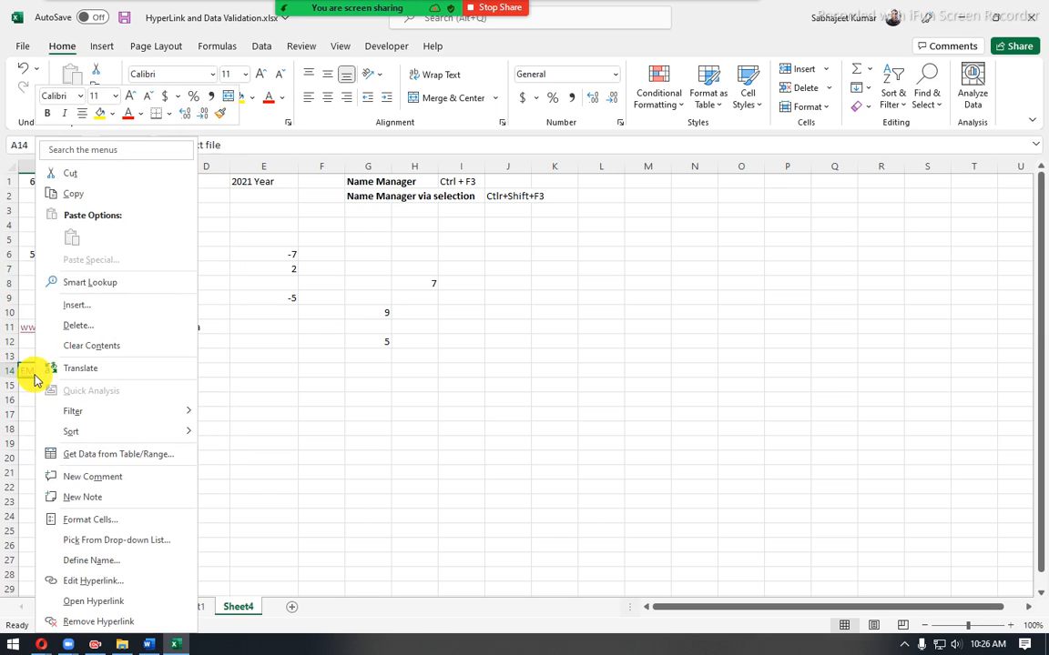
click(88, 581)
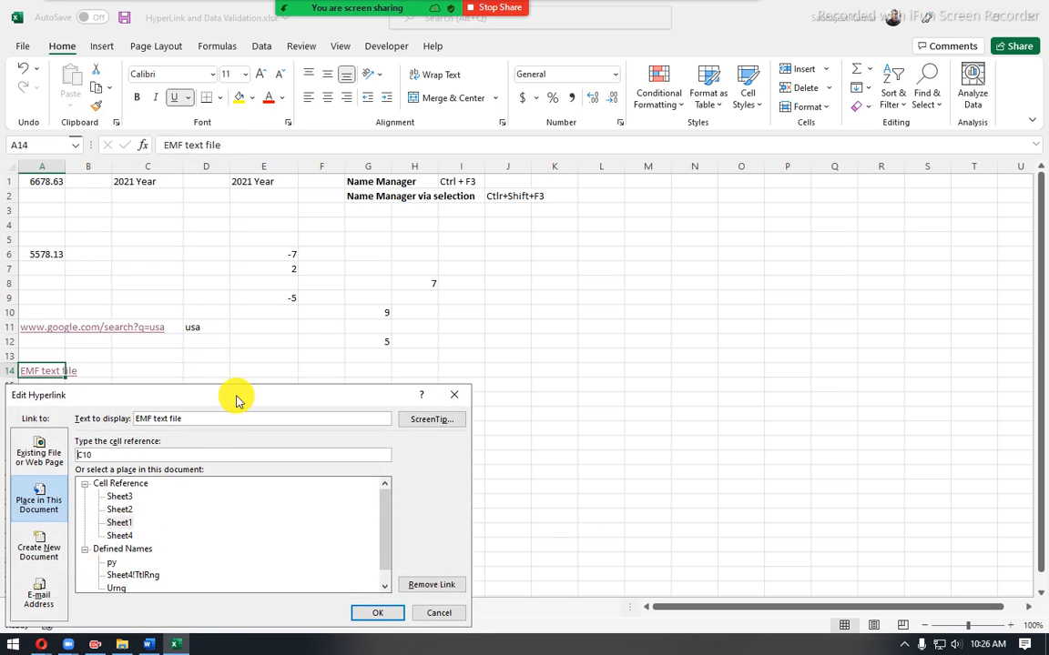
drag(234, 401, 481, 262)
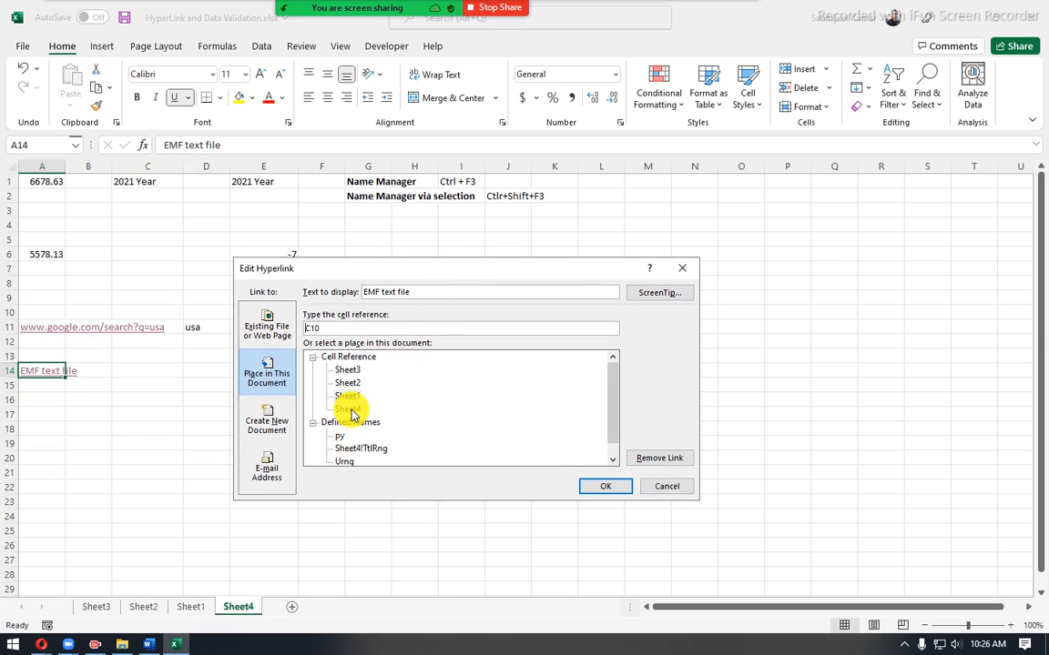
scroll(350, 428, down, 1)
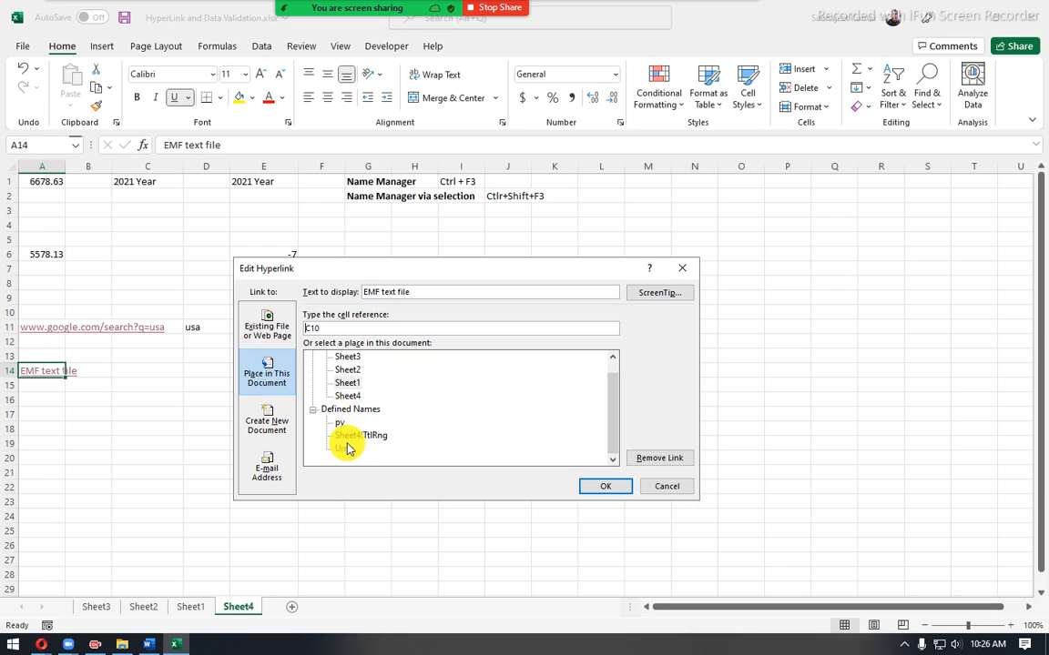
scroll(347, 449, up, 1)
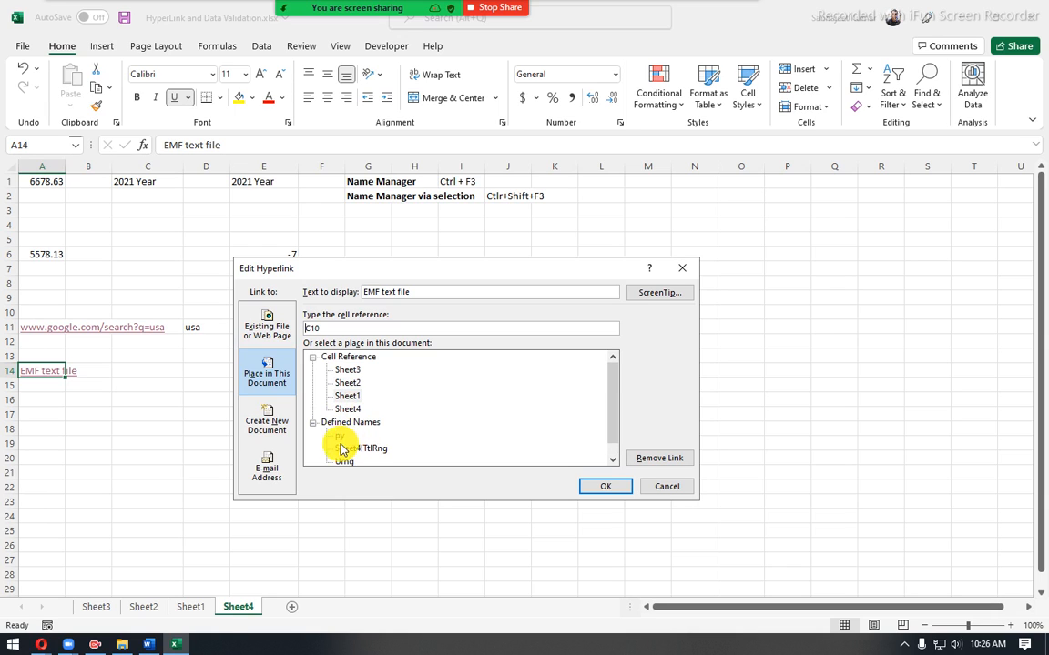
click(266, 423)
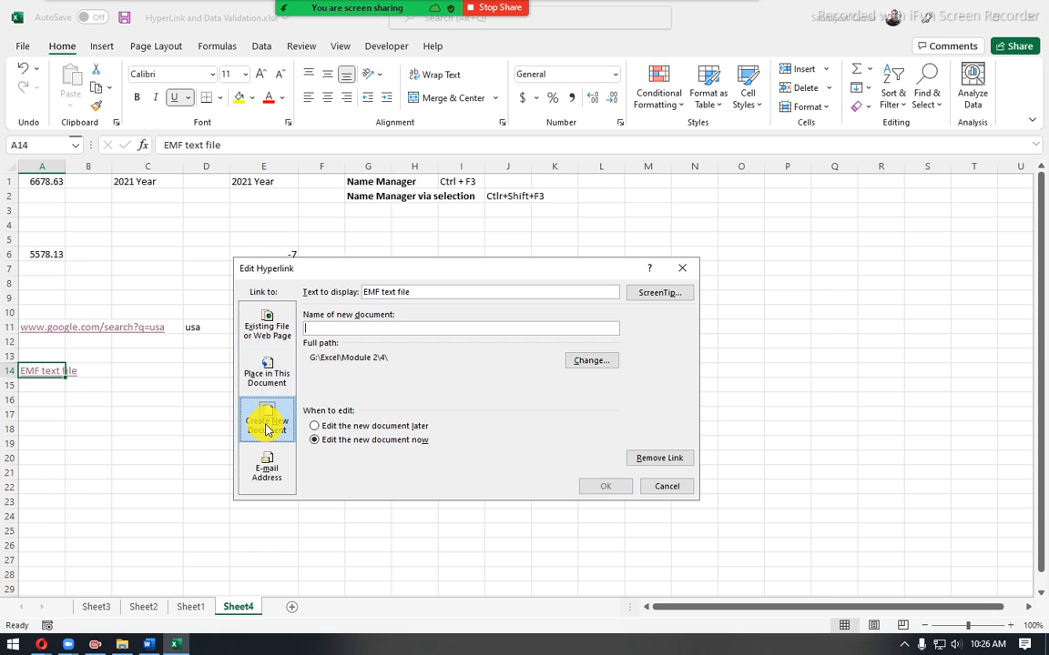
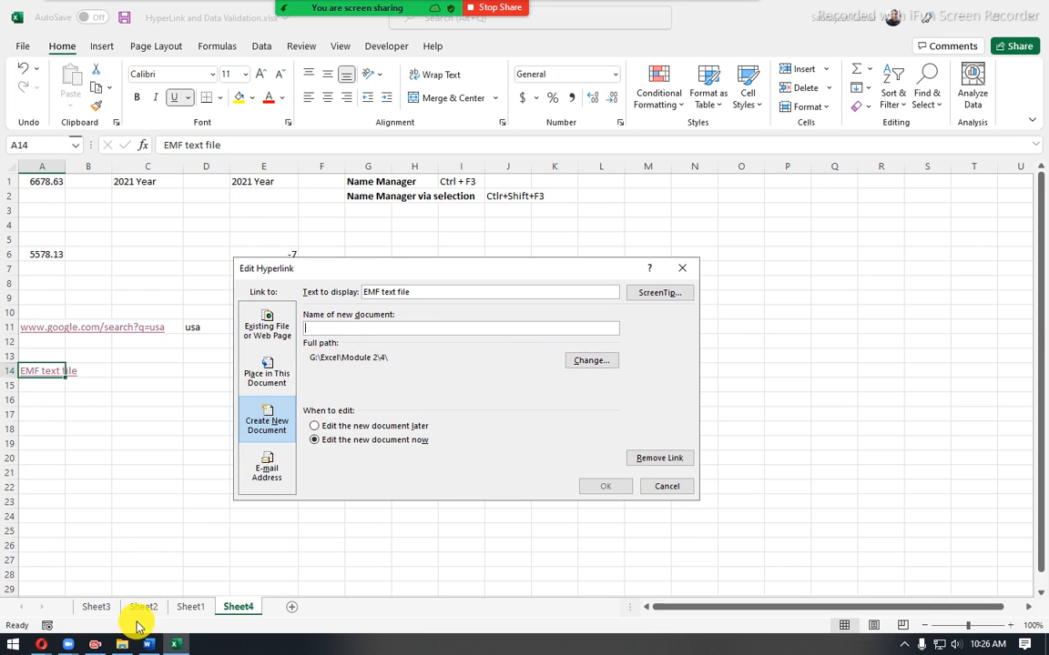
- Switch to File Explorer, check the path and files of folder 4 inside Module 2, and return to the hyperlink settings
click(121, 645)
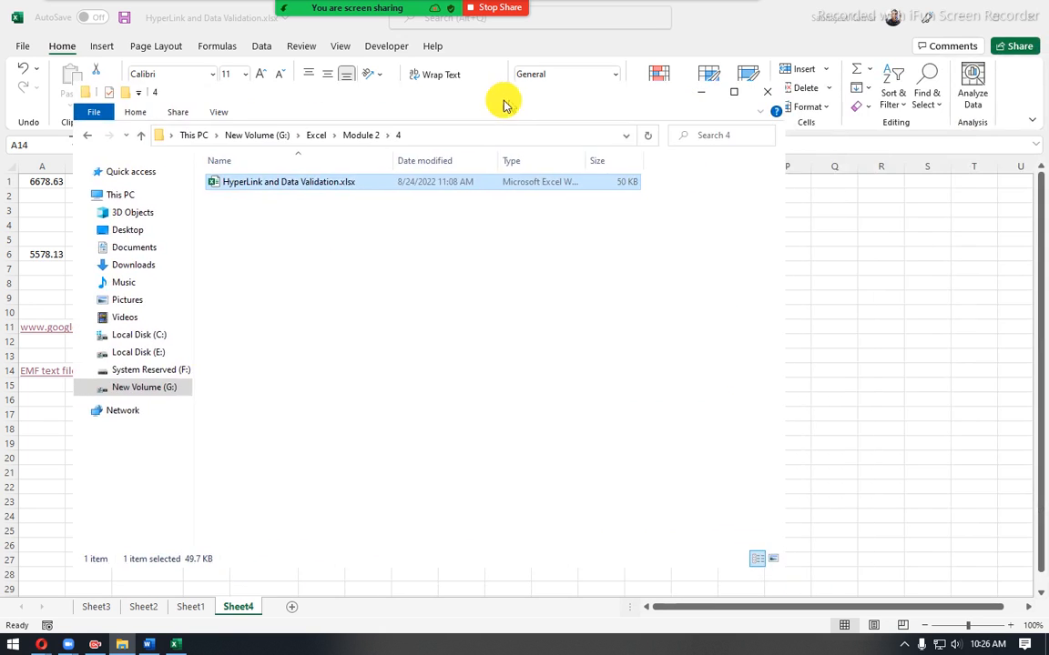
click(439, 135)
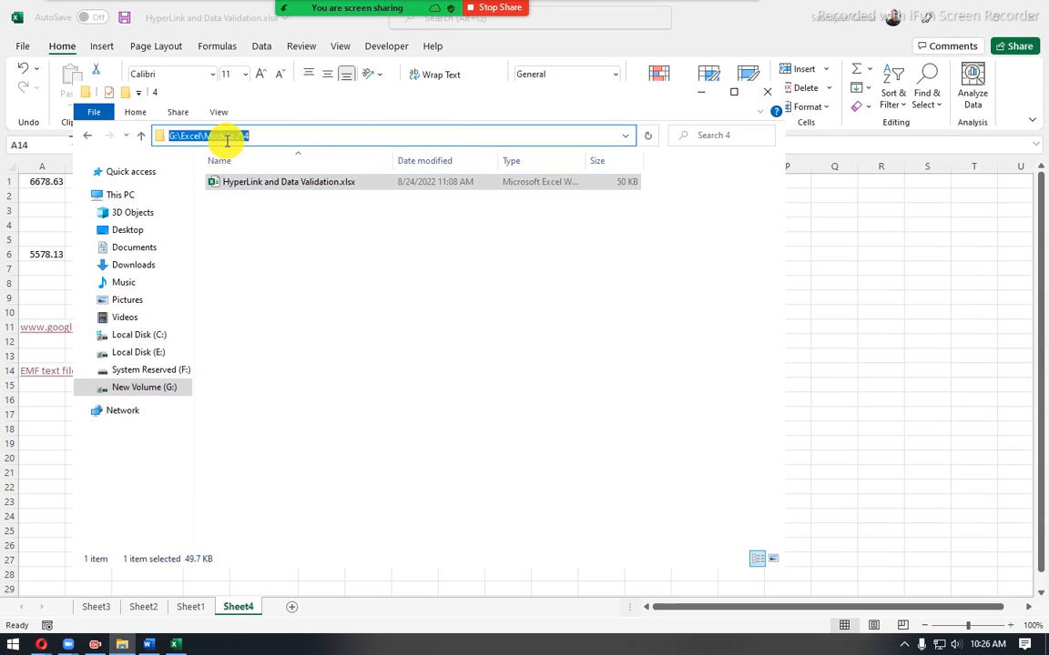
click(320, 264)
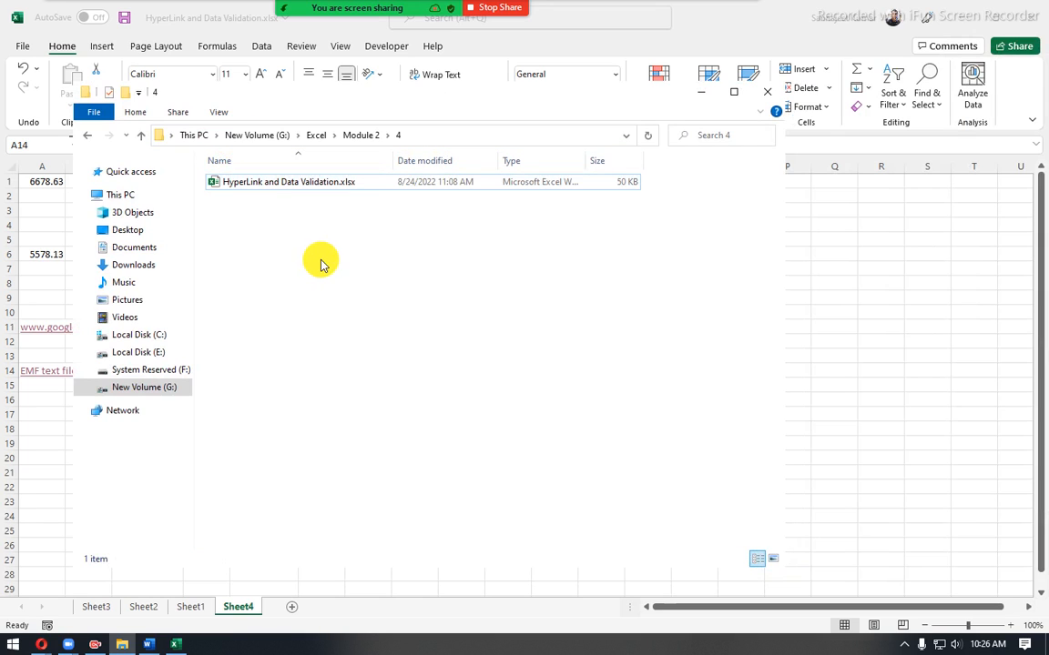
click(699, 94)
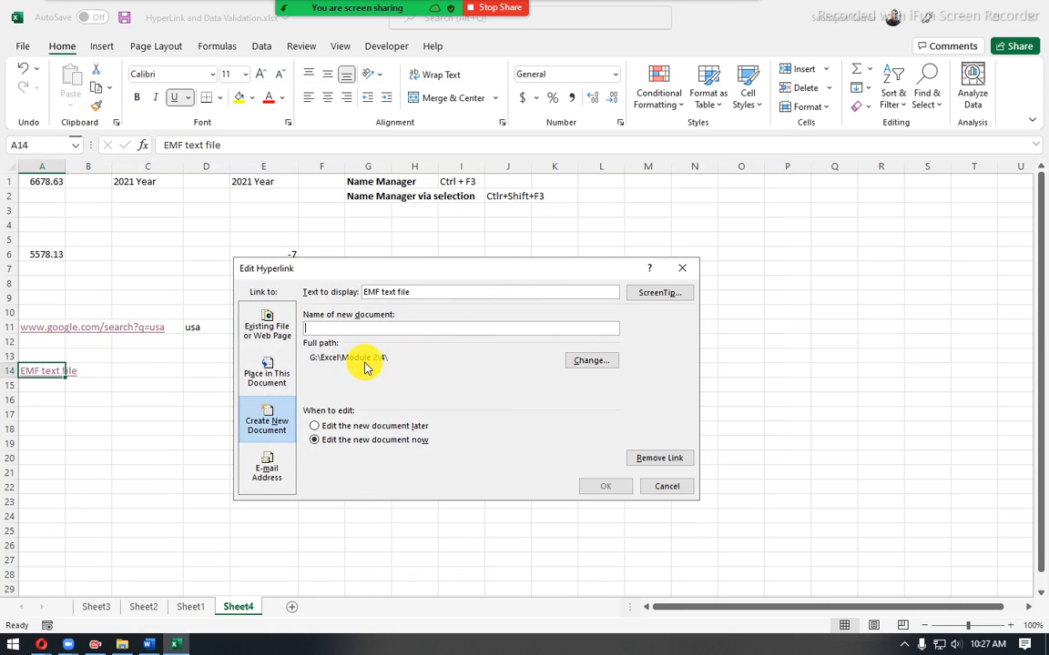
- Link A14 to a new document named NewDocNow, with the "Edit the new document now" option, and create it
click(408, 326)
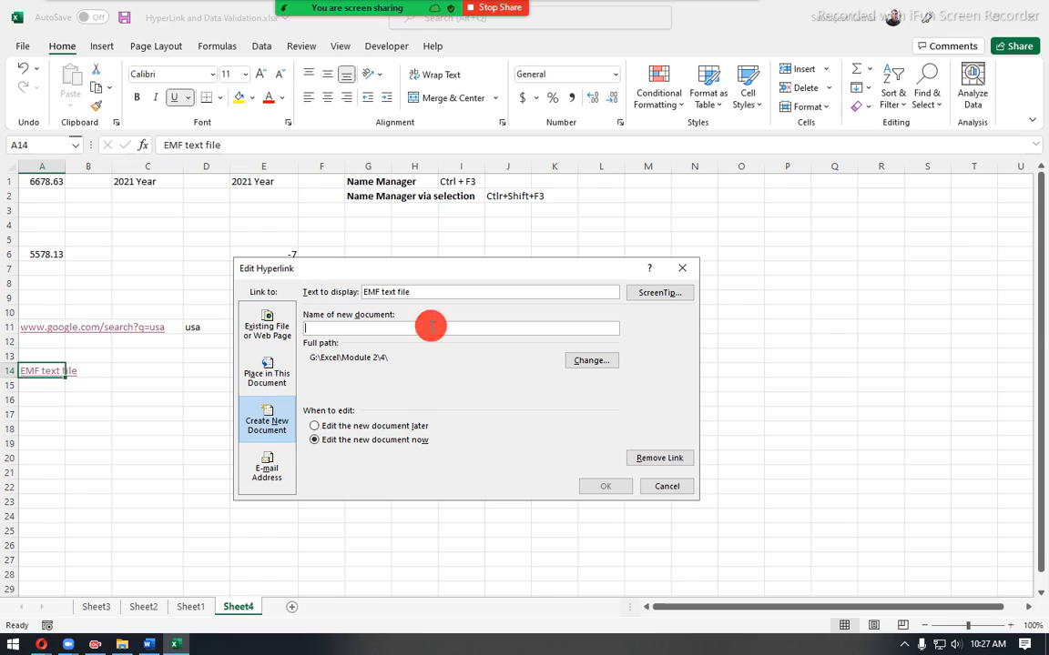
text(NewDocNow)
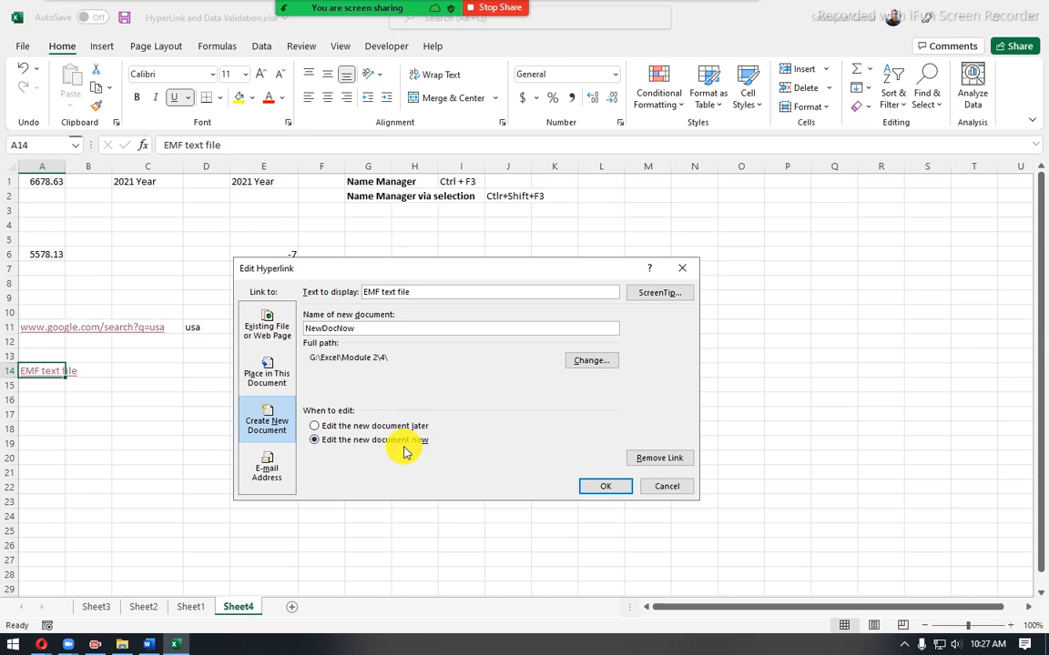
drag(417, 291, 269, 287)
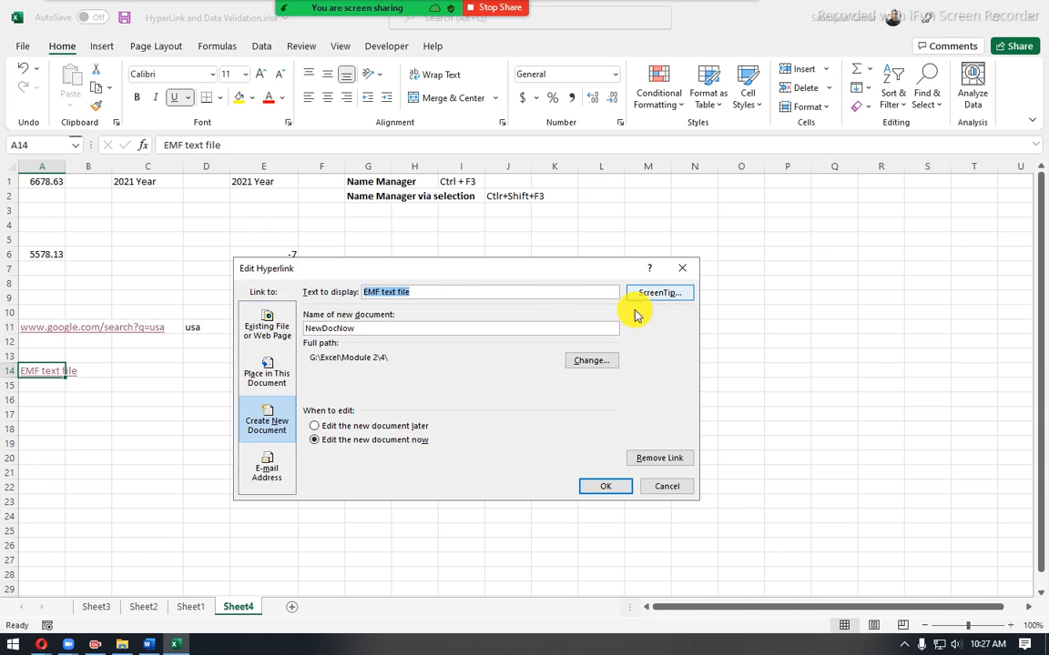
click(617, 486)
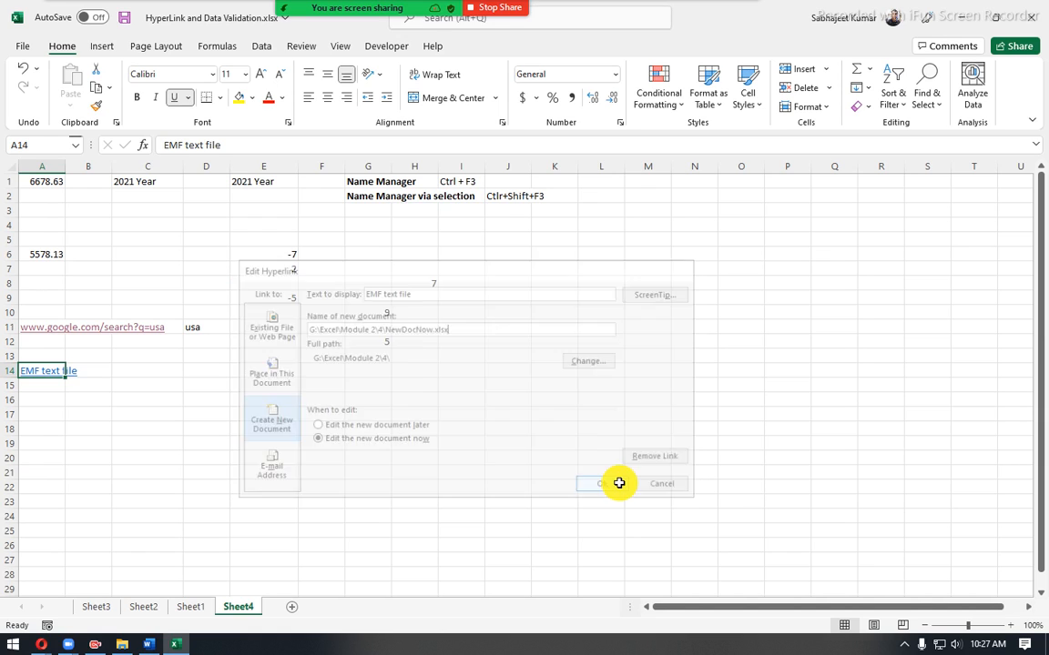
click(201, 430)
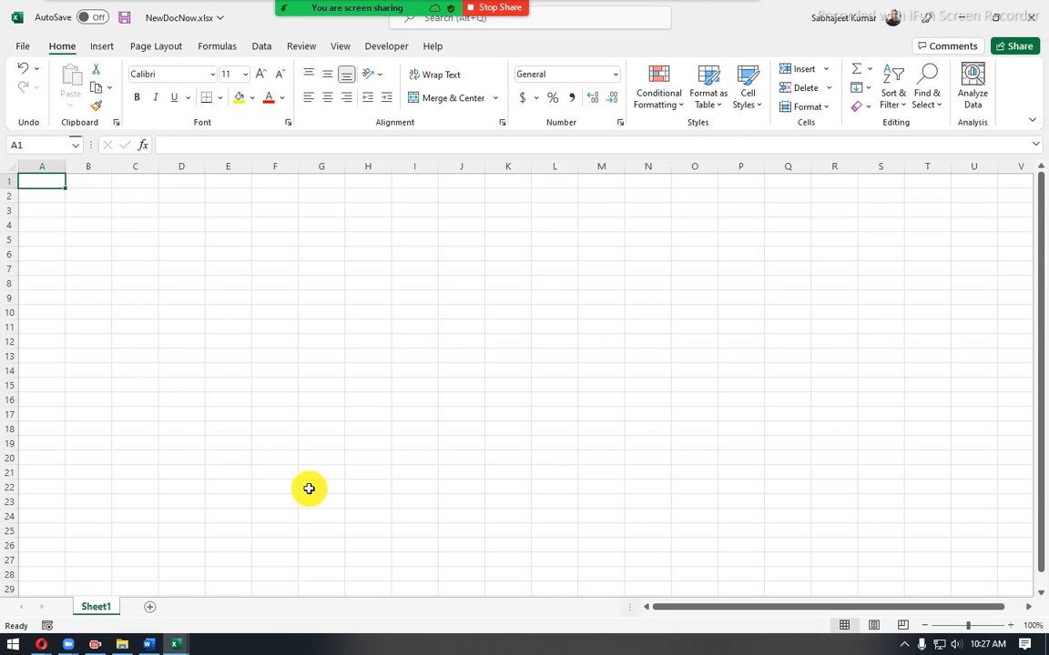
- Return to Sheet4 of the original workbook and test the A14 hyperlink by following it to NewDocNow.xlsx
click(956, 19)
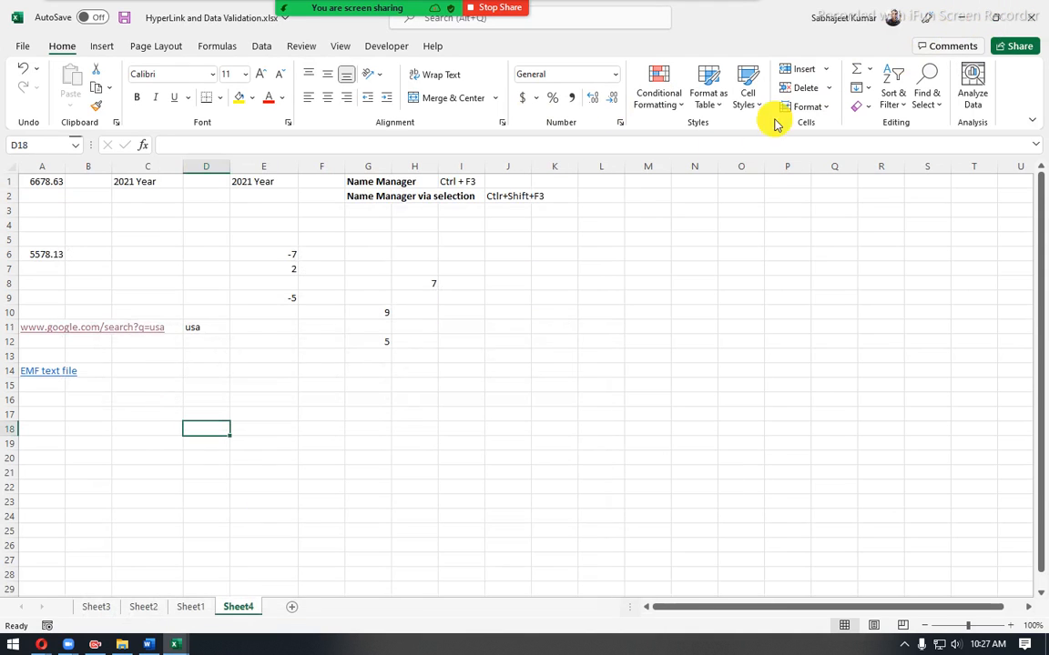
click(97, 377)
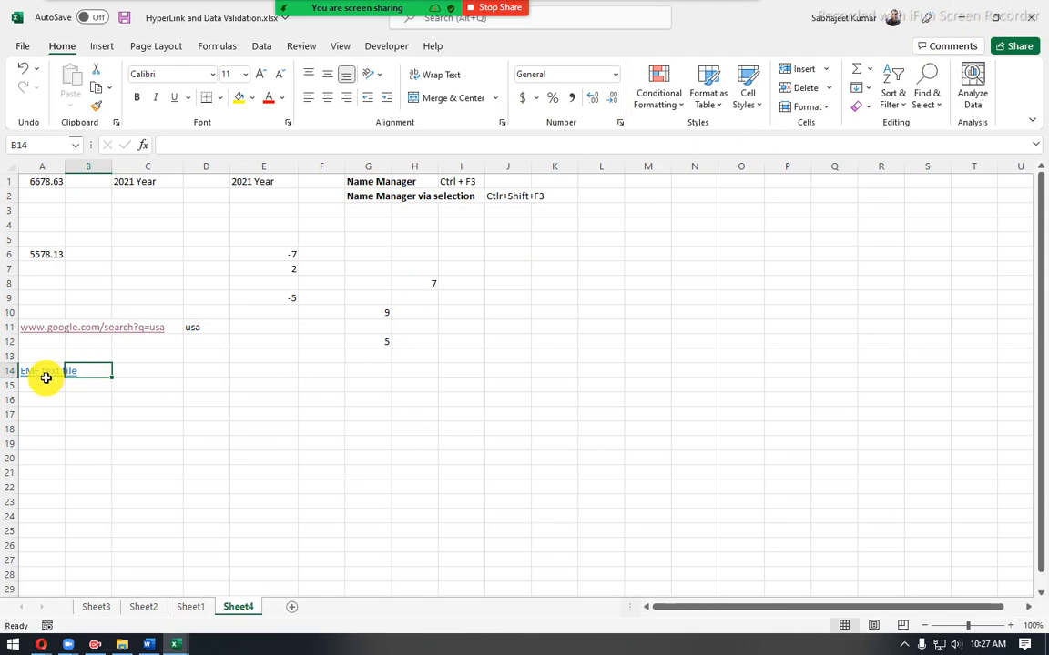
click(44, 371)
click(44, 371)
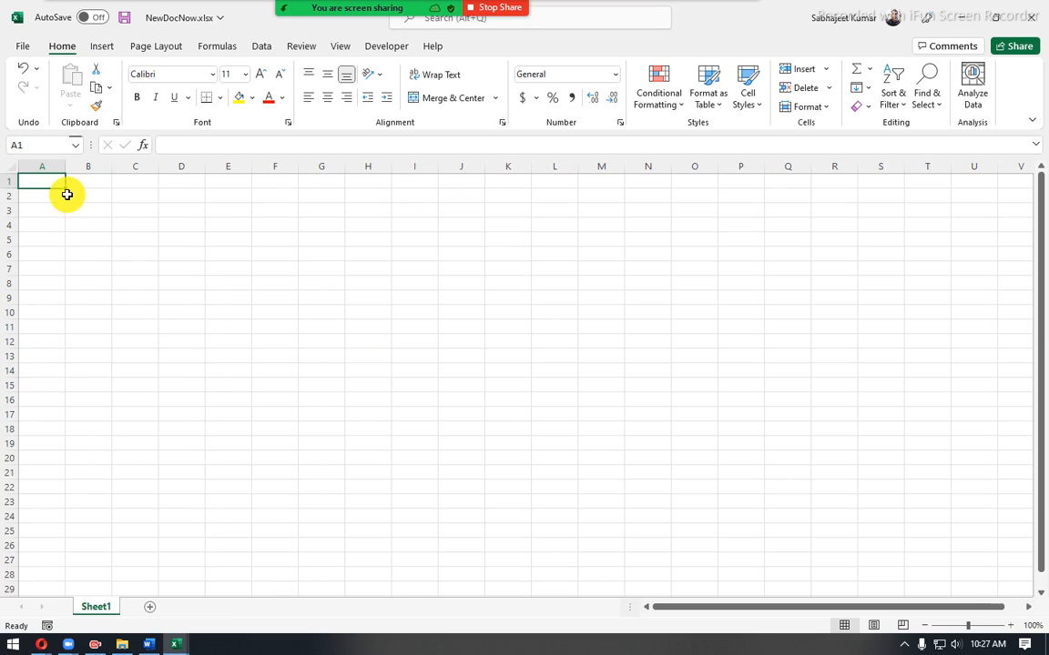
drag(52, 180, 88, 251)
drag(193, 287, 417, 337)
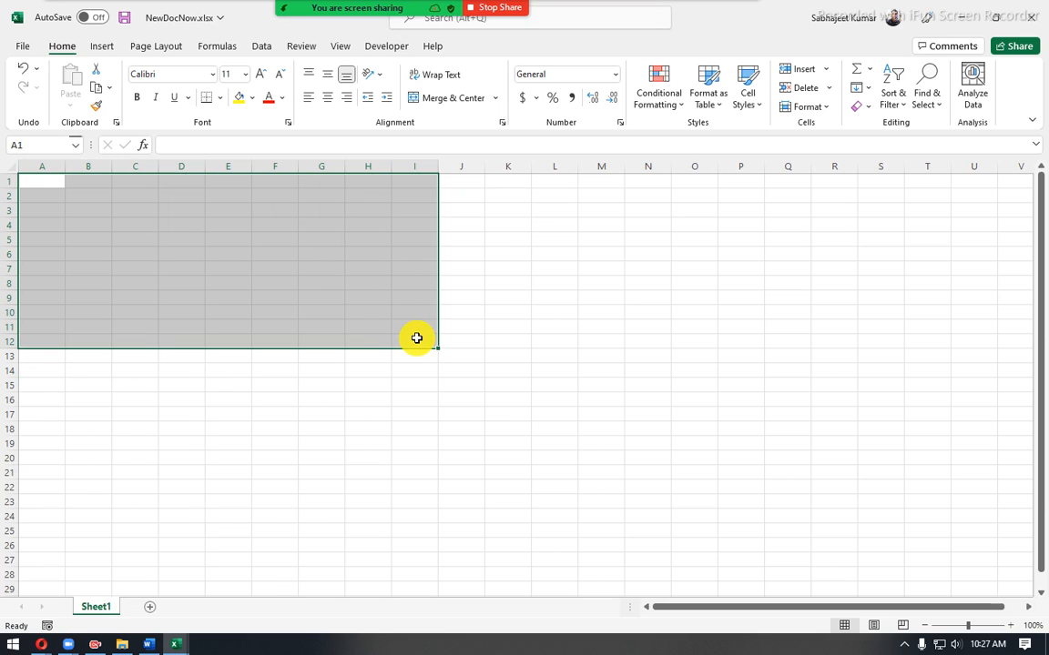
drag(58, 182, 347, 330)
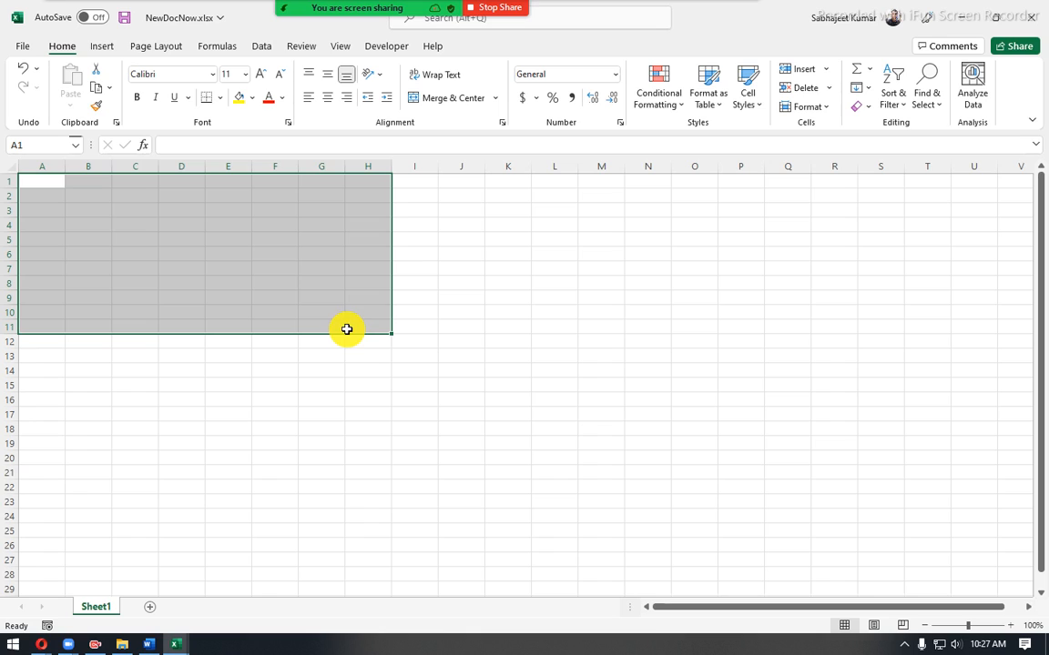
click(218, 222)
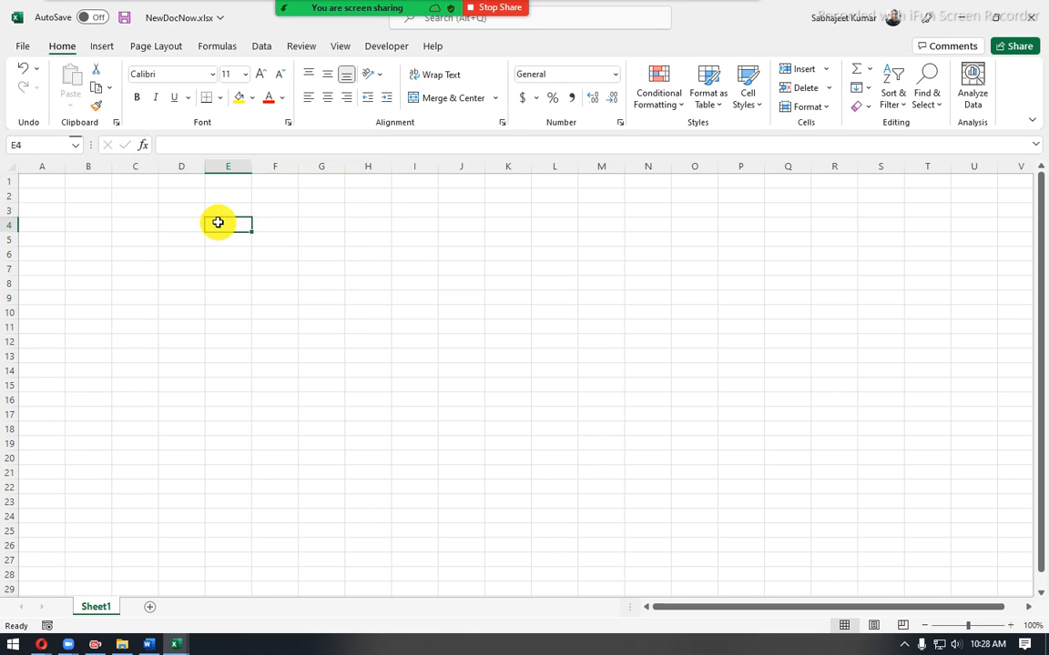
- Close the NewDocNow.xlsx workbook and return to Sheet4 of HyperLink and Data Validation.xlsx
click(955, 21)
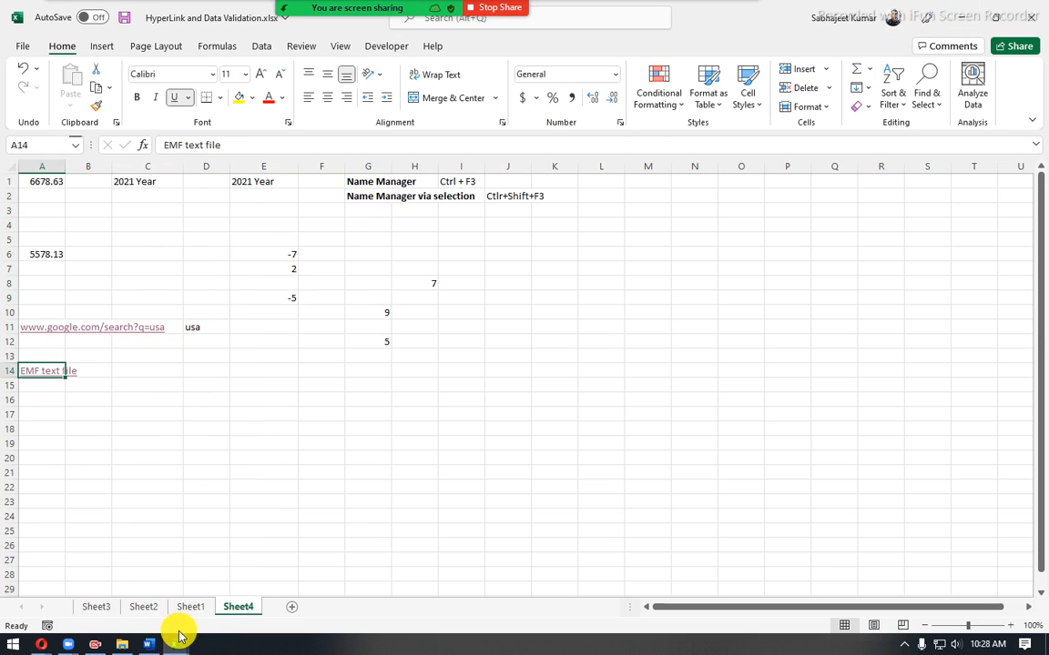
mouse_move(178, 641)
click(239, 600)
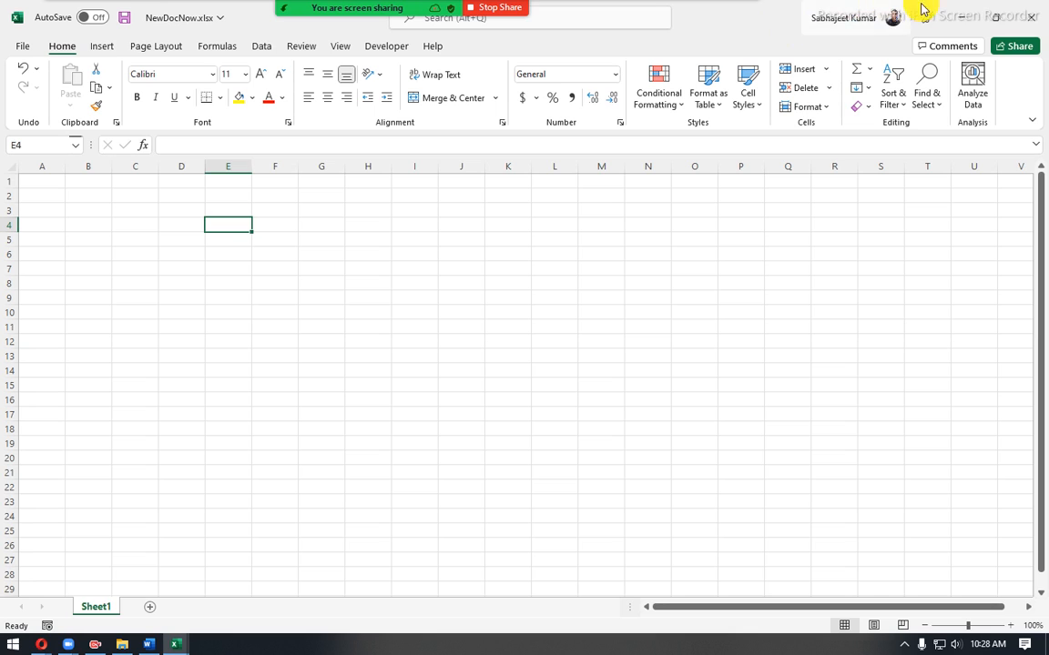
click(1018, 27)
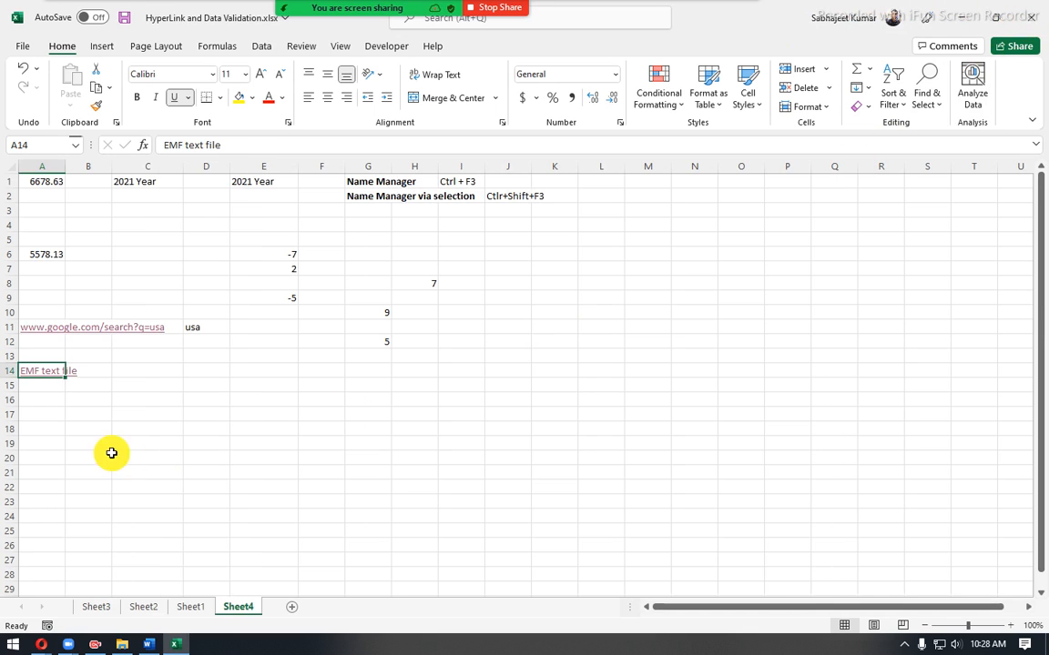
- Open the A14 hyperlink for editing and look up NewDocNow.xlsx in folder 4 in File Explorer
right_click(43, 376)
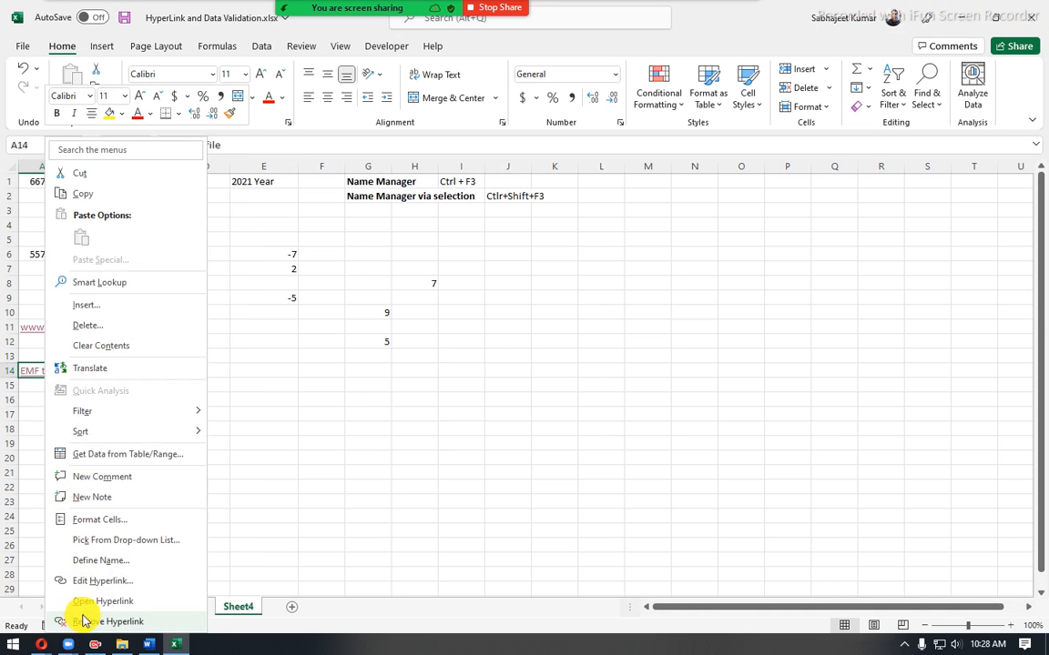
click(91, 581)
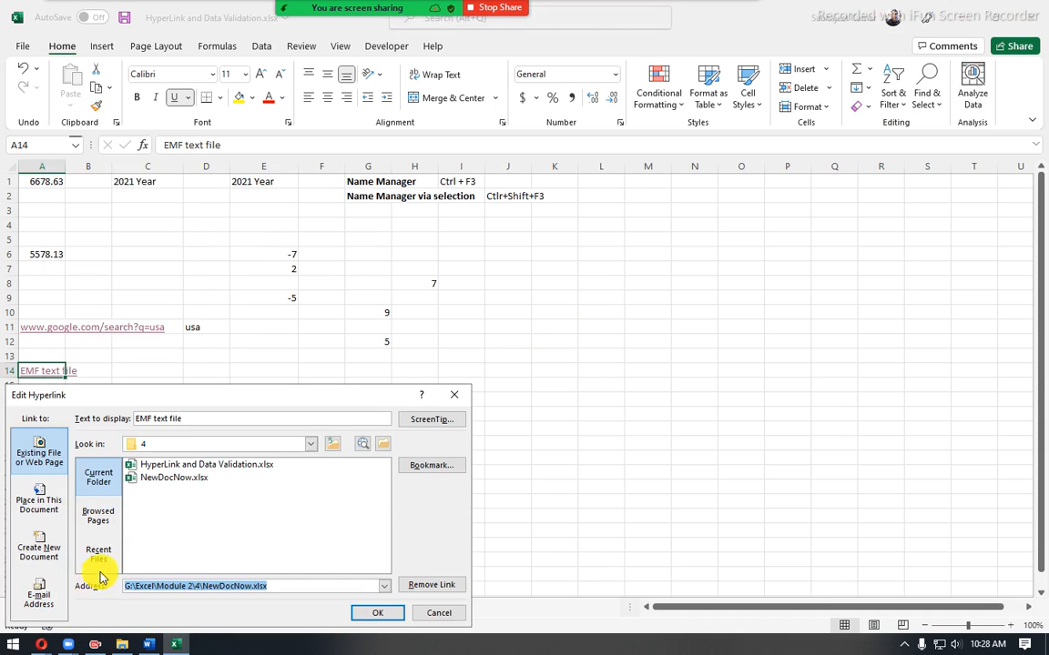
click(122, 643)
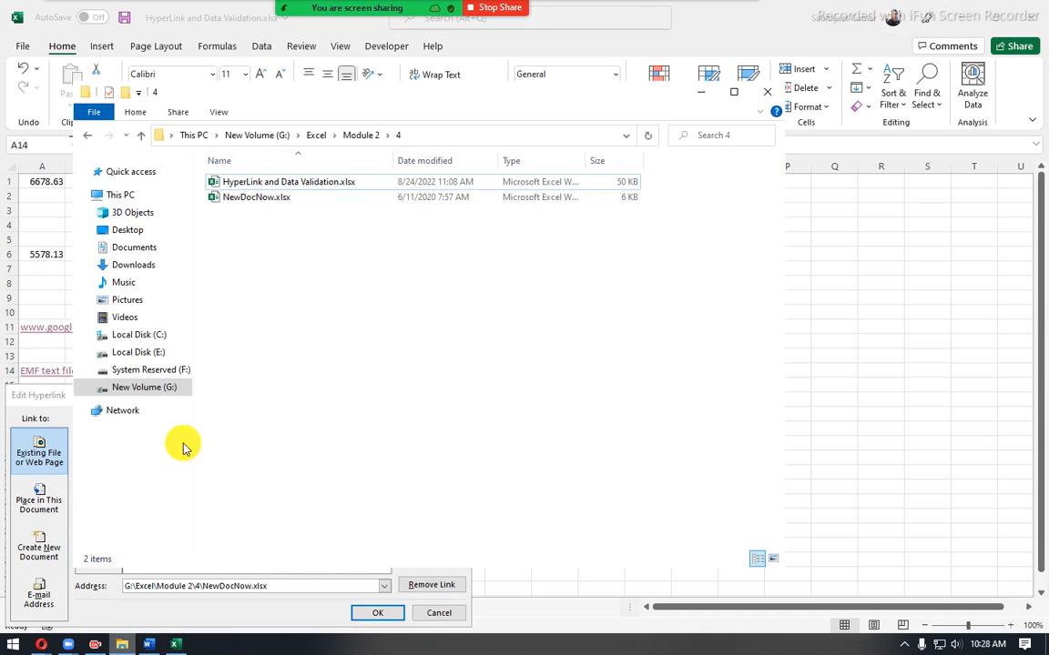
click(255, 202)
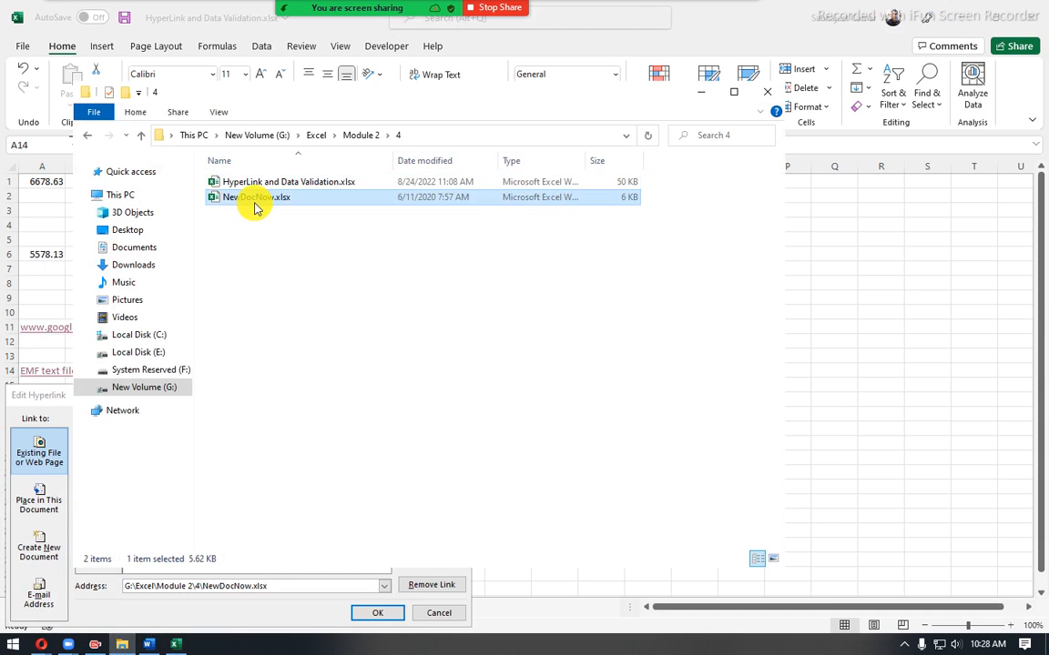
click(700, 93)
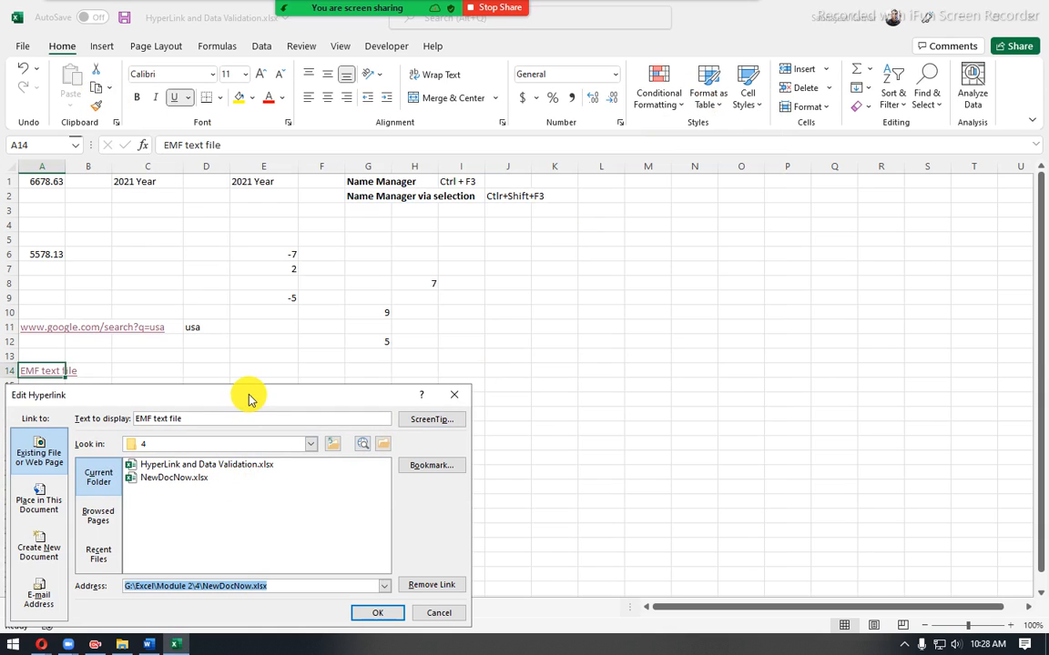
- Move the Edit Hyperlink dialog toward the sheet's centre, and shrink and reposition the File Explorer window while reviewing folder 4
drag(248, 396, 411, 361)
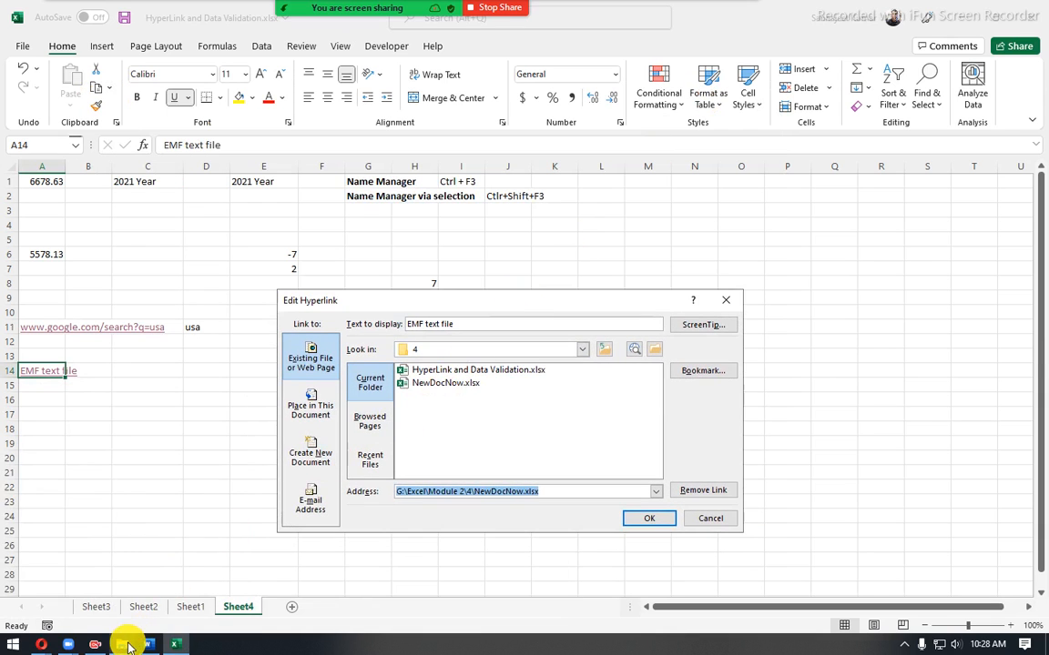
click(122, 644)
click(350, 302)
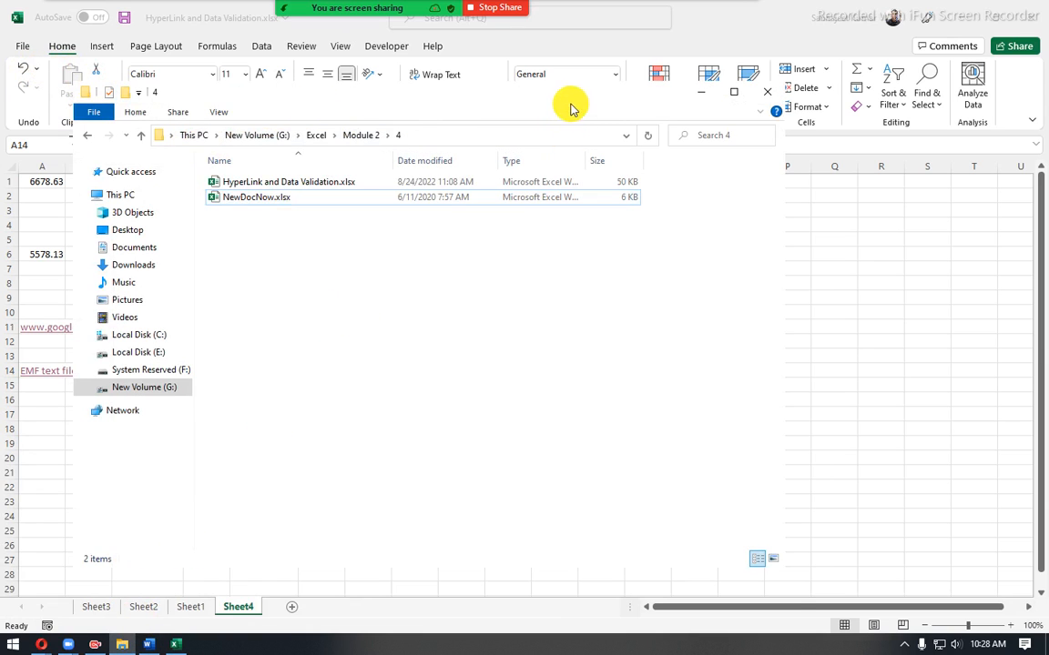
drag(570, 104, 628, 157)
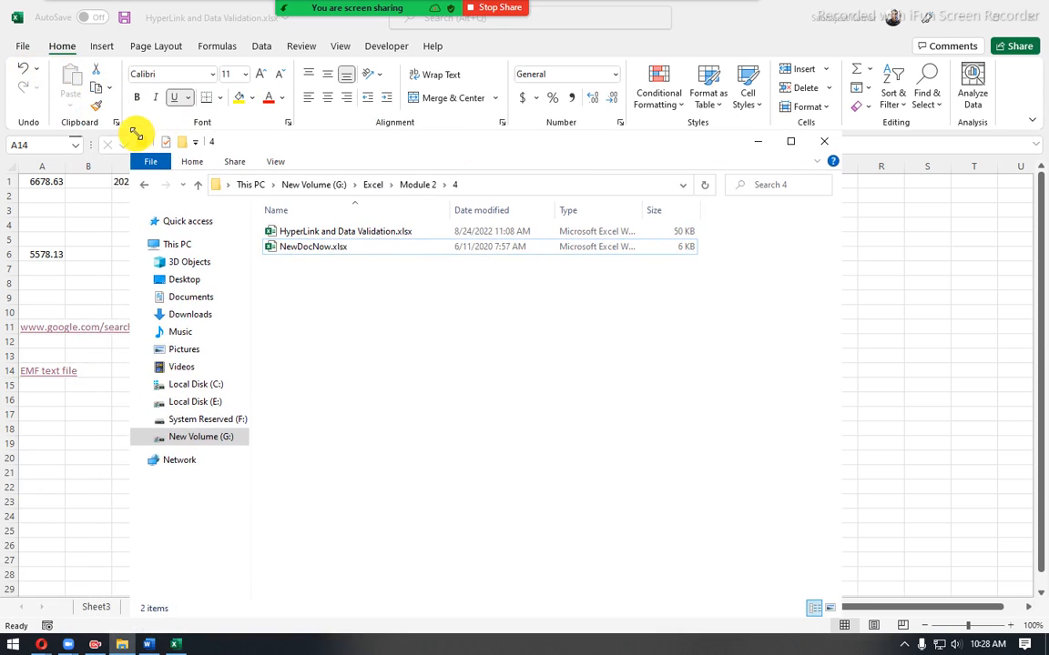
drag(145, 146, 304, 262)
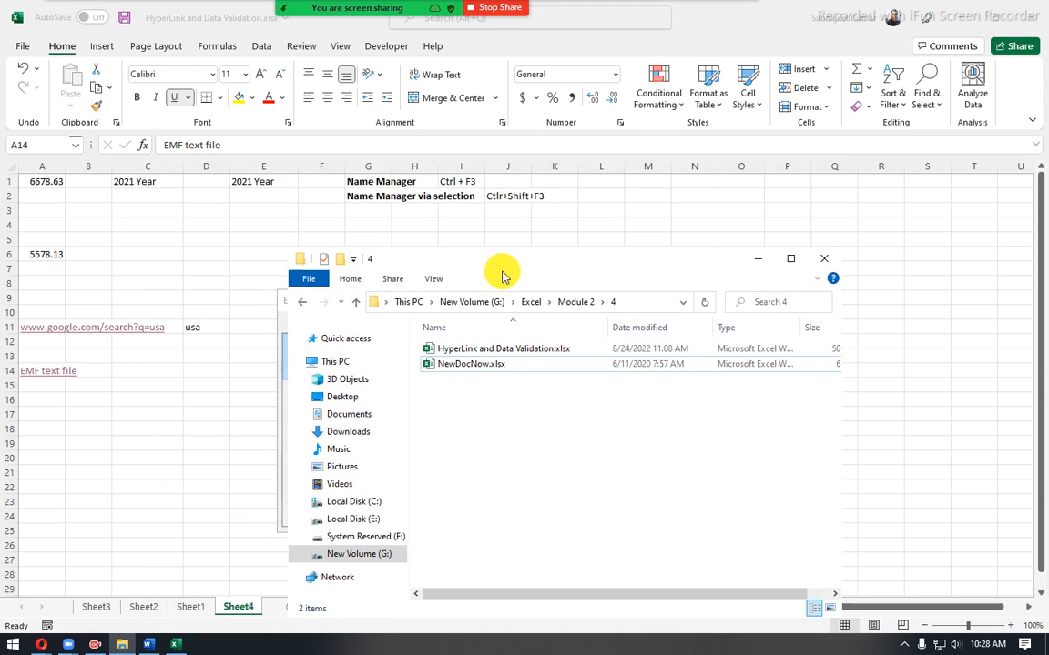
drag(522, 258, 602, 206)
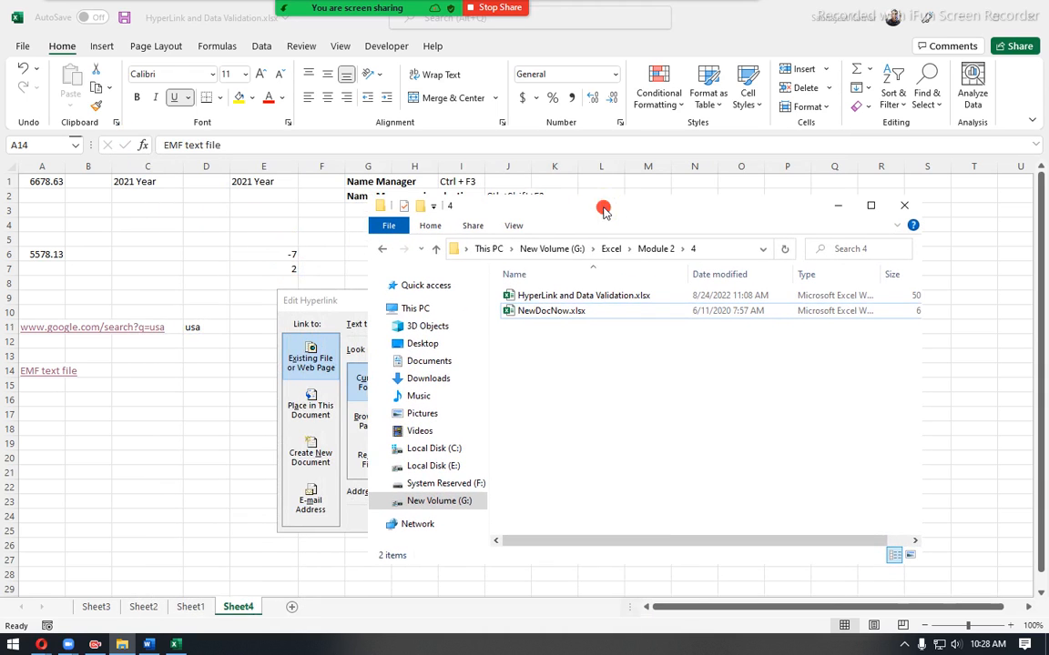
click(832, 207)
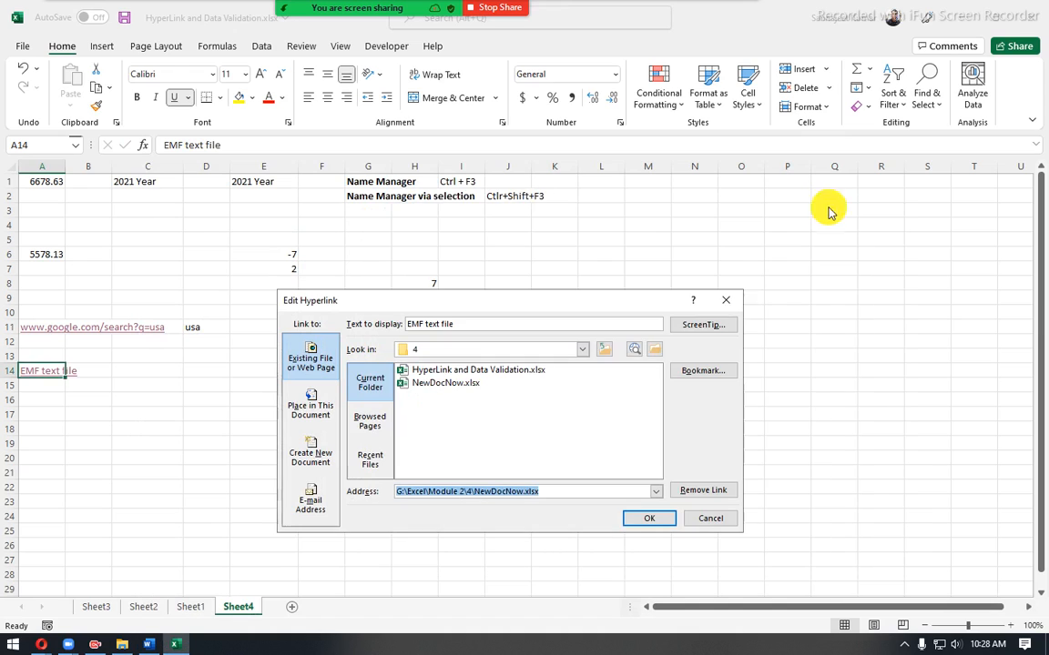
- Link A14 to a new document named NewDocLater with the "Edit the new document later" option, and check folder 4 in File Explorer
click(306, 458)
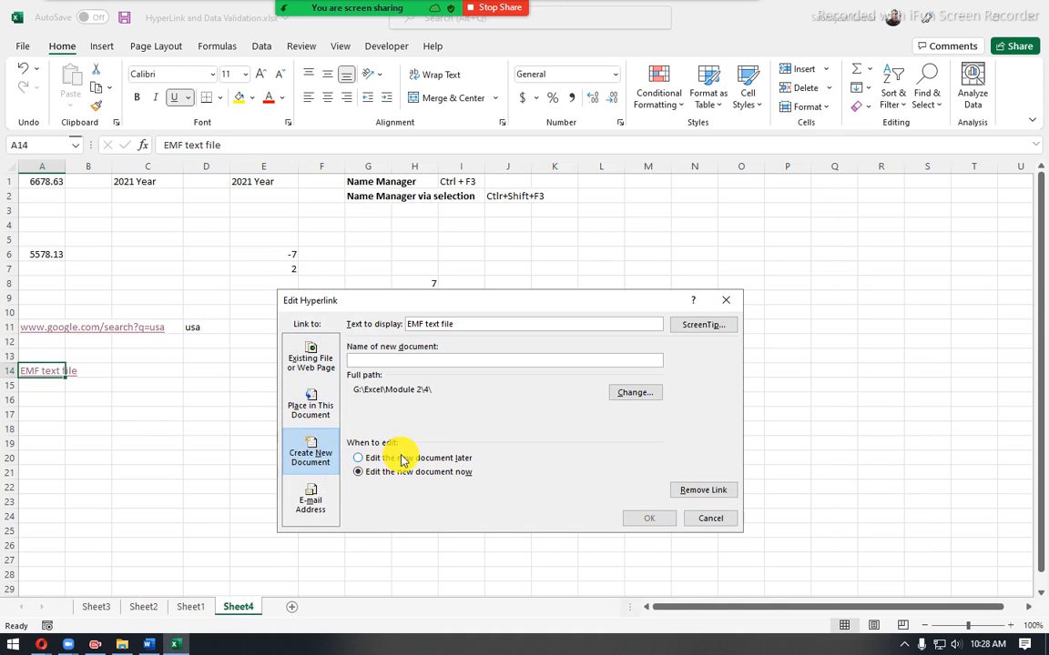
click(361, 460)
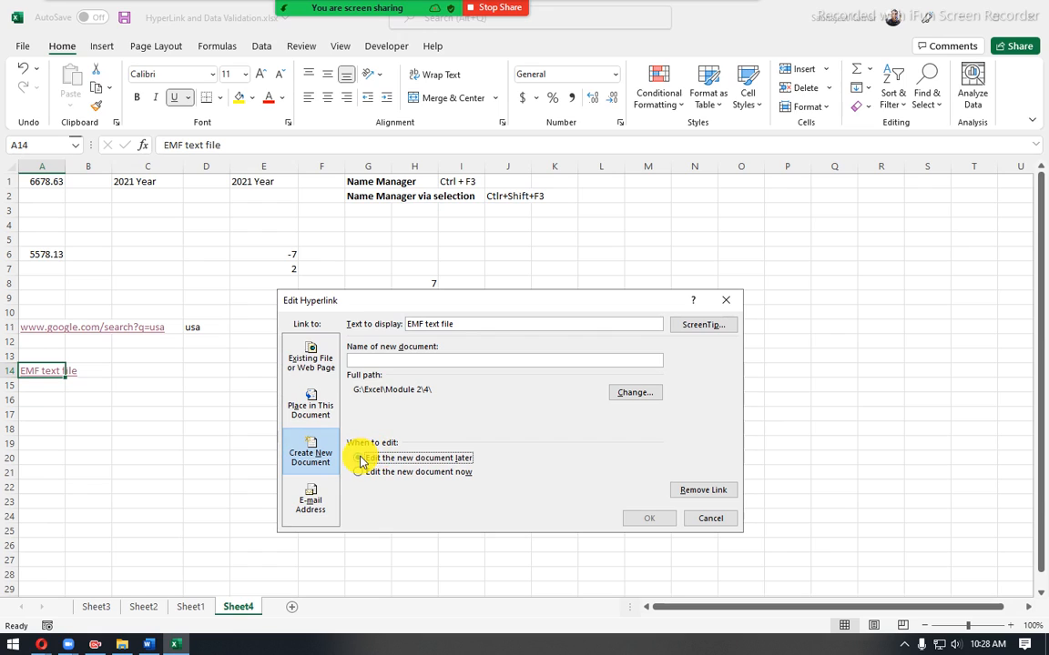
click(389, 361)
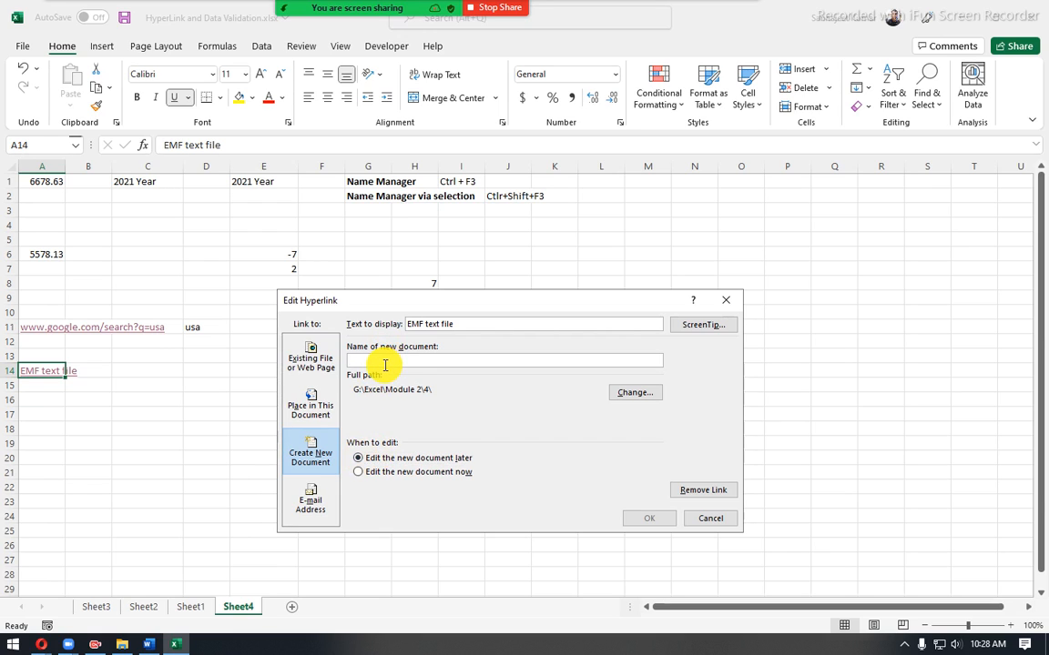
text(NewDocLater)
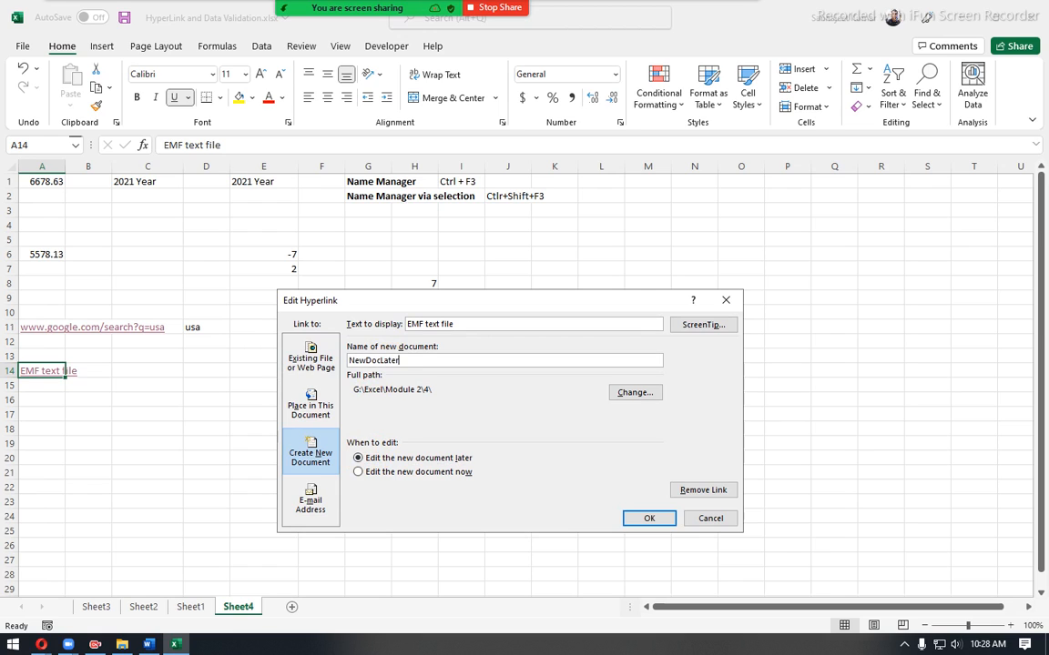
click(664, 519)
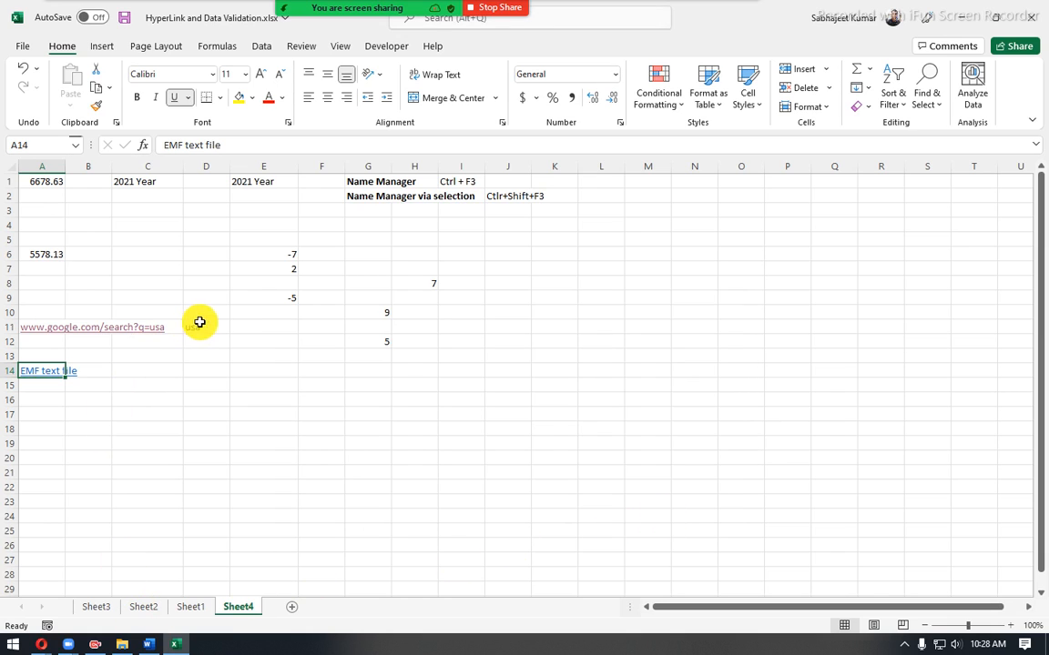
click(122, 645)
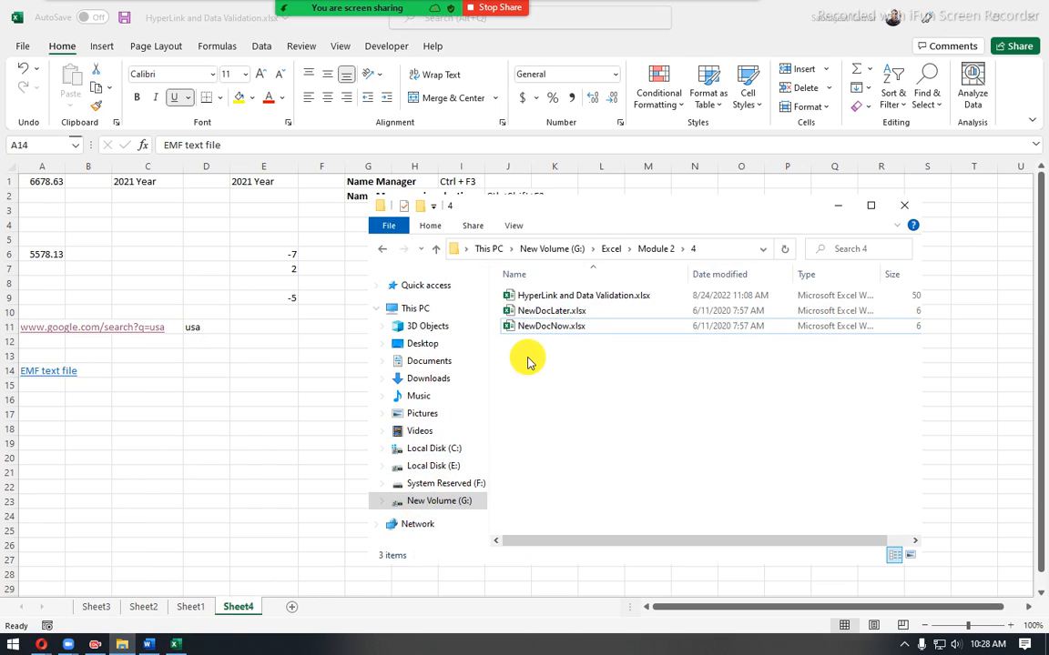
- Minimise File Explorer, follow the A14 hyperlink to open NewDocLater.xlsx, and minimise that workbook to return to Sheet4
click(550, 312)
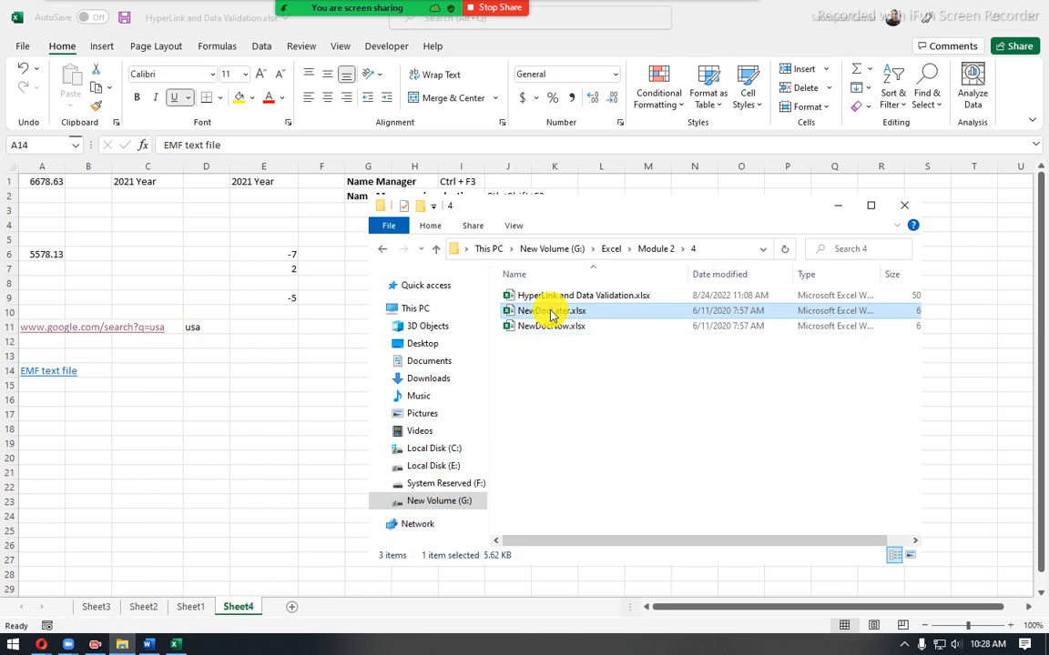
click(838, 206)
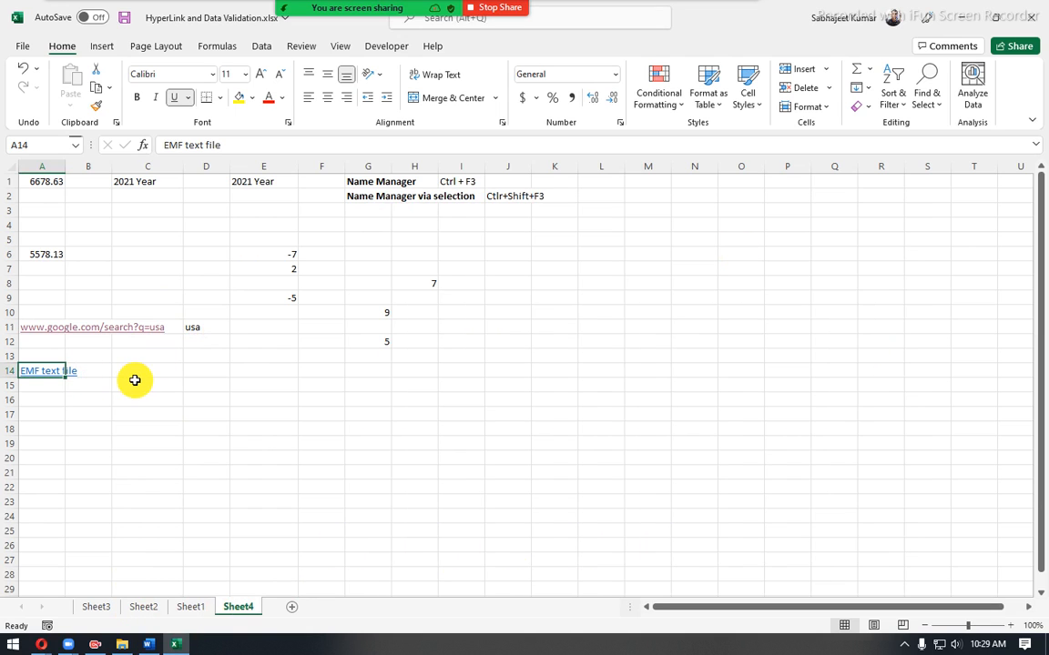
click(32, 373)
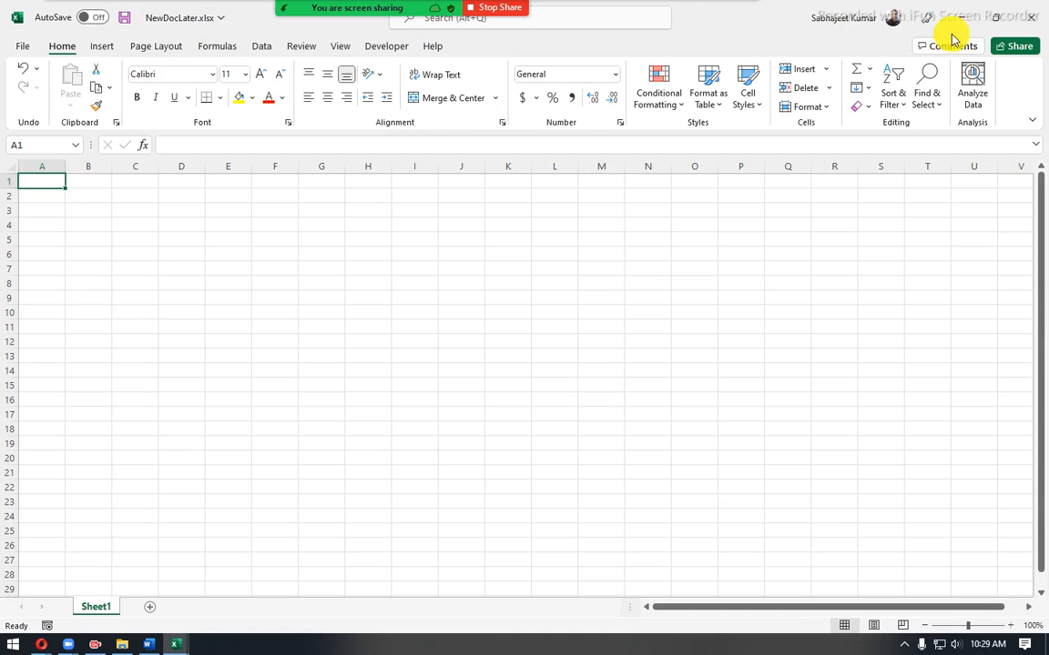
click(995, 17)
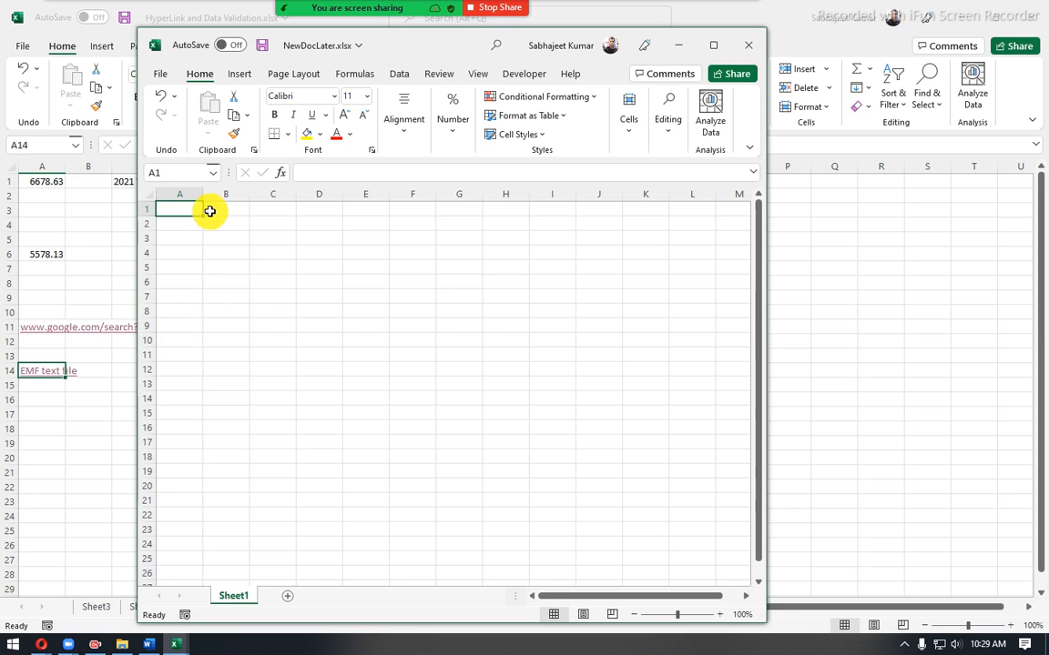
click(667, 45)
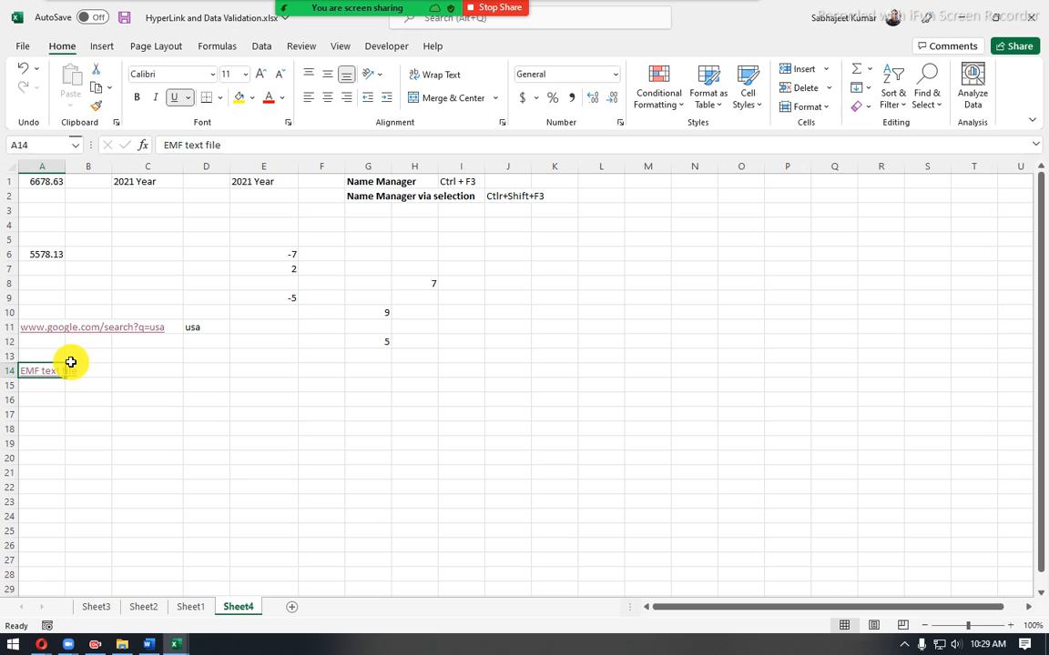
- View cell C10 and its reference on Sheet1, and return to Sheet4
click(191, 608)
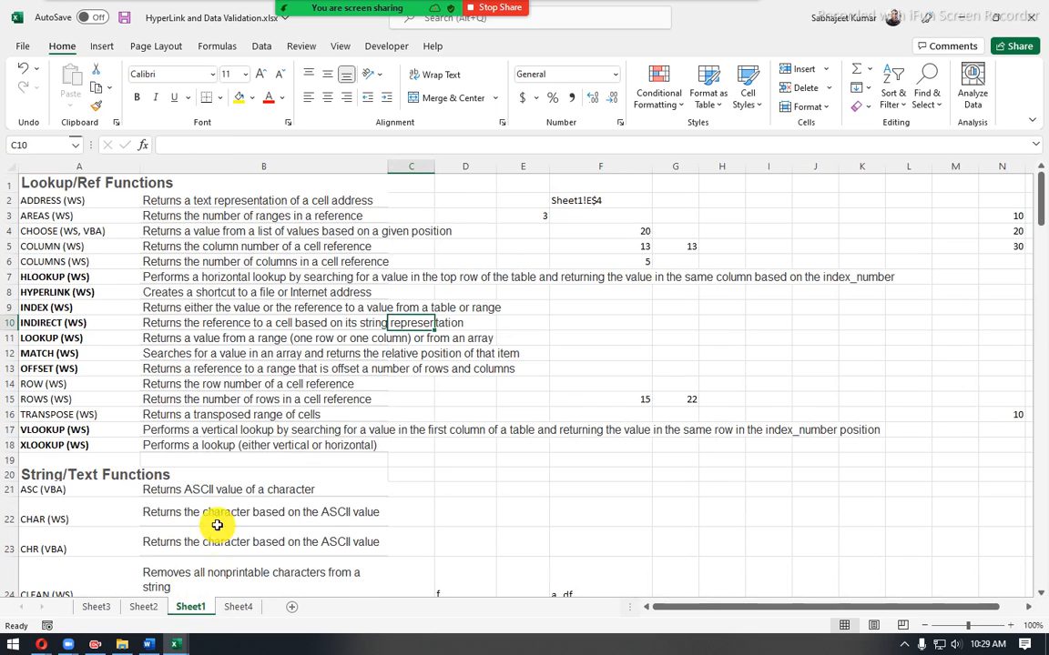
click(14, 145)
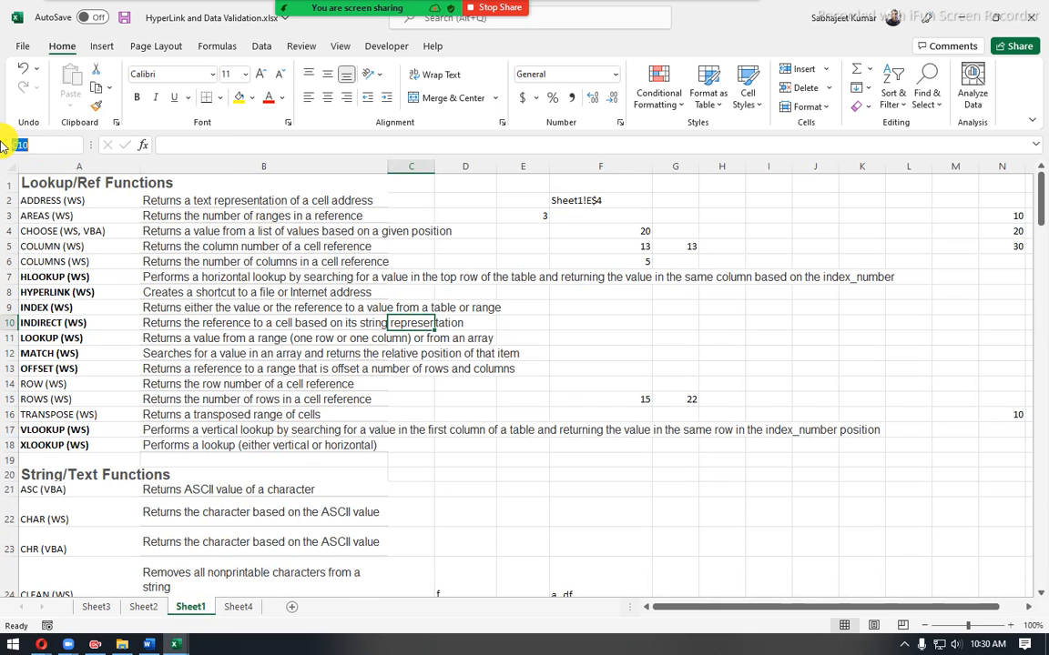
click(406, 332)
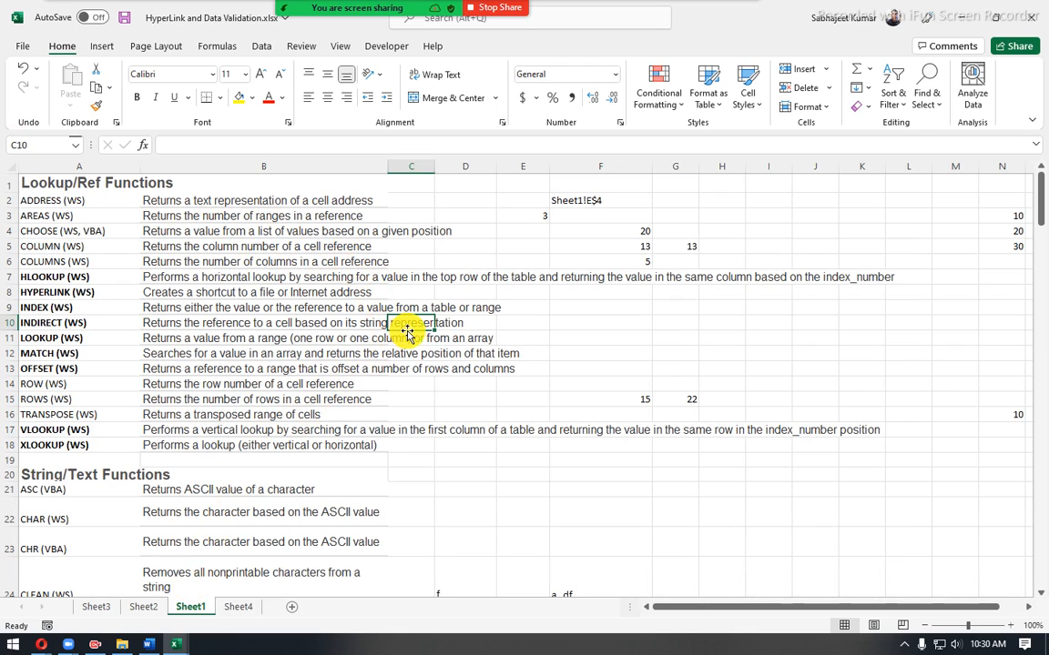
click(241, 608)
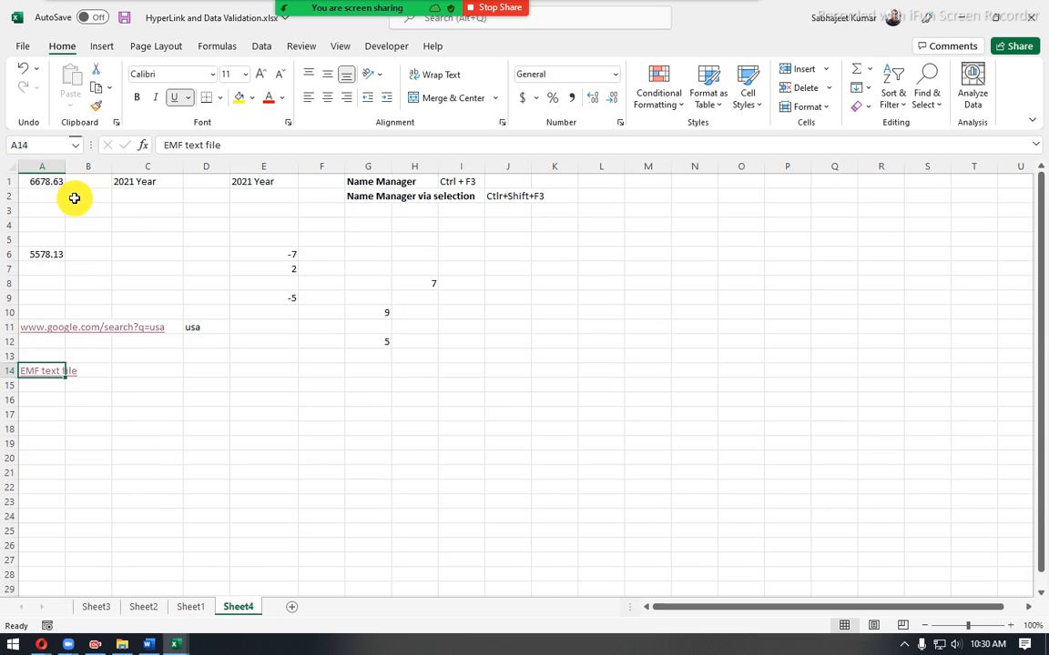
drag(41, 185, 538, 432)
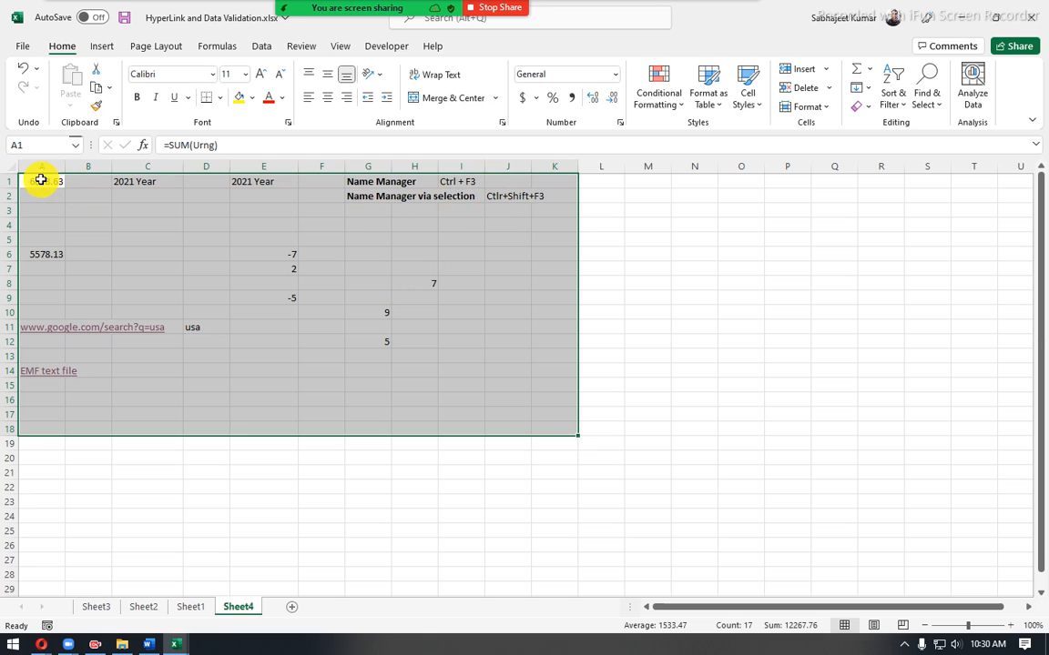
drag(41, 181, 626, 428)
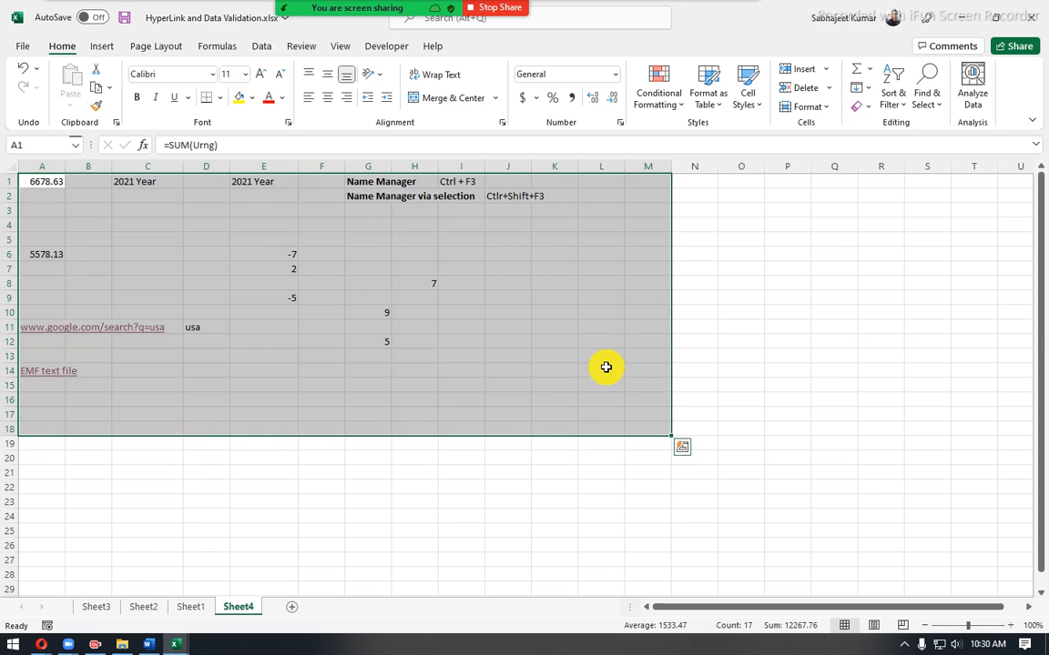
drag(554, 181, 574, 353)
drag(564, 177, 557, 356)
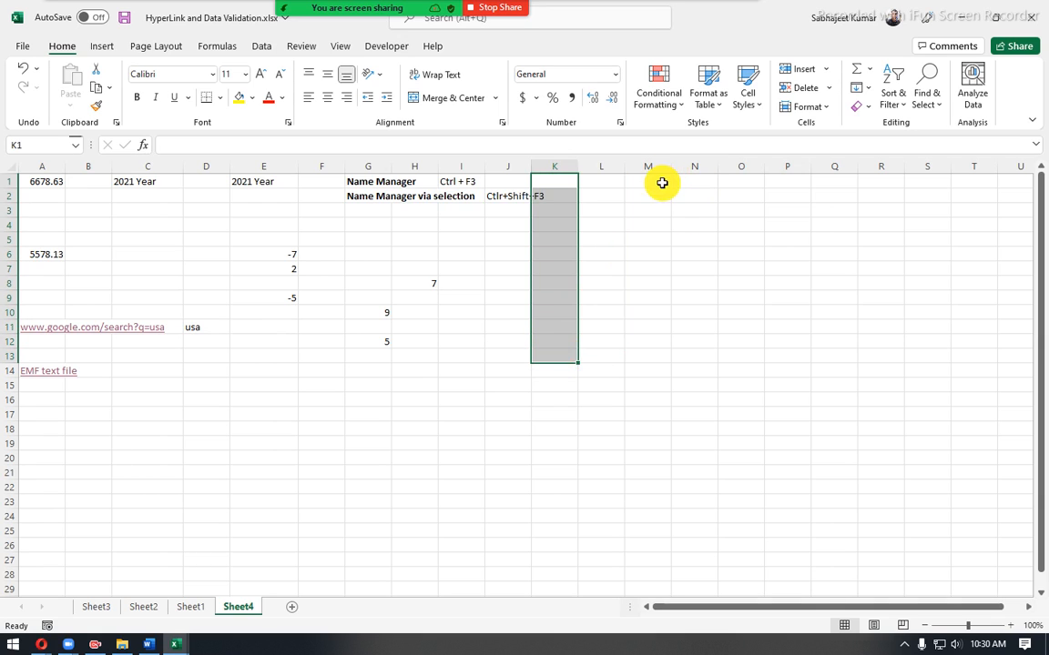
drag(662, 183, 658, 321)
click(653, 181)
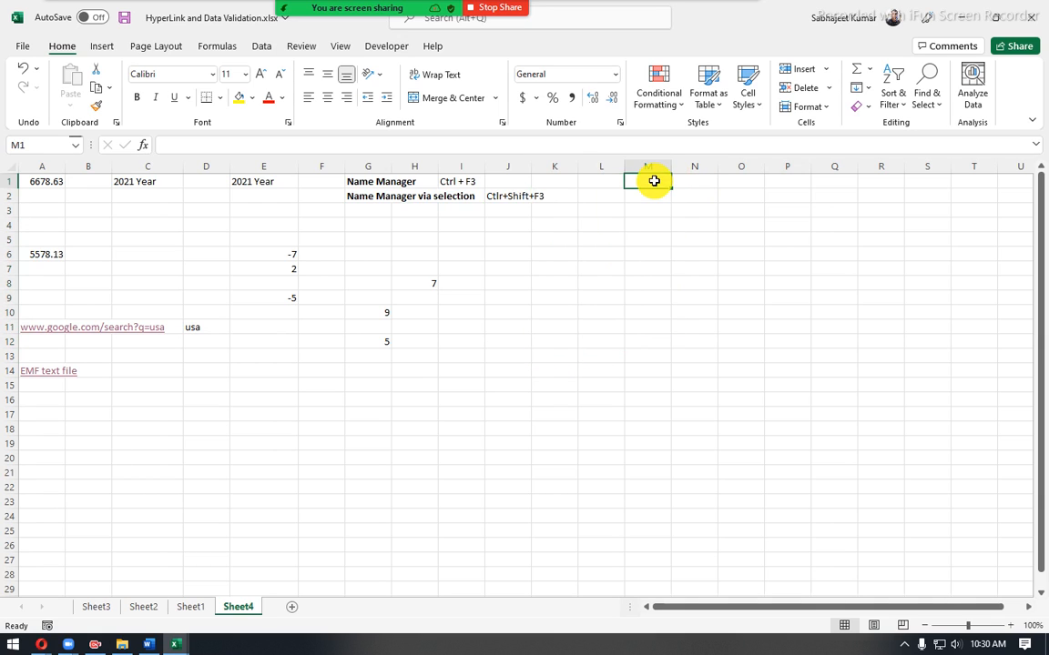
click(643, 199)
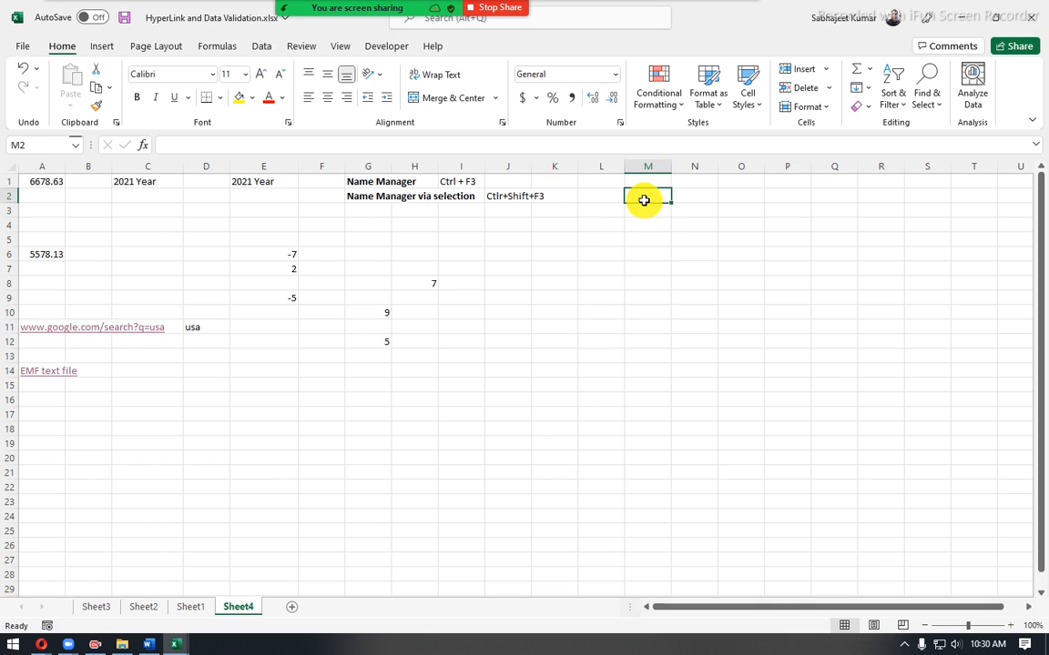
drag(644, 199, 636, 321)
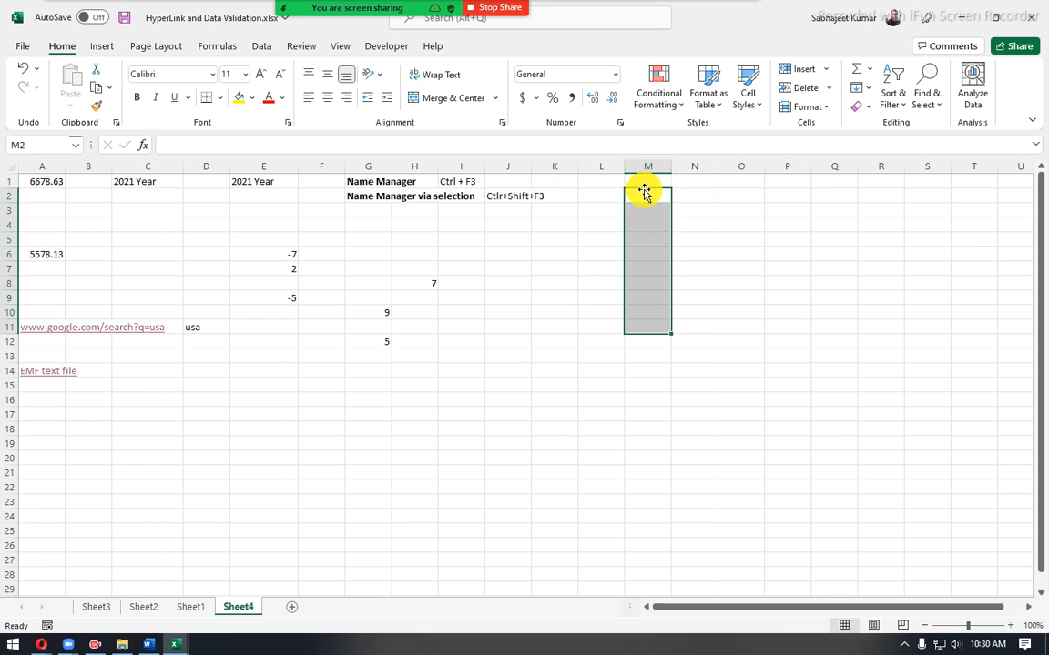
click(643, 195)
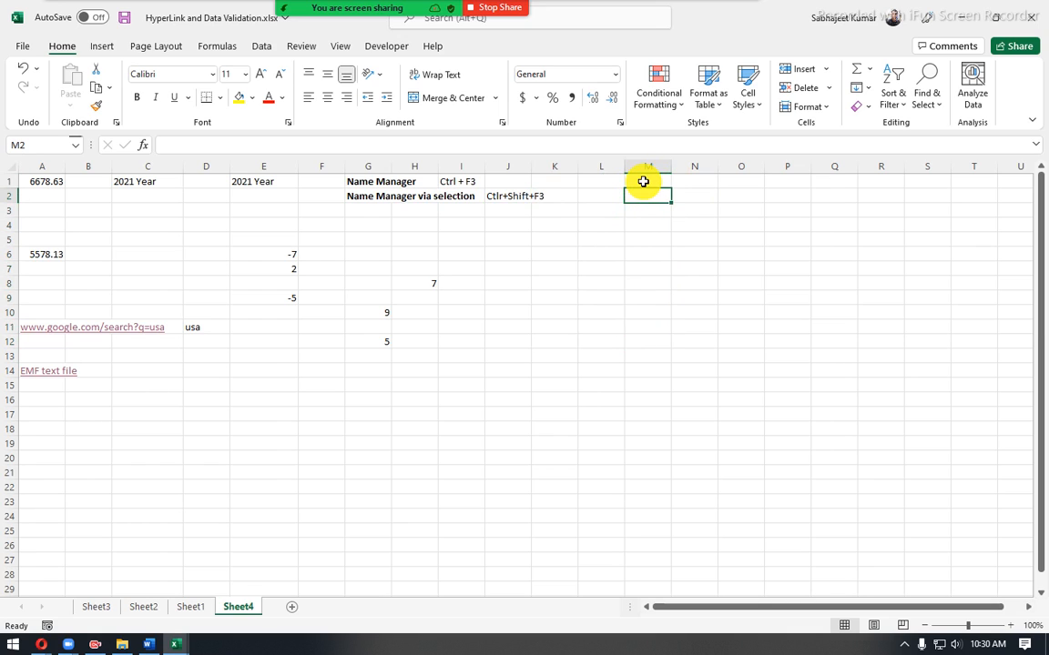
drag(642, 199, 652, 296)
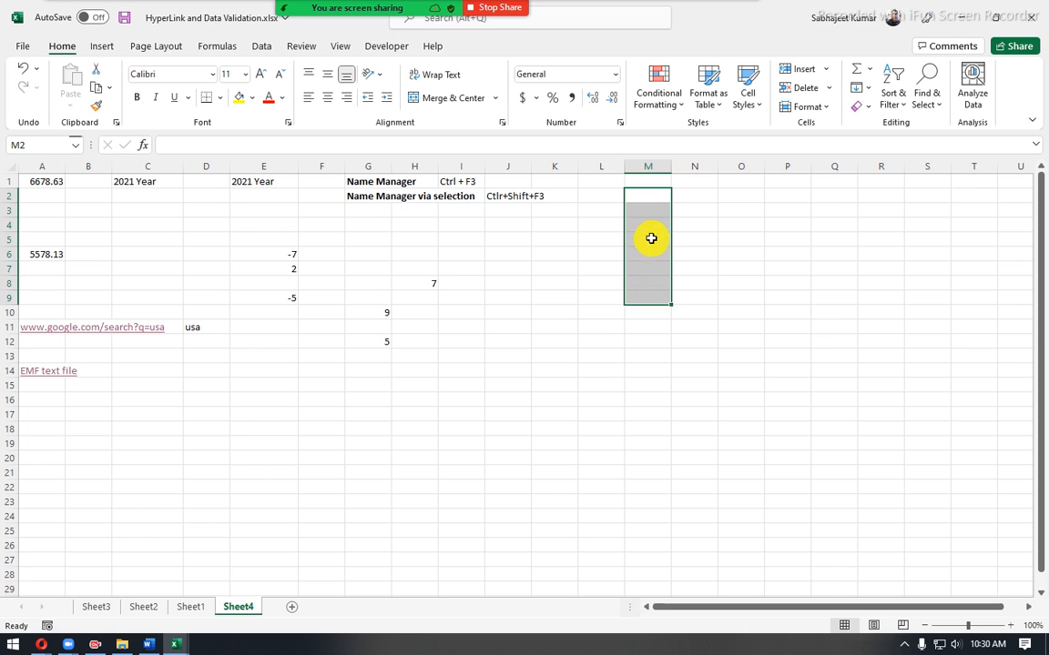
click(647, 209)
click(647, 223)
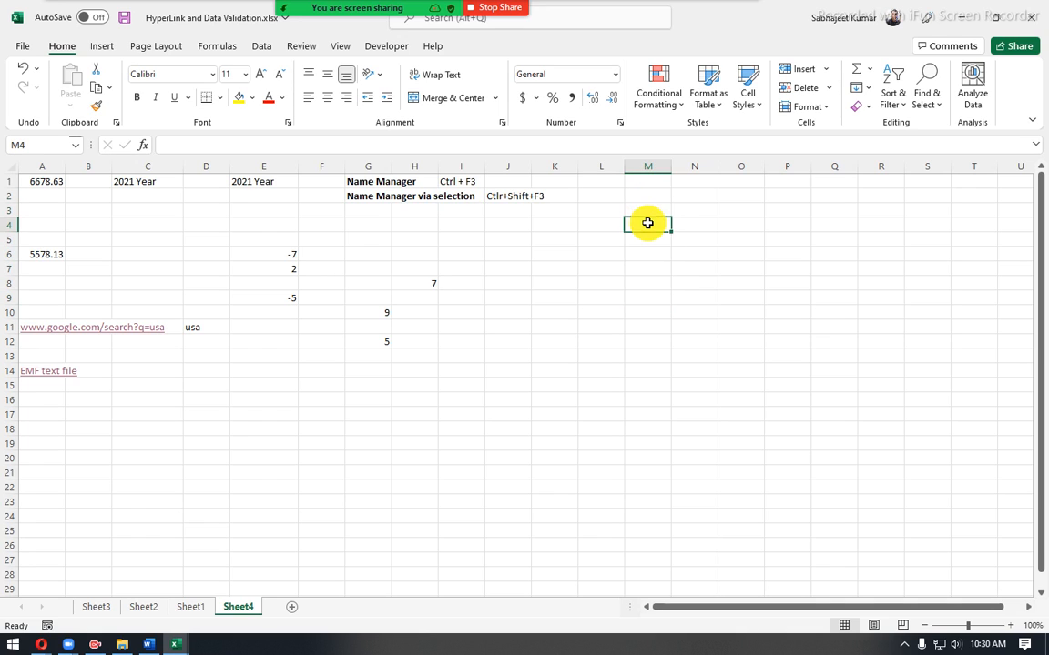
drag(646, 210, 647, 283)
drag(607, 210, 608, 284)
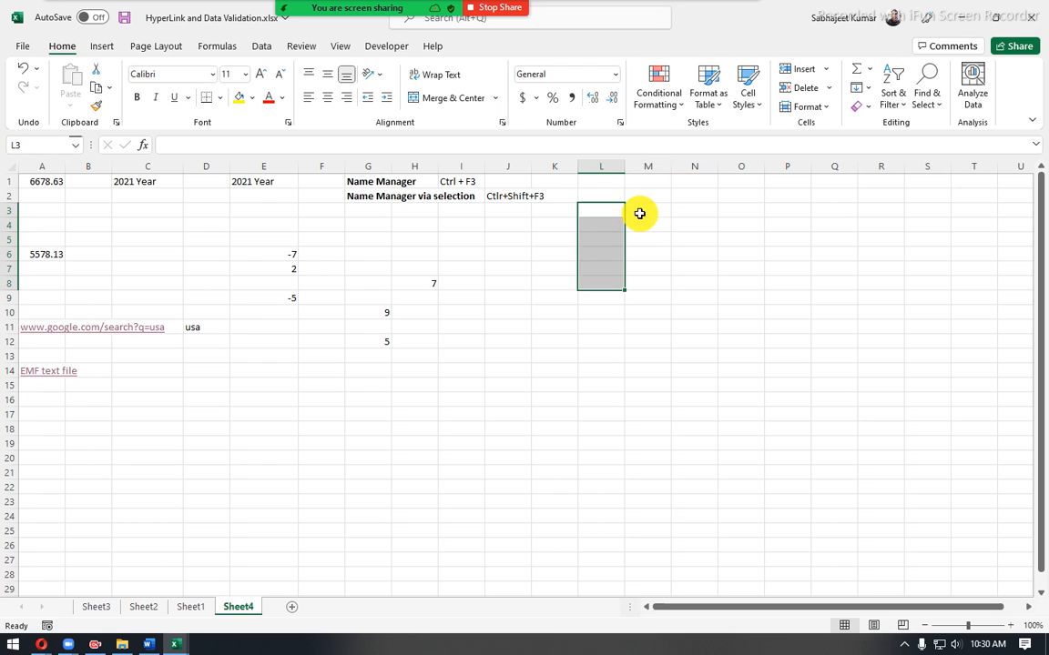
drag(640, 213, 648, 299)
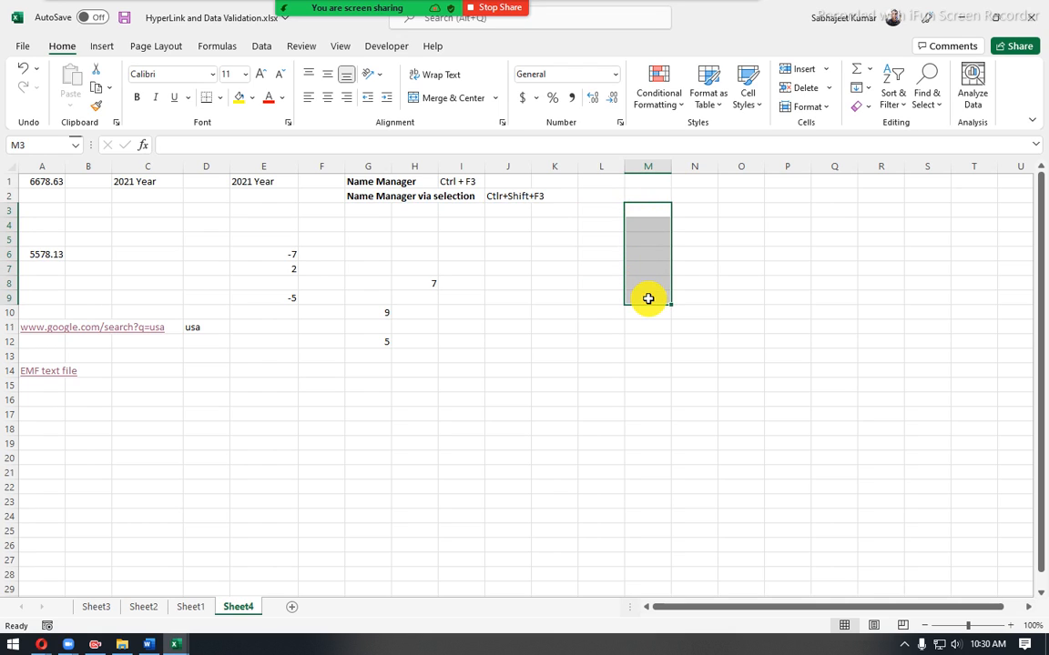
click(651, 196)
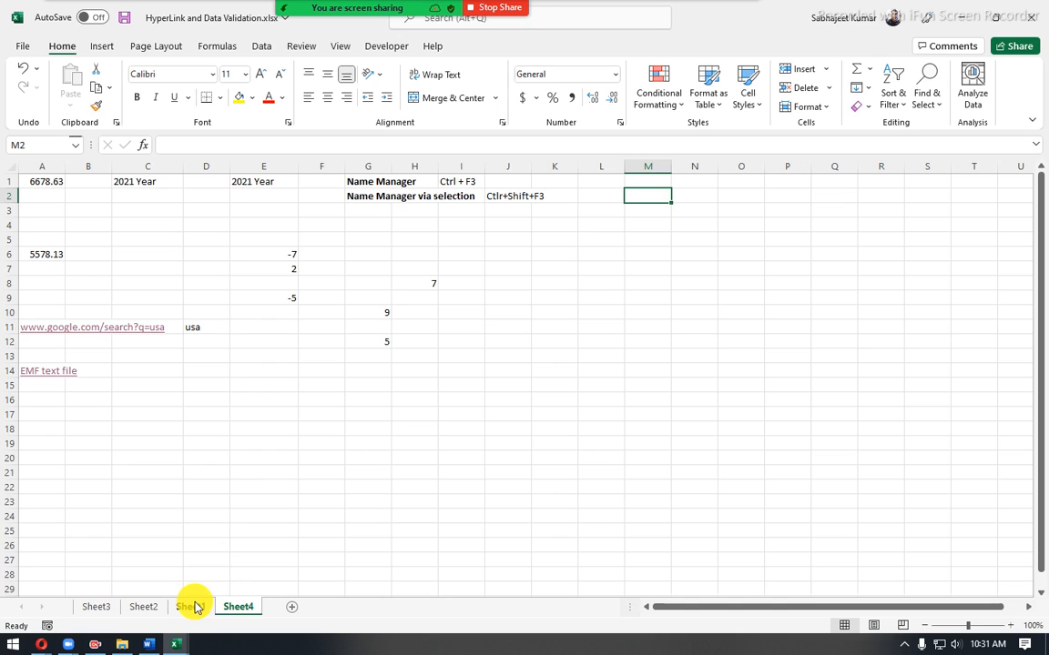
- Open the A14 hyperlink for editing and review the Create New Document and E-mail Address link options
right_click(30, 370)
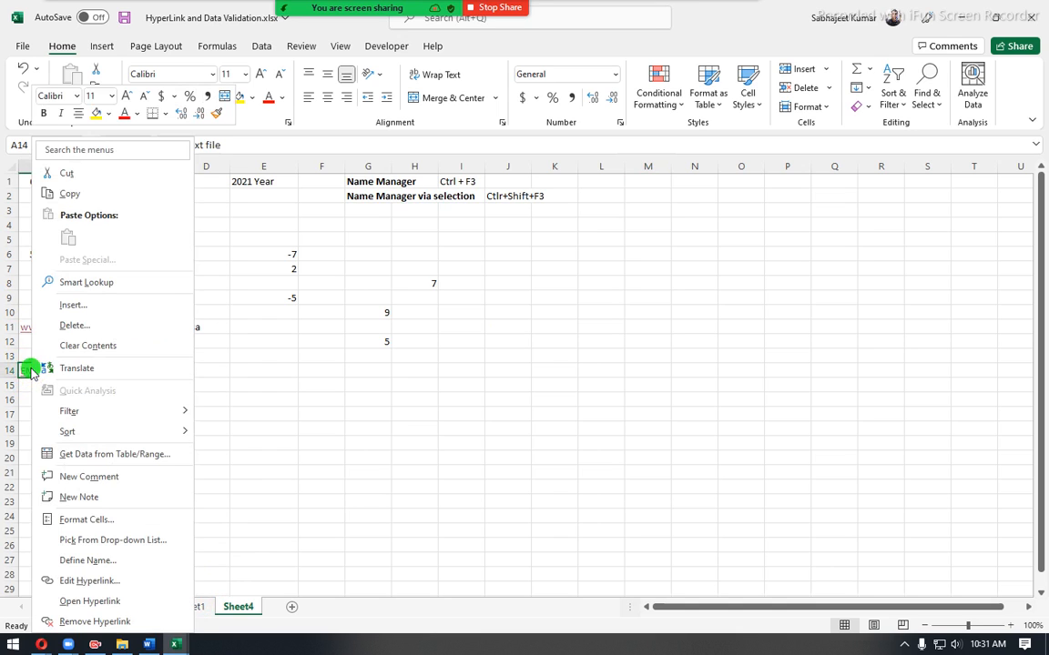
click(95, 590)
drag(236, 397, 516, 273)
click(322, 424)
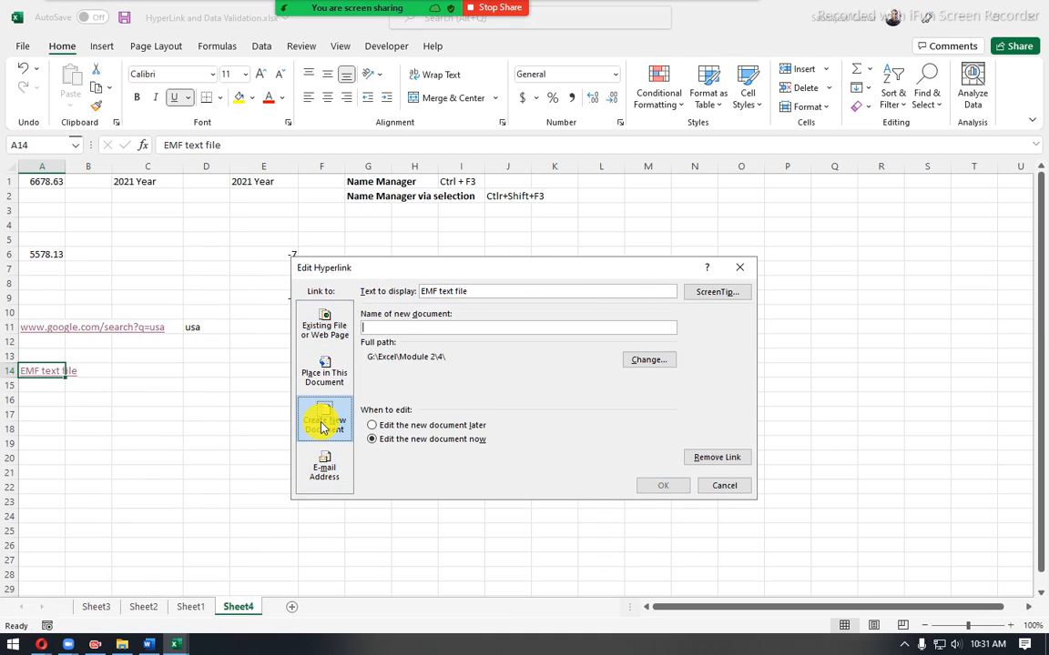
click(317, 482)
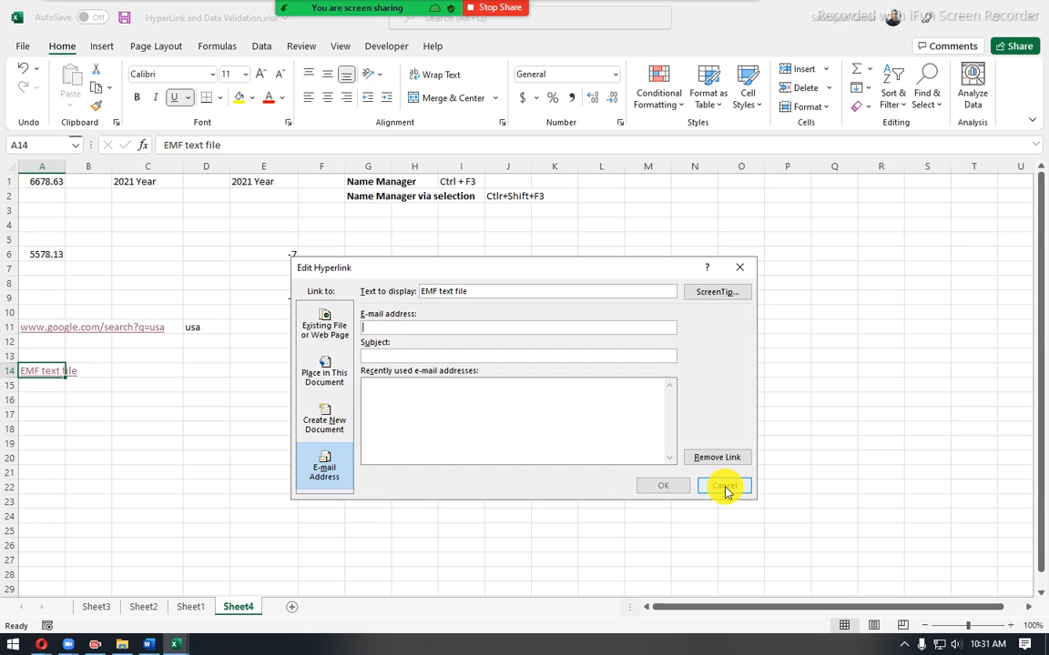
- Look through the Desktop folder in File Explorer, and cancel the Edit Hyperlink dialog
click(122, 645)
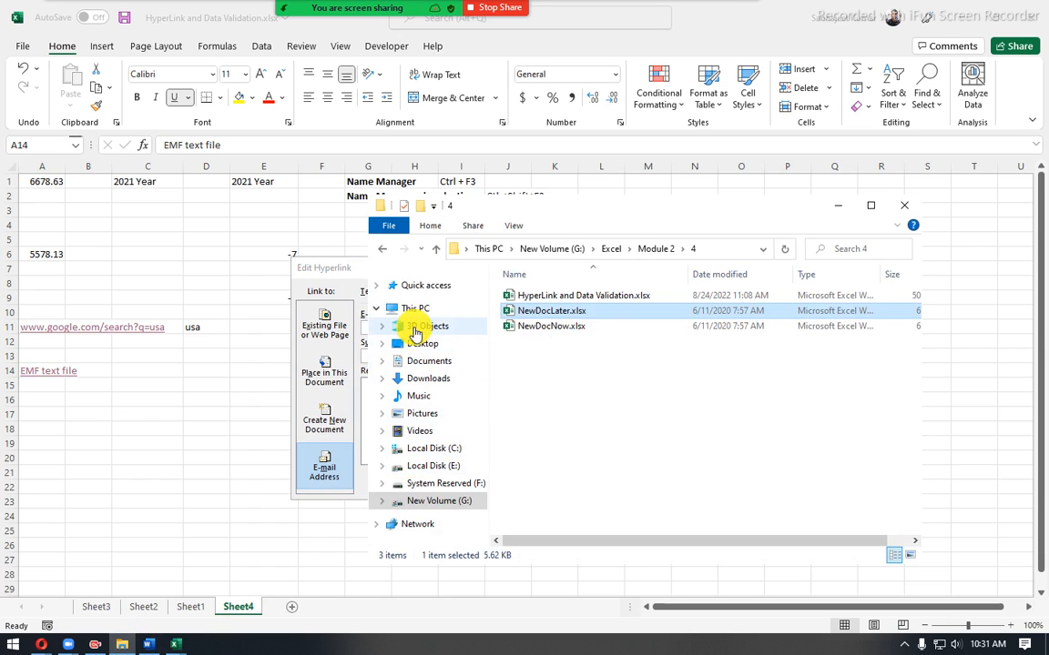
click(418, 349)
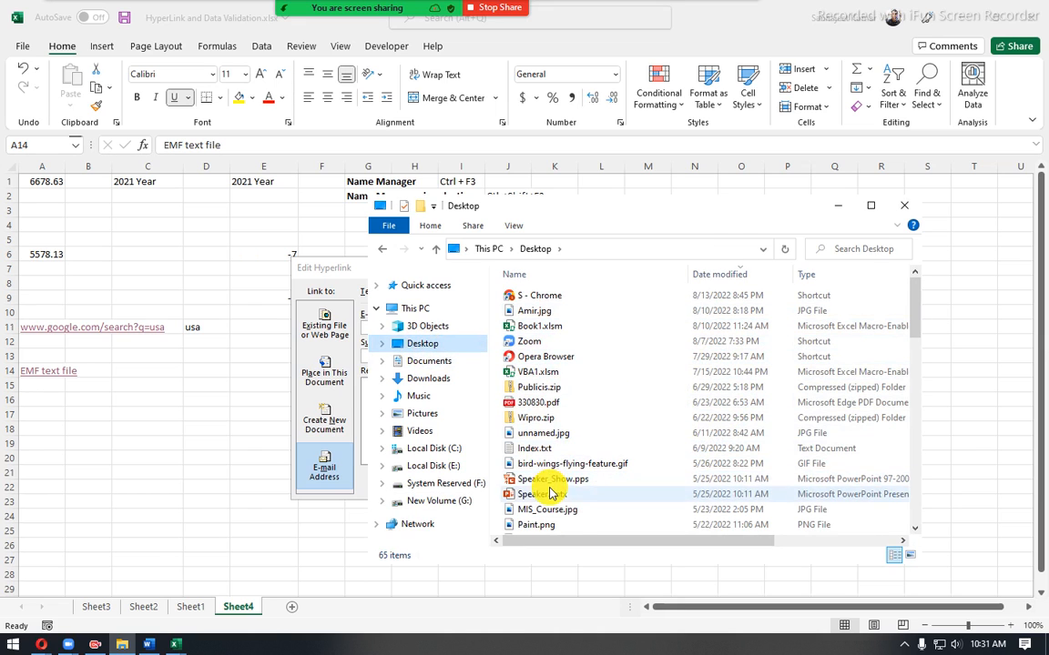
scroll(552, 490, down, 8)
scroll(550, 496, down, 4)
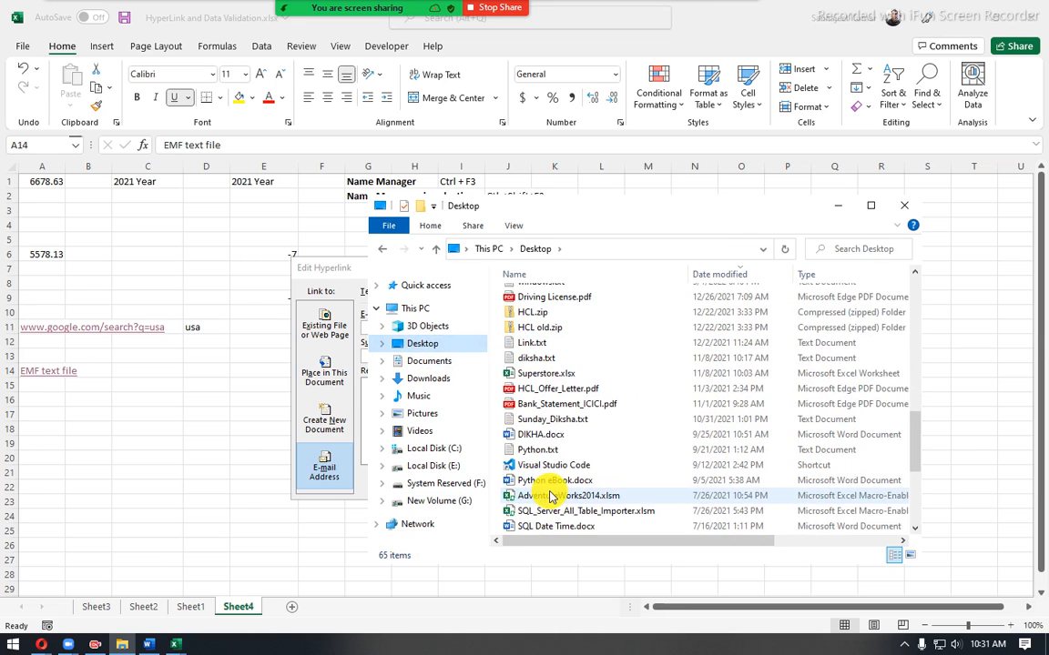
scroll(549, 496, down, 4)
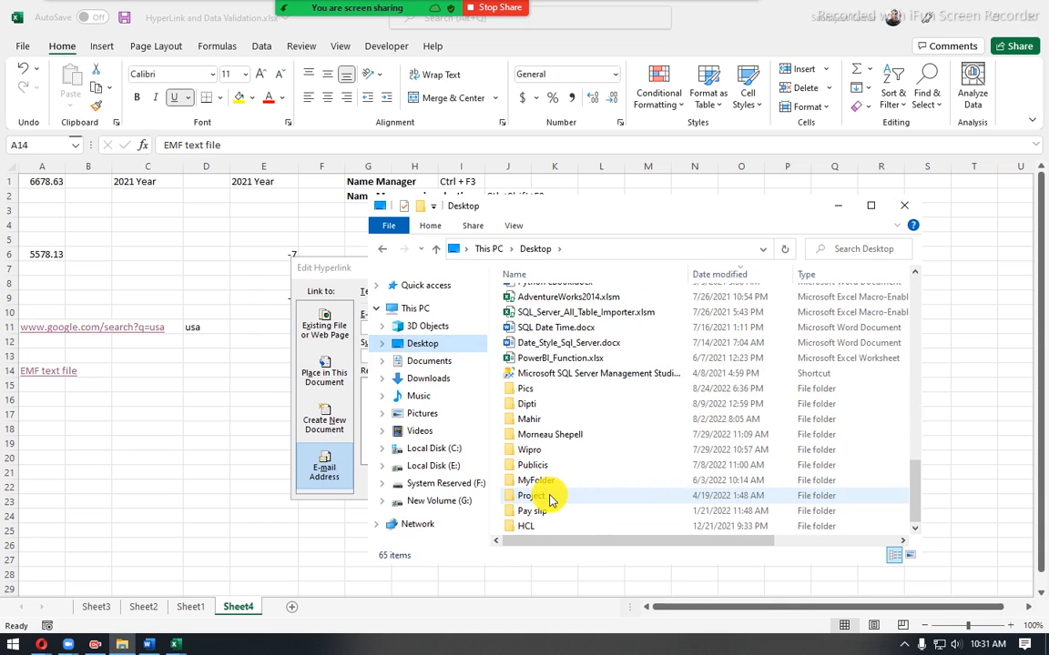
scroll(550, 499, up, 15)
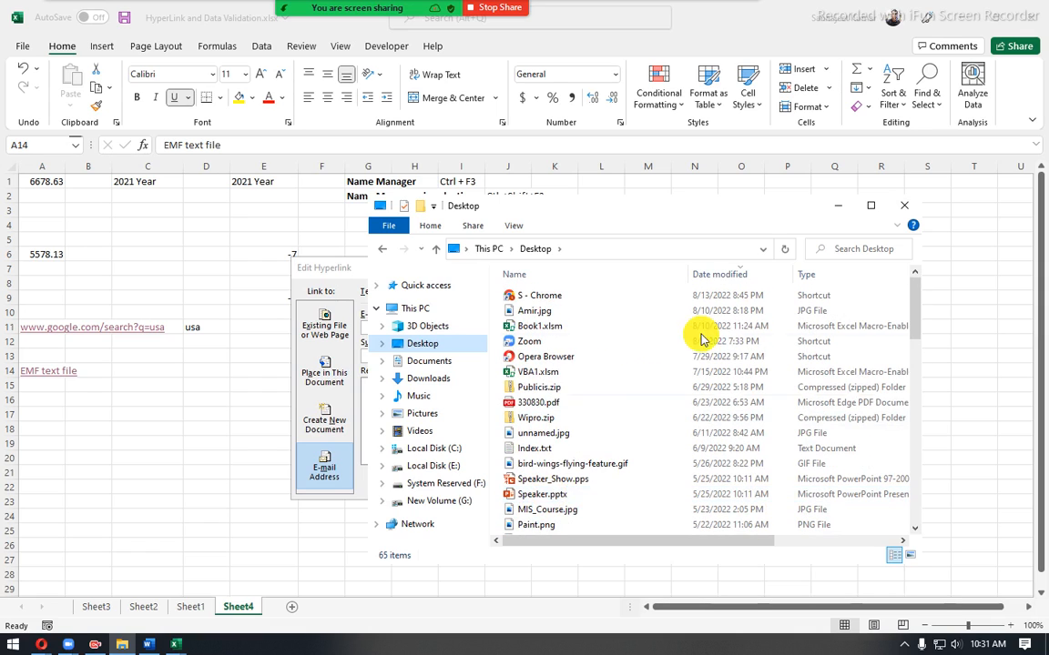
click(838, 207)
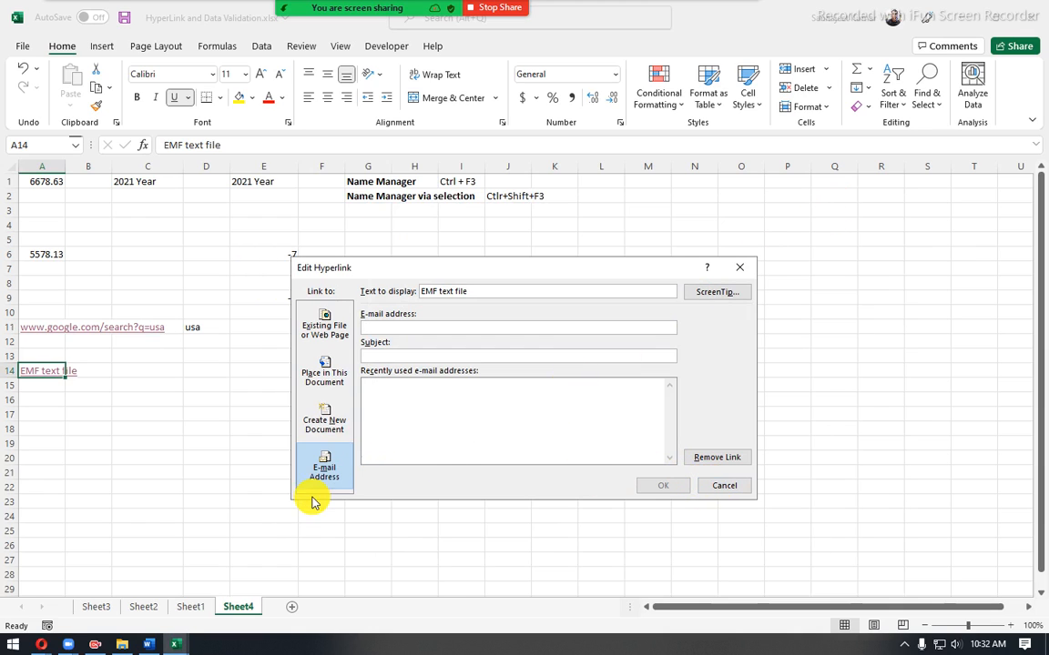
click(450, 424)
click(714, 487)
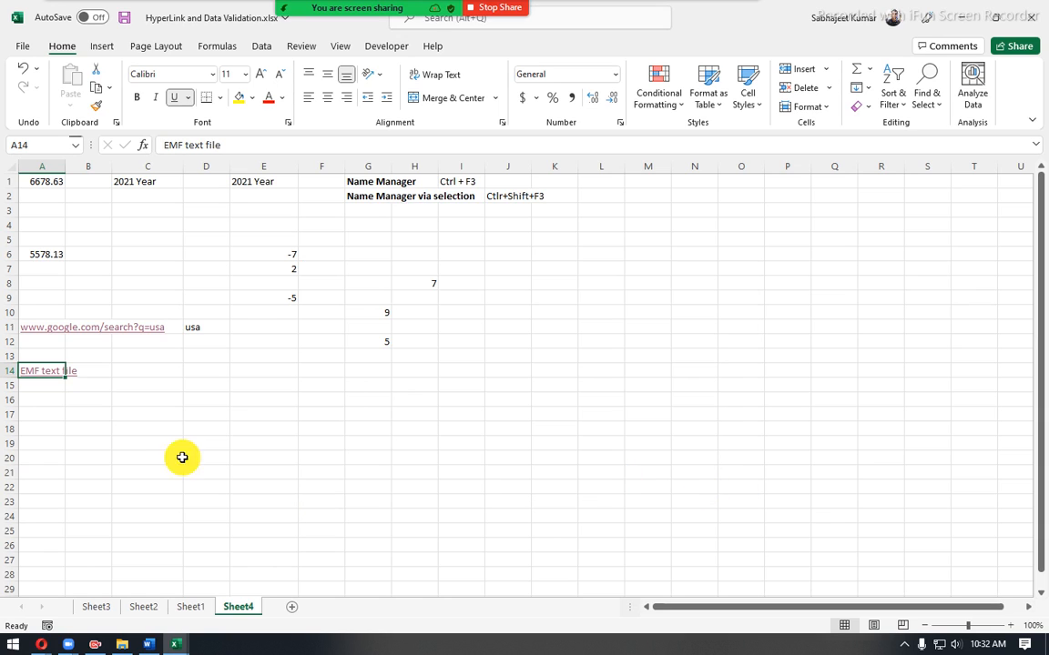
- Switch to the Word course content document, delete the "Best Search Egnine" text, and go to the Module 1 and 2 topics
click(148, 644)
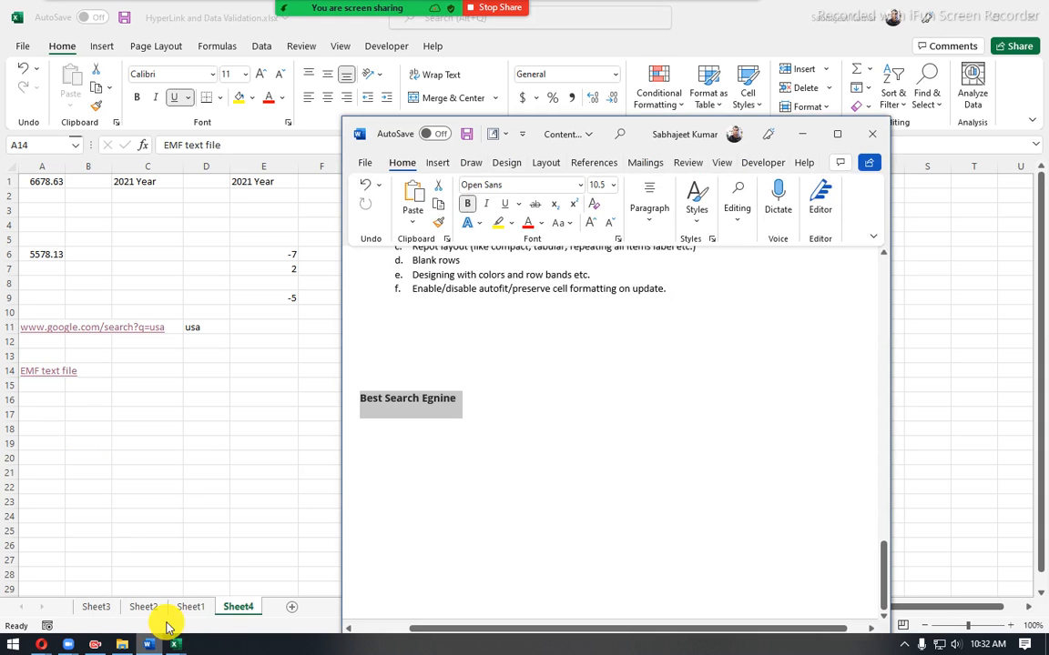
key(BackSpace)
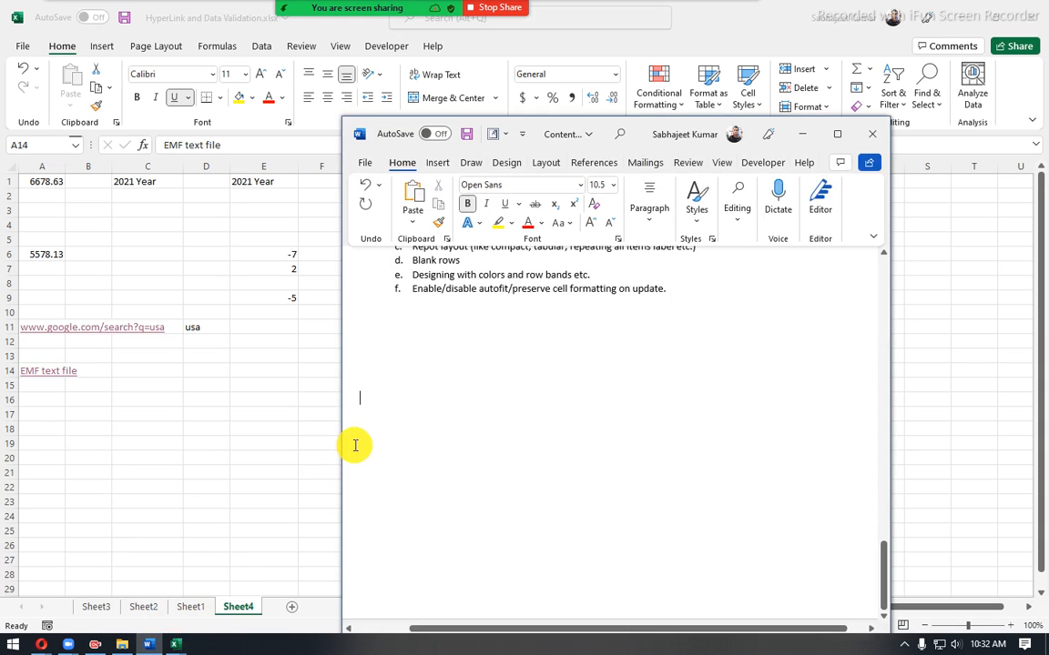
scroll(468, 363, up, 7)
scroll(471, 364, up, 15)
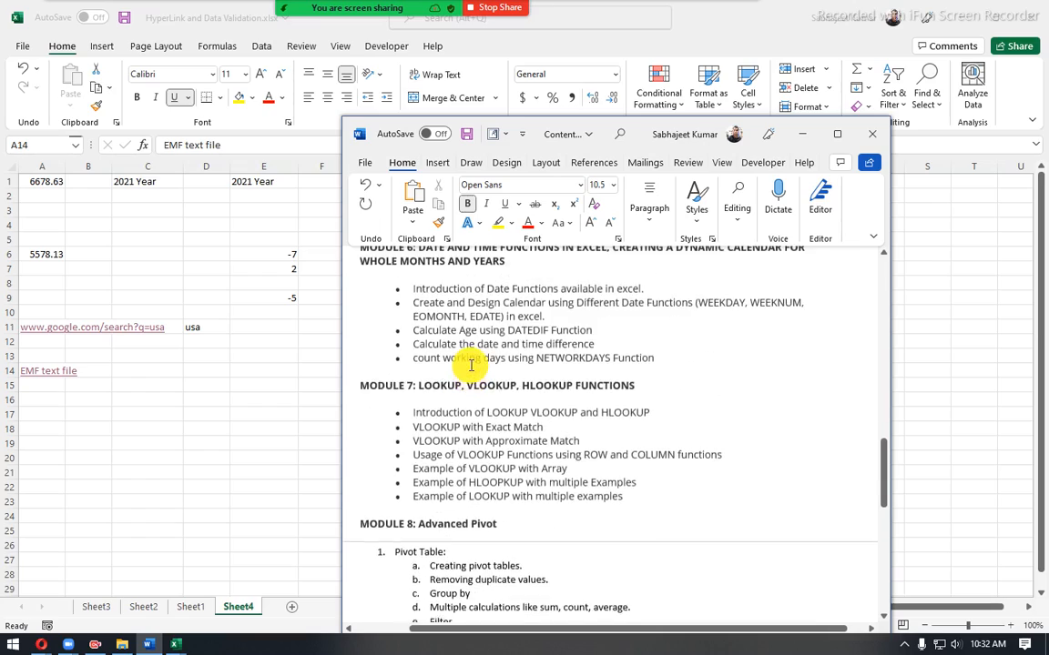
scroll(471, 366, up, 15)
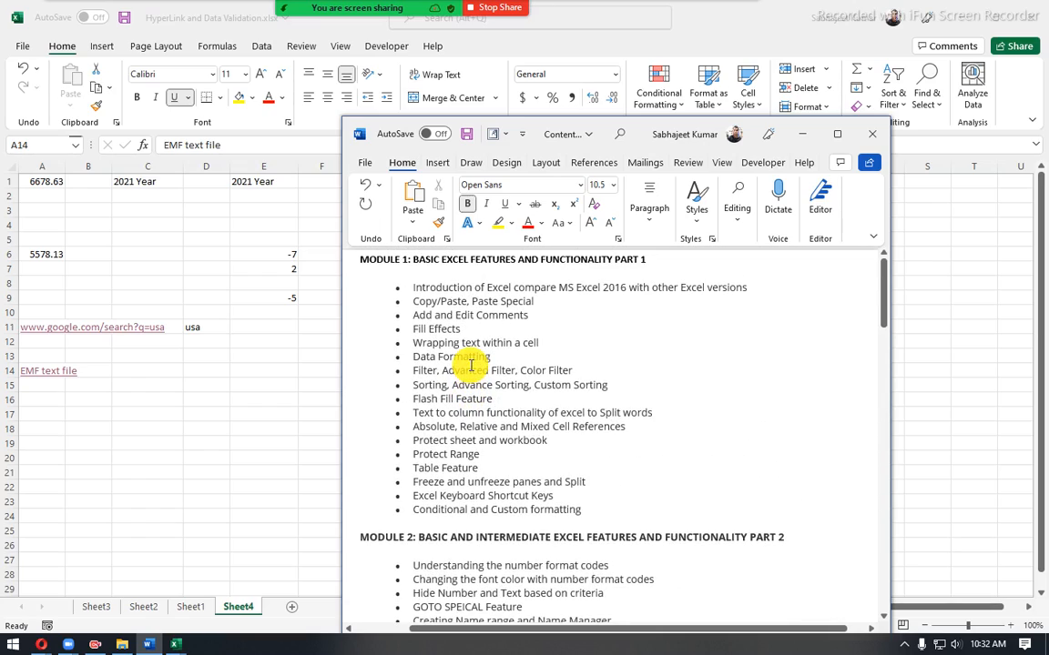
- Find and highlight the Remove Duplicates topic under Module 2 in the course outline, and switch back to the Excel workbook
scroll(471, 364, down, 8)
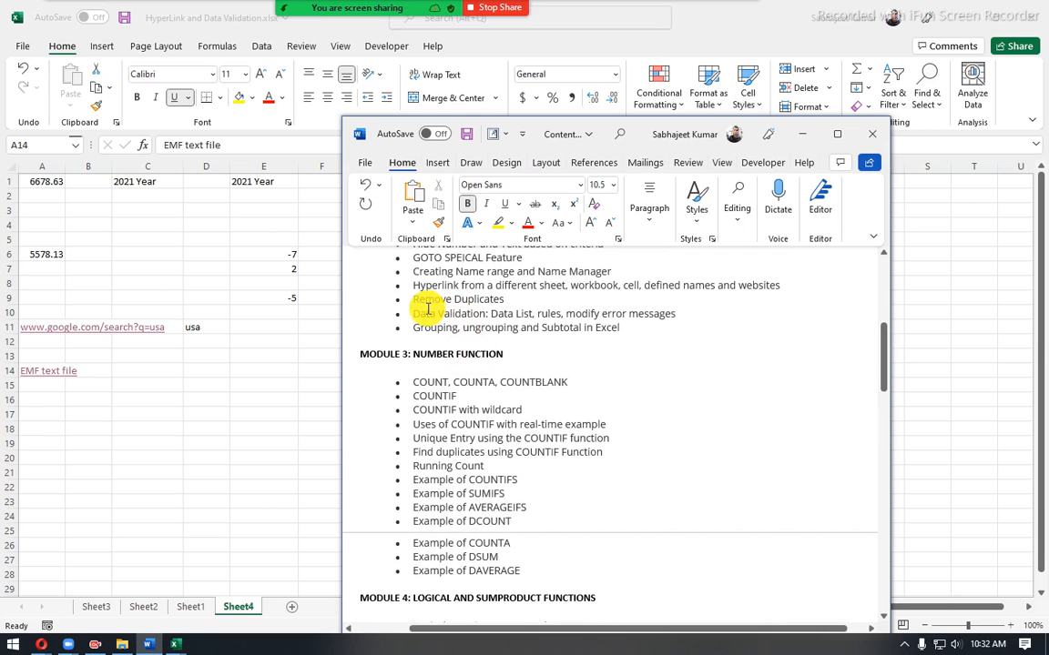
drag(412, 297, 526, 299)
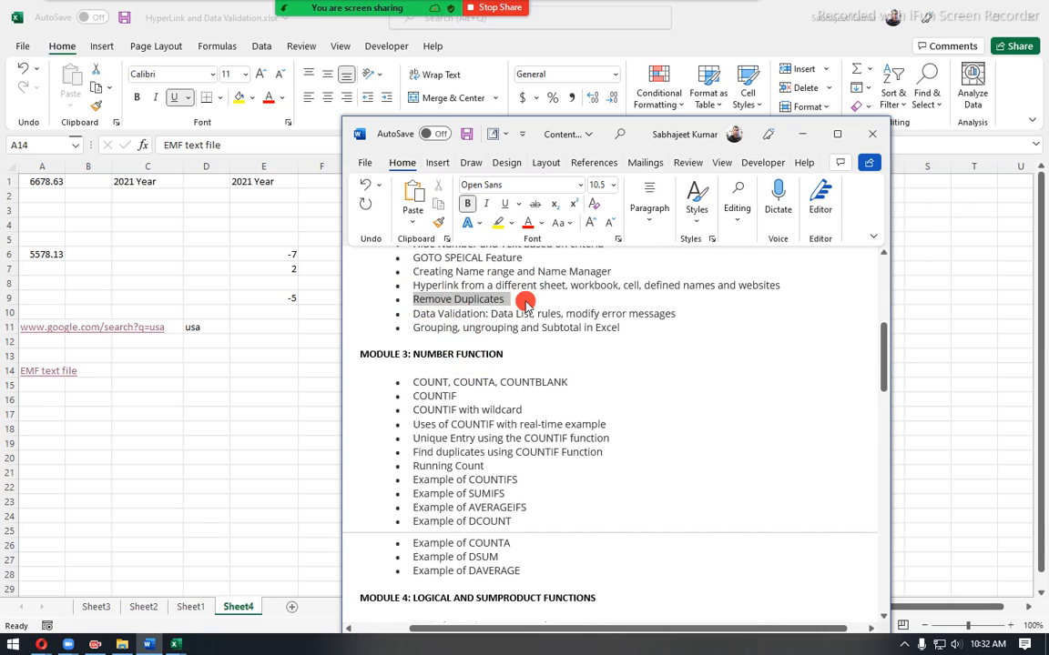
click(83, 406)
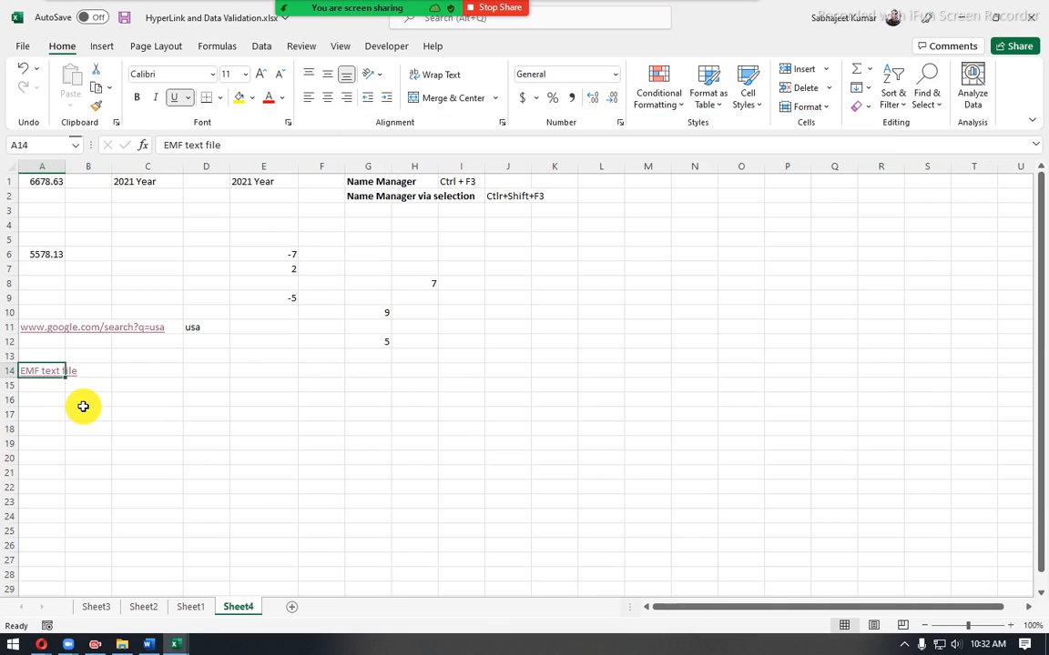
- Copy the Region, Order Status and Product columns, C1:E18, from Sheet3
click(175, 608)
click(141, 607)
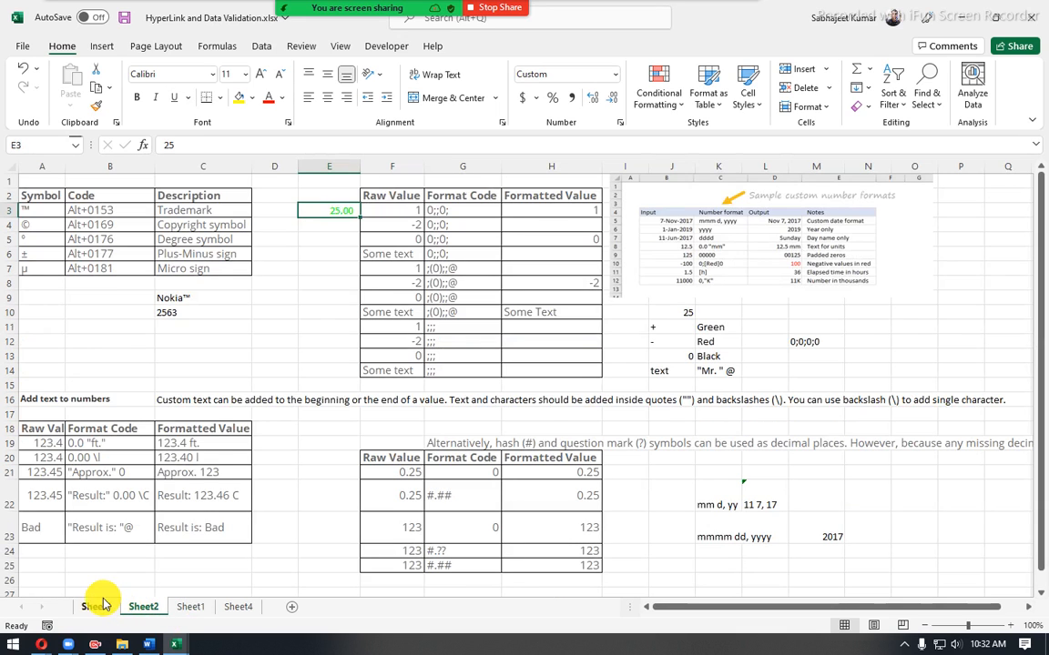
click(91, 609)
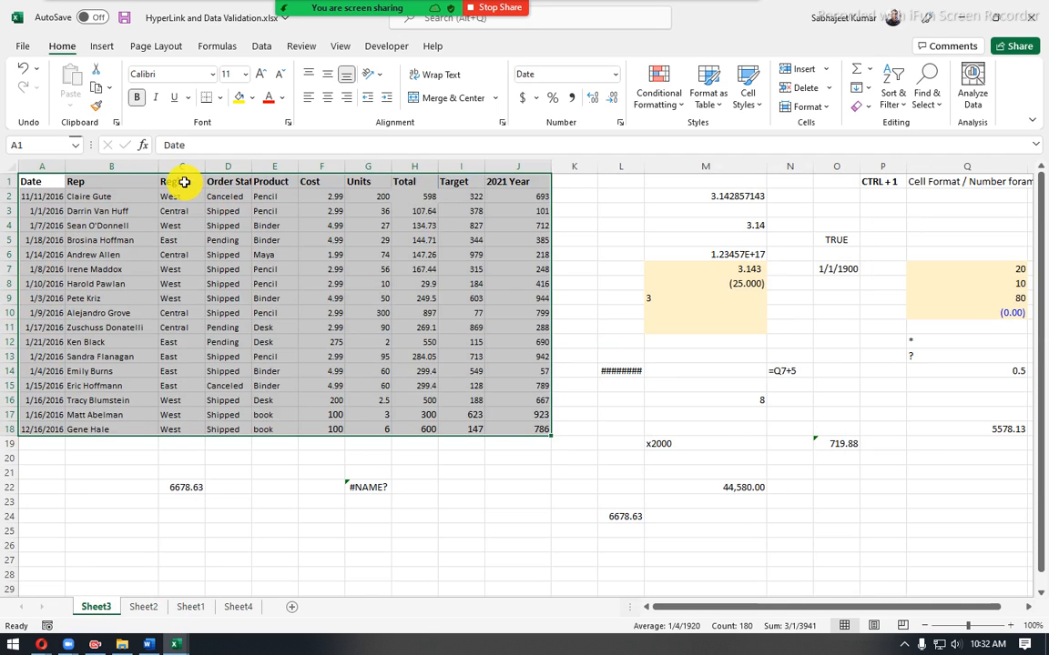
drag(183, 178, 273, 431)
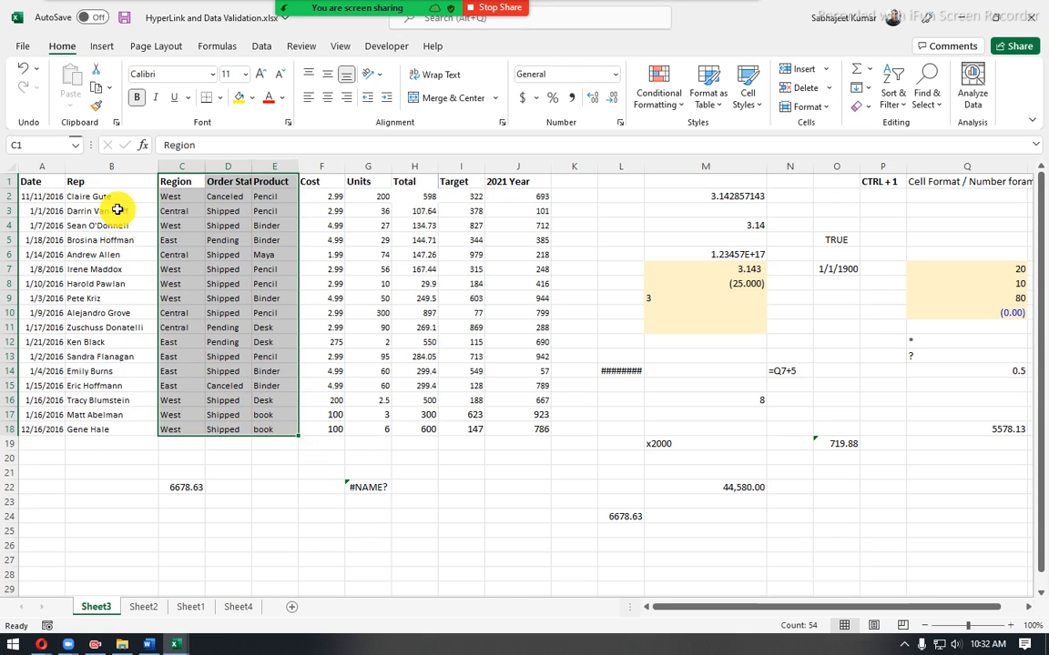
key(ctrl+c)
- Paste the copied three-column data into Sheet4 starting at cell K5
click(238, 608)
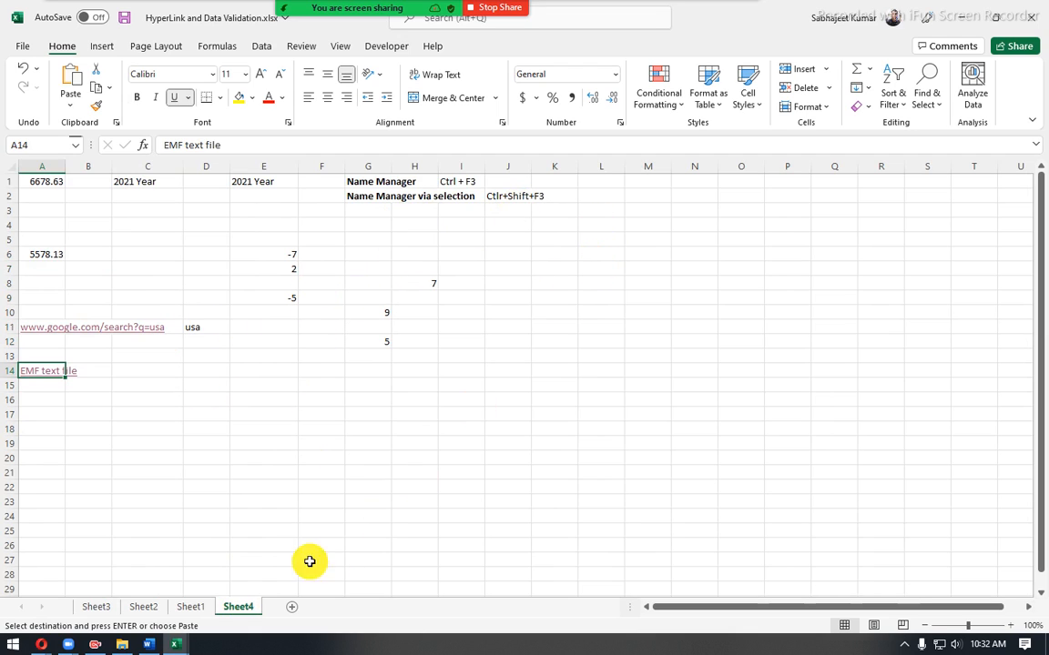
click(383, 313)
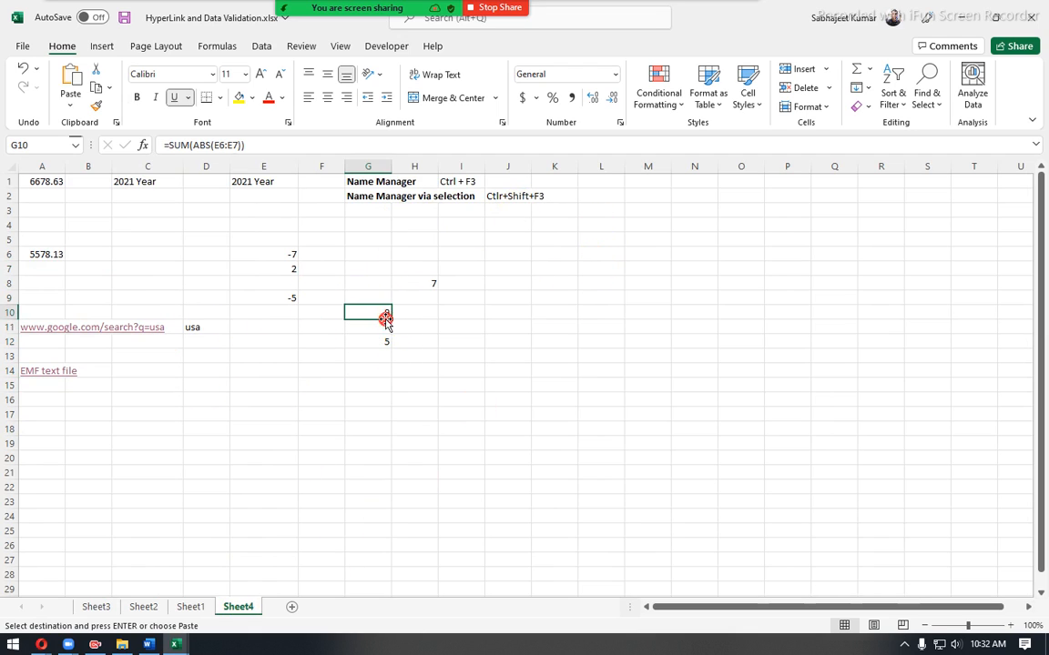
click(606, 302)
click(546, 254)
click(519, 238)
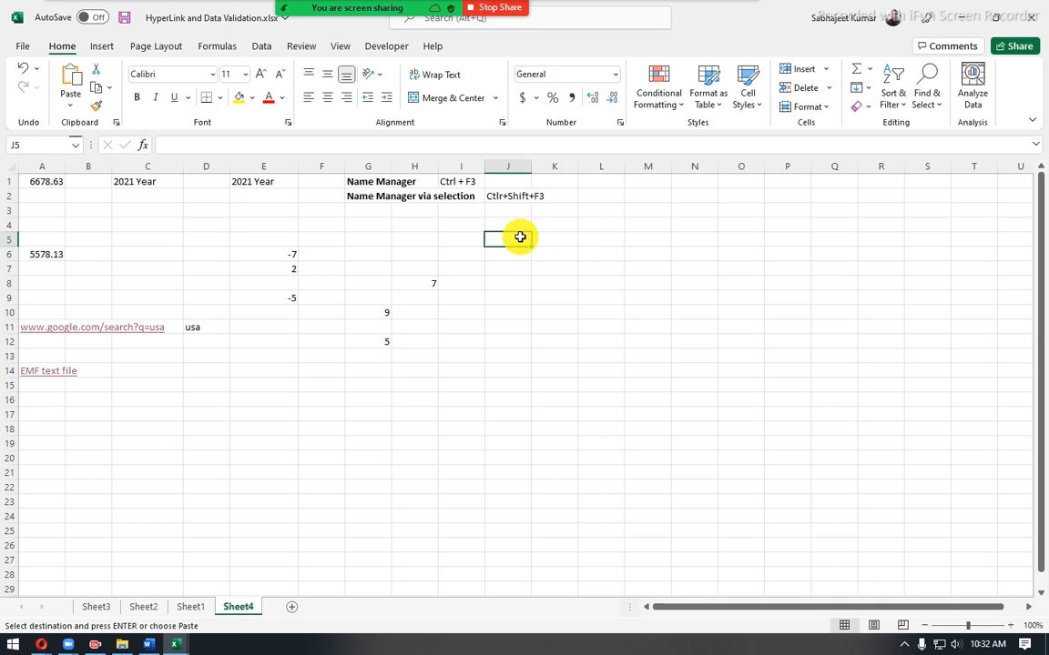
click(562, 238)
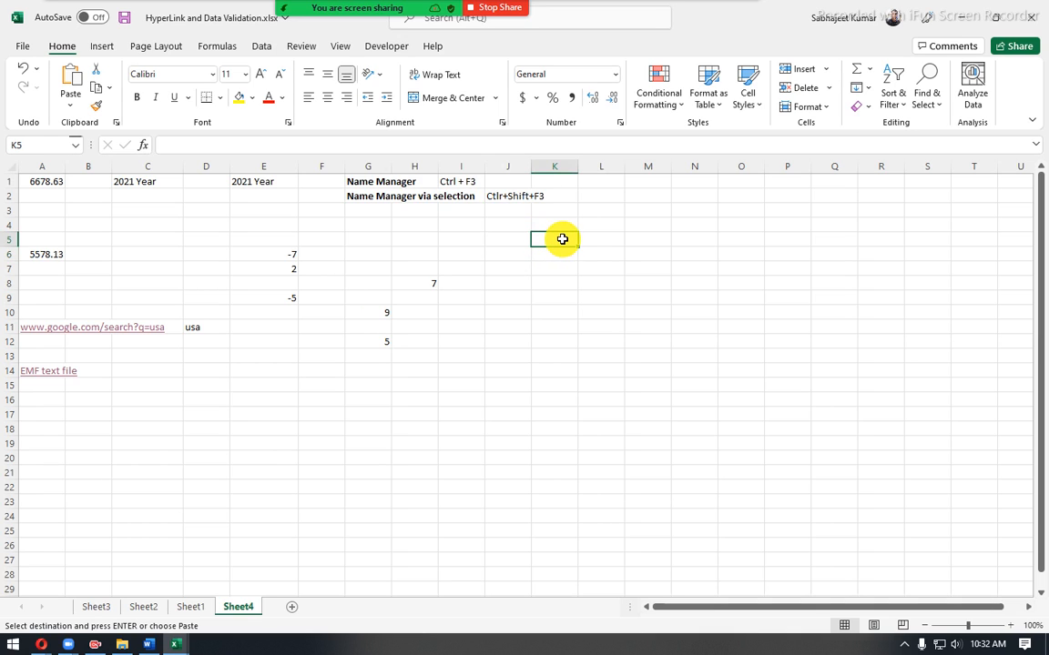
key(ctrl+v)
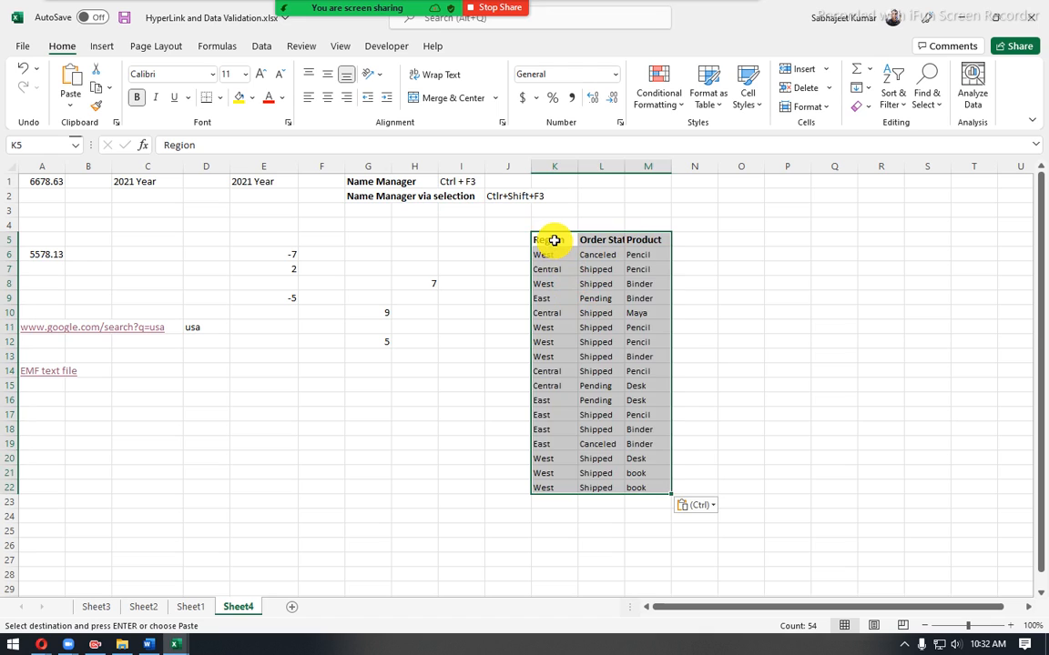
- Copy the Region column K5:K22 on Sheet4 and paste it at cell P4
drag(554, 240, 540, 490)
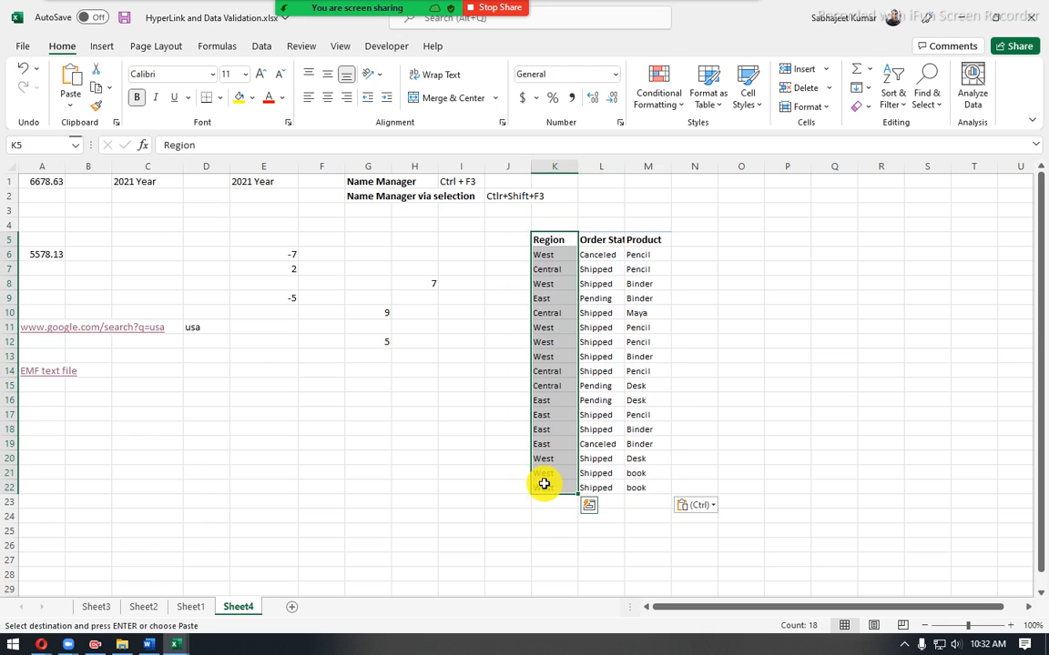
key(ctrl+c)
click(782, 224)
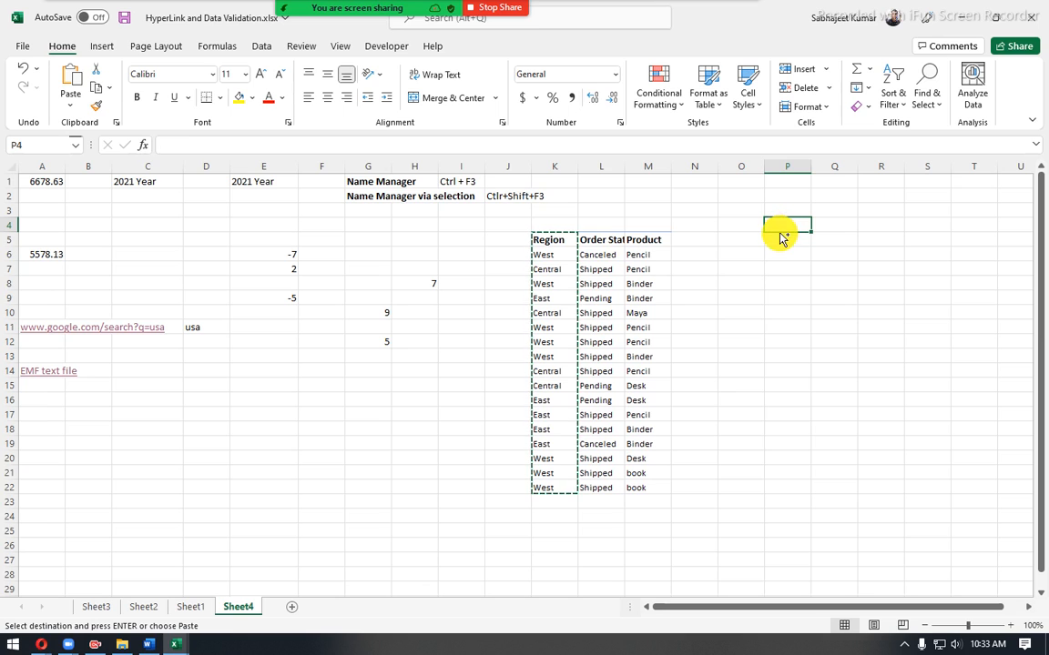
key(ctrl+v)
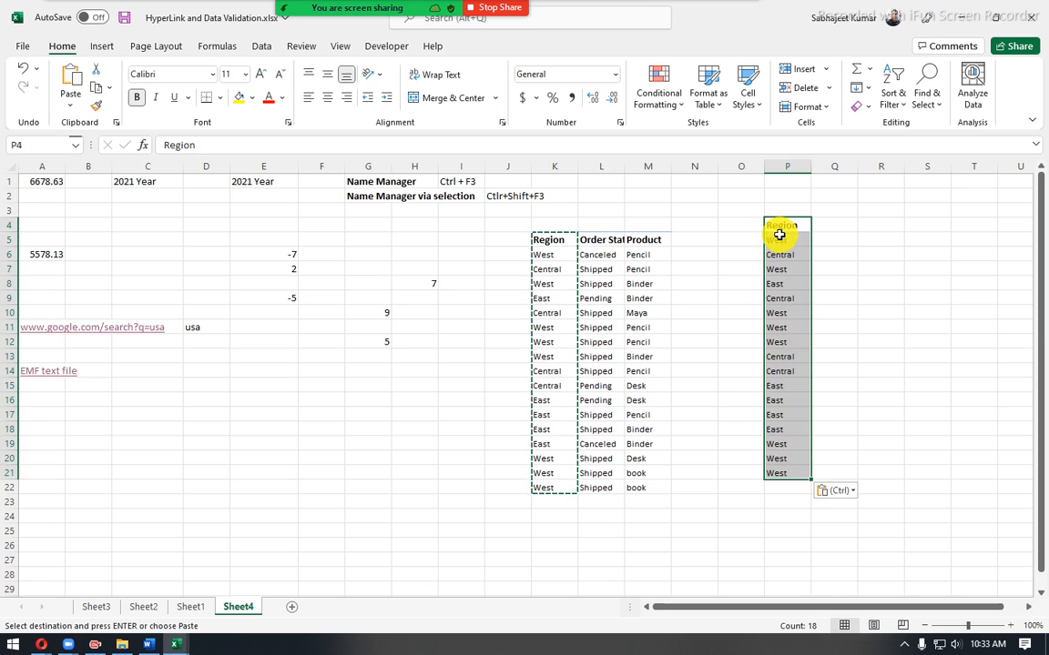
- Remove duplicates from the Region list in column P, treating the first row as header, and clear P4:P21
click(273, 47)
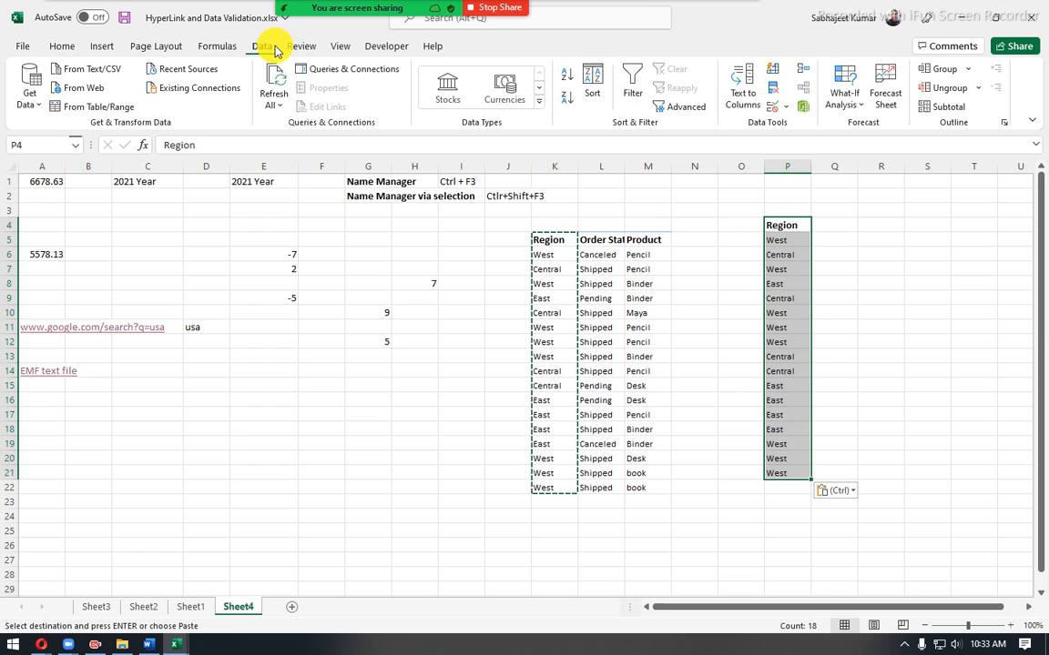
click(771, 91)
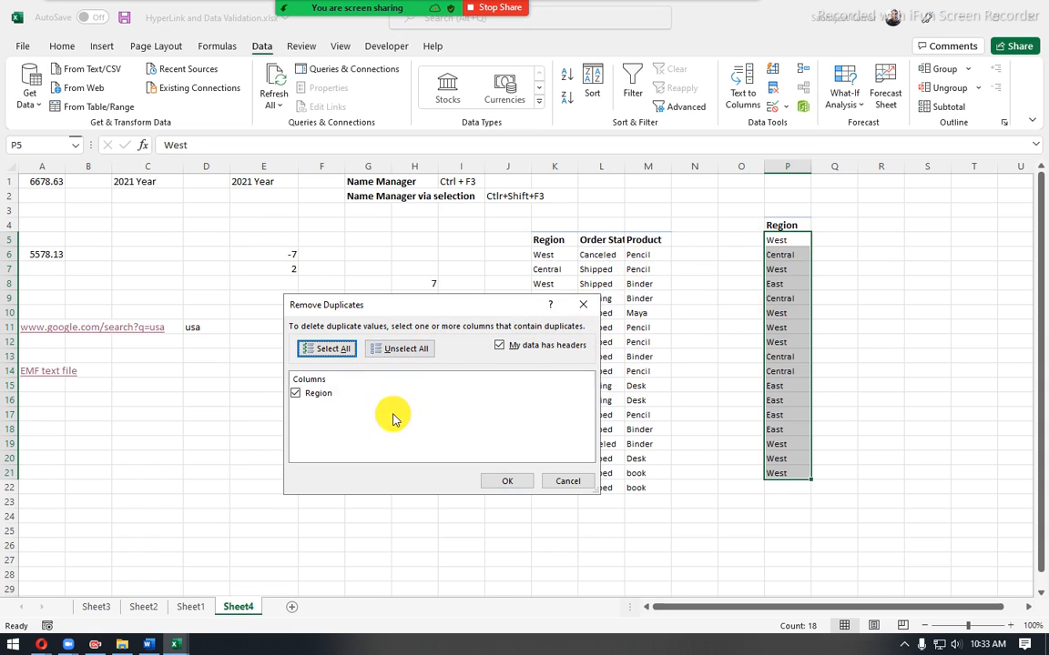
click(500, 485)
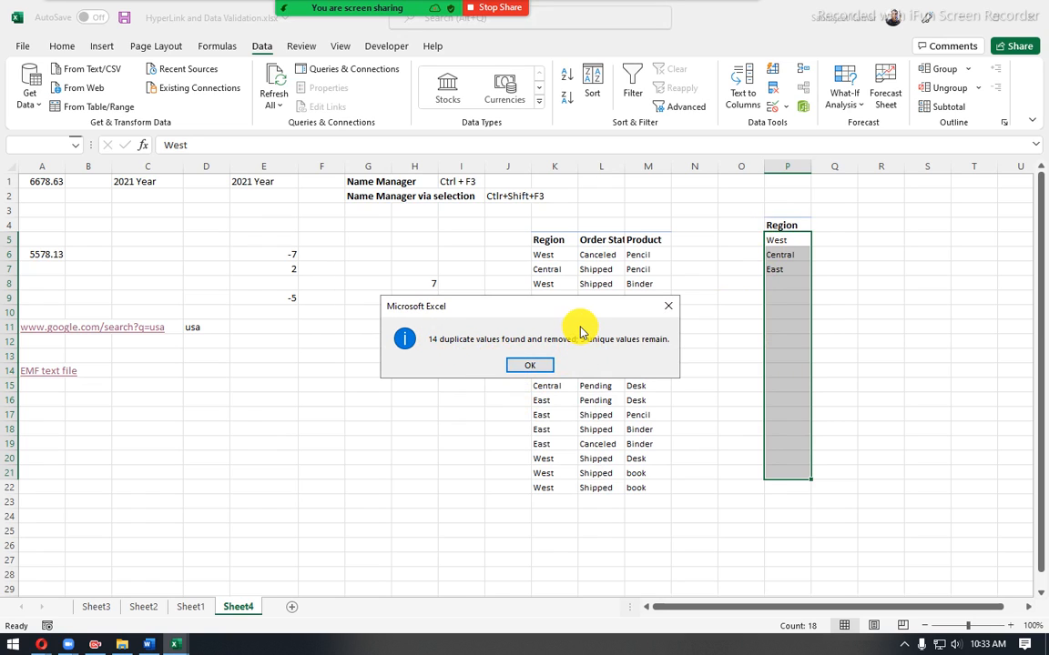
click(544, 374)
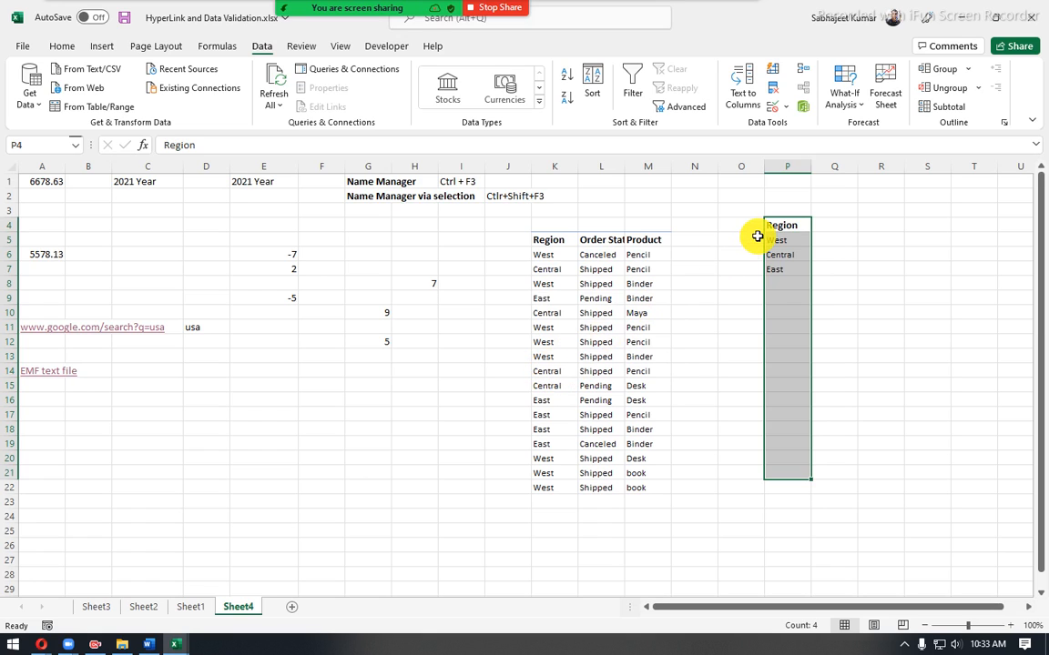
key(Delete)
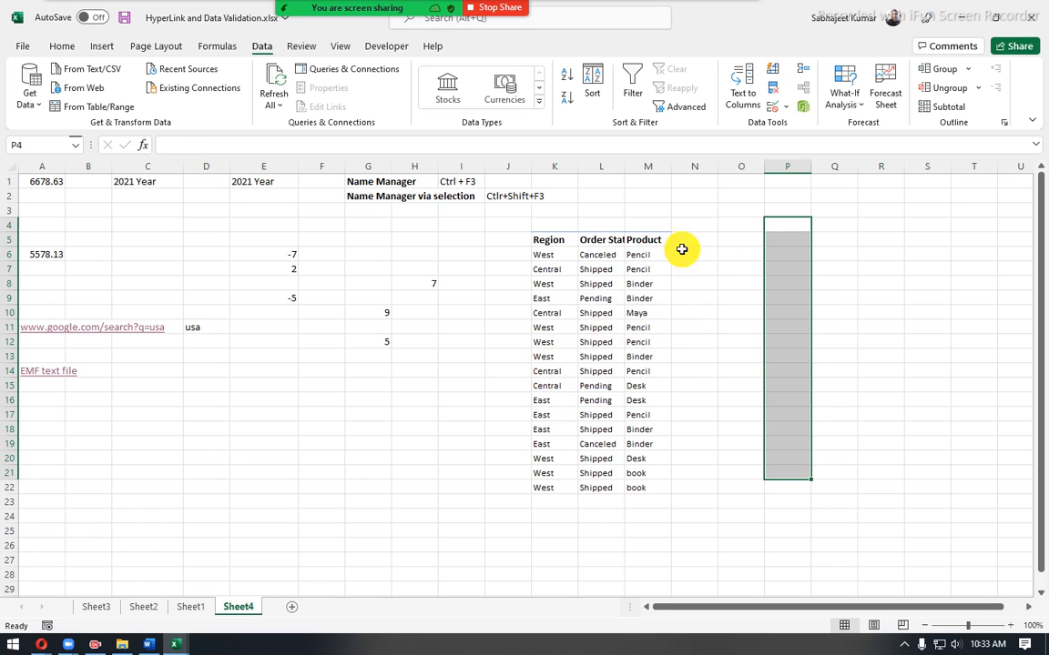
click(549, 257)
click(545, 238)
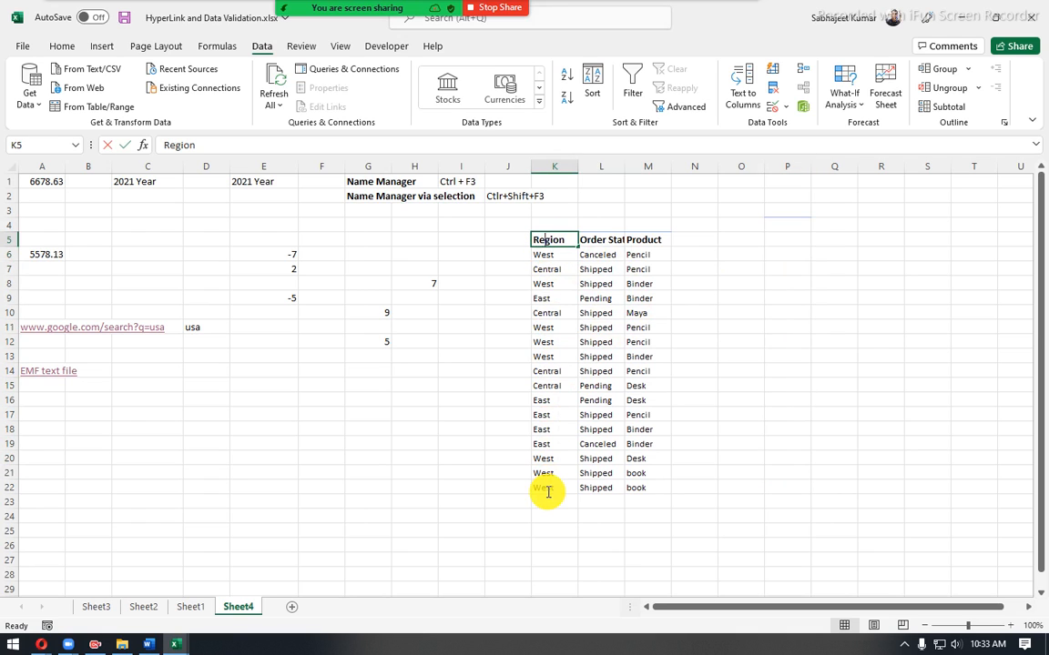
drag(547, 492, 546, 491)
key(Escape)
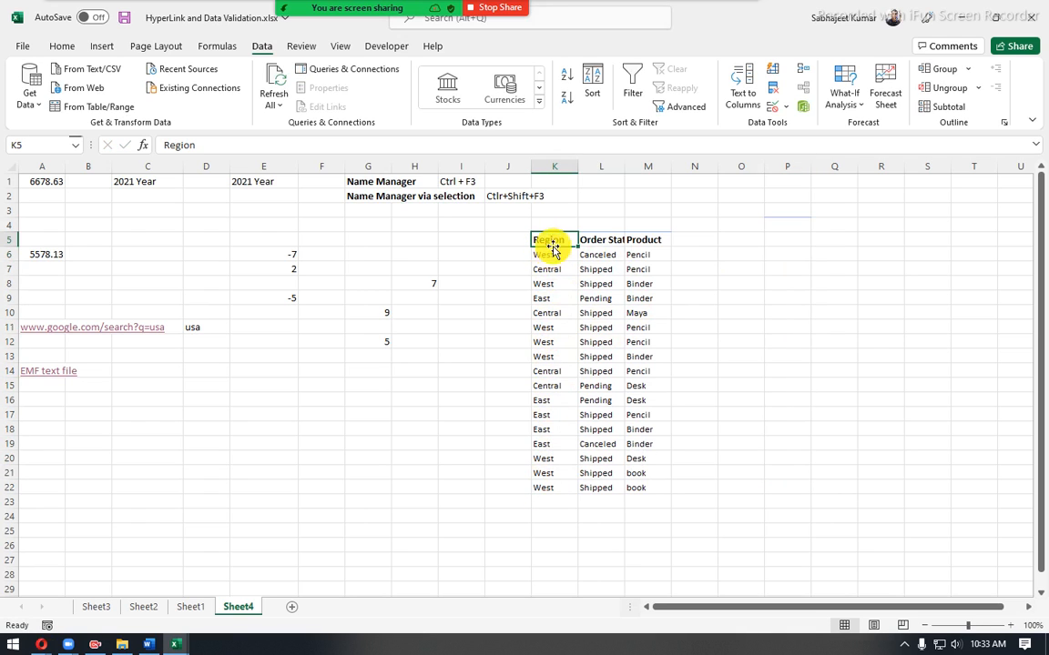
- Start Remove Duplicates on the Region range K5:K22, expanding the selection to include the adjacent columns
drag(553, 239, 550, 487)
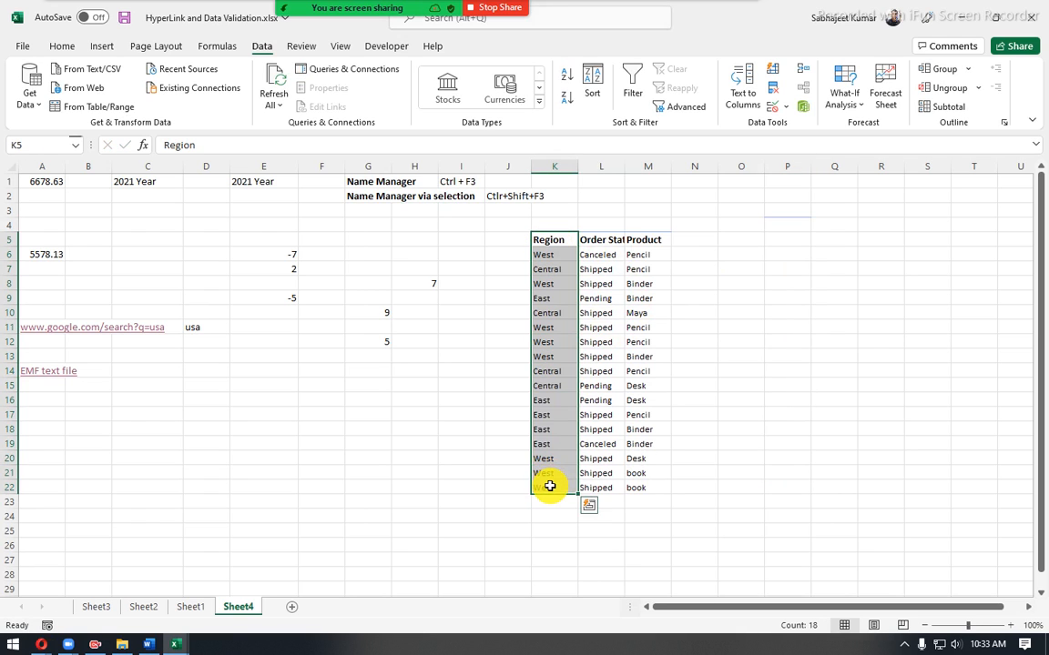
click(772, 88)
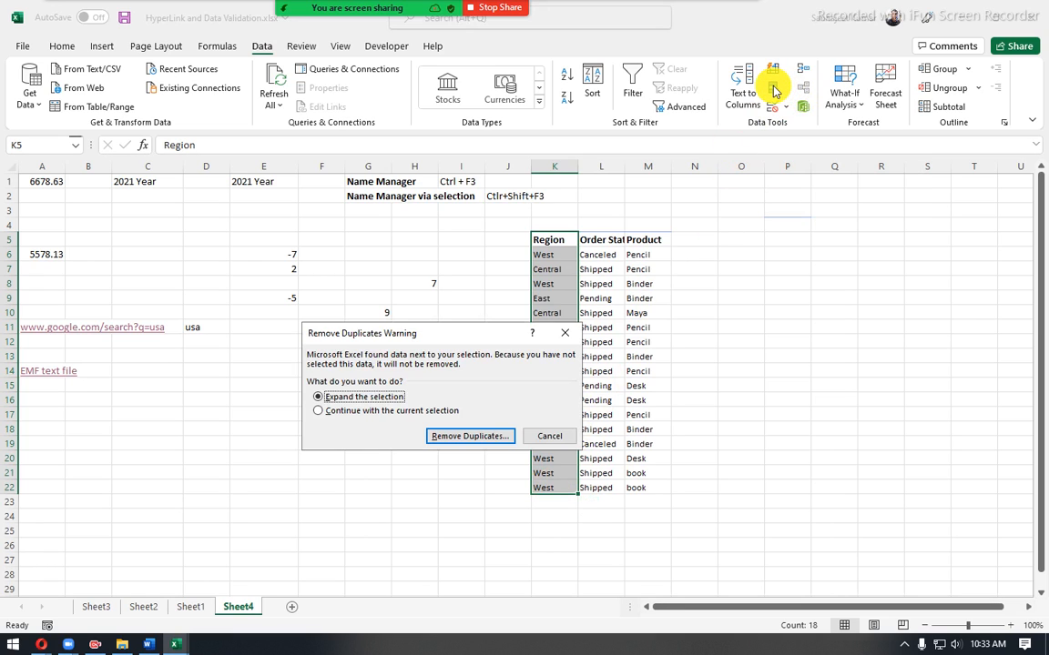
drag(461, 336, 329, 341)
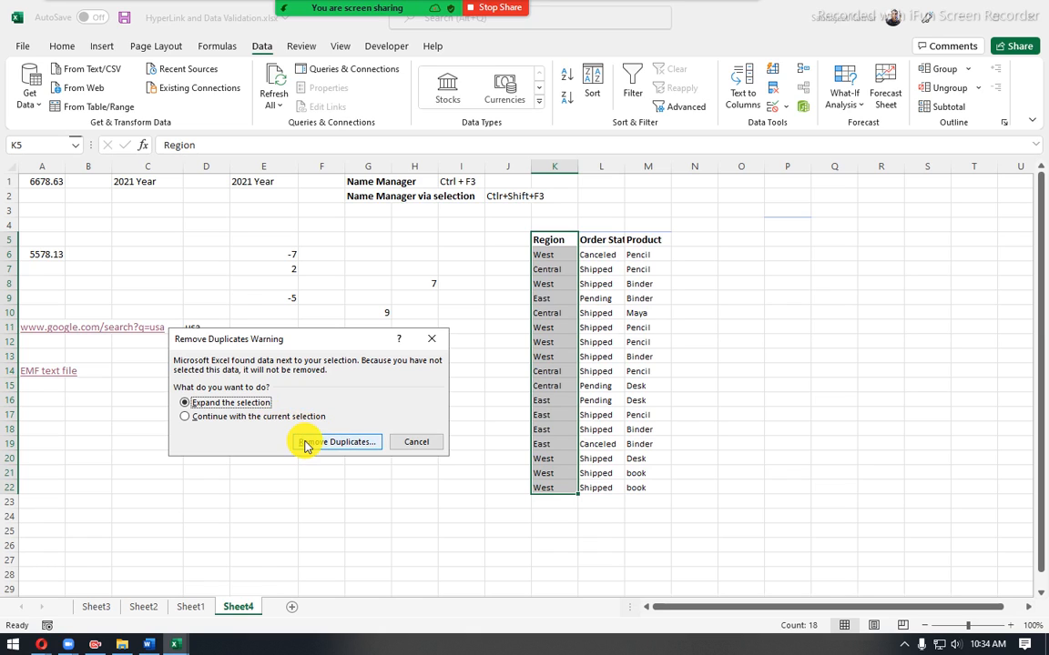
click(333, 442)
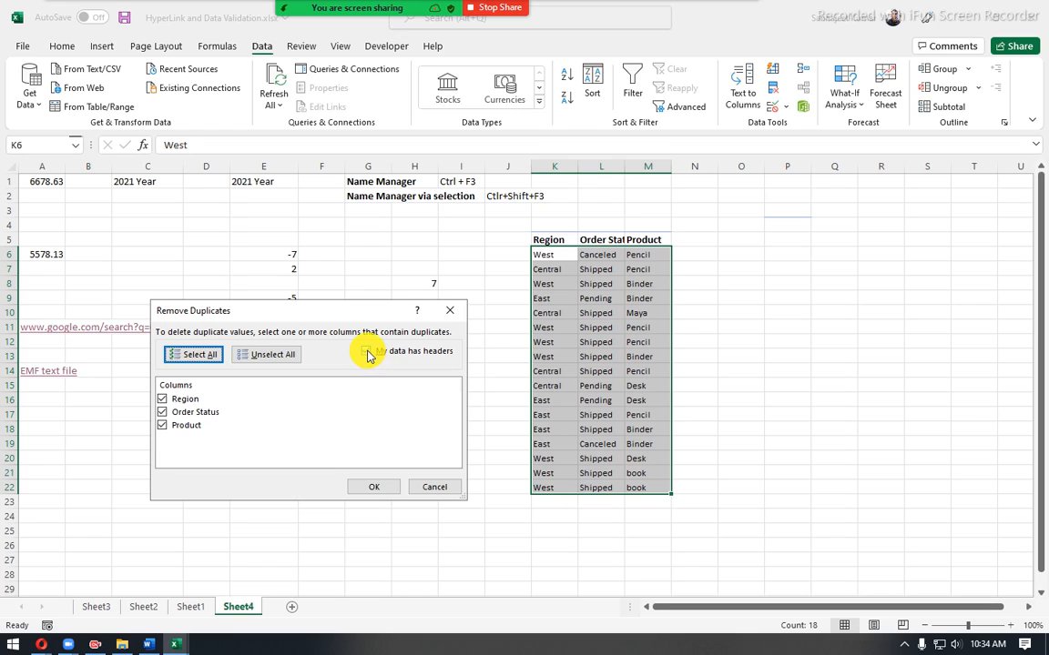
- Try the column selection options, and remove duplicate rows based on Region, Order Status and Product, with data headers enabled
click(366, 353)
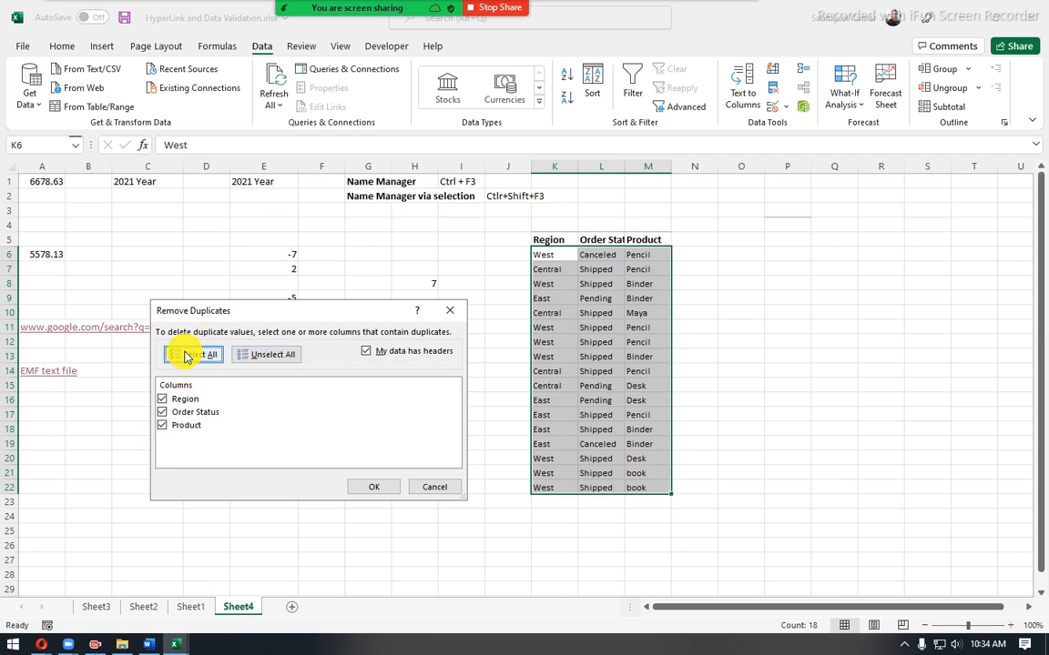
click(163, 413)
click(164, 426)
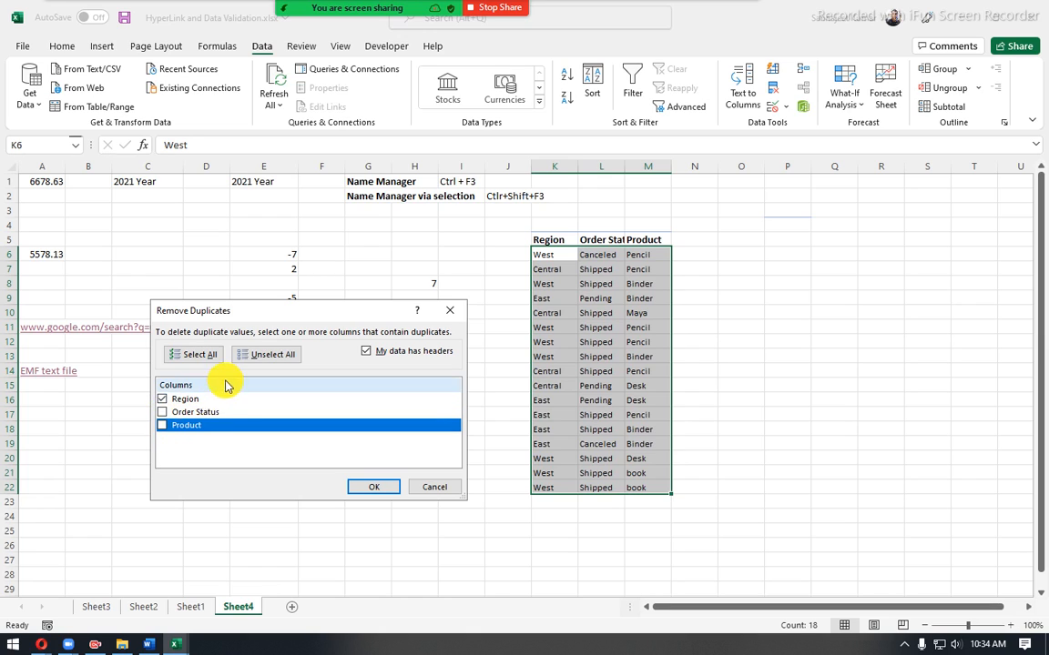
click(252, 359)
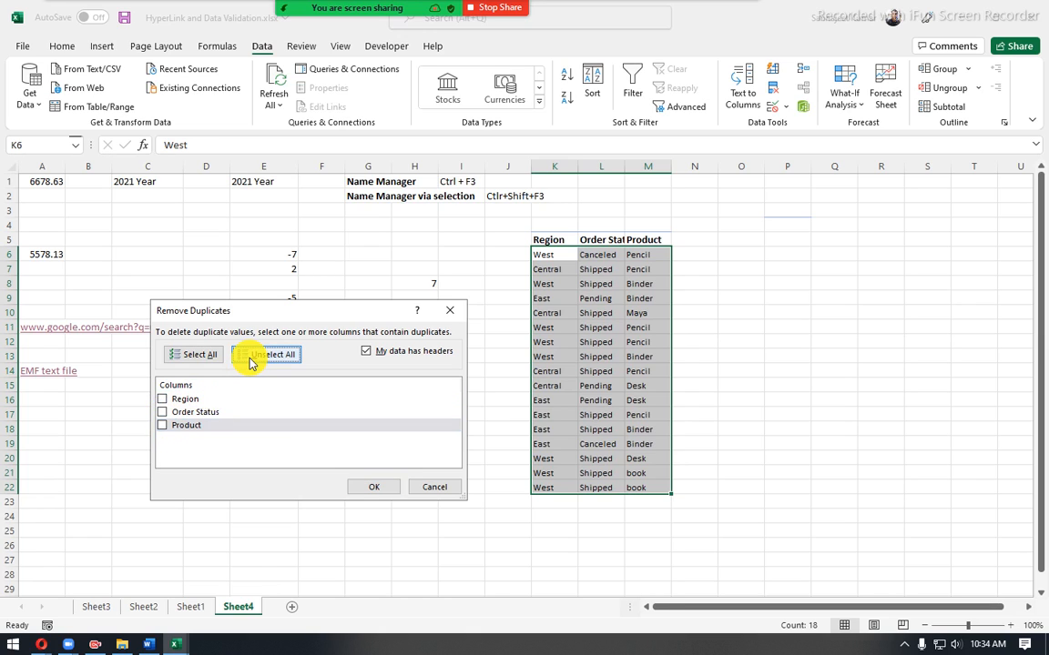
click(199, 355)
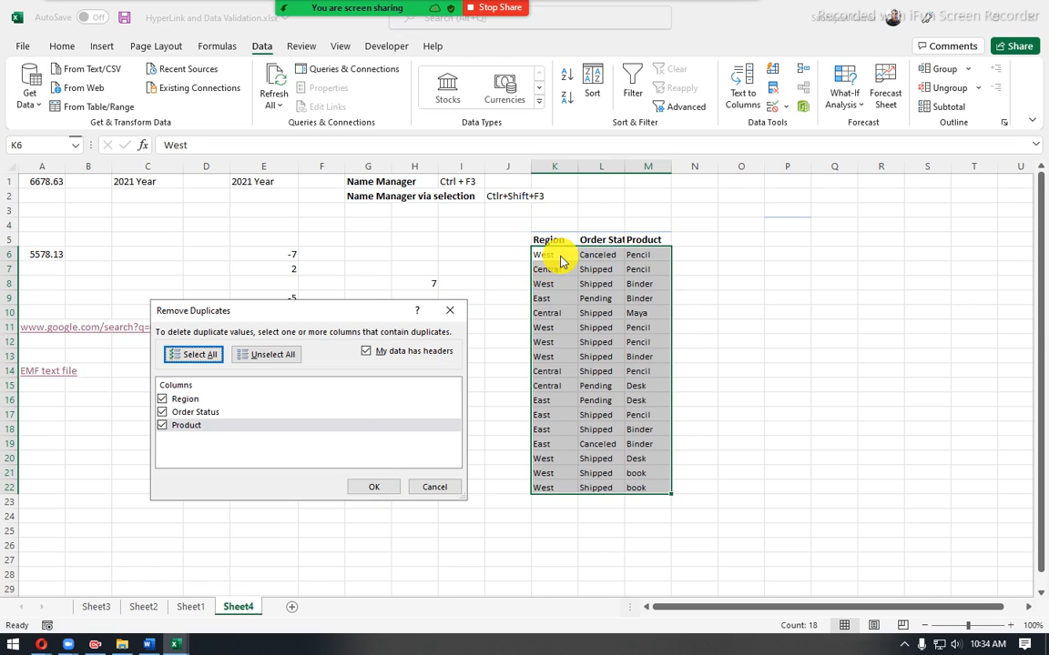
click(389, 491)
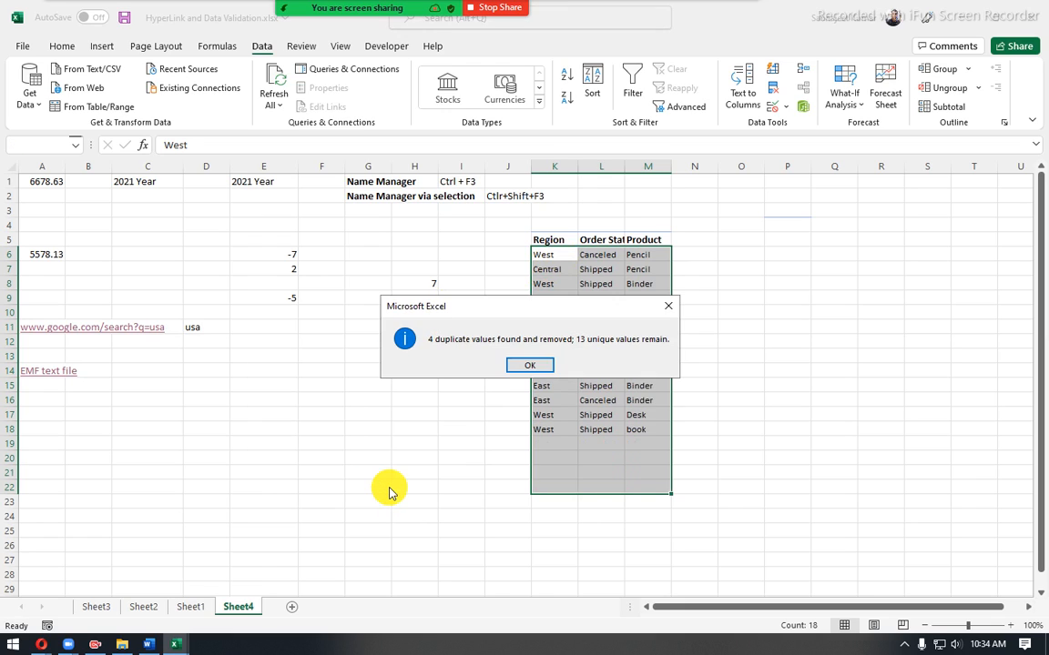
click(524, 366)
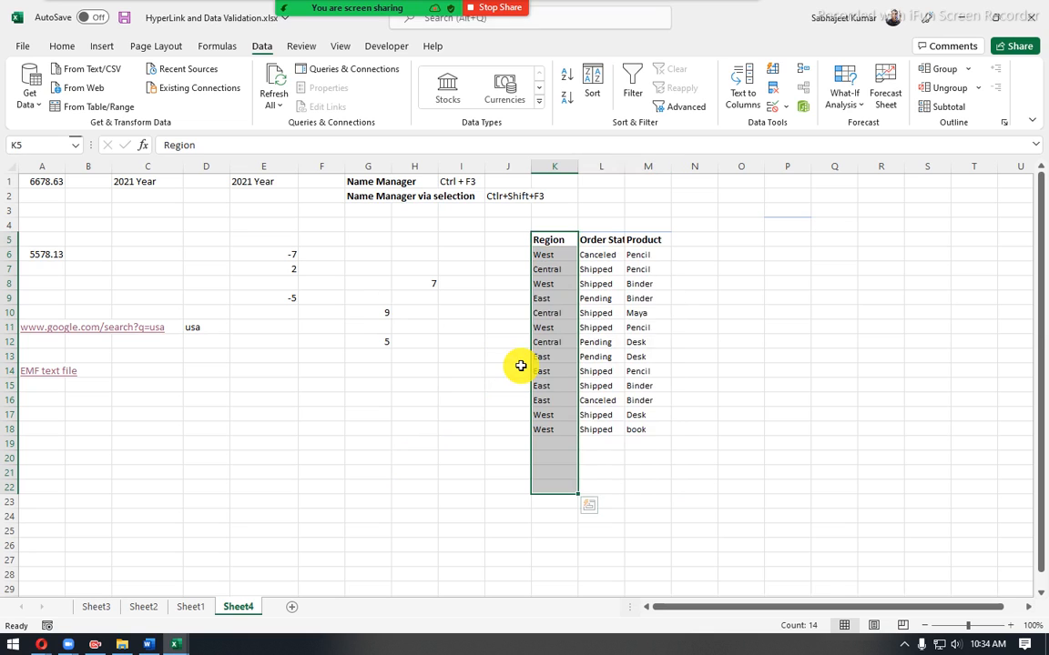
click(604, 345)
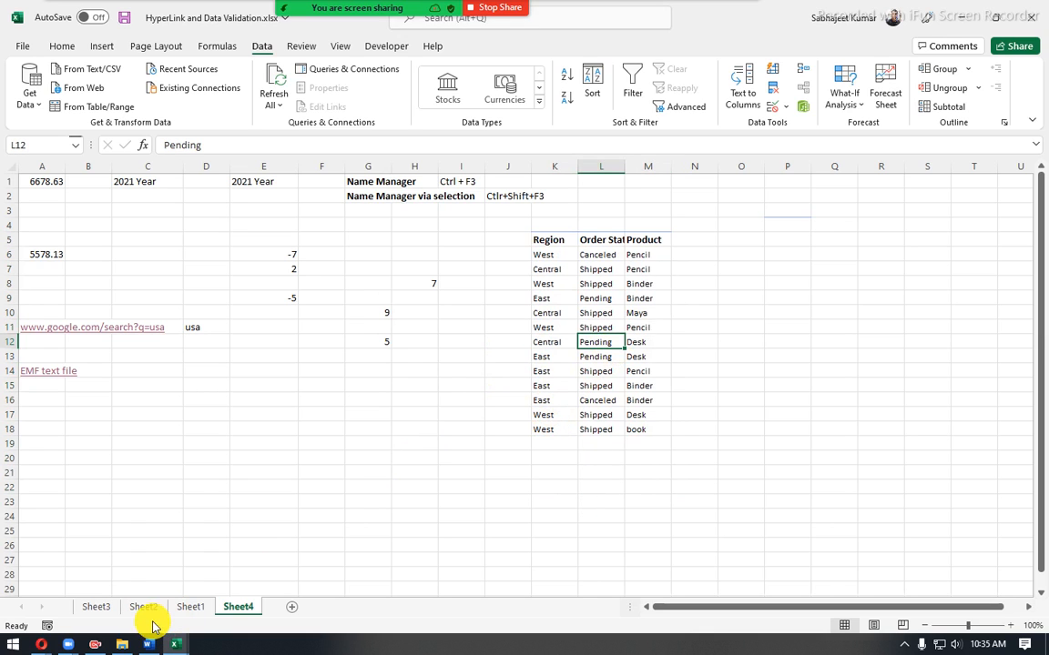
- Copy the Region, Order Status and Product range C1:E18 from Sheet3, paste it at O5 on Sheet4, and compare its rows
click(91, 610)
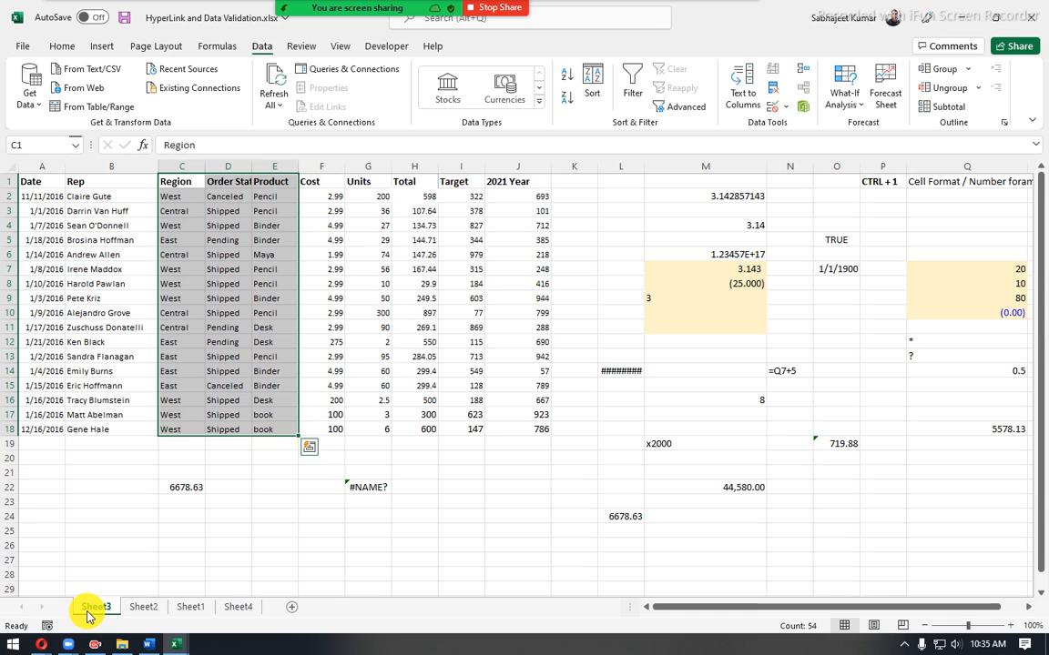
click(240, 608)
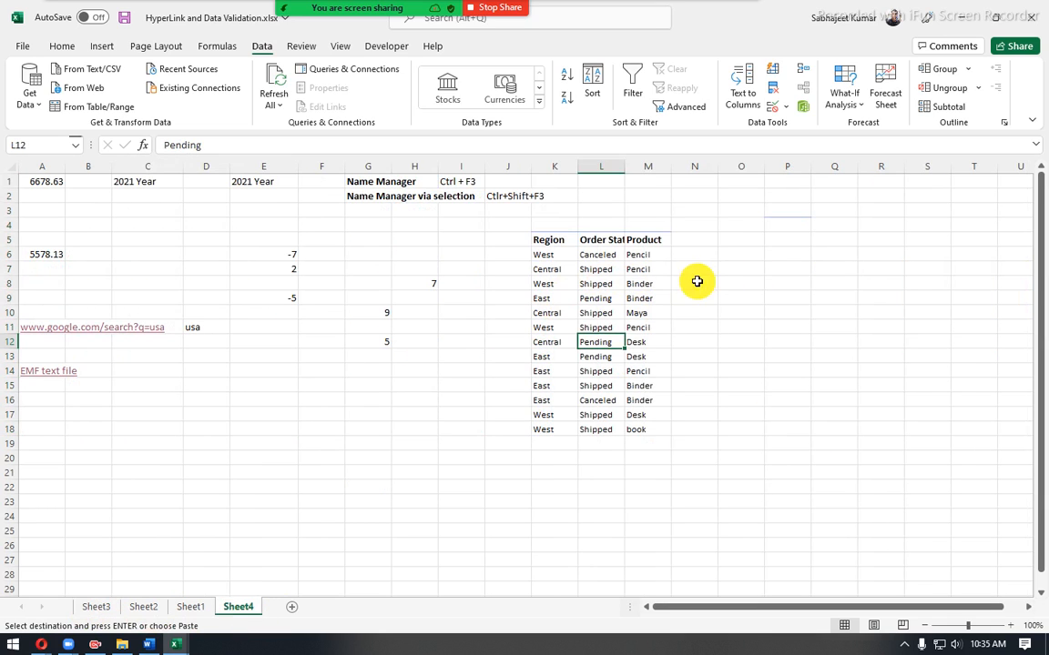
click(724, 242)
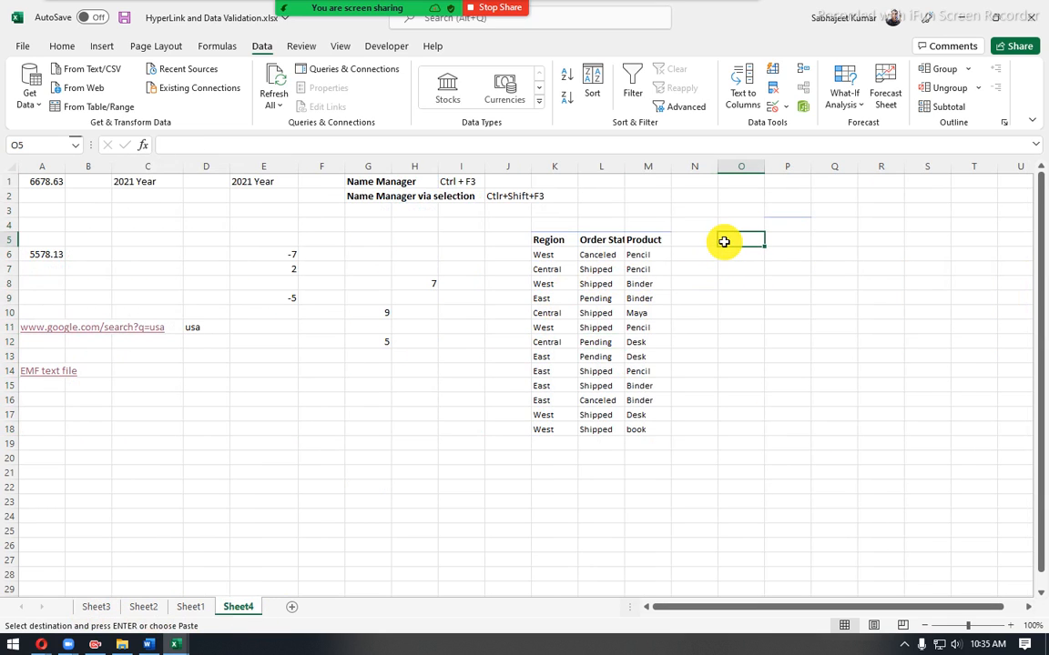
key(ctrl+v)
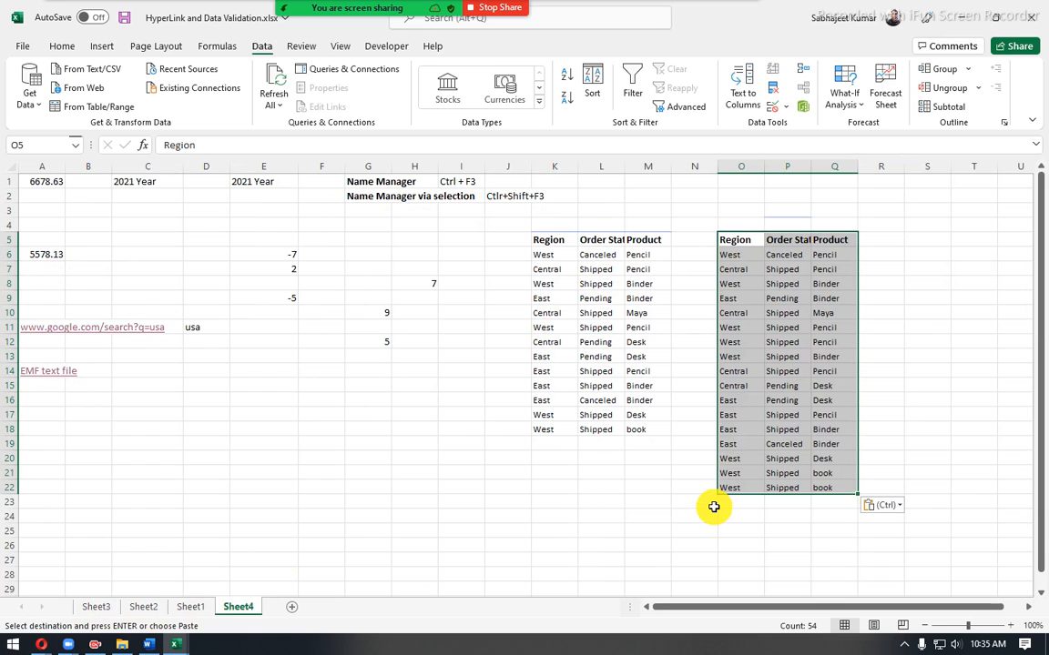
drag(743, 257, 813, 256)
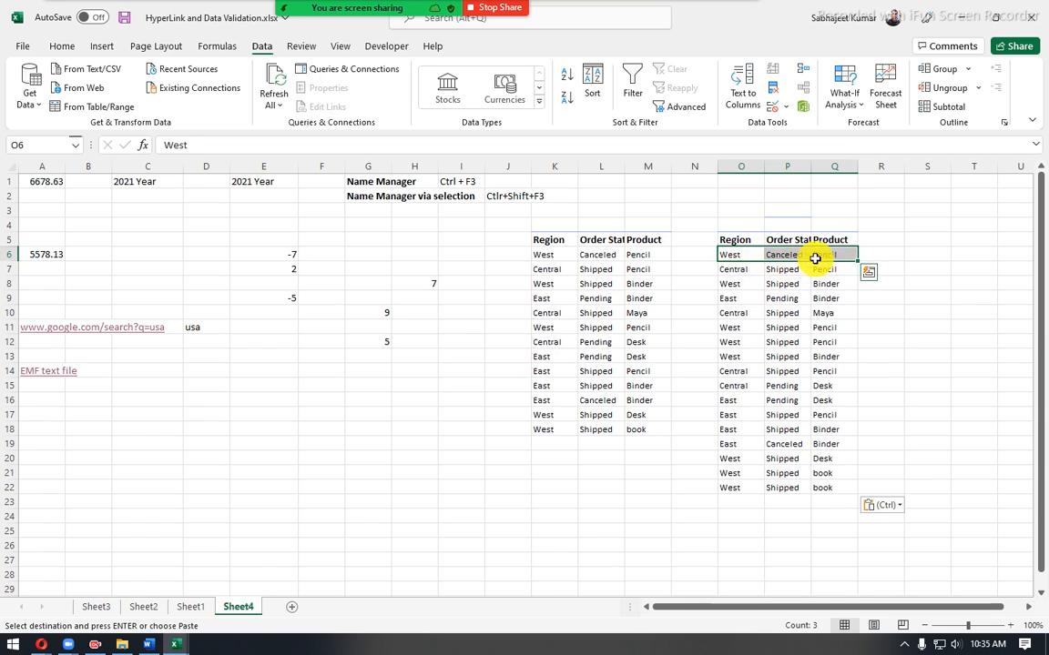
drag(735, 253, 823, 252)
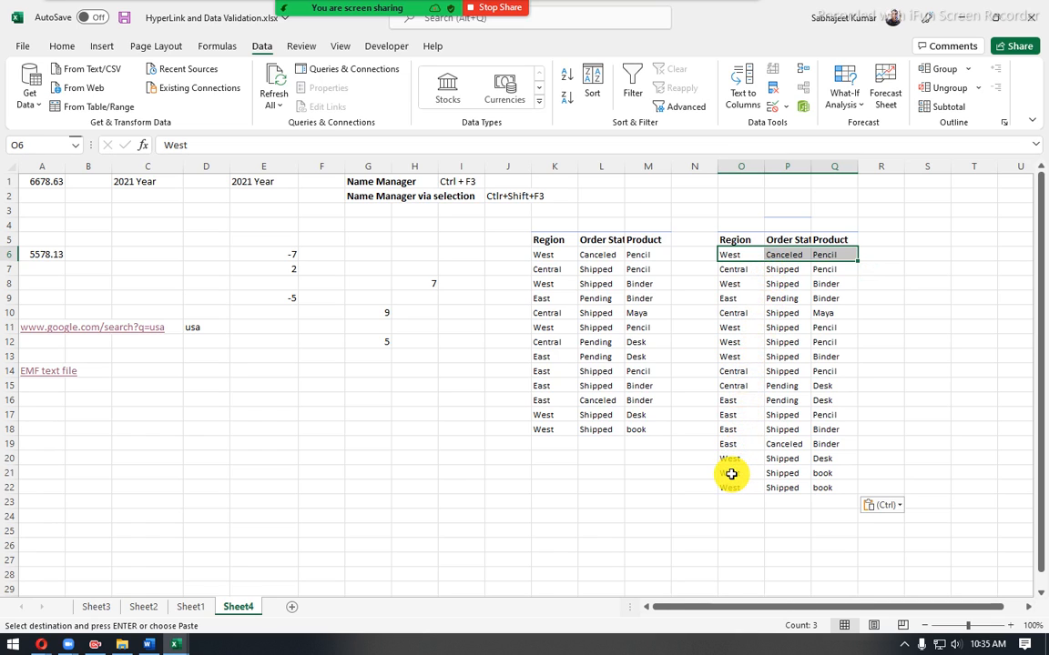
drag(731, 474, 818, 489)
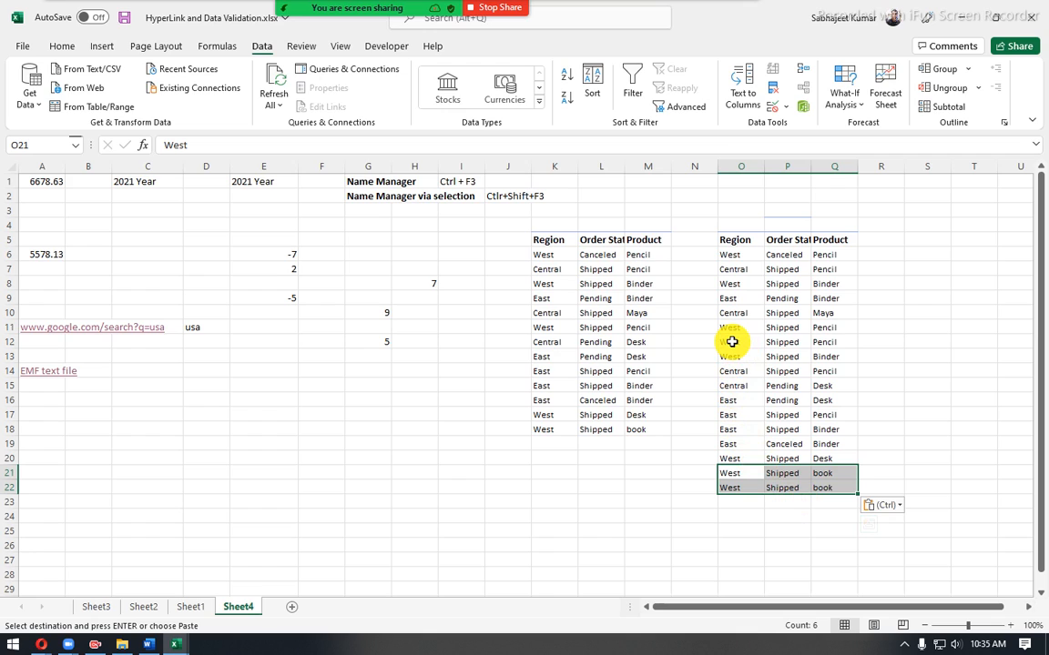
- Enter the formula =O6&P6&Q6 in R6 to join Region, Order Status and Product, and fill it down to R22
click(875, 244)
click(876, 254)
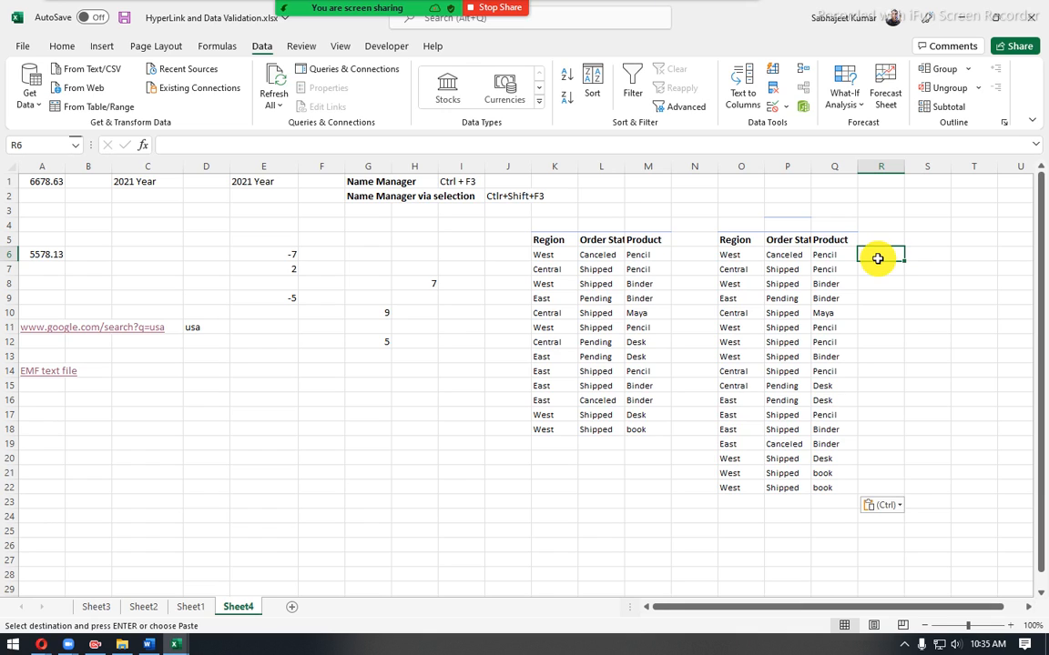
text(=)
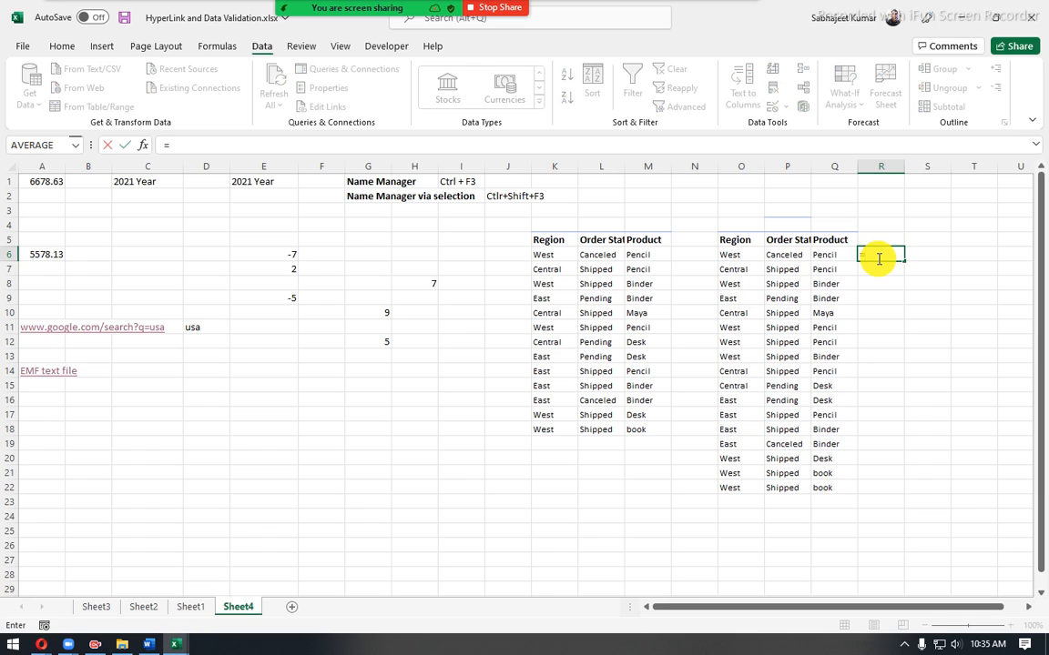
click(745, 253)
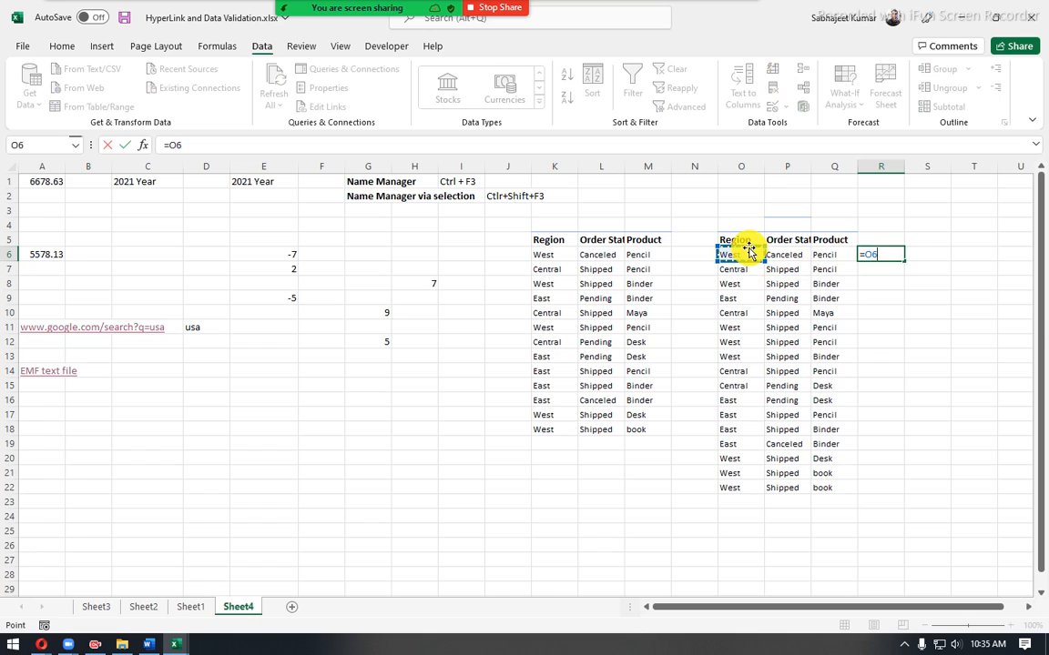
click(801, 254)
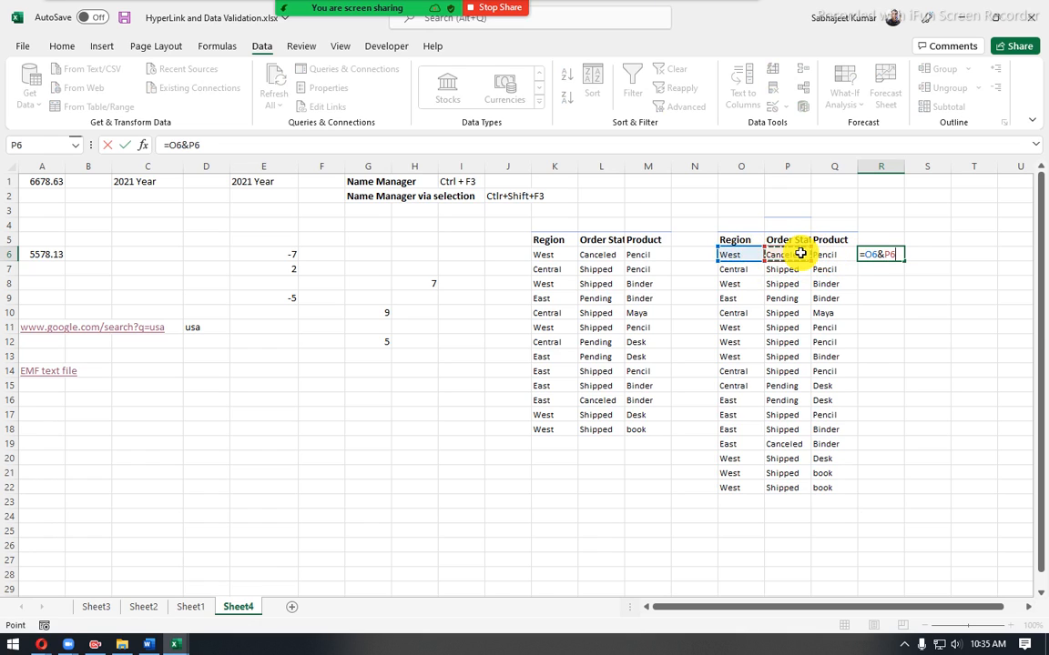
text(&)
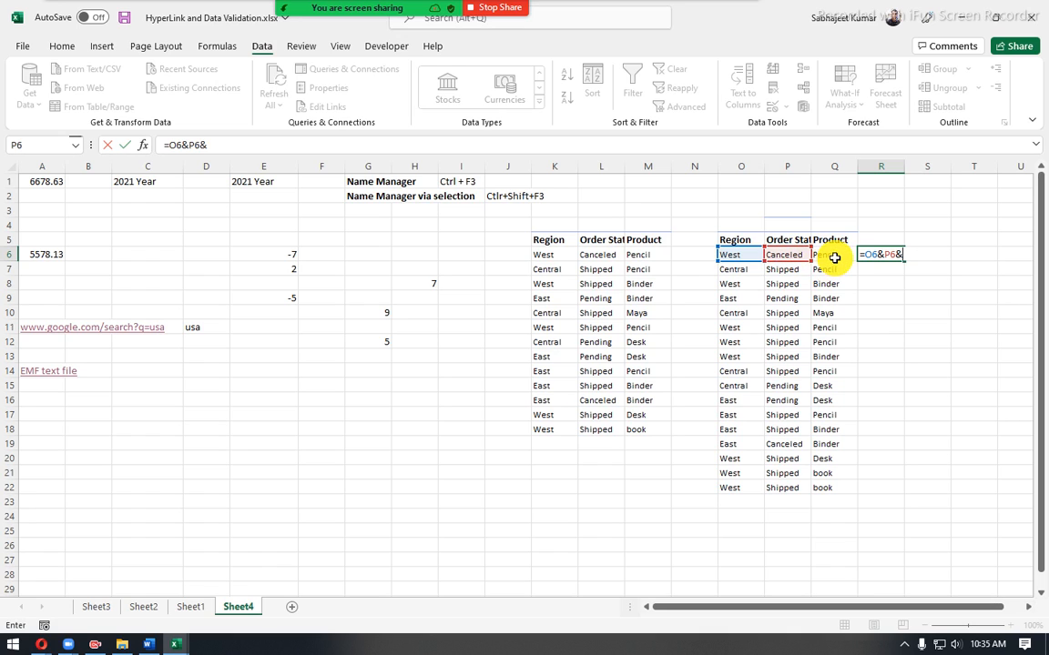
click(835, 258)
key(Return)
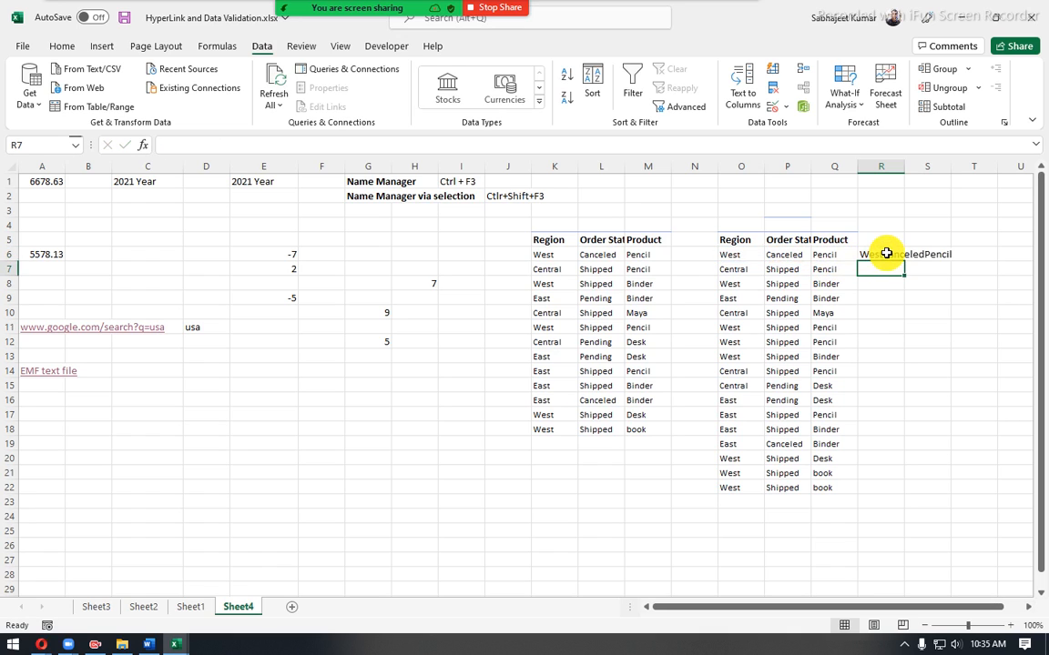
click(890, 255)
double_click(902, 262)
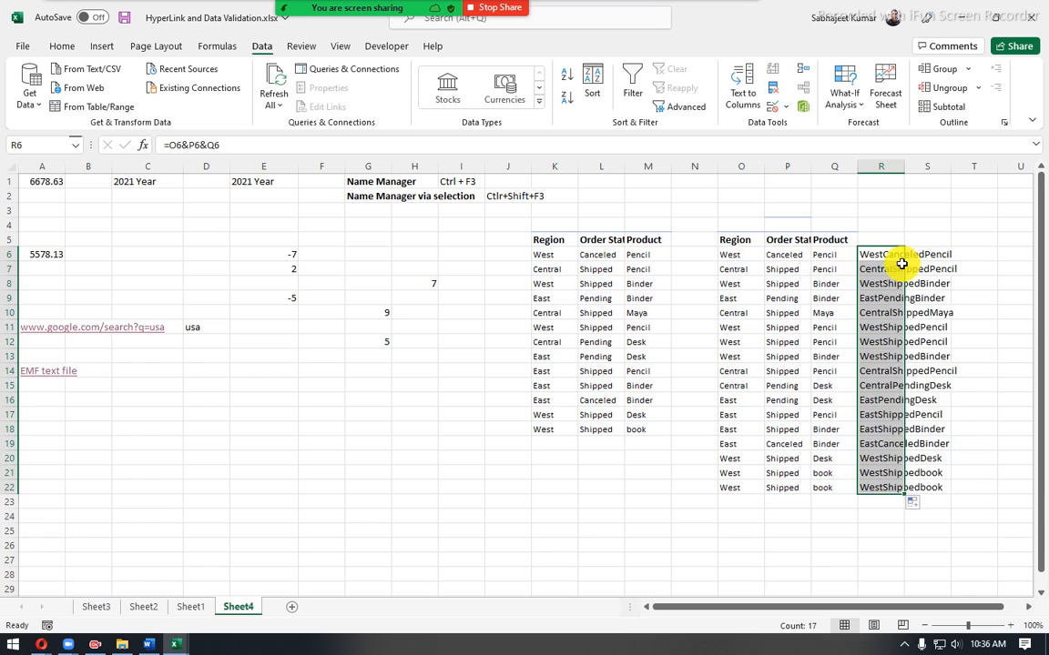
click(872, 515)
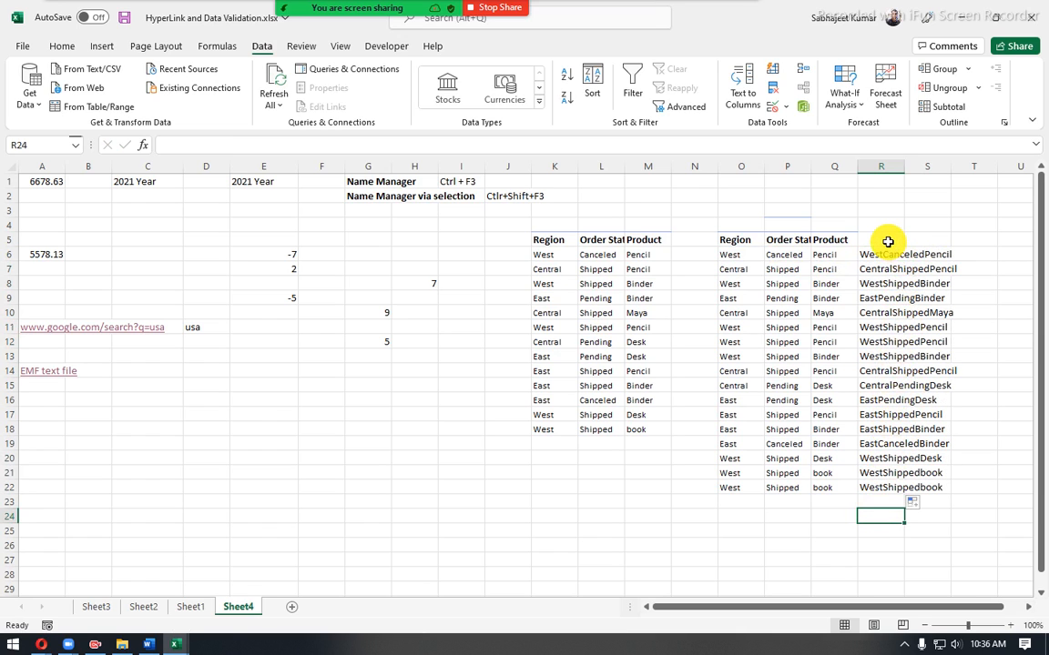
- Highlight duplicate values in R6:R22 with conditional formatting, using Light Red Fill with Dark Red Text
drag(887, 254, 885, 485)
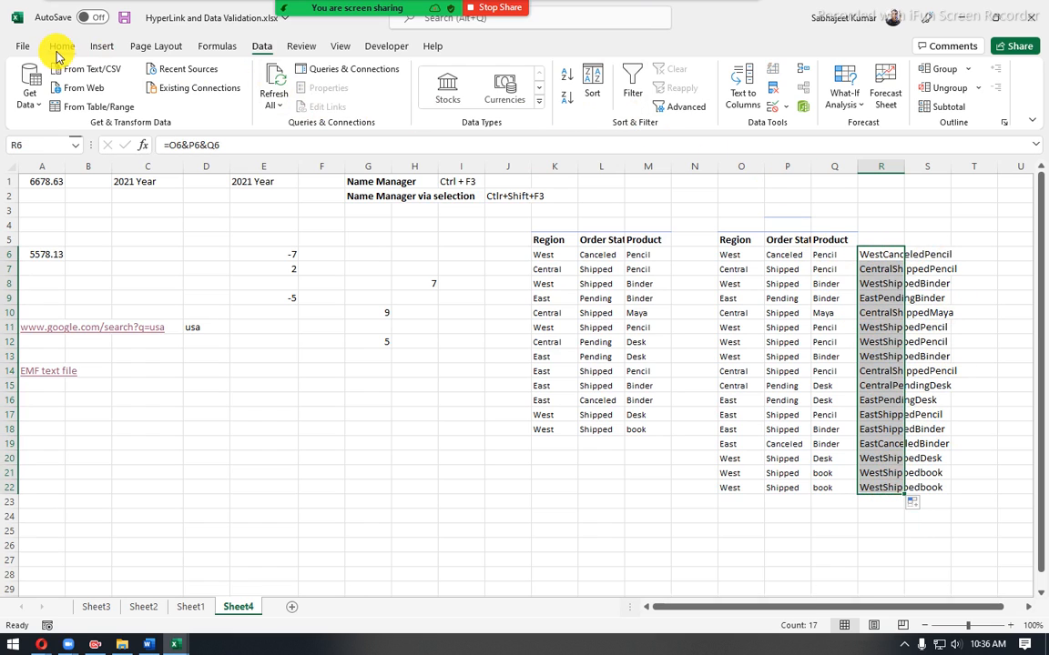
click(57, 45)
click(661, 99)
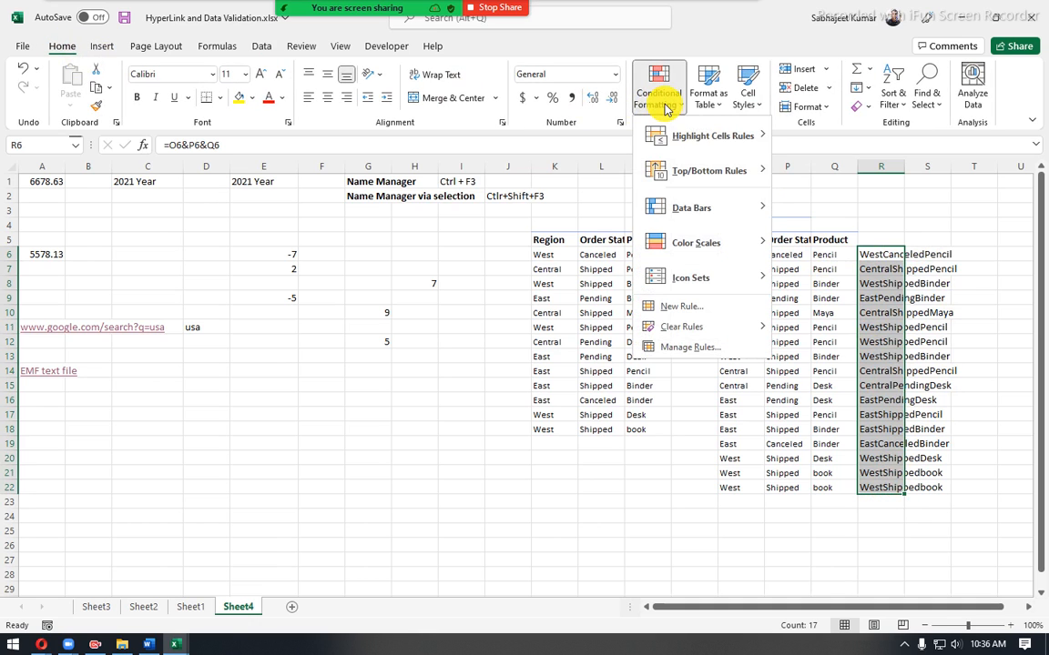
mouse_move(745, 144)
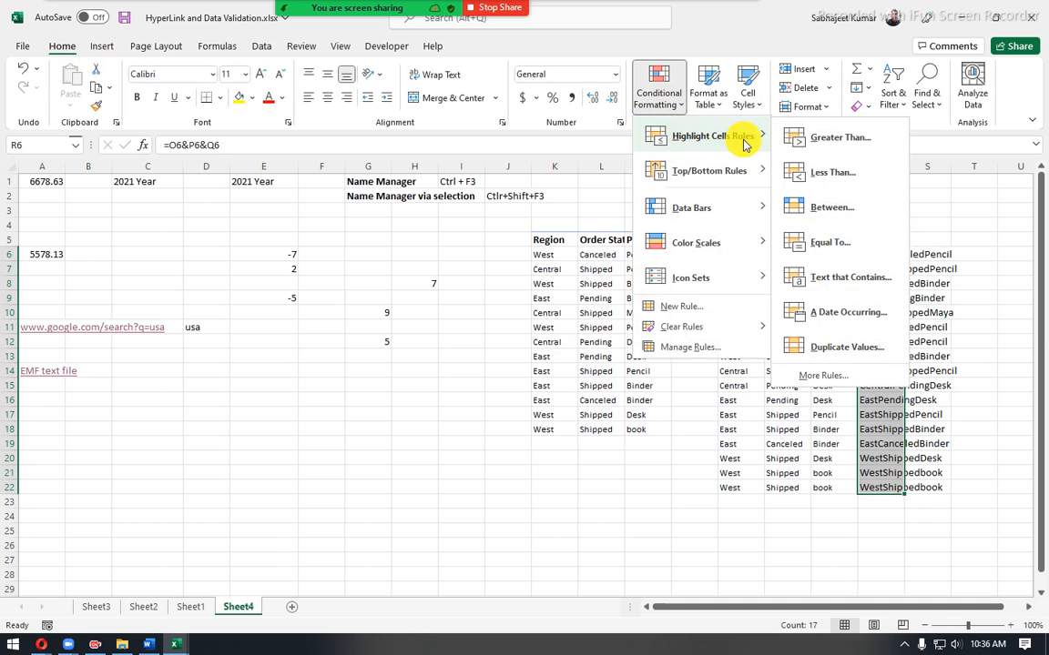
click(836, 350)
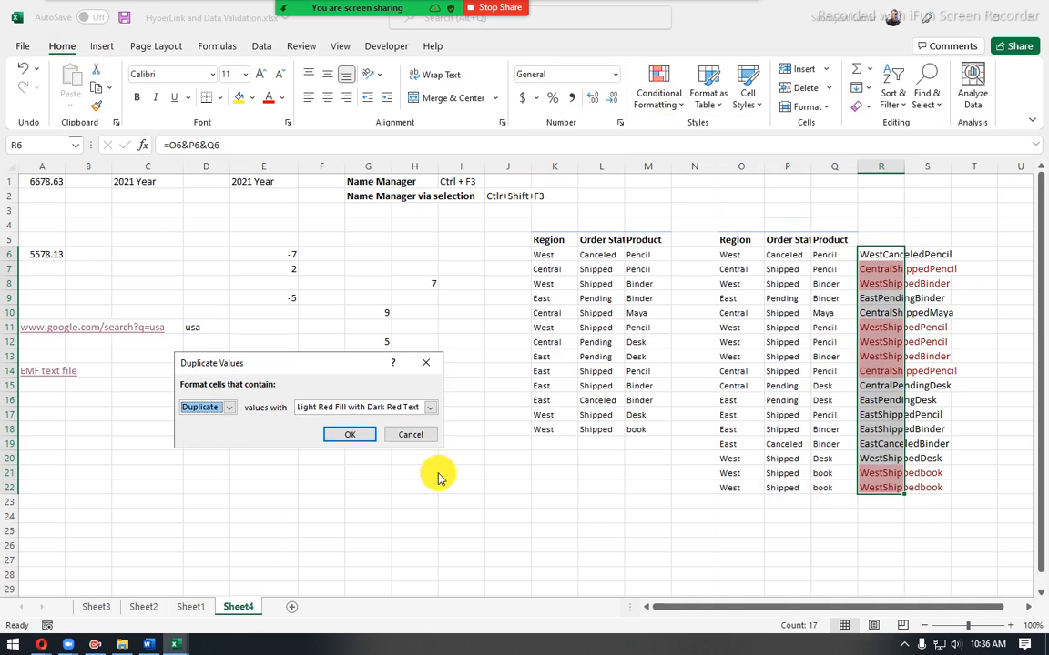
click(354, 435)
click(721, 519)
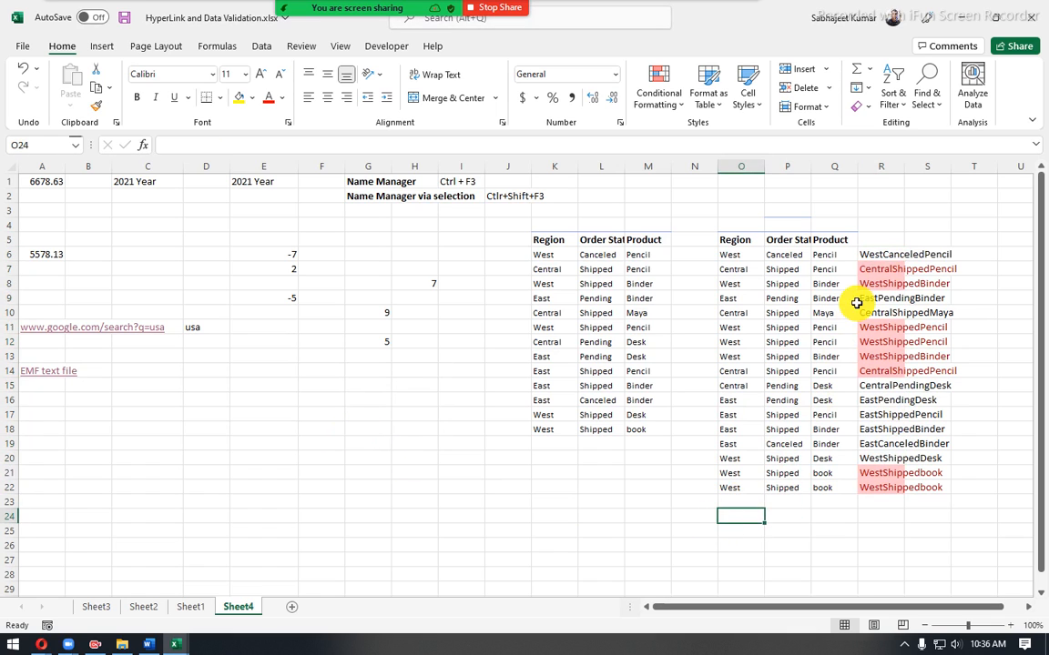
- Examine the highlighted duplicate combinations in column R and the source rows at the end of the copied data
drag(876, 269, 881, 283)
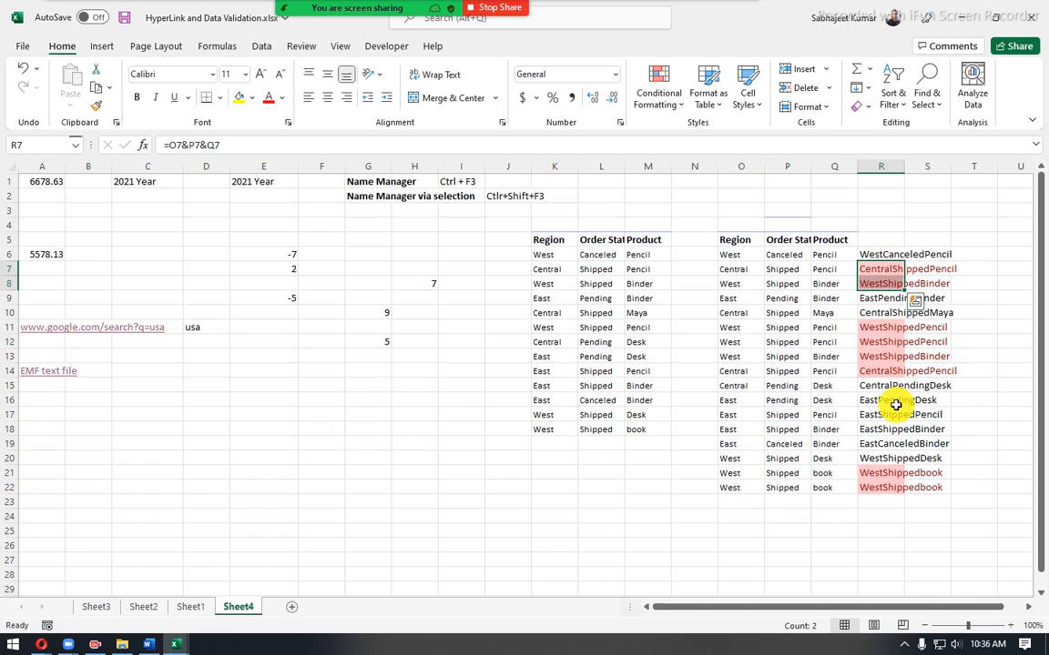
drag(885, 323, 882, 358)
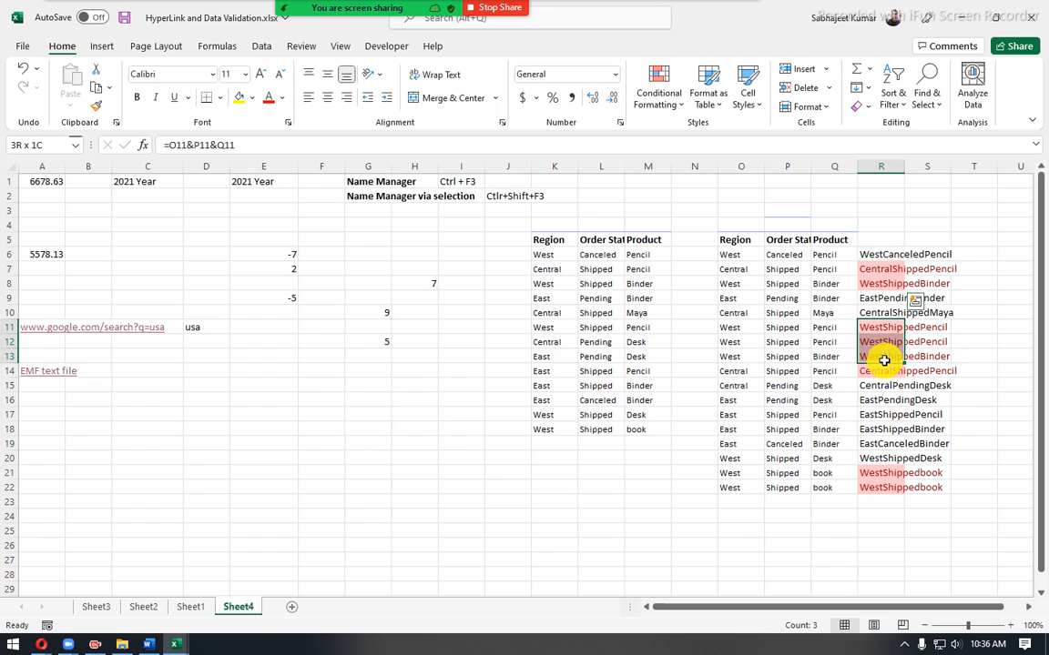
click(878, 272)
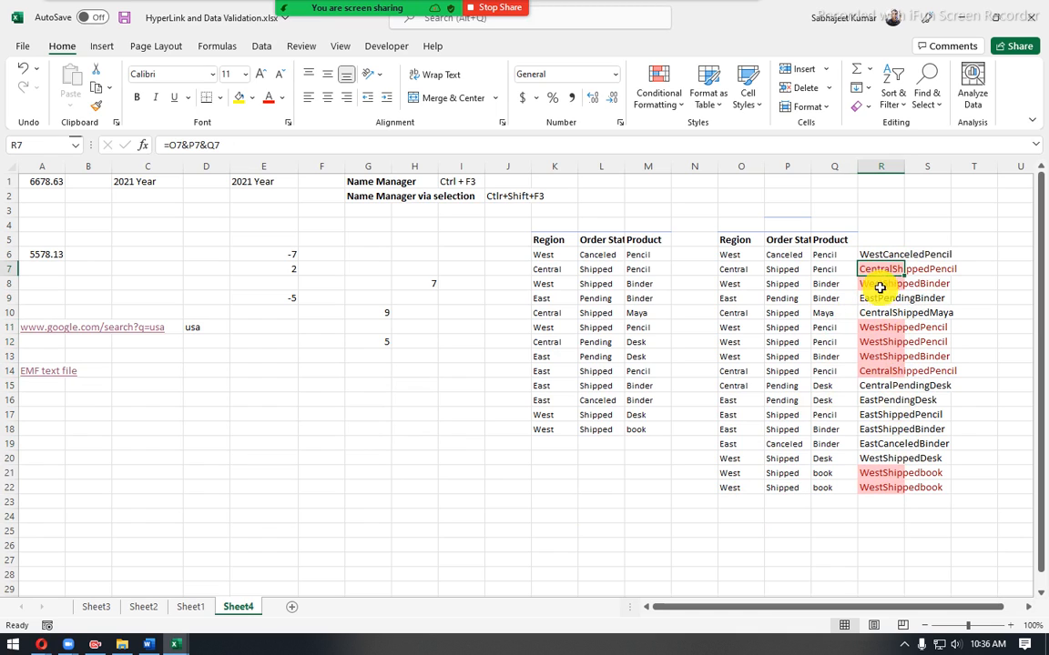
click(983, 256)
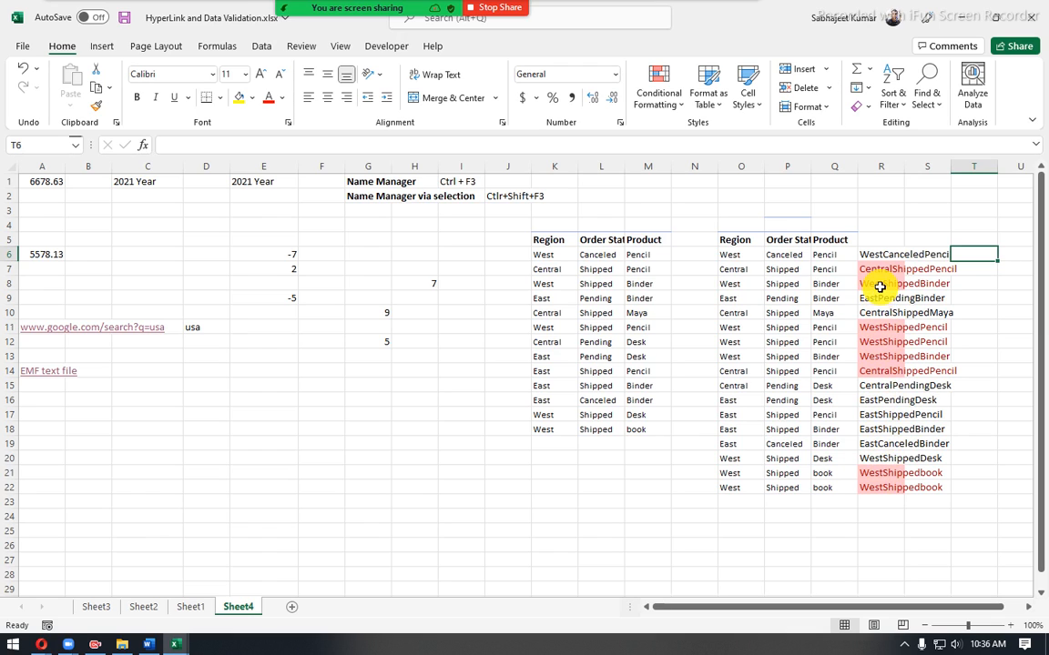
click(733, 445)
drag(737, 460, 741, 486)
- Make the repeated duplicate entries in R22 and R12 bold
click(869, 489)
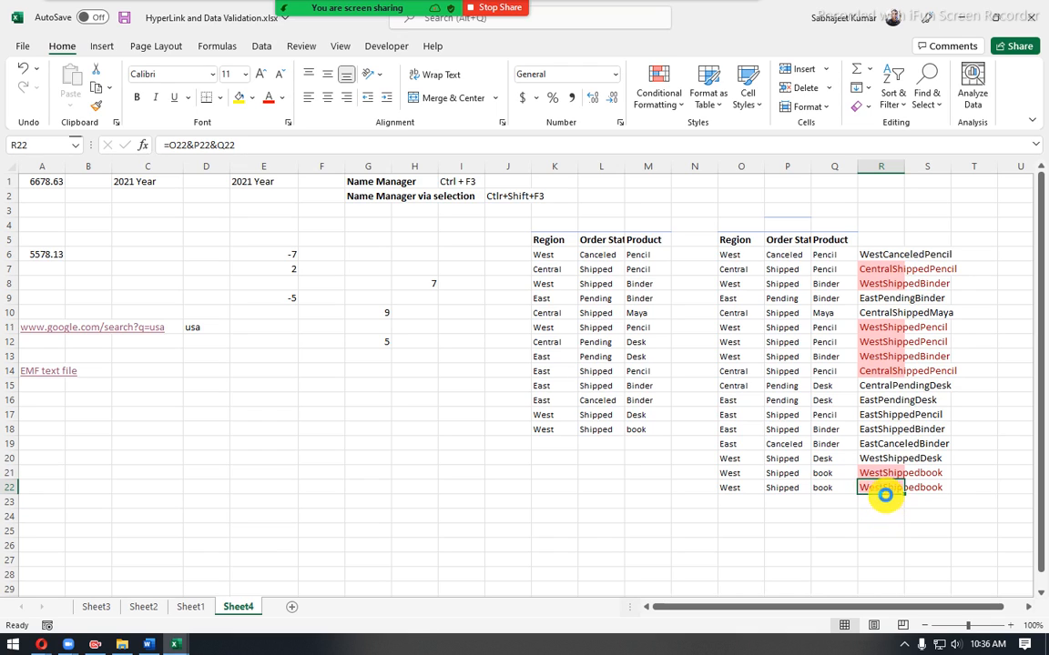
key(ctrl+b)
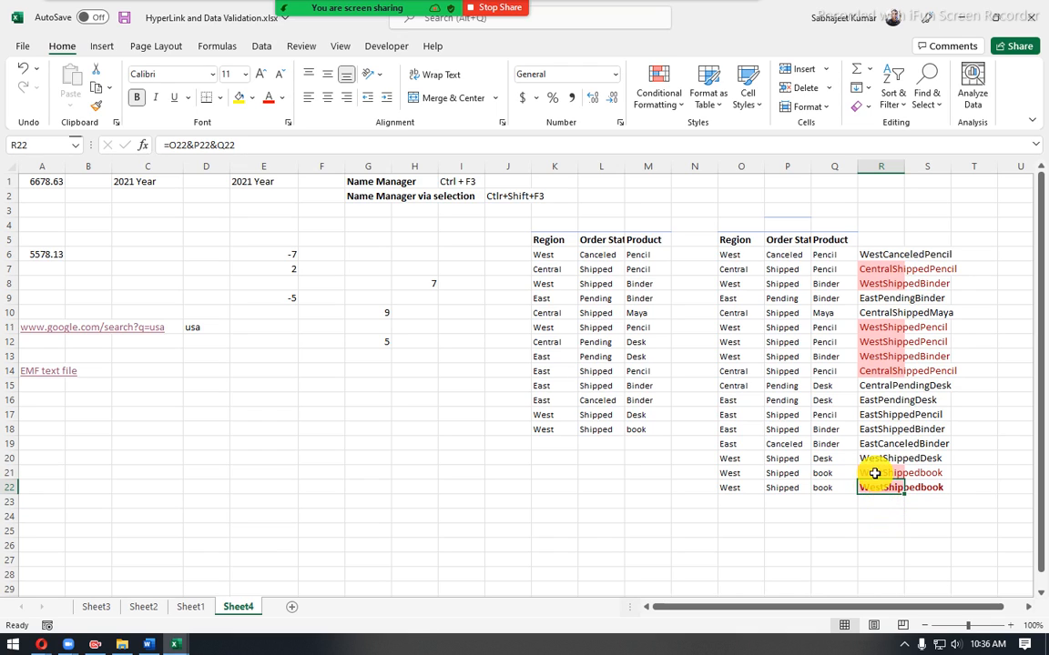
click(883, 358)
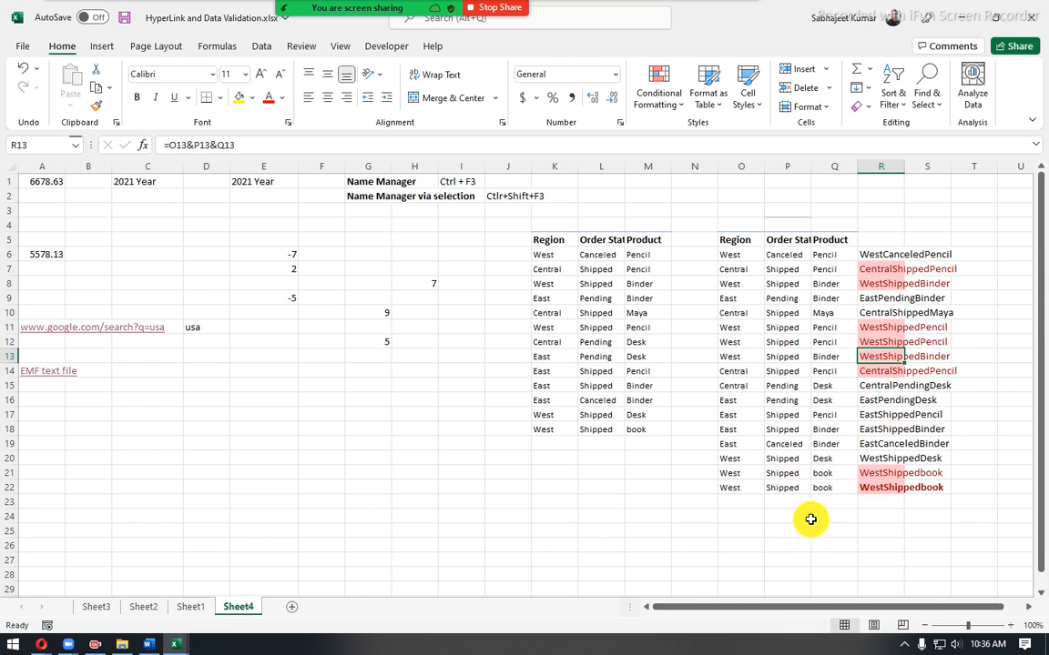
click(871, 339)
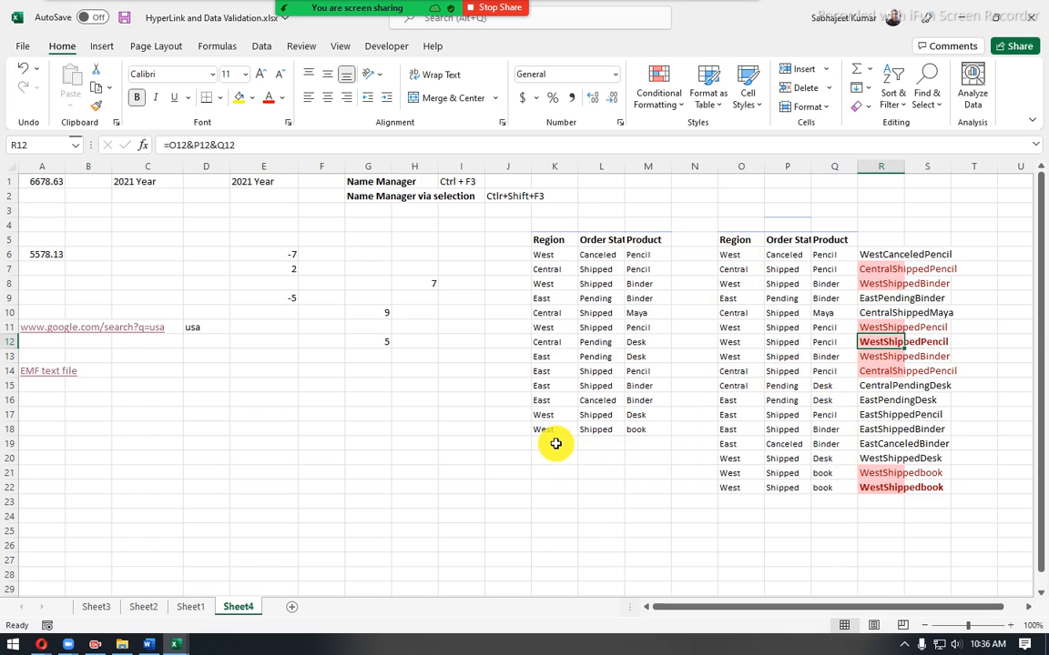
- Try replacing the Region value in K10 with "middle", and undo the change
drag(555, 445, 624, 569)
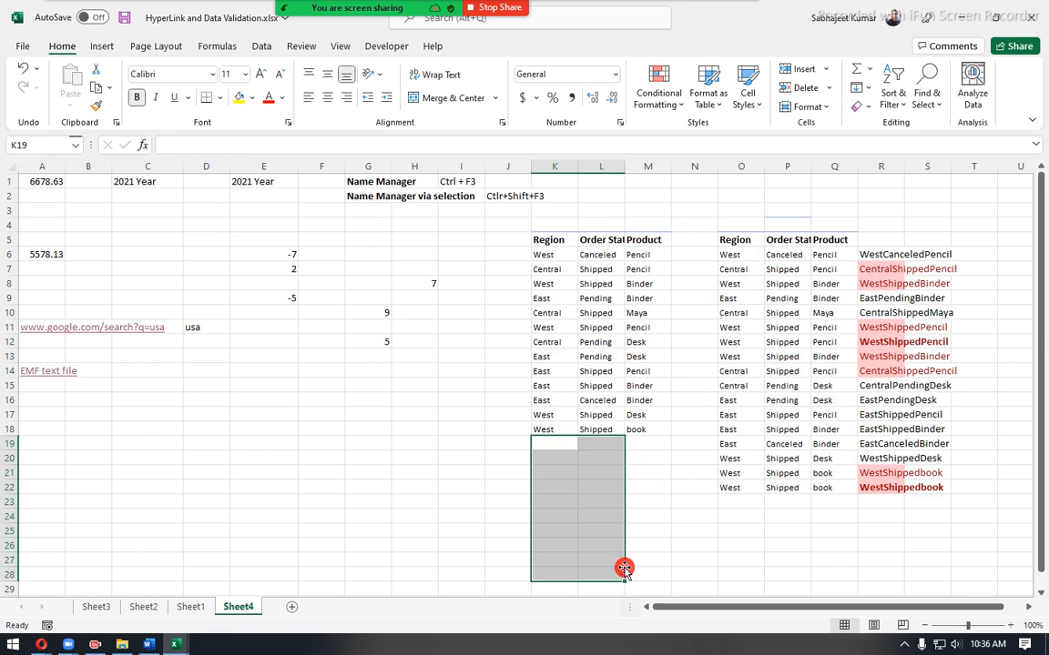
click(552, 312)
drag(226, 150, 3, 162)
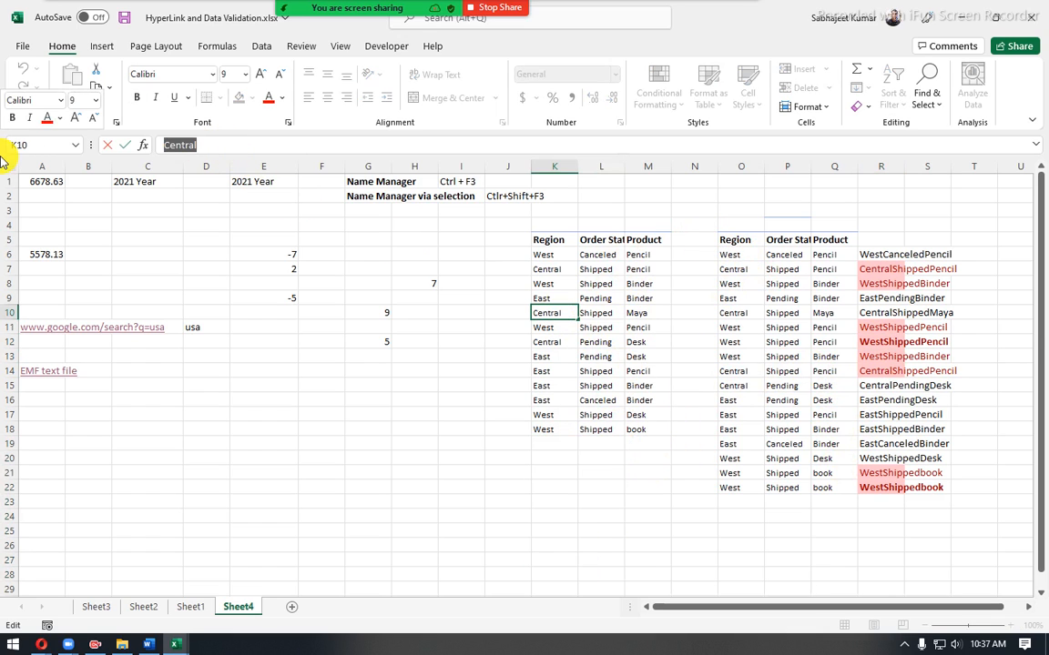
text(middl)
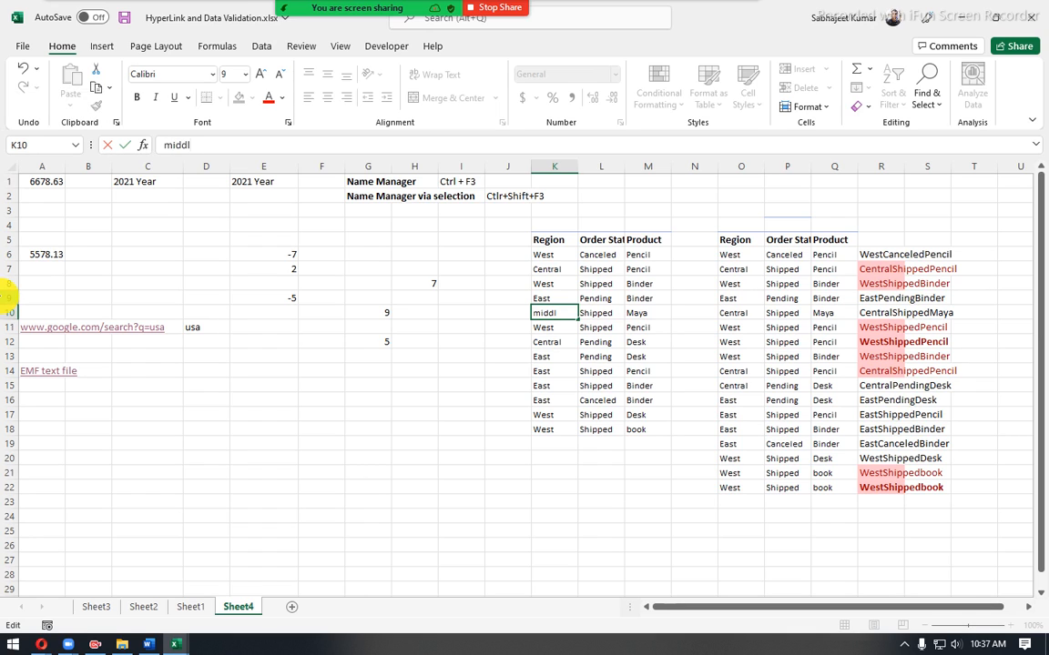
text(e)
key(Return)
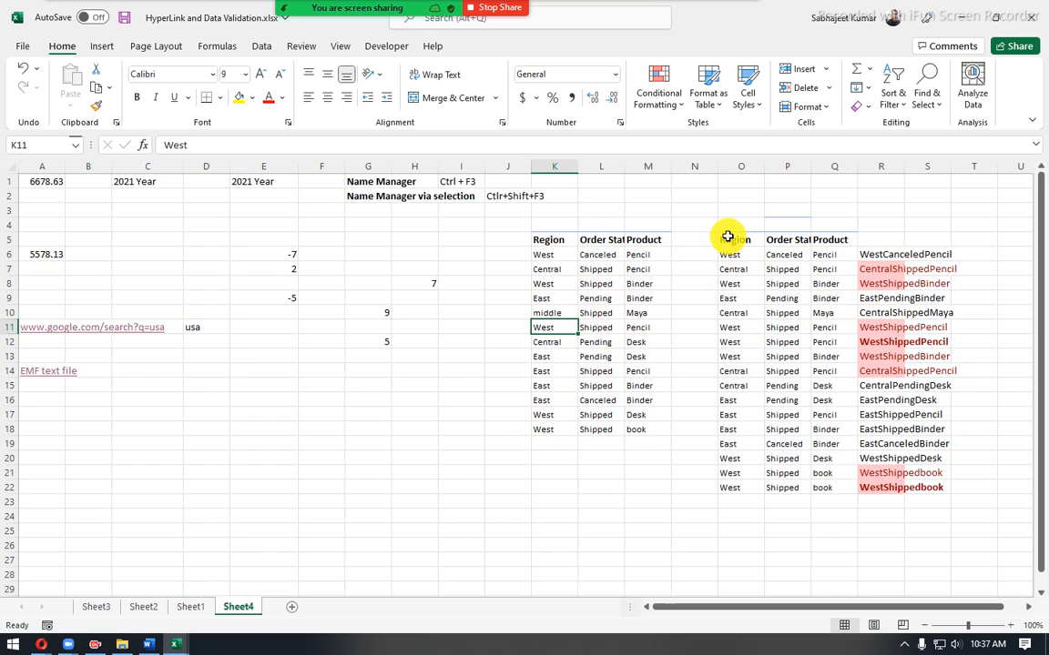
key(ctrl+z)
- Clear the contents of O5:T25, removing the copied data and the combined helper column
drag(728, 237, 968, 538)
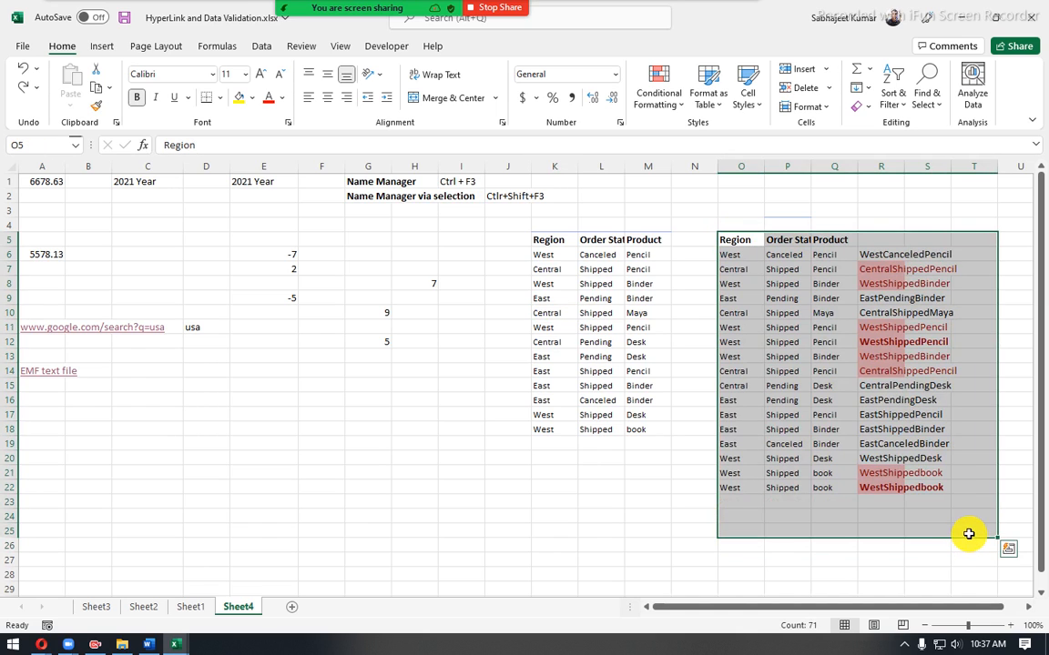
key(Delete)
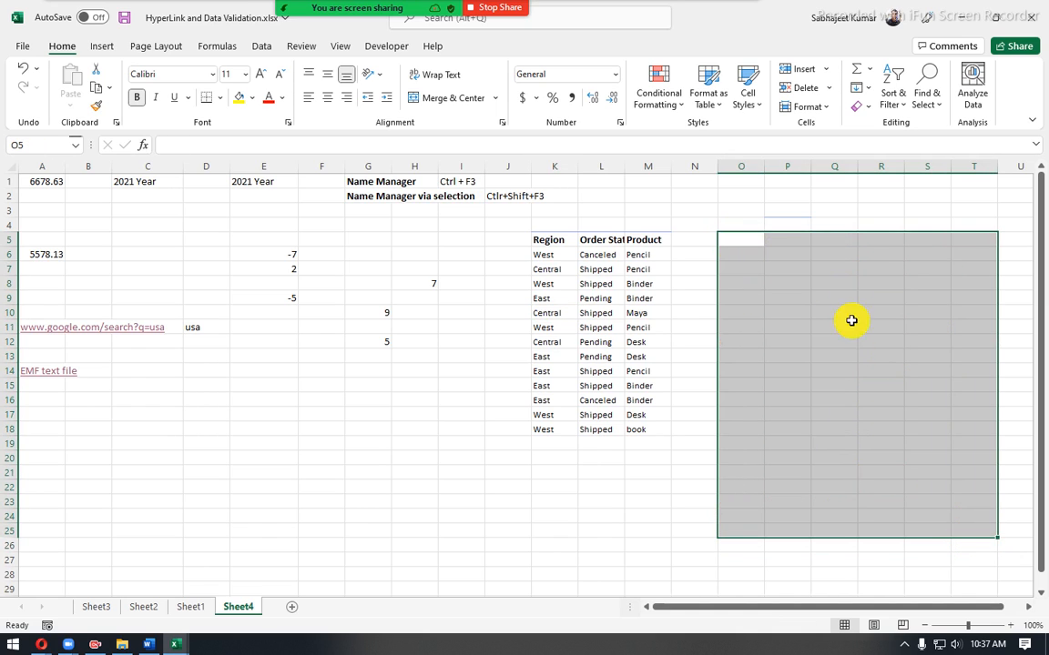
click(743, 240)
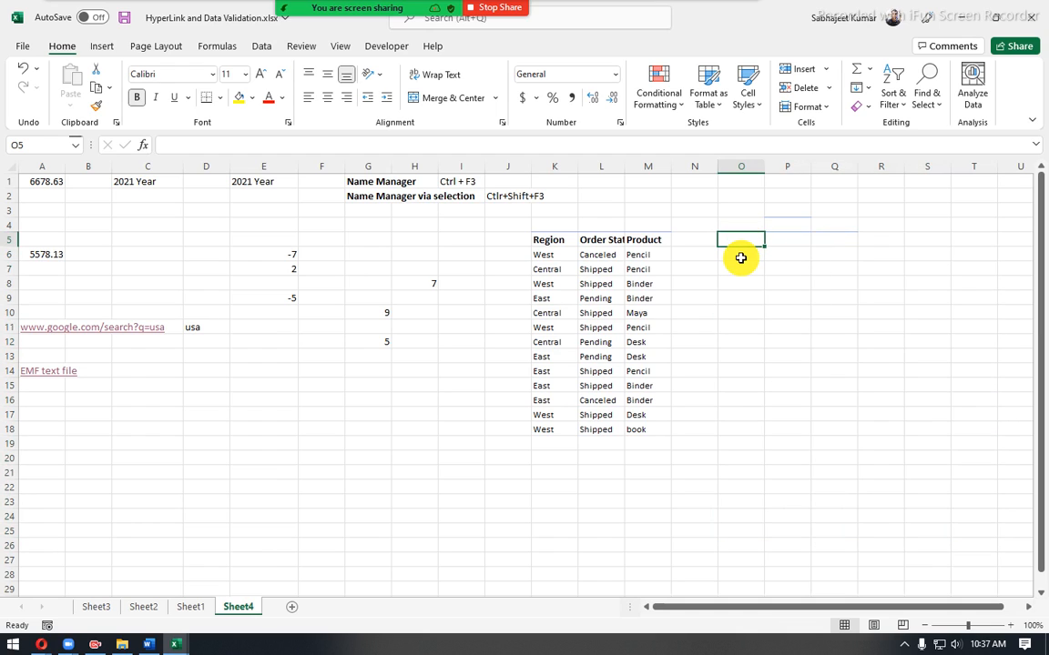
- Enter =UNIQUE(K6:K18) in O6 to list the distinct Region values, and check the spilled cells
click(735, 256)
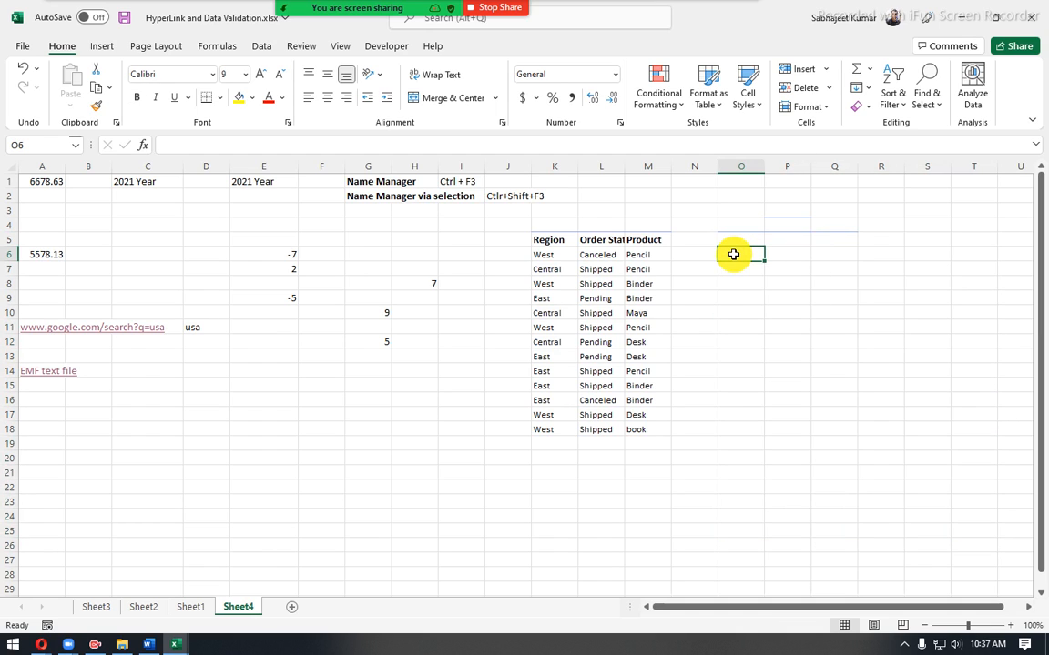
text(=u)
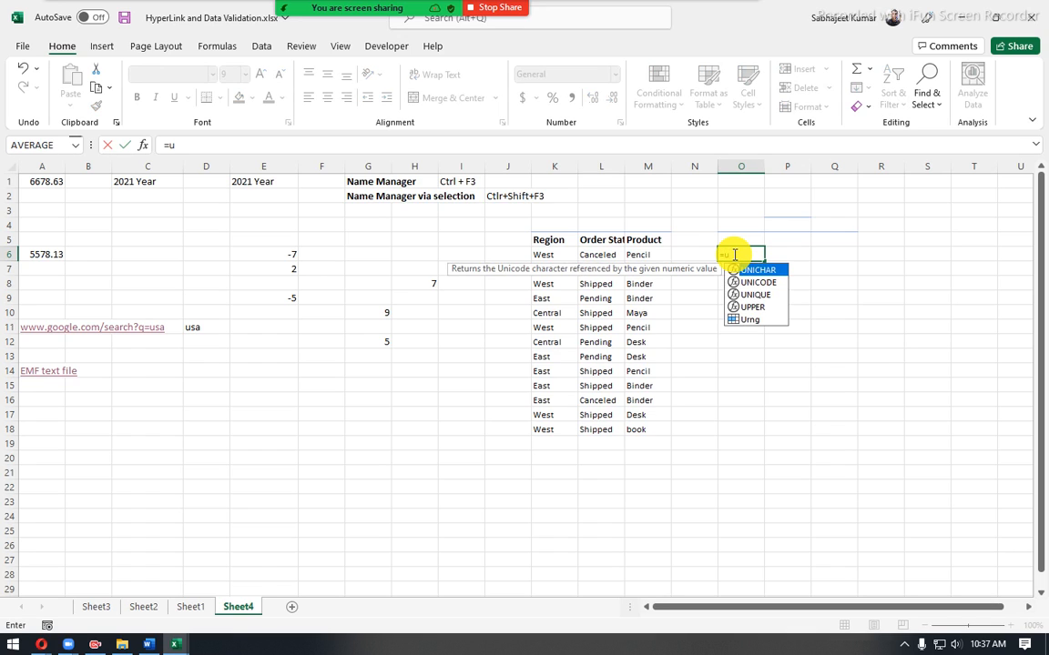
key(Down)
key(Down)
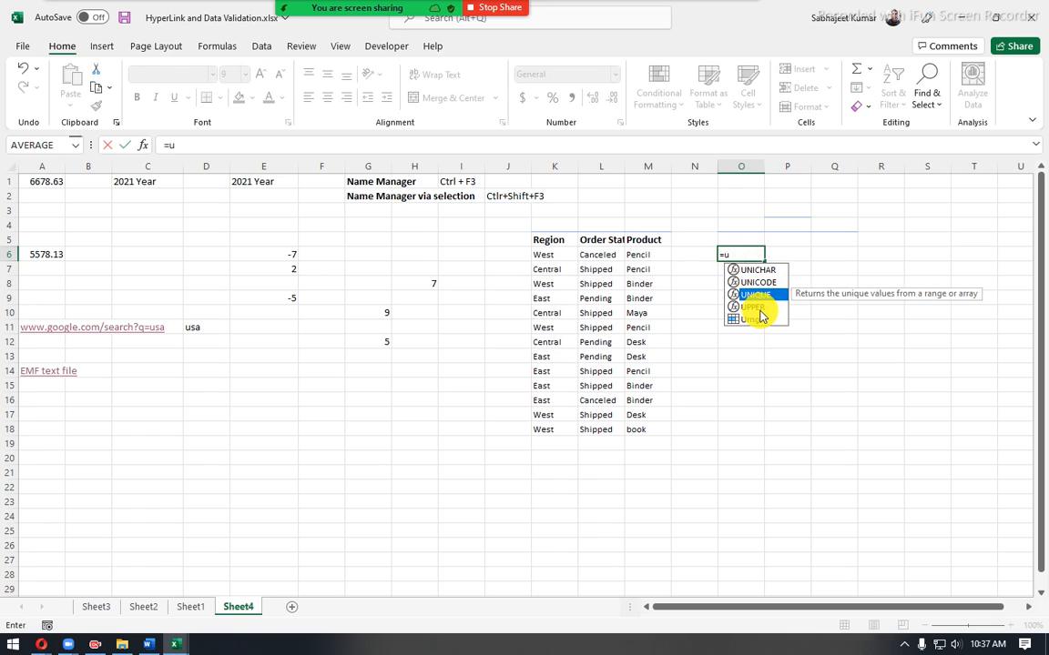
key(Tab)
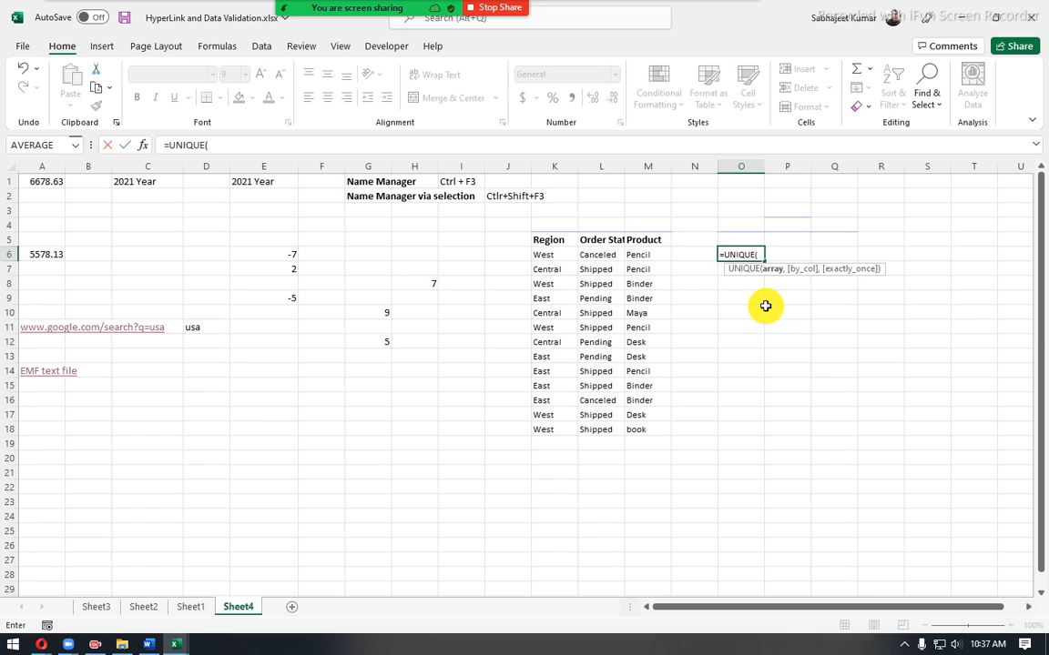
drag(544, 256, 552, 424)
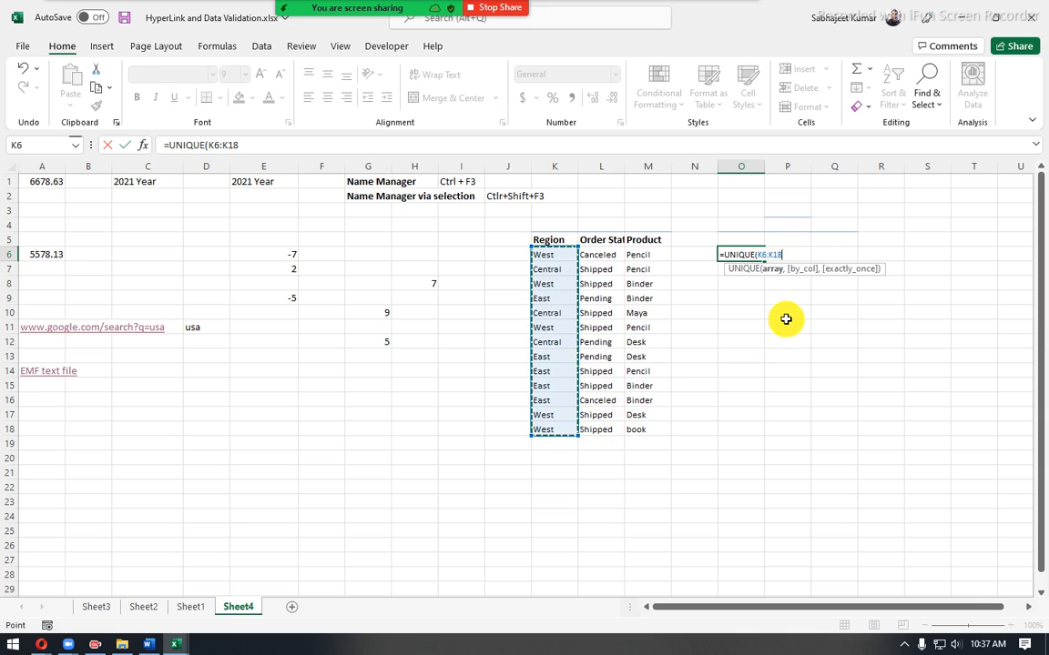
key(Return)
click(757, 286)
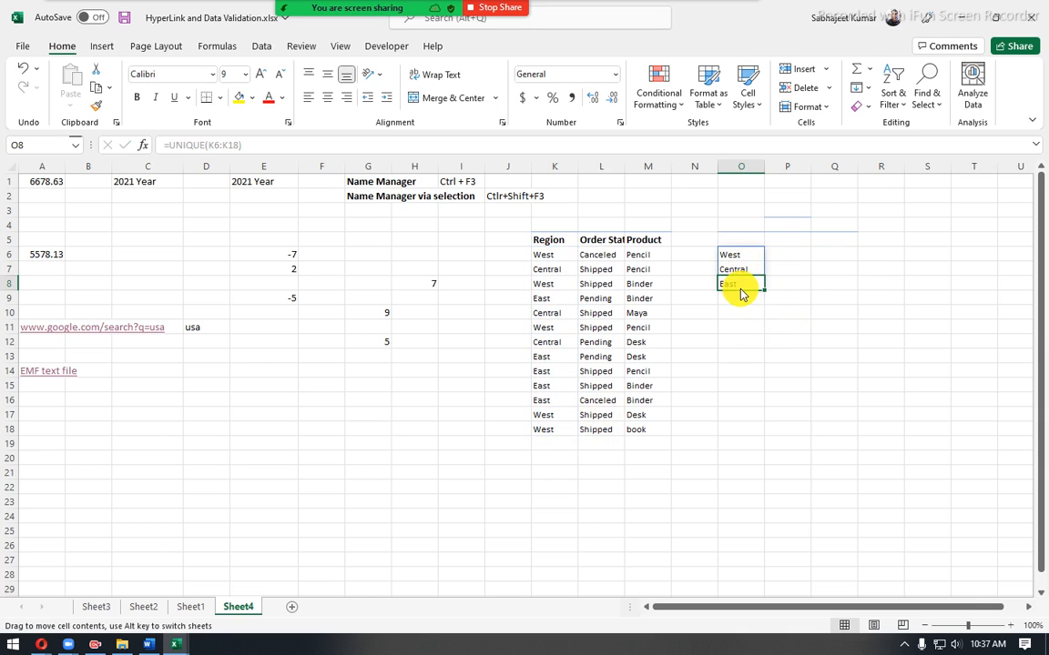
click(740, 268)
click(739, 254)
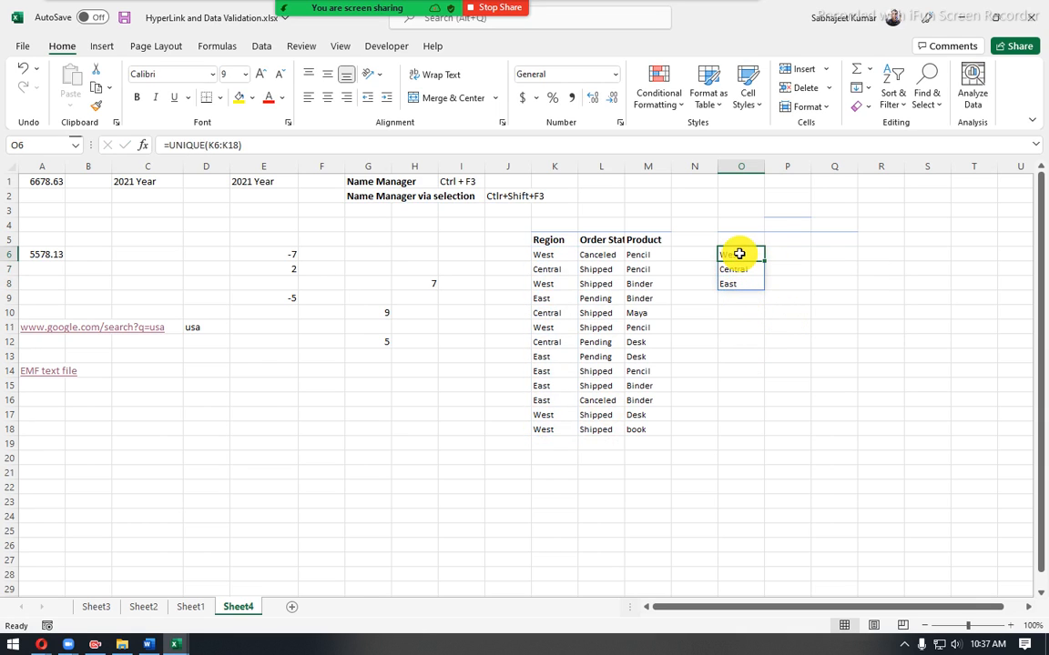
- Try replacing the Region value in K6 with "Mid" to test the UNIQUE list, and undo the change
click(545, 258)
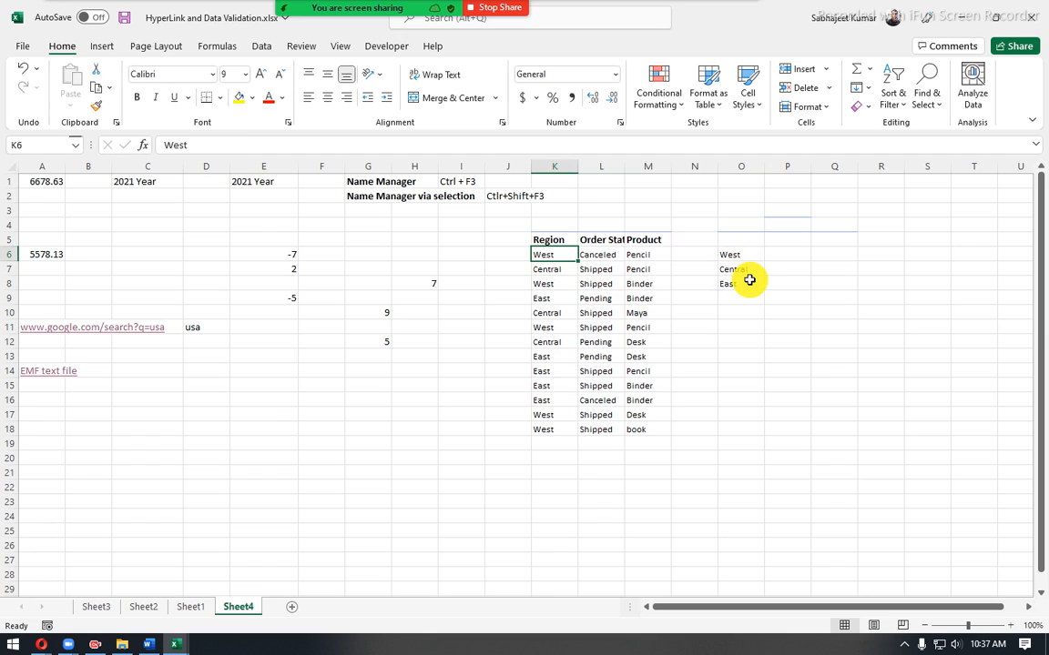
text(M)
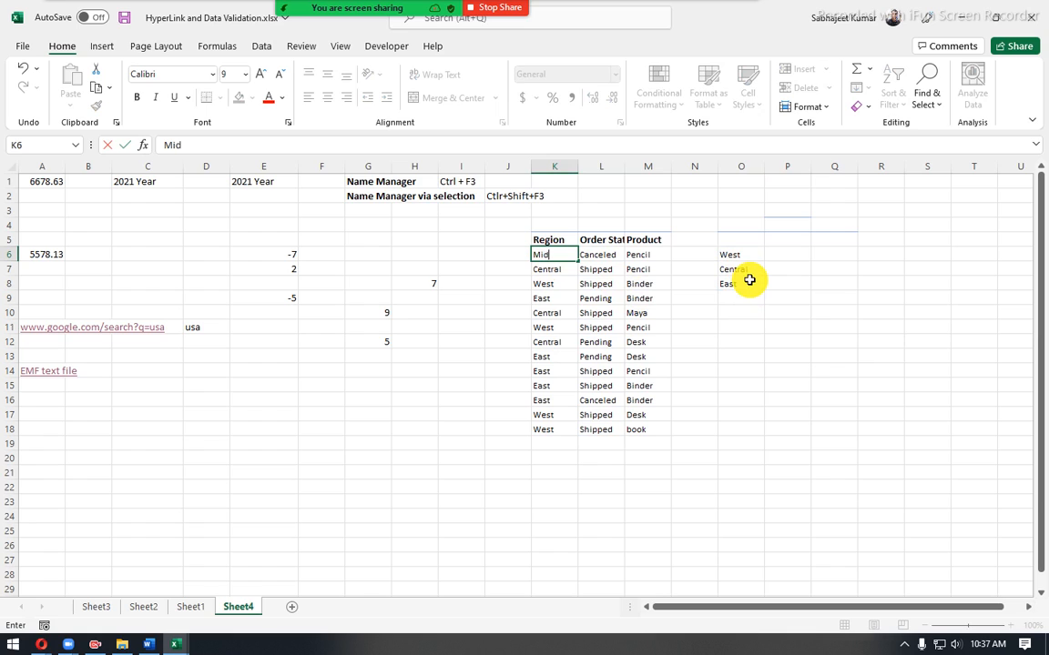
text(id)
key(Return)
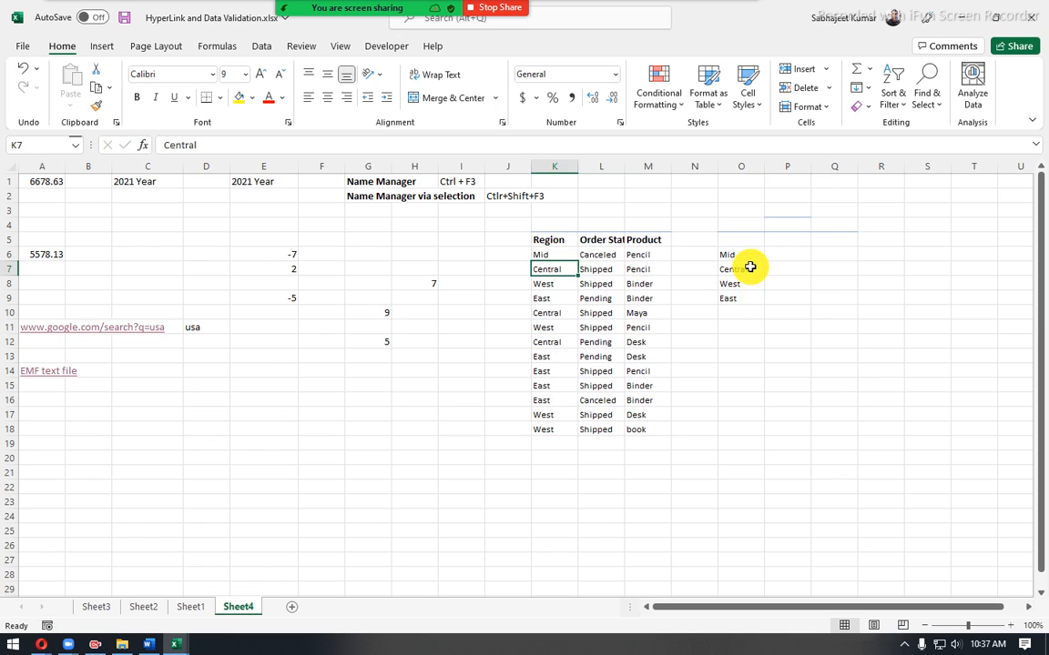
drag(745, 262, 742, 308)
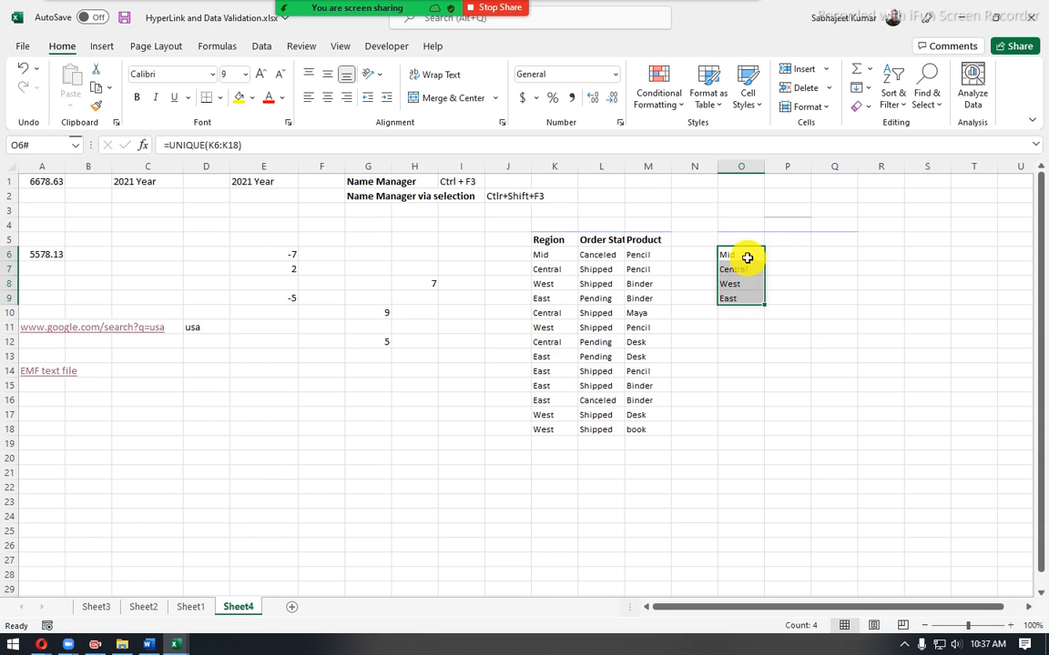
click(549, 301)
key(ctrl+z)
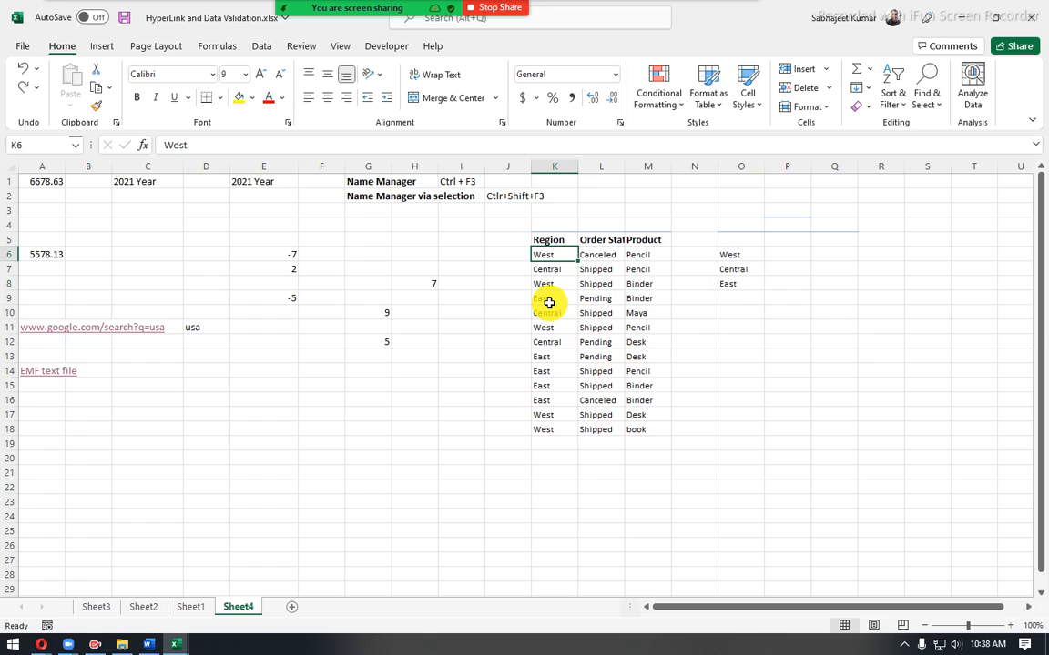
- Examine the spilled unique list in column O against the Region, order status and Product columns of the source table
drag(736, 250, 733, 287)
click(728, 243)
drag(728, 243, 734, 314)
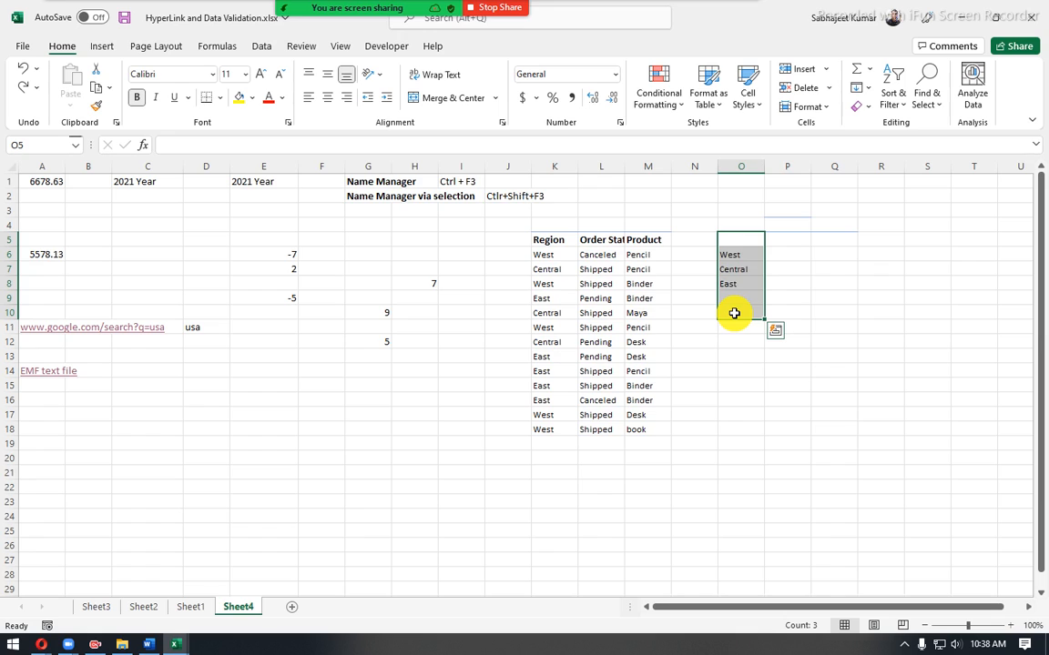
click(610, 298)
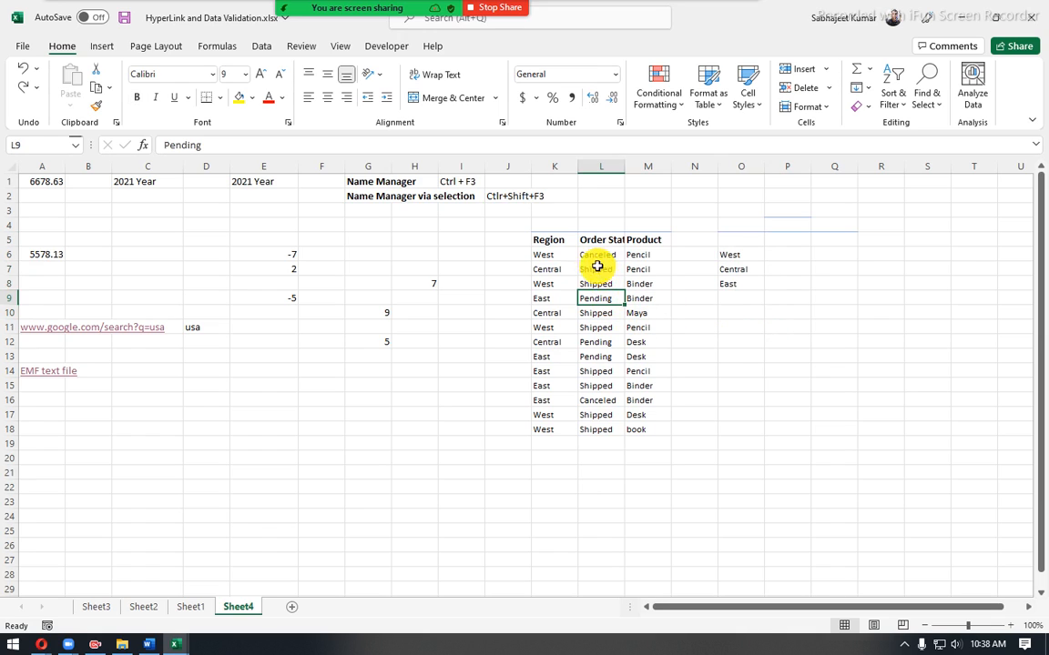
click(554, 239)
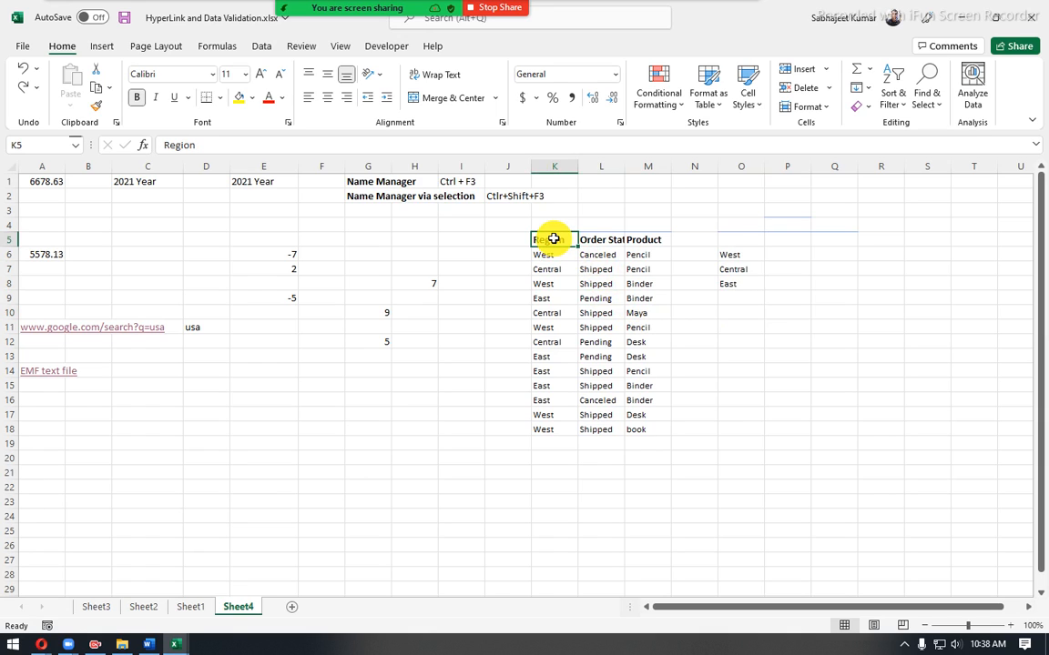
click(558, 284)
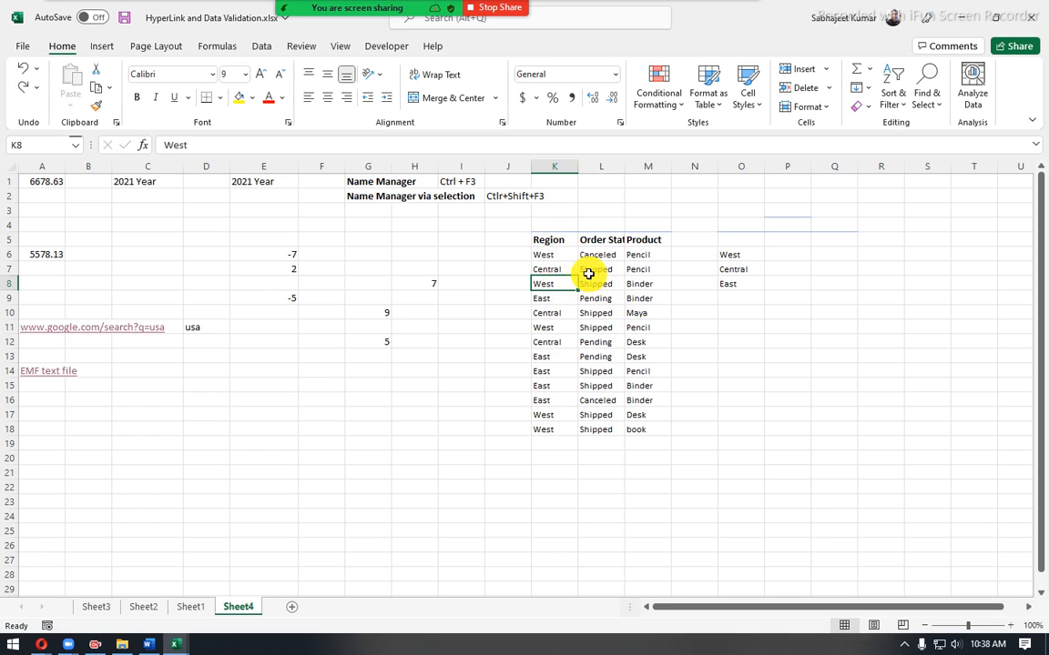
click(585, 272)
click(575, 313)
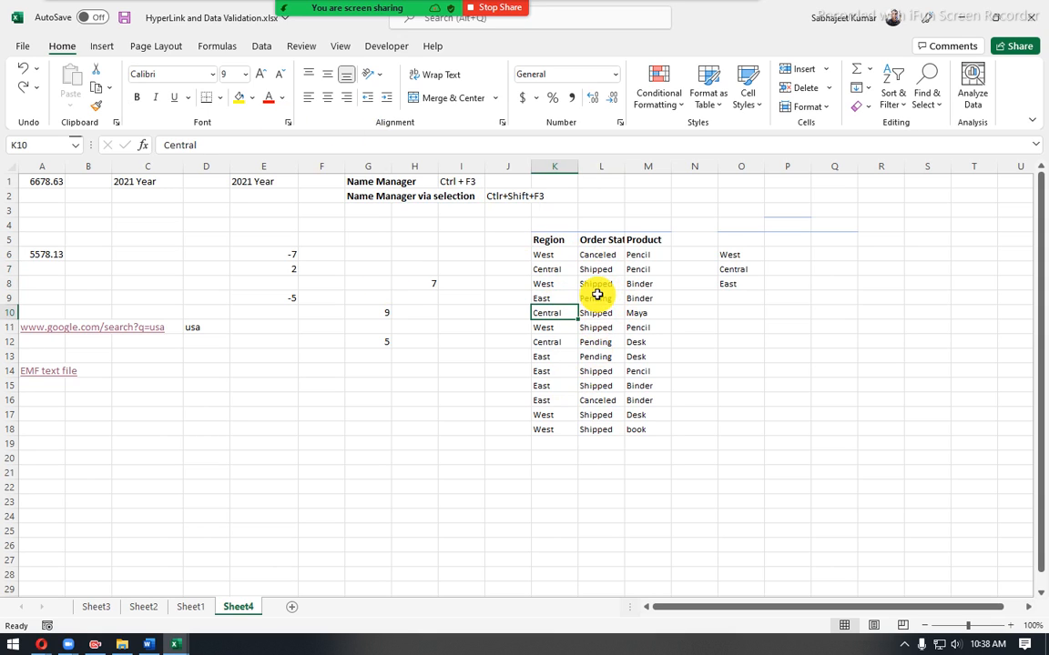
drag(552, 239, 637, 441)
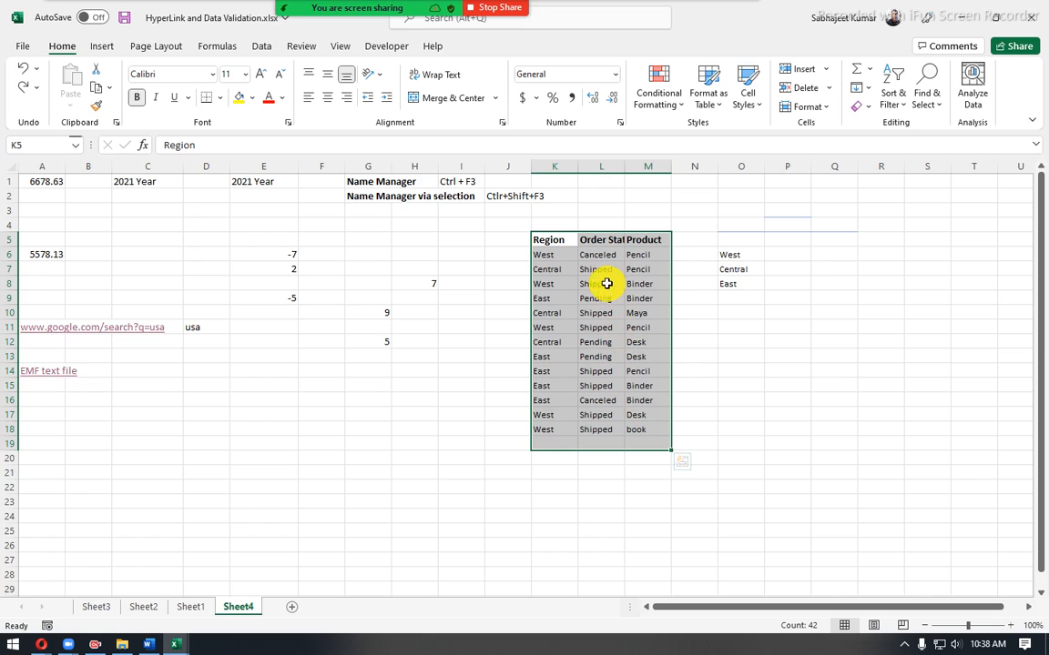
click(590, 279)
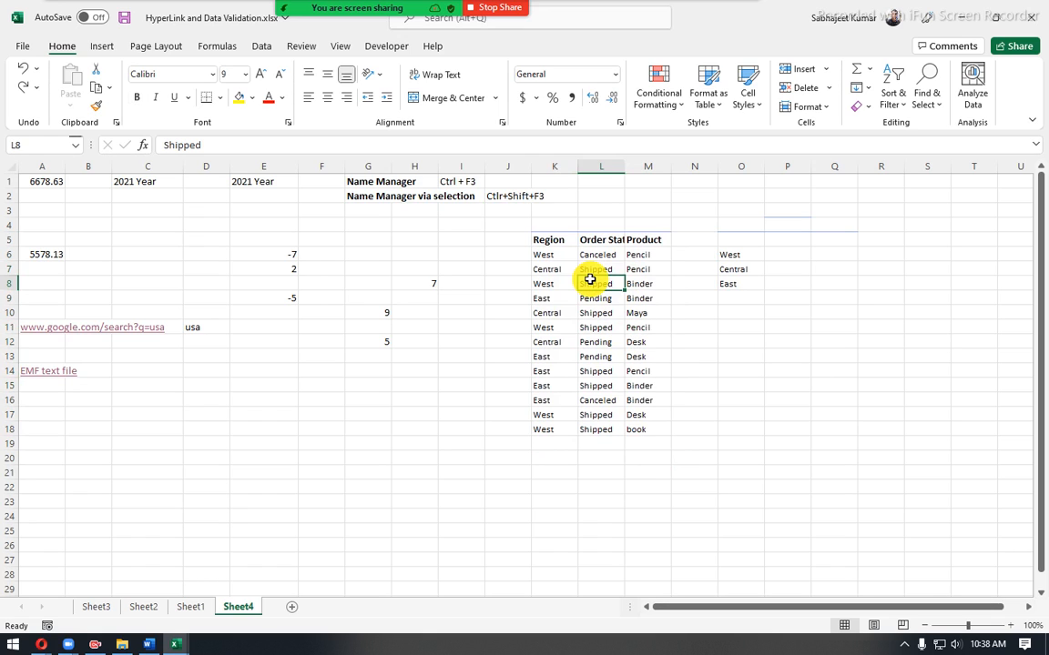
click(548, 244)
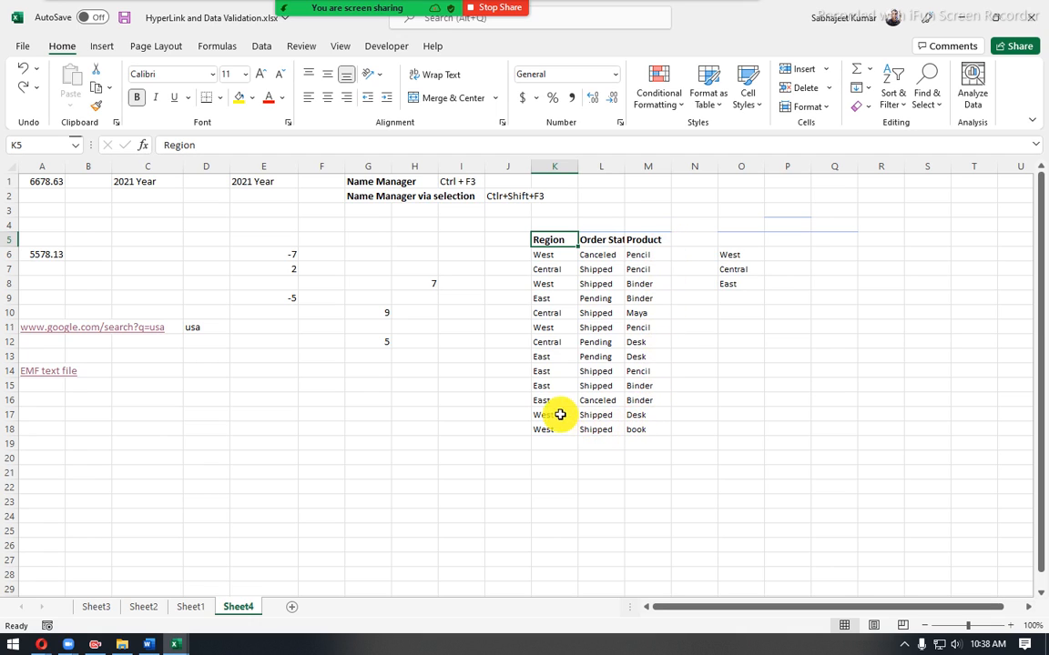
- Examine the blank column N separating the unique list from the source table, and the extent of the table
drag(733, 255, 739, 280)
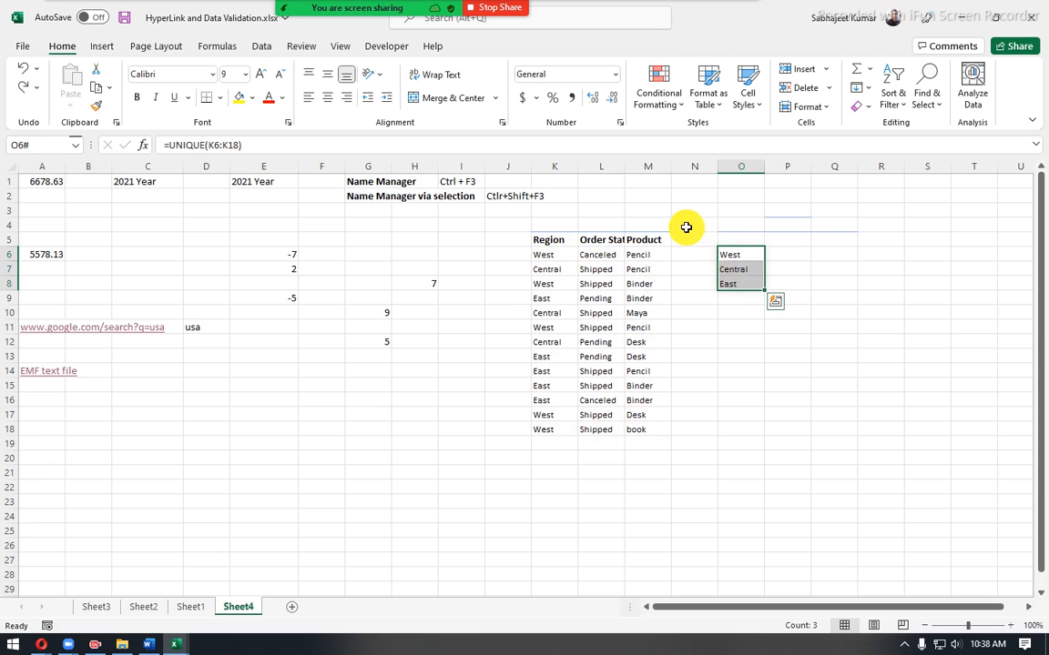
drag(685, 226, 674, 460)
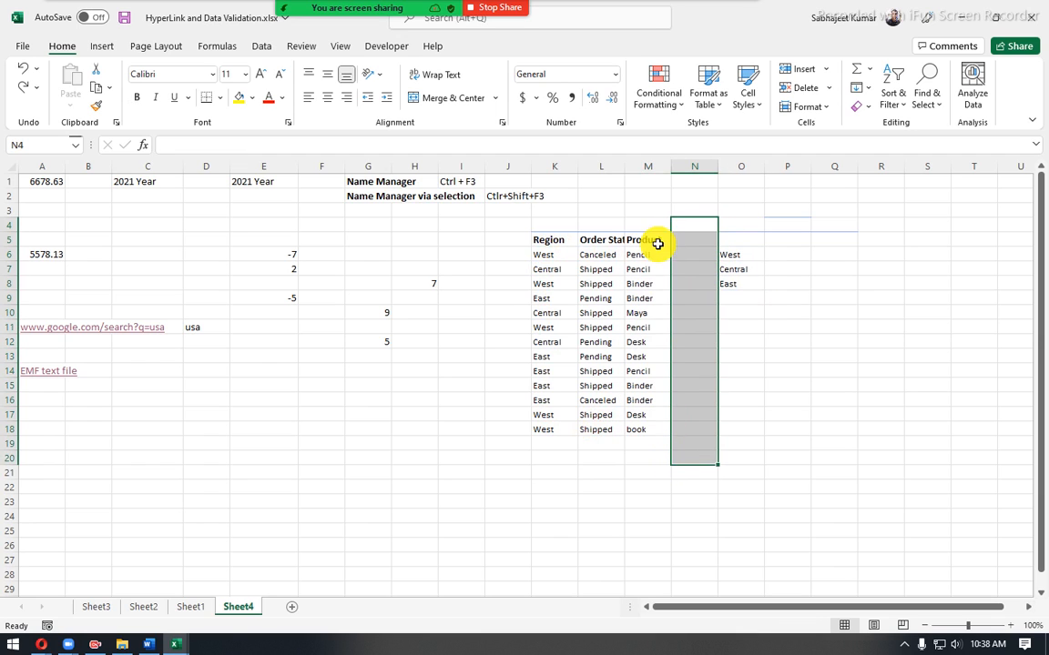
click(686, 165)
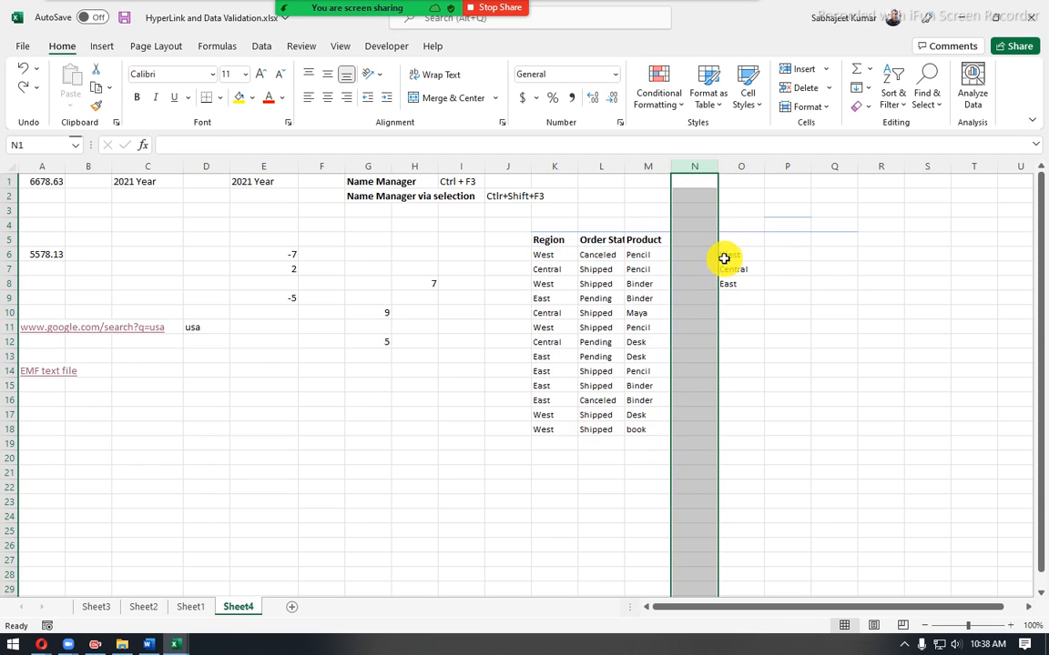
drag(723, 258, 729, 288)
drag(676, 253, 687, 290)
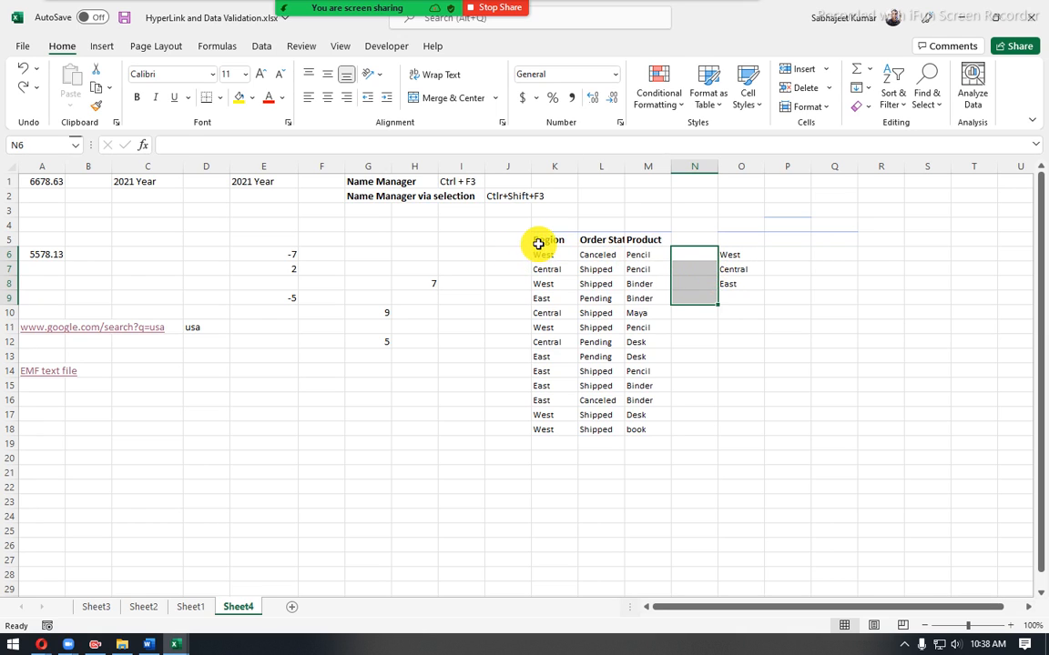
drag(538, 244, 707, 429)
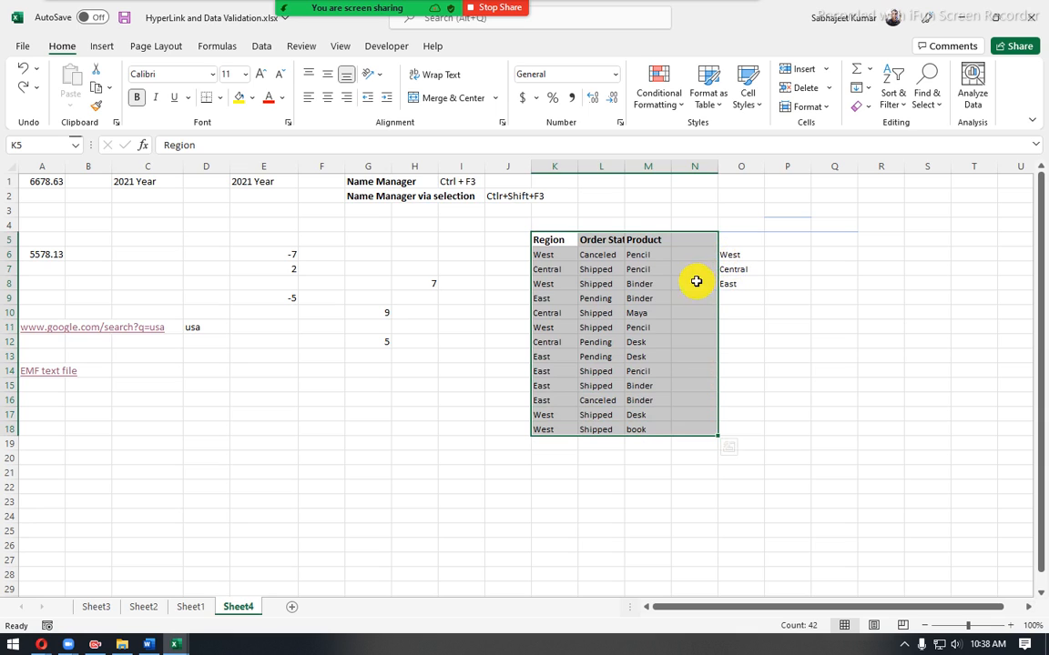
click(639, 344)
click(603, 288)
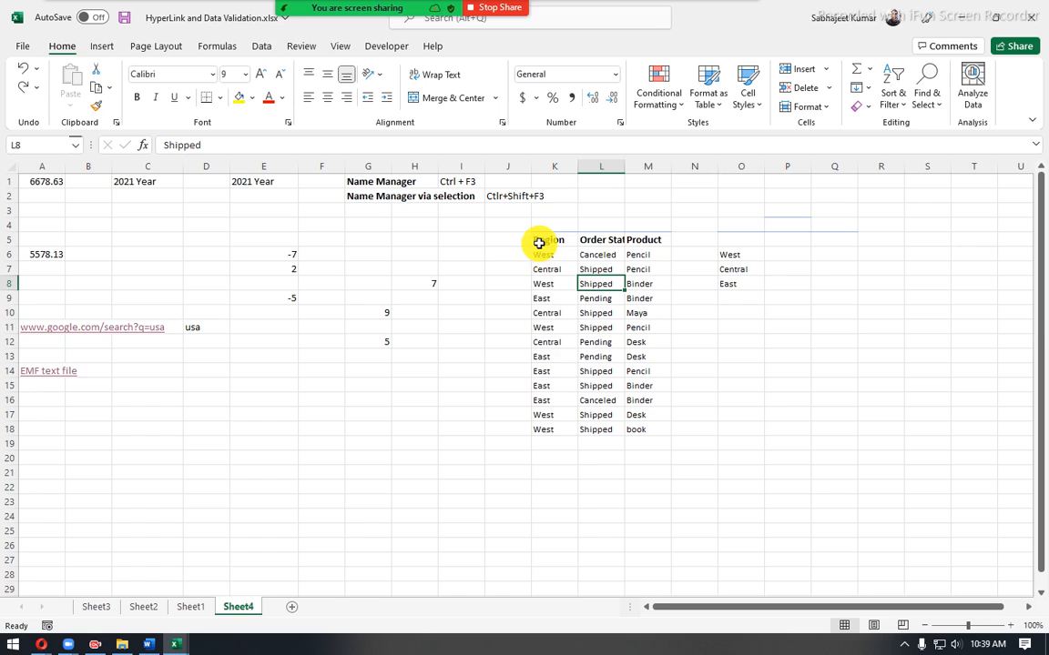
click(102, 47)
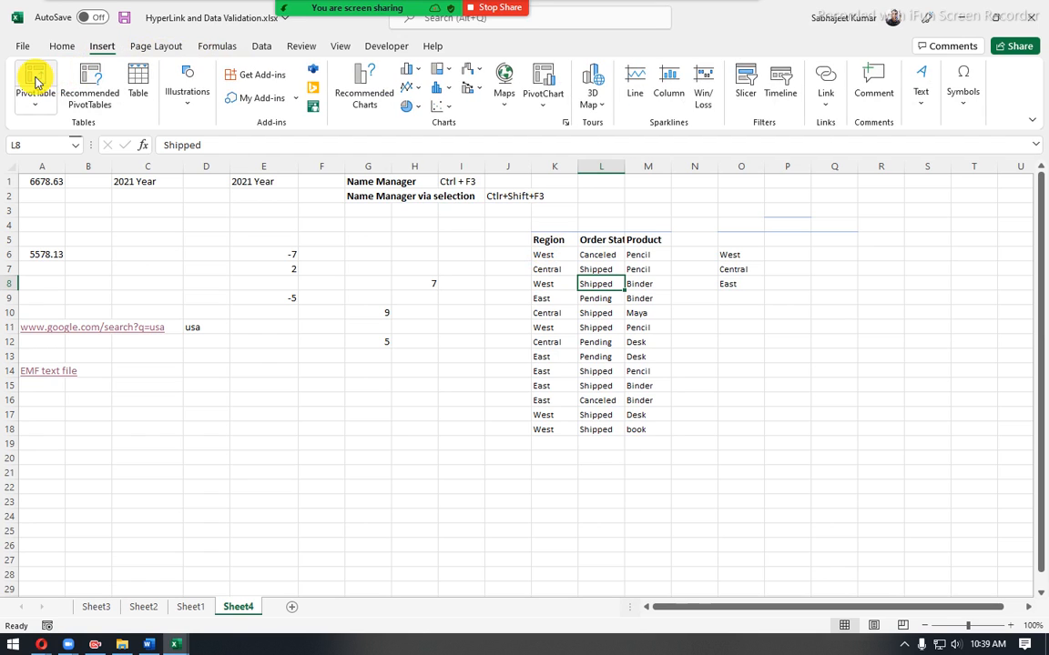
click(261, 47)
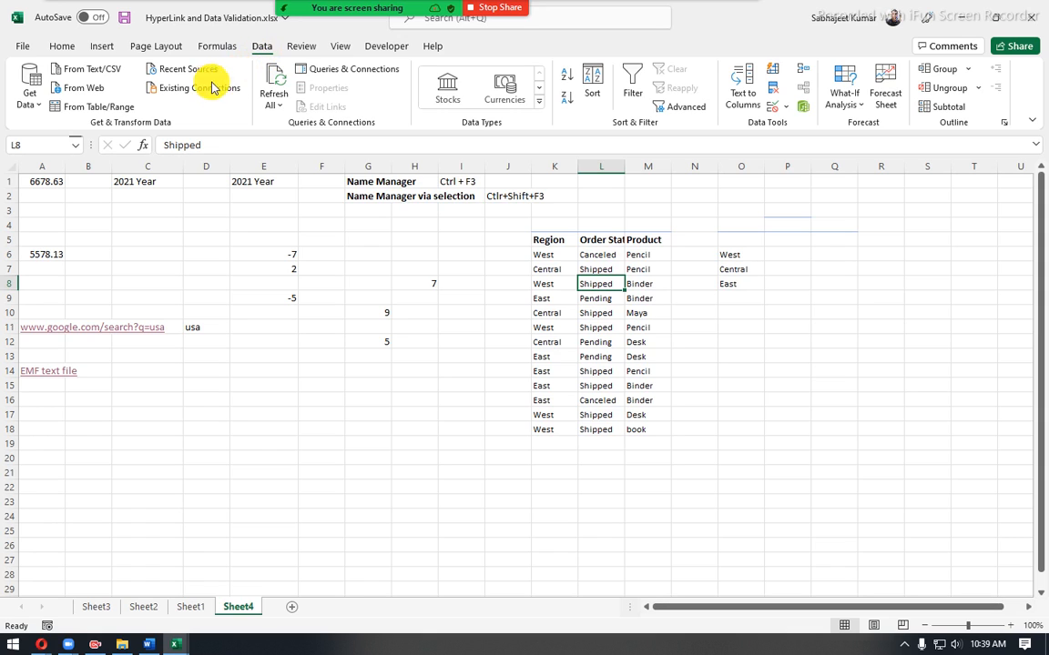
click(32, 105)
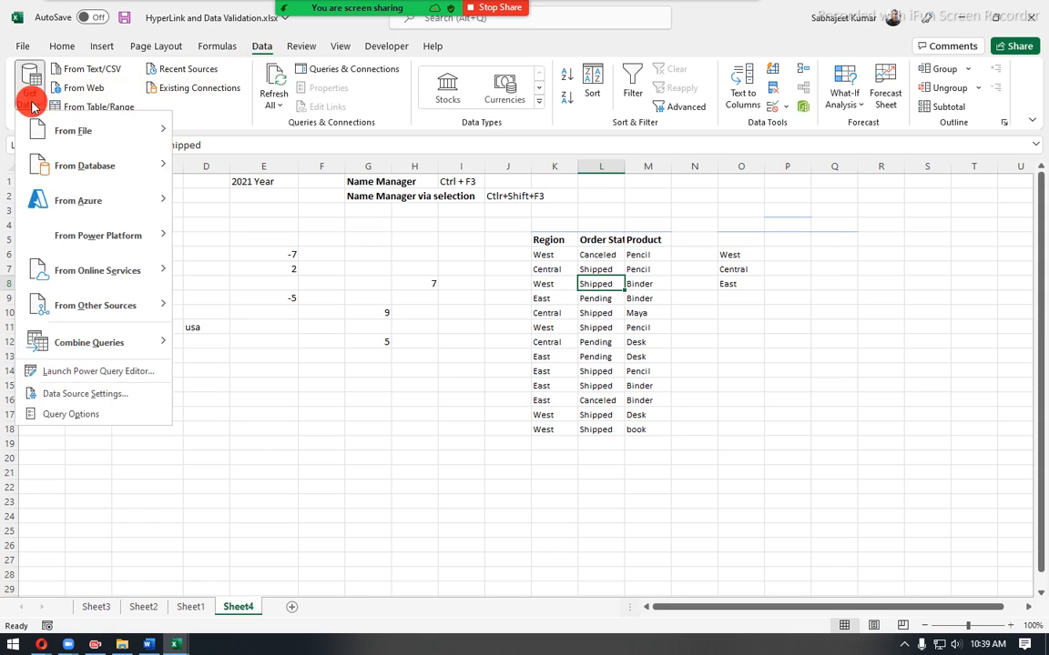
click(172, 108)
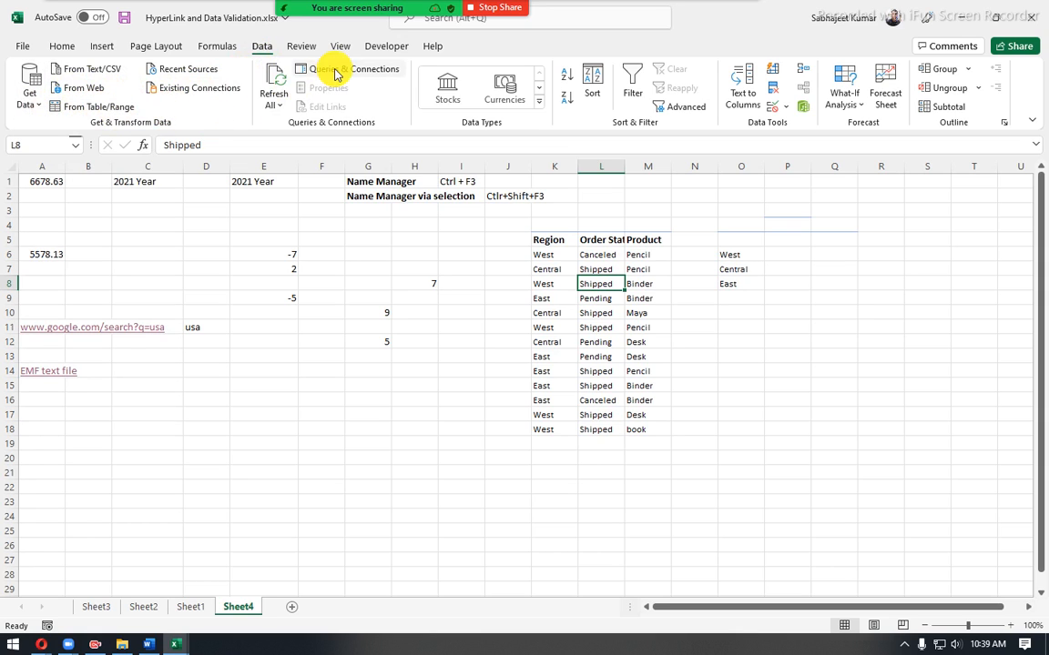
click(216, 46)
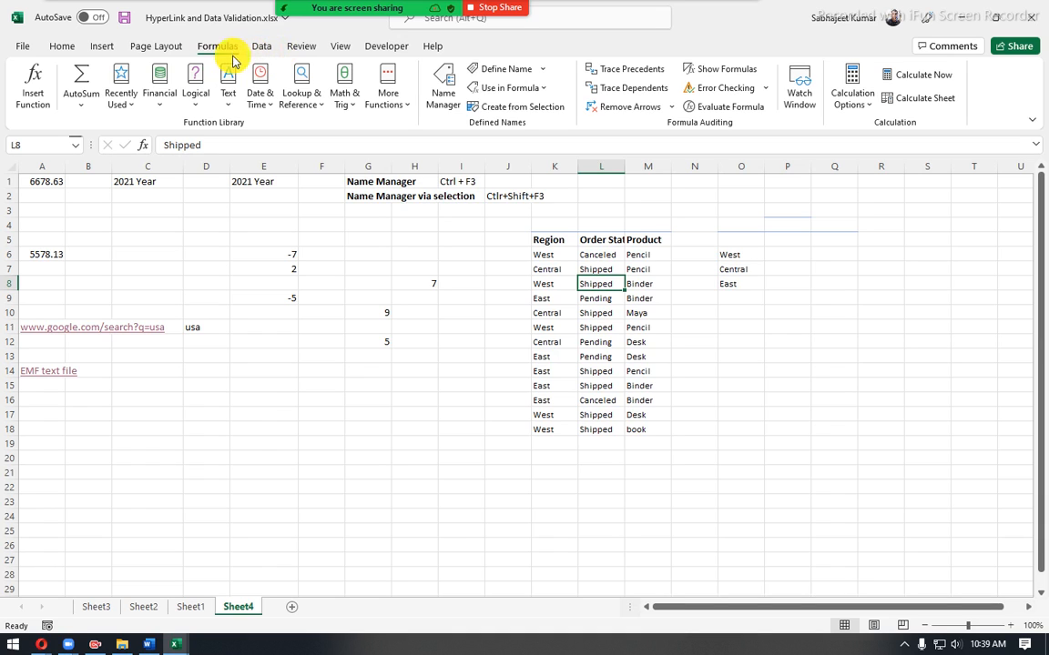
click(105, 48)
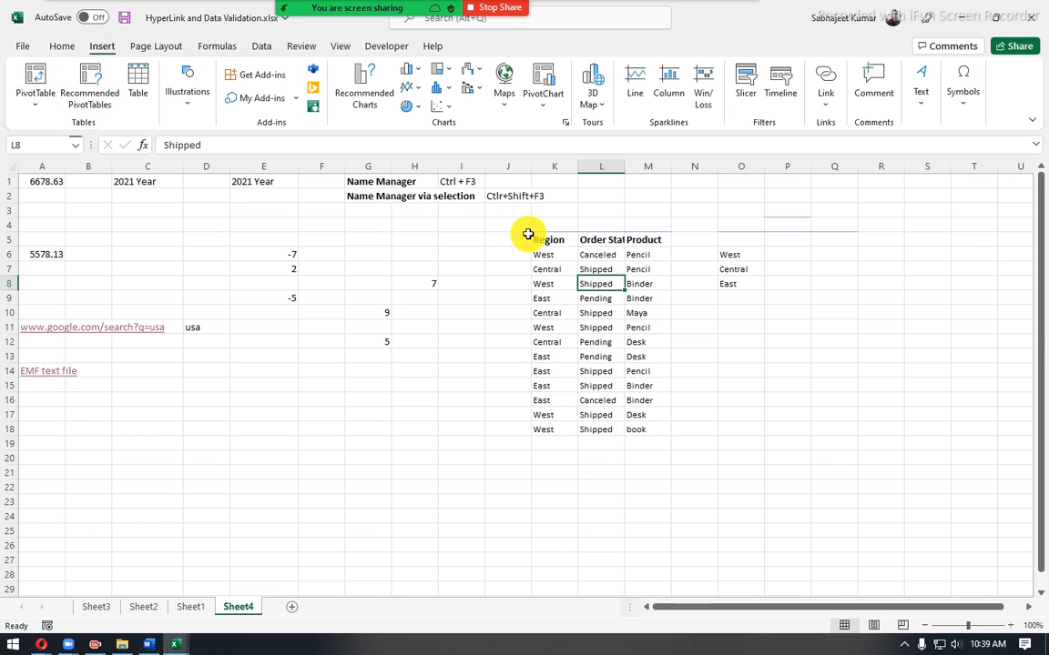
- Turn on filtering for the Region, order status and Product table starting at K5
key(alt+t)
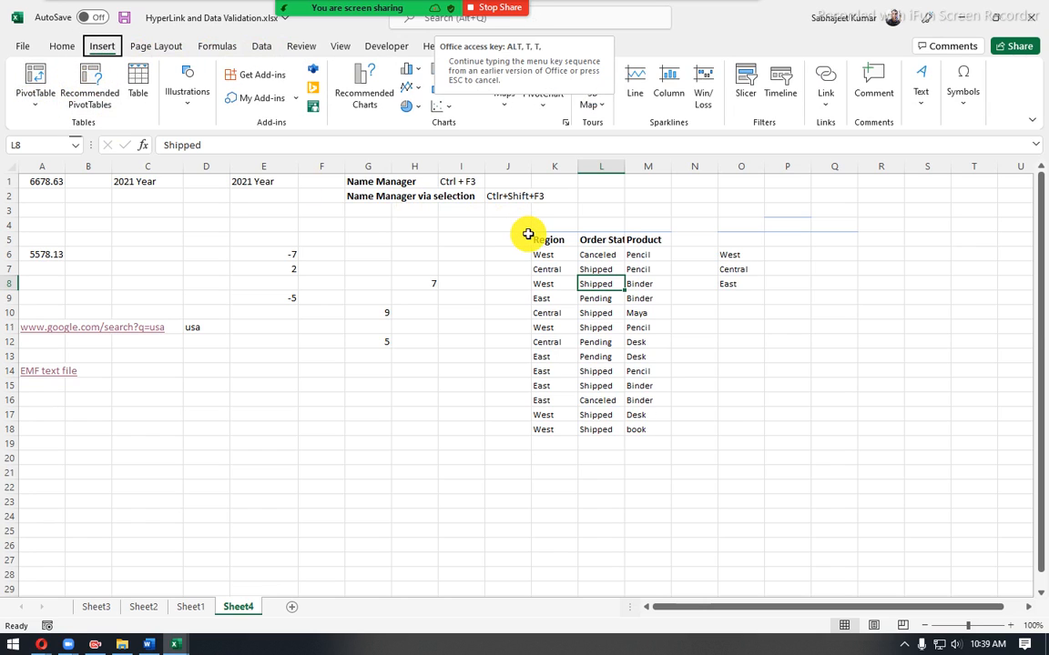
key(Escape)
key(alt)
key(a)
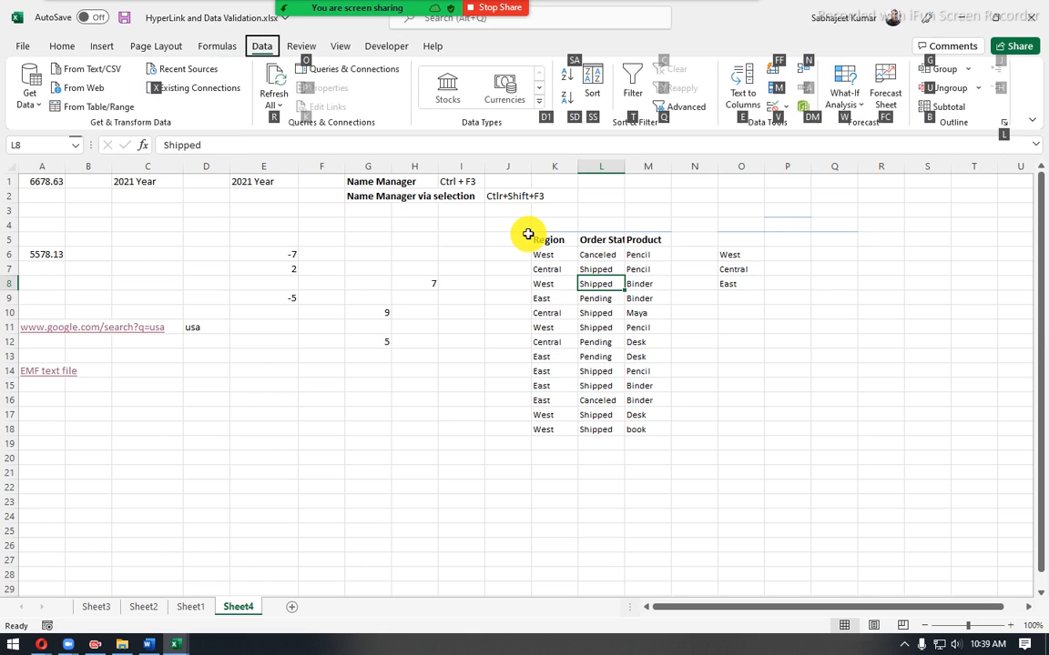
key(t)
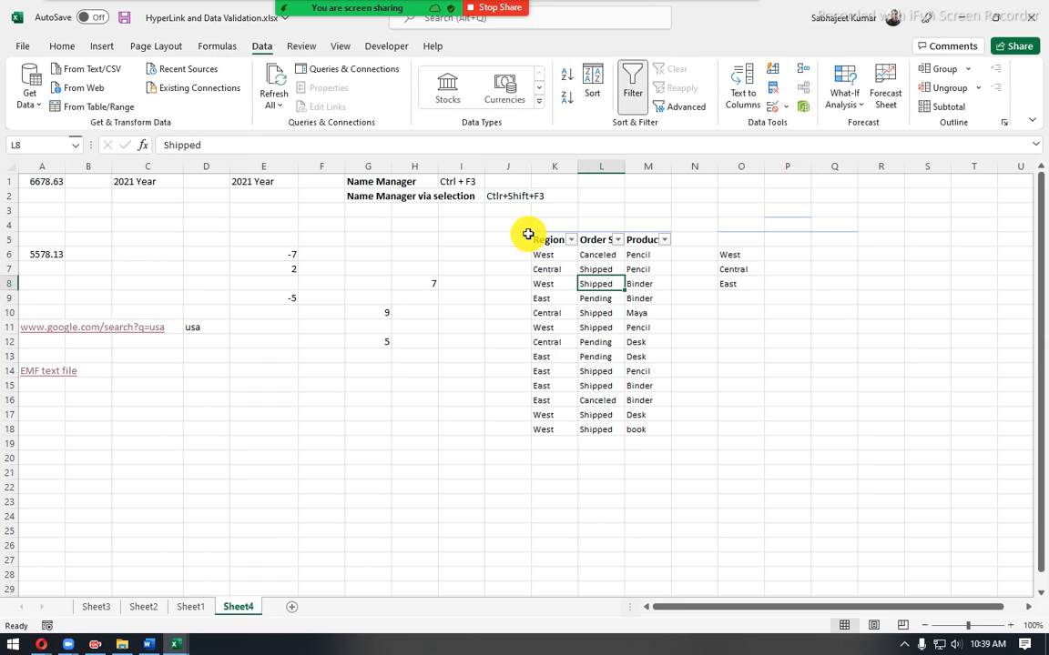
- Turn off the table's filtering and insert a PivotTable from K5:M18 on the existing worksheet at Sheet4 cell Q7
key(ctrl+shift+l)
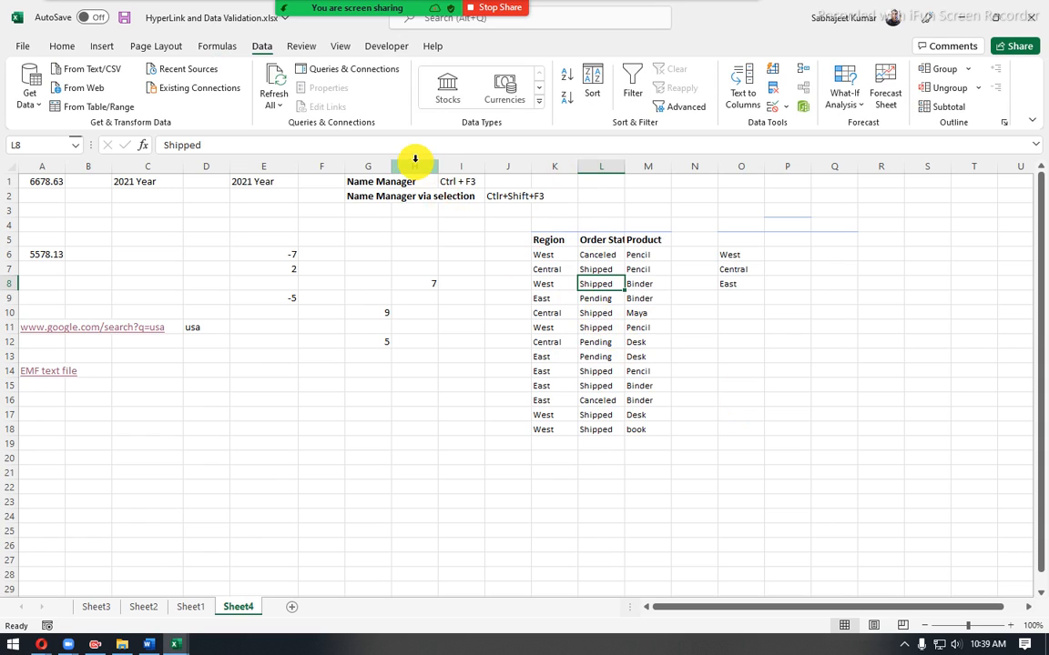
click(101, 45)
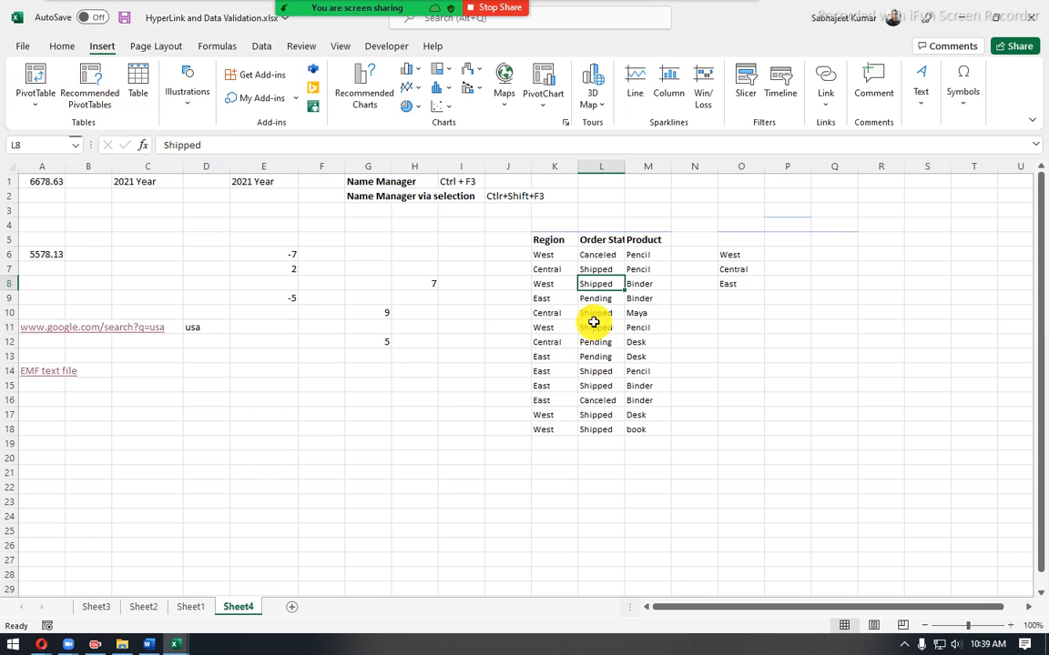
key(alt)
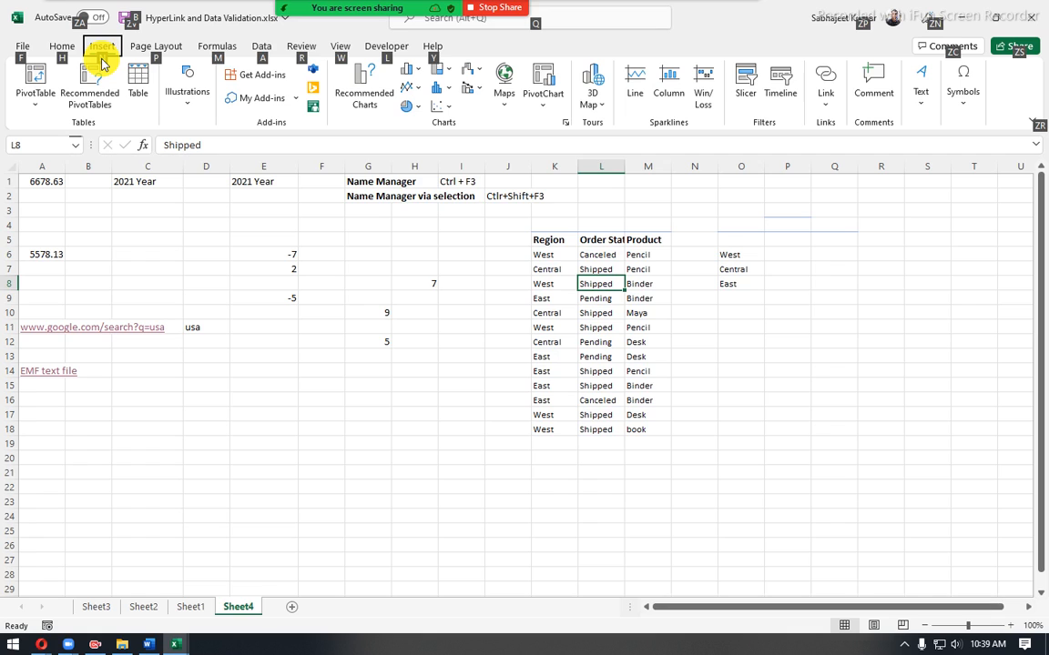
key(n)
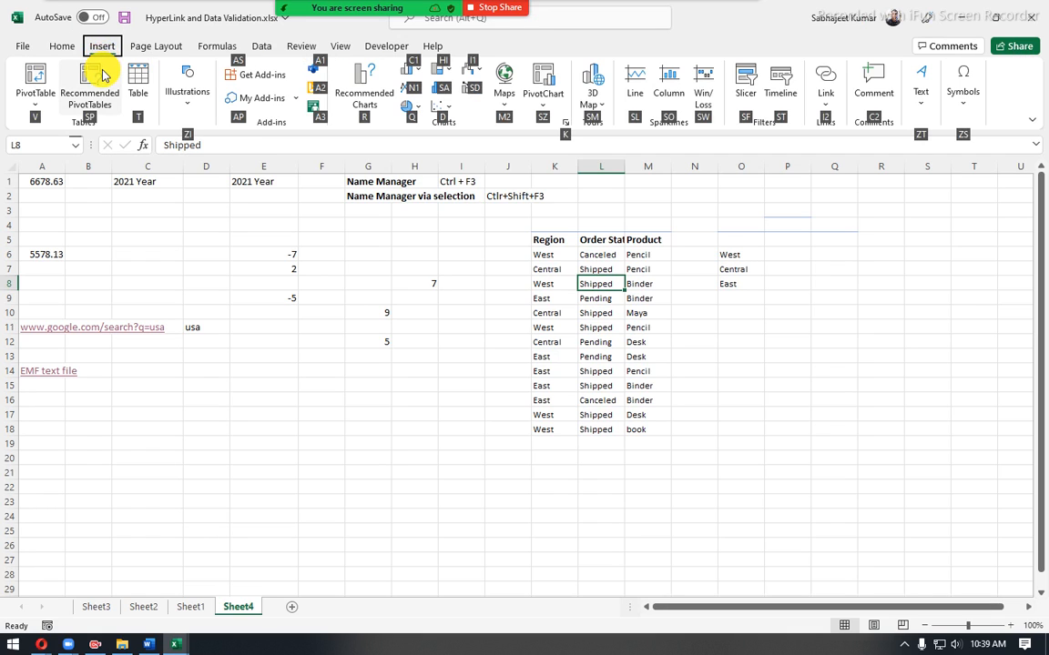
click(36, 103)
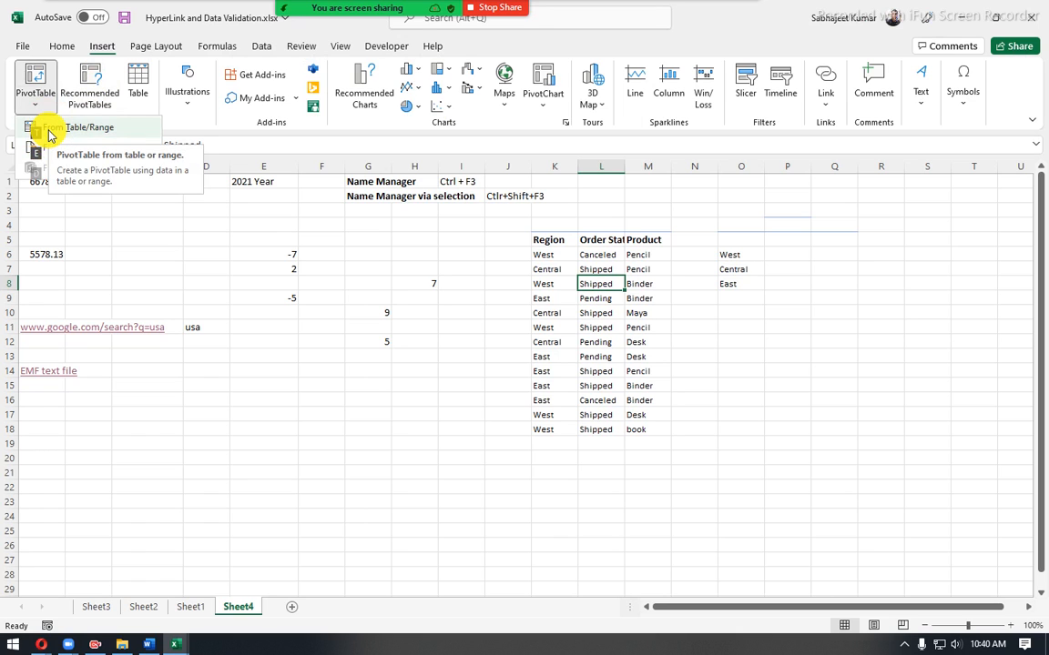
click(50, 134)
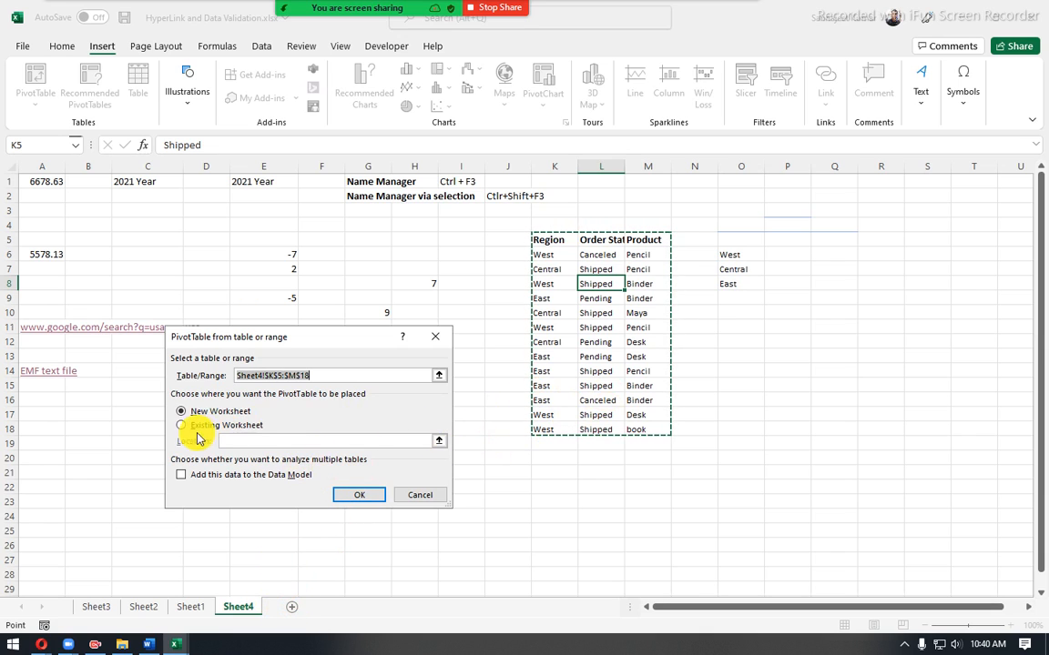
click(181, 425)
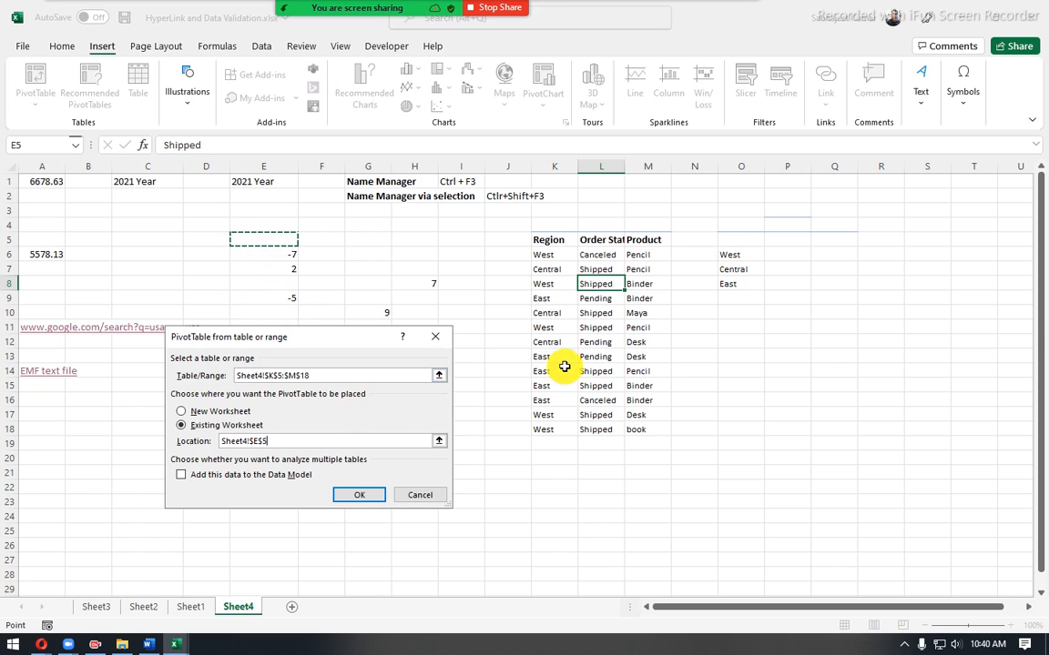
click(845, 272)
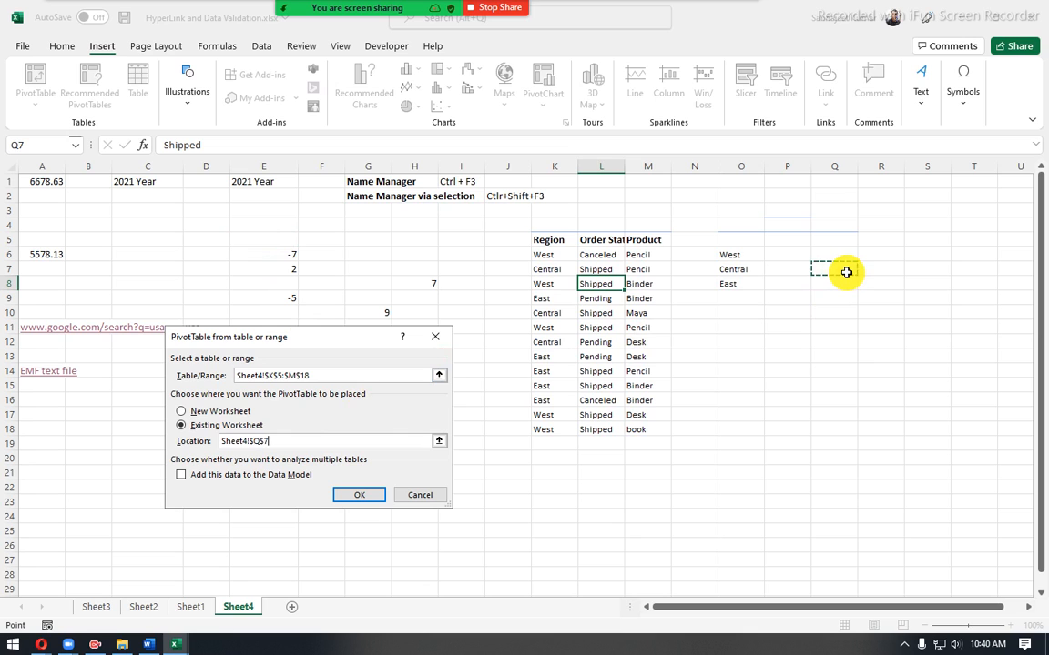
click(366, 499)
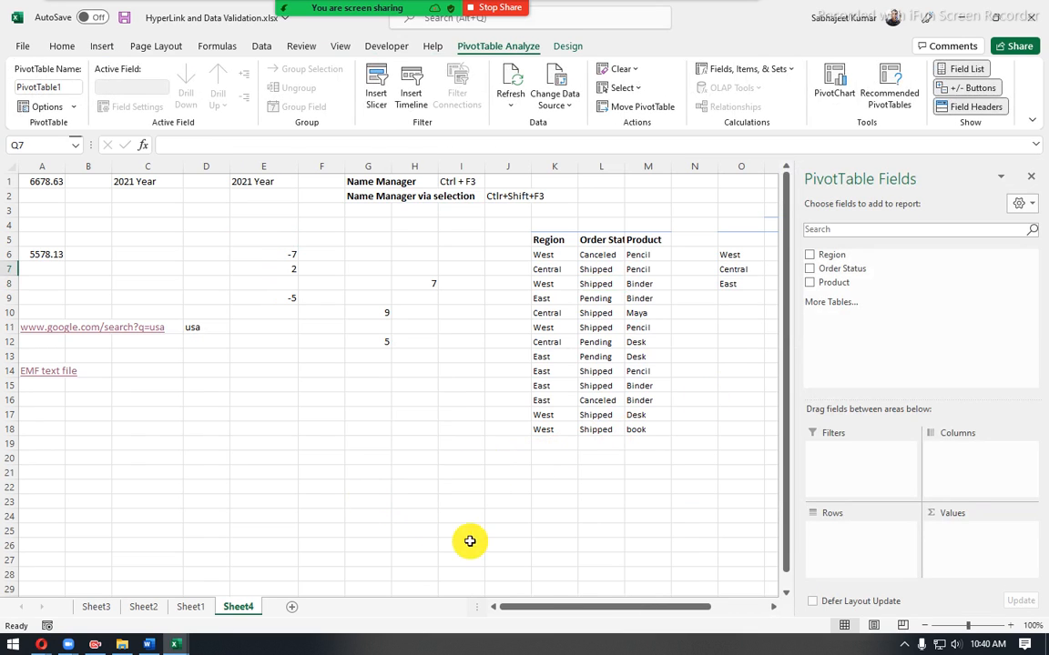
- Add the Region field to the PivotTable's rows to list each region once
drag(557, 613, 614, 609)
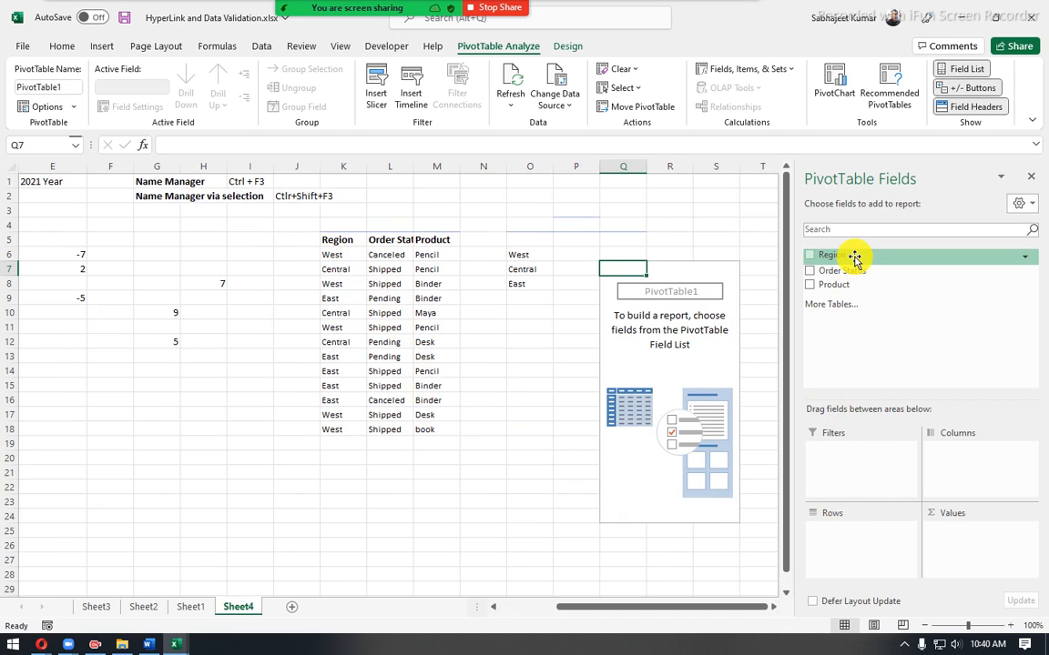
drag(854, 258, 841, 550)
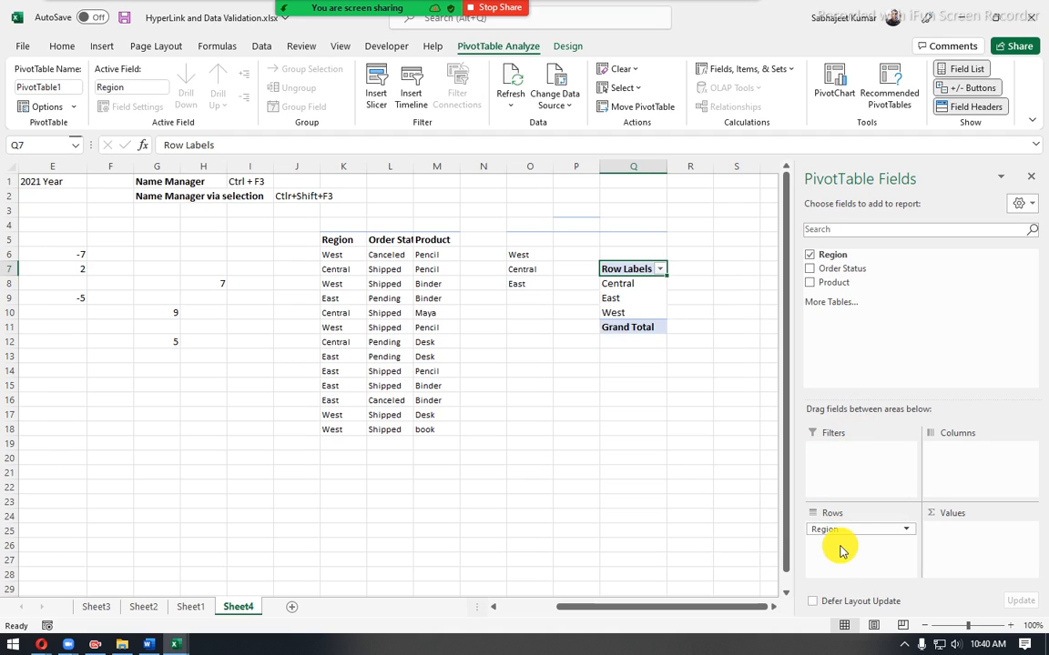
click(635, 297)
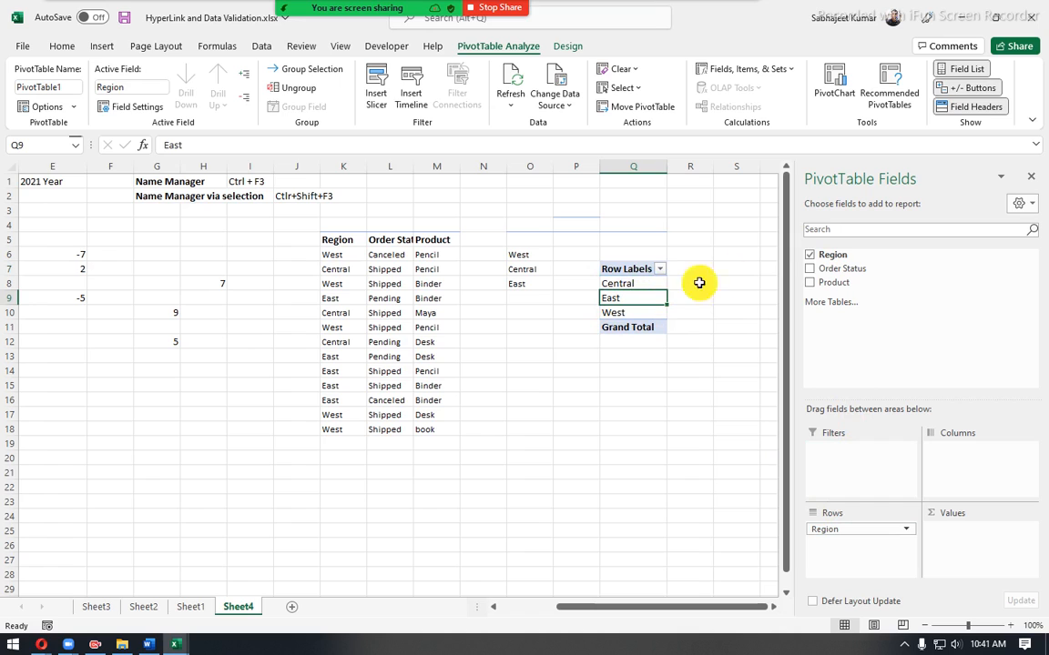
- Replace Region with the Product field in the PivotTable's rows to list each product once
click(808, 256)
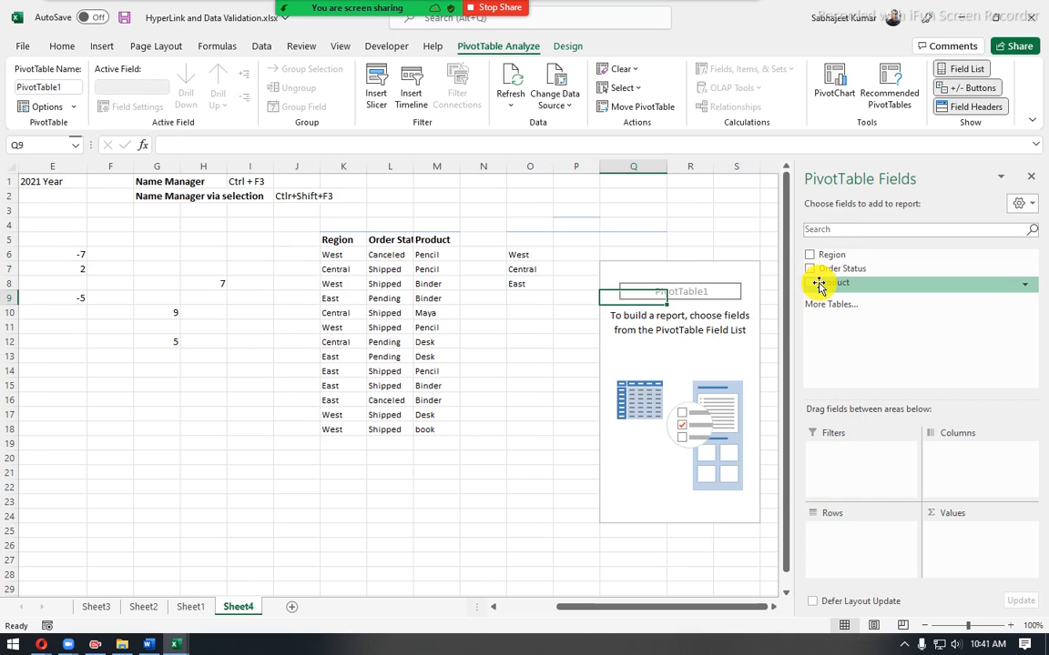
drag(827, 284, 846, 552)
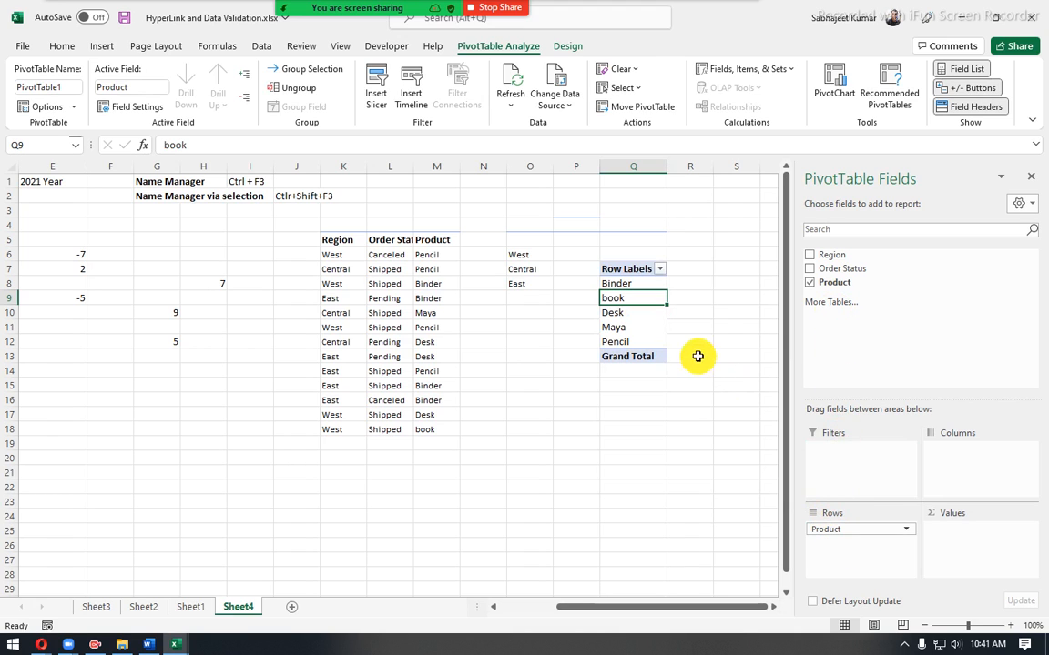
drag(640, 283, 632, 341)
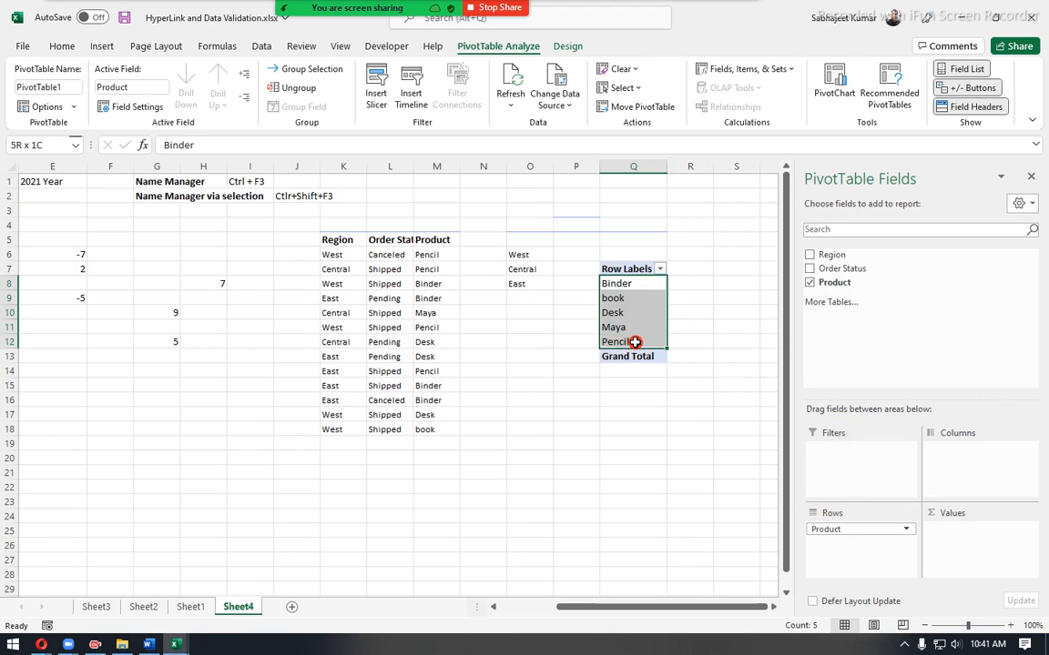
click(809, 284)
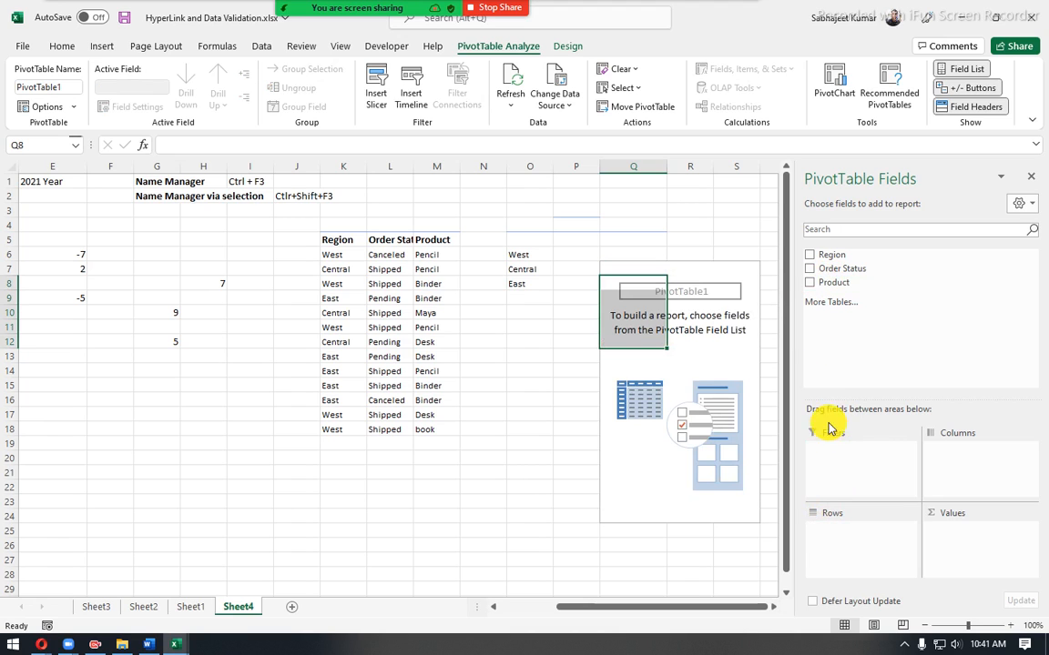
click(811, 283)
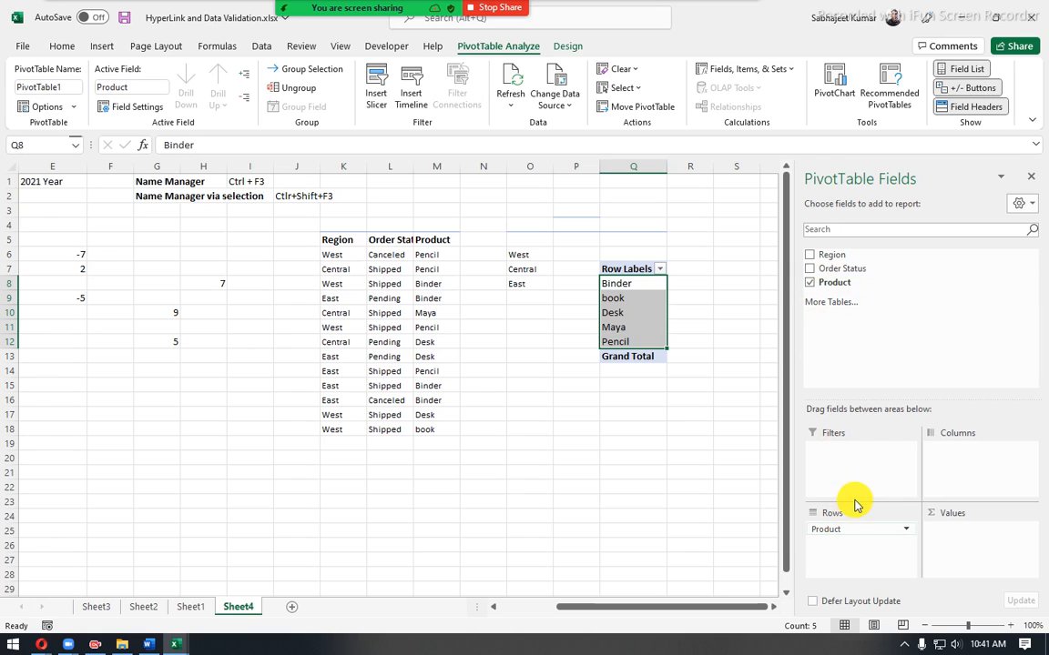
- Try the Product field in the PivotTable's columns, examine the horizontal layout, and move the field back to rows
drag(842, 533, 952, 465)
click(691, 293)
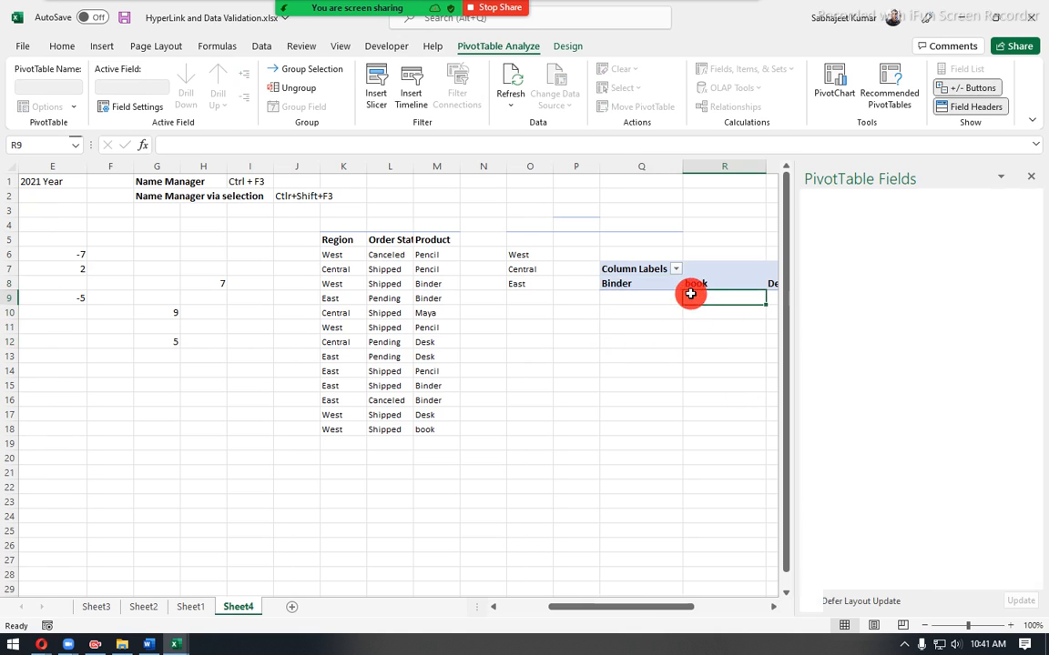
key(Right)
key(Right)
key(Right)
key(Right)
key(Right)
key(Right)
key(Right)
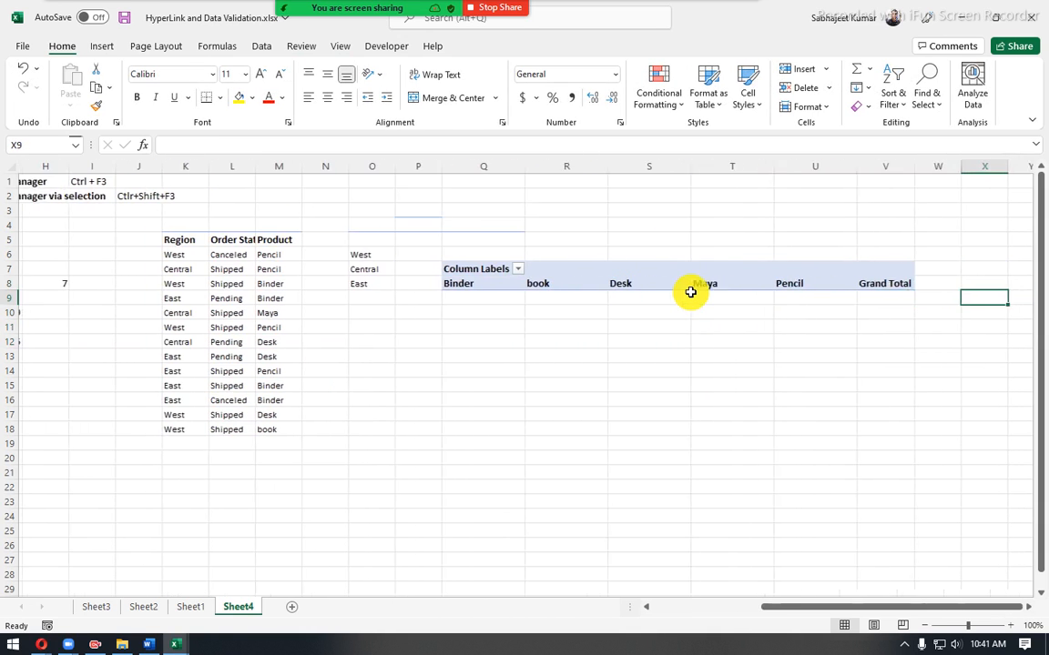
click(404, 288)
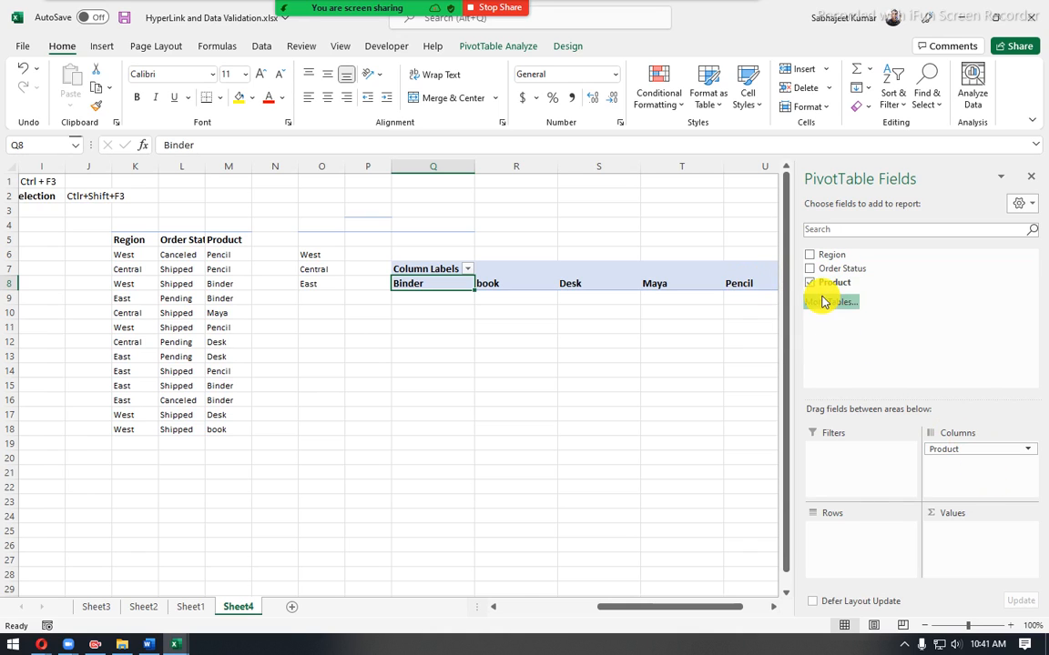
mouse_move(816, 287)
mouse_down()
mouse_move(831, 283)
mouse_move(837, 538)
mouse_up()
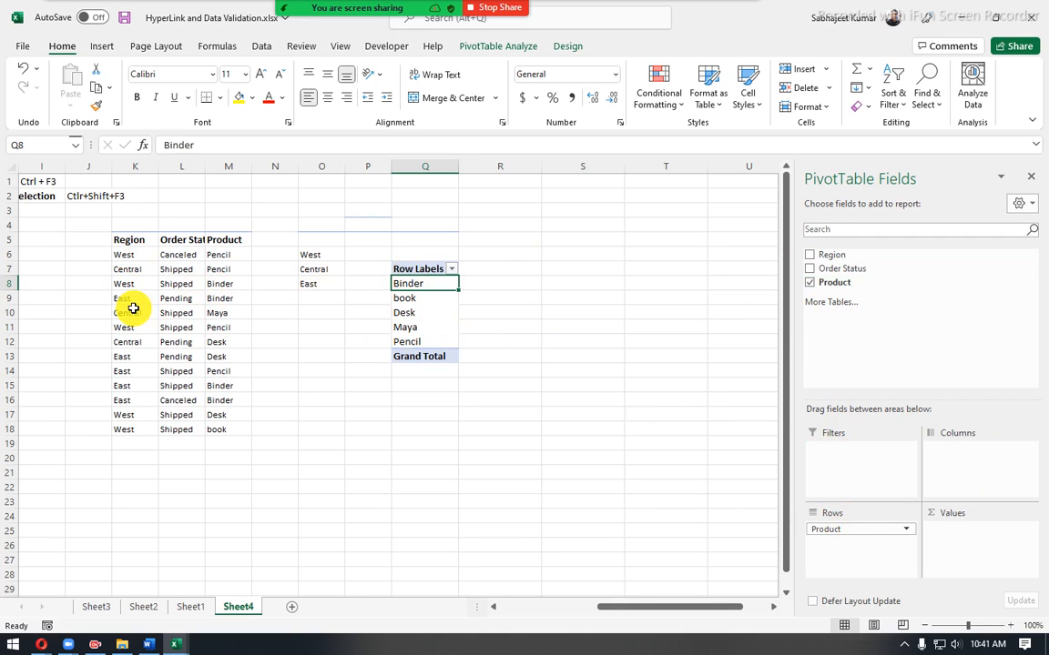
- Replace the Product value in M18 of the source table with "Pustak"
click(219, 255)
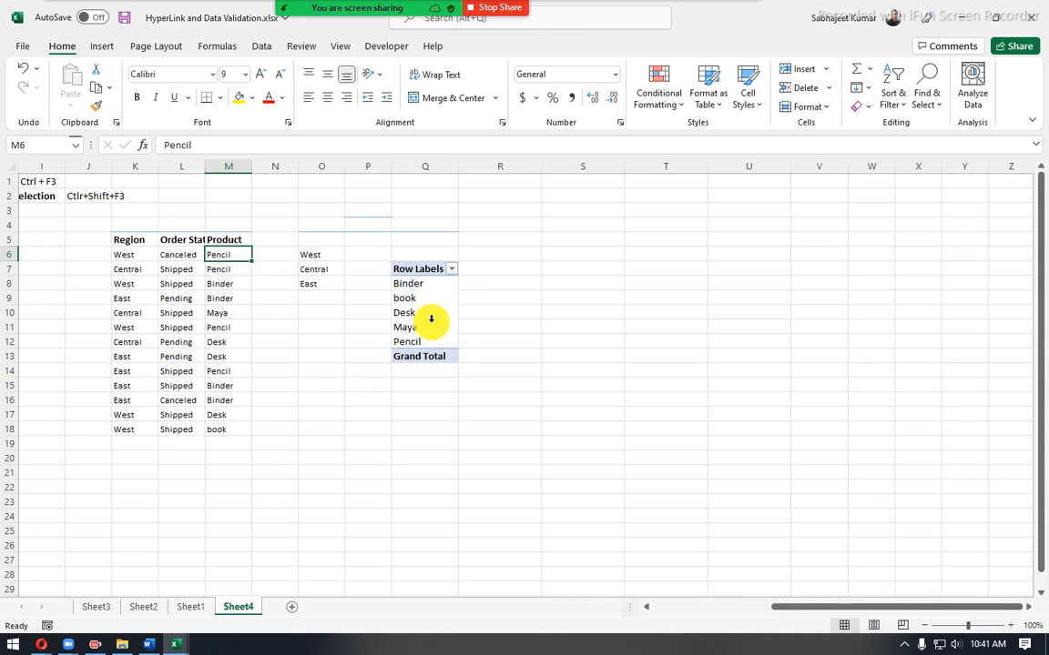
click(220, 428)
text(Pustak)
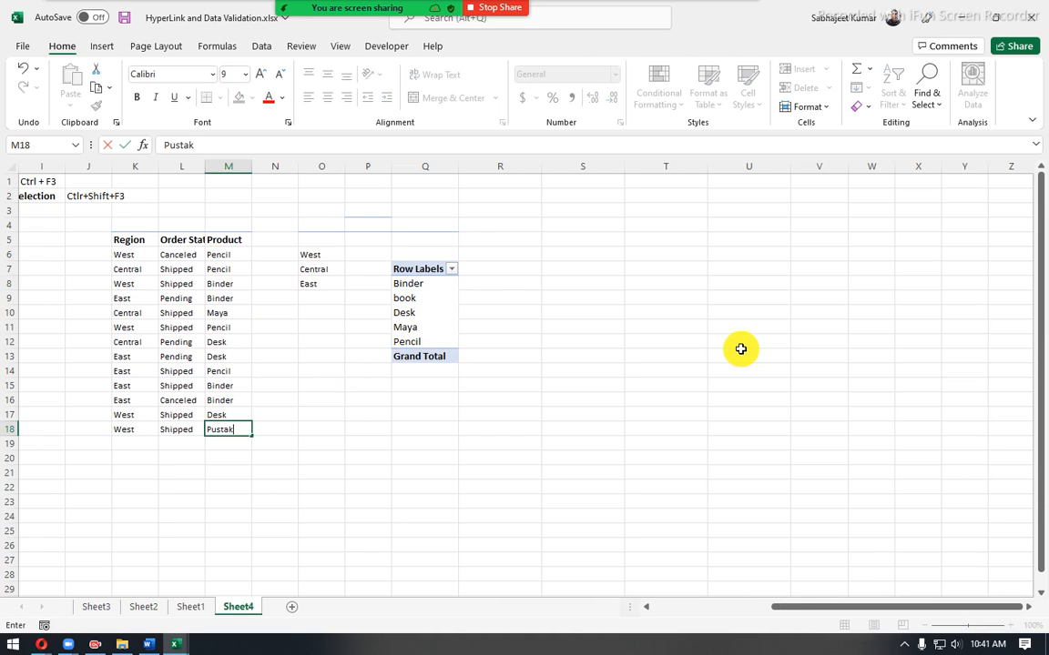
key(Return)
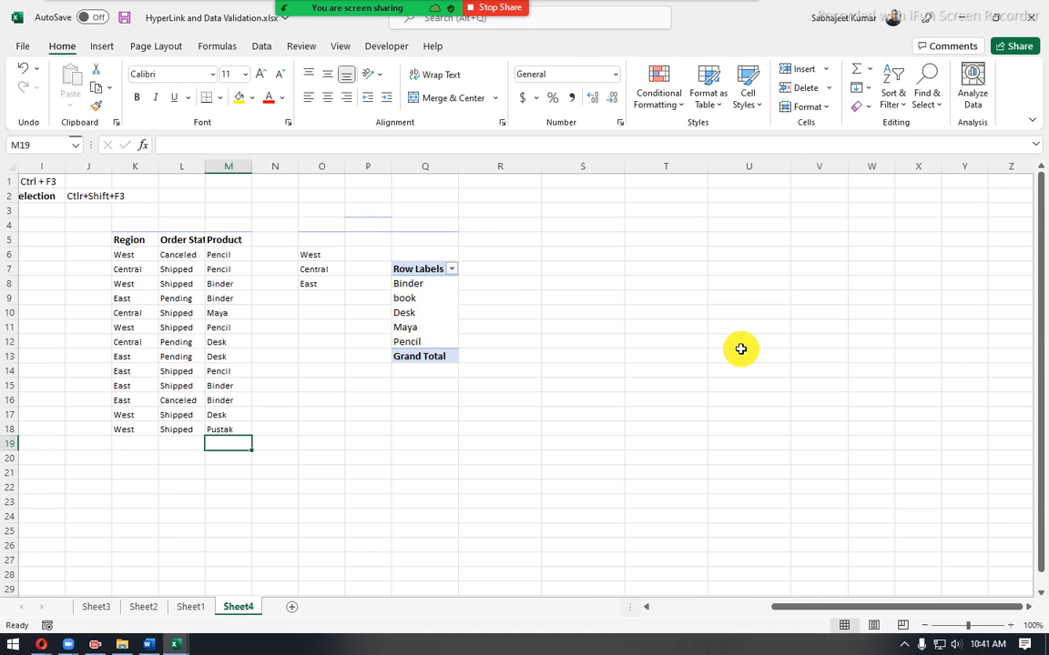
- Refresh the PivotTable so its product list picks up the edited source data
right_click(408, 312)
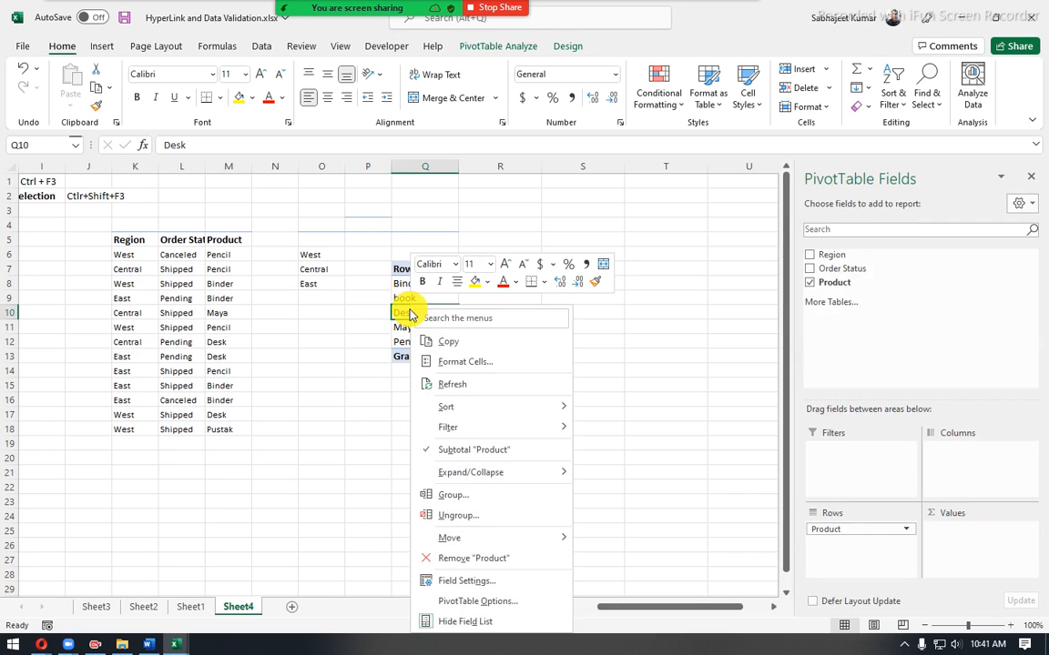
click(448, 386)
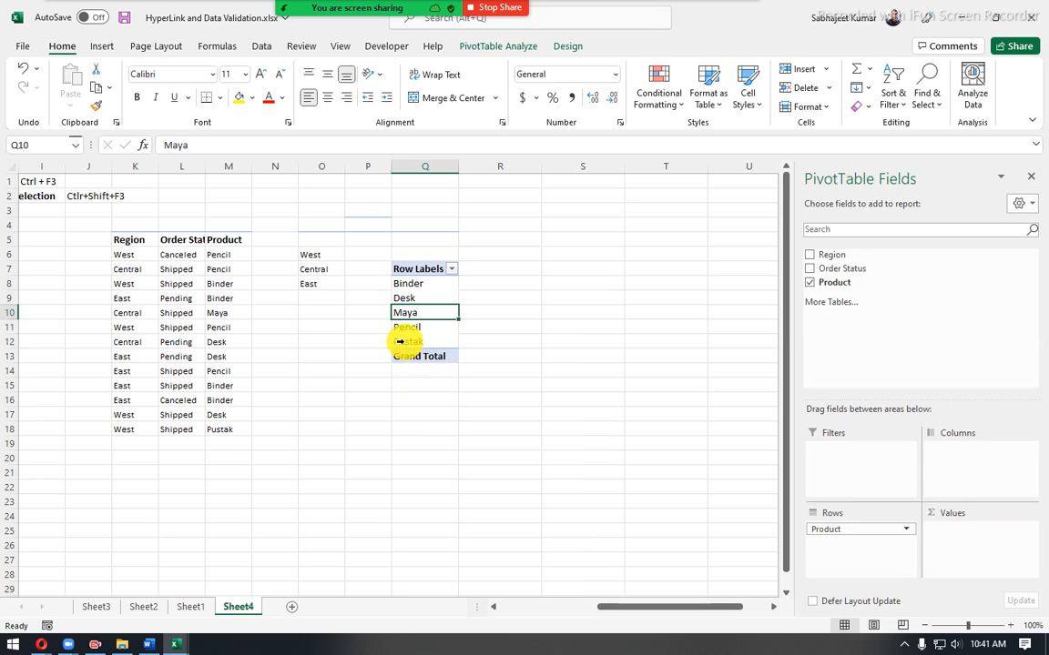
click(410, 455)
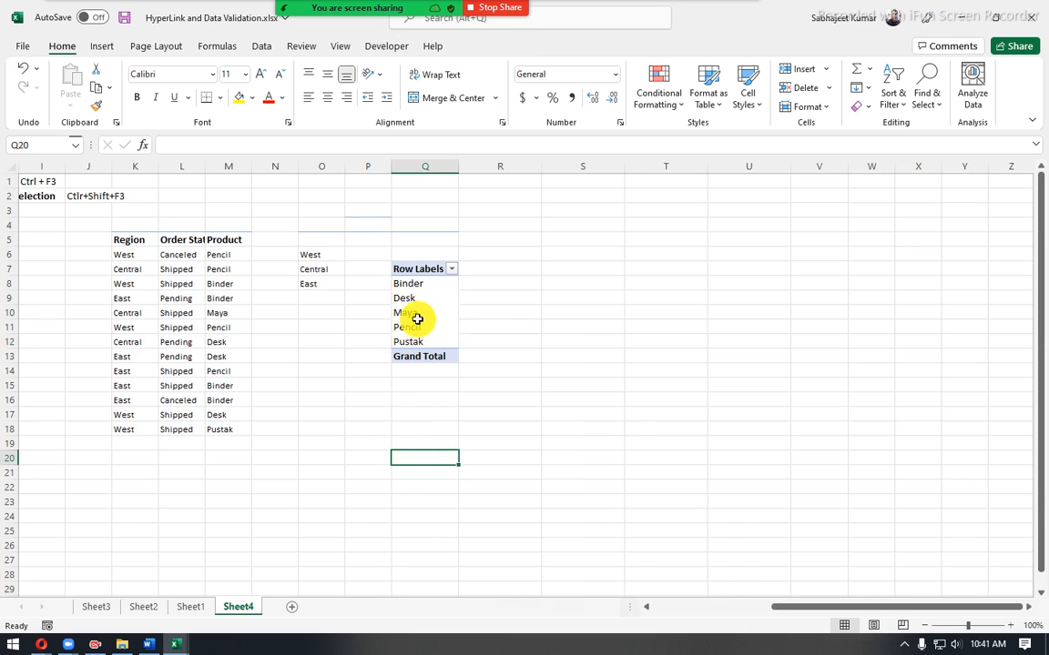
- Compare the field list's display with a cell selected inside and outside the PivotTable, and close the field list
click(417, 317)
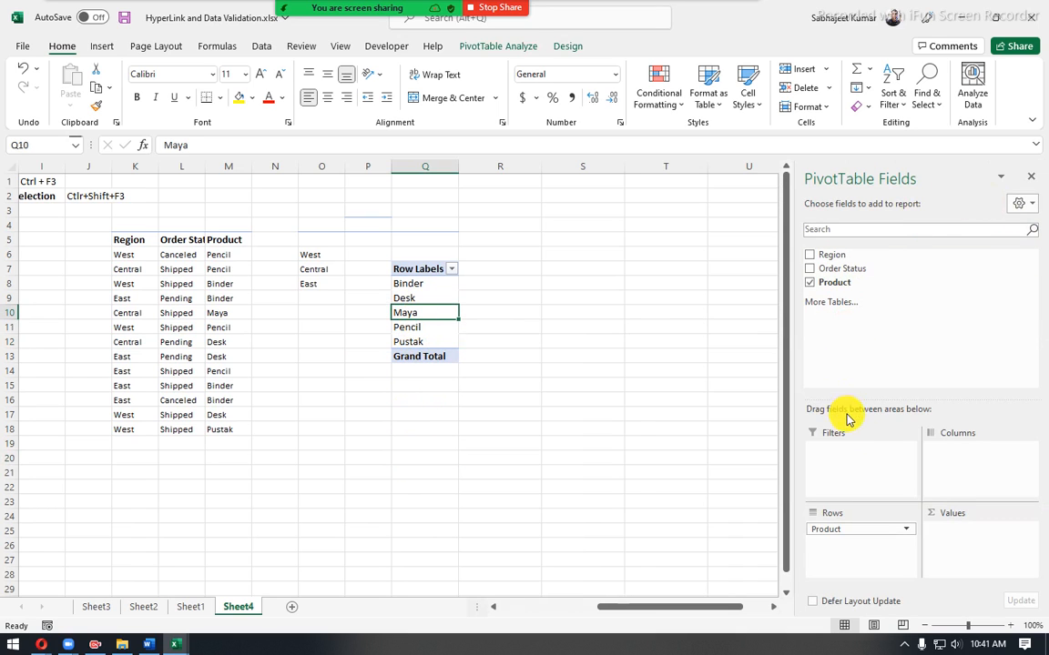
click(559, 267)
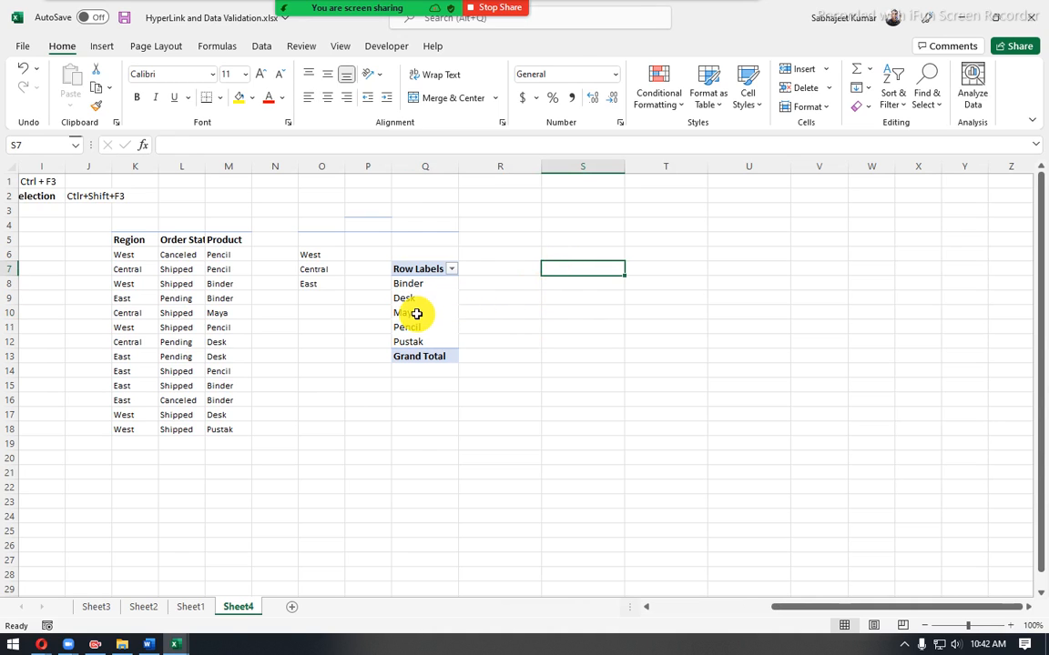
click(416, 313)
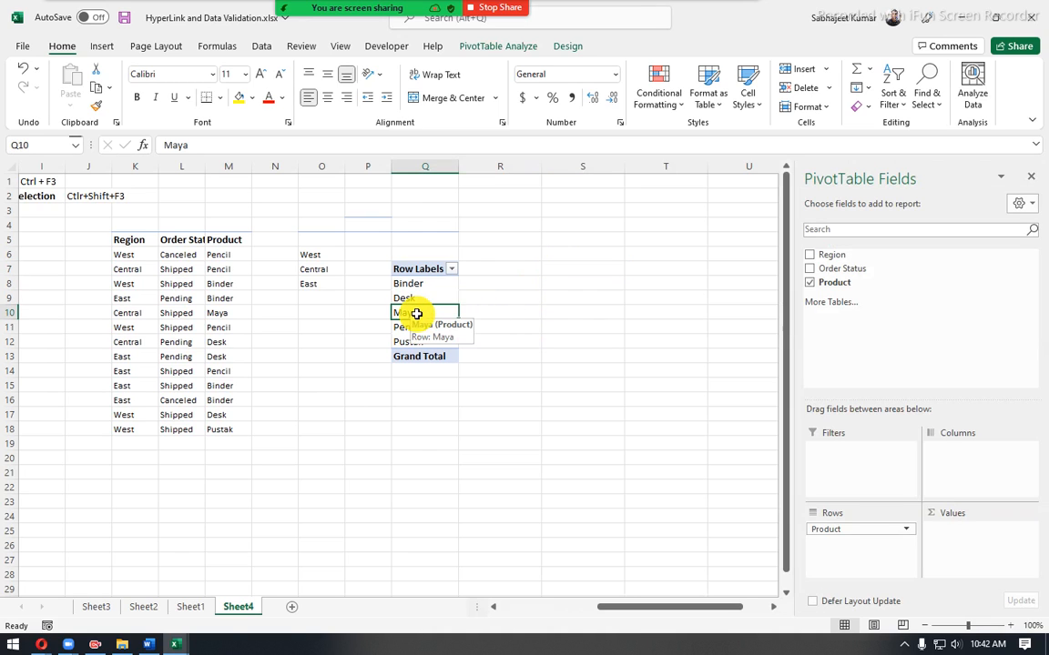
click(1036, 180)
- Select the product labels in Q8:Q12 and show the PivotTable field list again
click(417, 284)
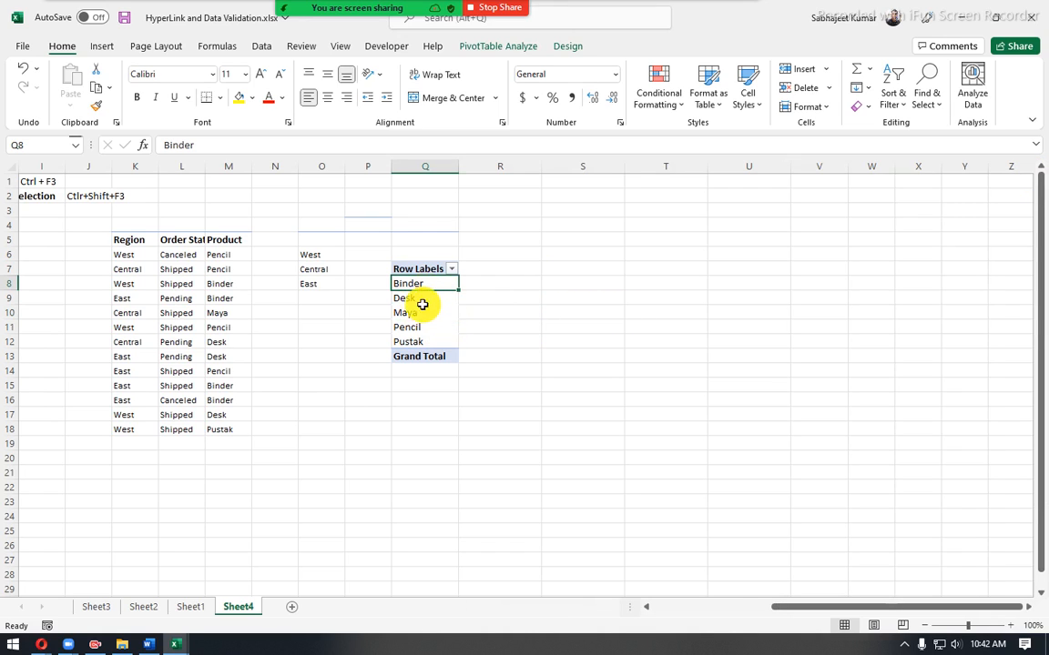
click(421, 319)
right_click(414, 311)
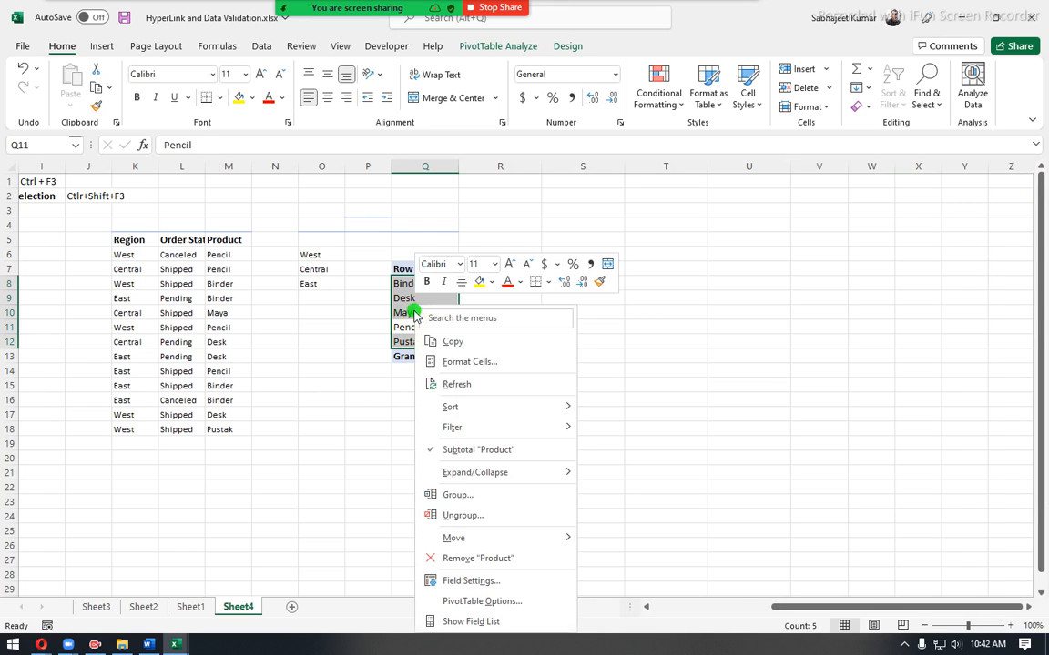
key(Escape)
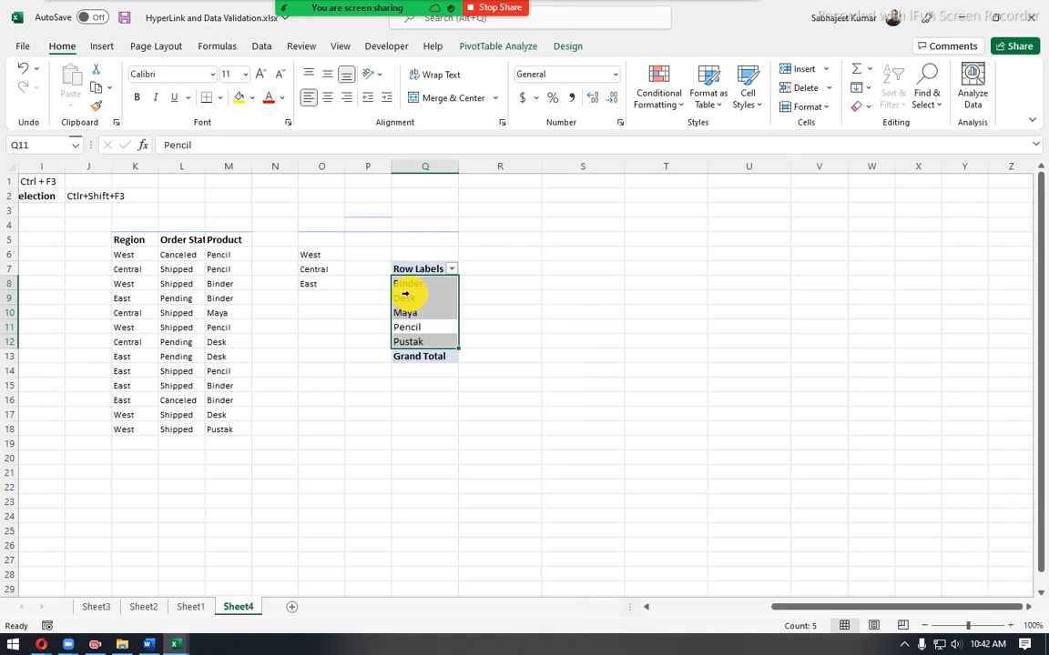
right_click(418, 301)
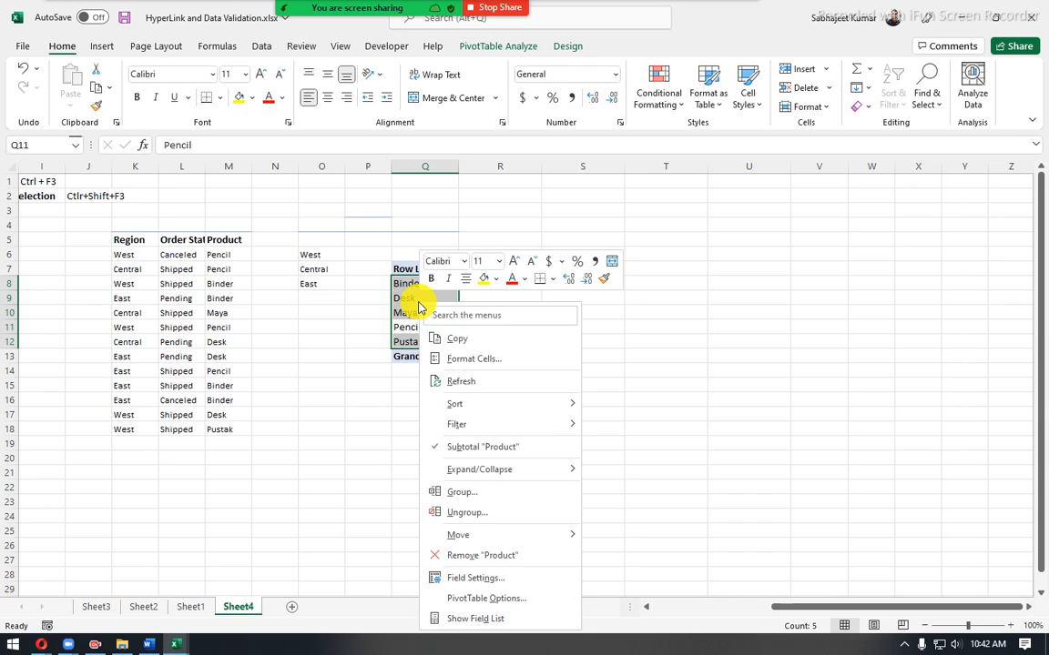
click(484, 623)
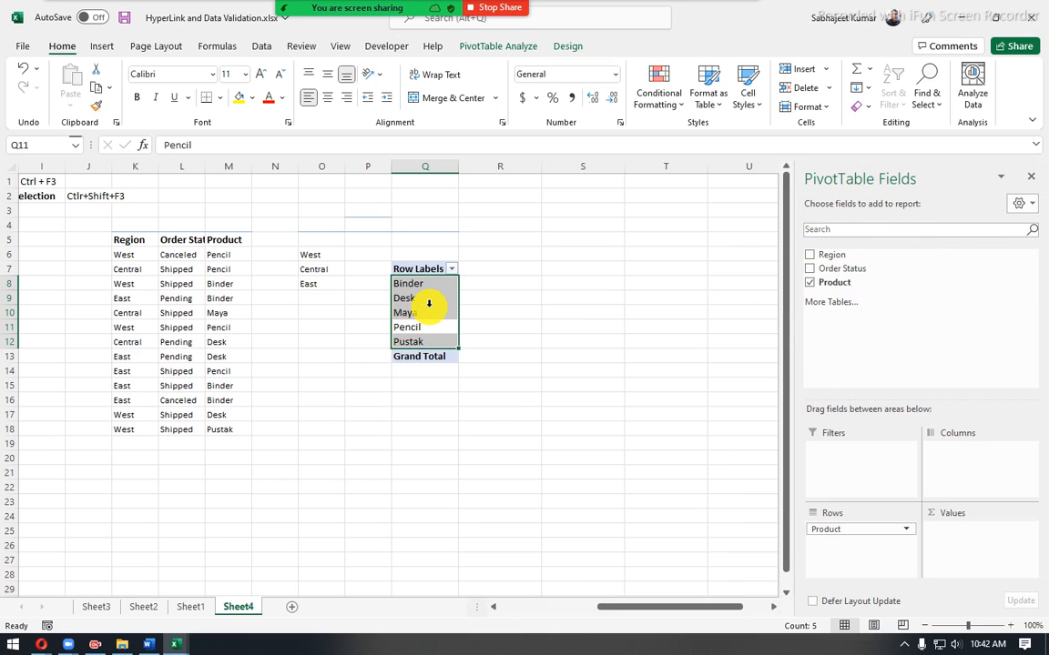
- Close the PivotTable field list and select the range P6:R15 around the PivotTable
click(1032, 176)
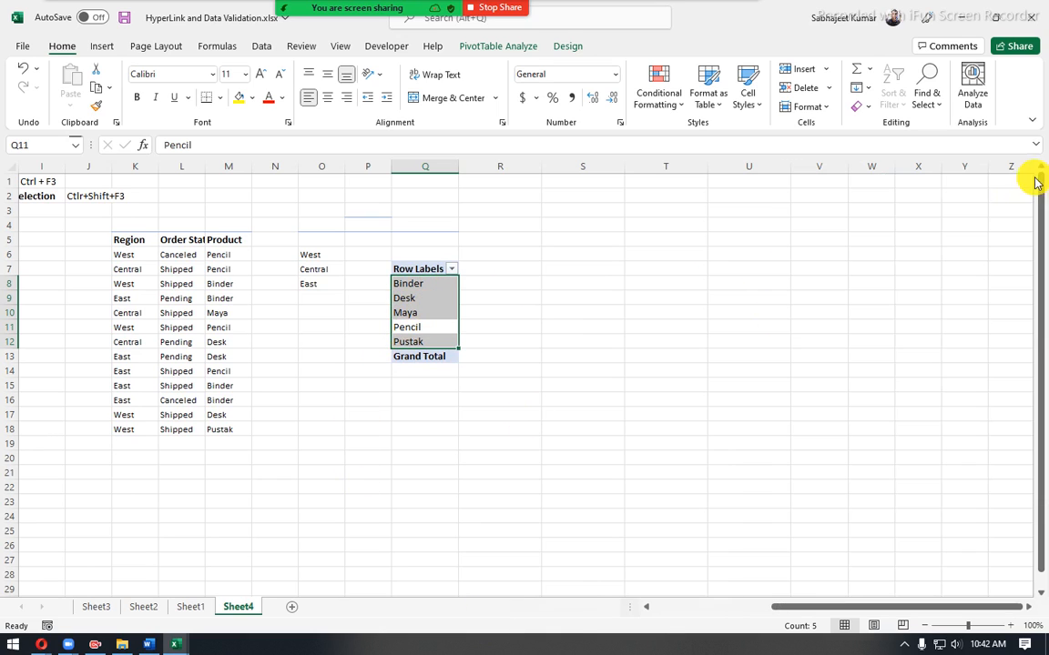
click(405, 254)
click(400, 283)
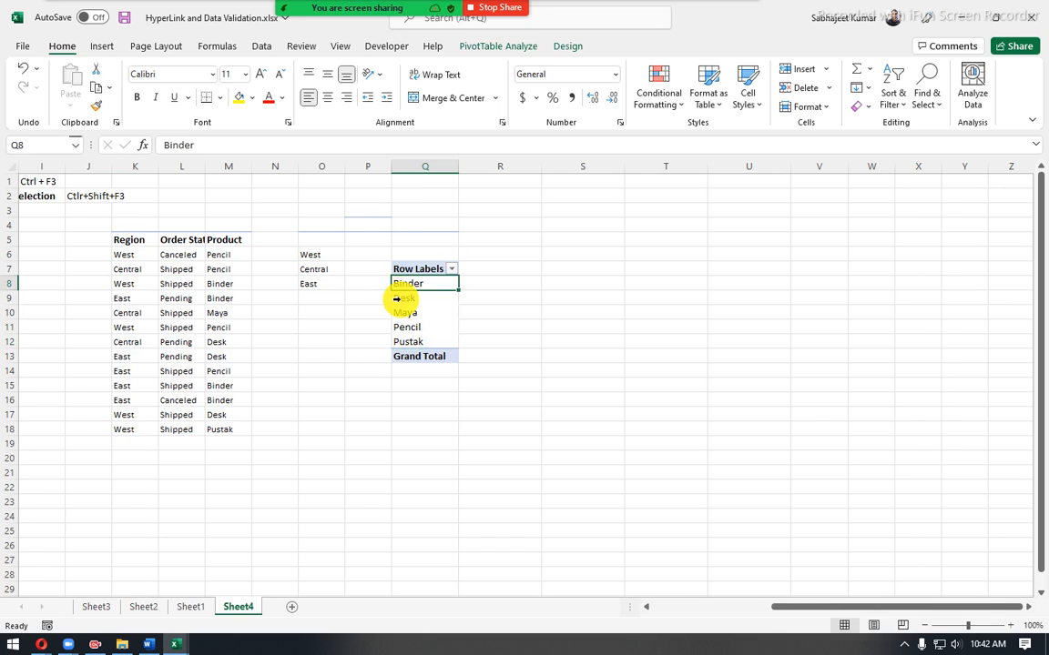
drag(384, 254, 470, 385)
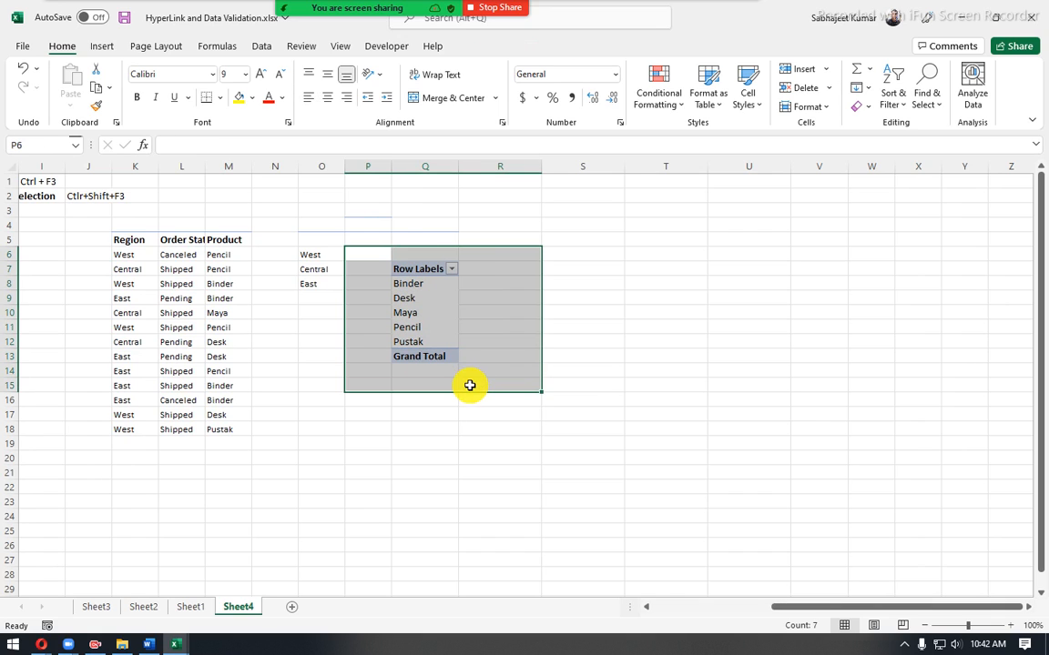
- Examine the cell deletion options and the PivotTable's Clear and Design options for a way to remove it
click(421, 288)
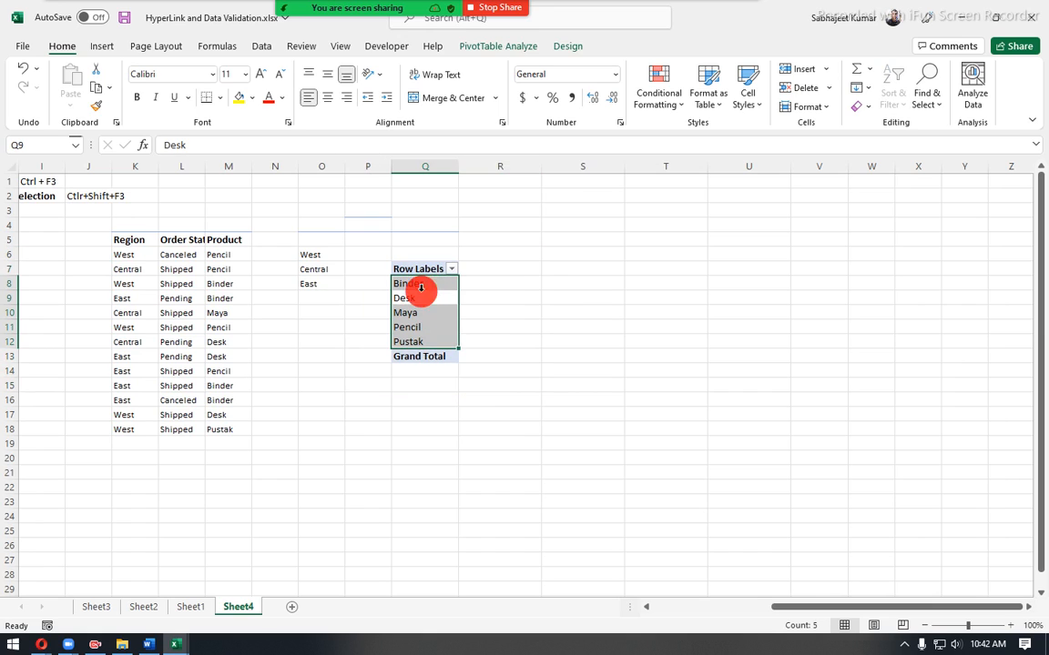
click(830, 88)
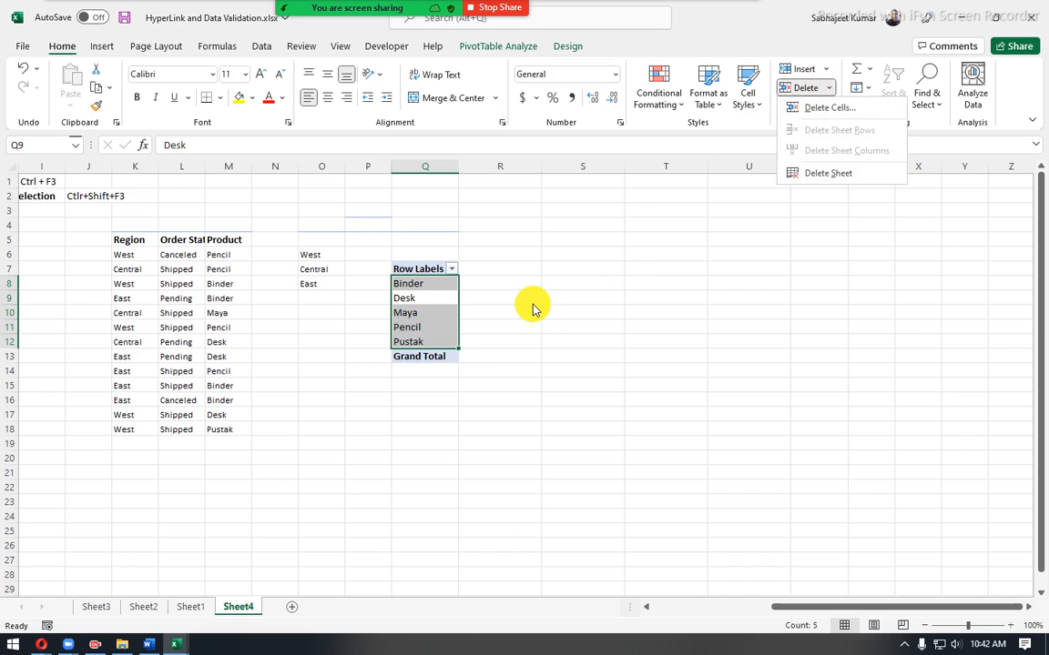
click(426, 311)
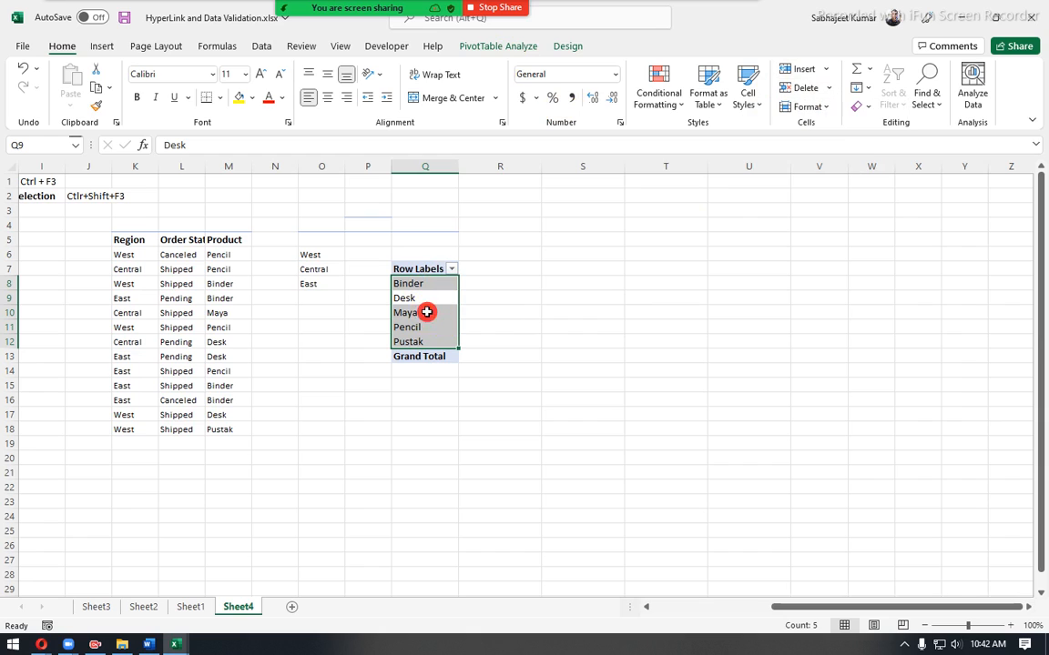
click(424, 309)
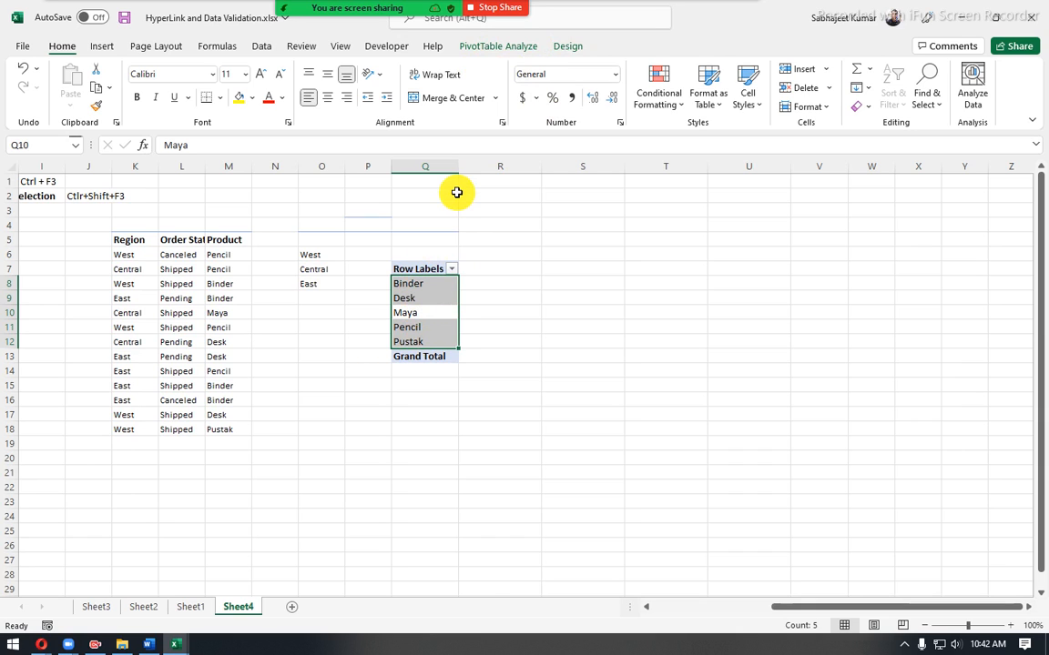
click(518, 48)
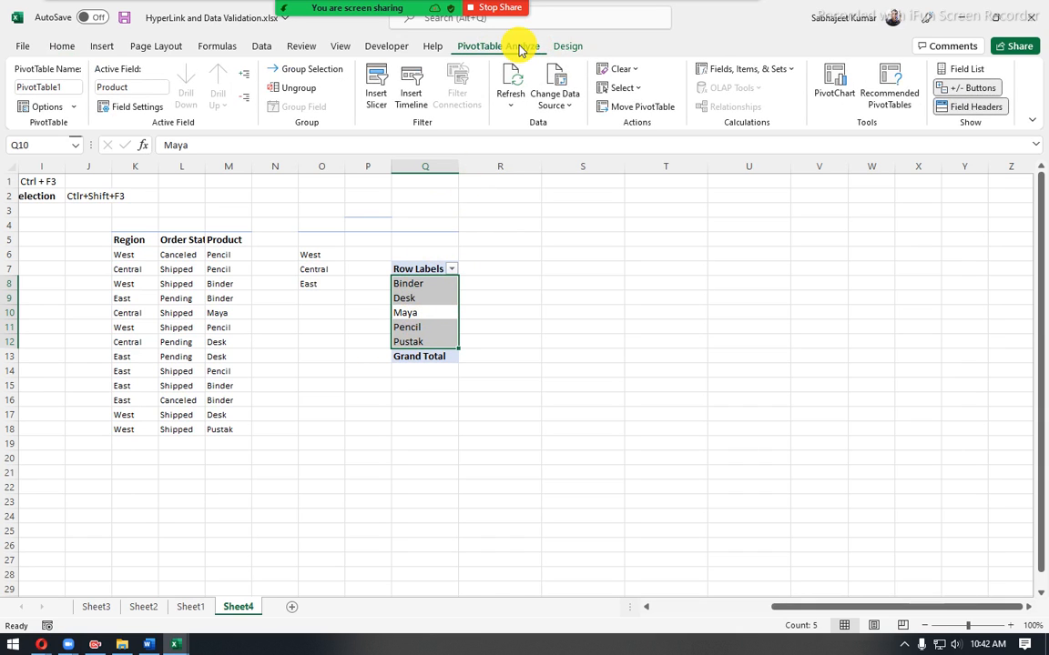
click(638, 71)
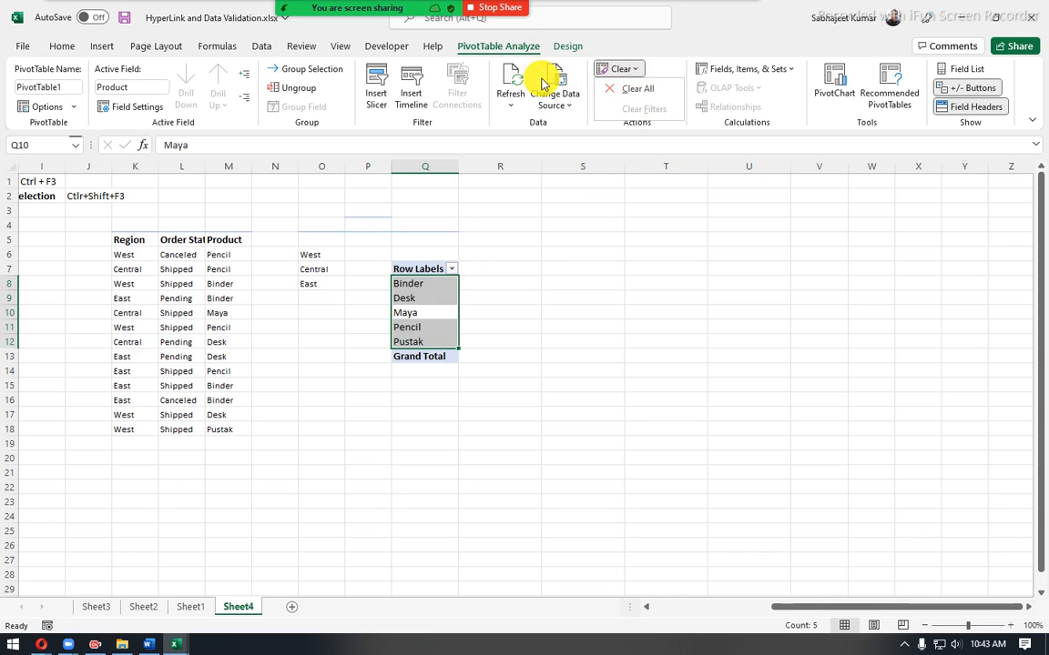
click(568, 49)
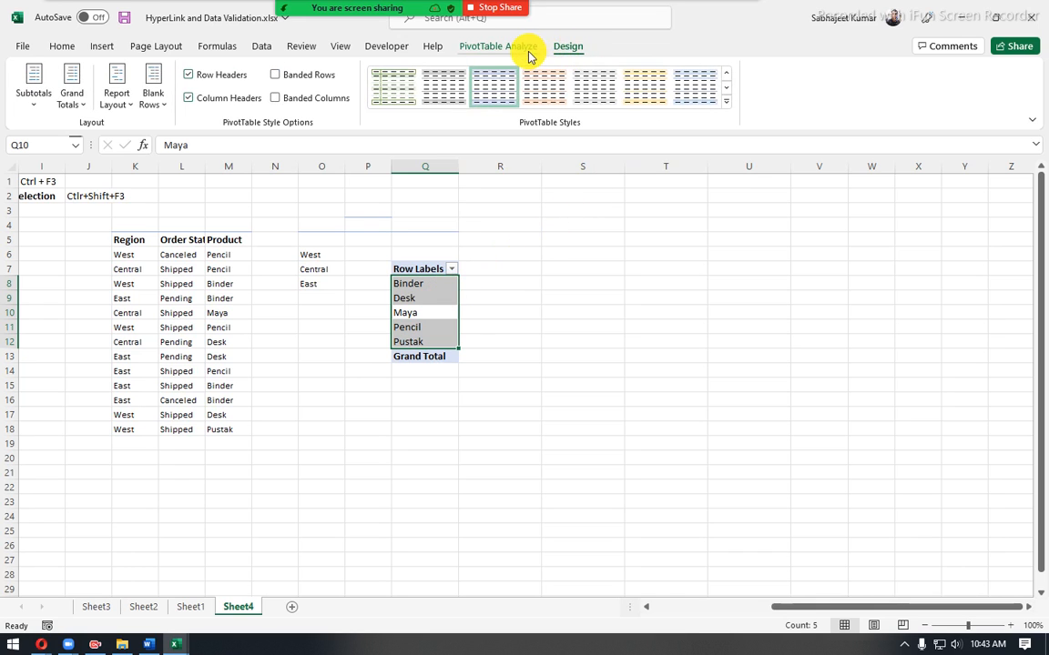
click(529, 50)
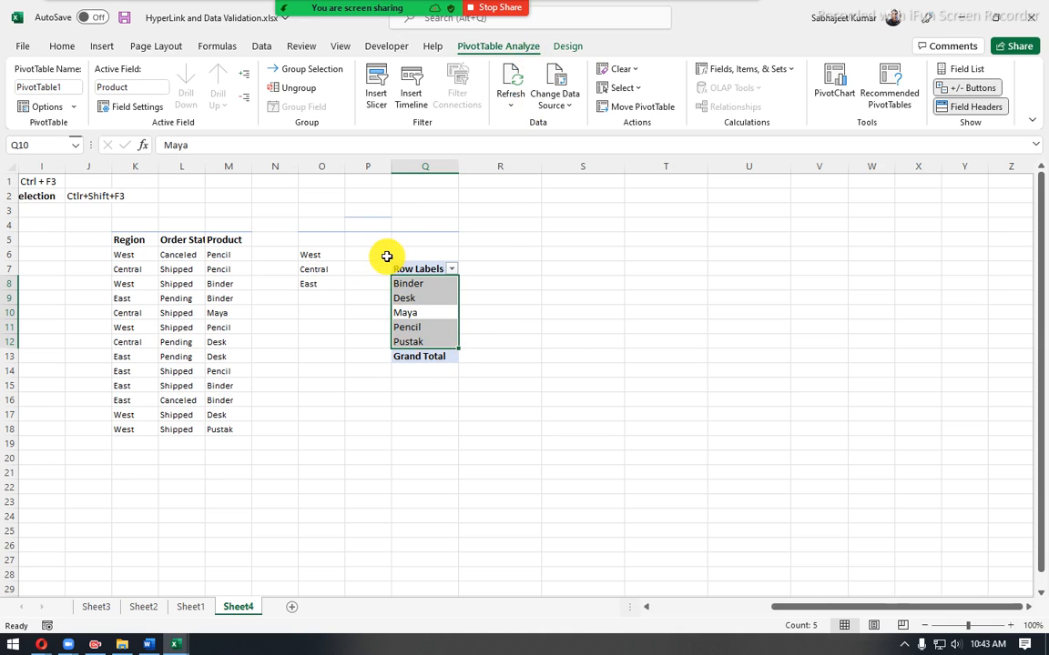
- Delete the whole PivotTable from Q6:Q14
drag(402, 258, 405, 376)
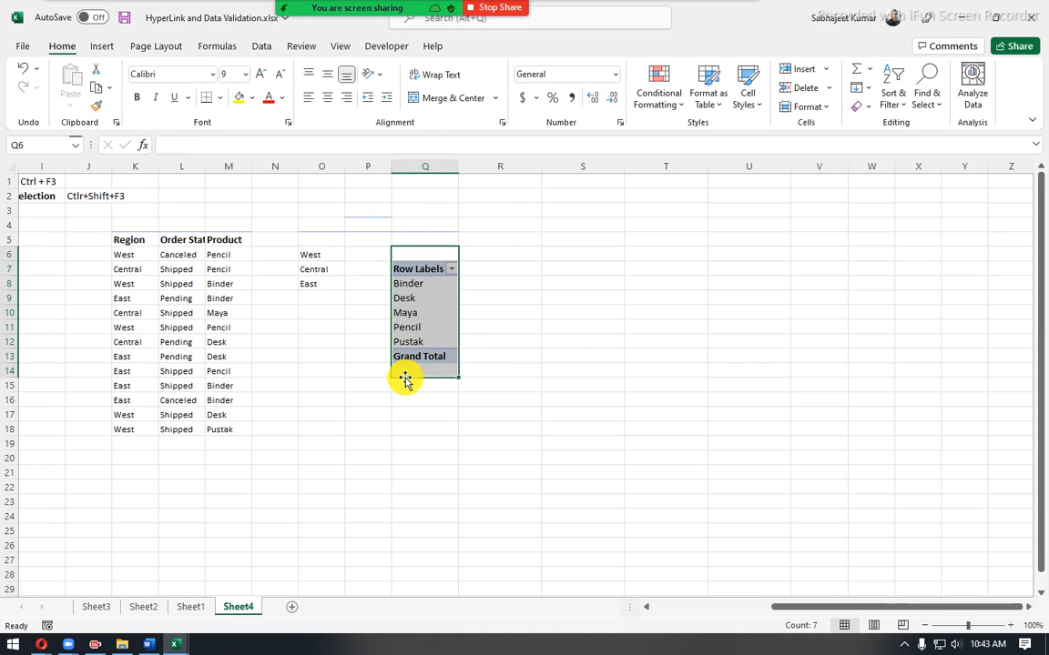
key(Delete)
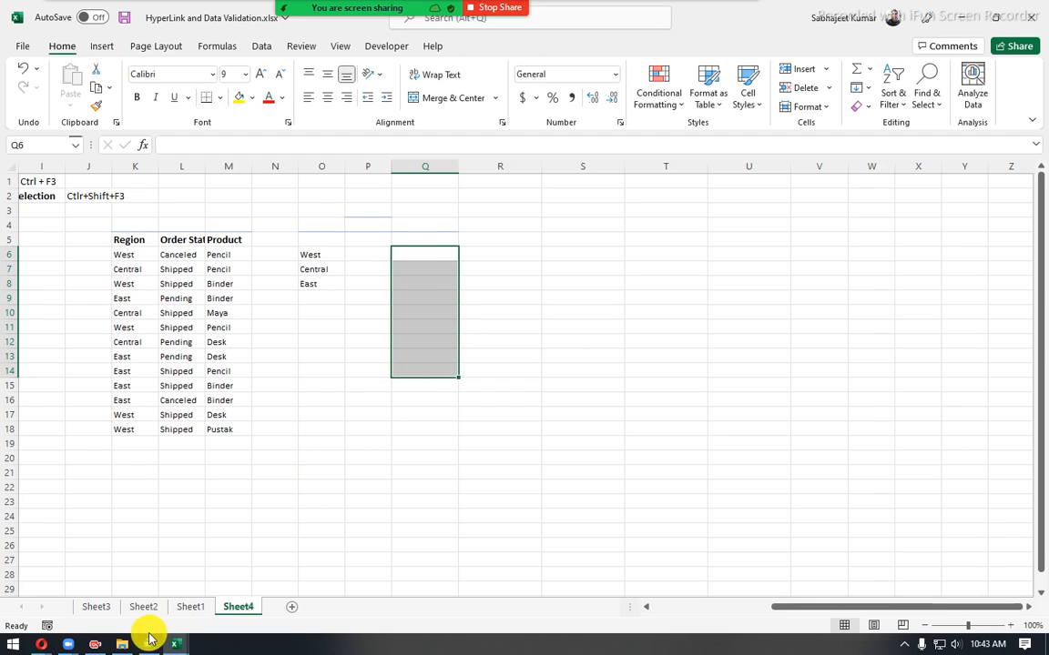
click(119, 259)
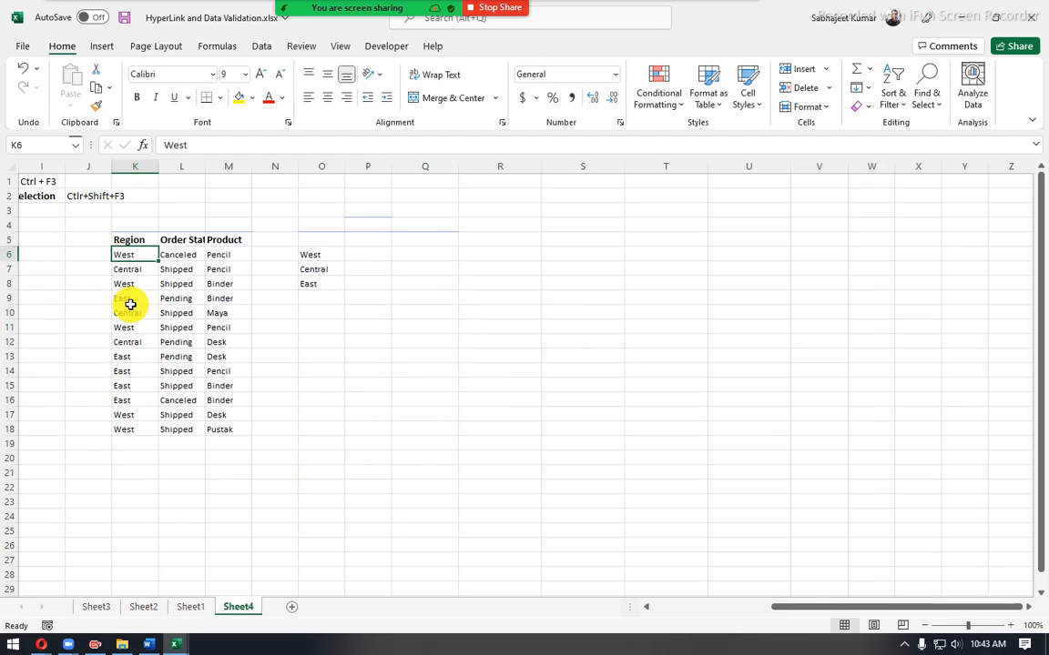
- Switch to the Word course outline, highlight the topic "Data Validation: Data List, rules, modify error messages", and return to Excel
click(153, 645)
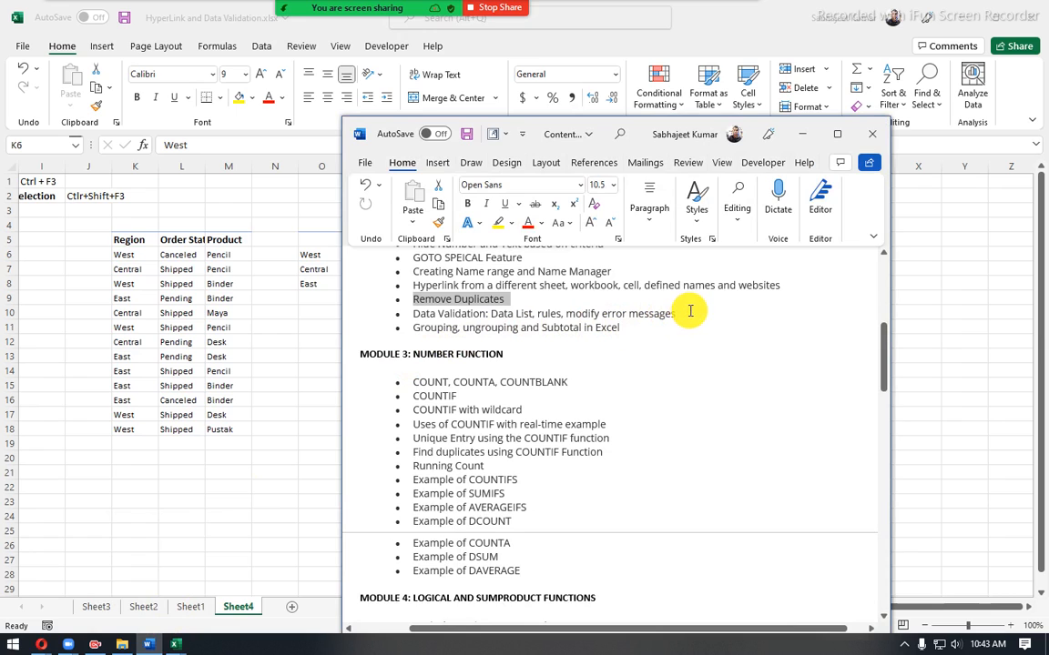
drag(690, 311, 411, 313)
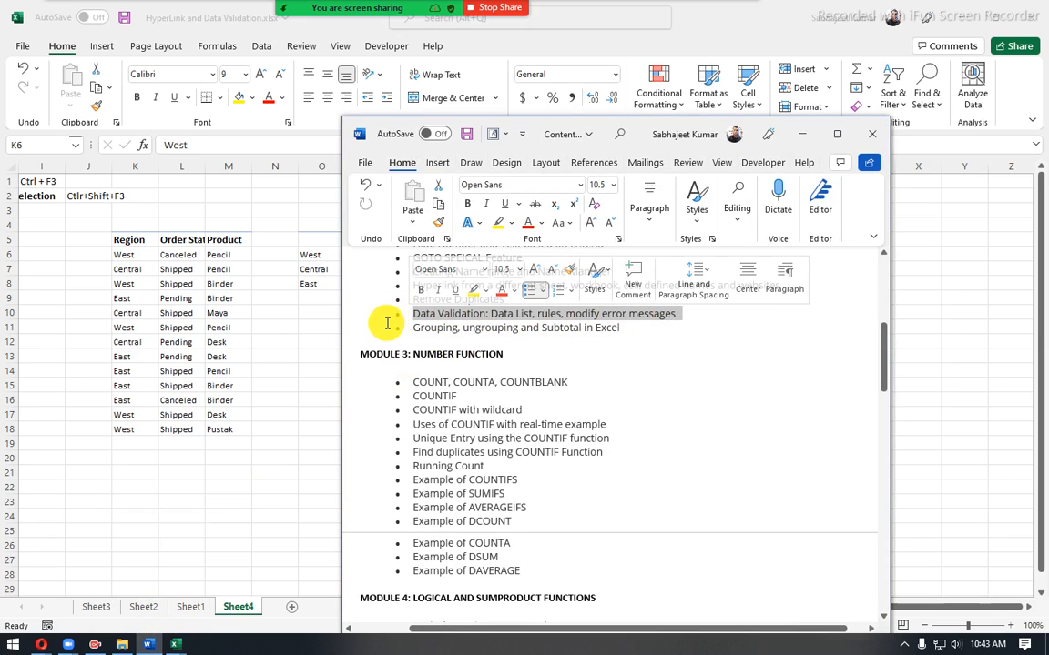
click(309, 304)
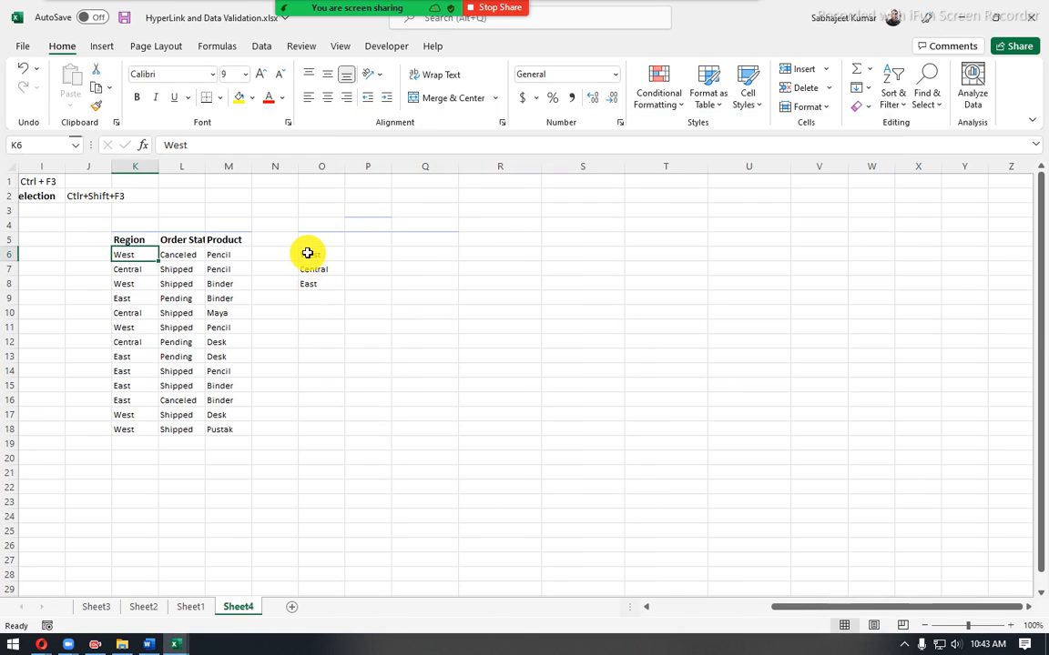
- Copy the Region, Order Status and Product headers from K5:M5 to R1:T1
drag(307, 252, 298, 308)
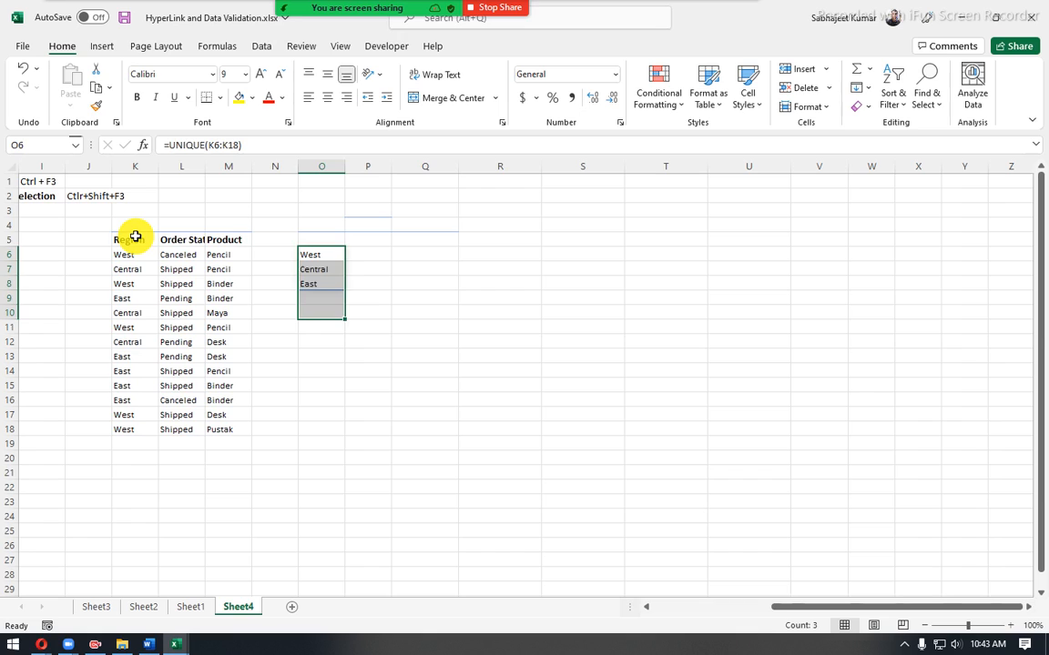
drag(135, 237, 222, 229)
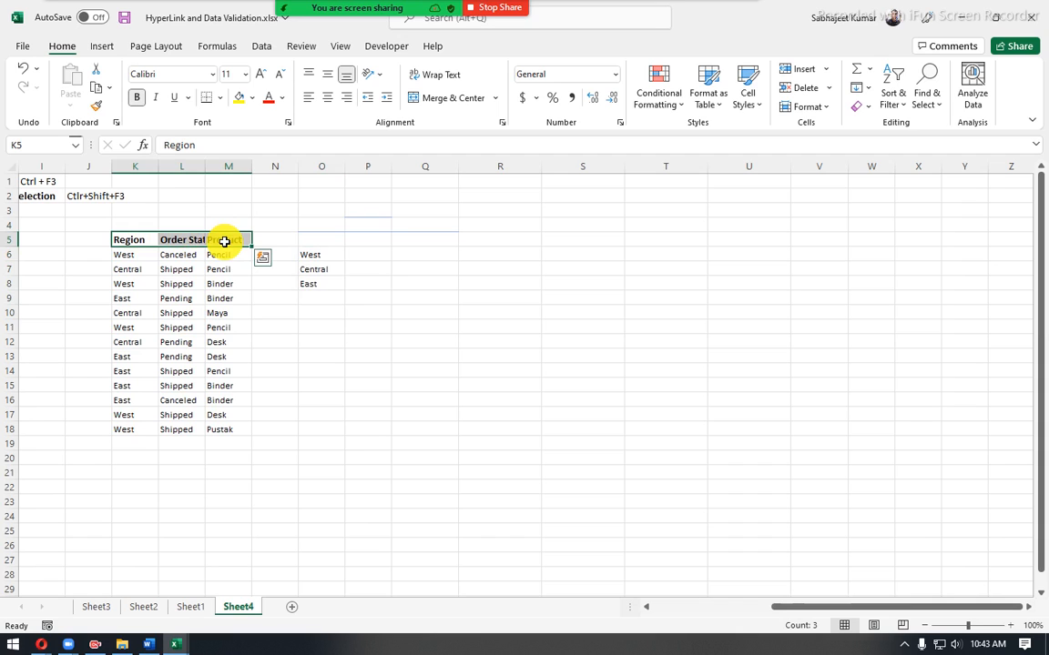
key(ctrl+c)
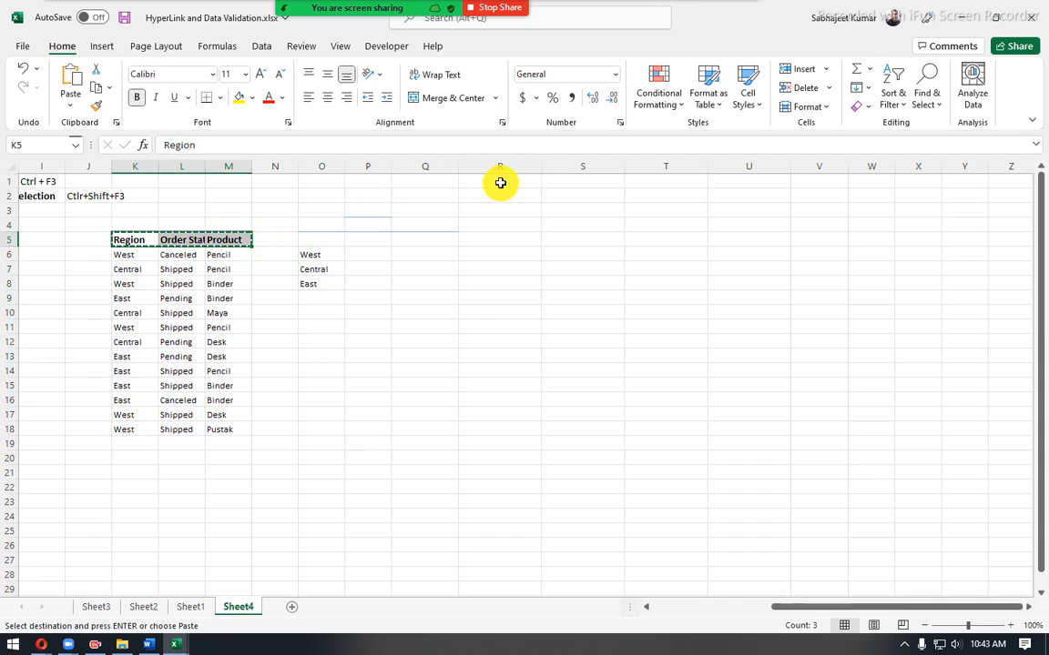
click(500, 183)
key(ctrl+v)
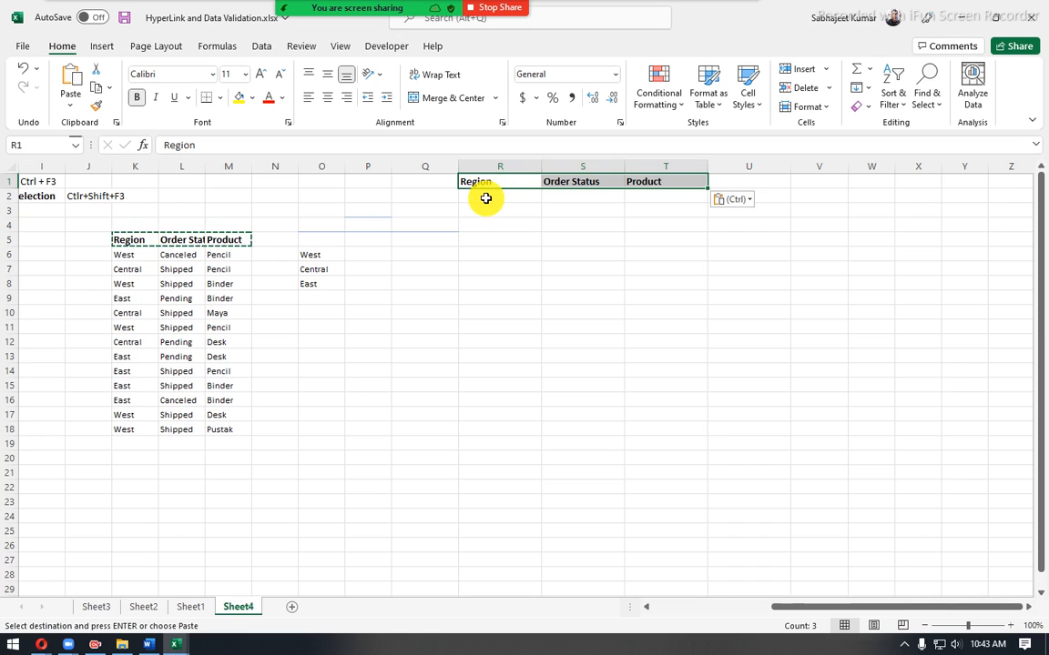
- Fill the entry area R2:T10 under the copied headers with light gold and select its Region cells R2:R10
drag(485, 197, 662, 316)
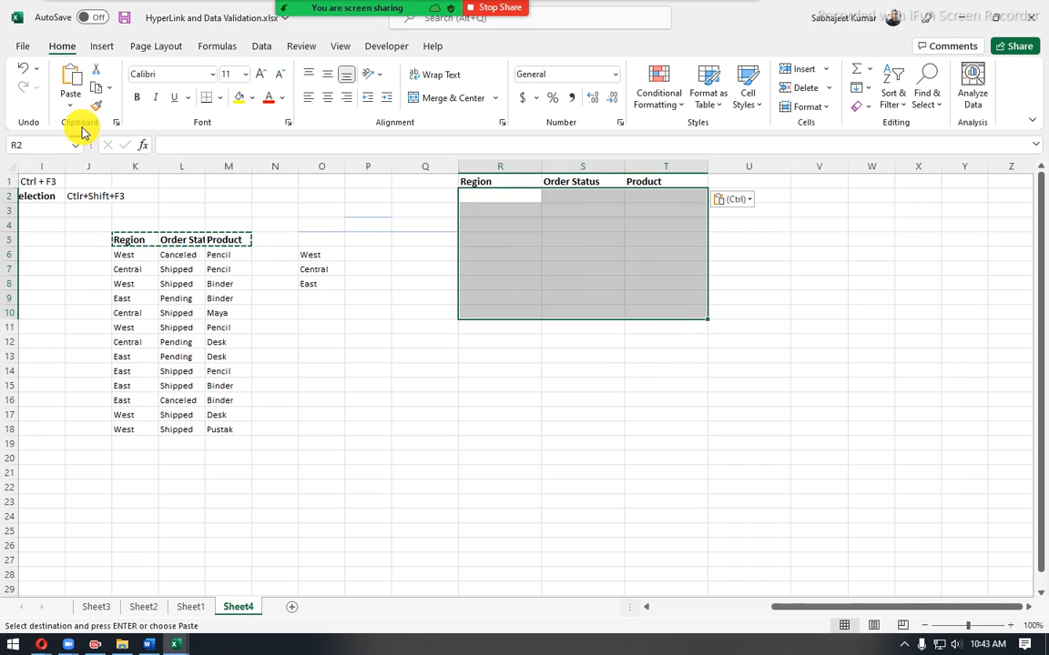
click(254, 97)
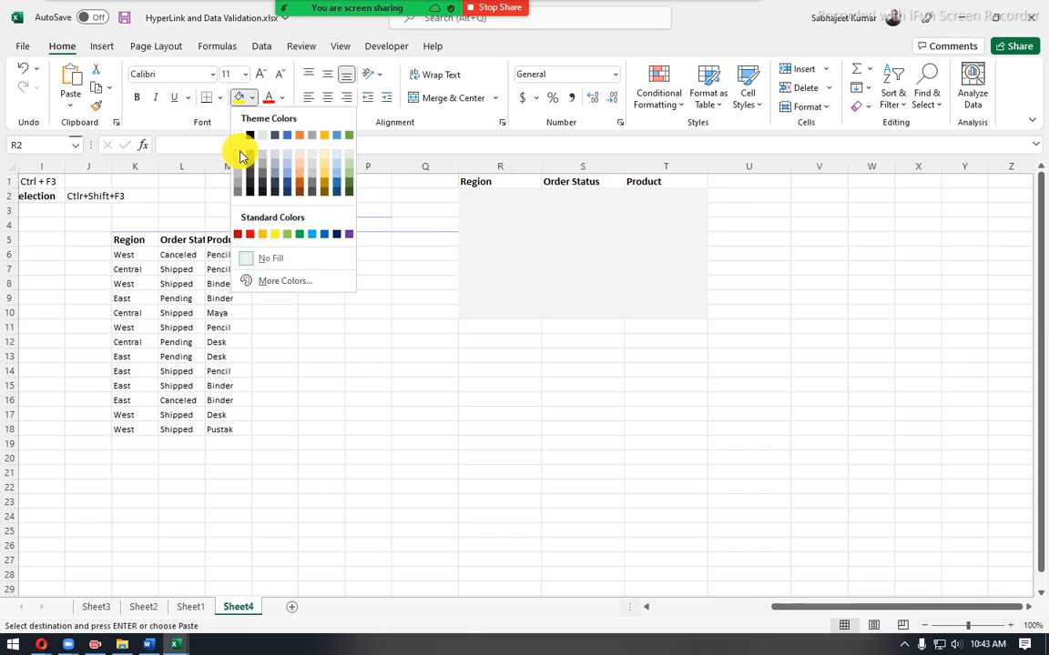
click(324, 152)
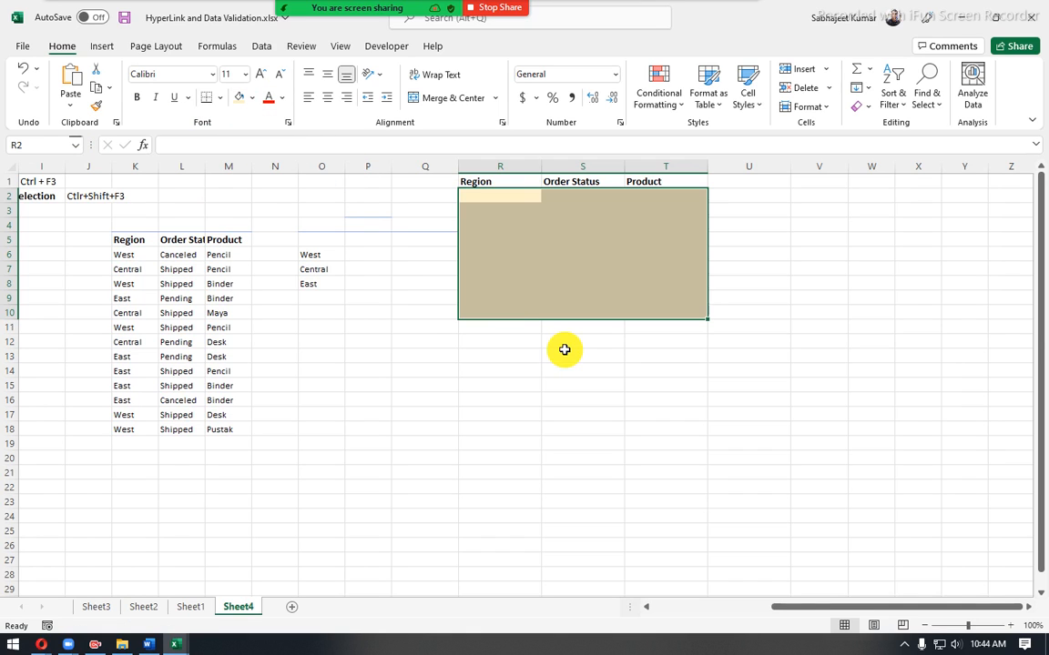
click(477, 210)
drag(481, 194, 479, 311)
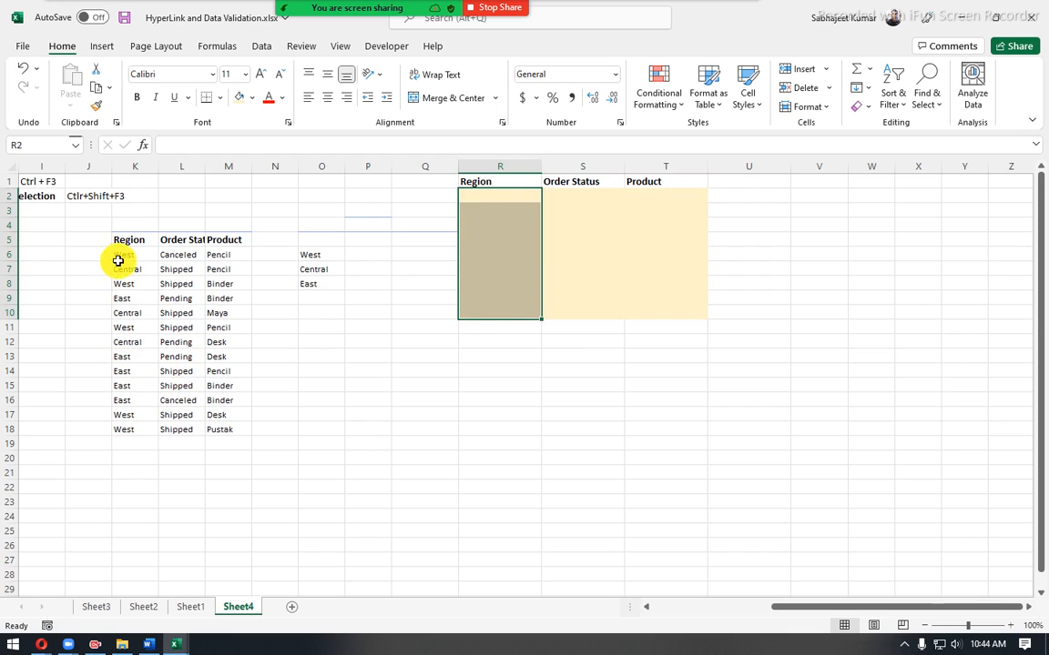
- Copy the Region values from K6:K18 to the cells starting at I6
drag(119, 257, 137, 429)
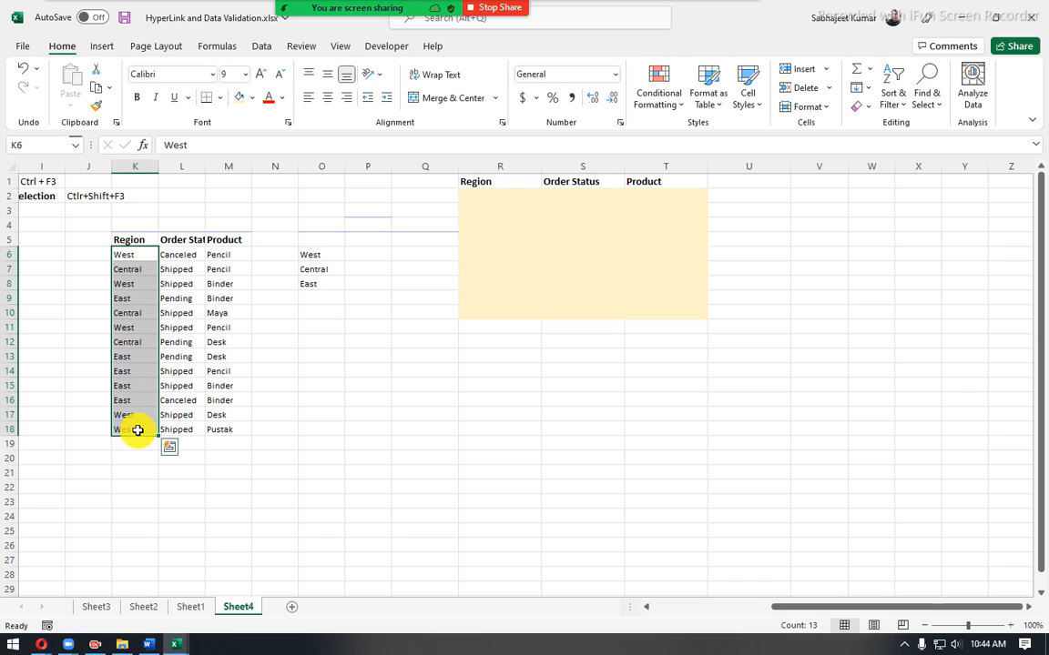
key(ctrl+c)
click(40, 248)
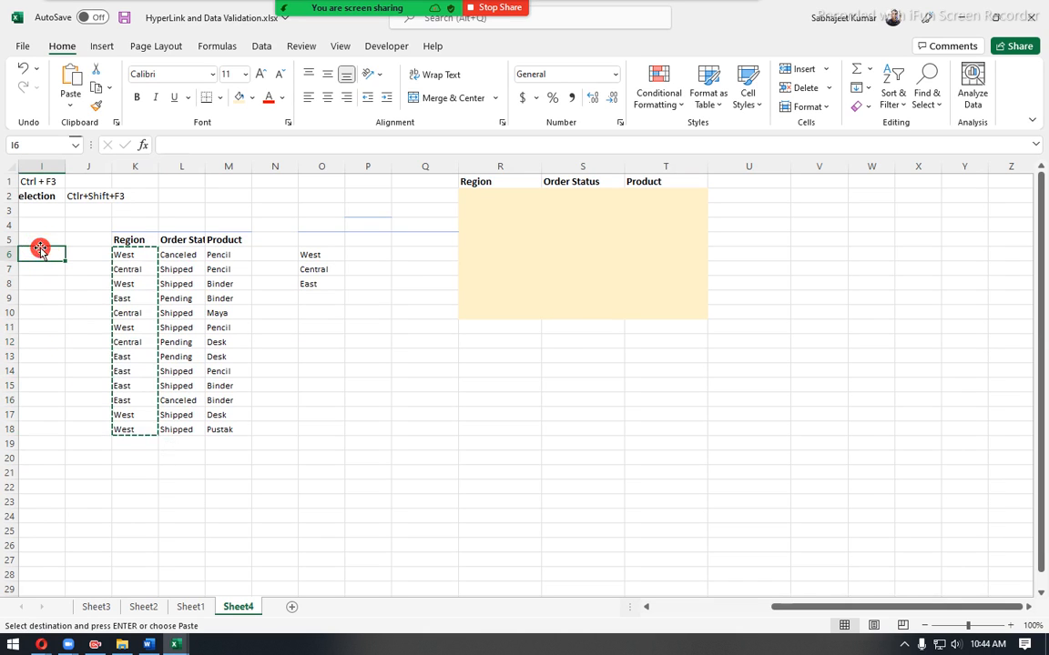
key(ctrl+v)
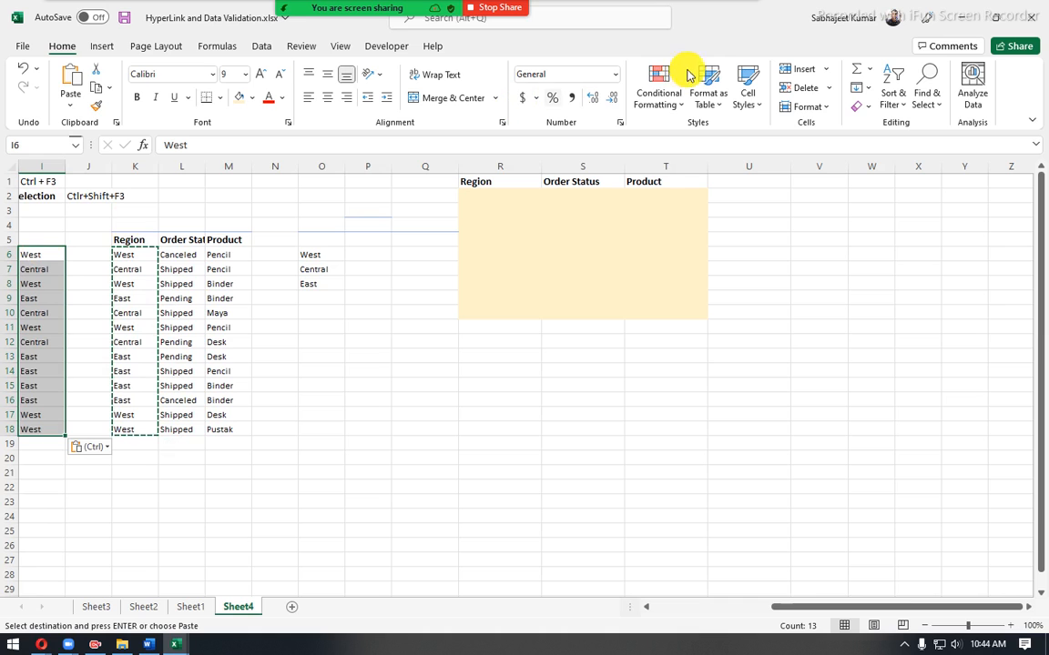
click(258, 49)
click(220, 49)
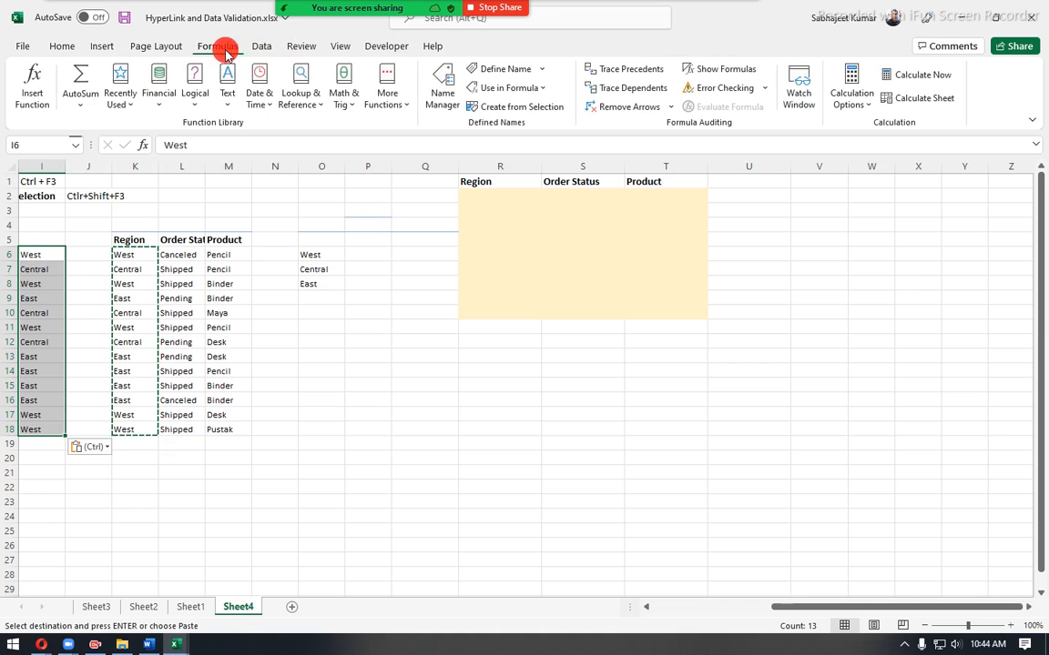
click(264, 47)
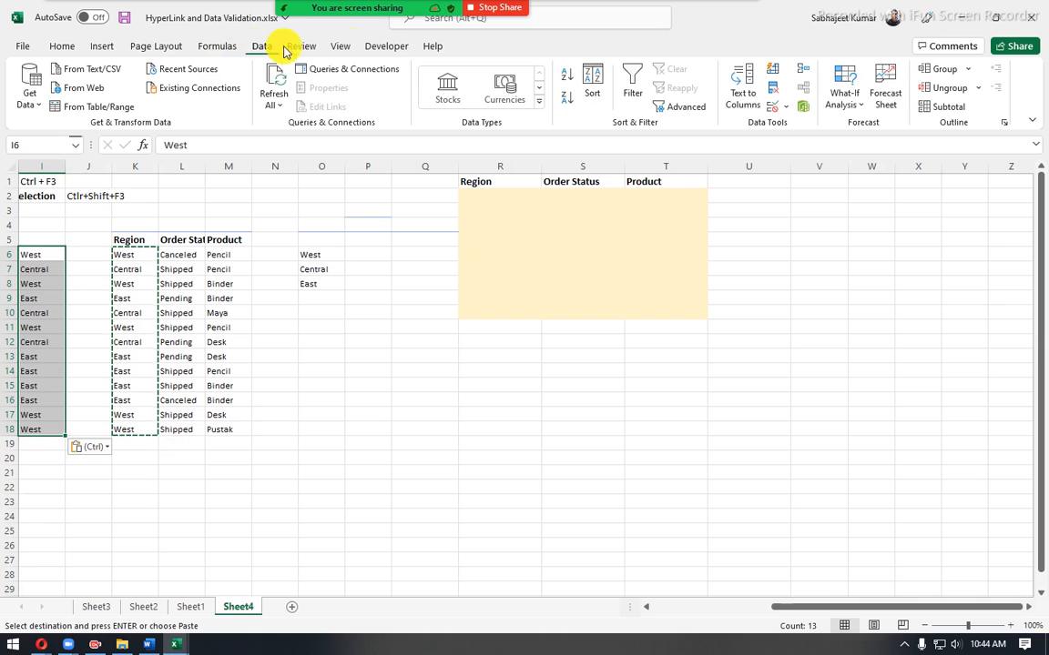
click(770, 88)
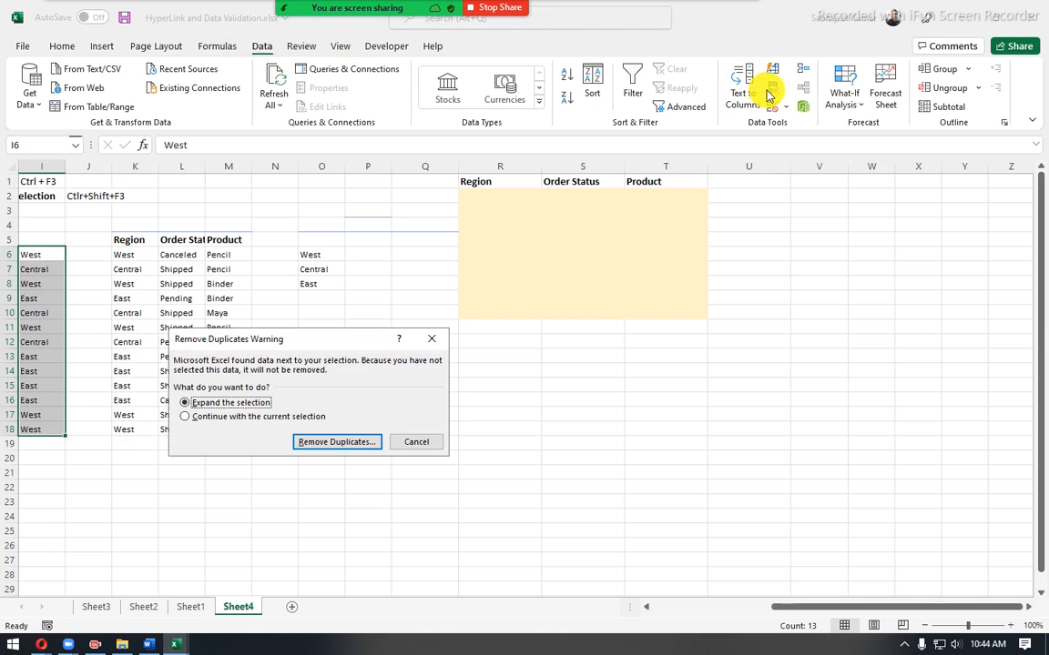
click(344, 445)
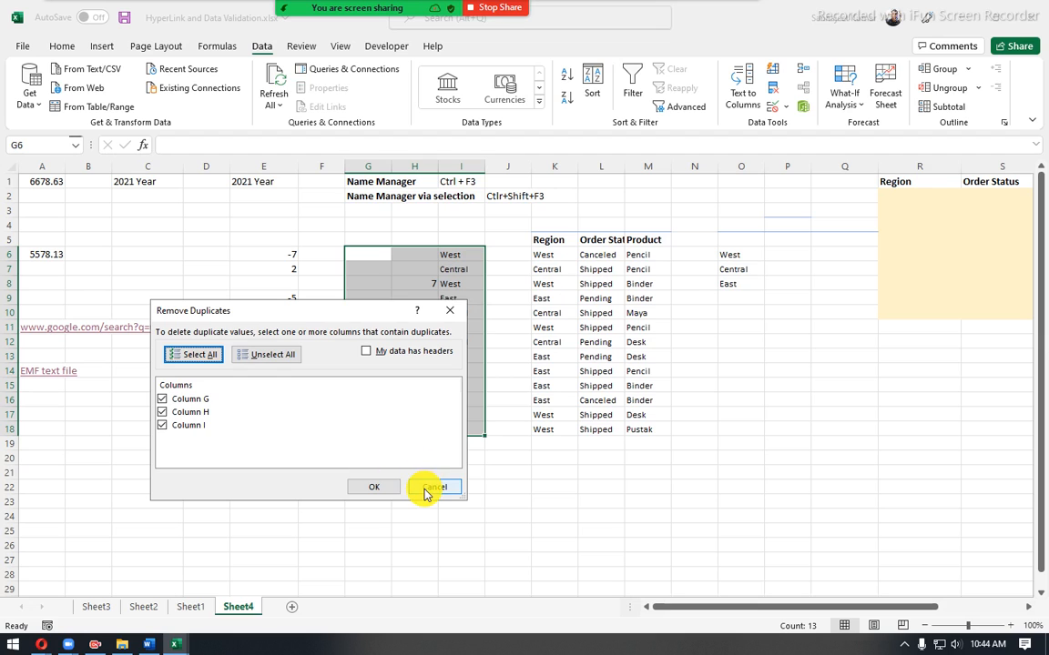
click(431, 488)
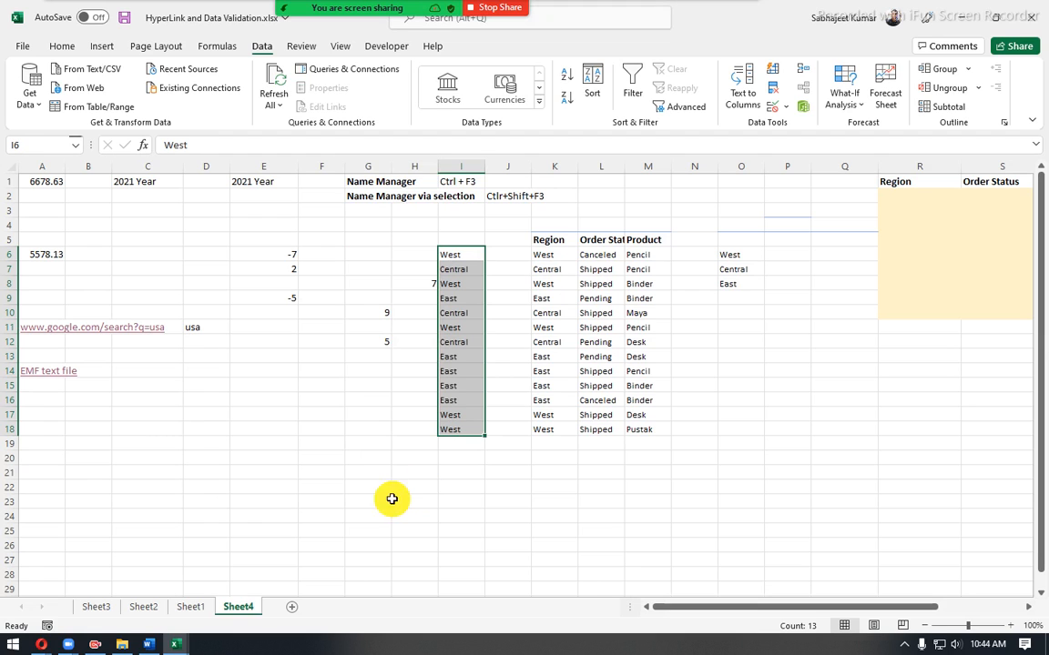
click(191, 608)
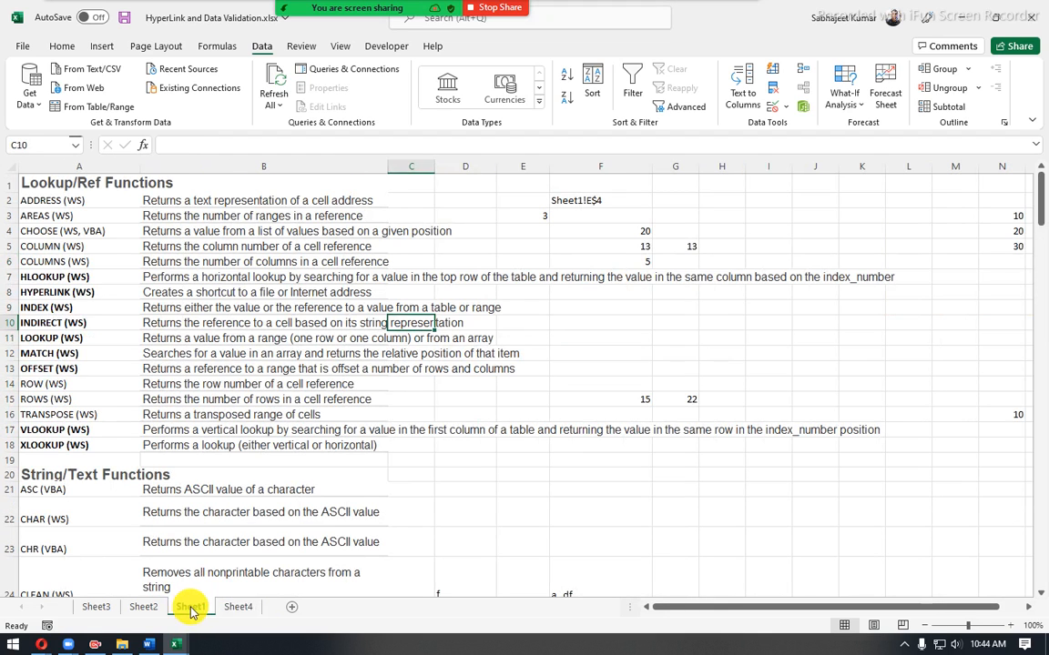
click(144, 607)
click(242, 608)
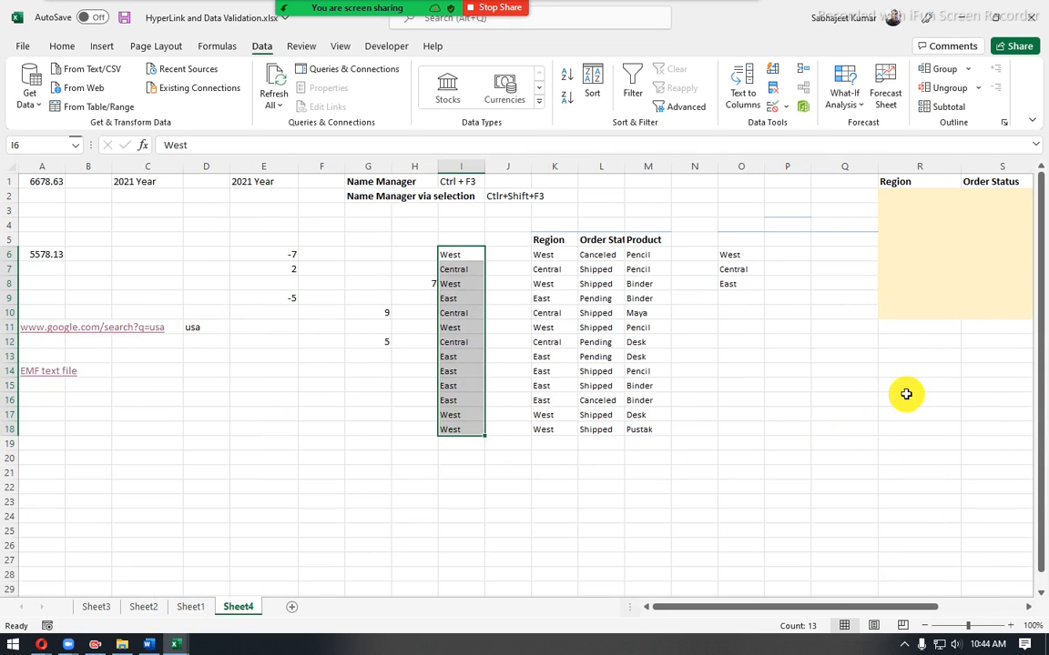
- Remove the duplicates from the copied Region values in I6:I18, continuing with the current selection only
click(883, 282)
key(Right)
key(Right)
key(Right)
key(Right)
key(Right)
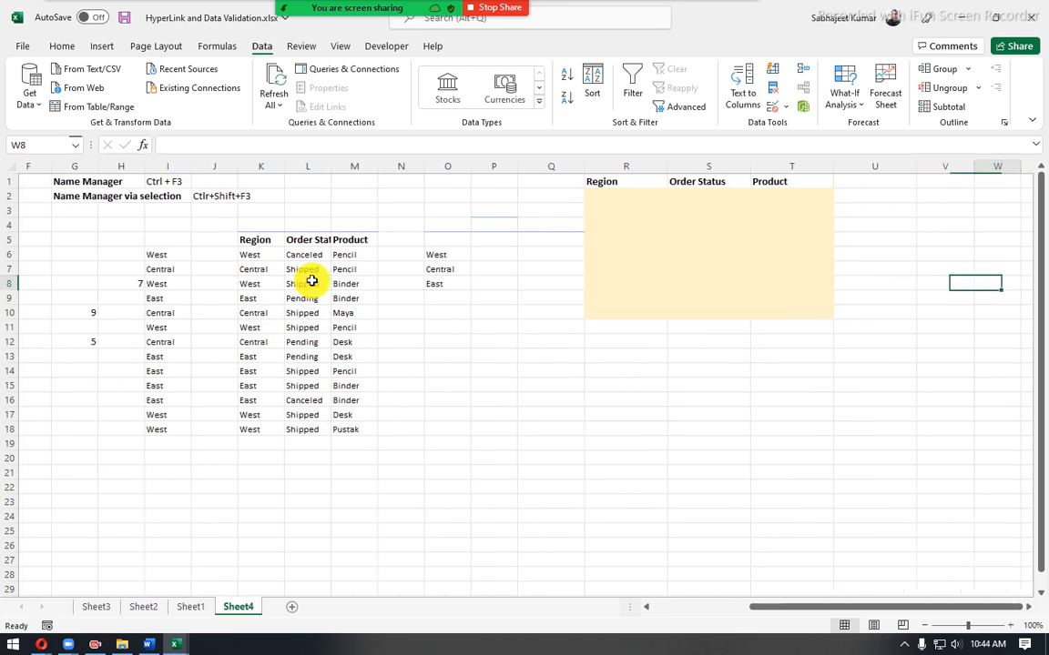
drag(118, 257, 140, 427)
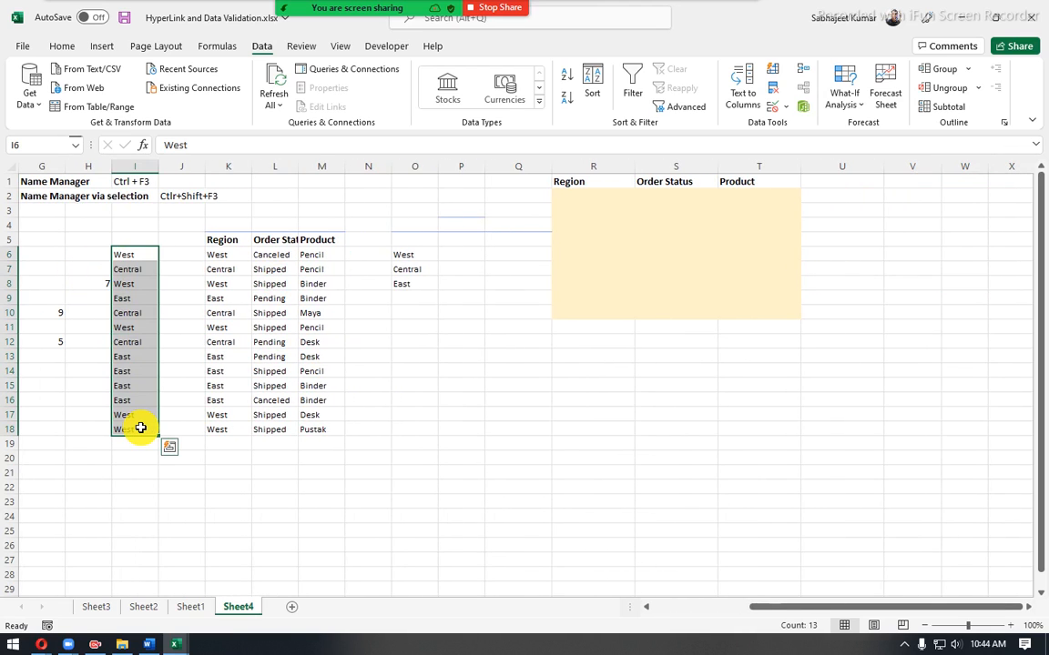
key(alt)
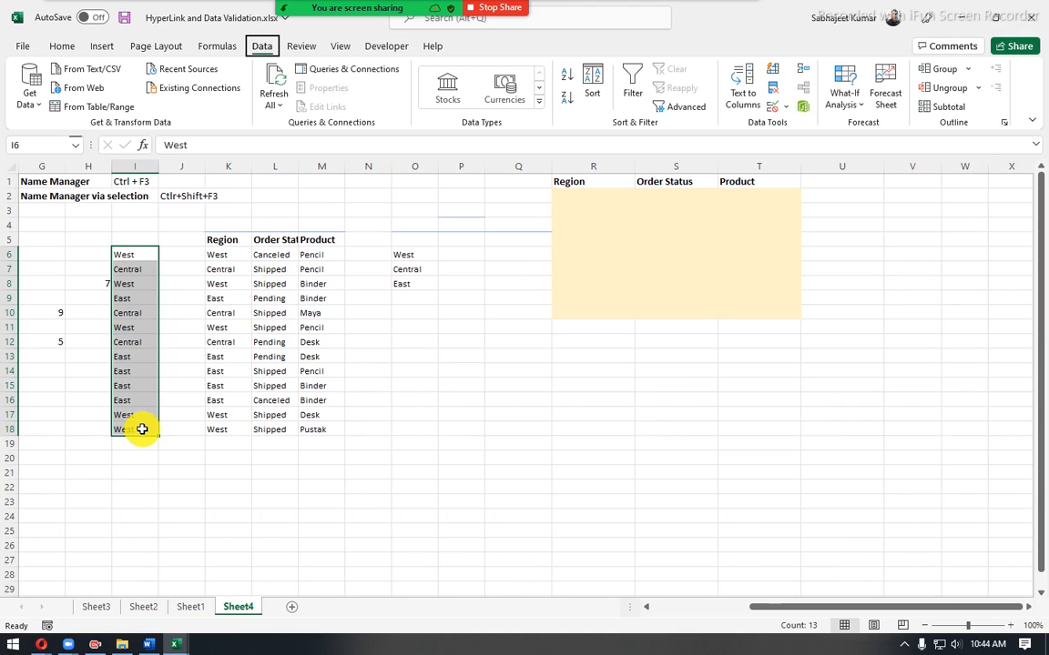
key(a)
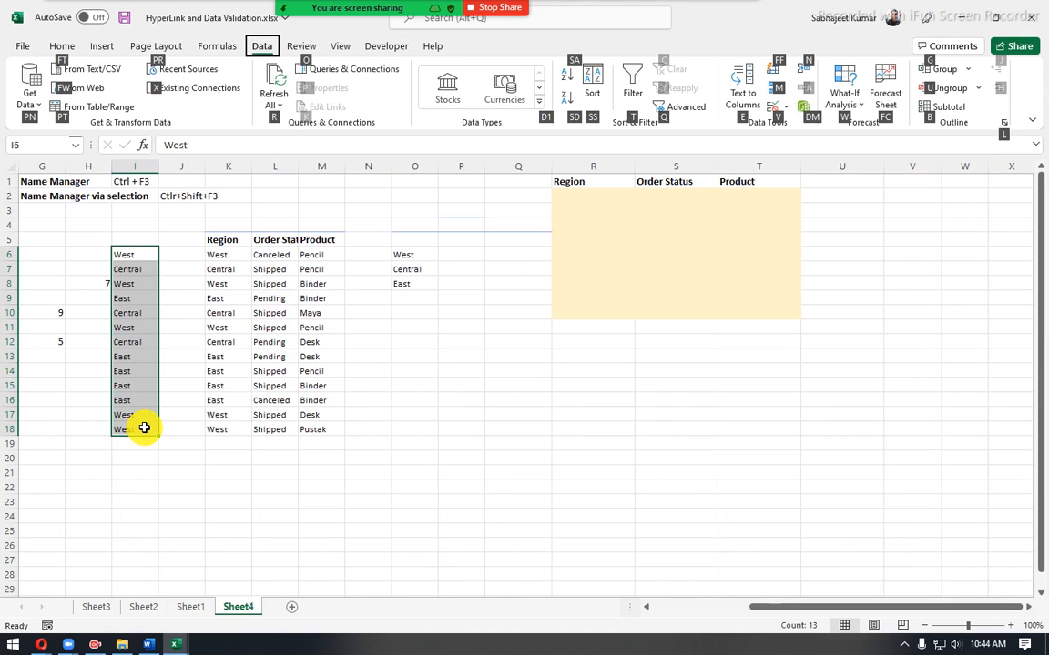
key(m)
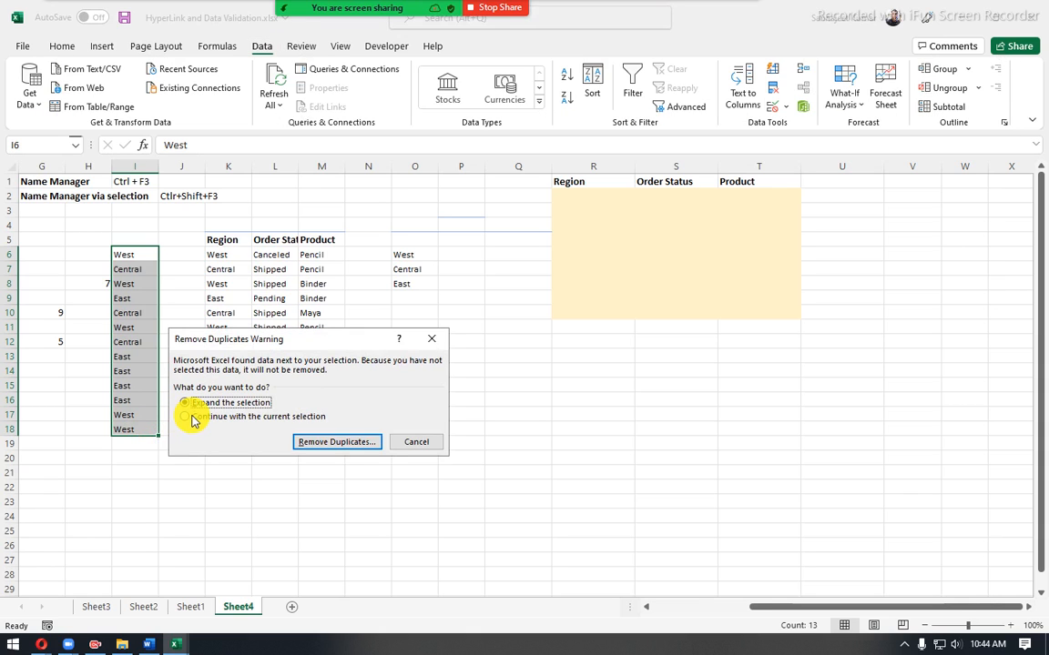
click(192, 418)
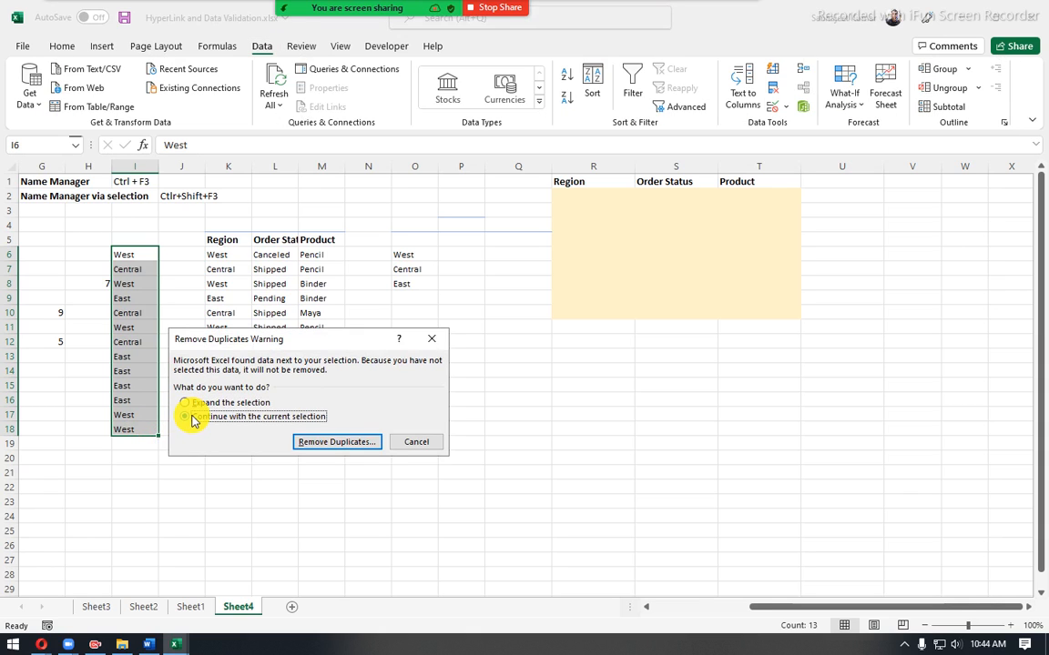
click(330, 446)
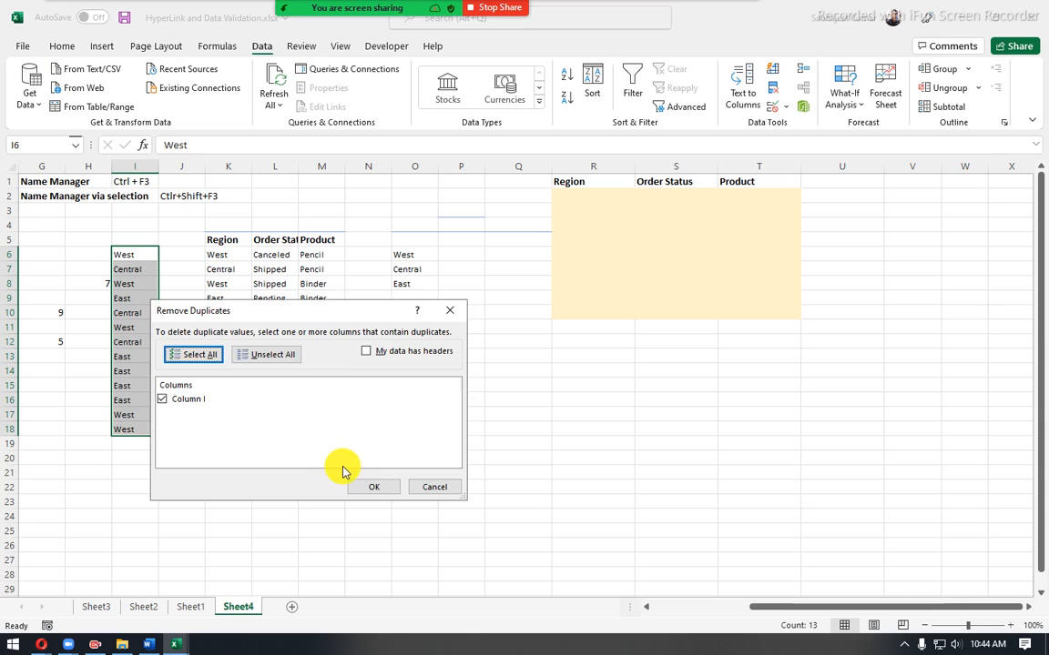
click(365, 487)
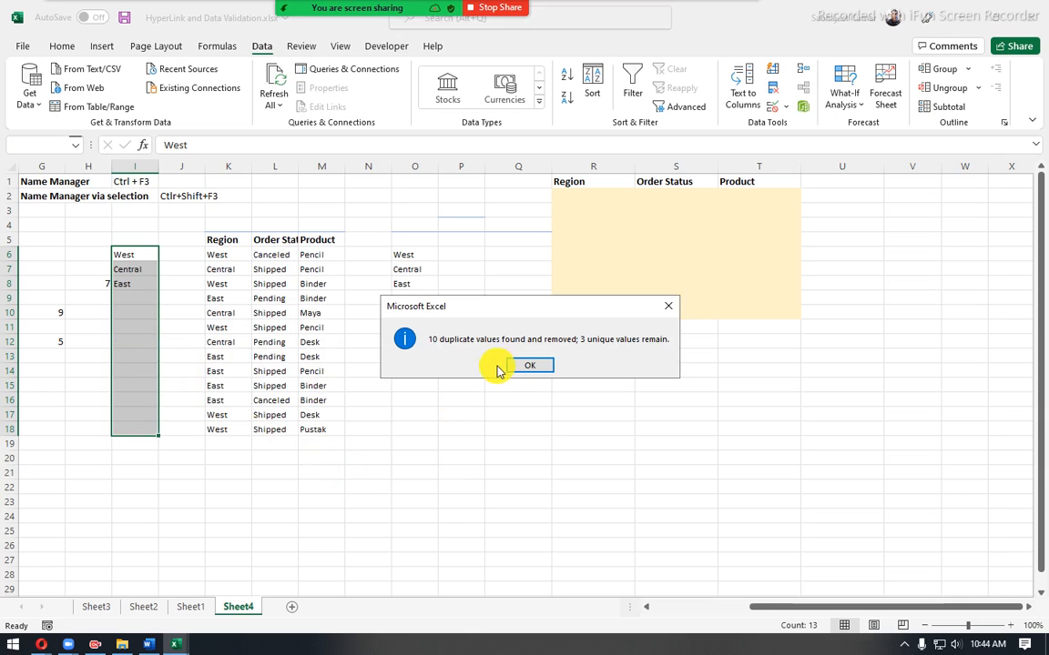
click(516, 368)
drag(581, 199, 593, 310)
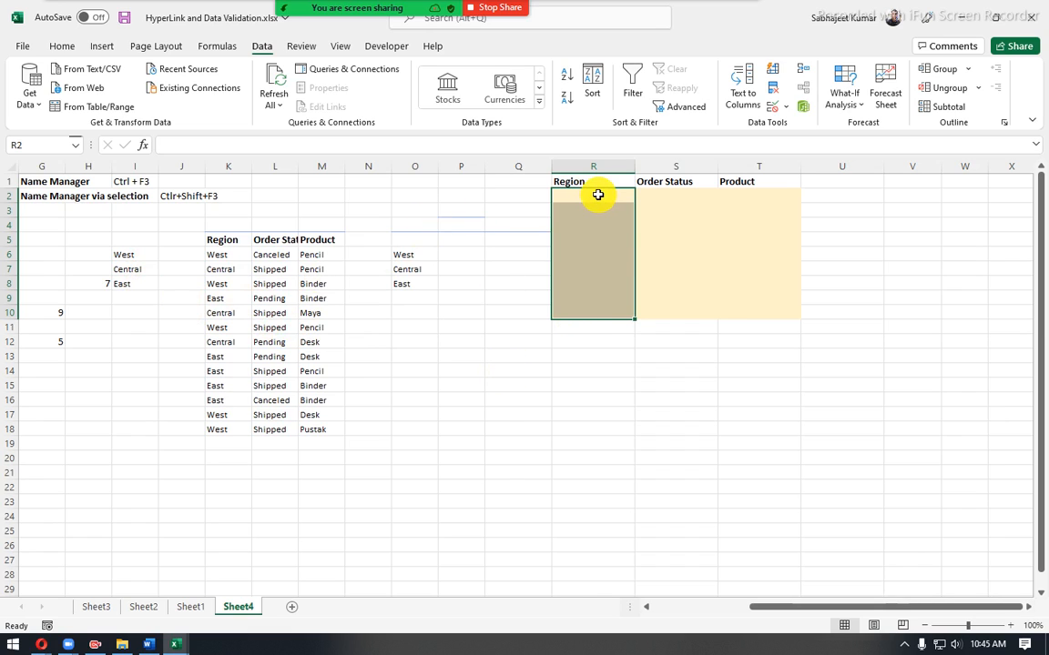
drag(599, 194, 604, 314)
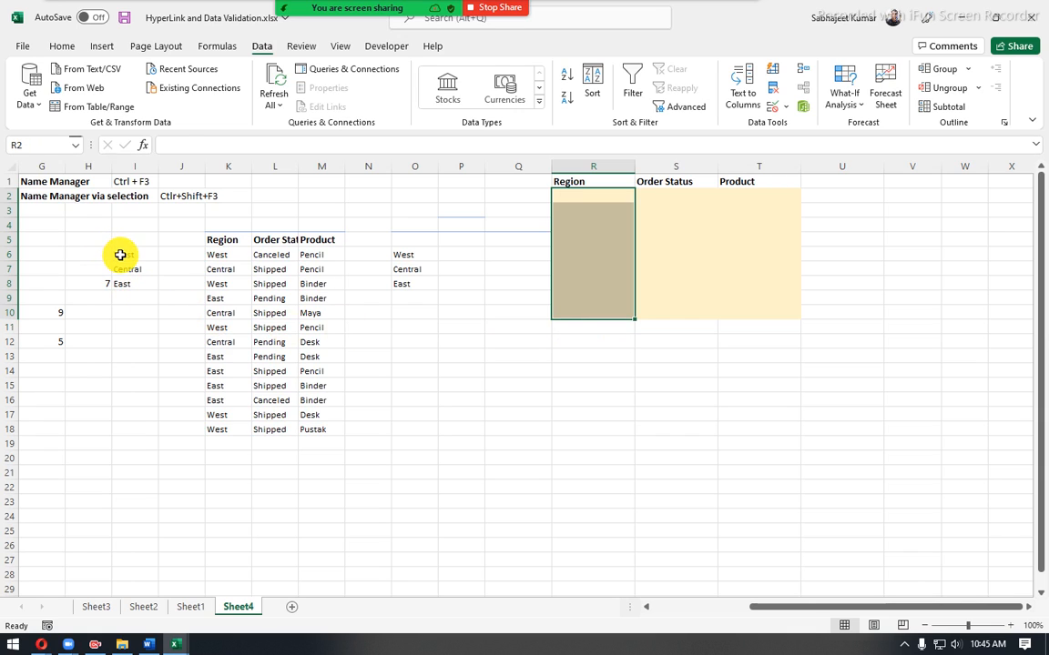
drag(120, 255, 119, 527)
click(566, 193)
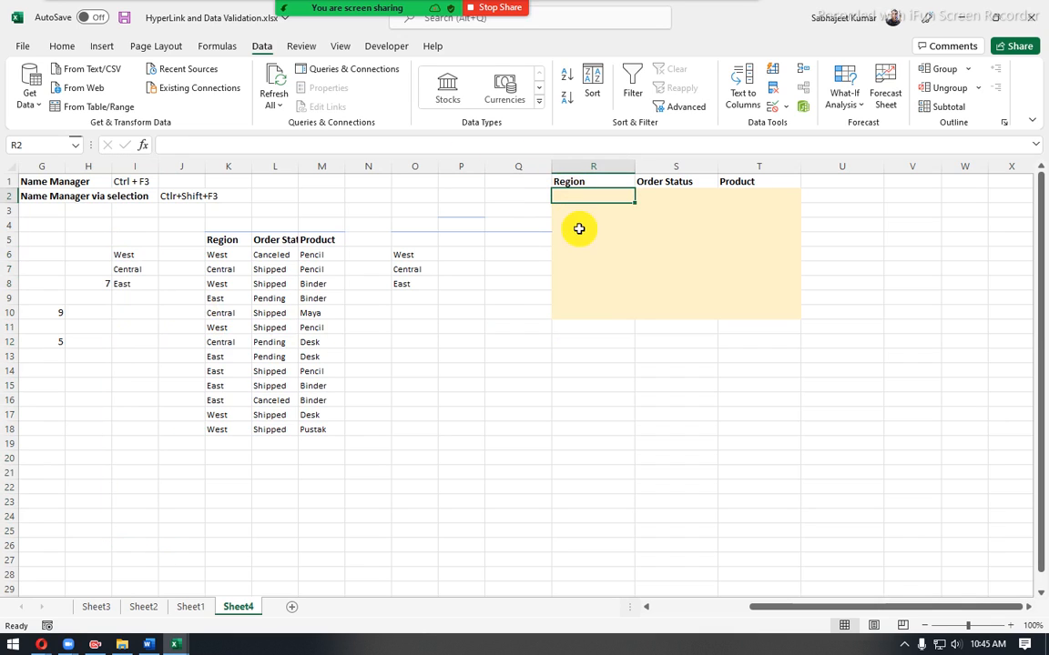
drag(579, 229, 585, 310)
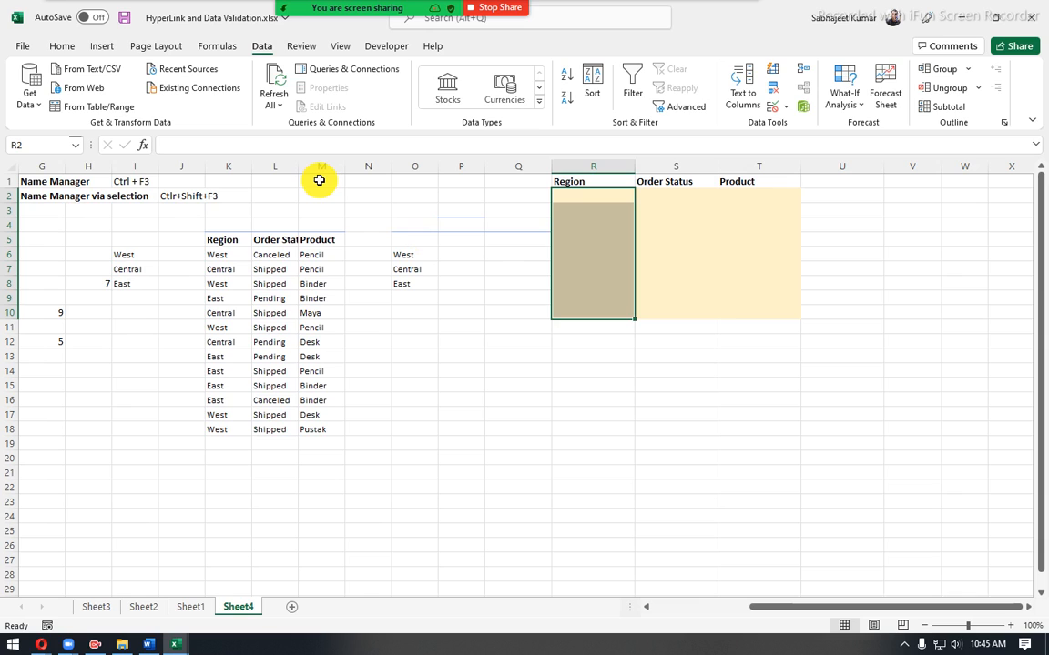
key(alt)
key(a)
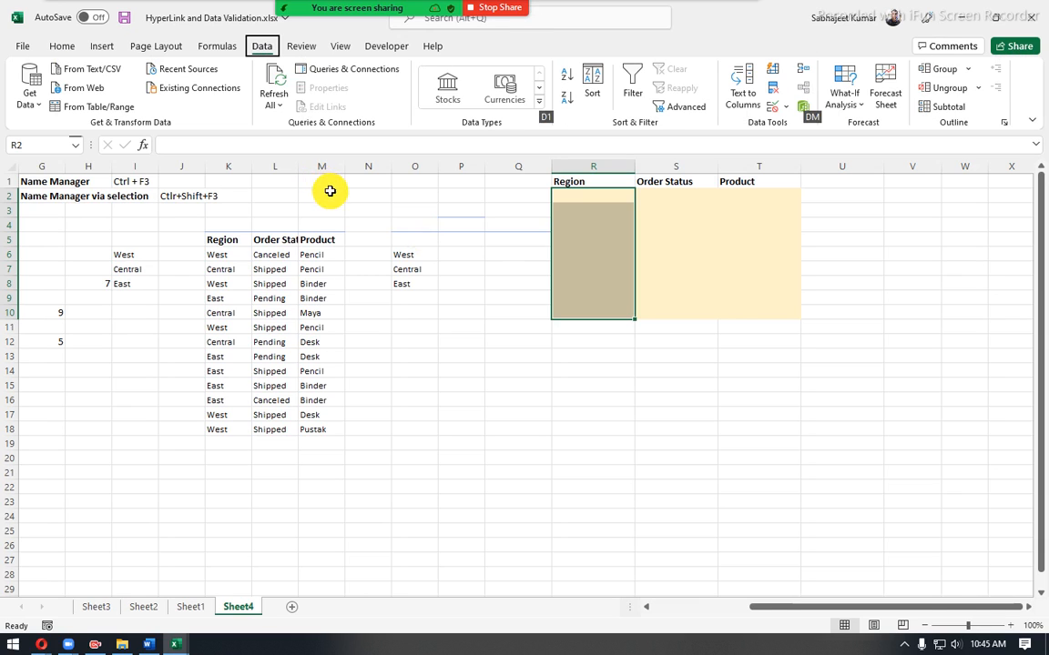
key(Escape)
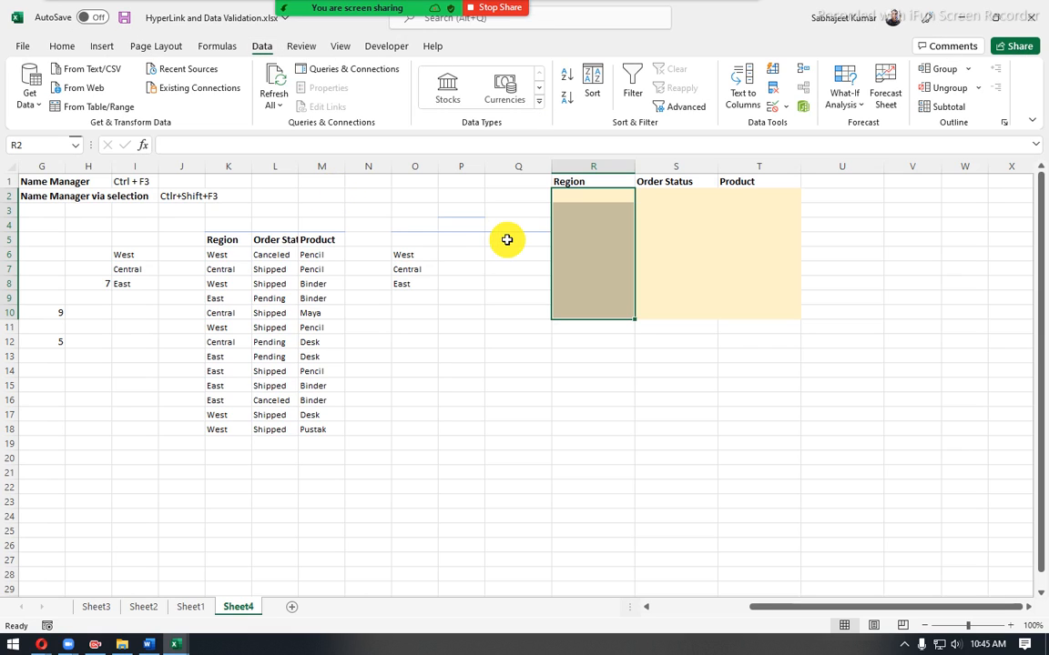
- Enter the note "data validation" in V2 and its shortcut "ALT D L" in V3
click(894, 196)
text(d)
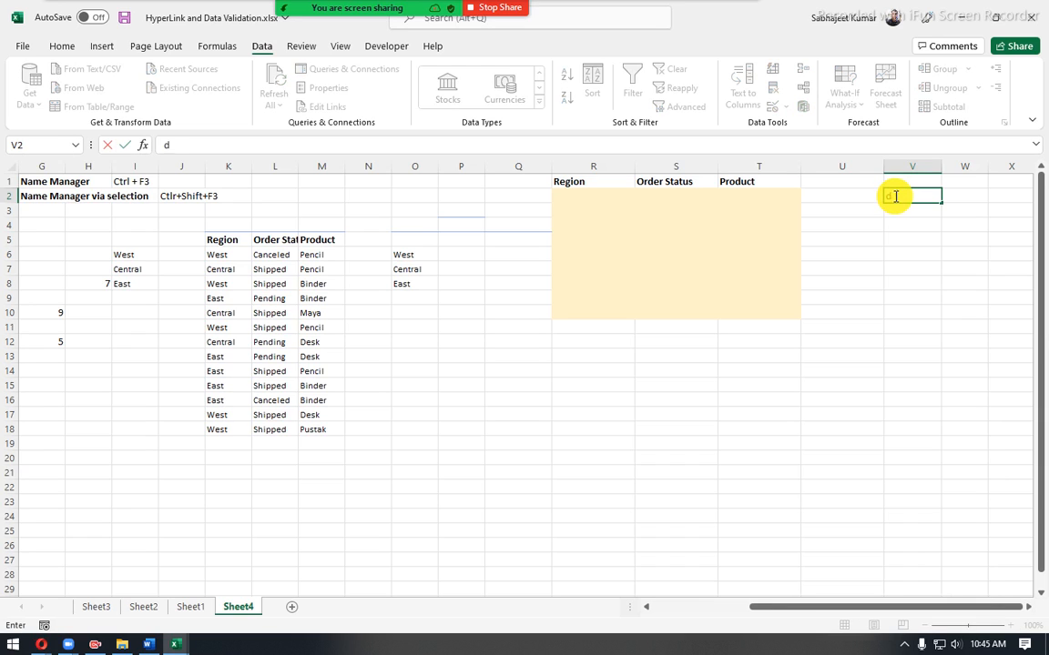
text(ata validation)
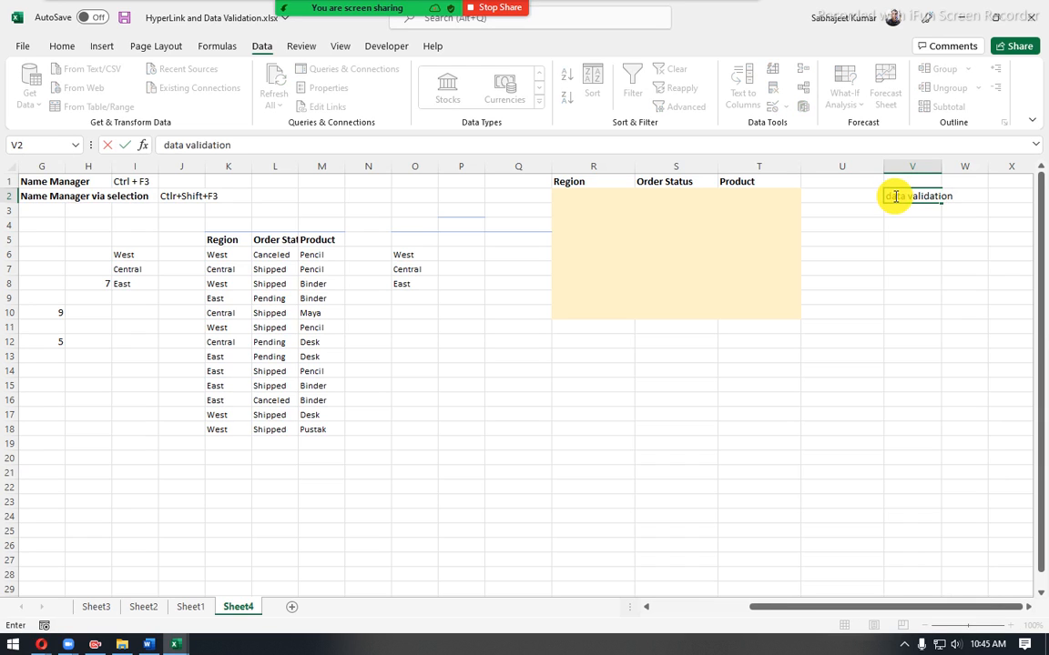
key(Return)
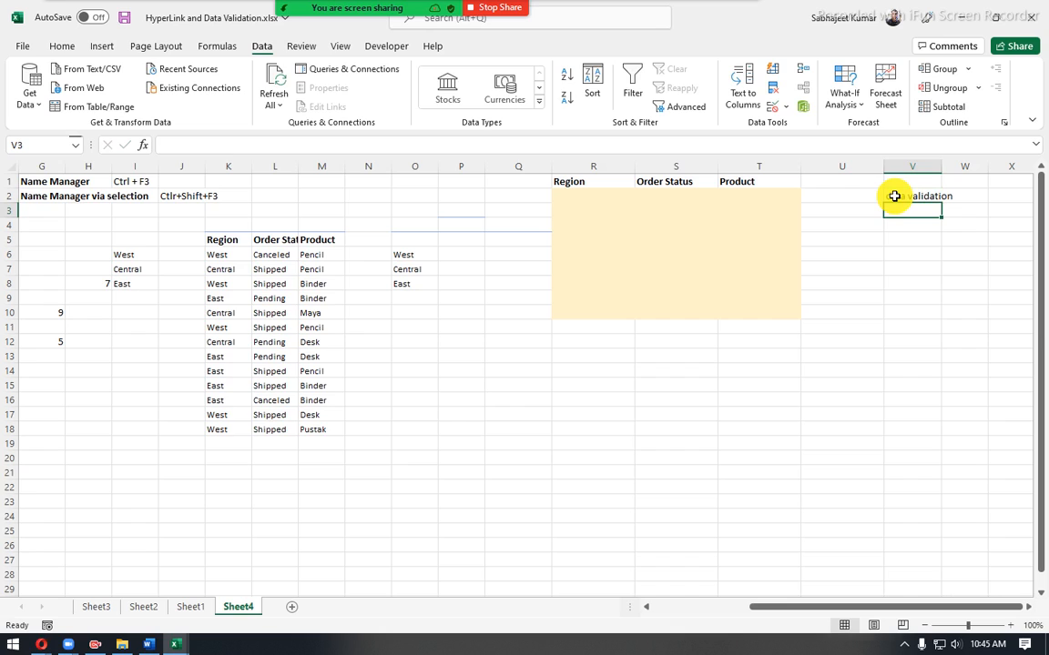
text(ALD)
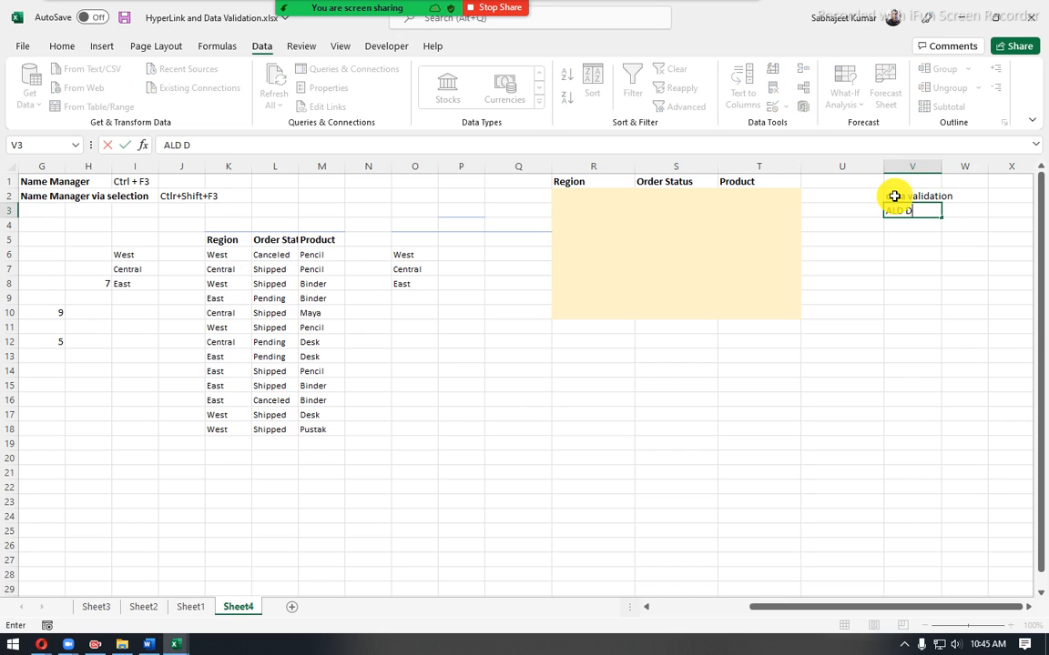
key(BackSpace)
text(T D L)
key(Return)
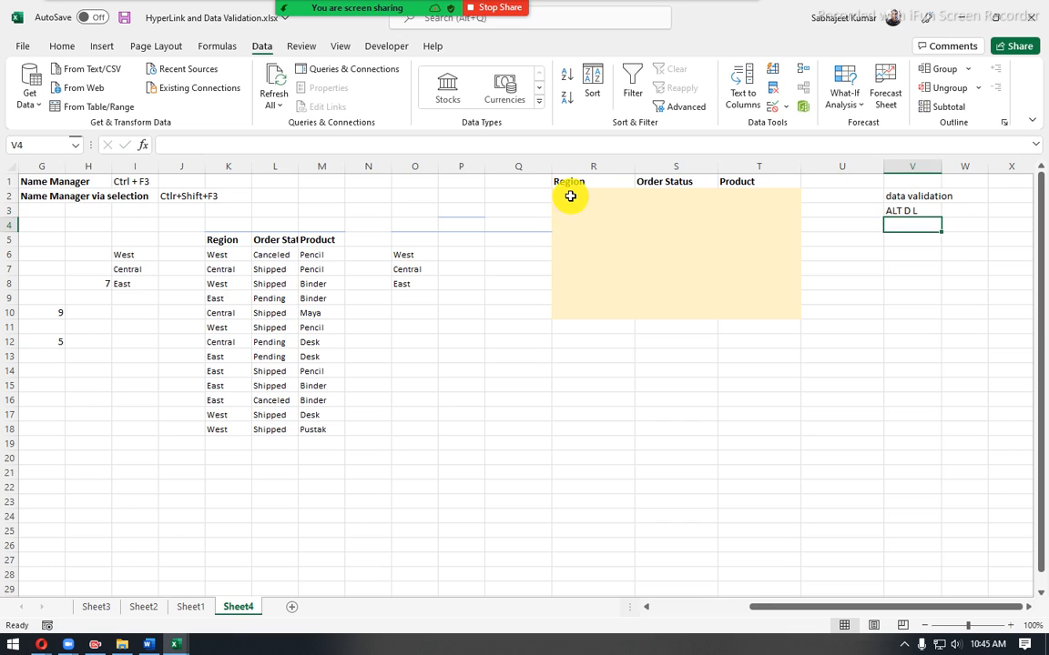
- Select the Region cells R2:R10, look at their Data Validation settings and close them without changes
drag(569, 191, 586, 317)
key(alt)
key(d)
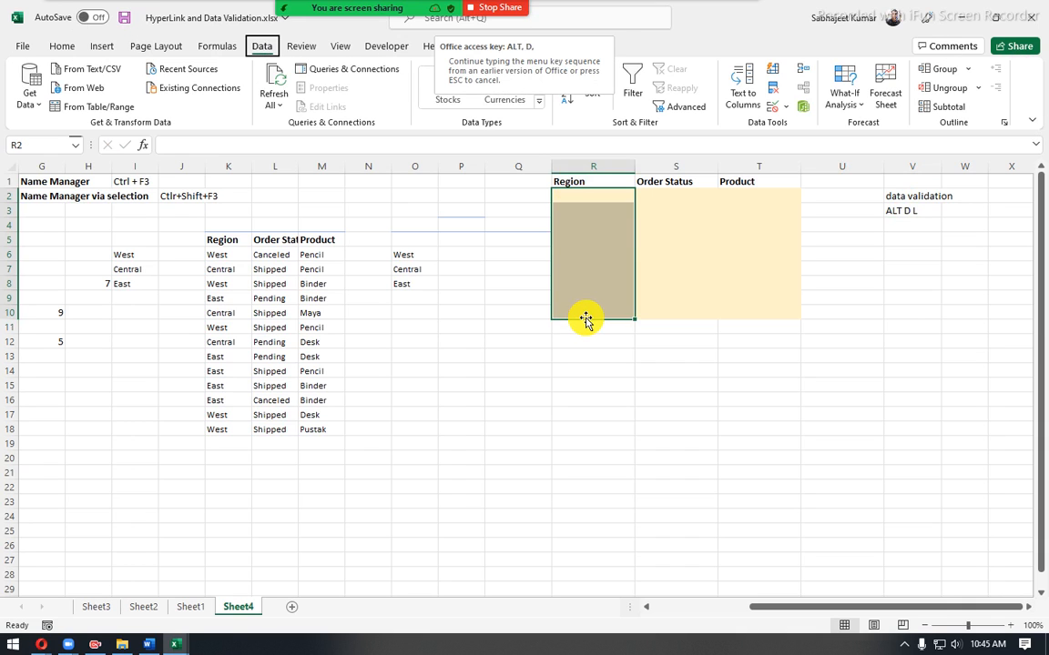
key(l)
drag(299, 292, 525, 361)
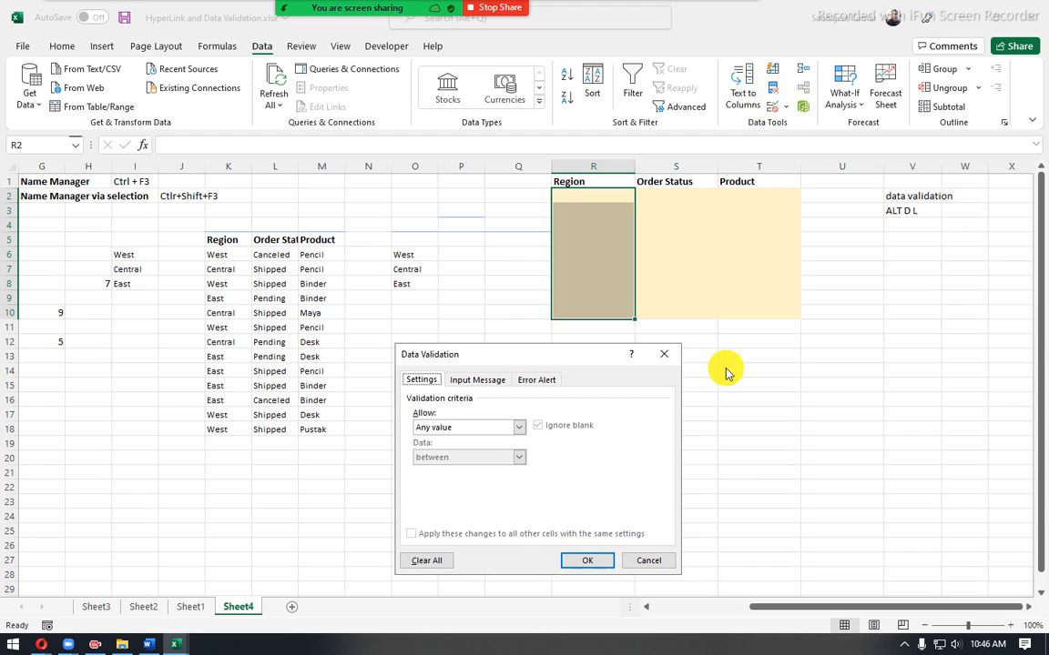
click(659, 559)
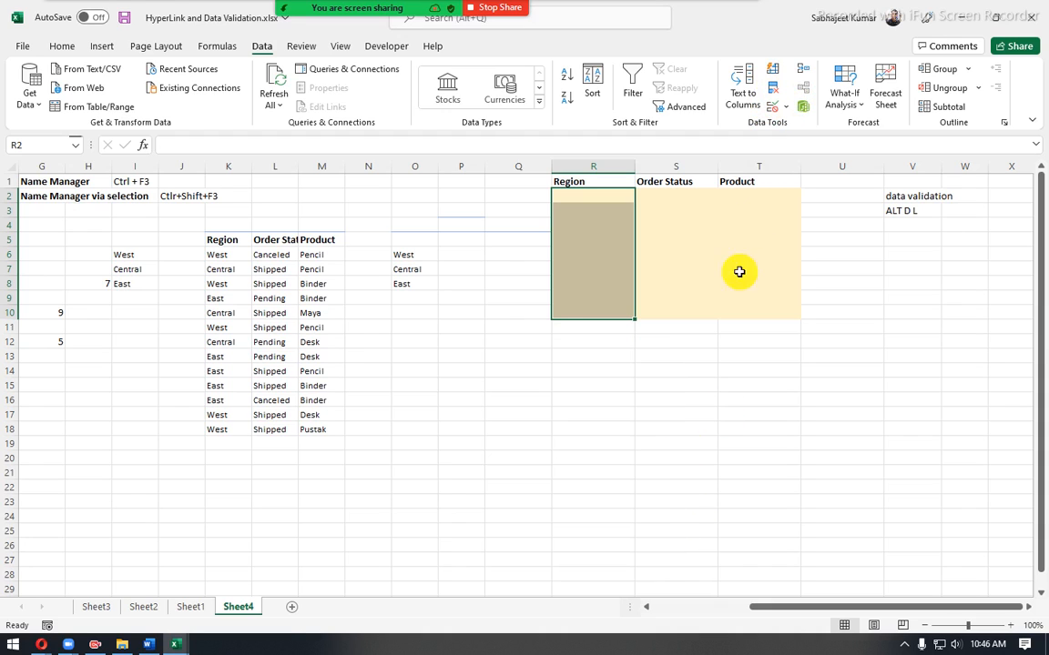
- Open Data Validation for the Region cells R2:R10 and set the allowed type to List
click(788, 107)
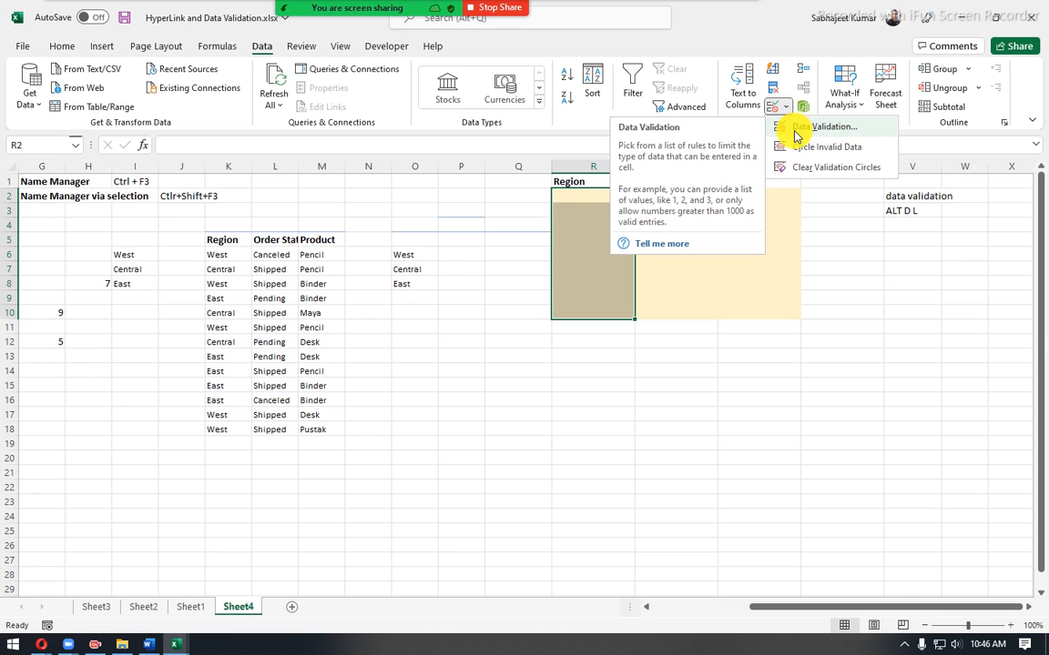
click(795, 136)
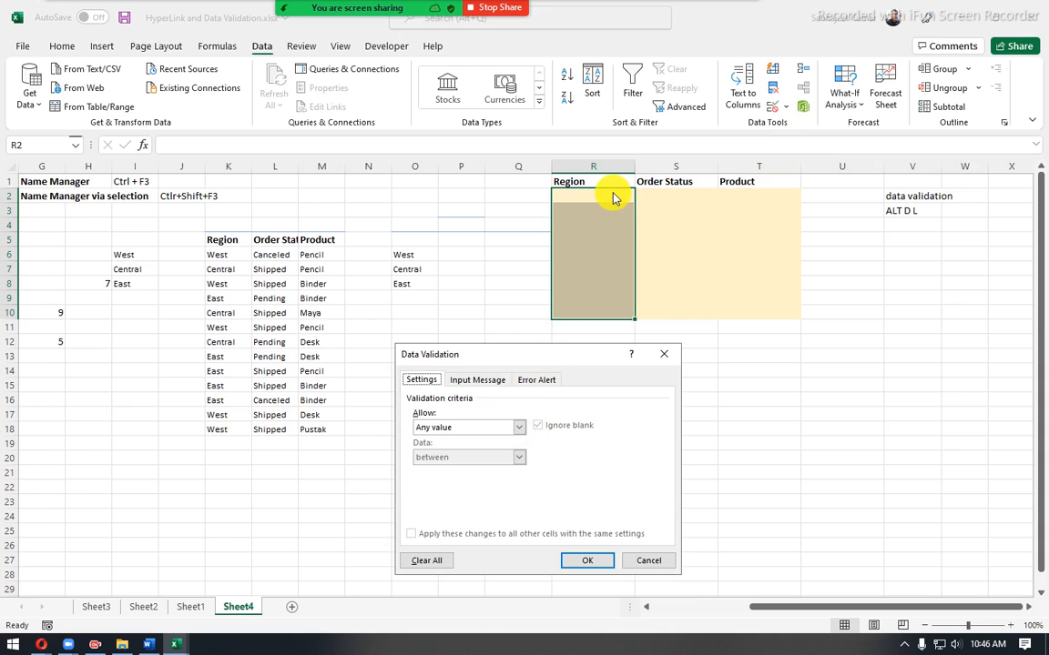
click(519, 428)
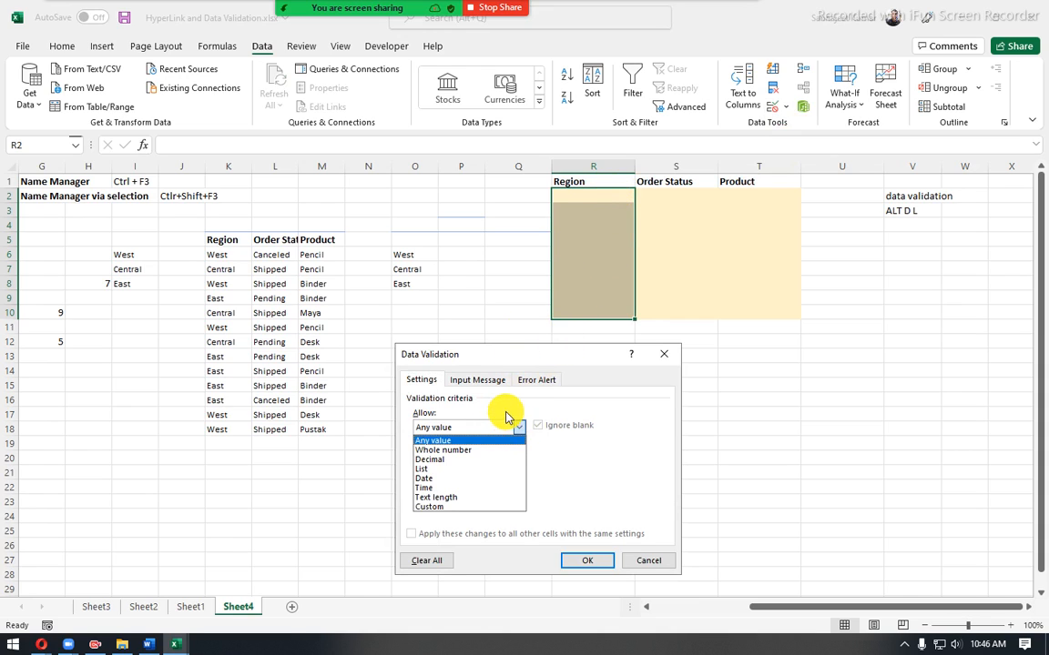
click(505, 426)
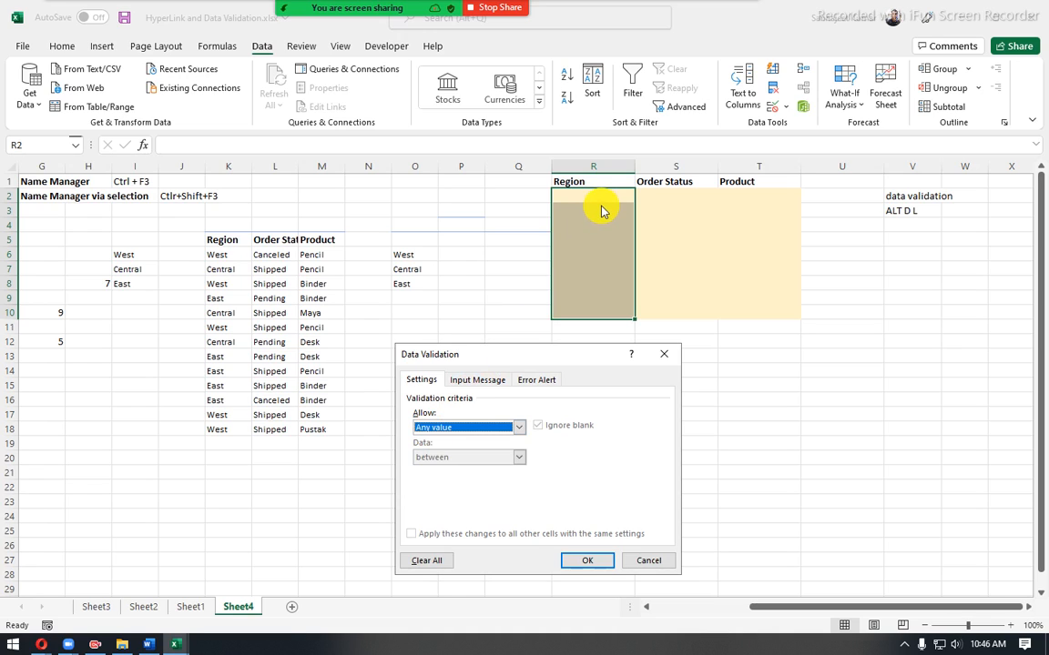
click(521, 428)
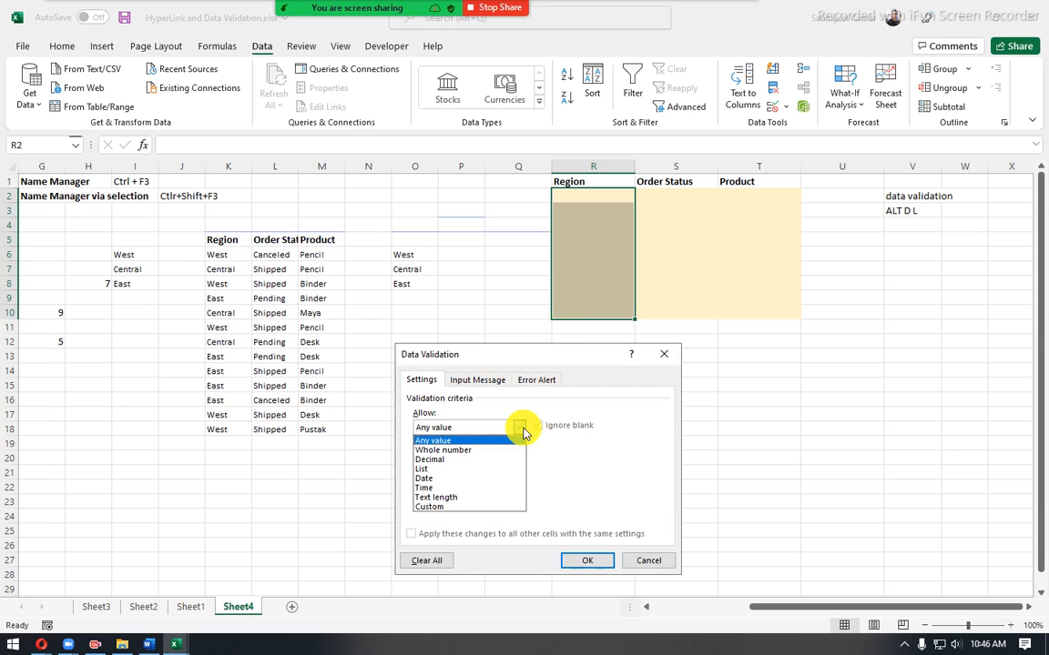
click(429, 469)
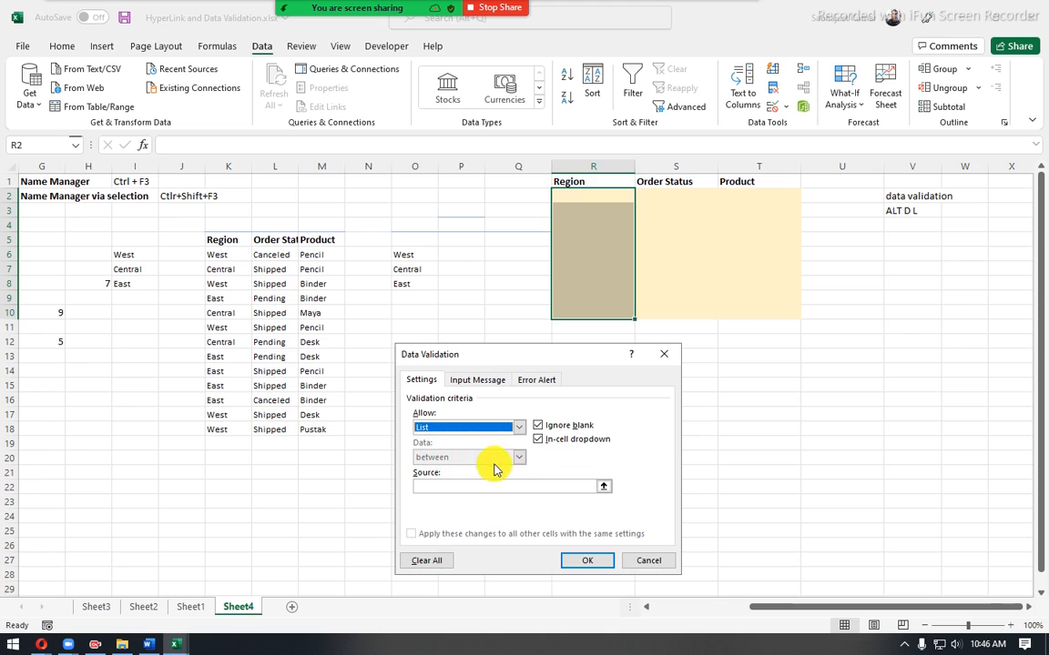
- Look at the comparison options of the Whole number type and return the allowed type to List
click(513, 434)
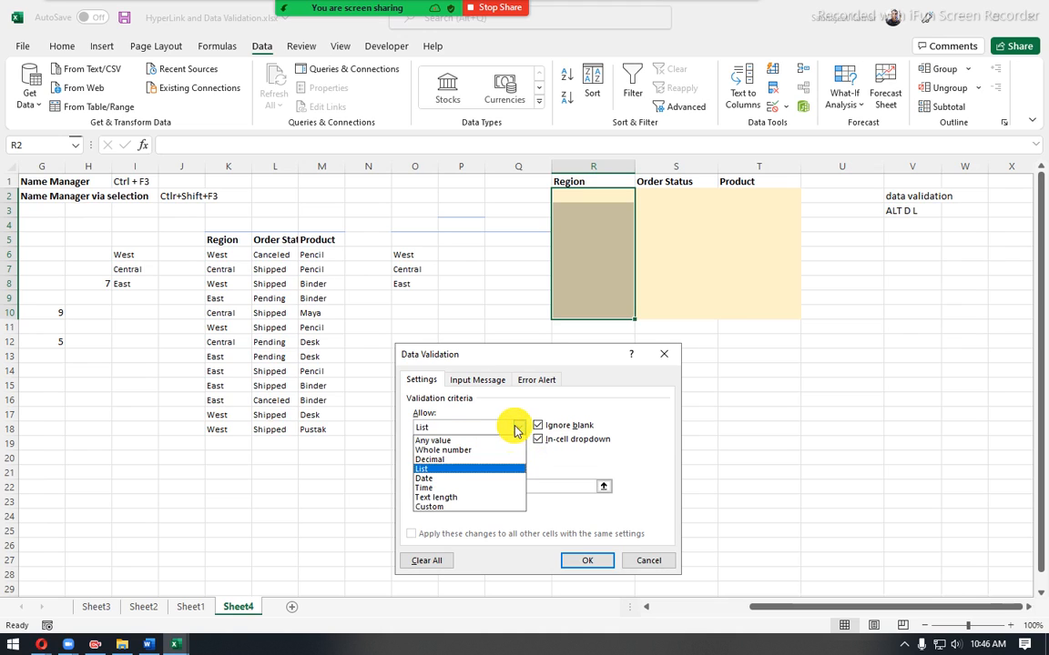
click(476, 445)
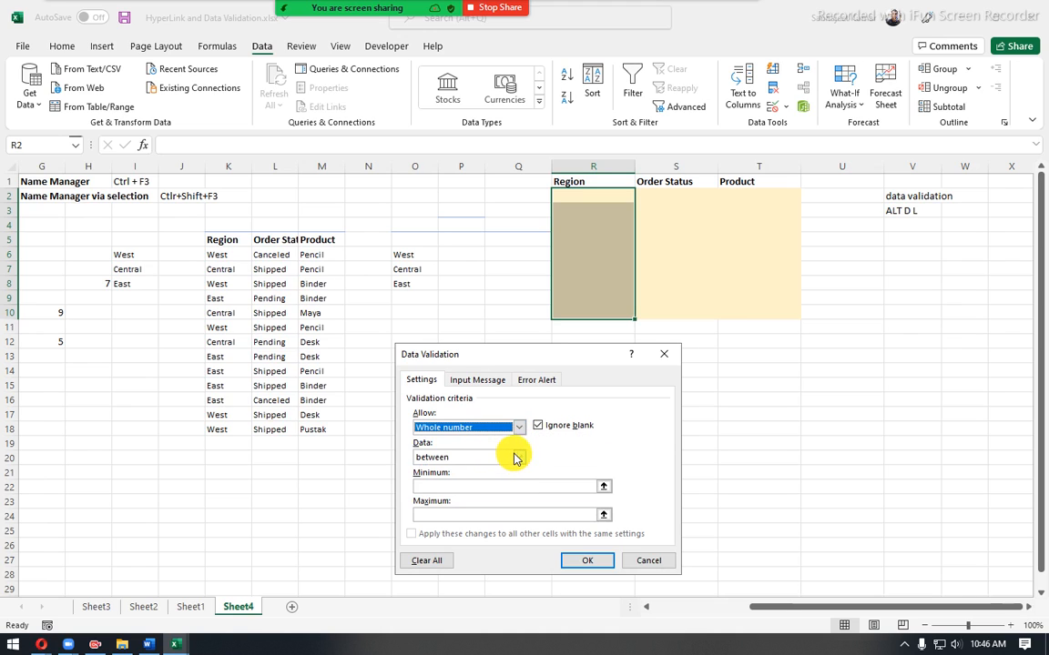
click(519, 457)
click(593, 465)
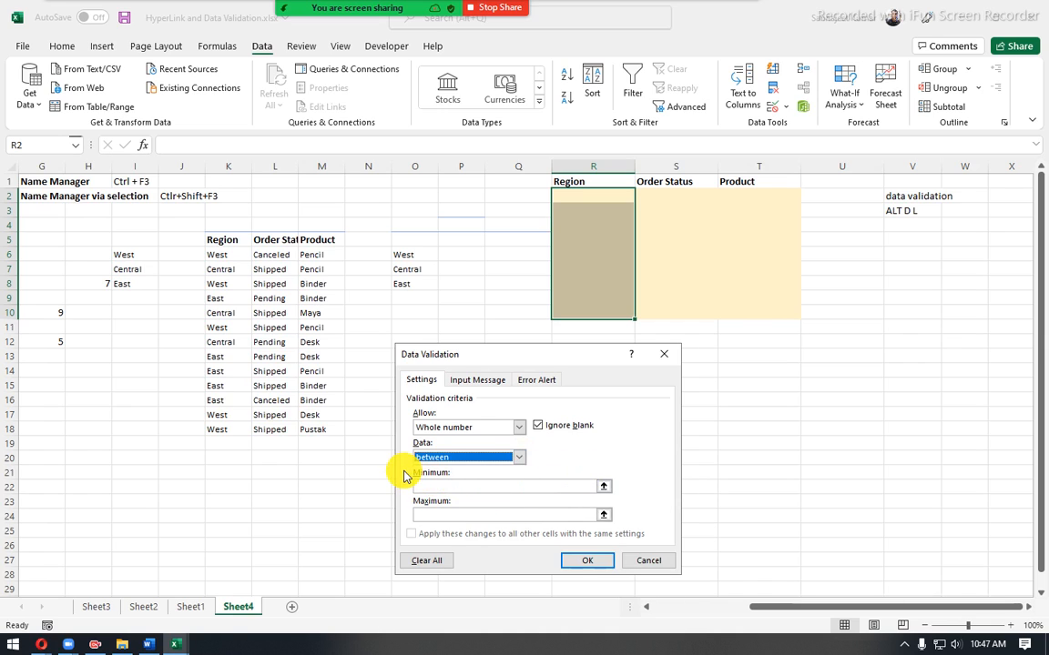
click(513, 427)
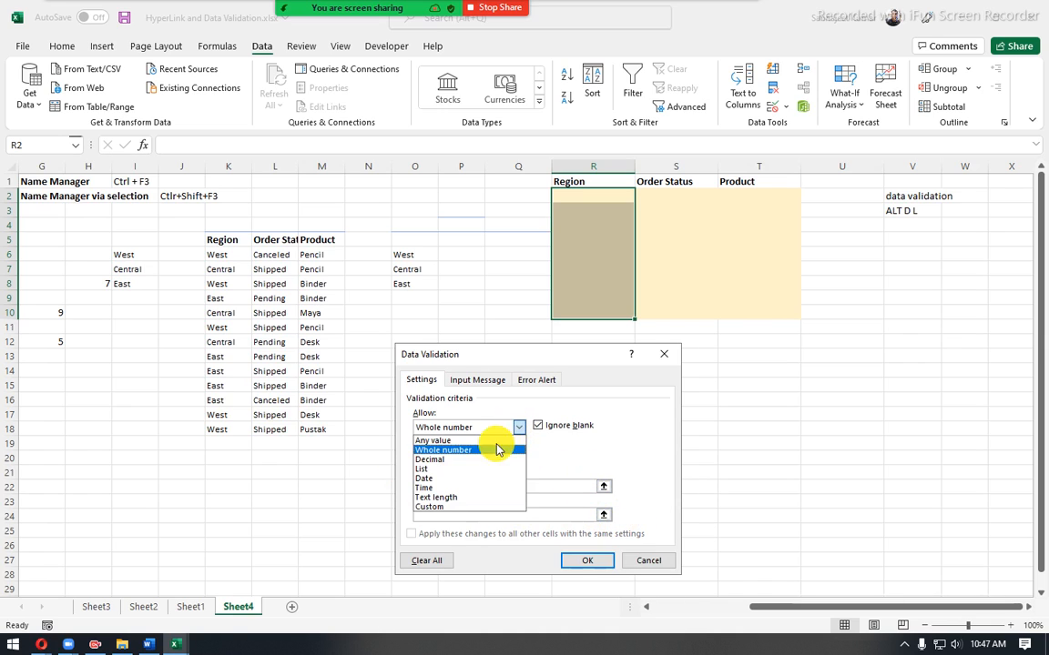
click(442, 470)
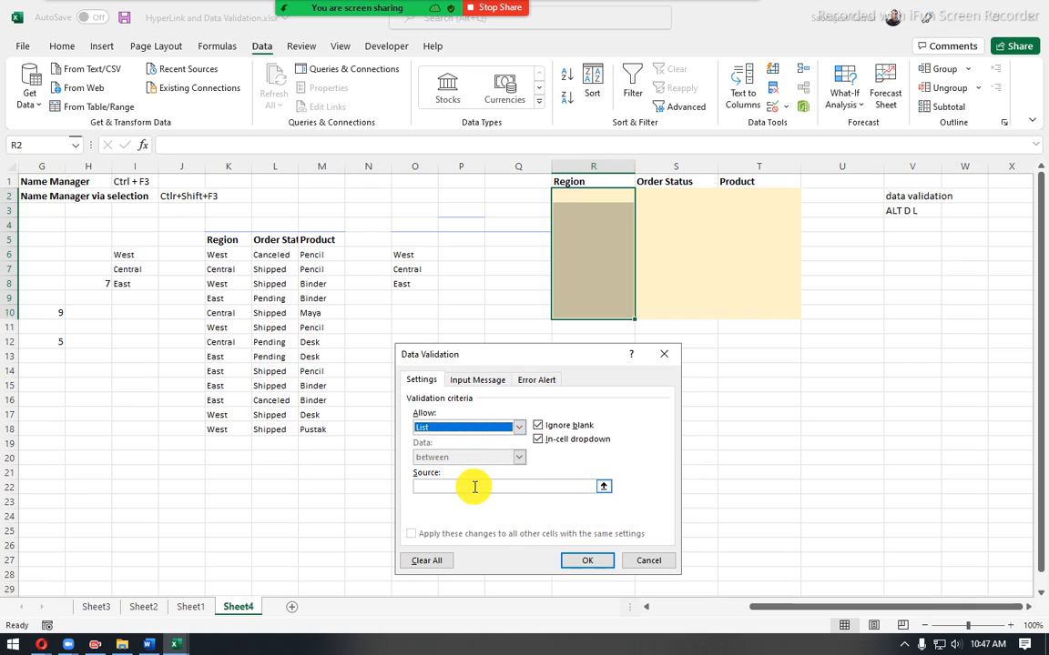
- Enter "West, East" as the list source for the Region cells' data validation
click(474, 487)
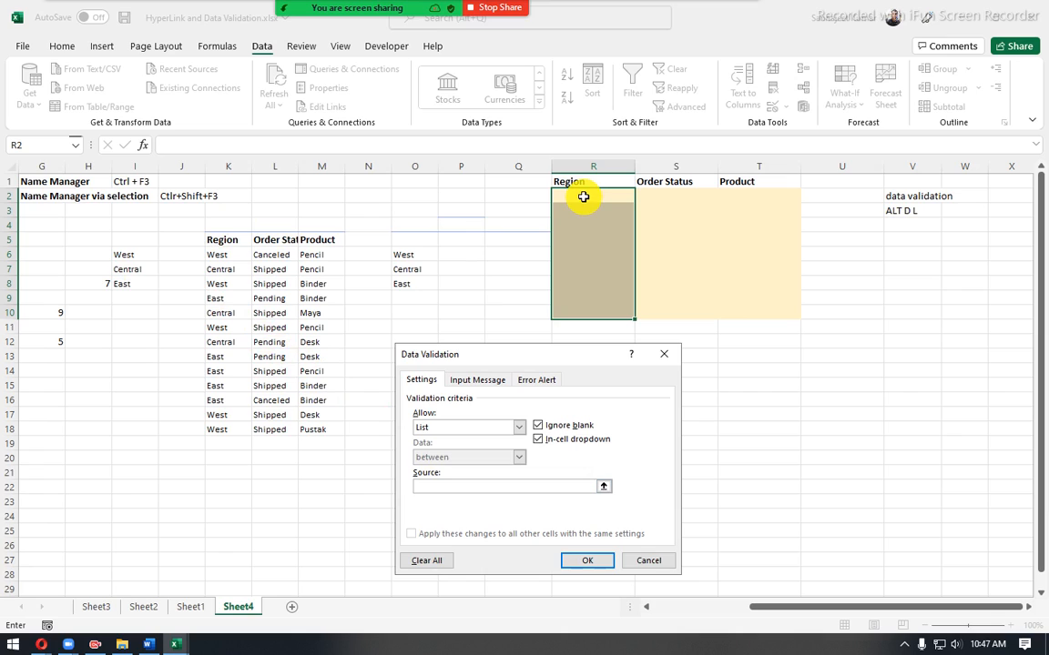
text(West, East)
- Give the Region cells an input message titled "Zone" with the text "East and West accepted only"
click(476, 380)
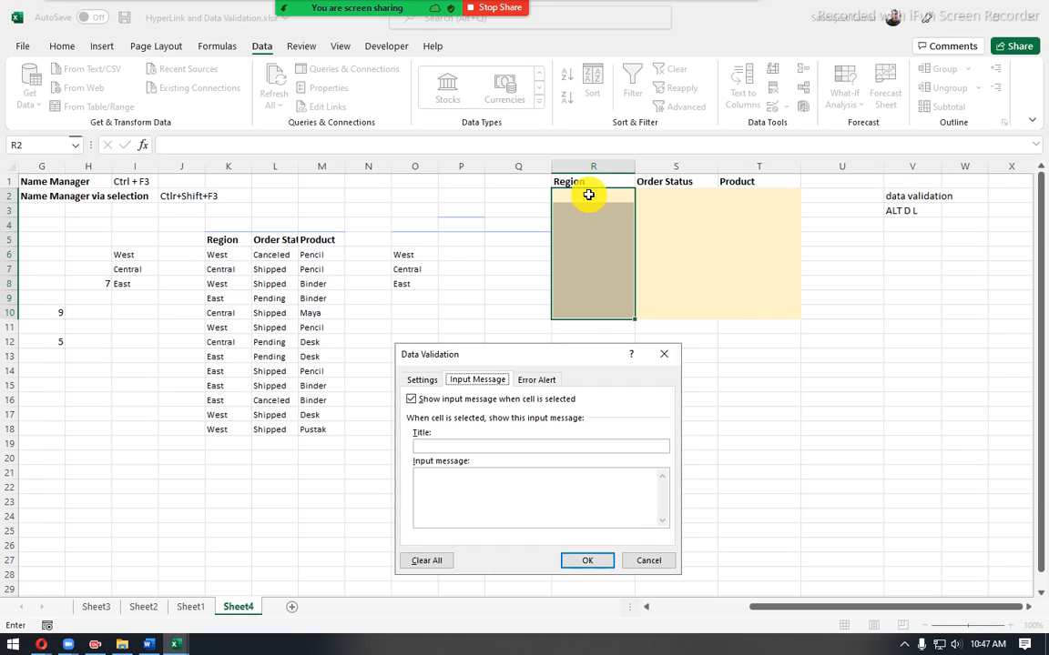
click(457, 446)
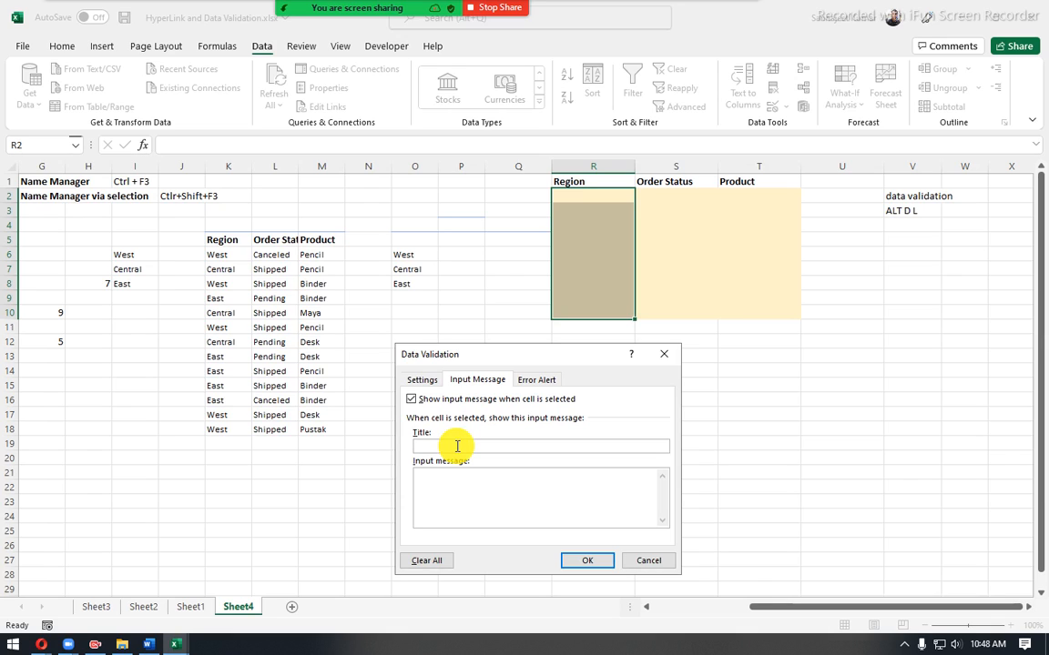
text(Zone)
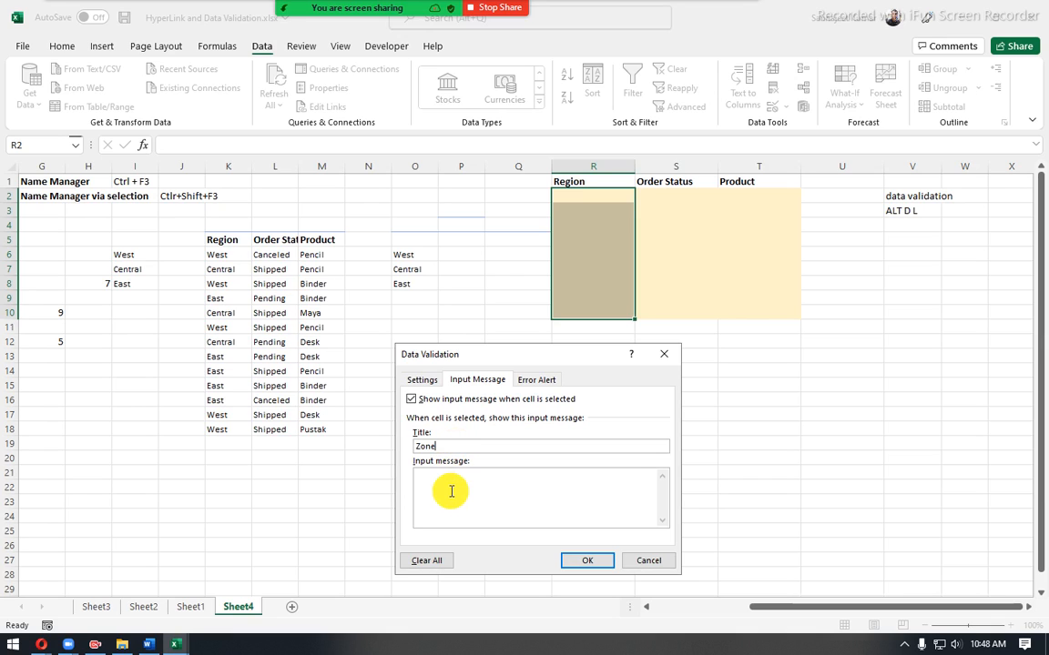
click(452, 489)
text(East and West ac)
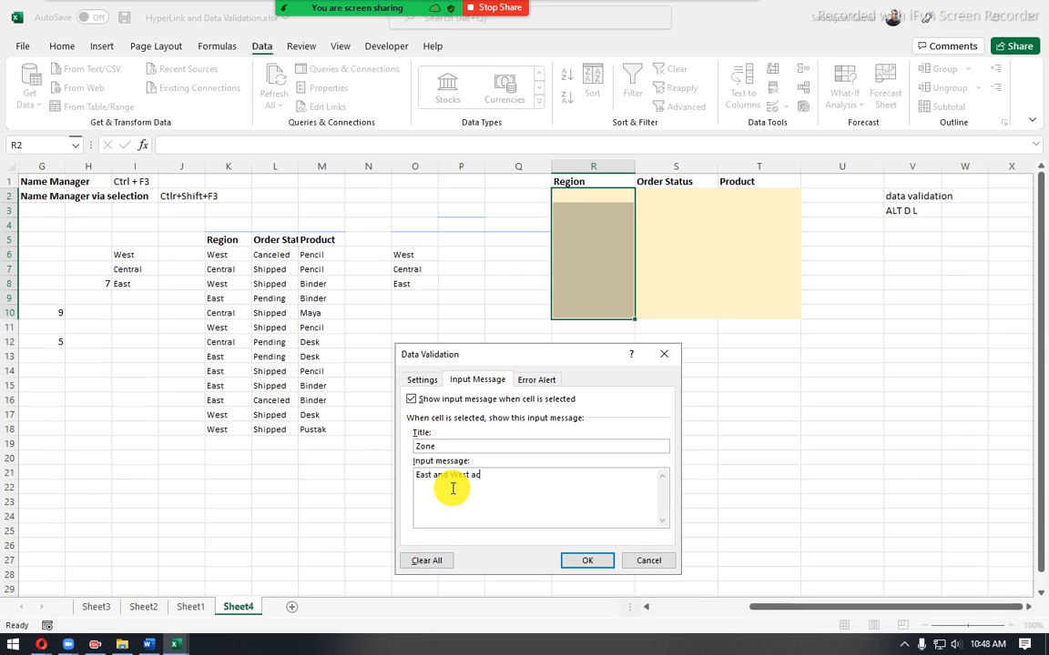
text(cepted only)
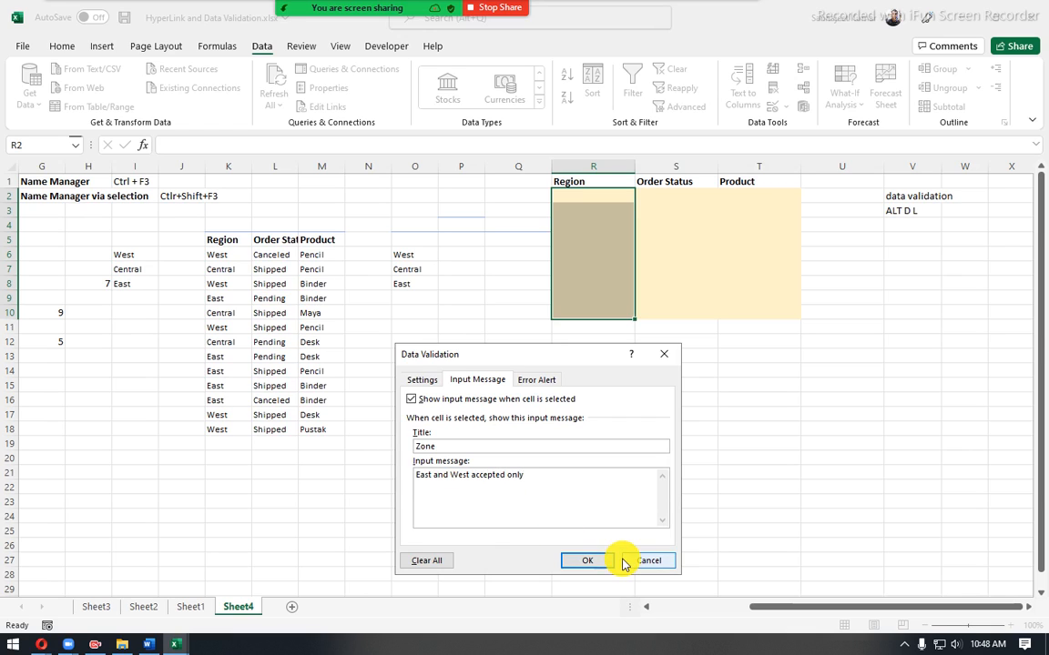
- Switch the Region cells' error alert off and back on, and show the available alert styles
click(537, 380)
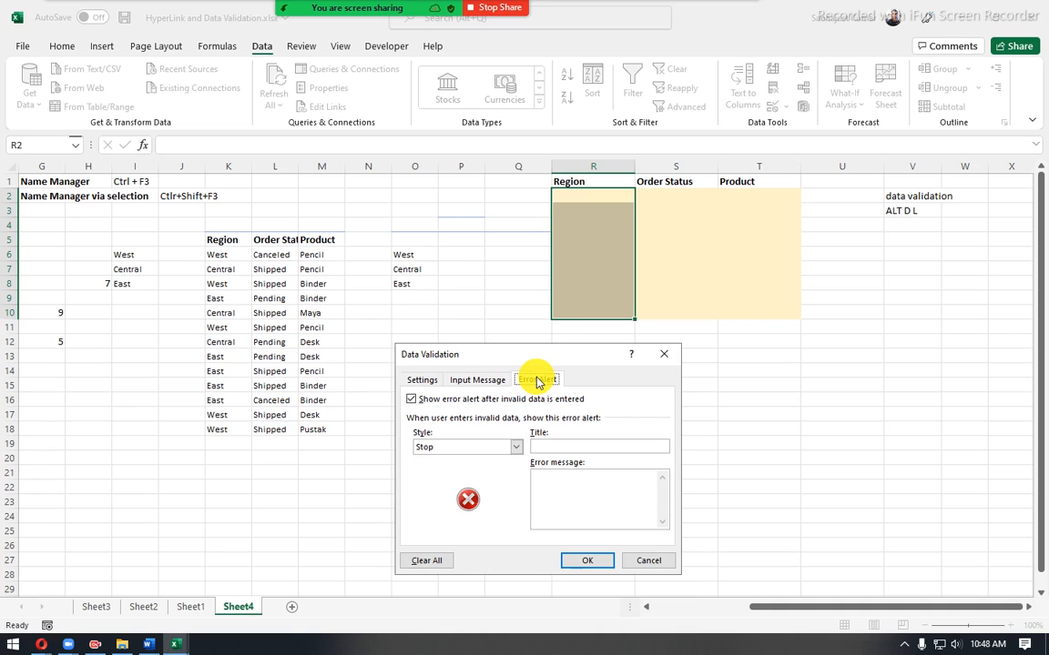
click(410, 400)
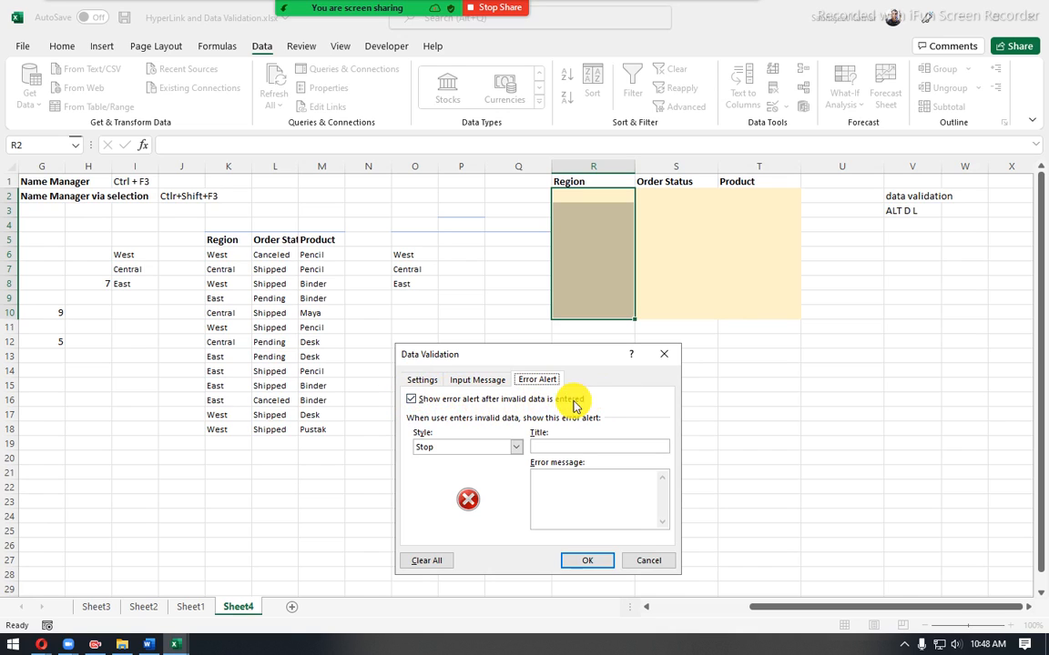
click(411, 399)
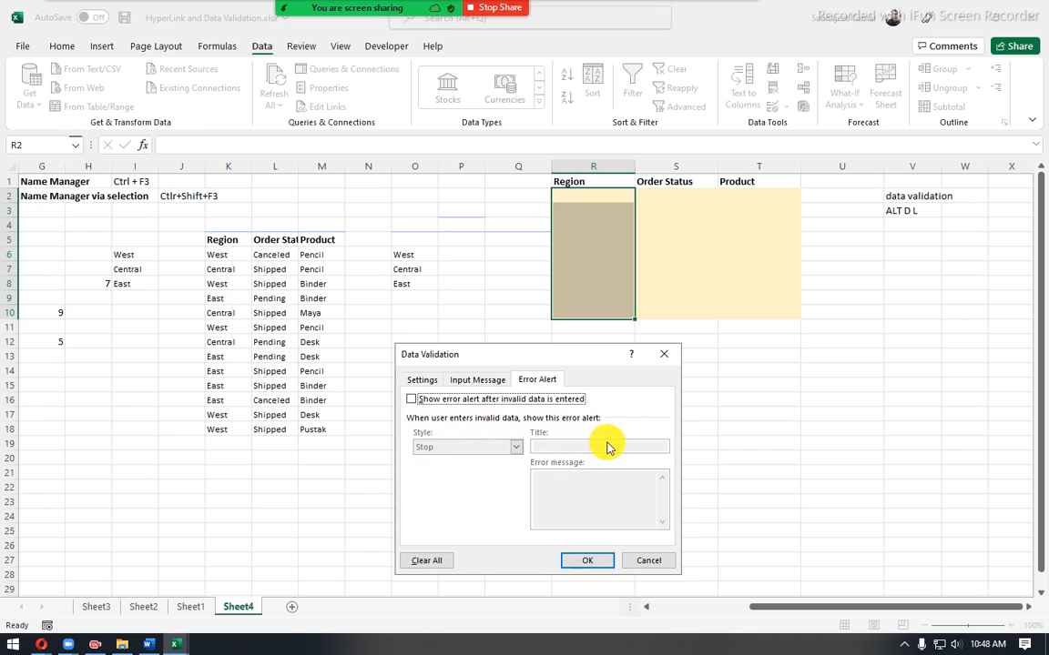
click(415, 400)
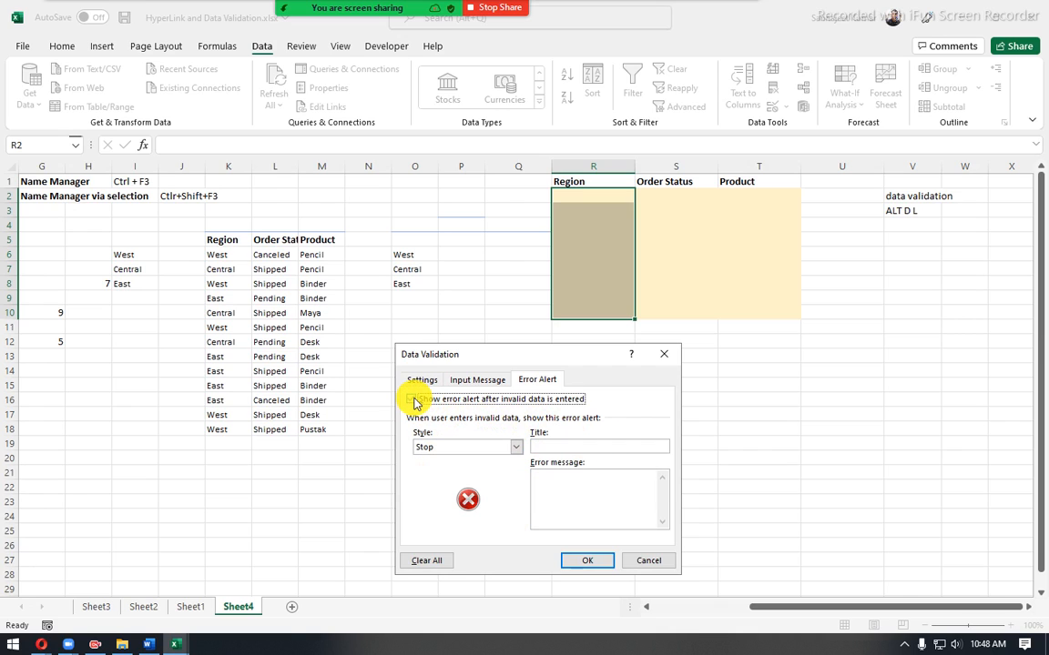
click(517, 447)
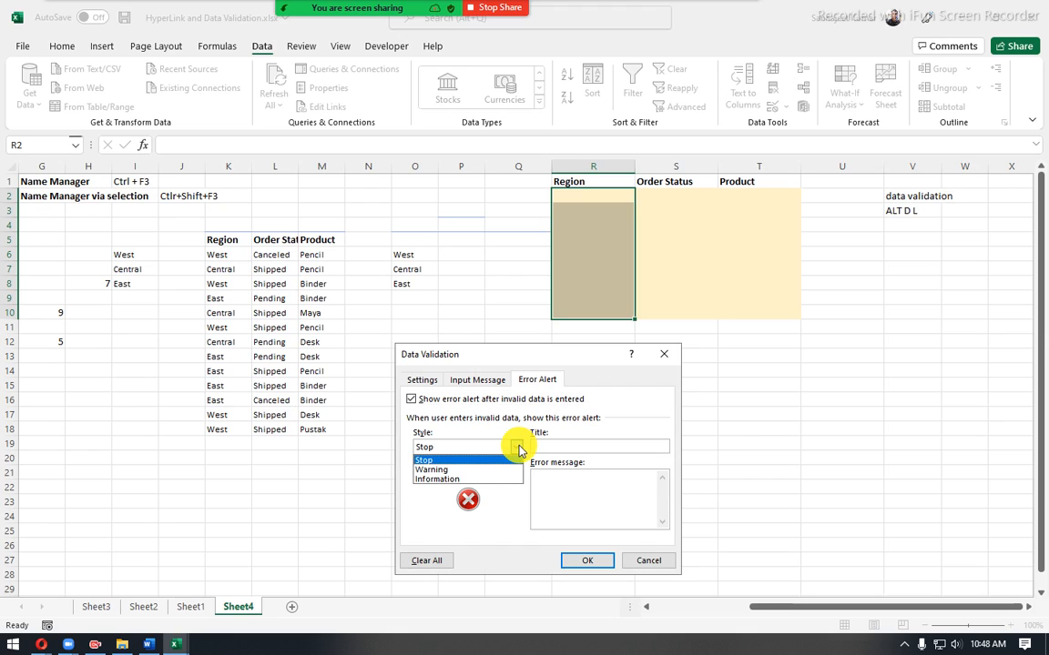
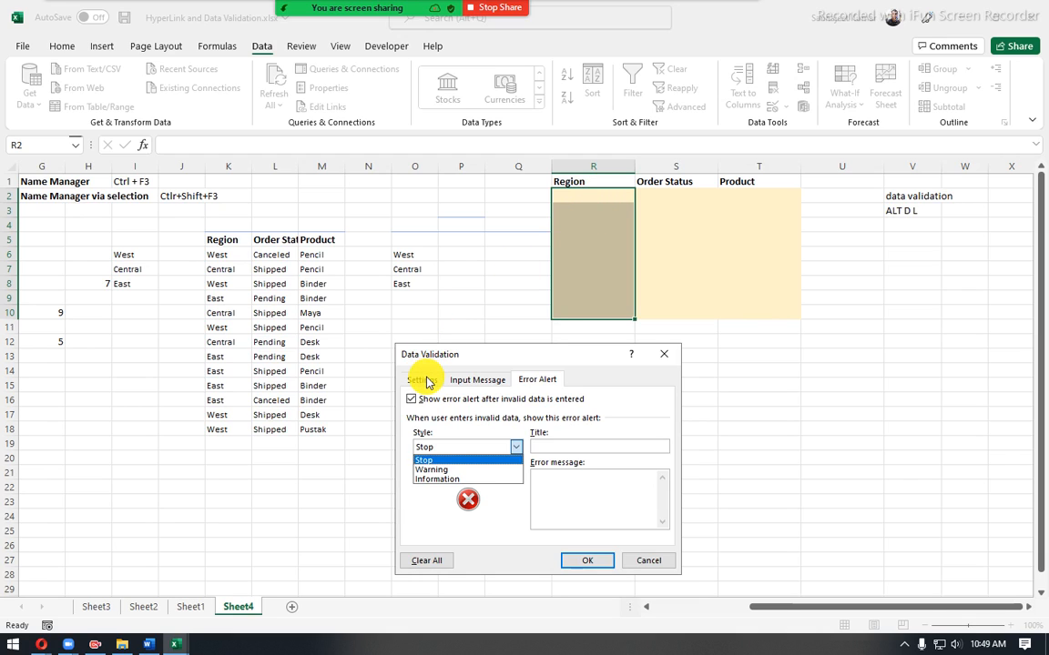
- Keep the Region cells' error alert style as Stop and give the alert the title "Unacceptable"
click(443, 461)
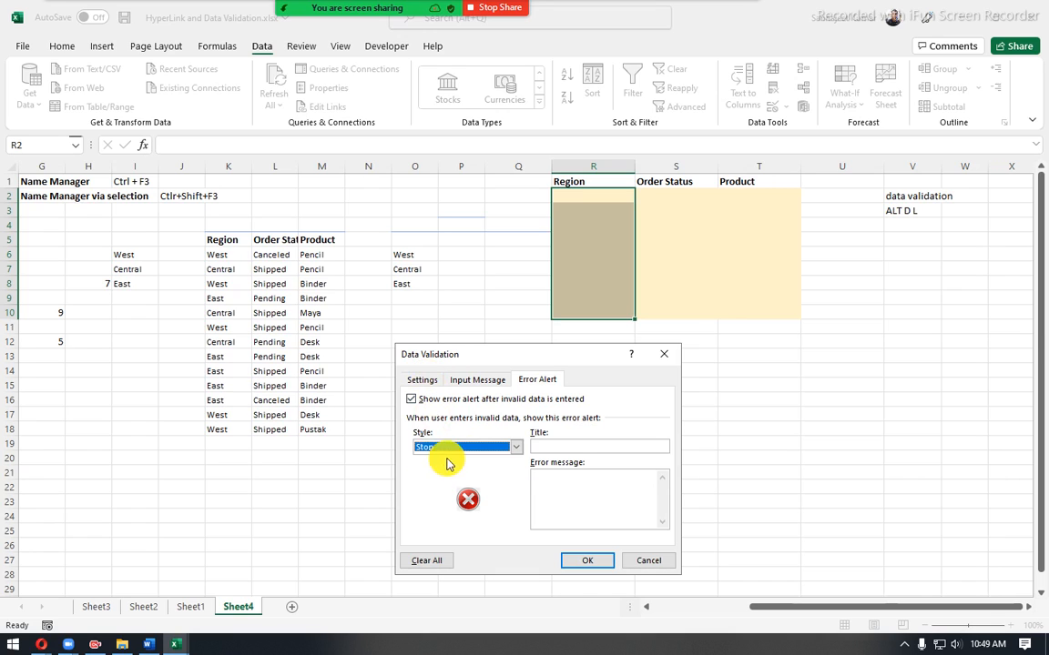
click(547, 444)
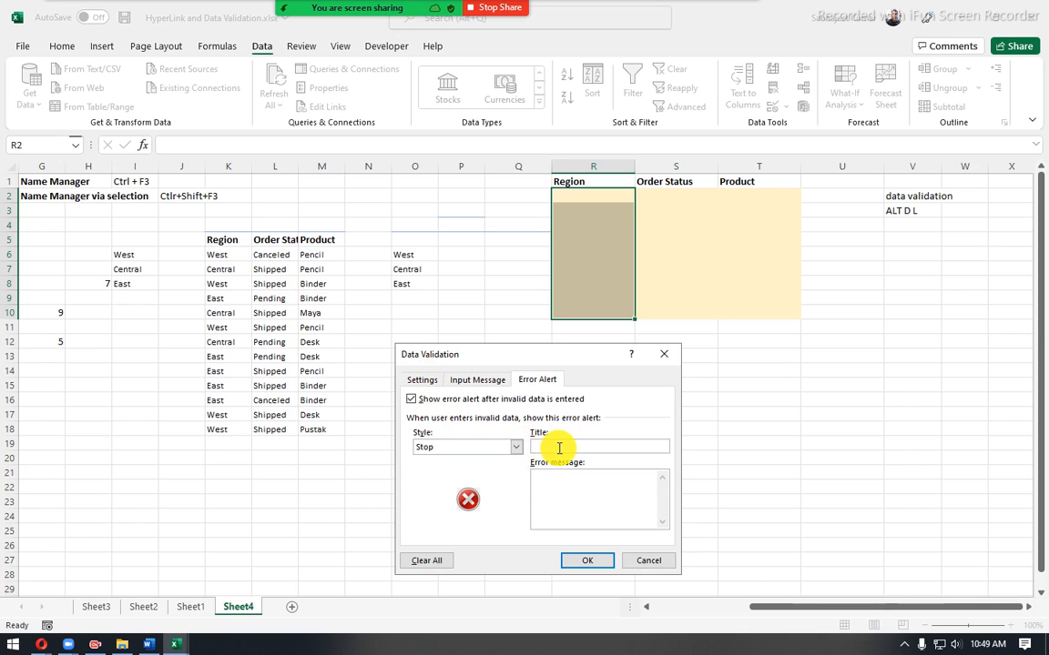
click(559, 447)
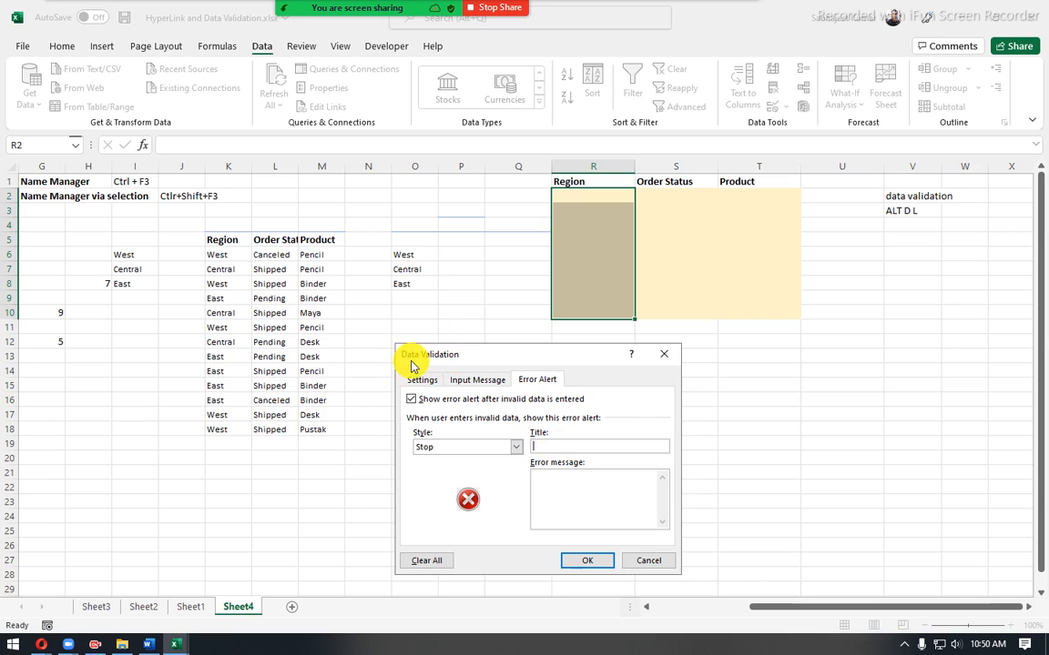
click(466, 380)
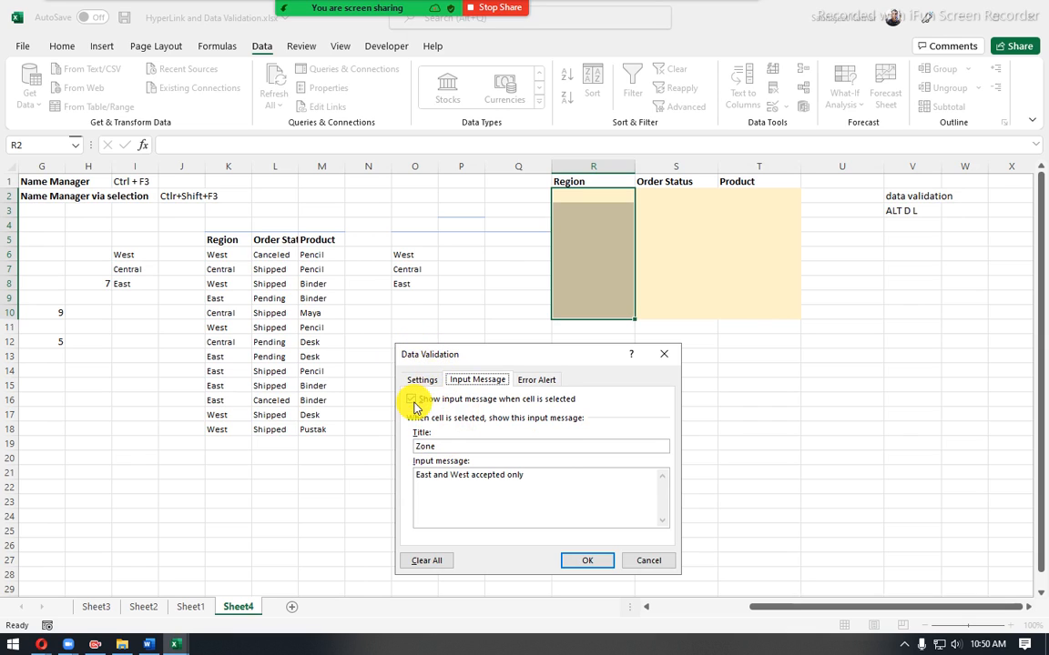
click(543, 380)
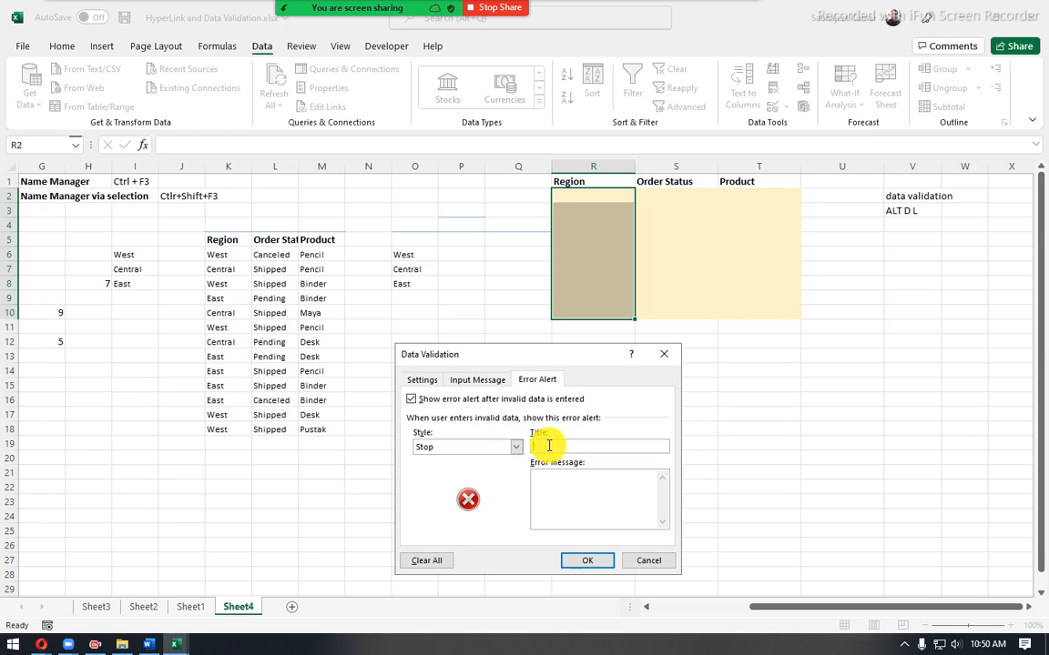
text(Unacceptable)
- Enter the error message "it's incorrect, East and West only" and apply the data validation to the Region cells
click(548, 488)
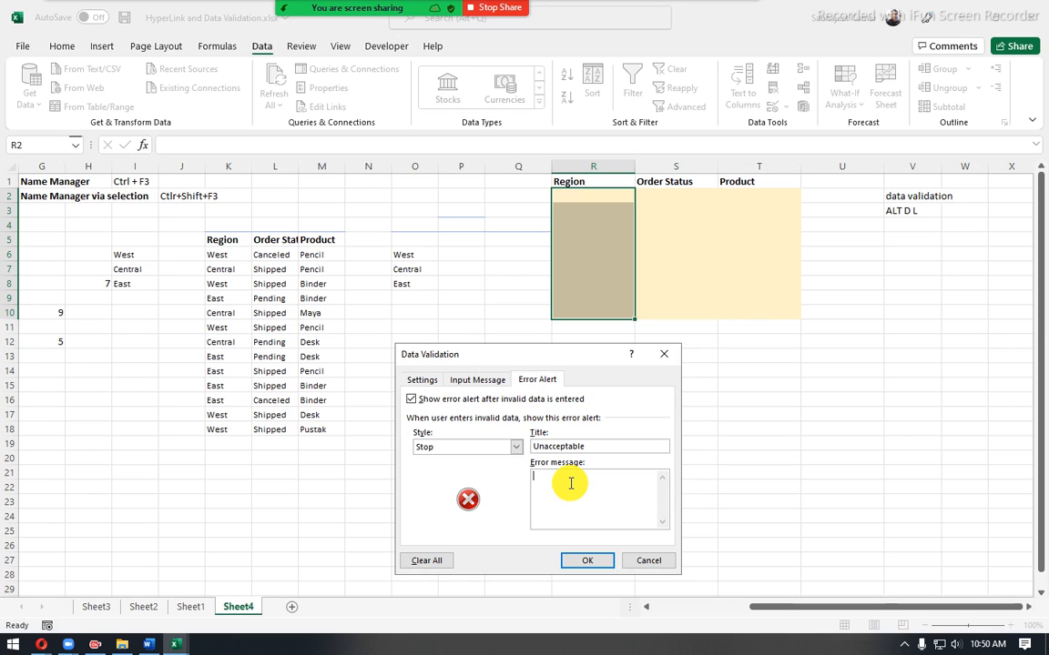
text(it's incorrect, East and West only)
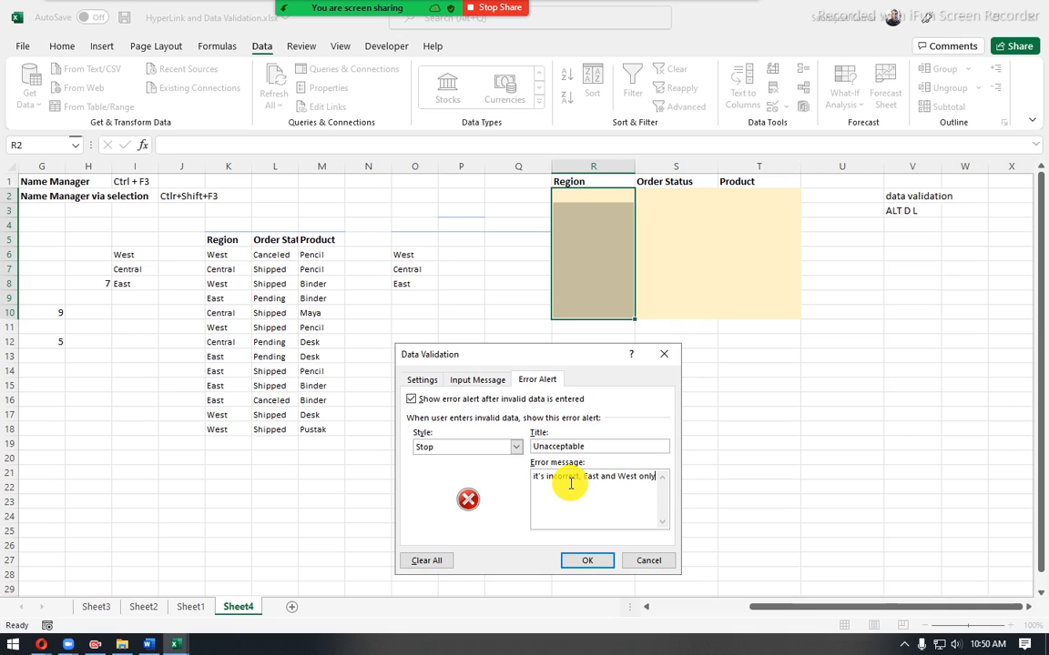
click(577, 564)
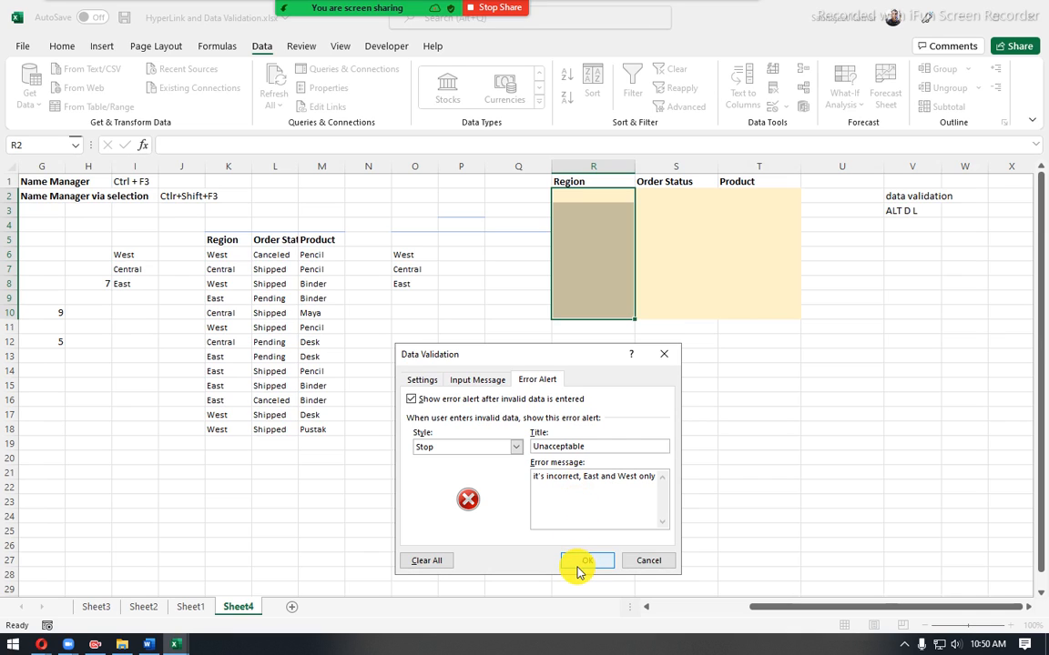
click(479, 380)
click(596, 563)
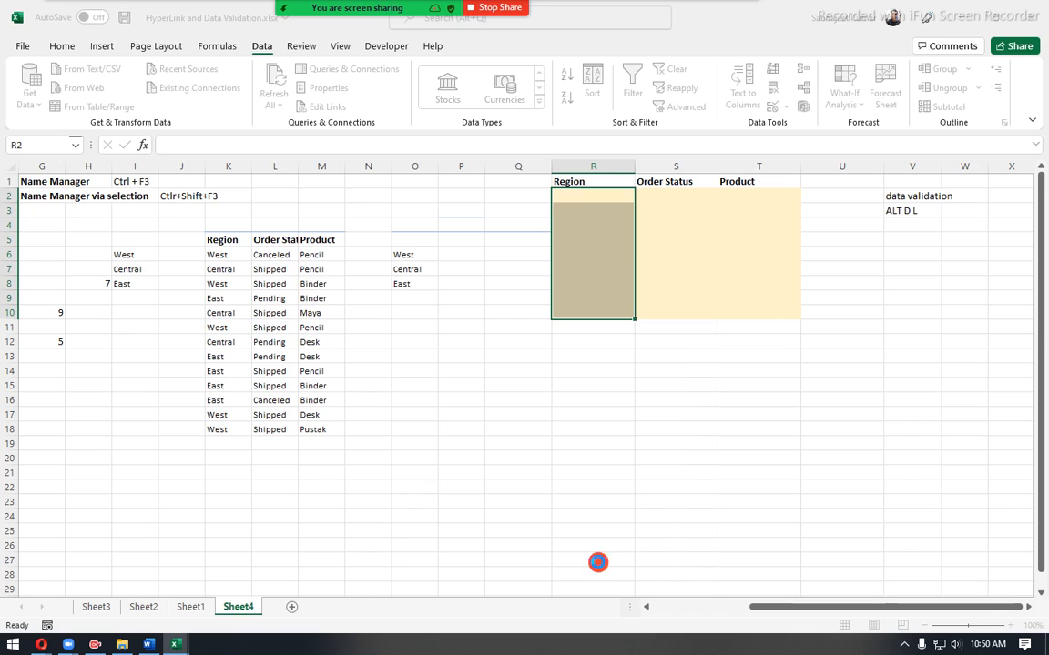
click(565, 410)
click(541, 389)
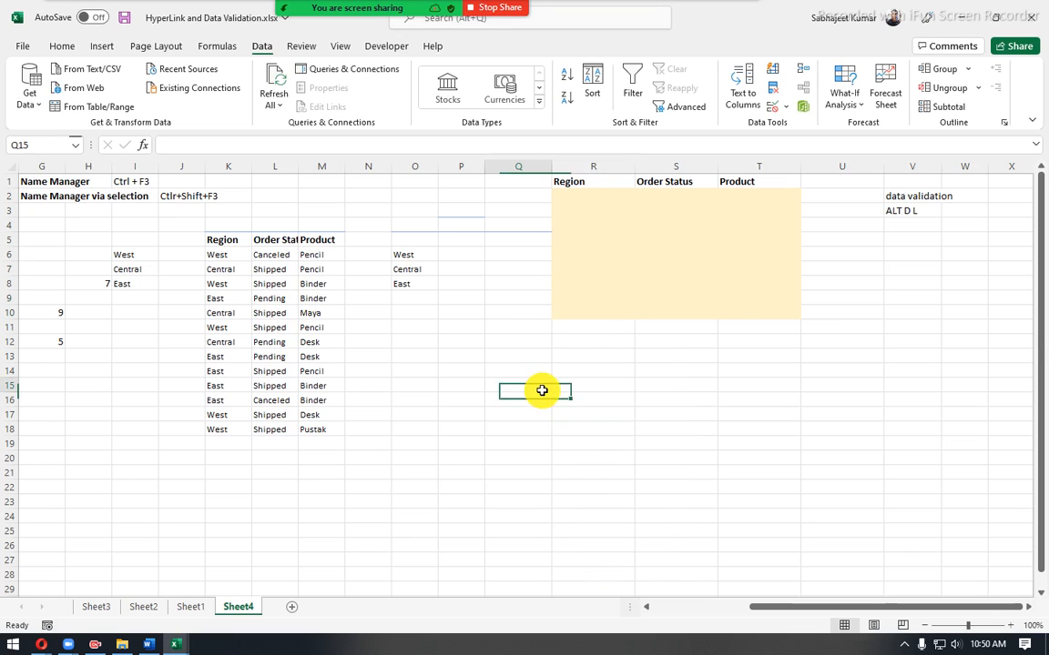
click(572, 385)
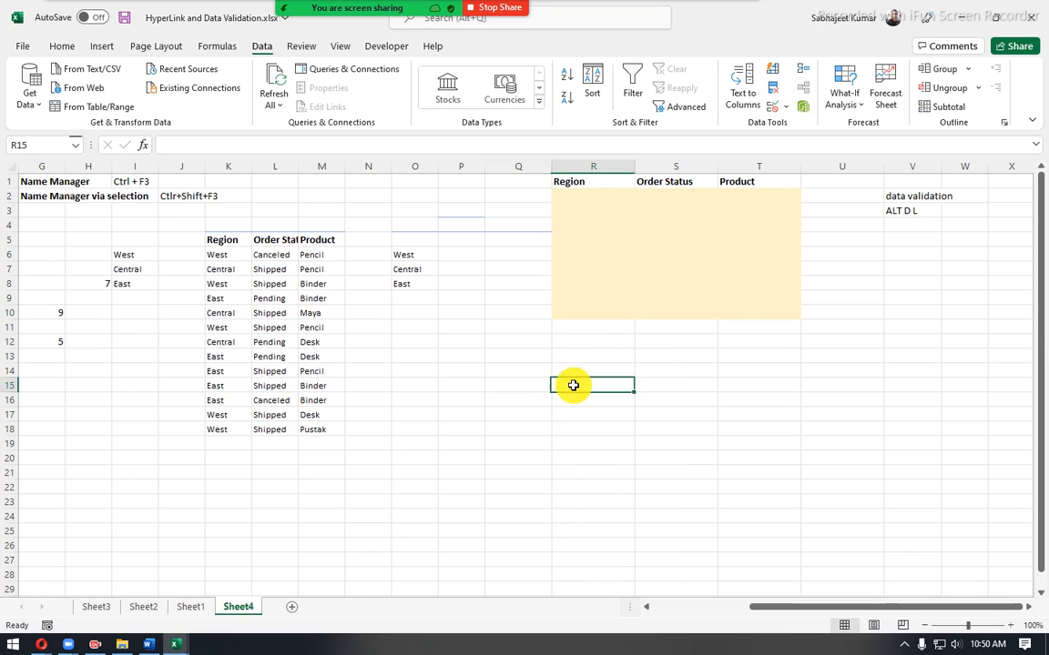
- Check the input message and error alert settings of the first Region cell, R2, and enter West in it
click(594, 197)
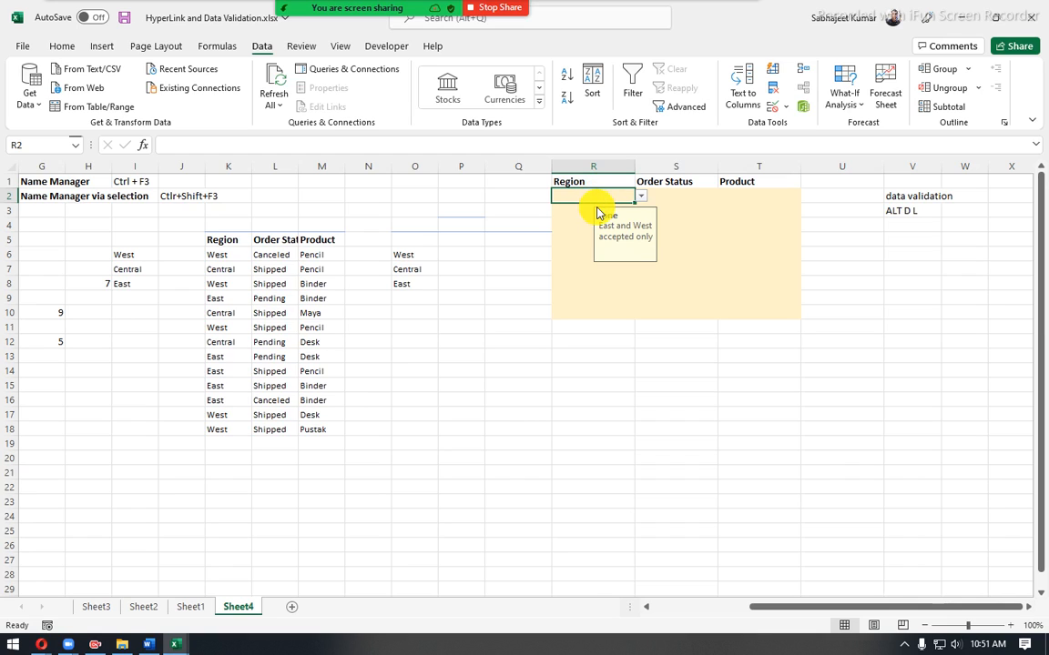
click(772, 106)
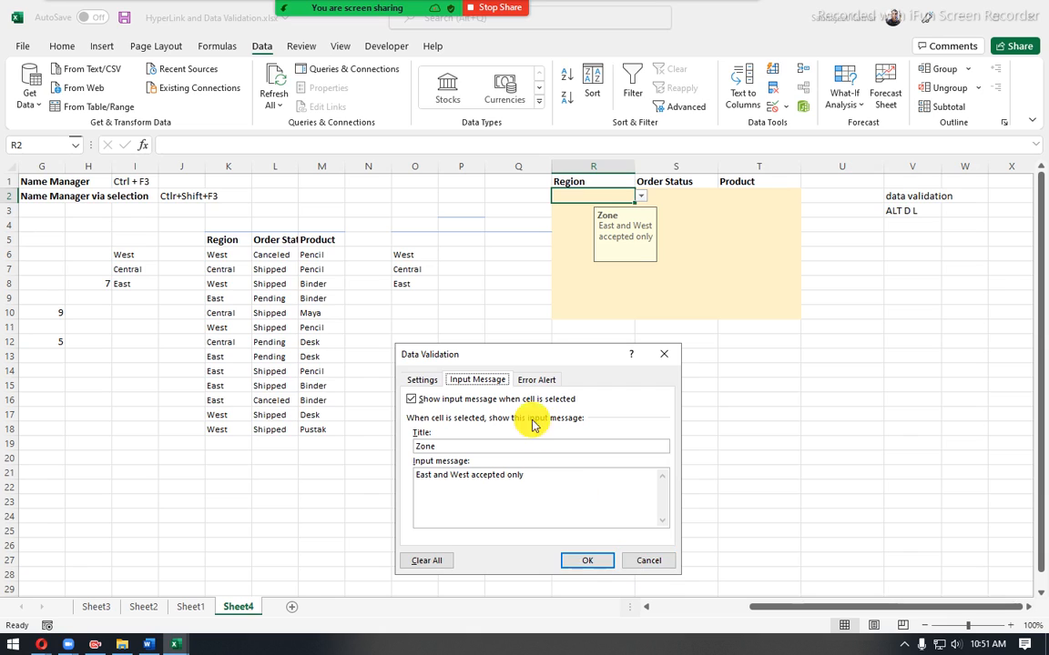
click(536, 379)
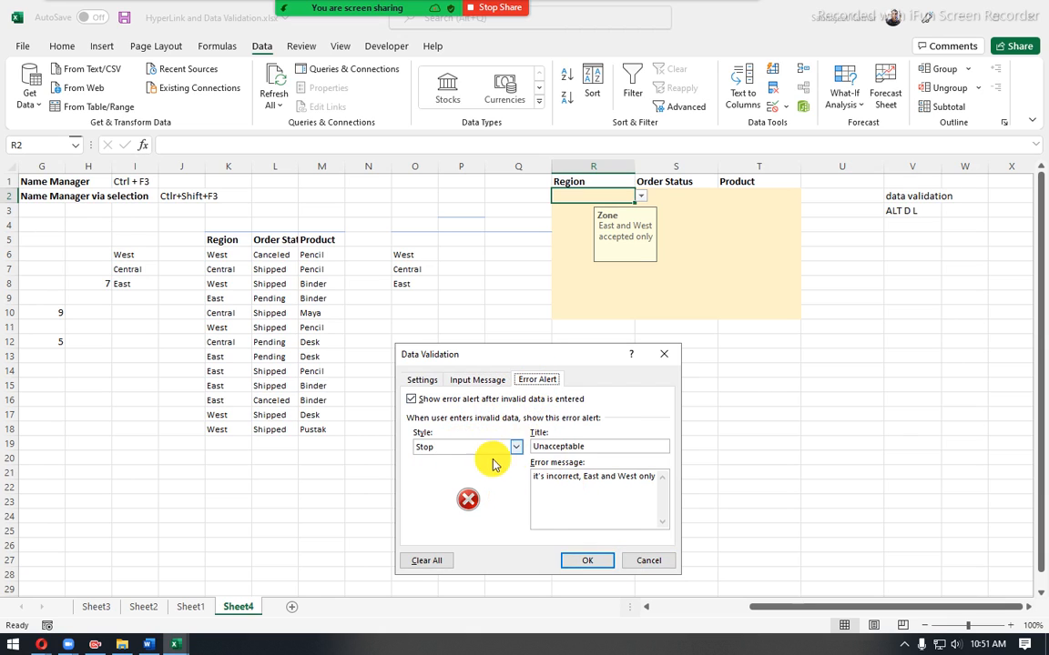
click(654, 561)
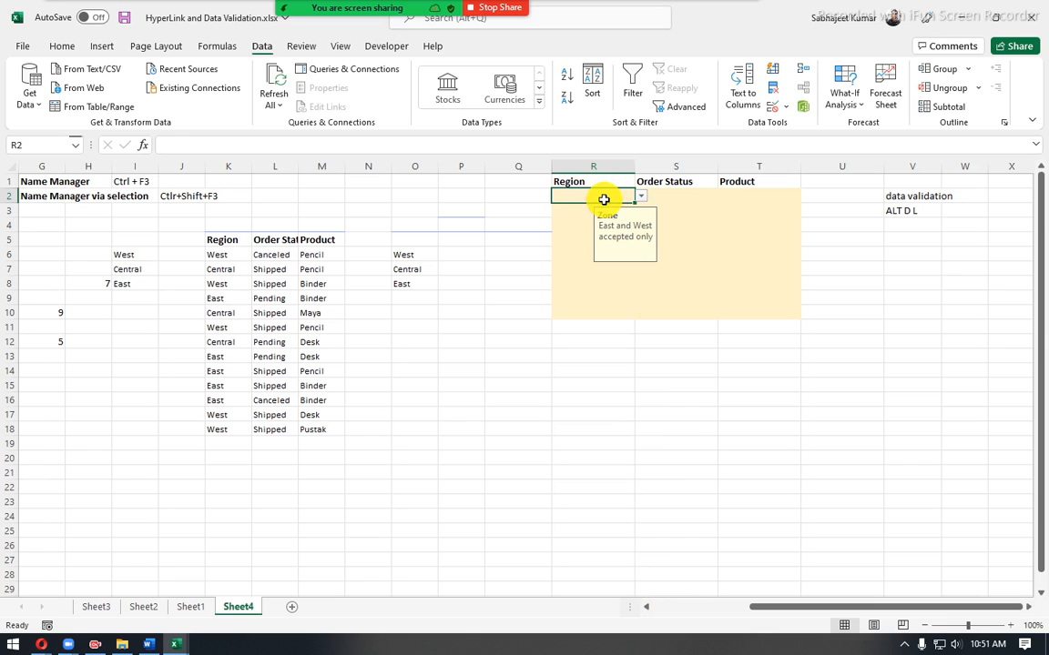
text(West)
key(Return)
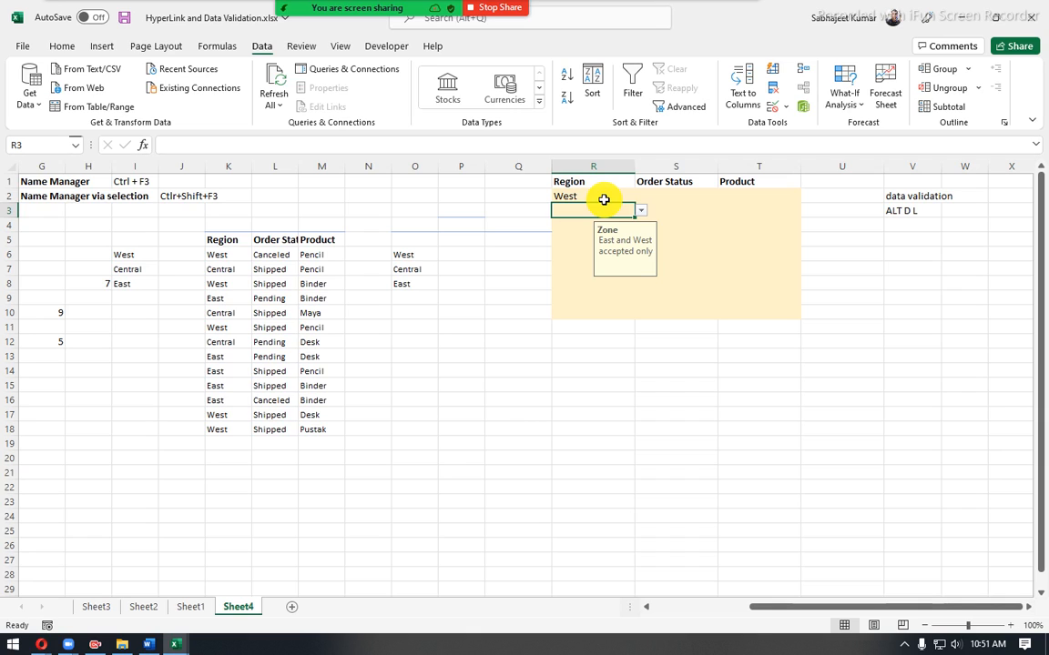
- Try to enter Central in Region cell R3, retry the entry once, and discard it
text(Centra)
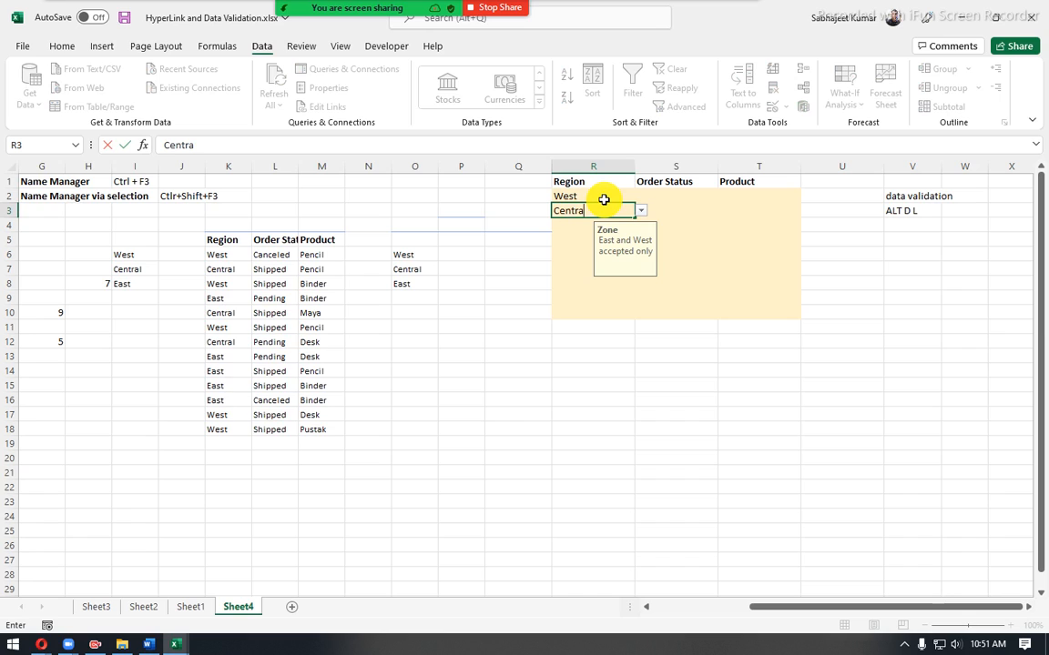
text(l)
key(Return)
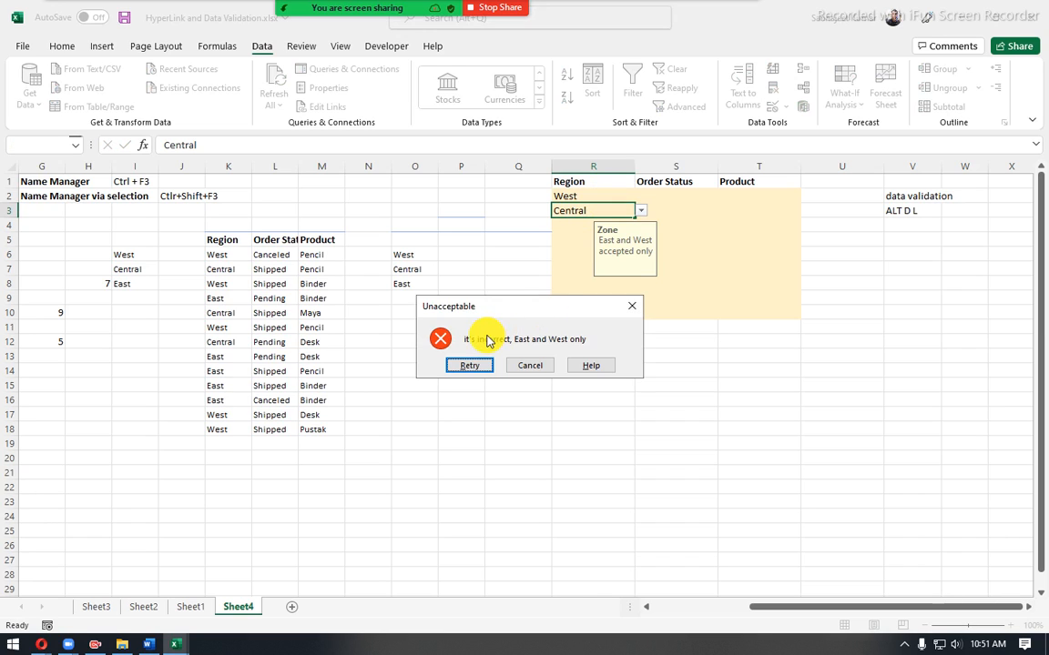
drag(496, 315, 561, 392)
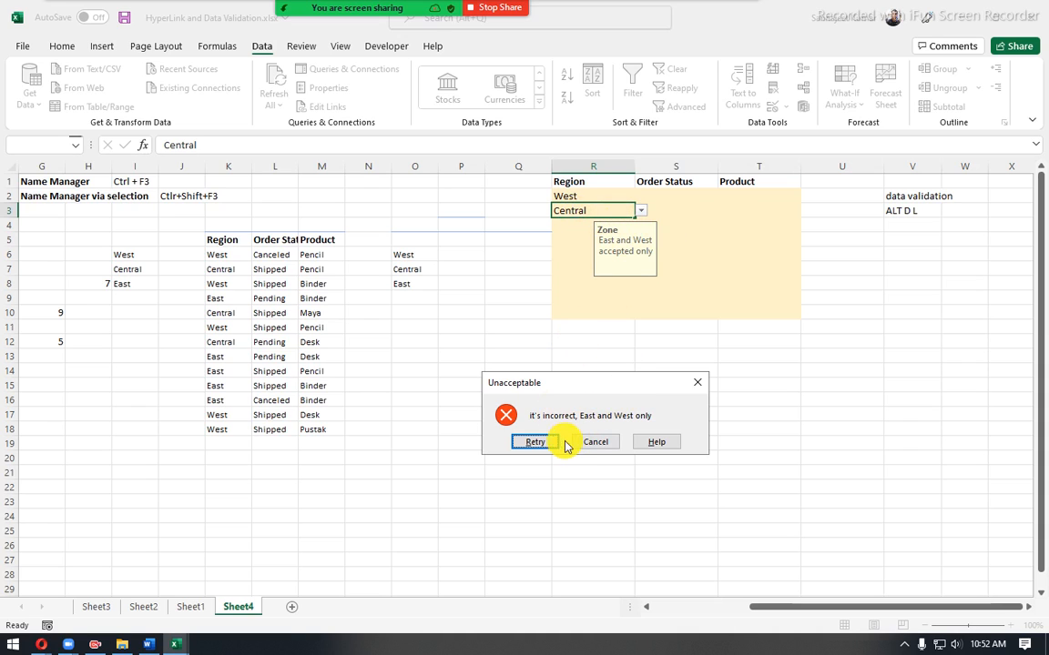
click(537, 442)
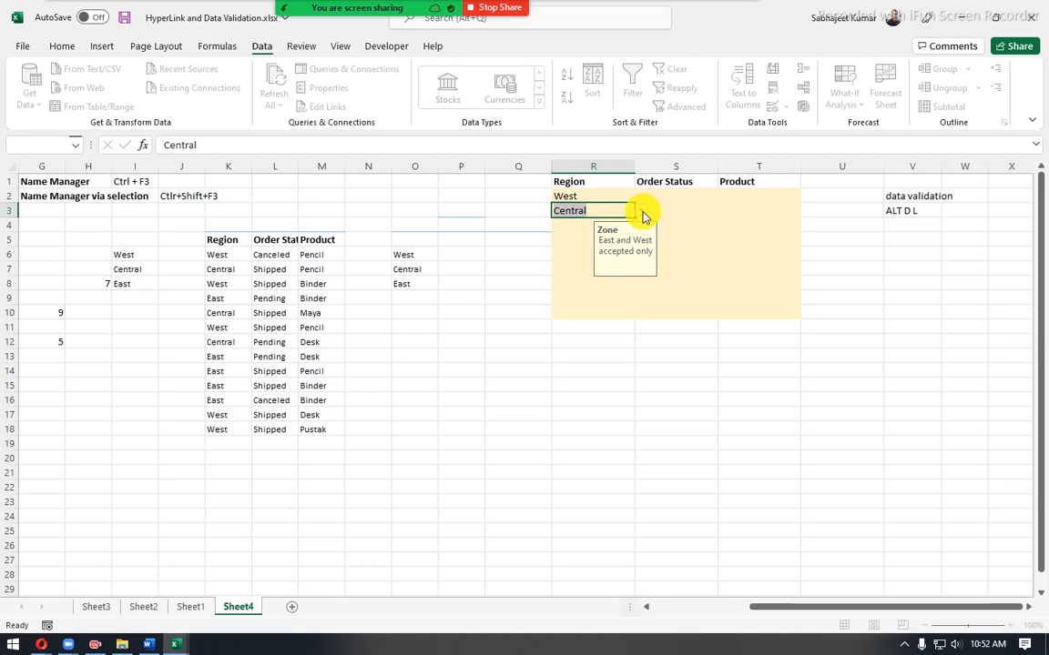
key(Return)
key(Escape)
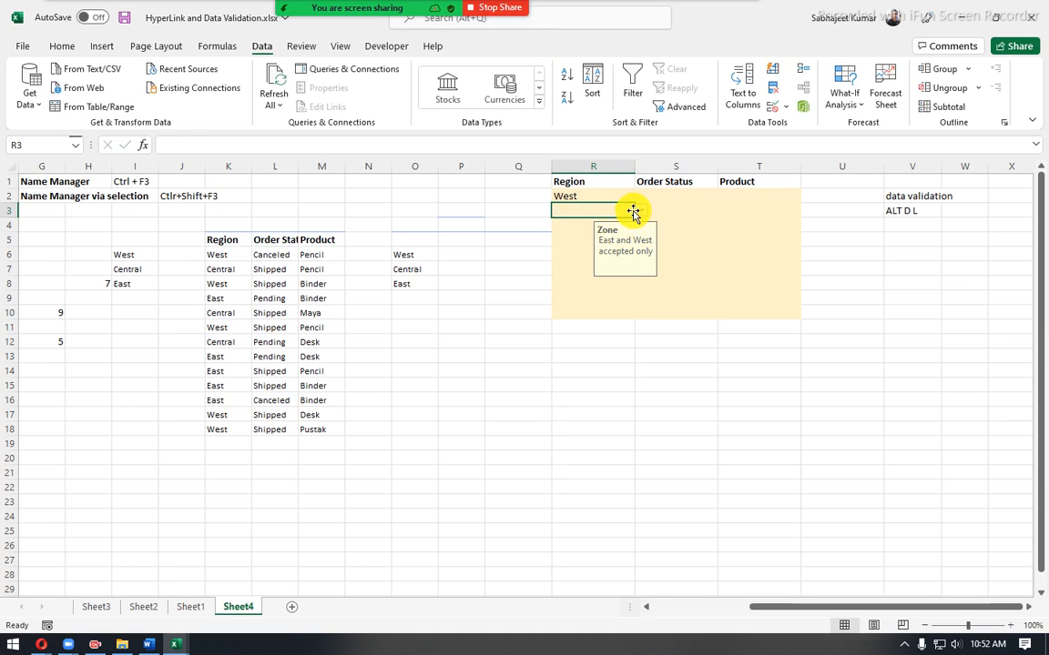
- Choose East from the validation list for Region cells R3 and R4
click(639, 211)
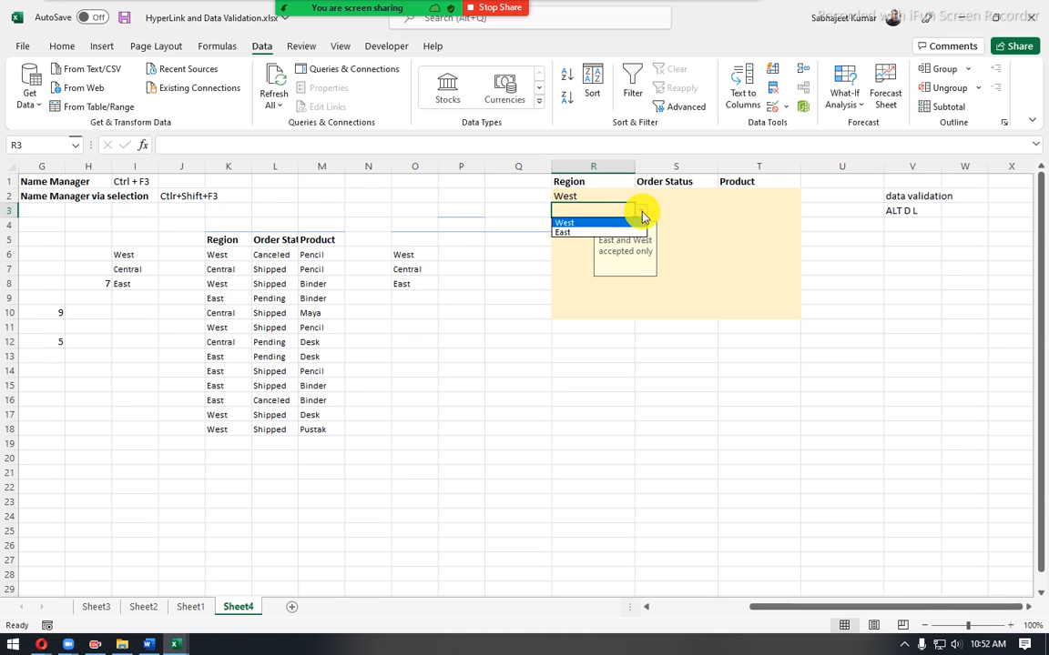
click(582, 233)
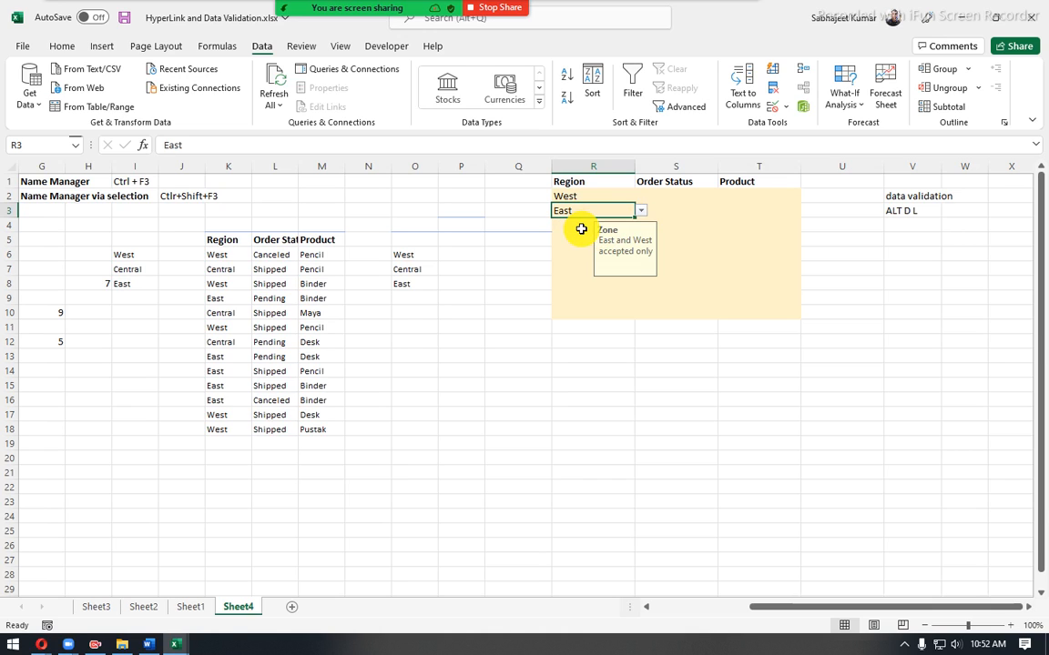
click(581, 228)
click(640, 225)
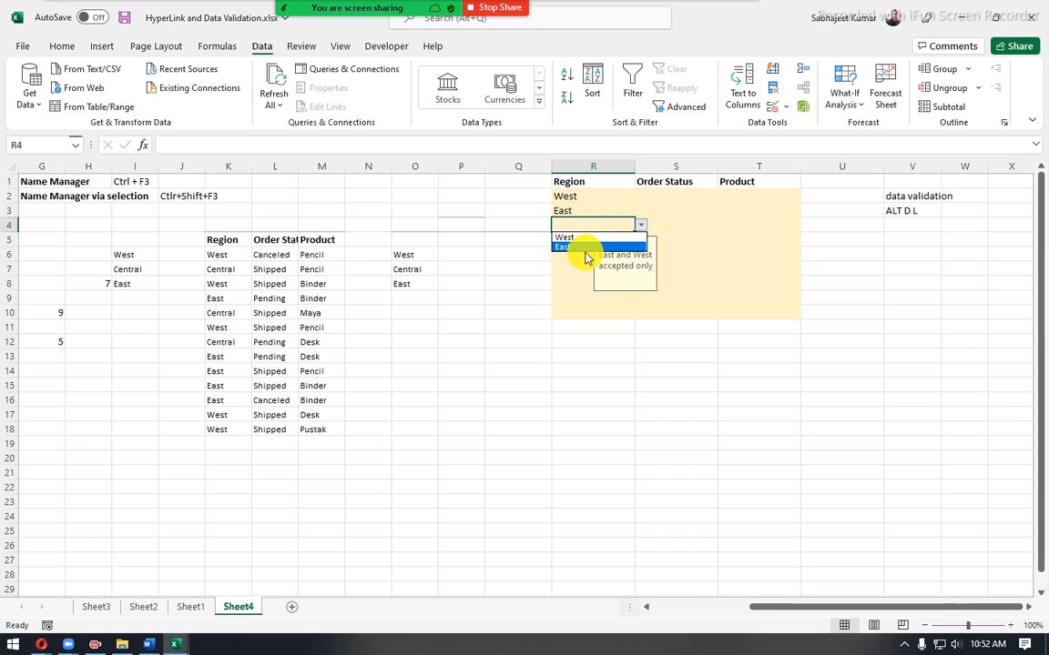
click(574, 250)
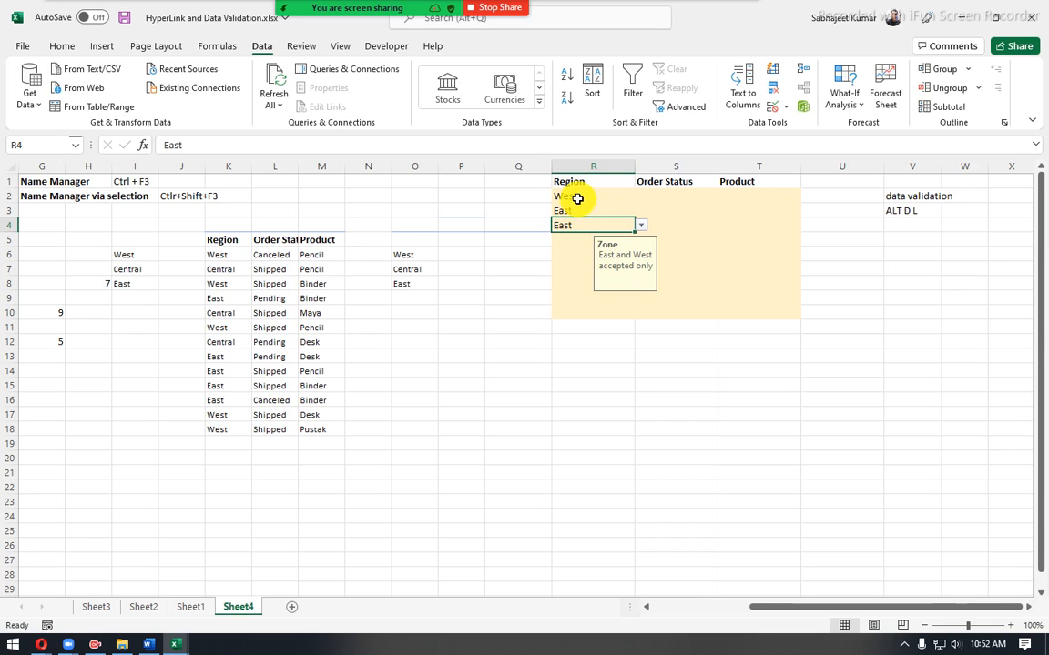
- Try to enter the invalid text "dfa" in Region cell R5 and cancel the entry
drag(578, 198, 577, 309)
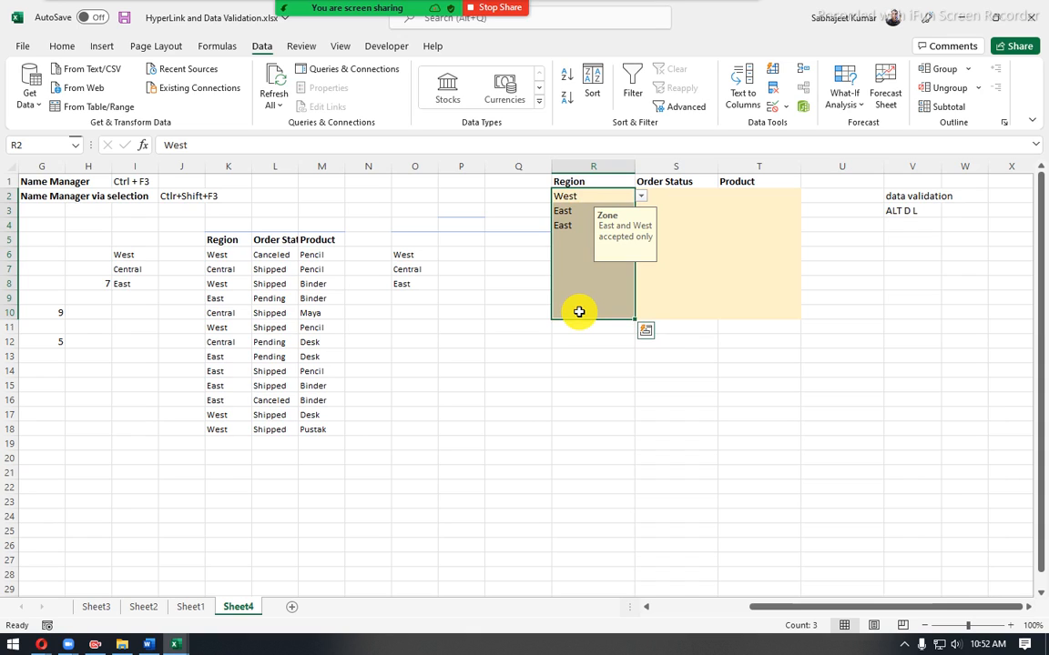
click(582, 214)
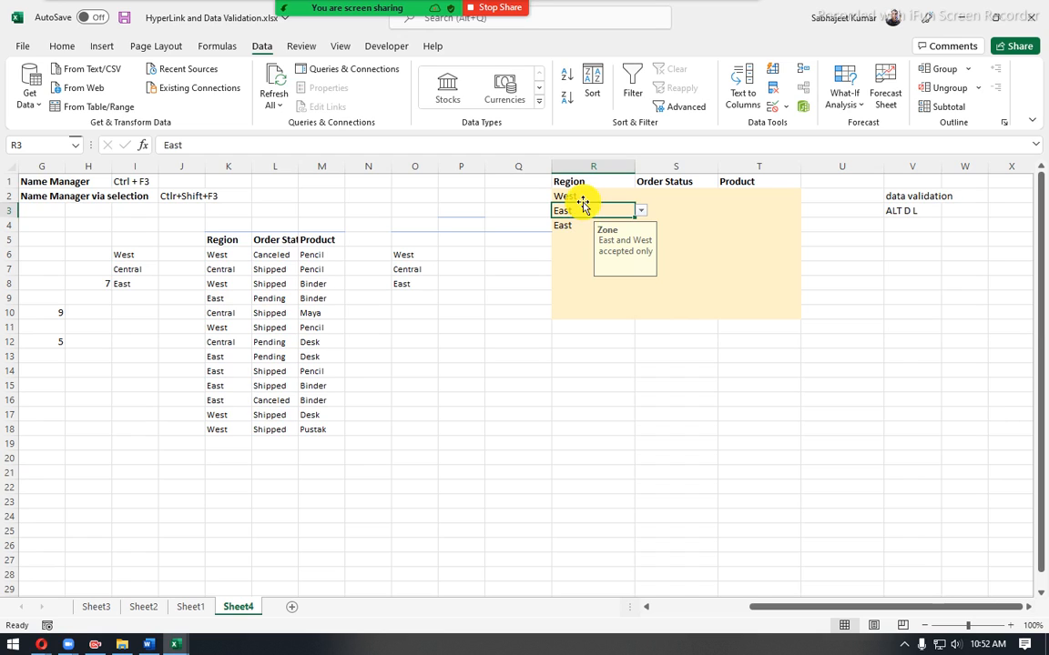
drag(581, 193, 582, 298)
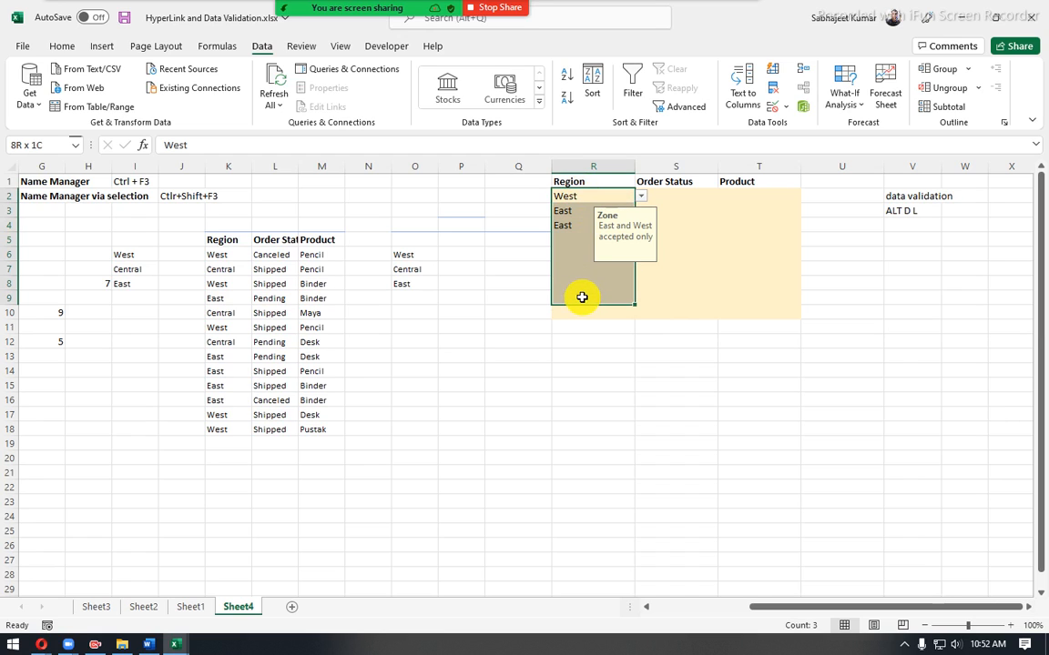
click(583, 240)
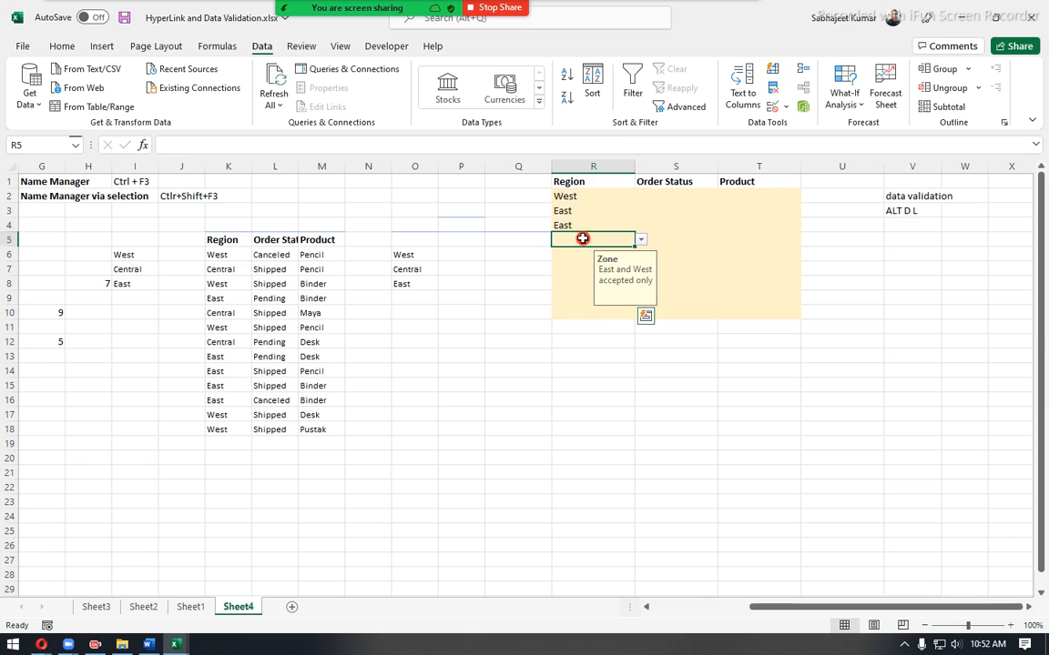
text(dfa)
key(Return)
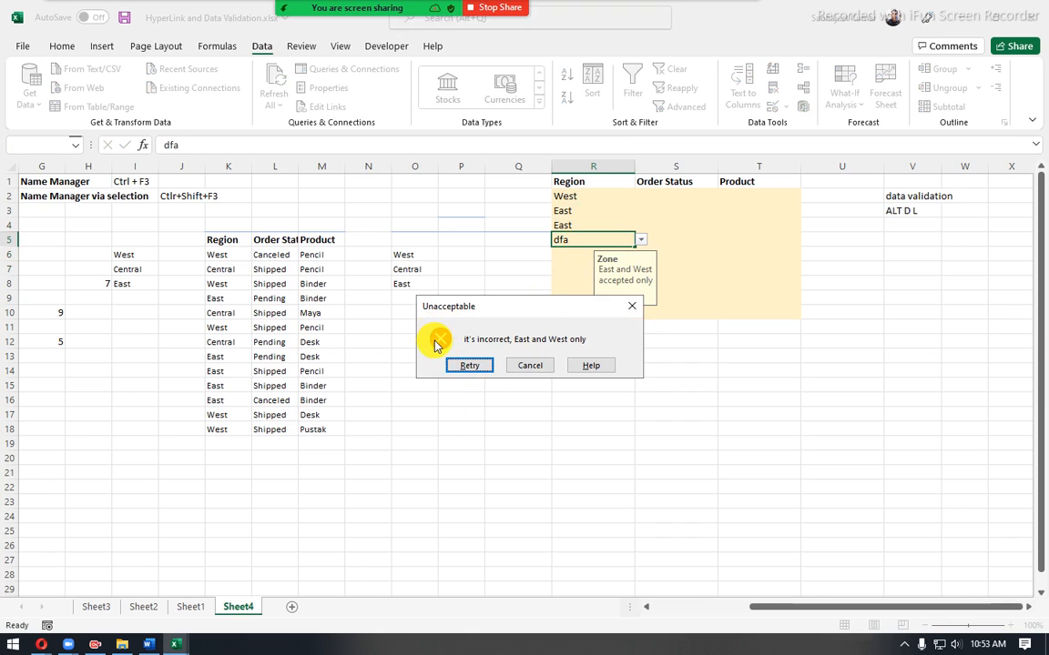
click(535, 365)
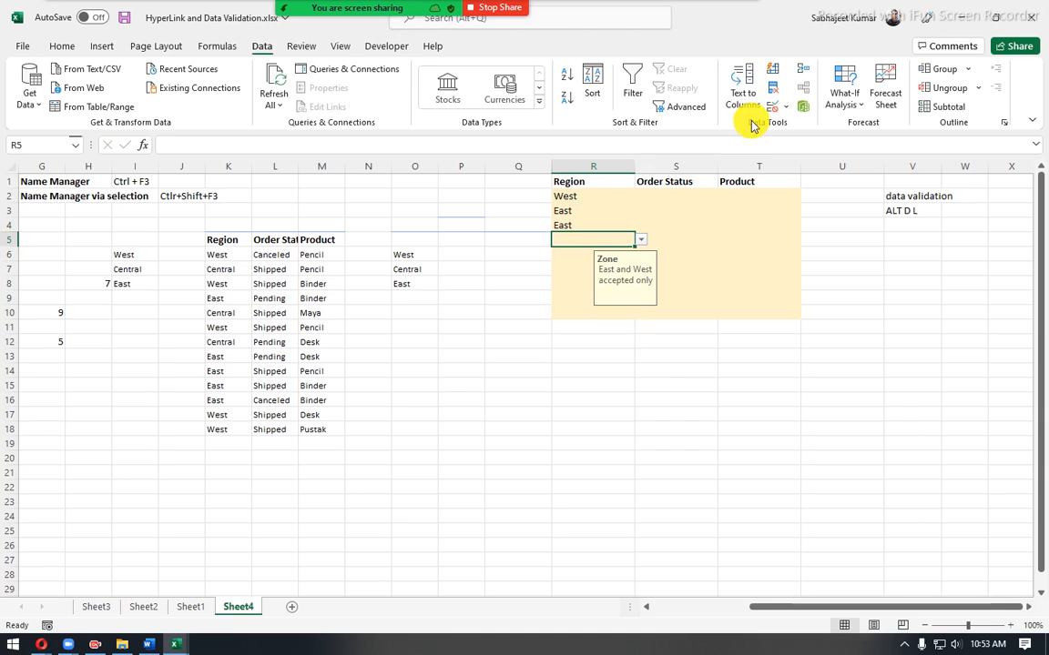
- Preview the Warning and Information error alert styles in the data validation of Region cell R5, and return the style to Stop
click(771, 104)
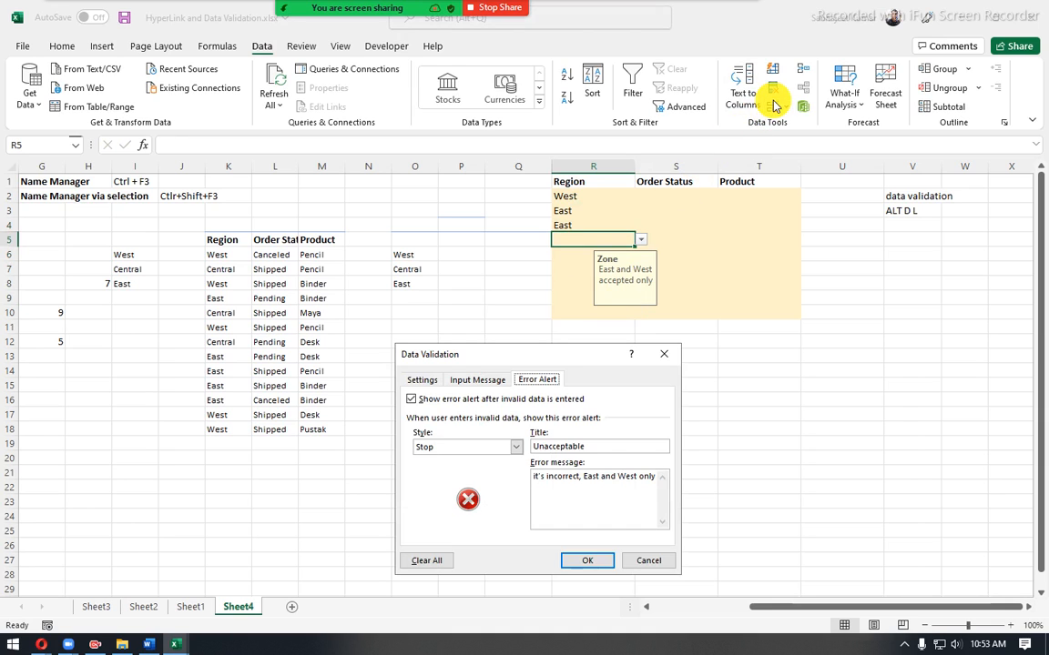
click(515, 447)
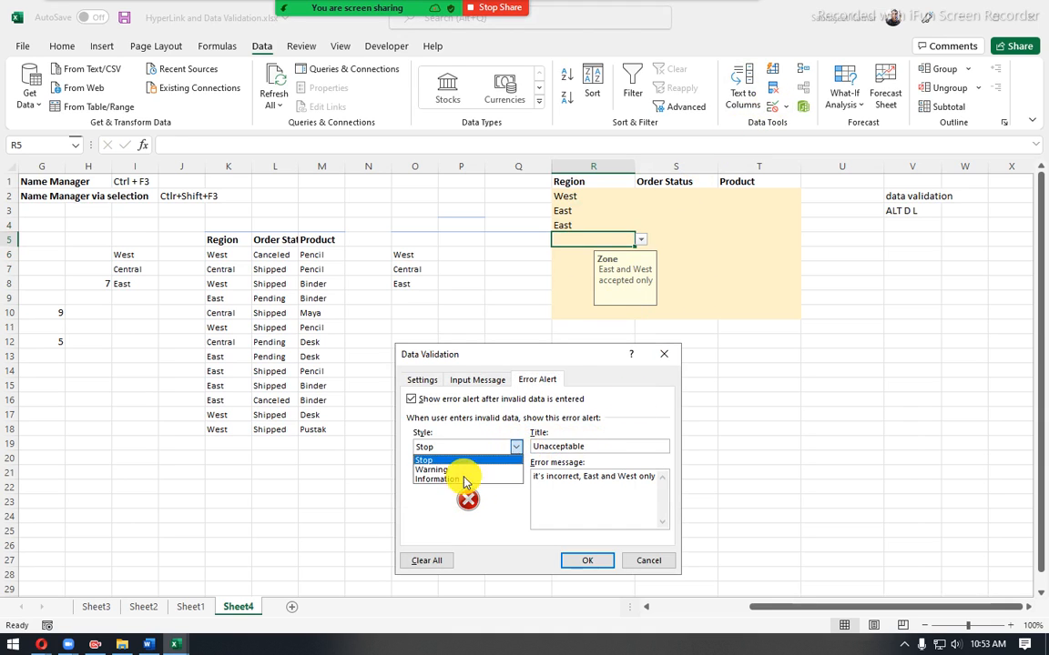
click(452, 471)
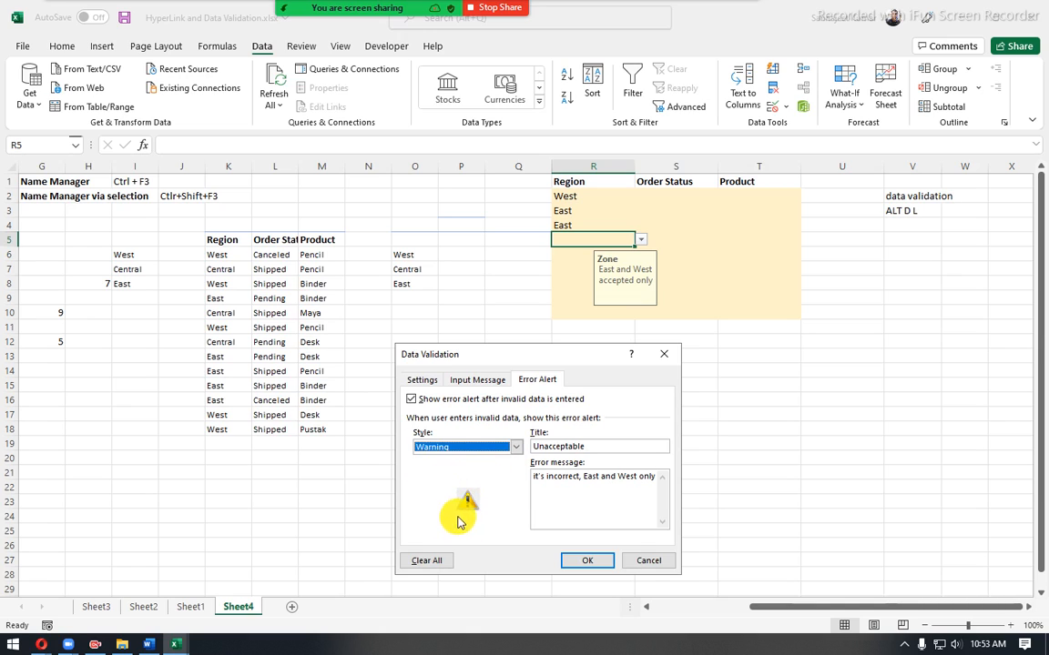
click(514, 455)
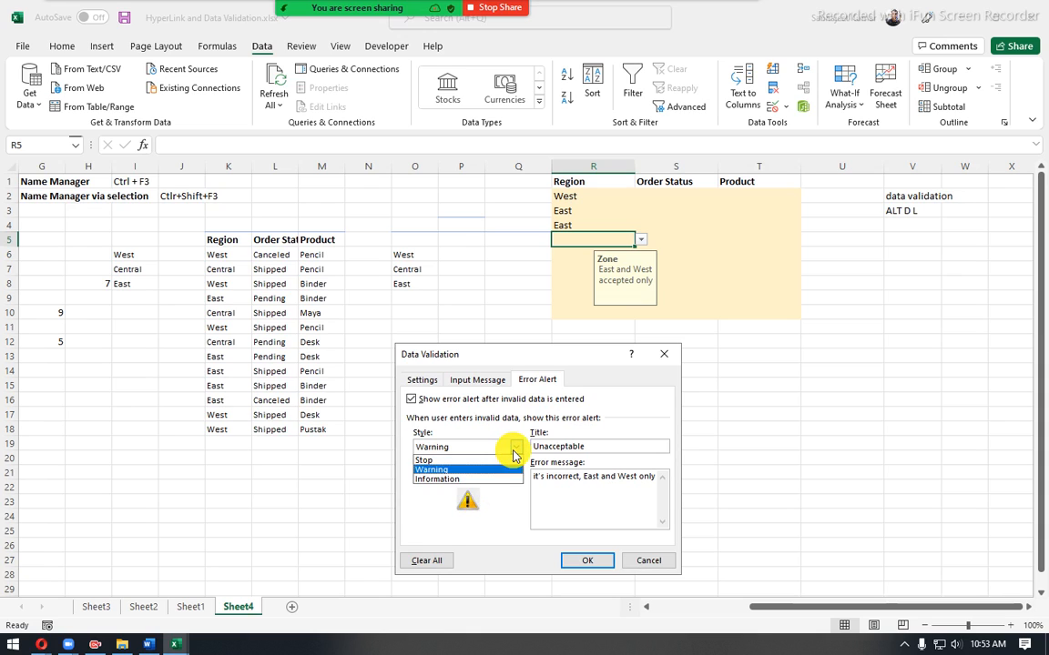
click(496, 479)
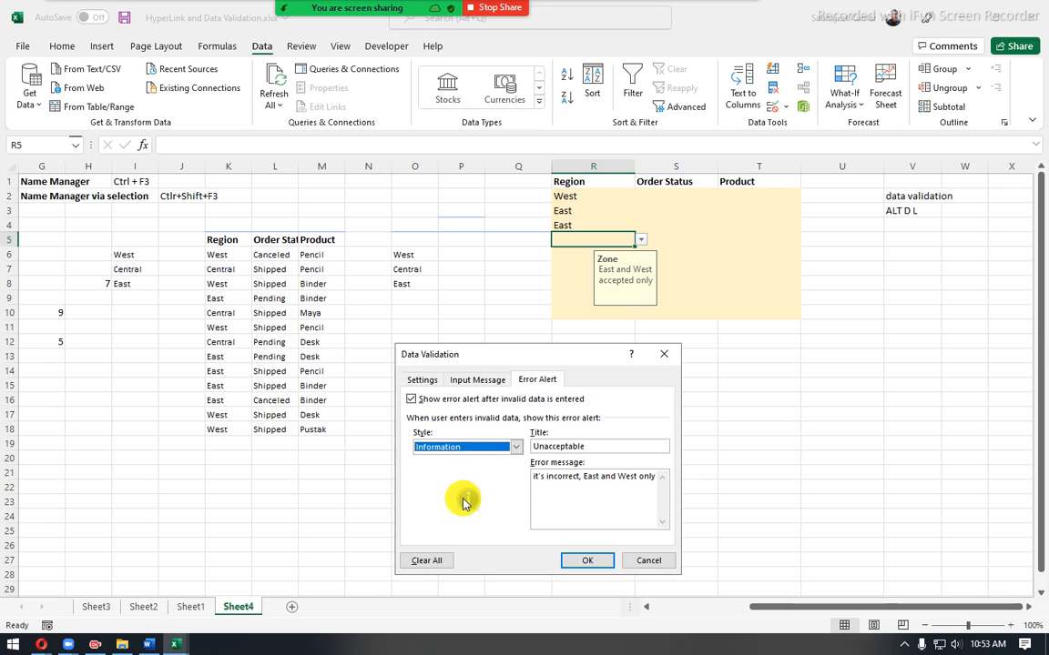
key(alt+Down)
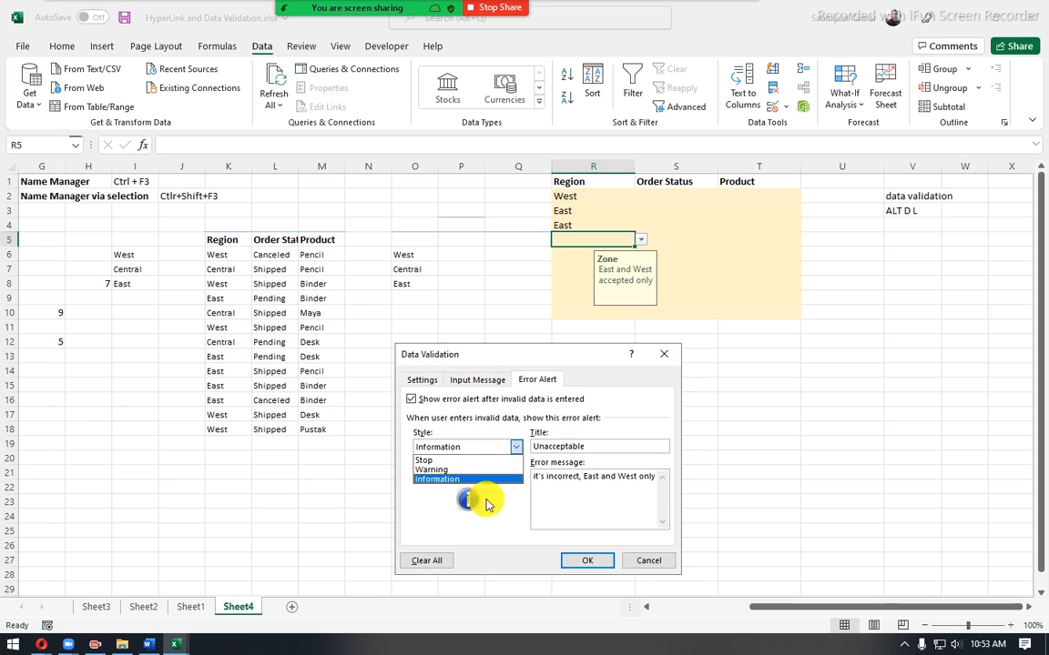
key(Return)
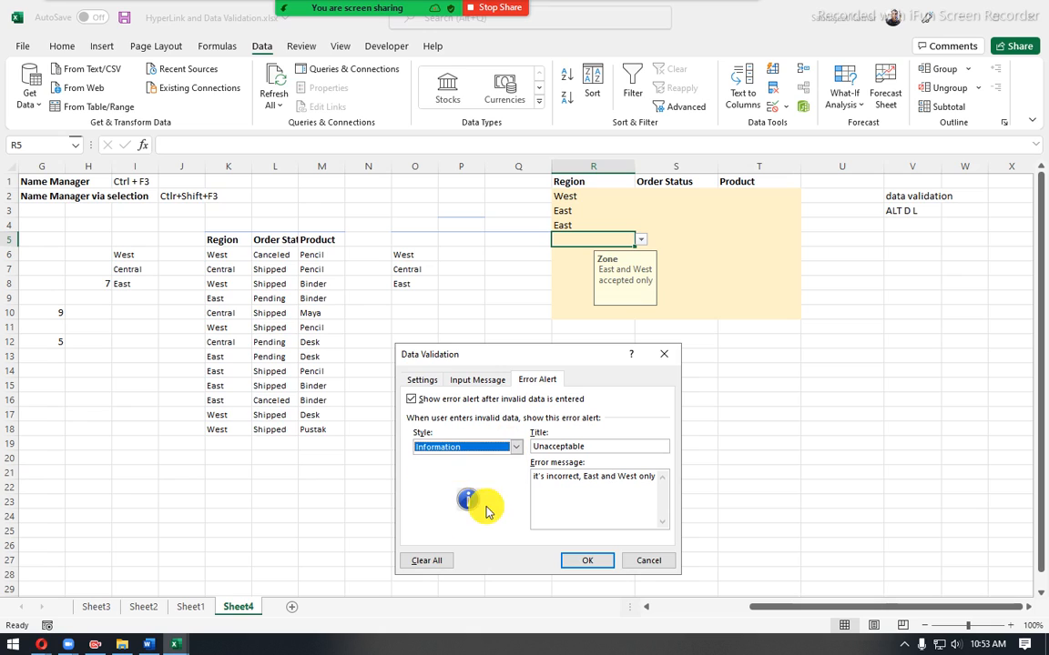
click(510, 447)
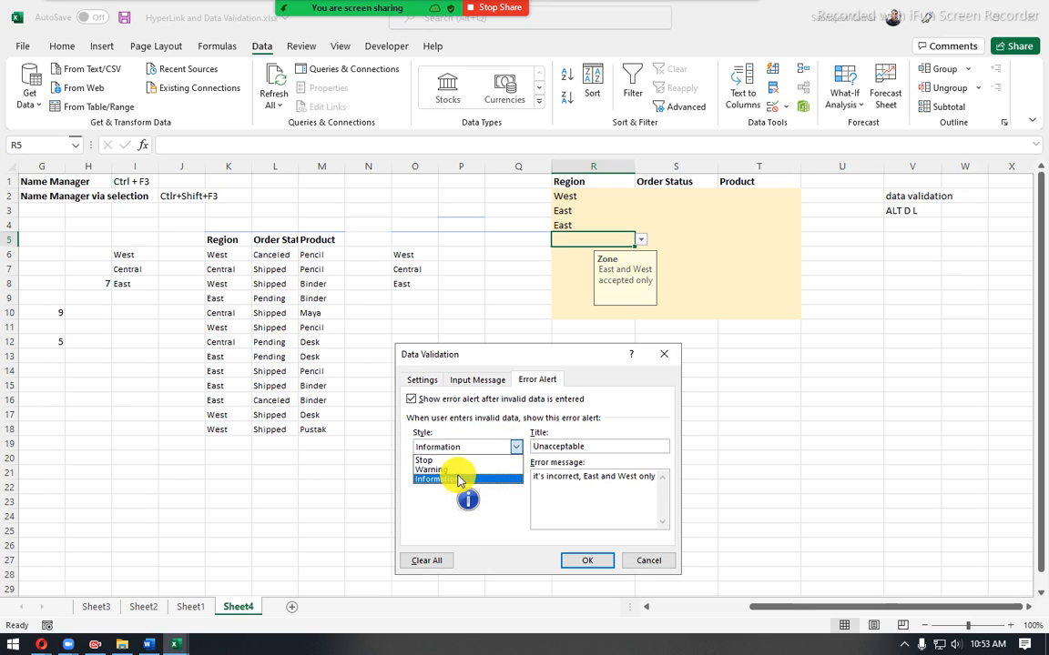
click(435, 470)
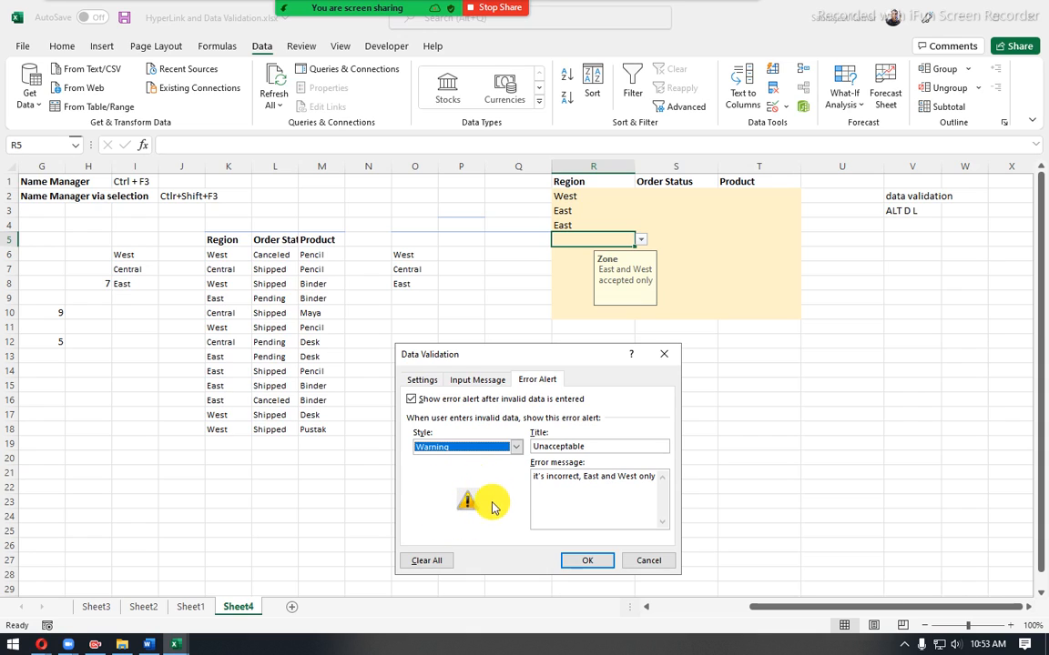
click(515, 455)
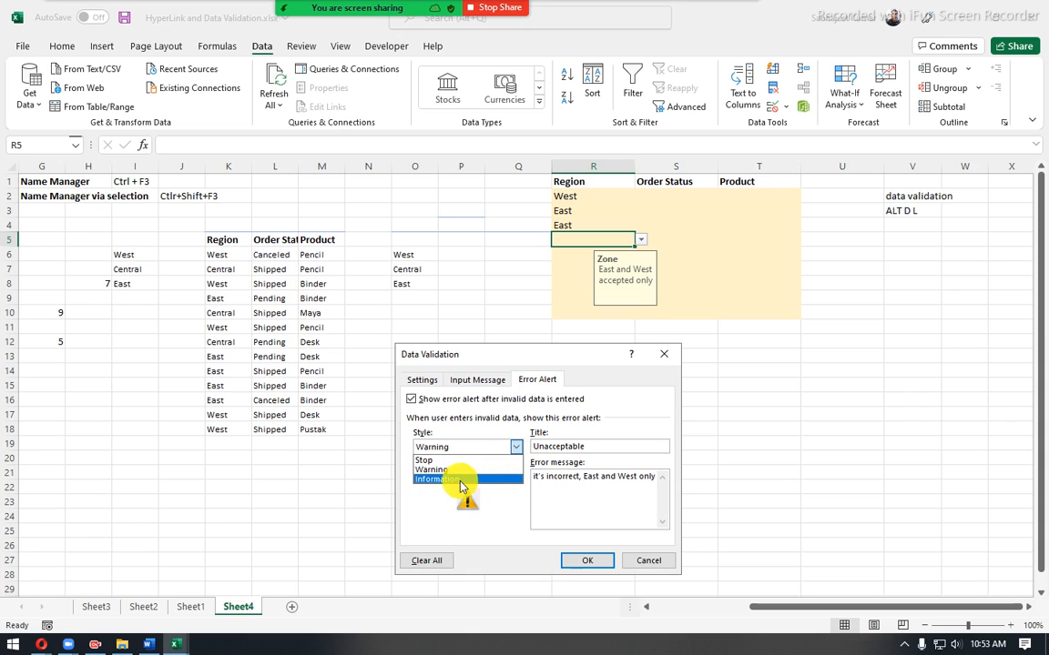
click(440, 459)
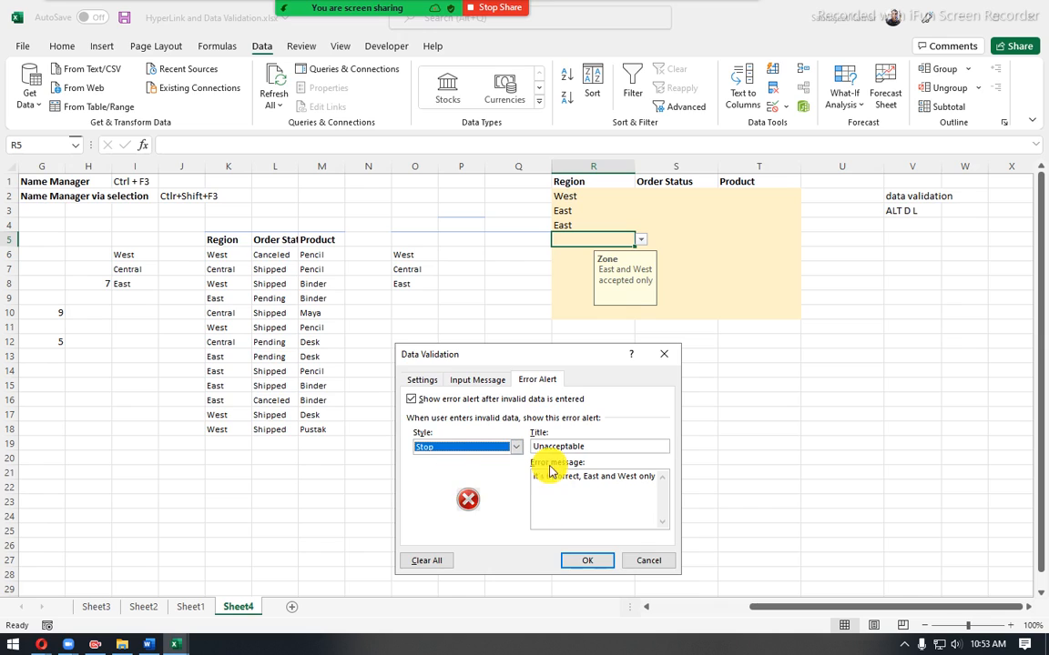
- Switch R5's error alert off and on again, review its input message and list settings, and leave without saving
click(411, 401)
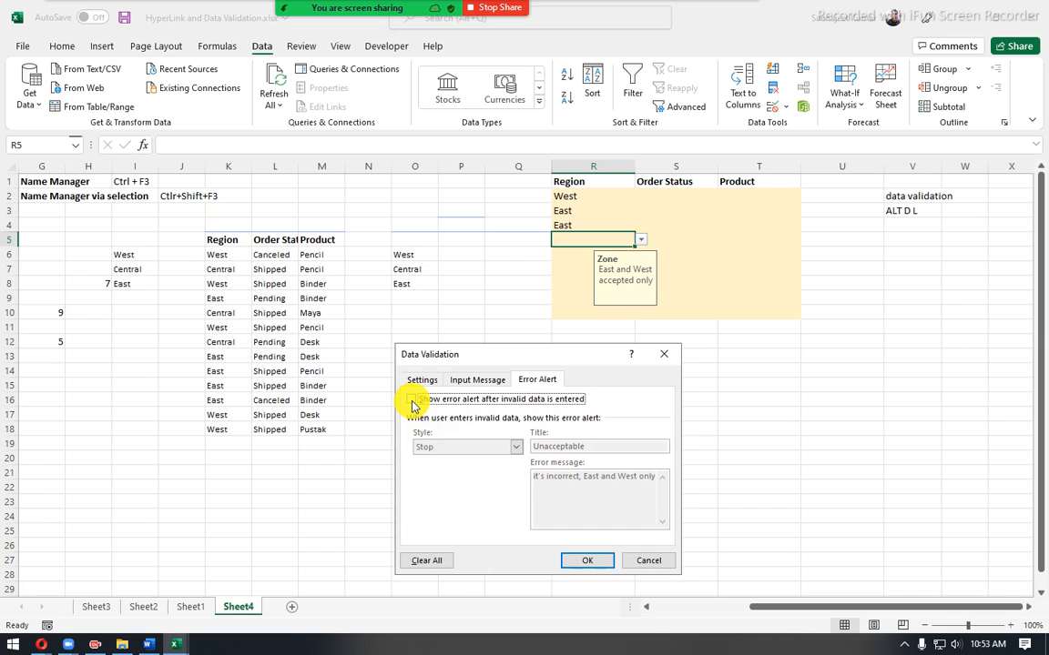
click(411, 401)
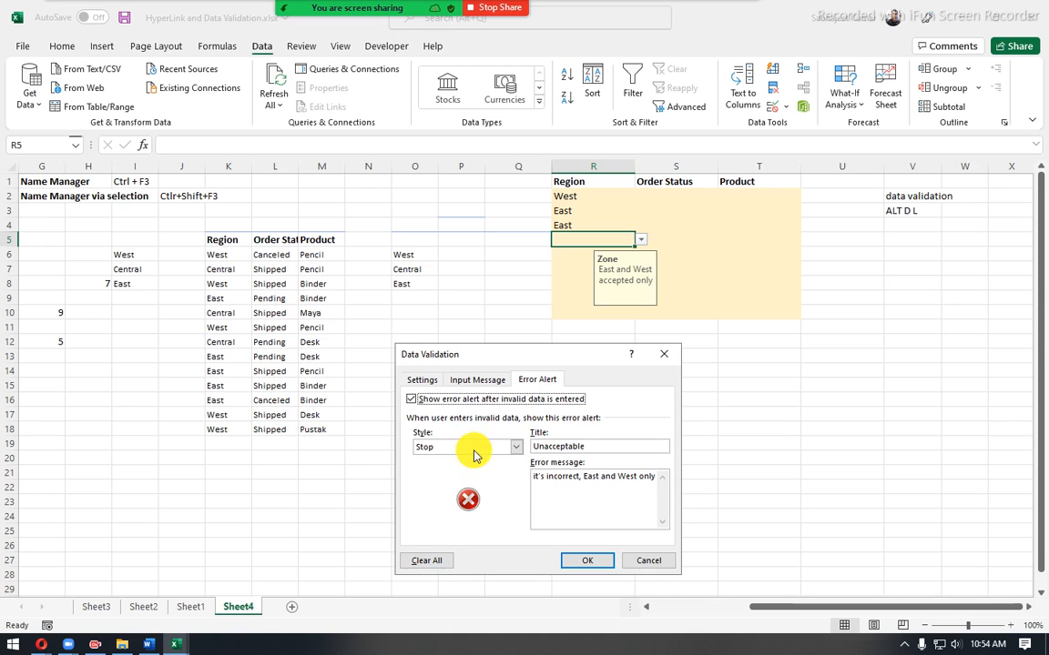
click(479, 379)
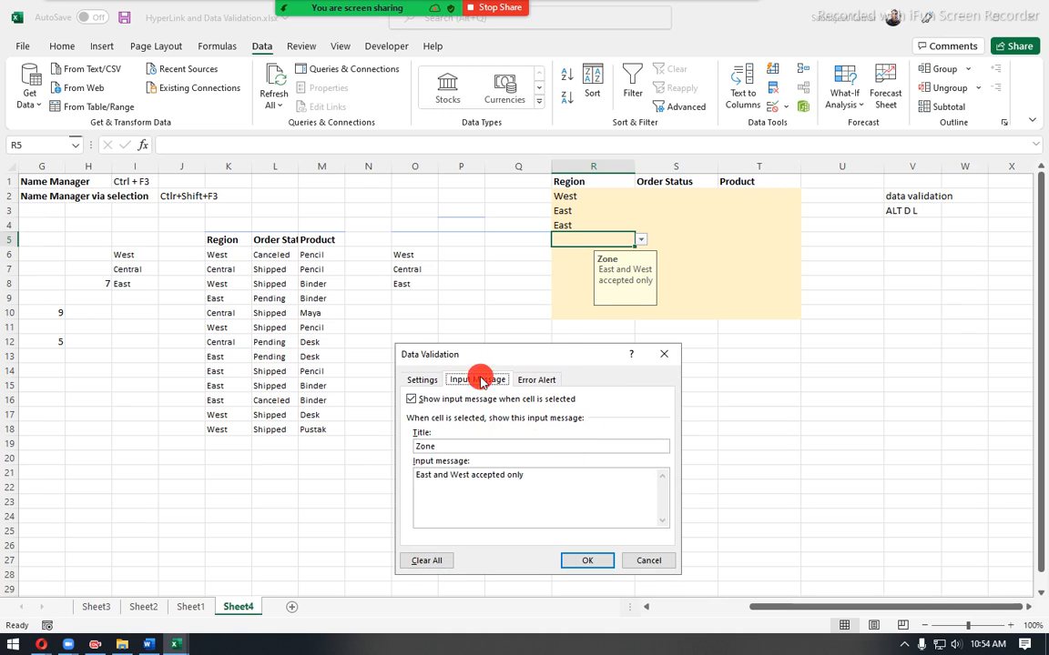
click(420, 381)
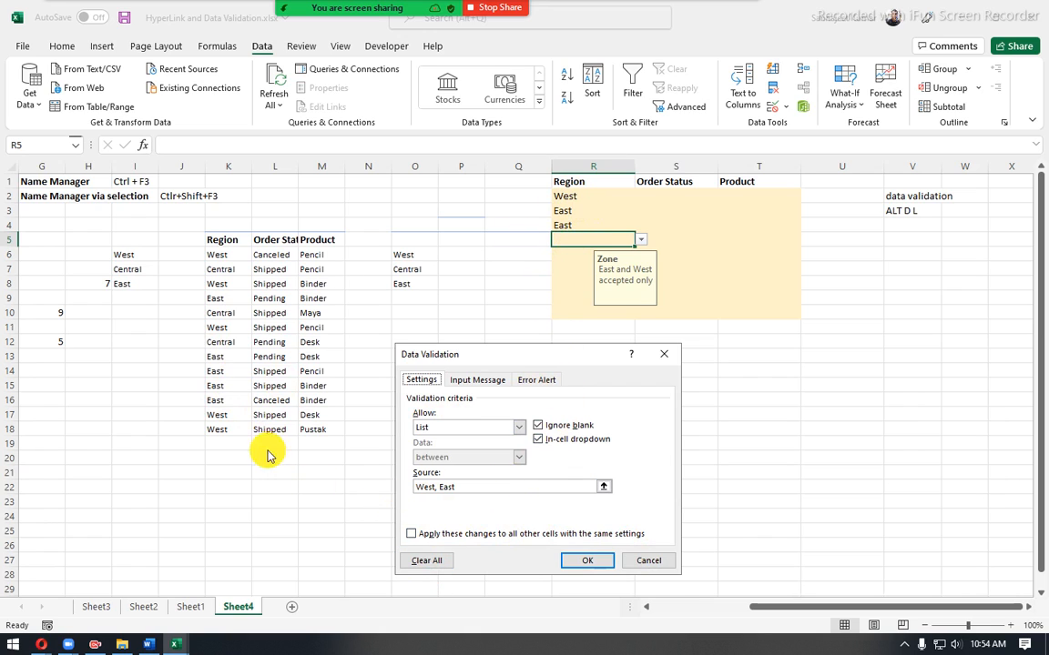
click(649, 559)
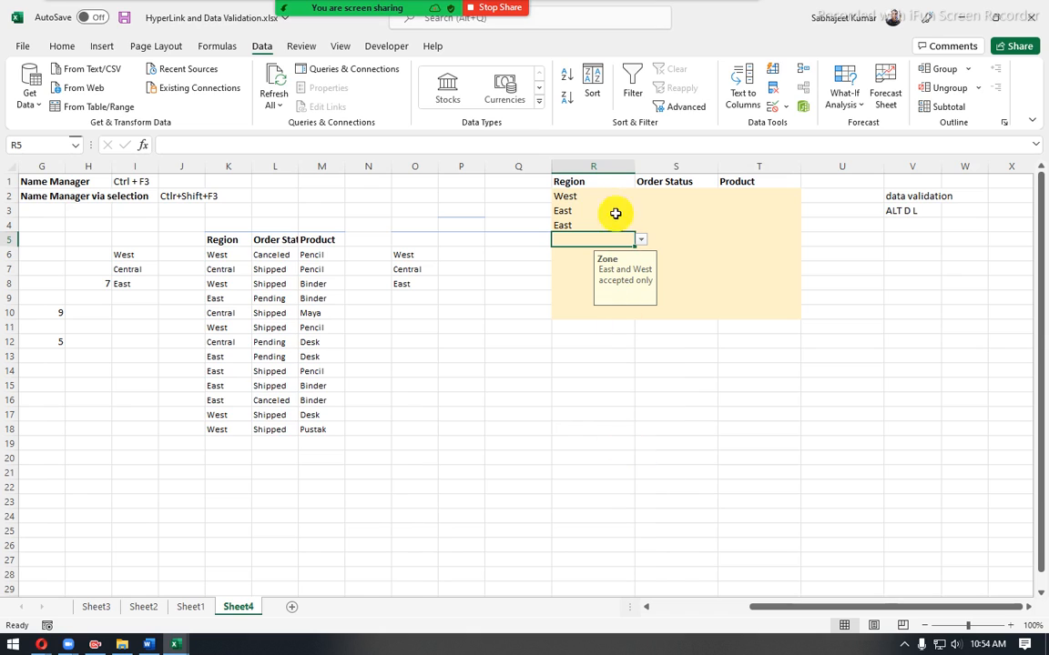
- In the data validation of Region cells R2:R10, replace the list source with I6:I8 and extend it to I6:I24
drag(604, 194, 607, 309)
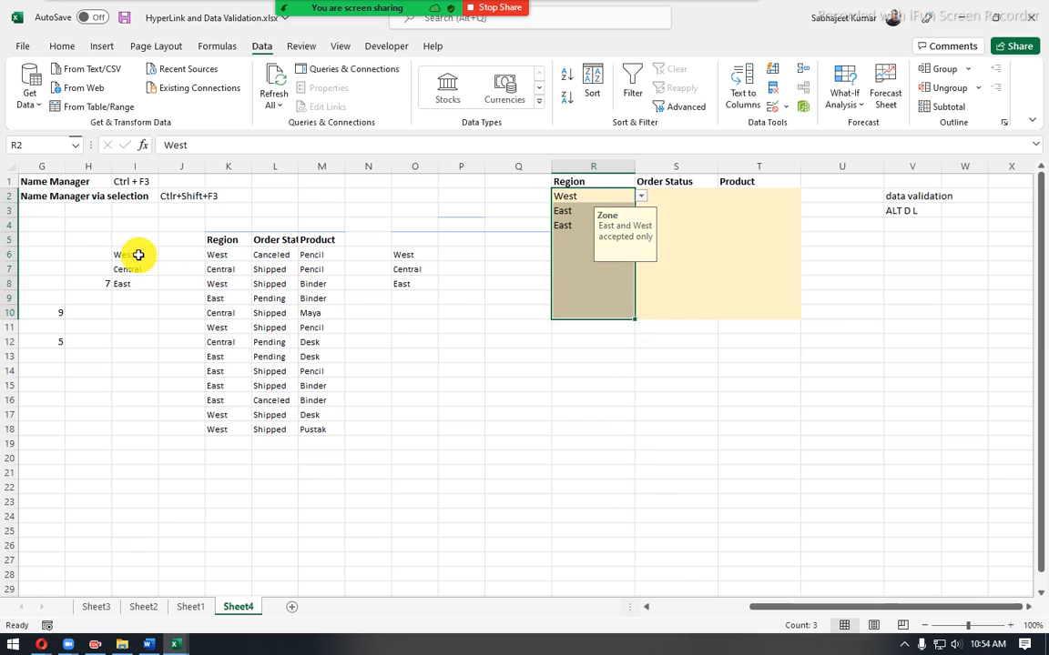
click(769, 105)
click(466, 487)
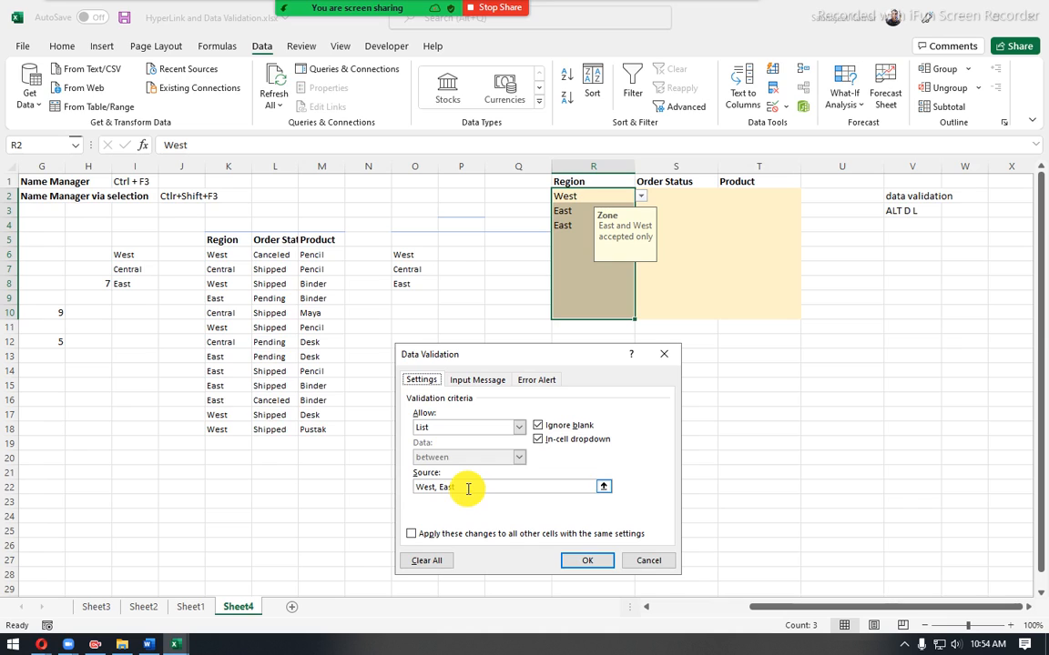
drag(468, 487, 368, 486)
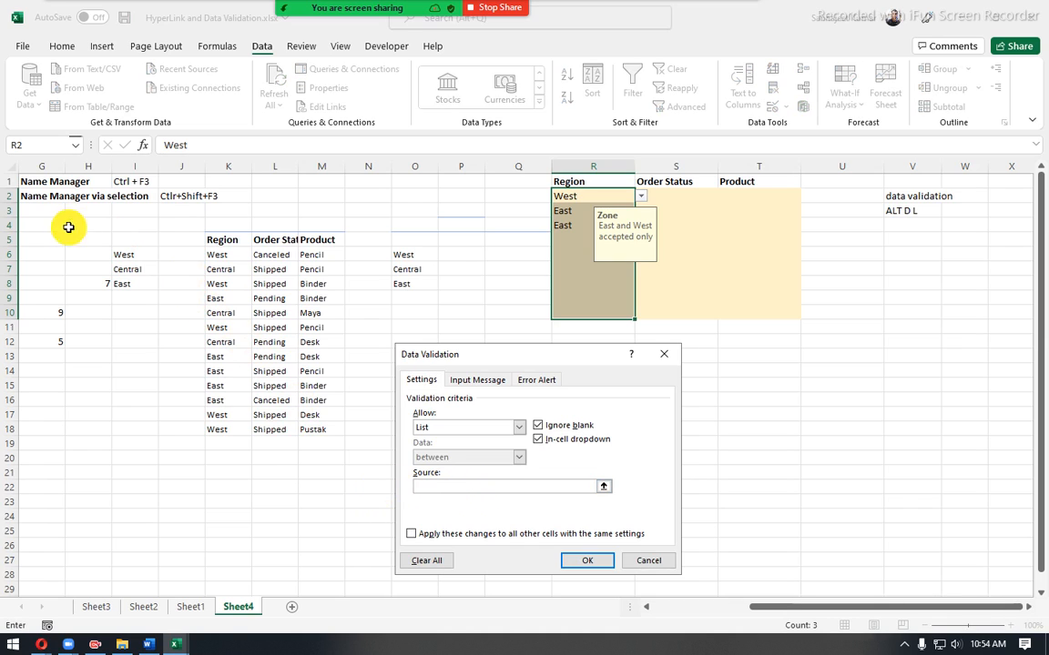
drag(122, 253, 128, 279)
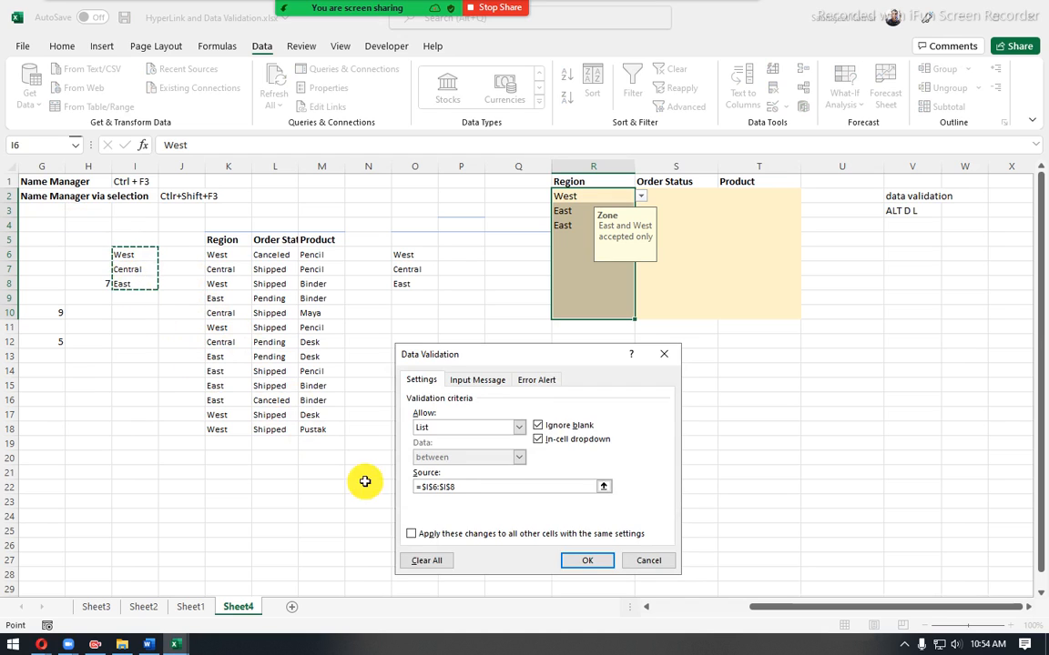
click(569, 564)
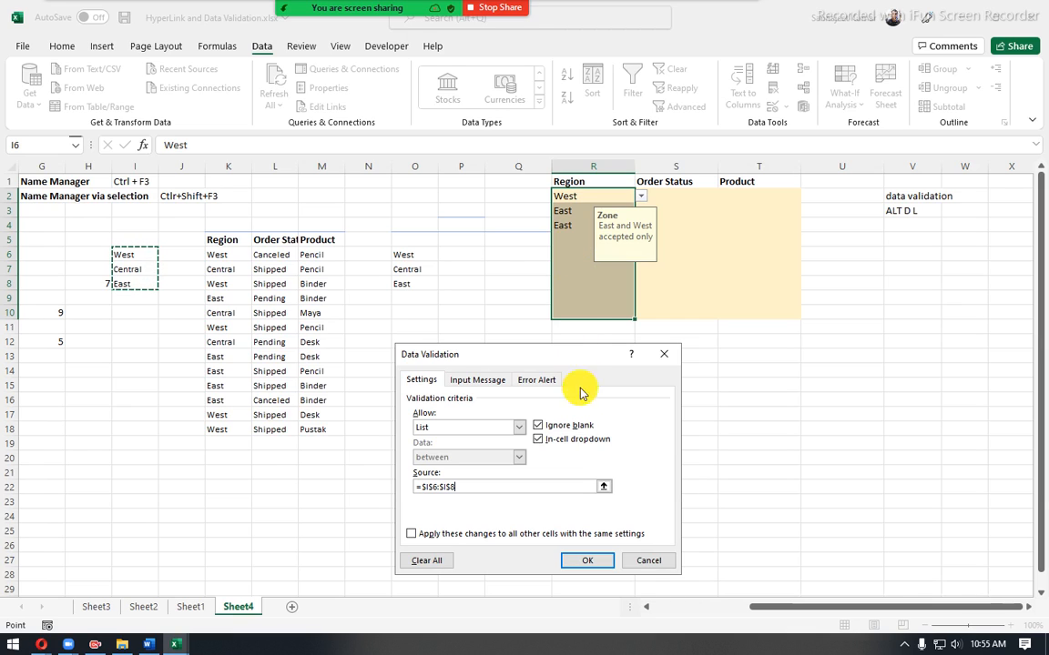
click(538, 439)
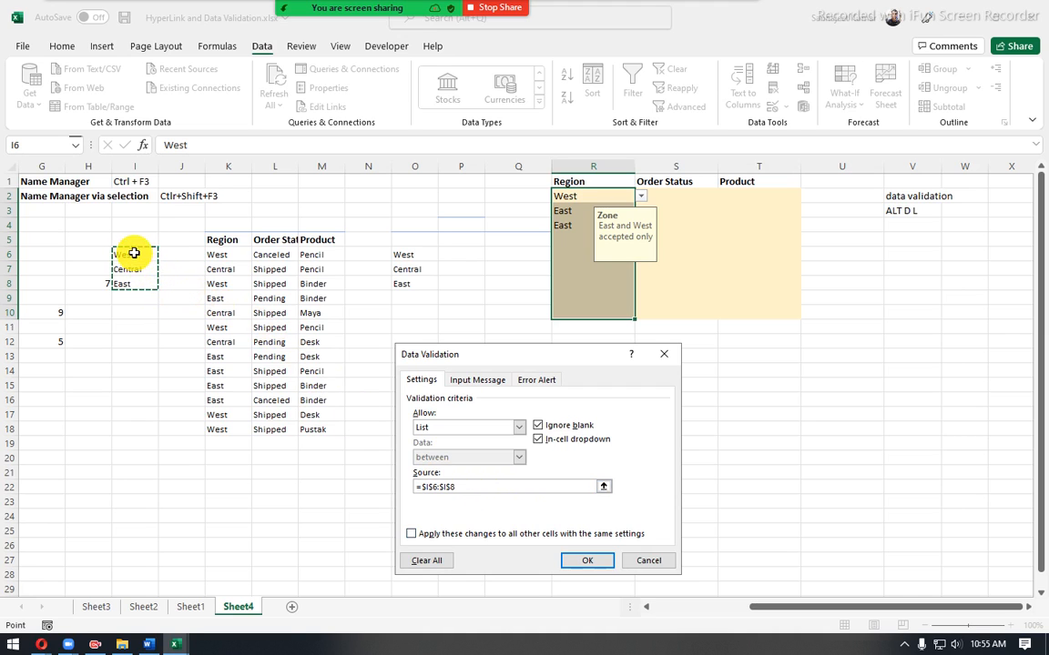
drag(133, 253, 112, 512)
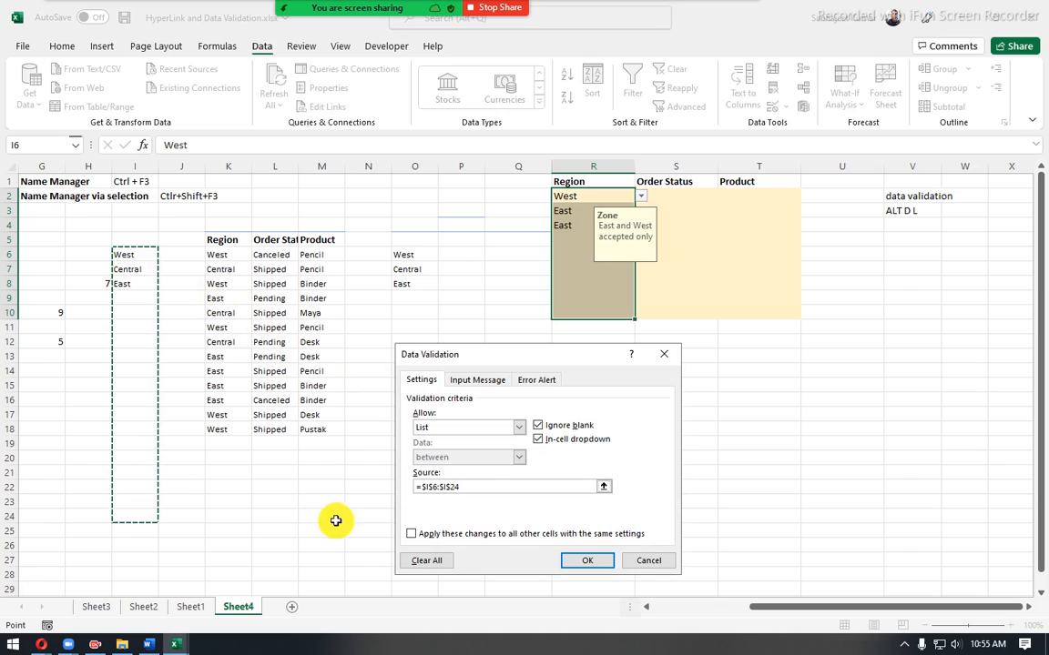
- Change the validation of Region cells R2:R10 to whole numbers between 1 and 10 and apply it
click(520, 428)
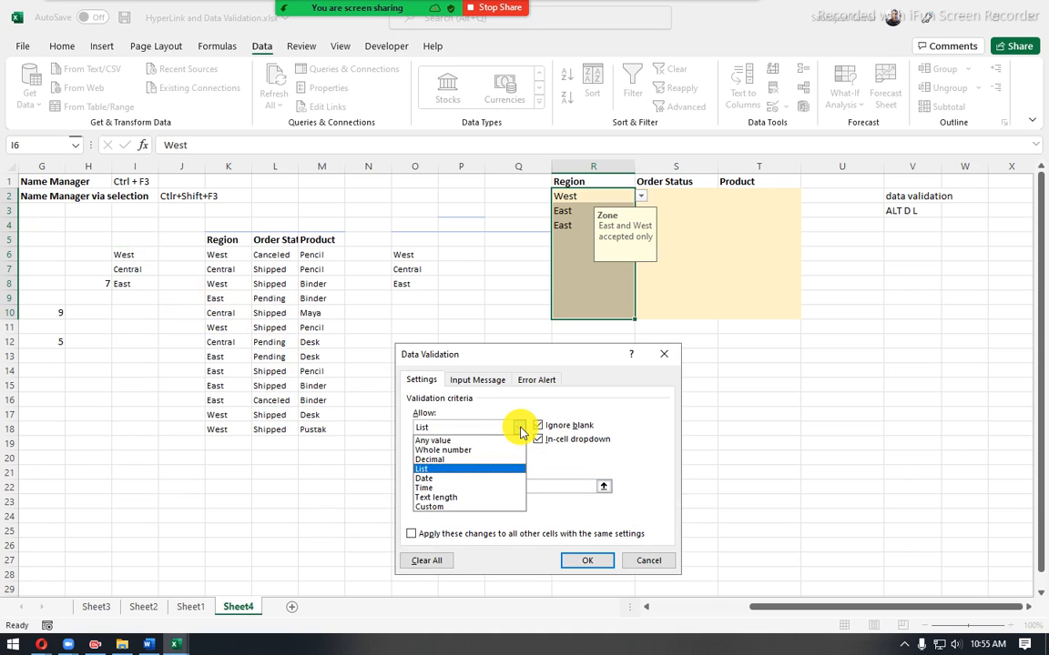
click(458, 457)
drag(521, 356, 636, 311)
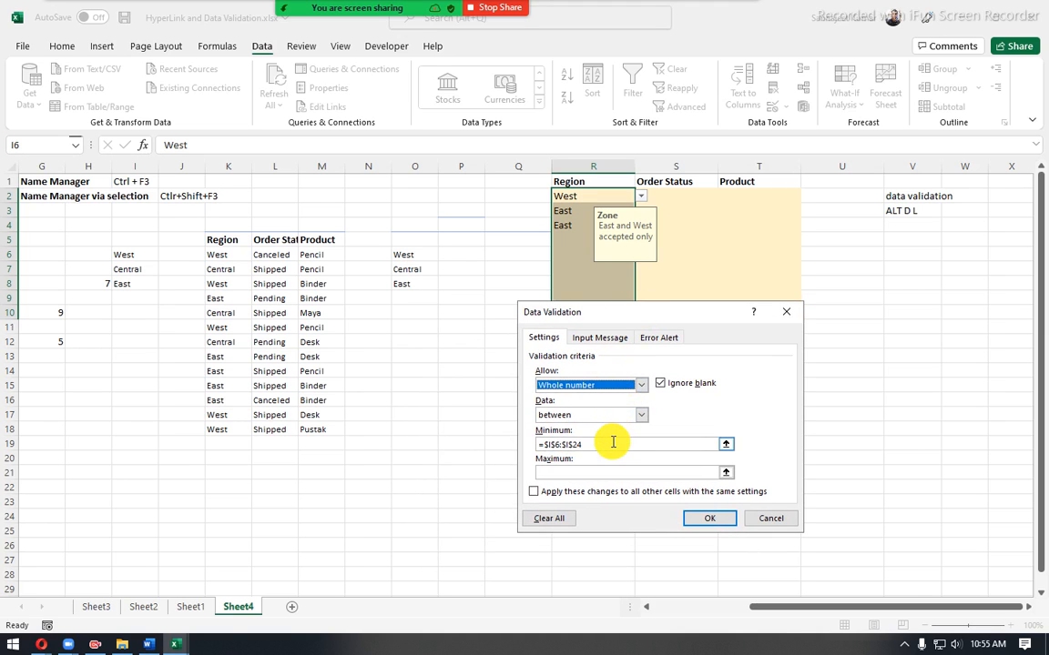
drag(612, 444, 476, 442)
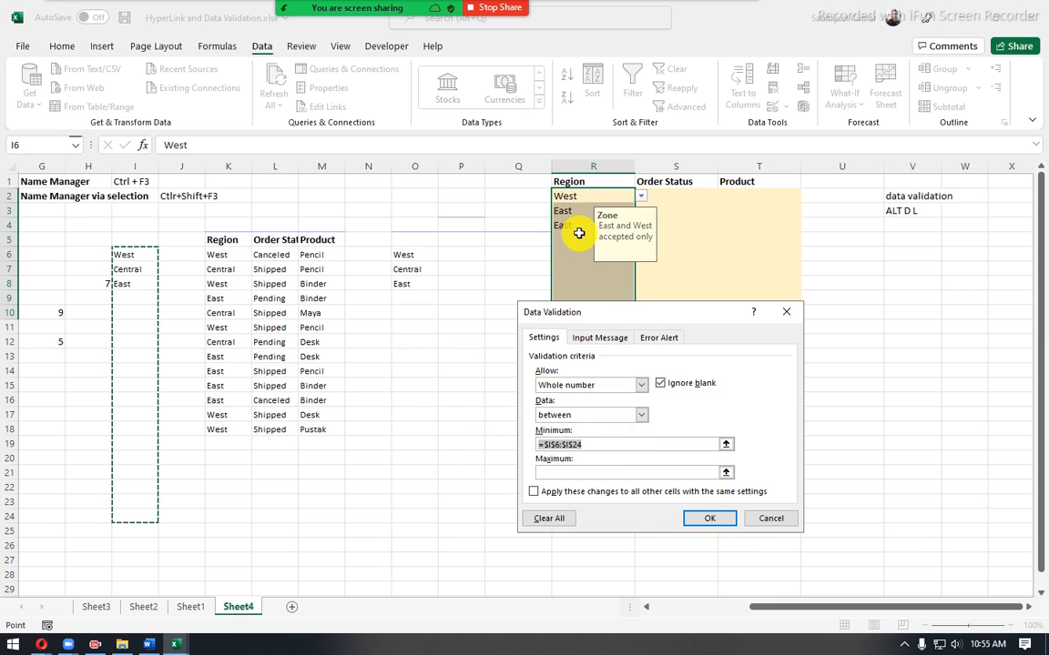
text(1)
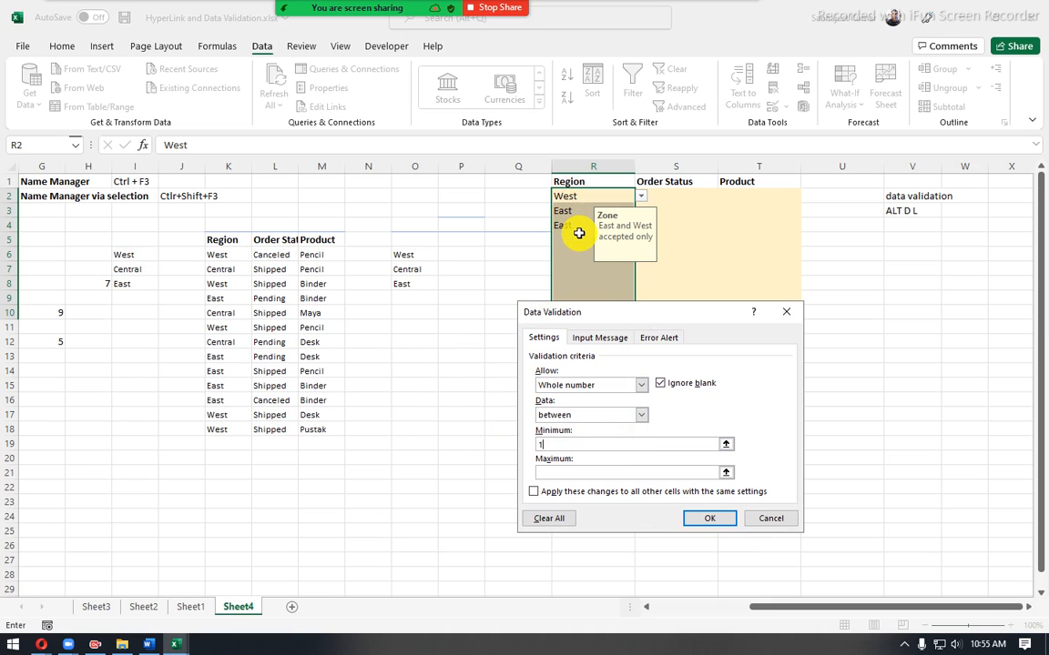
click(588, 472)
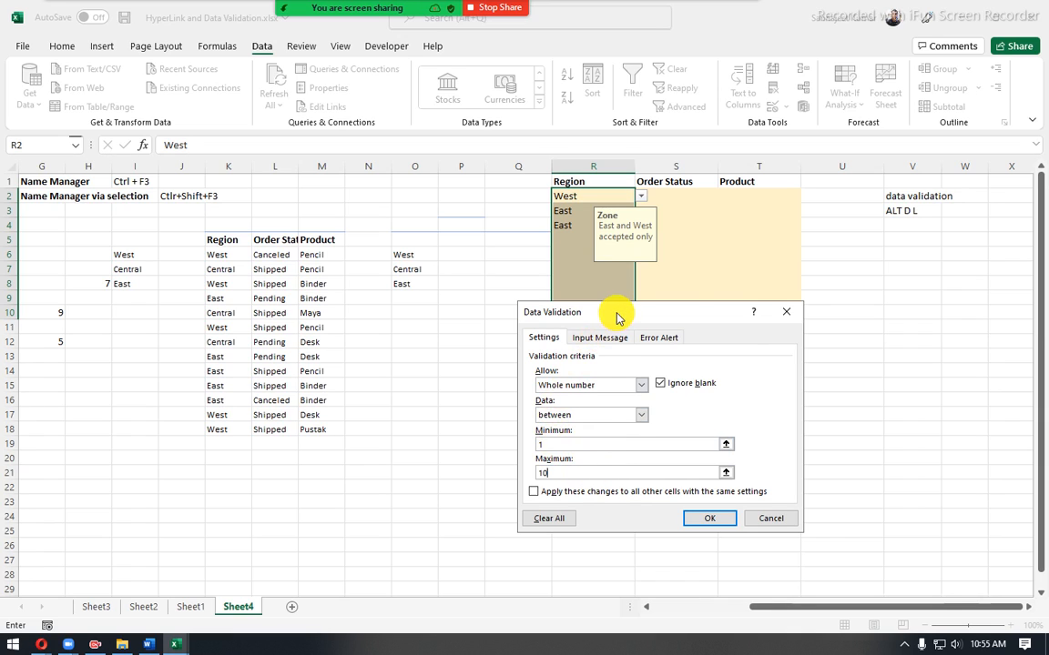
drag(615, 315, 276, 280)
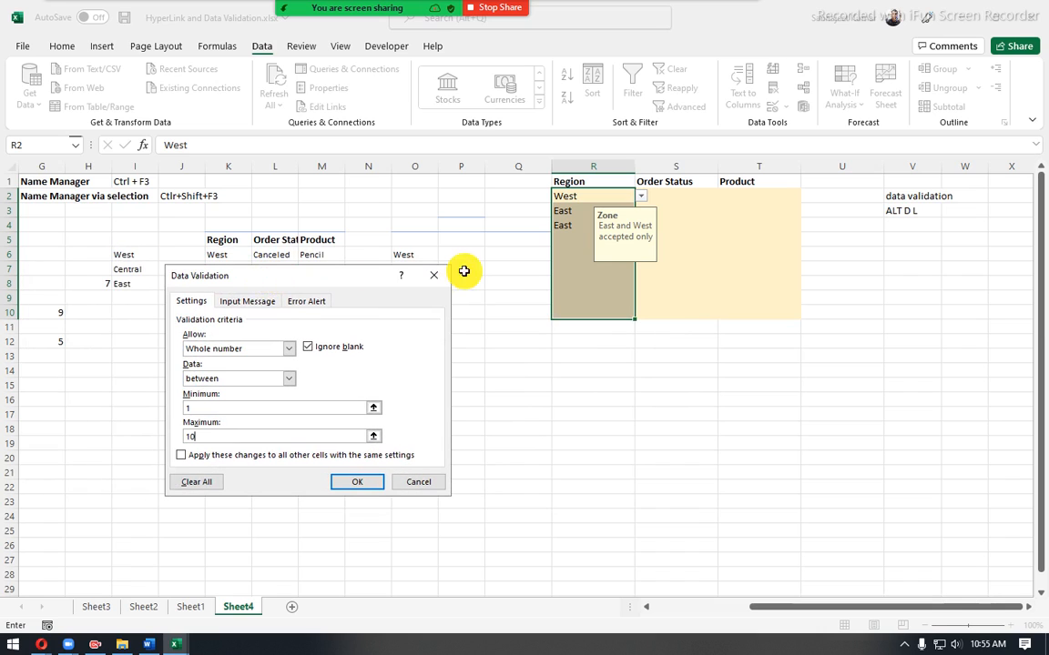
click(368, 487)
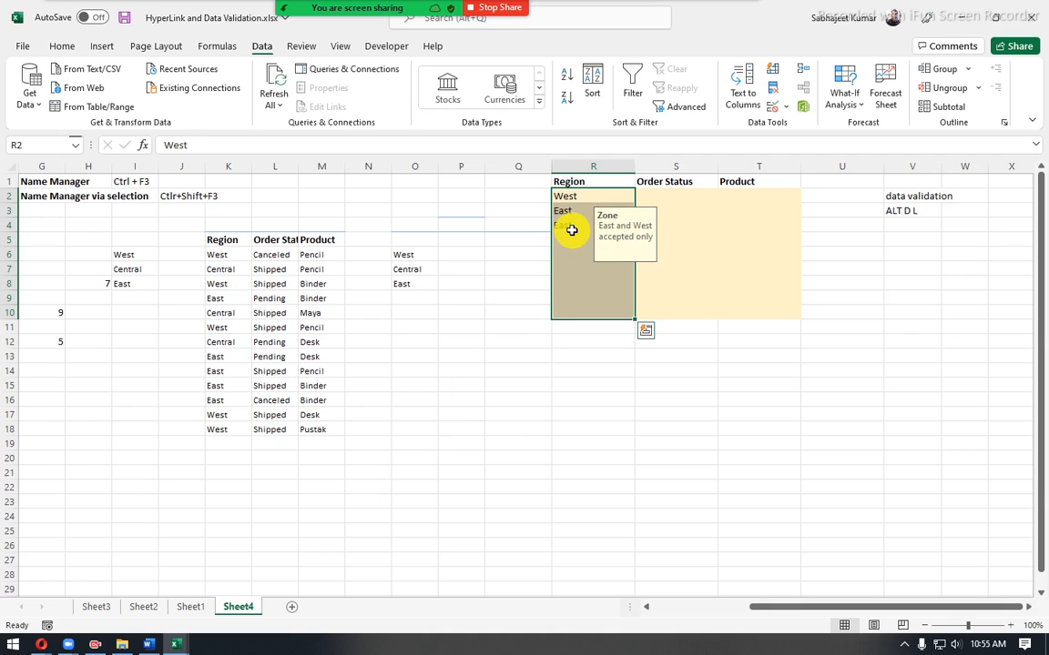
- Test the whole-number rule in Region cell R2 by trying -20, and retry the entry with 2
key(Down)
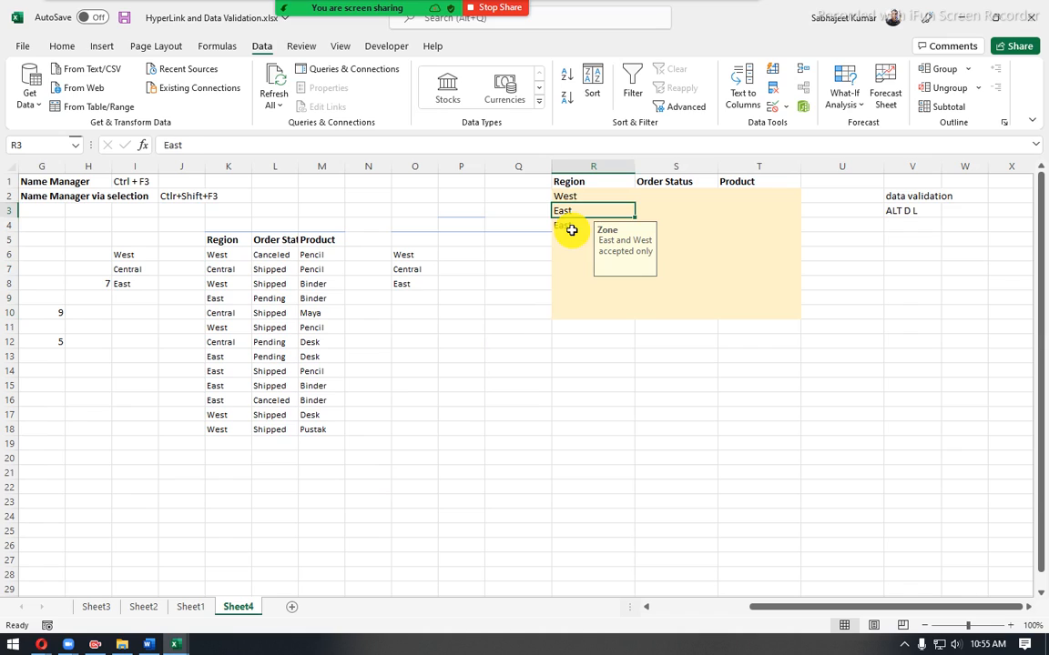
key(Up)
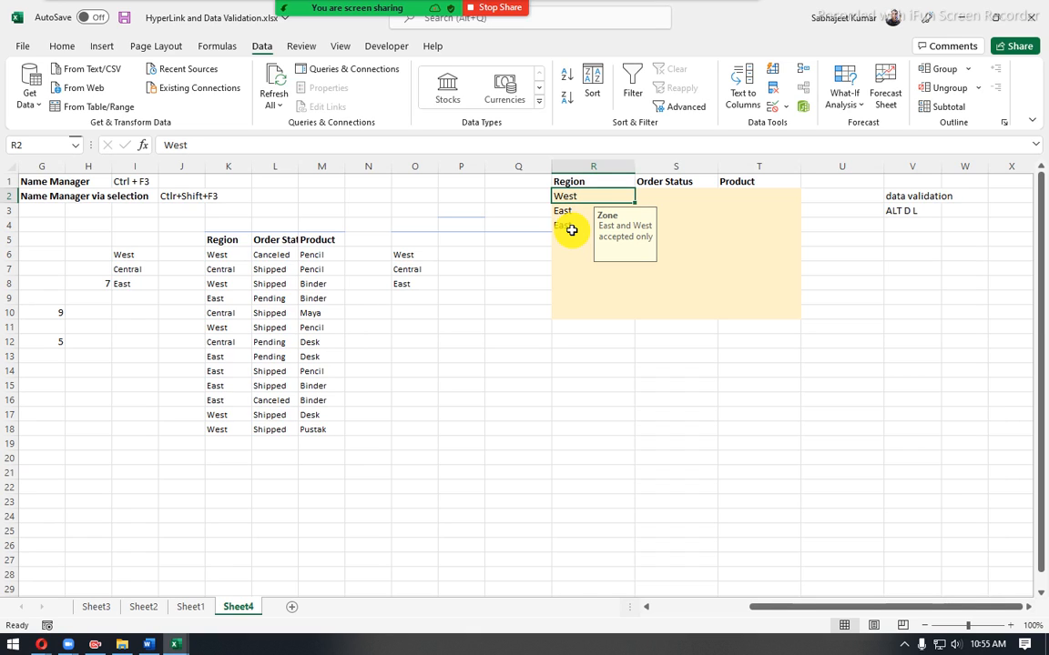
text(-20)
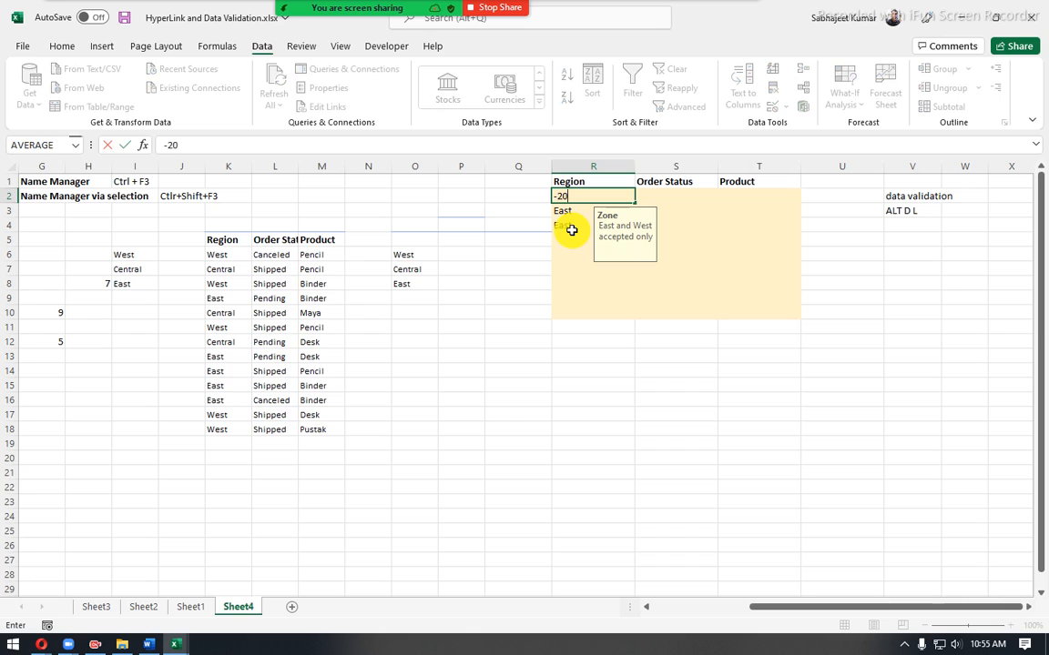
key(Return)
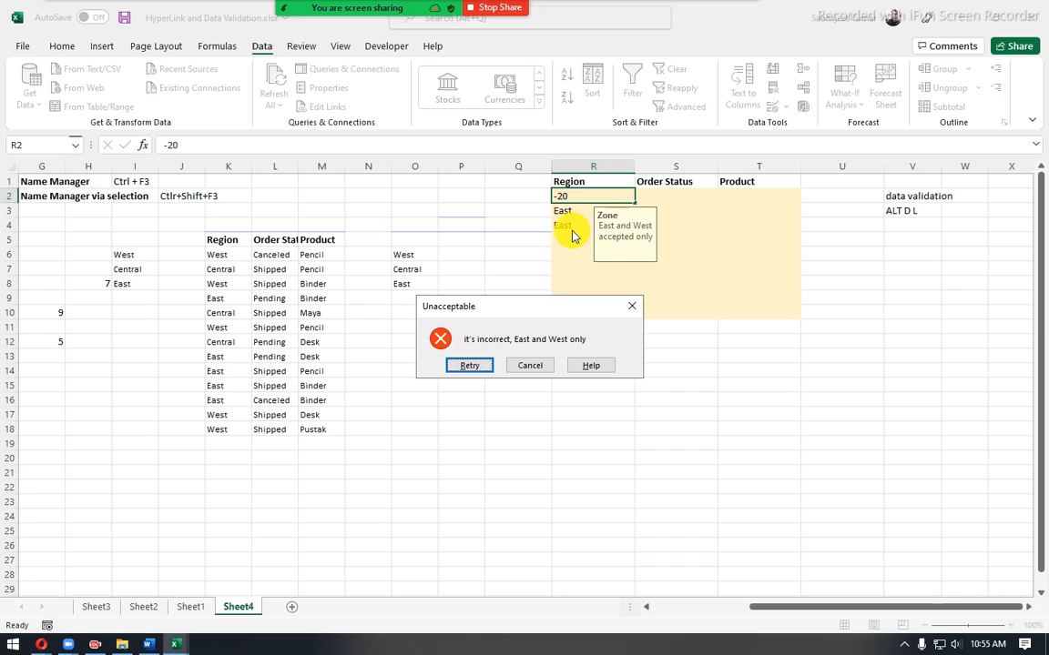
click(470, 370)
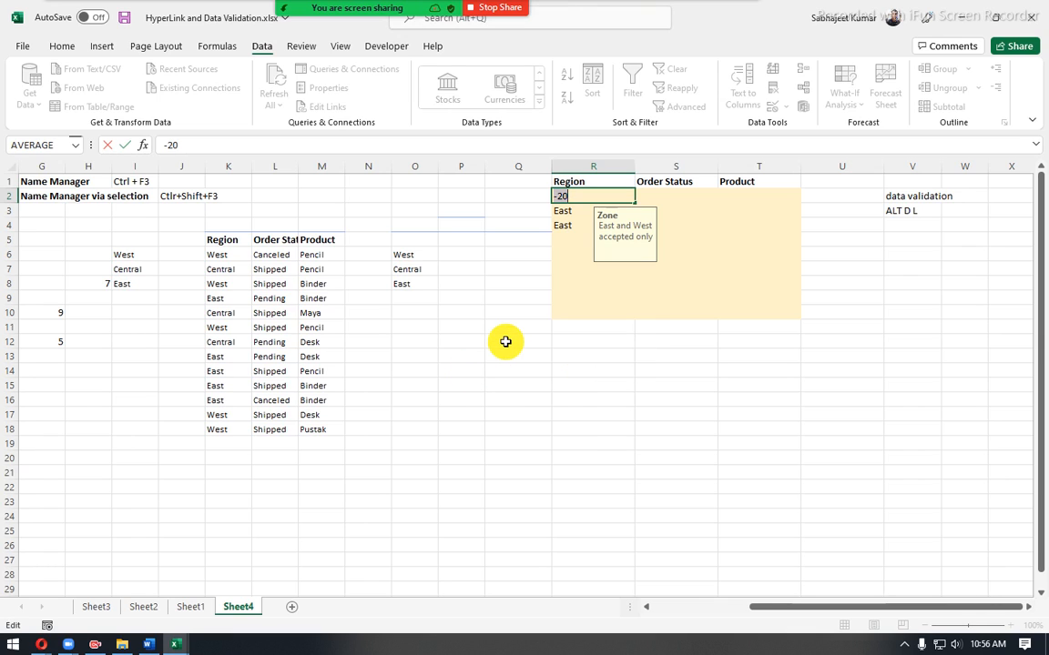
text(2)
key(Return)
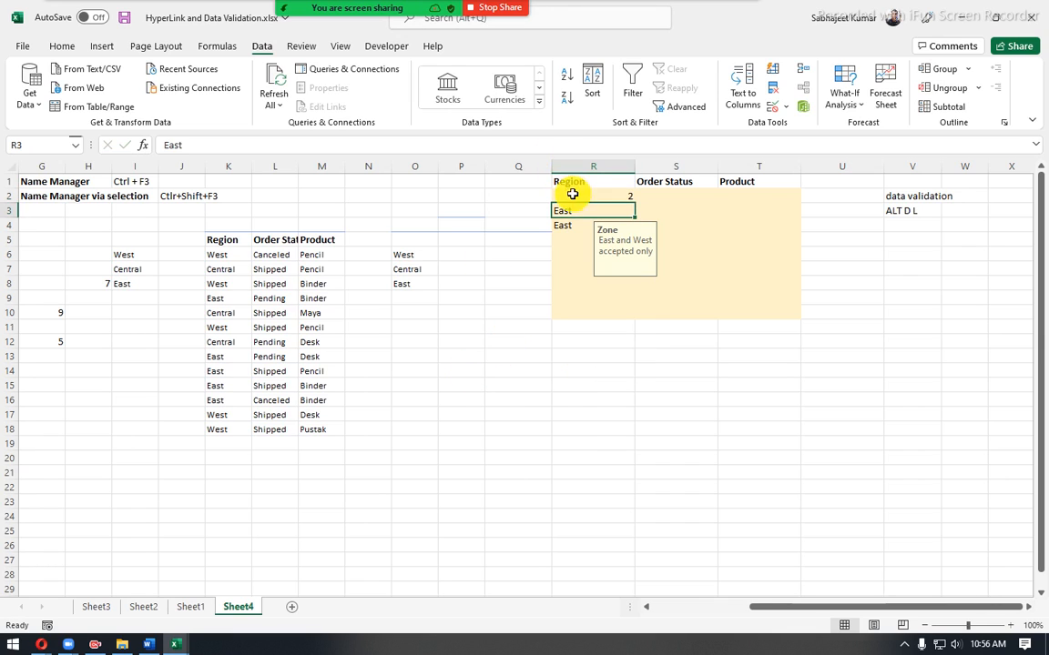
- Preview the Date criteria in the data validation of Region cells R2:R10, including the comparison conditions and the start and end dates
drag(572, 196, 584, 305)
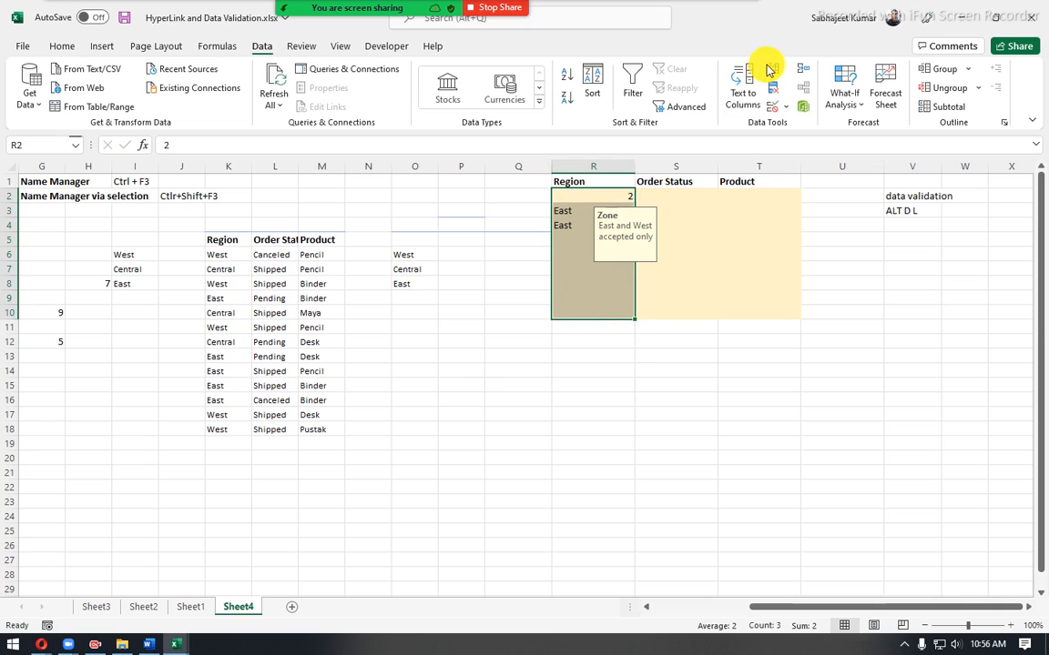
click(773, 106)
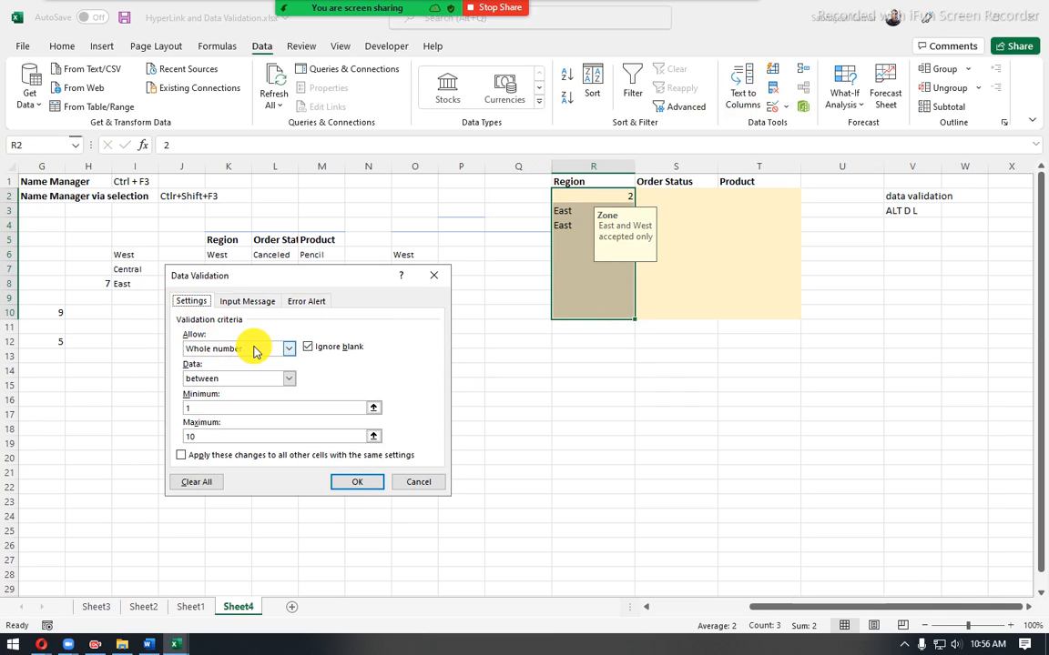
click(287, 348)
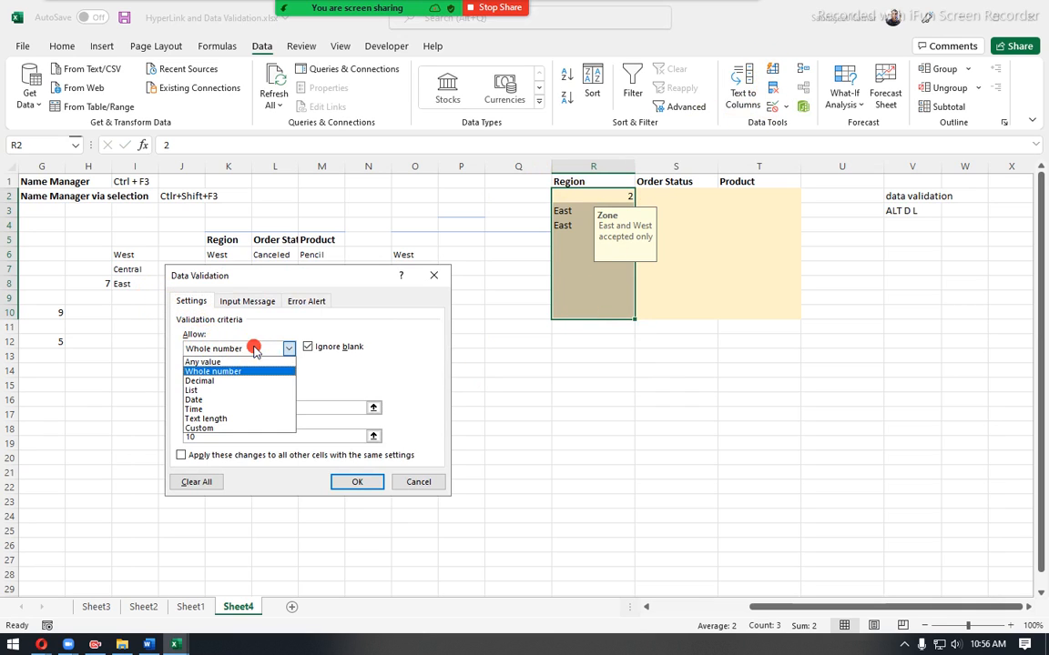
click(205, 400)
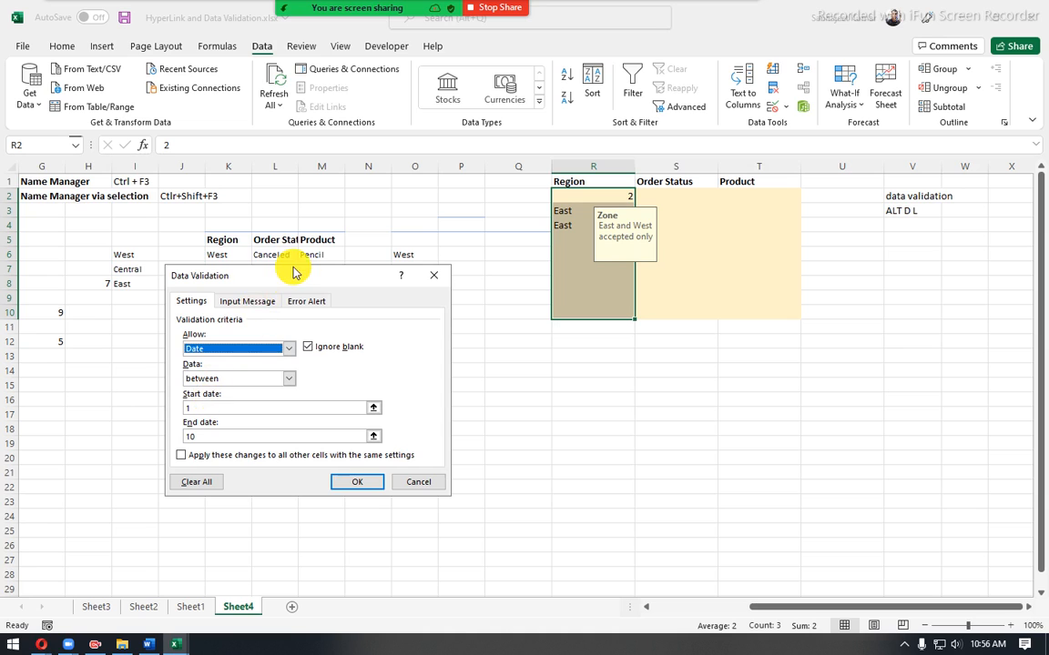
drag(292, 271, 545, 301)
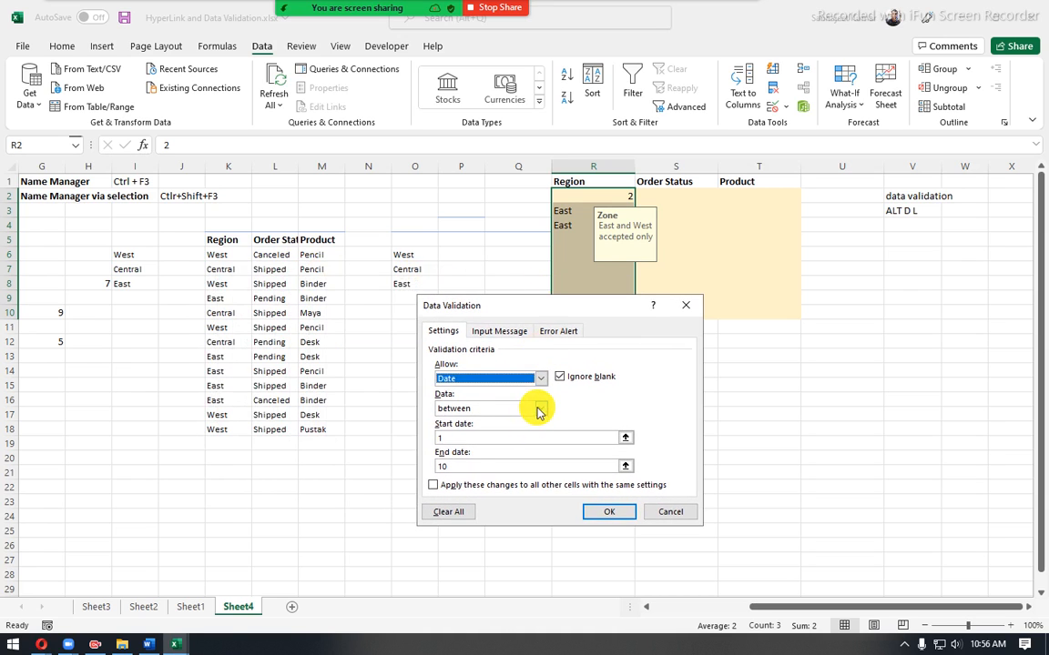
click(541, 410)
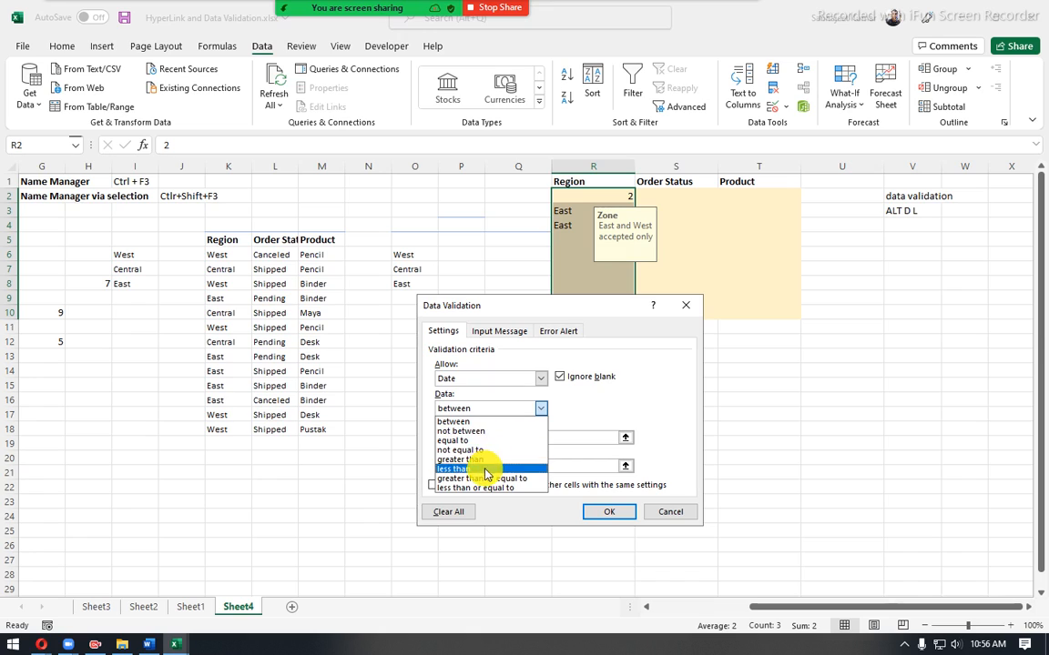
click(590, 418)
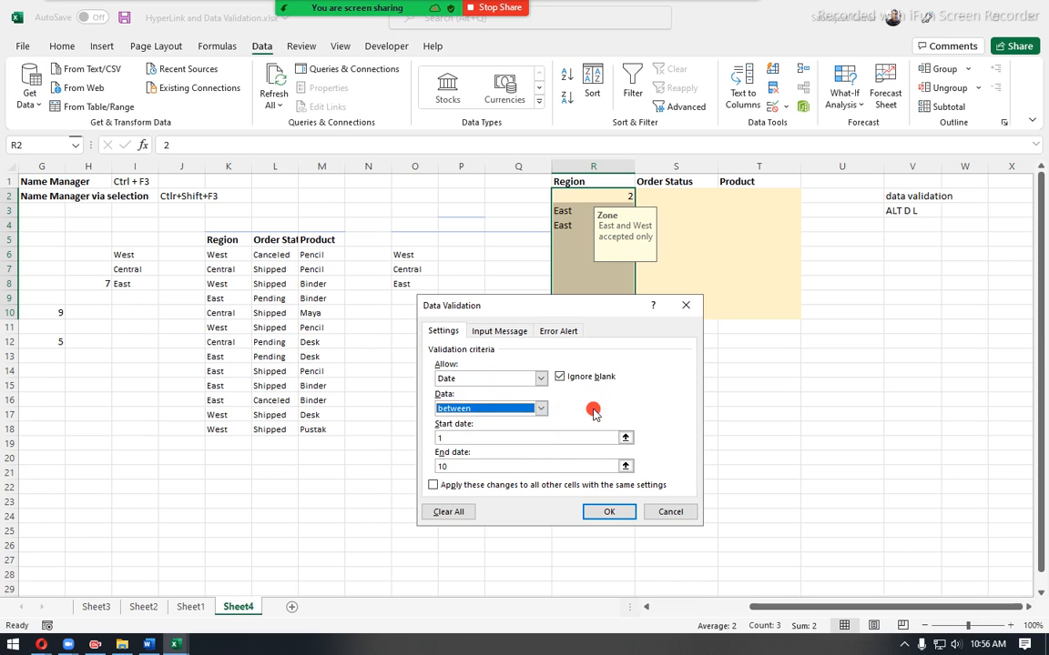
click(444, 437)
drag(468, 466, 430, 467)
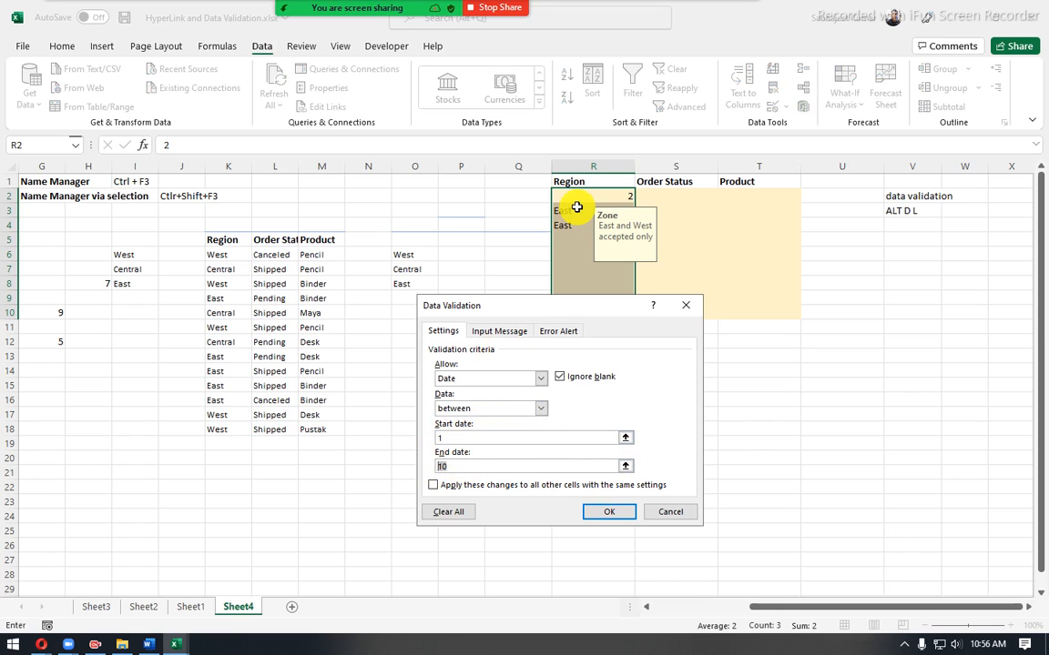
- Preview the Time criteria for the same cells, including the start time and the available comparison conditions
click(540, 379)
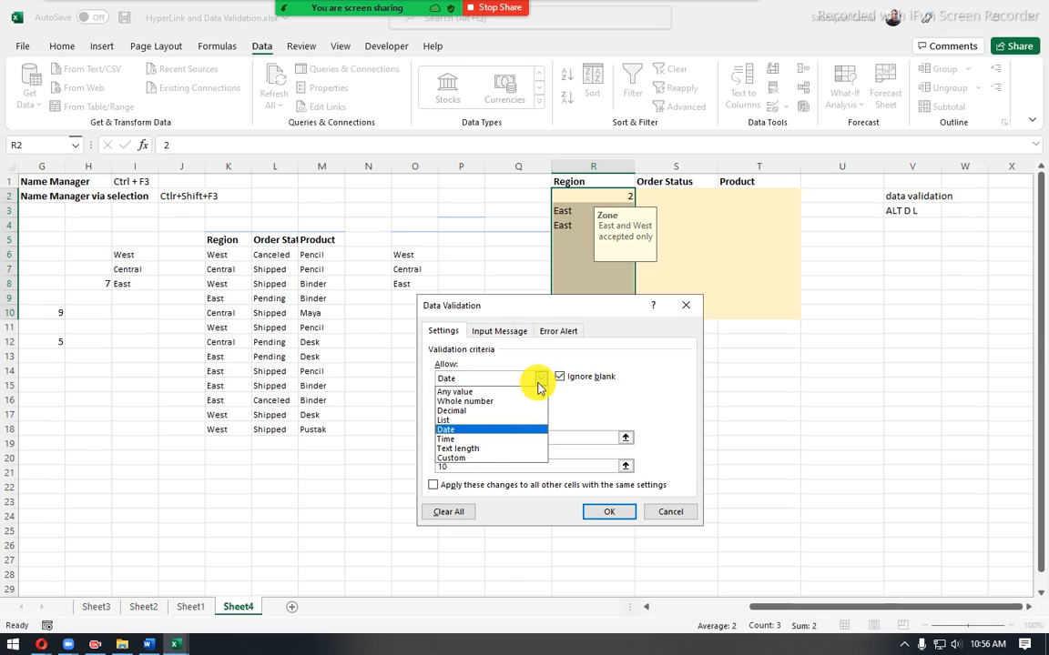
click(490, 439)
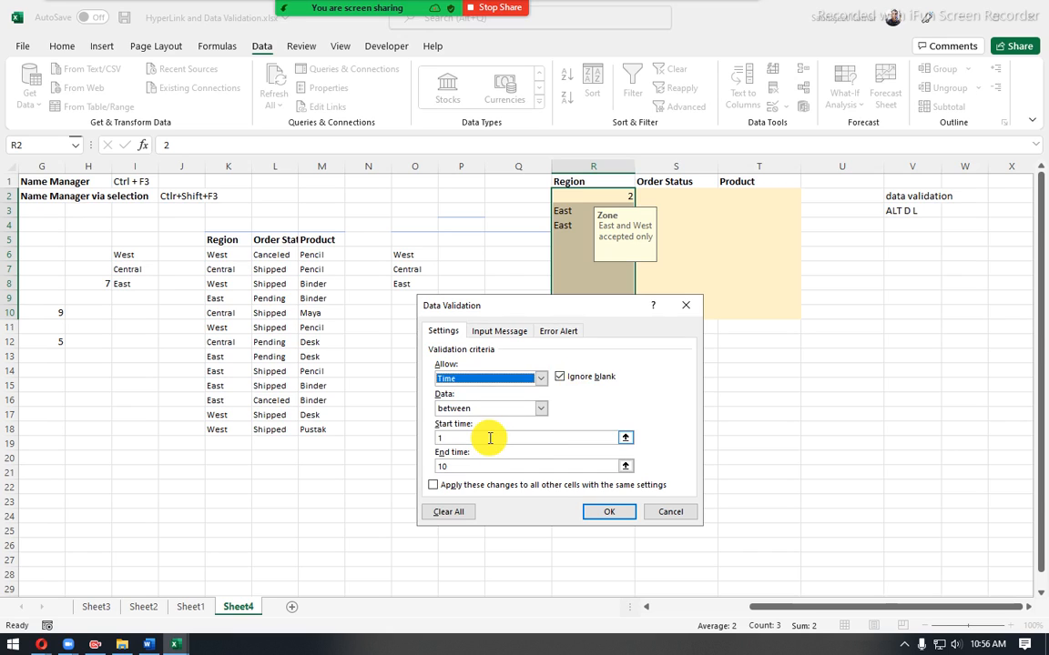
click(441, 438)
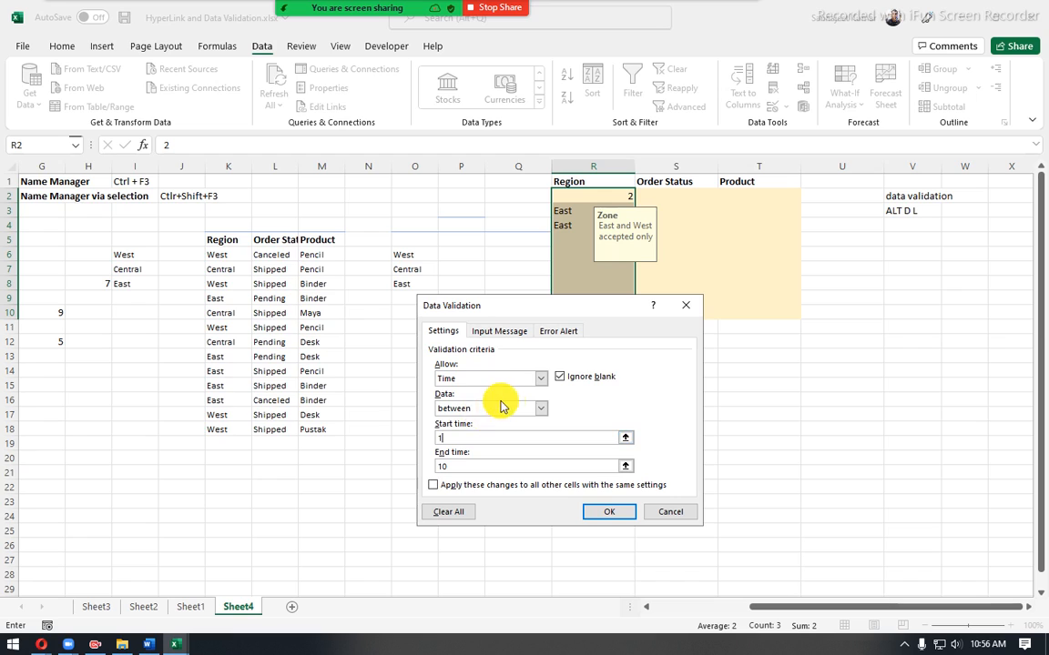
click(524, 408)
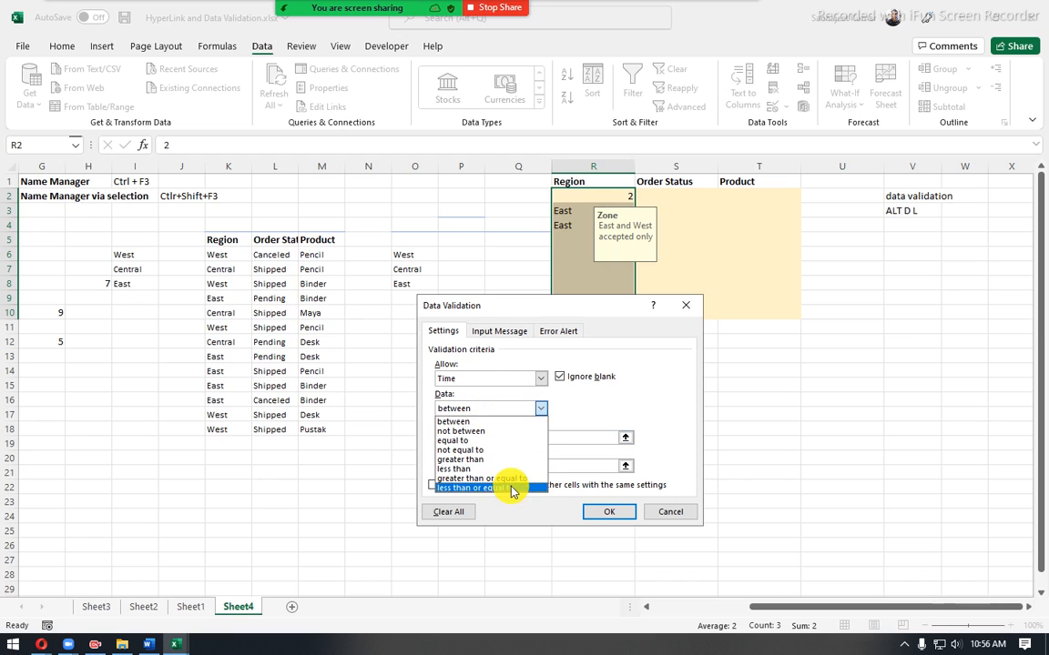
click(537, 378)
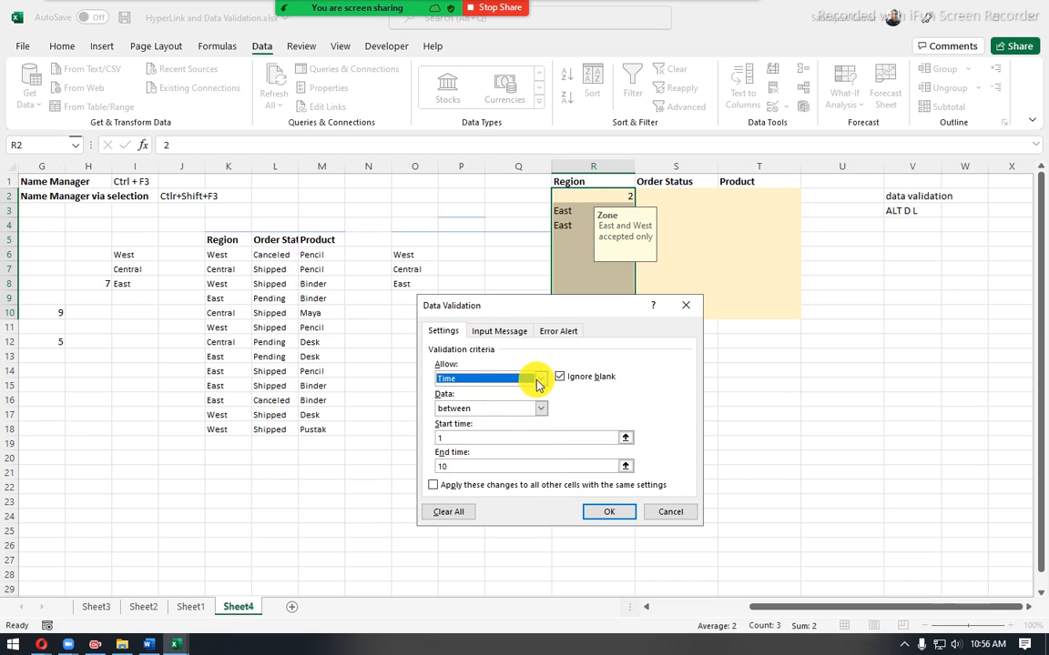
- Preview the Text length and Custom formula criteria for Region cells R2:R10, and leave the validation settings without saving
click(539, 378)
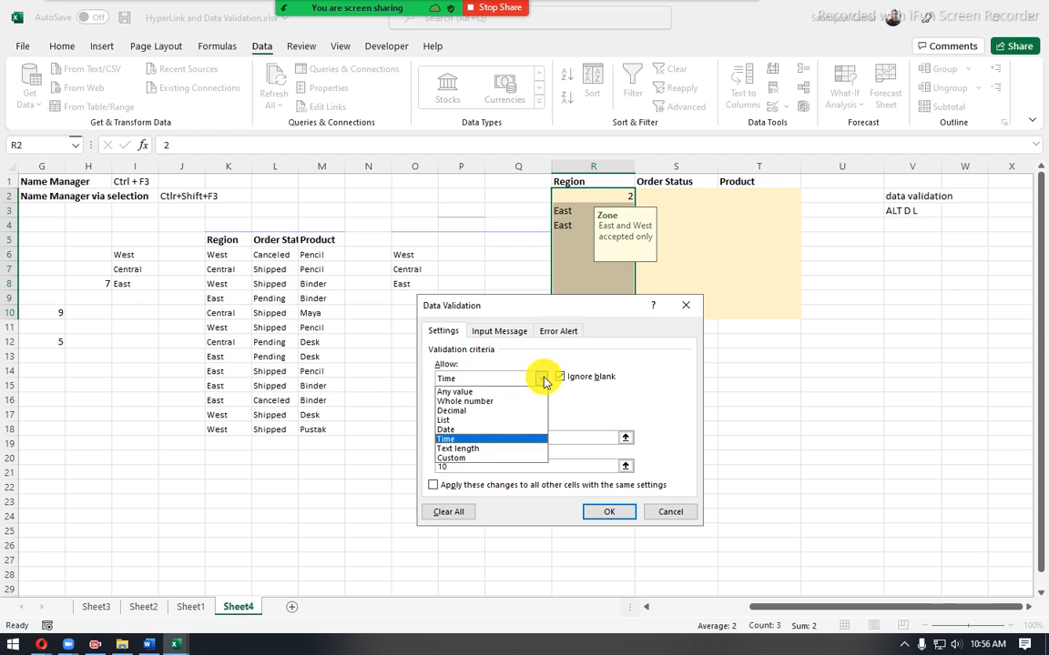
click(464, 448)
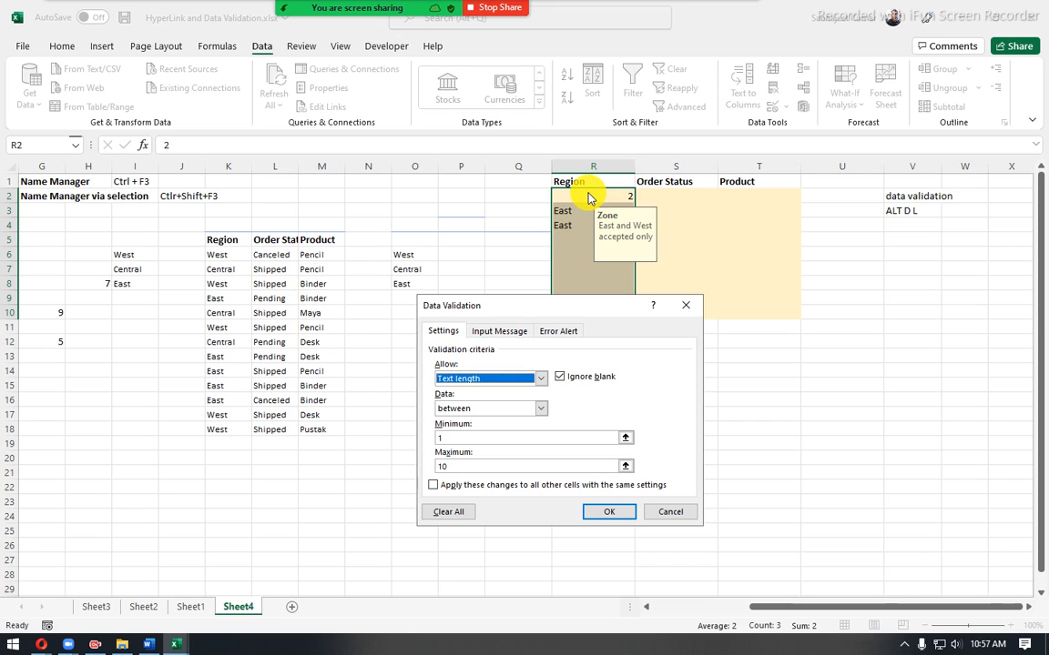
click(522, 381)
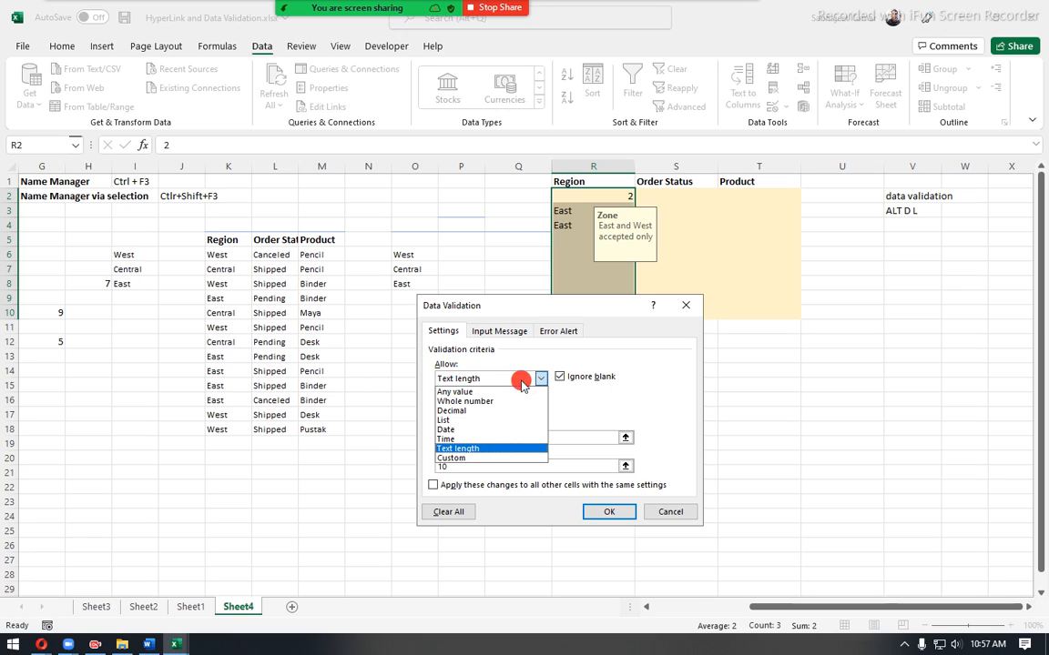
click(507, 458)
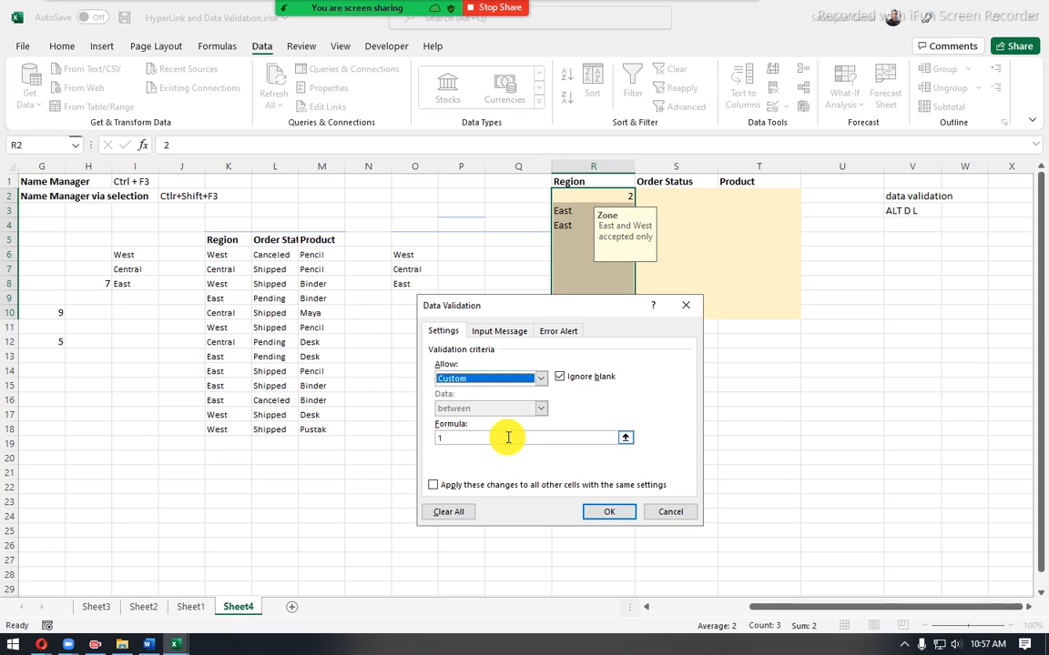
click(430, 439)
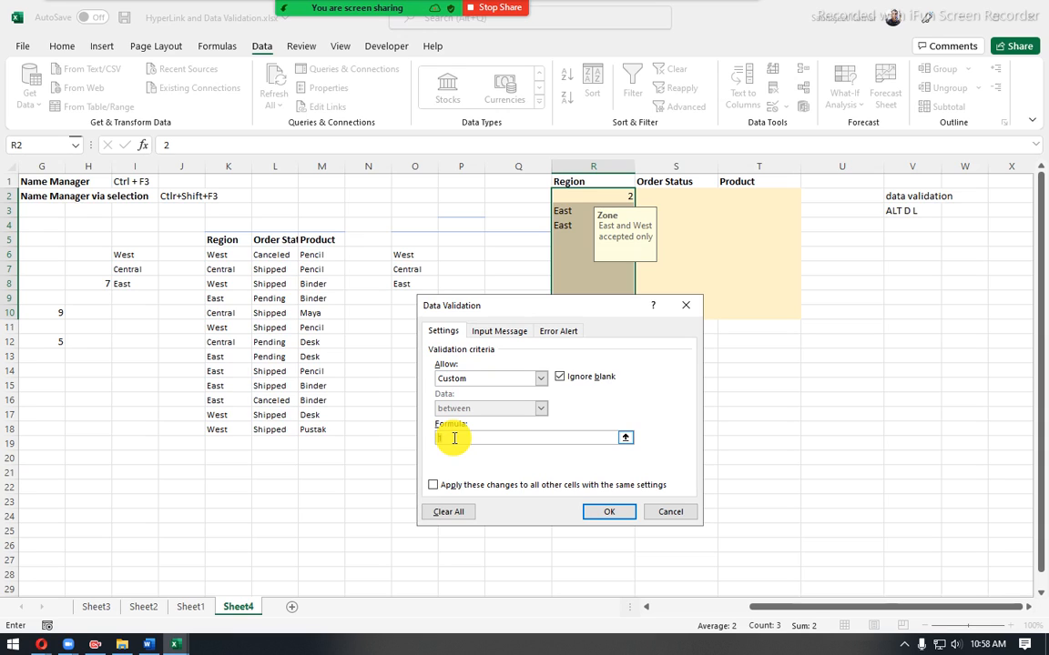
click(504, 381)
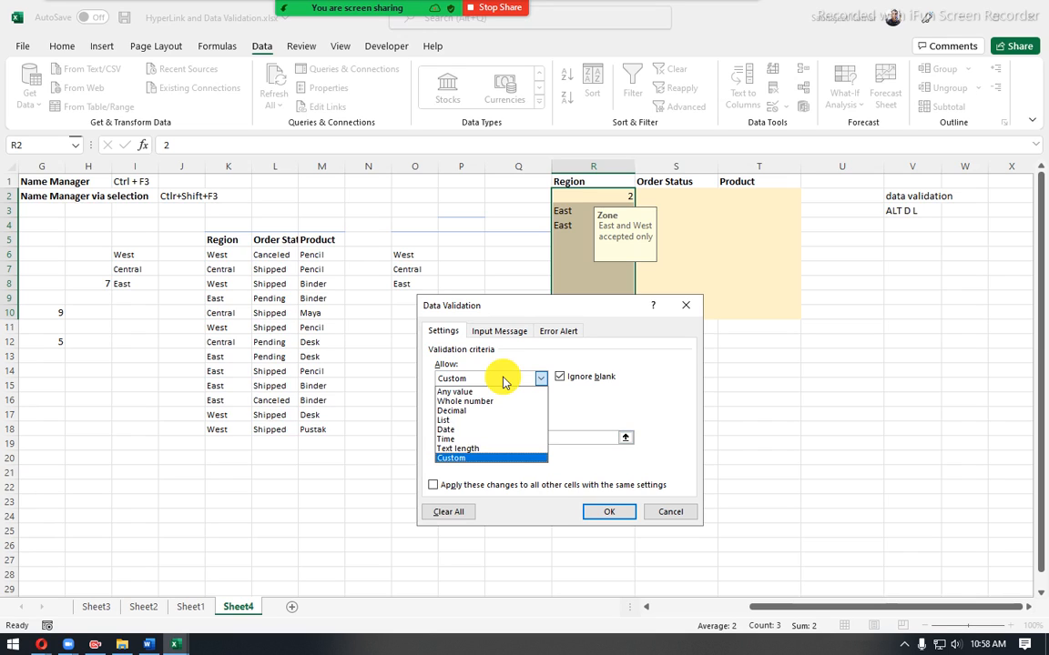
click(524, 309)
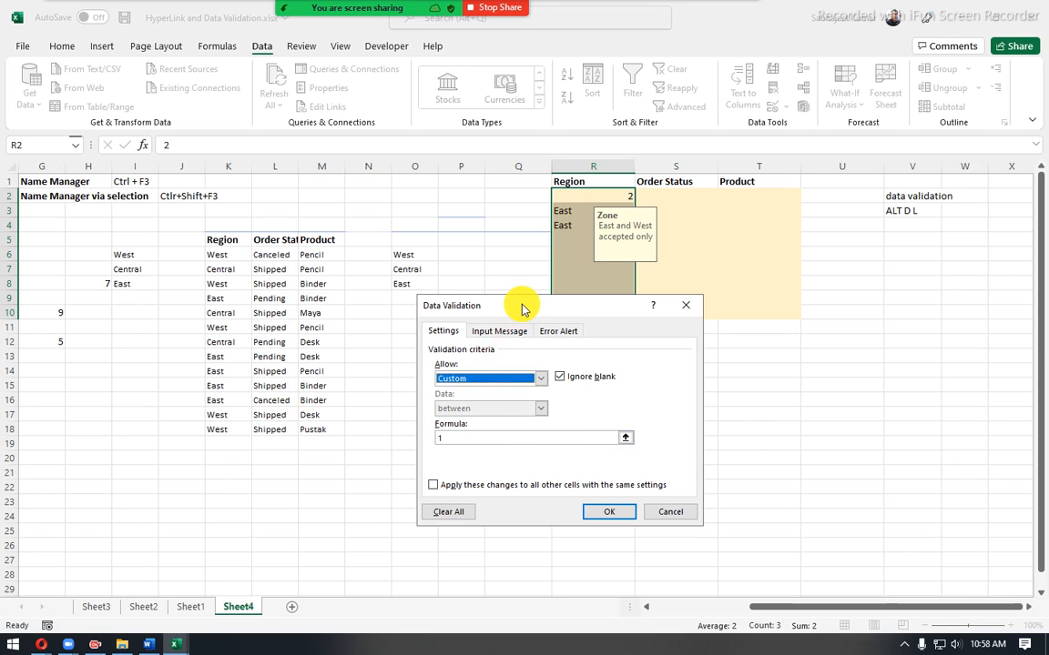
click(658, 511)
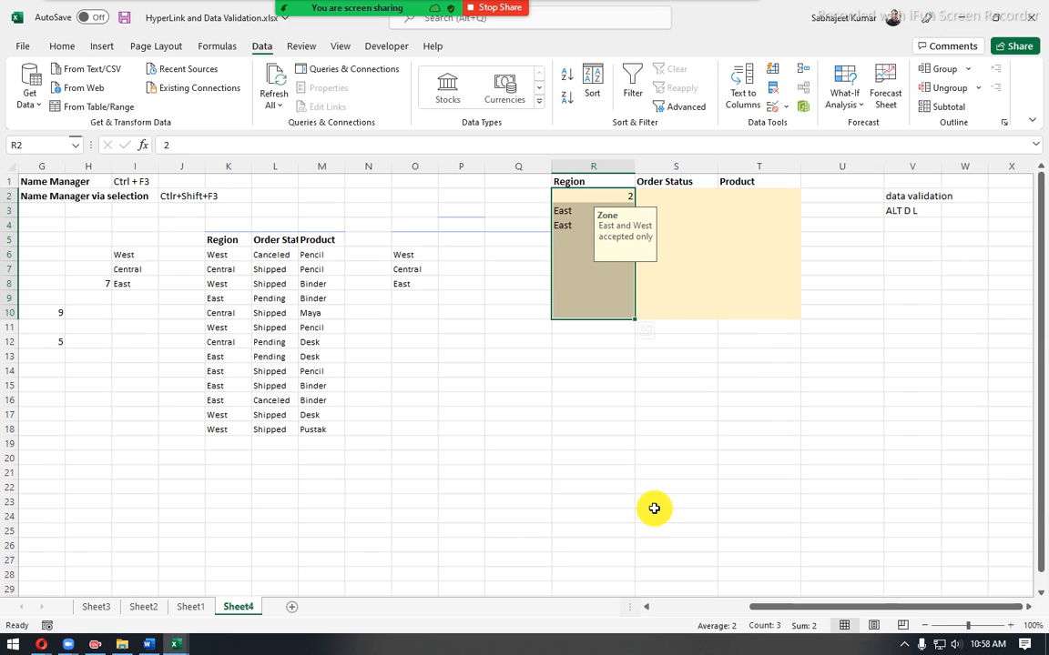
- Switch to the course outline in Word and highlight the topic "Grouping, ungrouping and Subtotal in Excel", then its word "Subtotal"
click(145, 647)
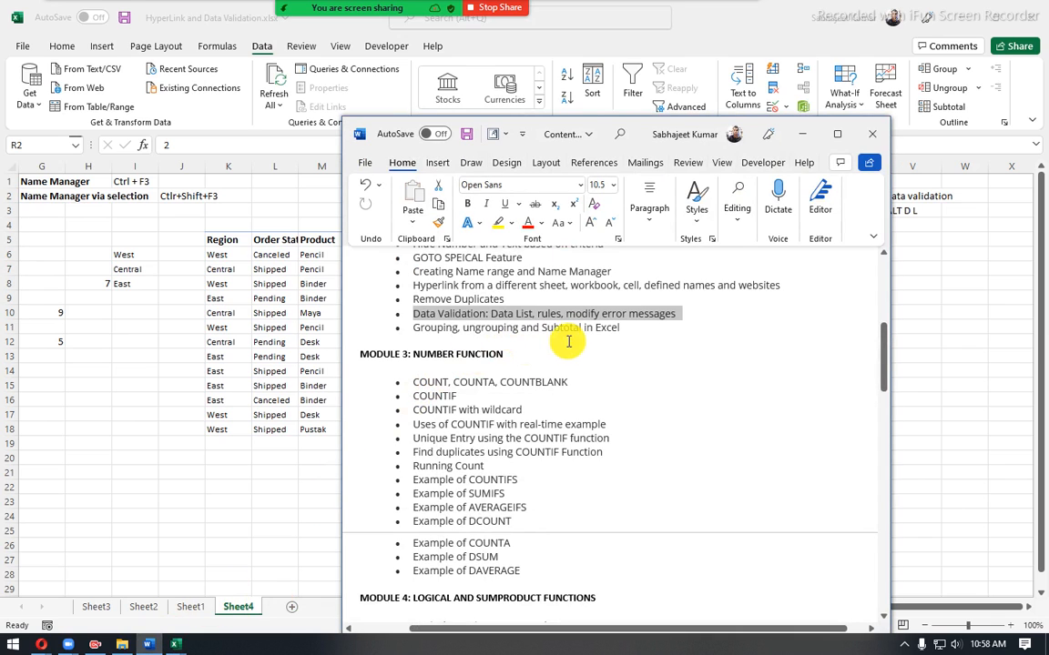
drag(627, 330, 389, 333)
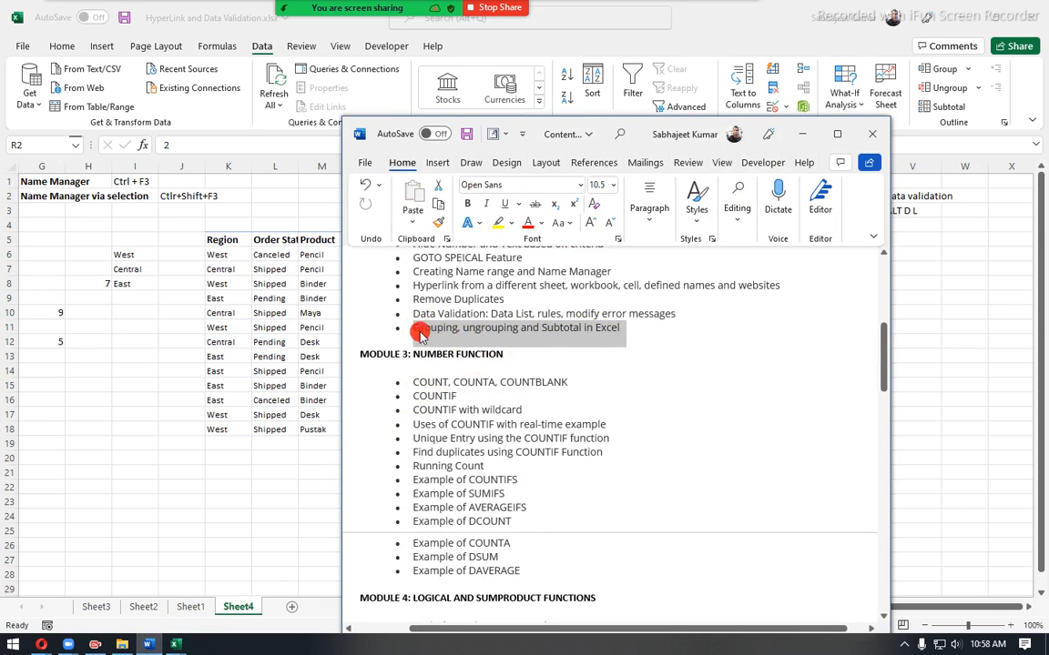
click(559, 333)
double_click(559, 333)
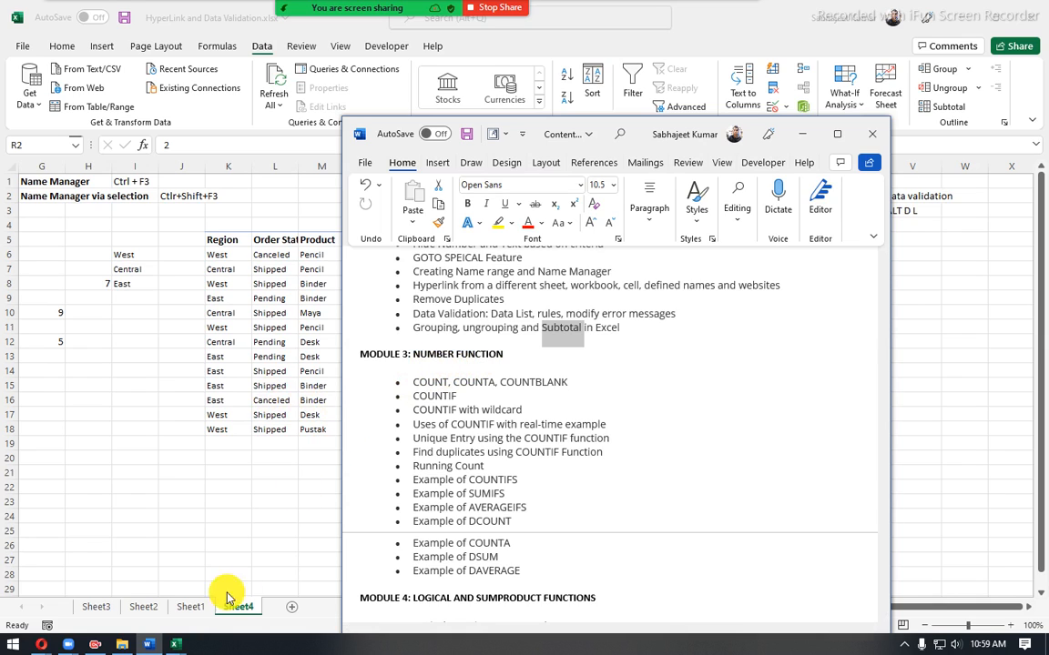
- Change the computer's audio playback device to Speakers (Sennheiser SC60 for Lync)
mouse_move(159, 645)
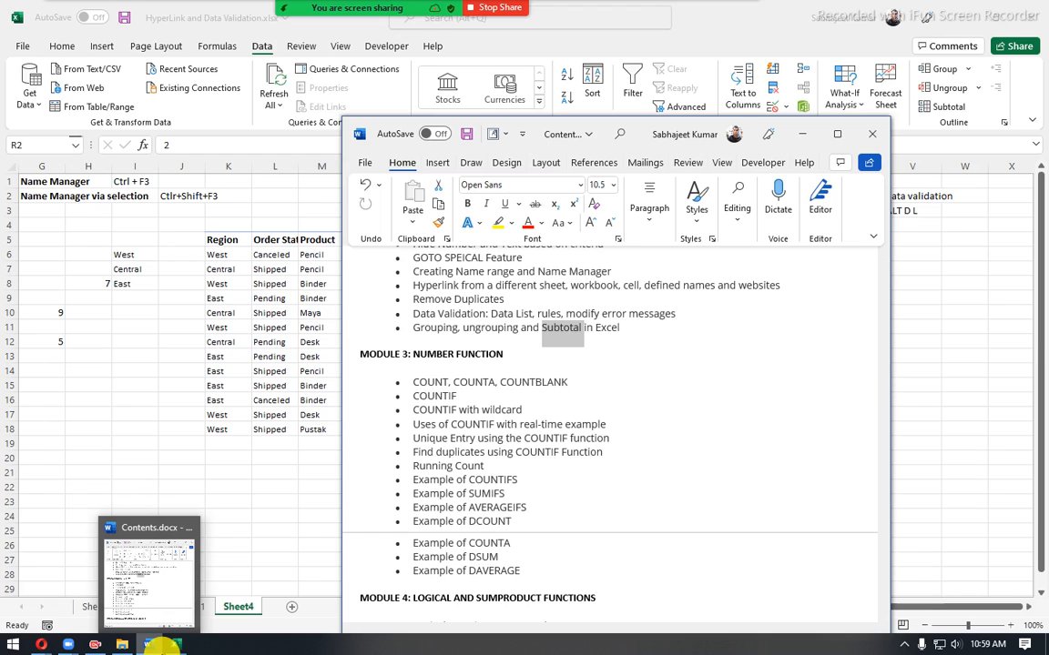
click(956, 644)
click(926, 583)
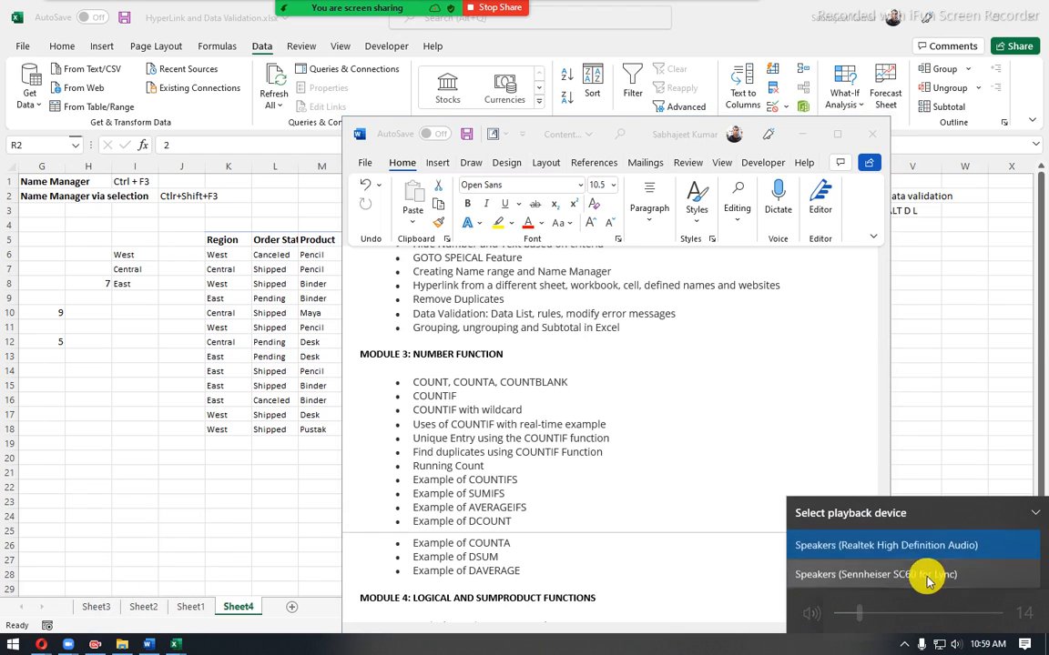
click(914, 571)
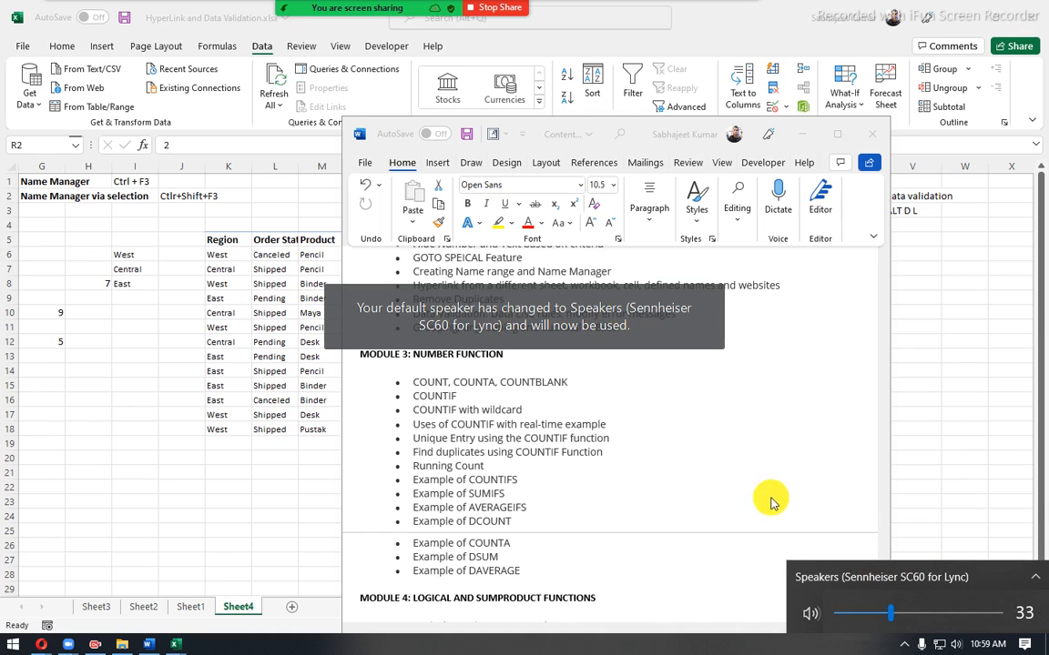
- Return to the Word course outline and review the topics listed under Module 2
click(685, 414)
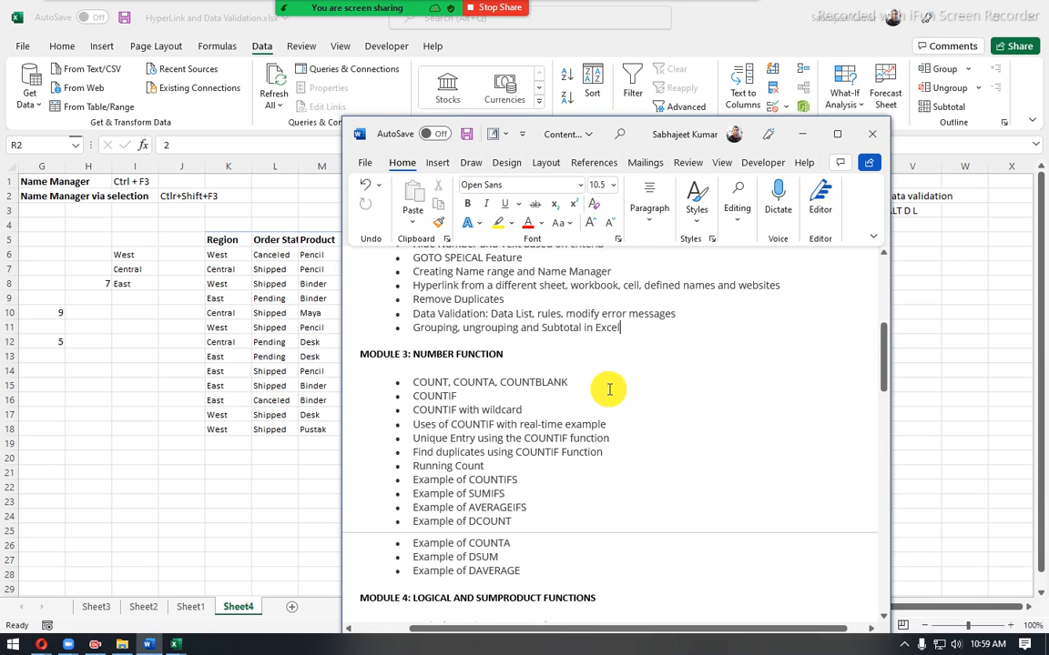
scroll(608, 386, up, 2)
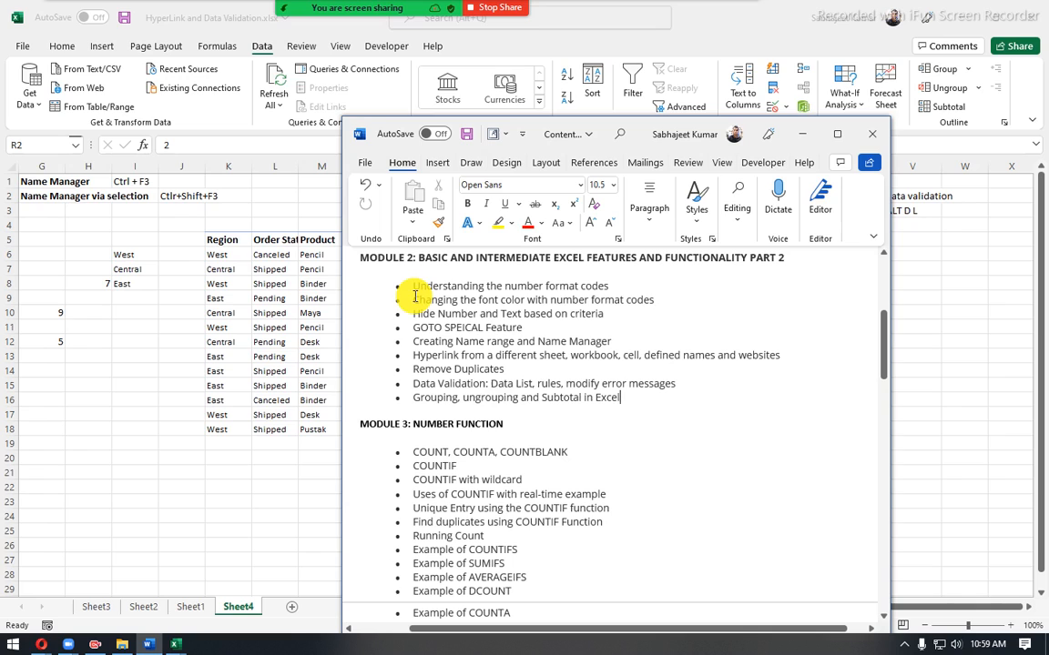
- Review the Module 2 and Module 3 topics in the Word course outline, highlighting each module's list in turn
drag(412, 328, 534, 361)
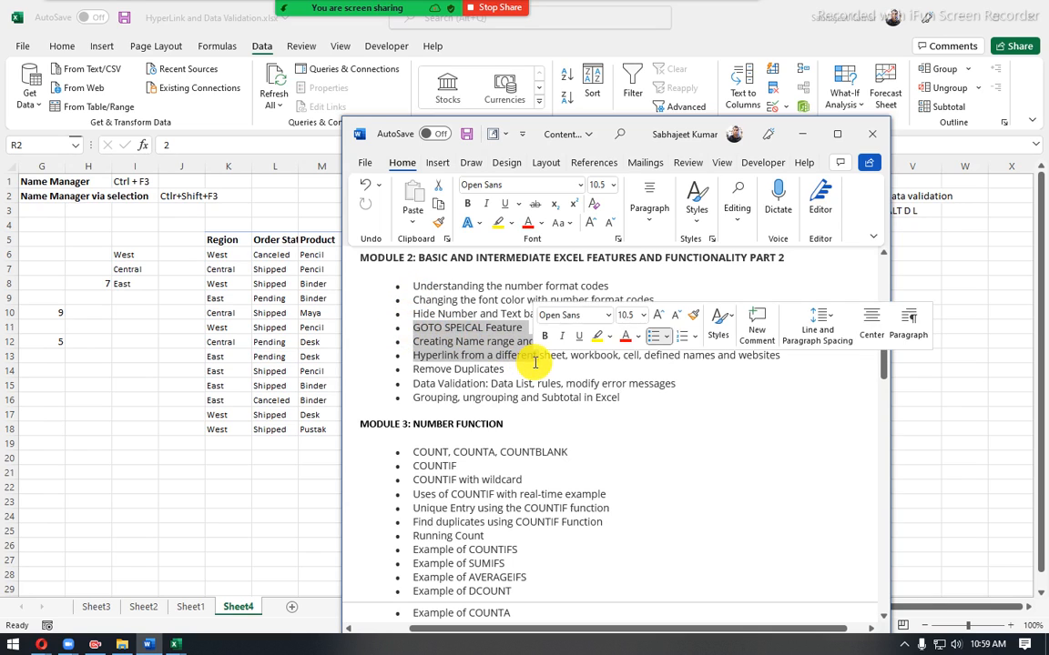
drag(406, 445, 534, 528)
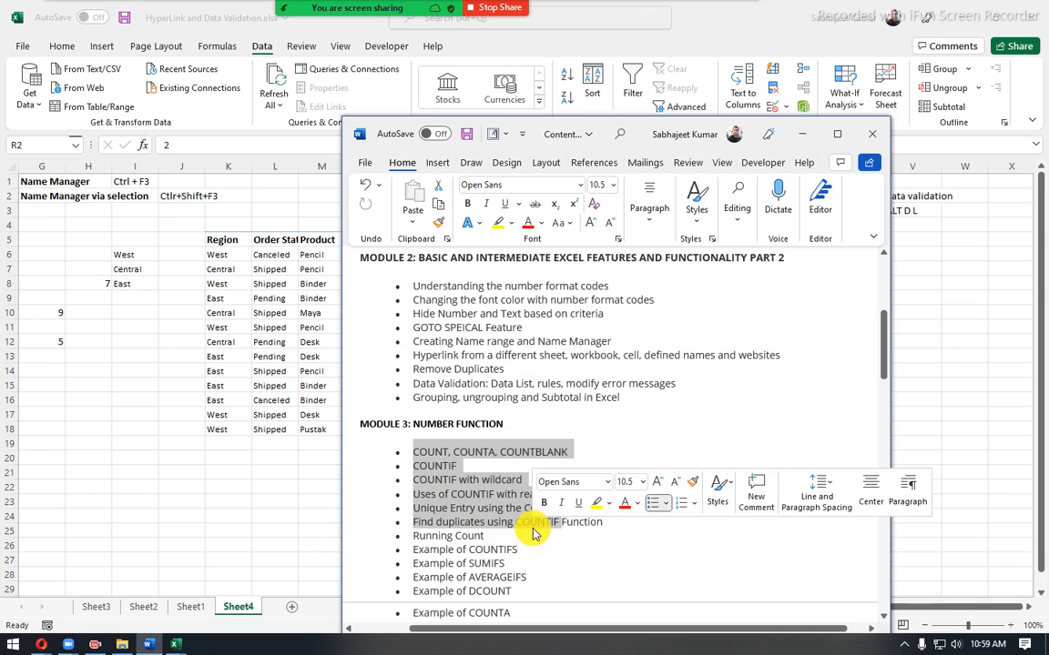
click(587, 431)
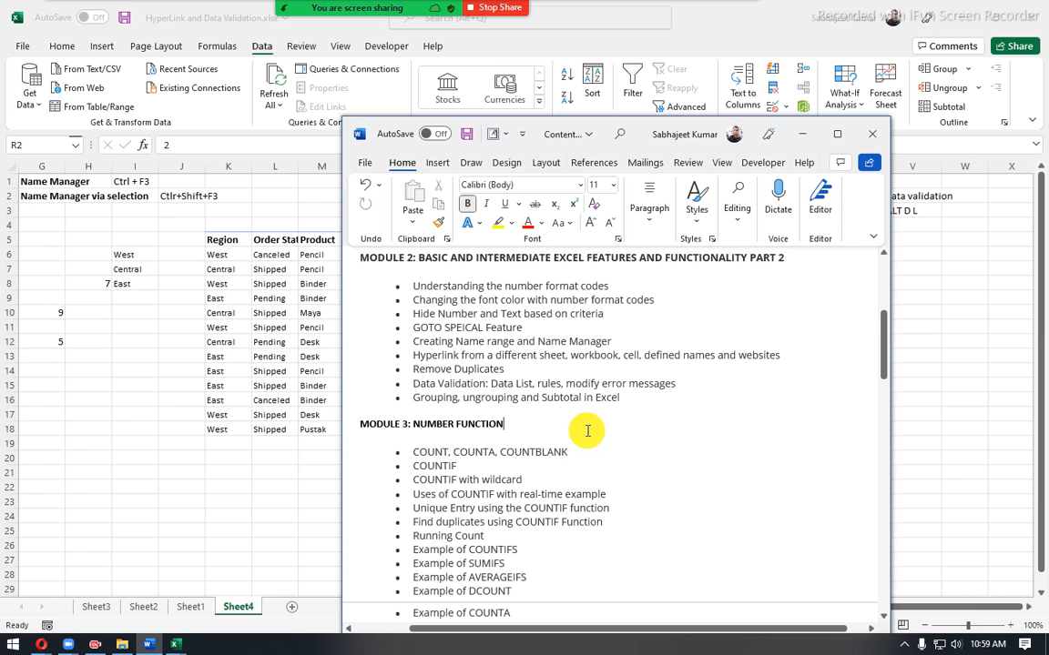
scroll(587, 431, down, 2)
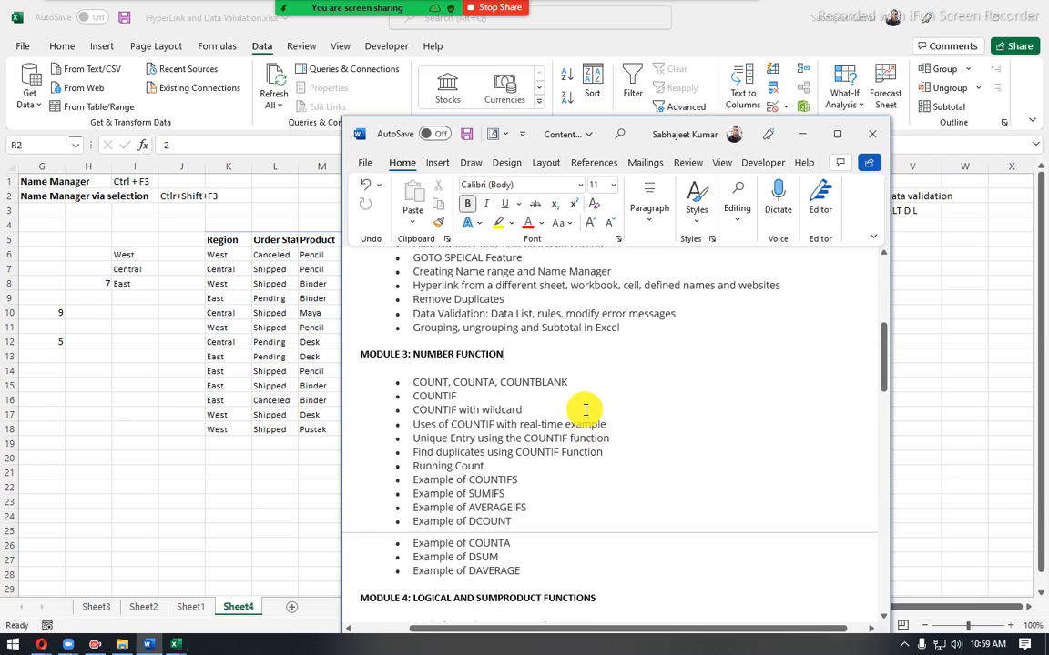
scroll(454, 354, up, 2)
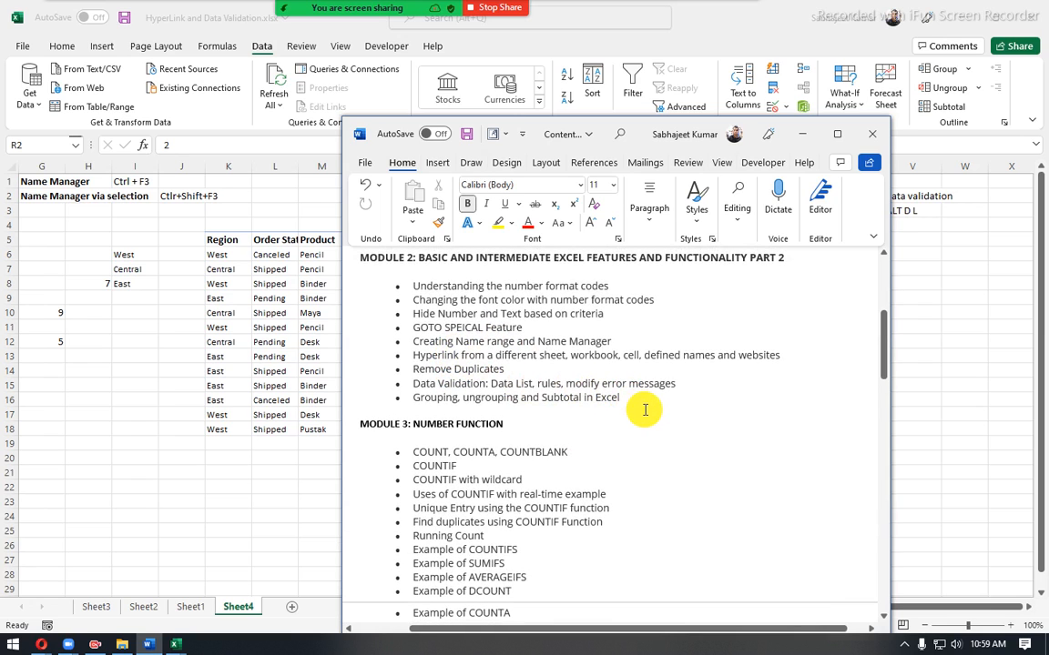
drag(643, 401, 435, 286)
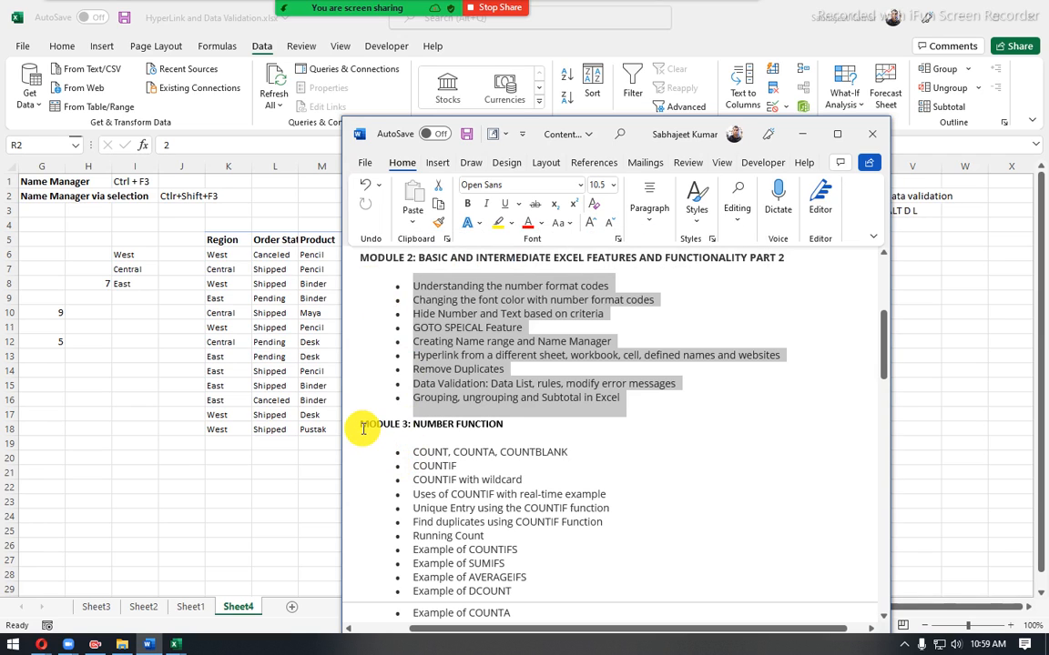
drag(361, 421, 501, 536)
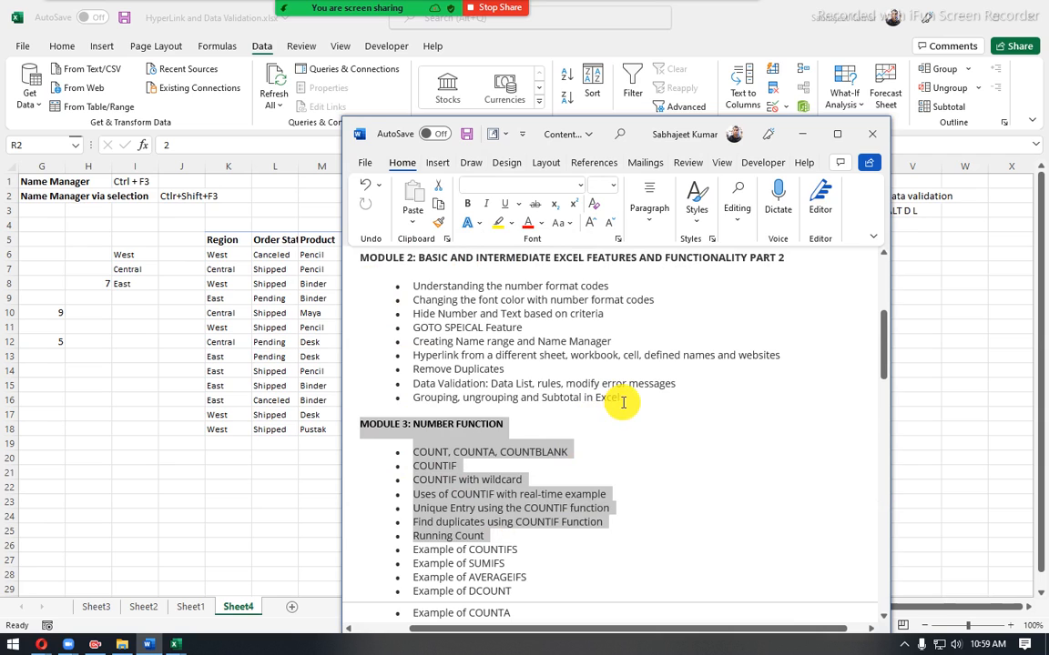
drag(622, 401, 344, 262)
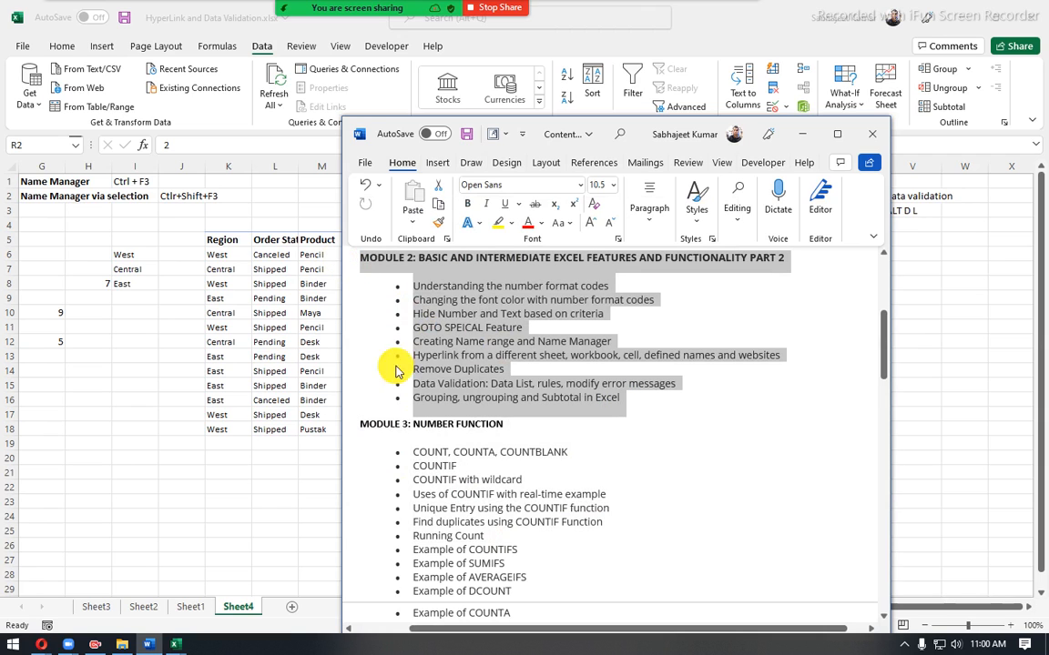
click(443, 358)
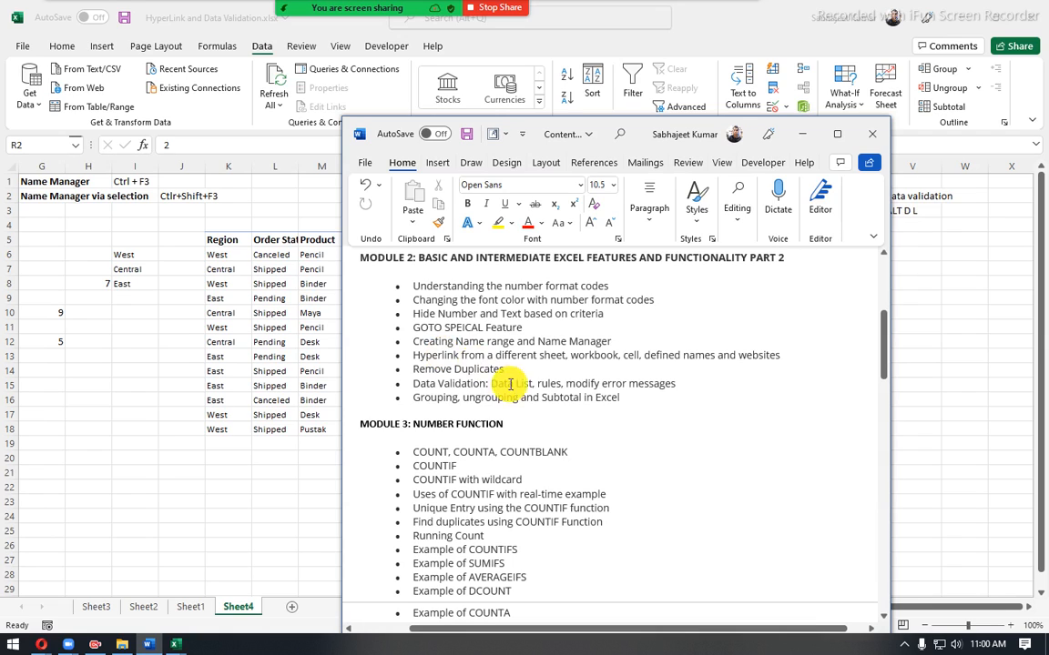
click(661, 402)
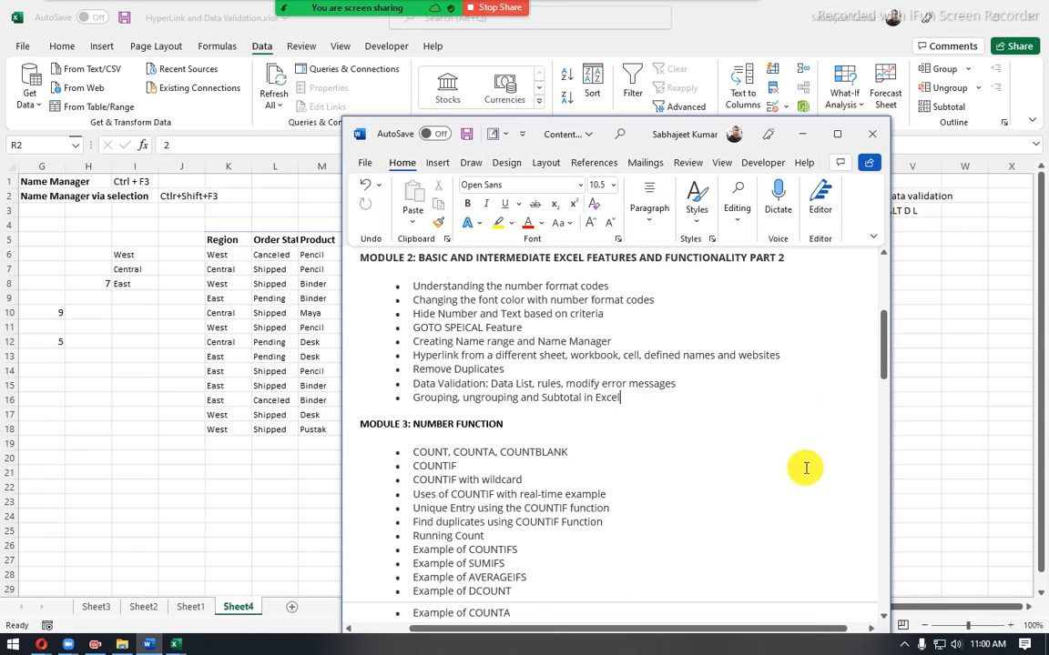
- Stop the Zoom screen share and the cloud recording, with the meeting window restored down from full screen
click(489, 9)
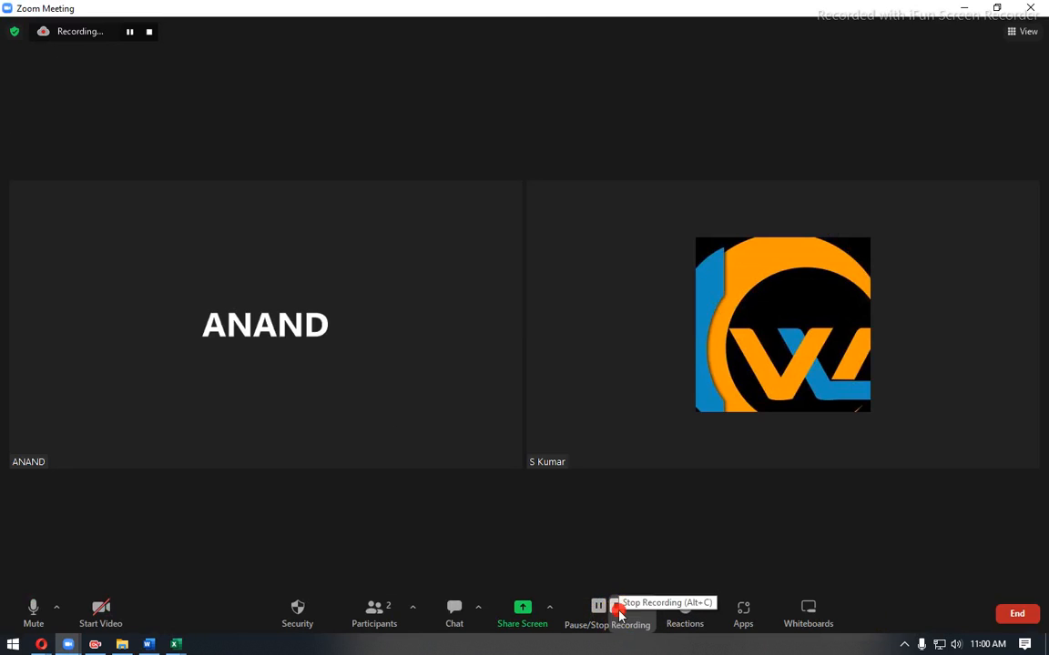
click(616, 619)
click(591, 381)
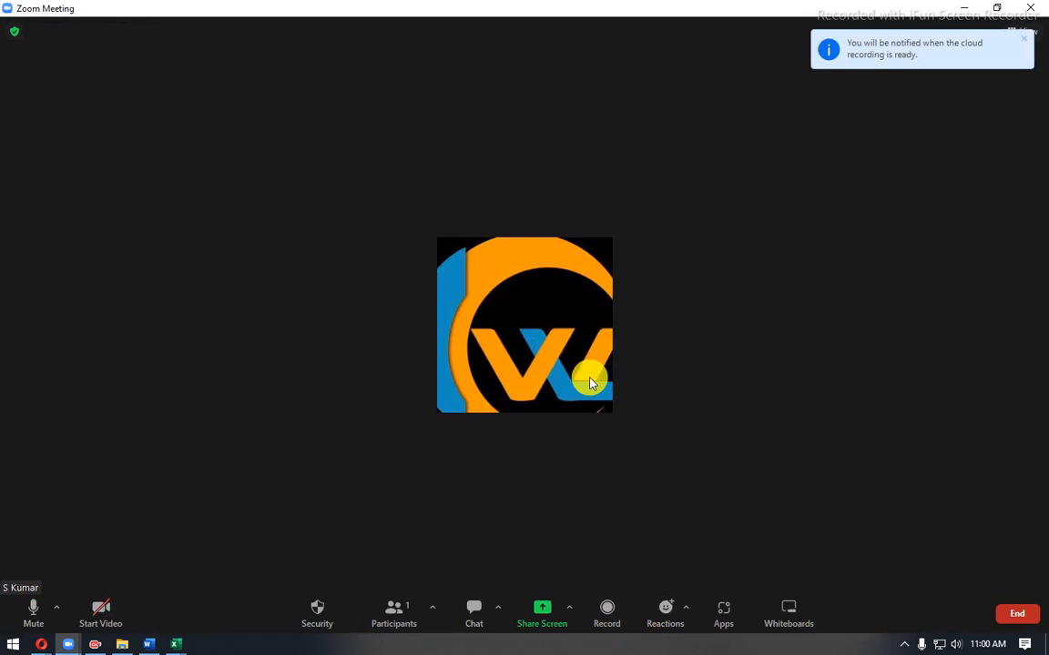
click(997, 7)
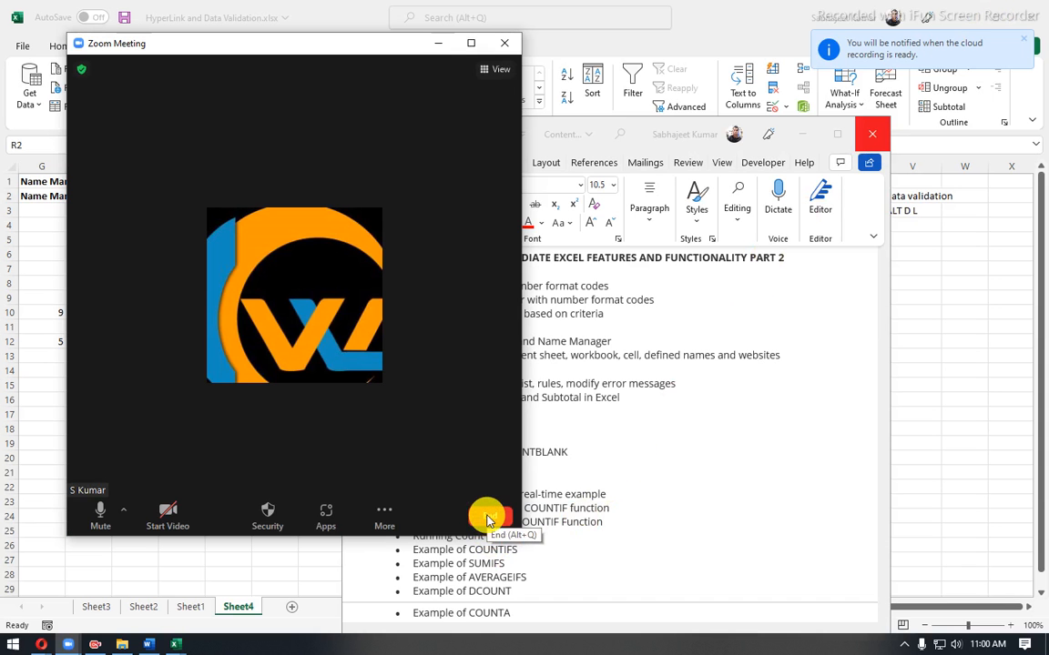